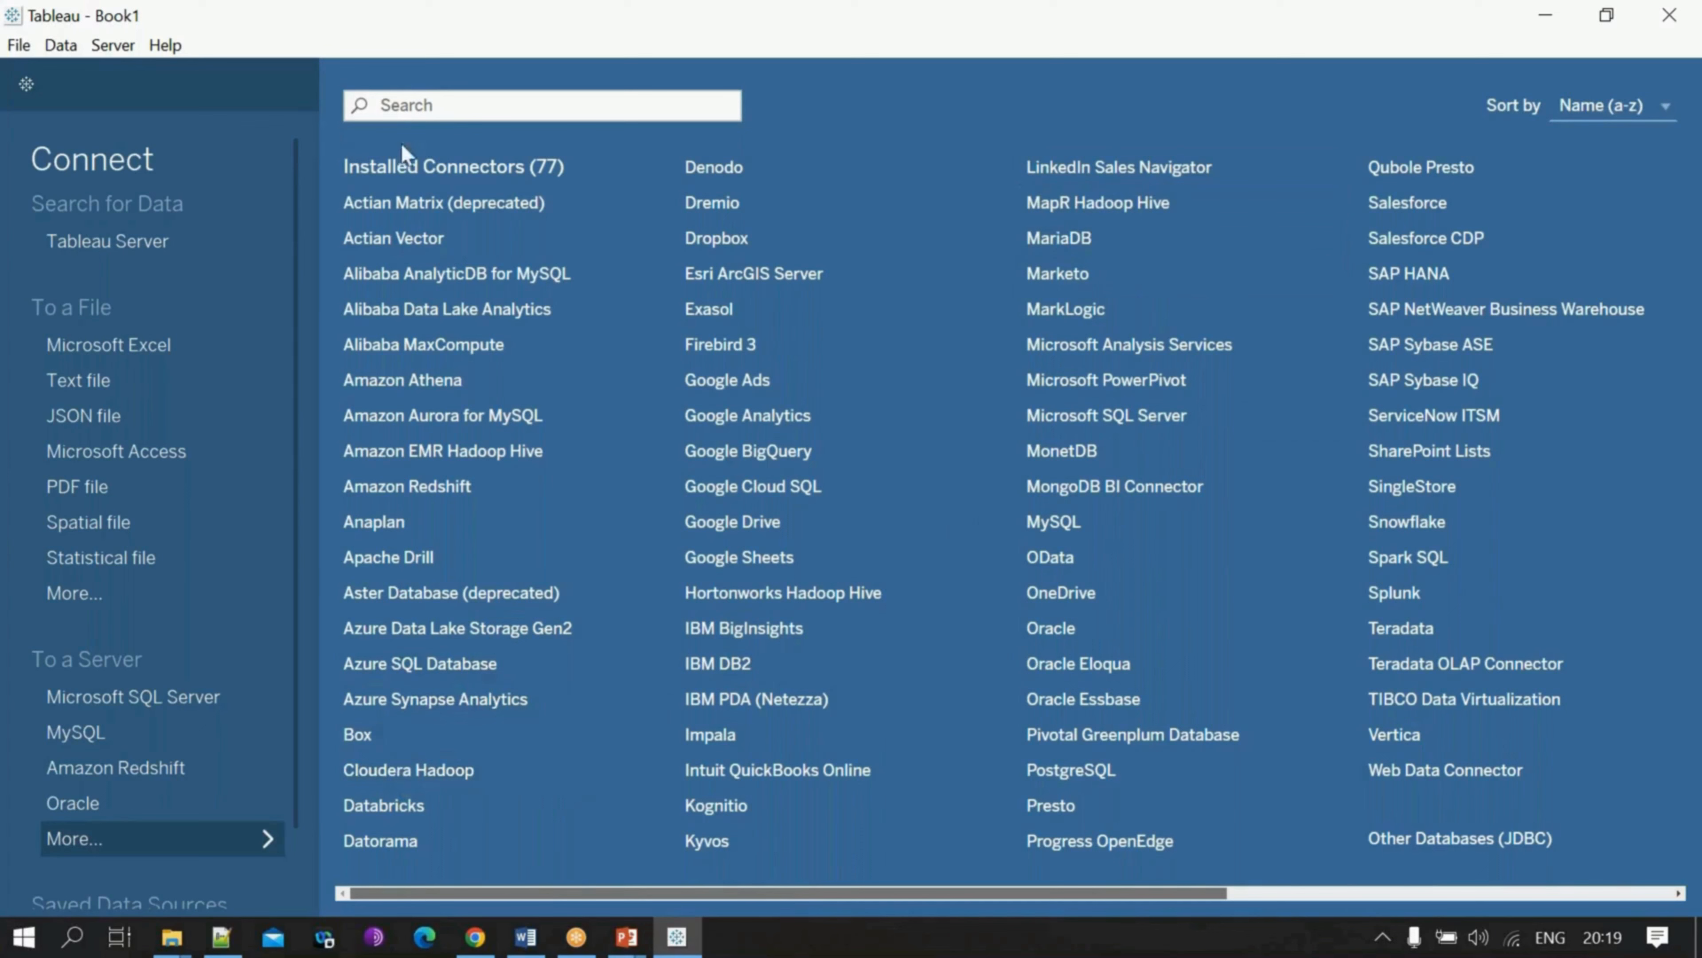
# Step: Search the available connectors for "sn", clear the search and browse the full connector list
pyautogui.click(452, 111)
pyautogui.write('sn')
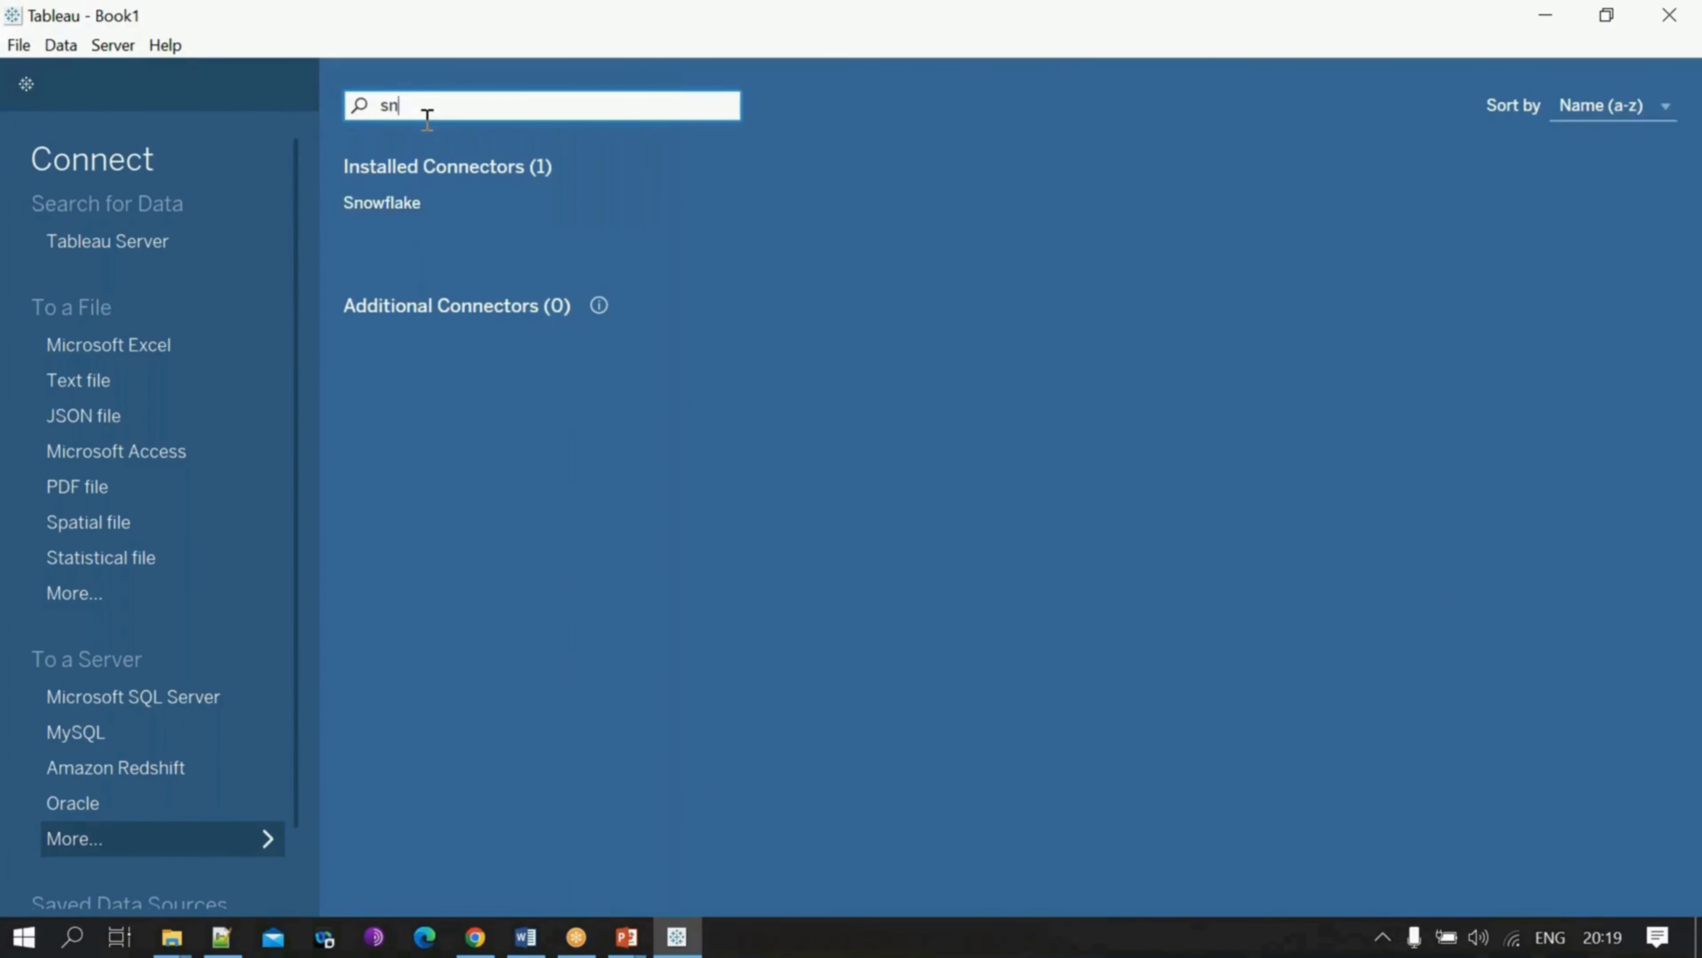
pyautogui.press('BackSpace')
pyautogui.press('BackSpace')
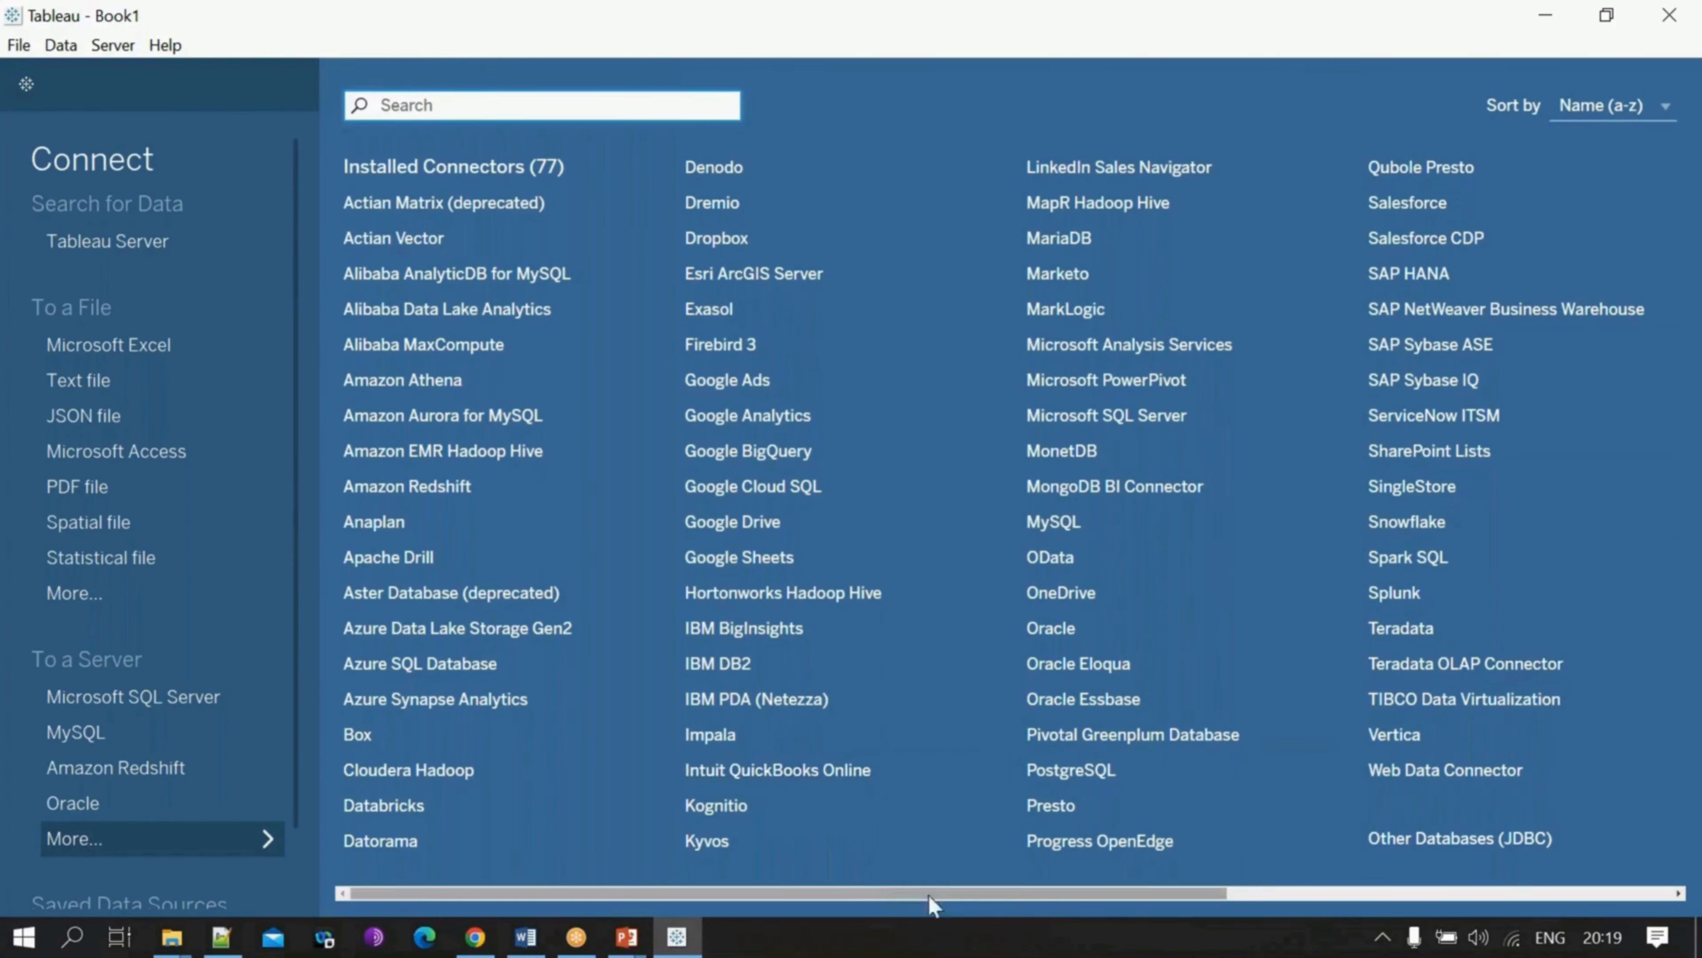
pyautogui.moveTo(1087, 895); pyautogui.dragTo(592, 880)
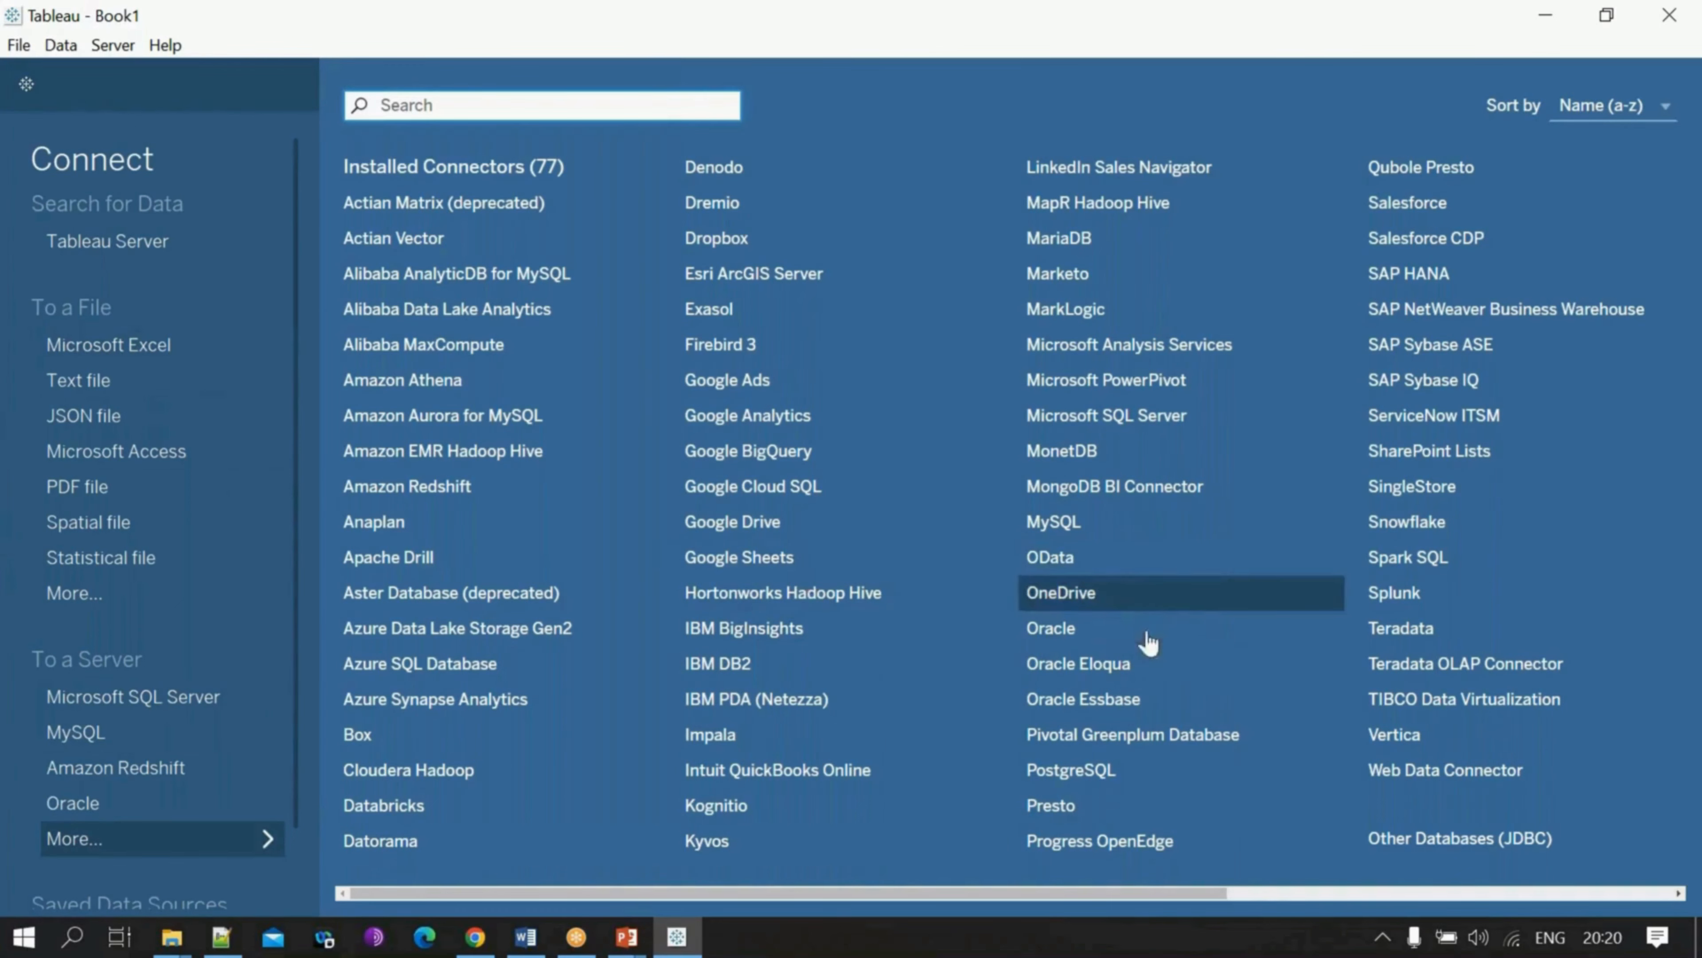
# Step: Connect to the Oracle server 127.0.0.1 with service XE, entering the account password to sign in
pyautogui.click(1105, 631)
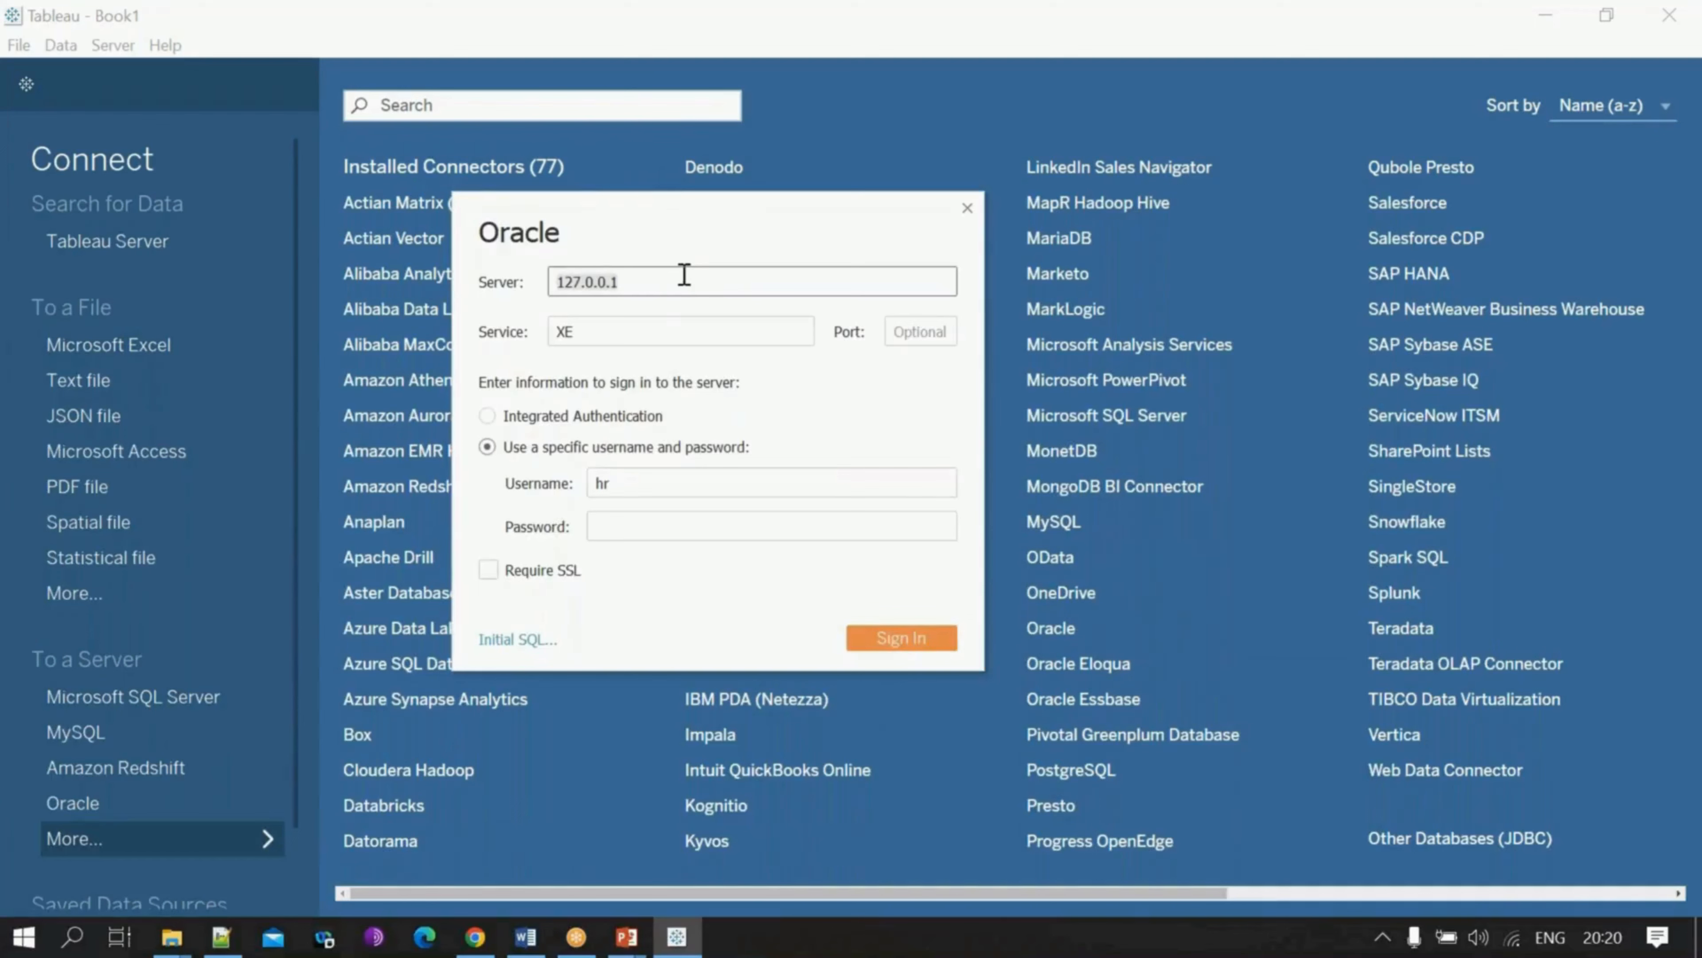
pyautogui.click(684, 274)
pyautogui.click(698, 536)
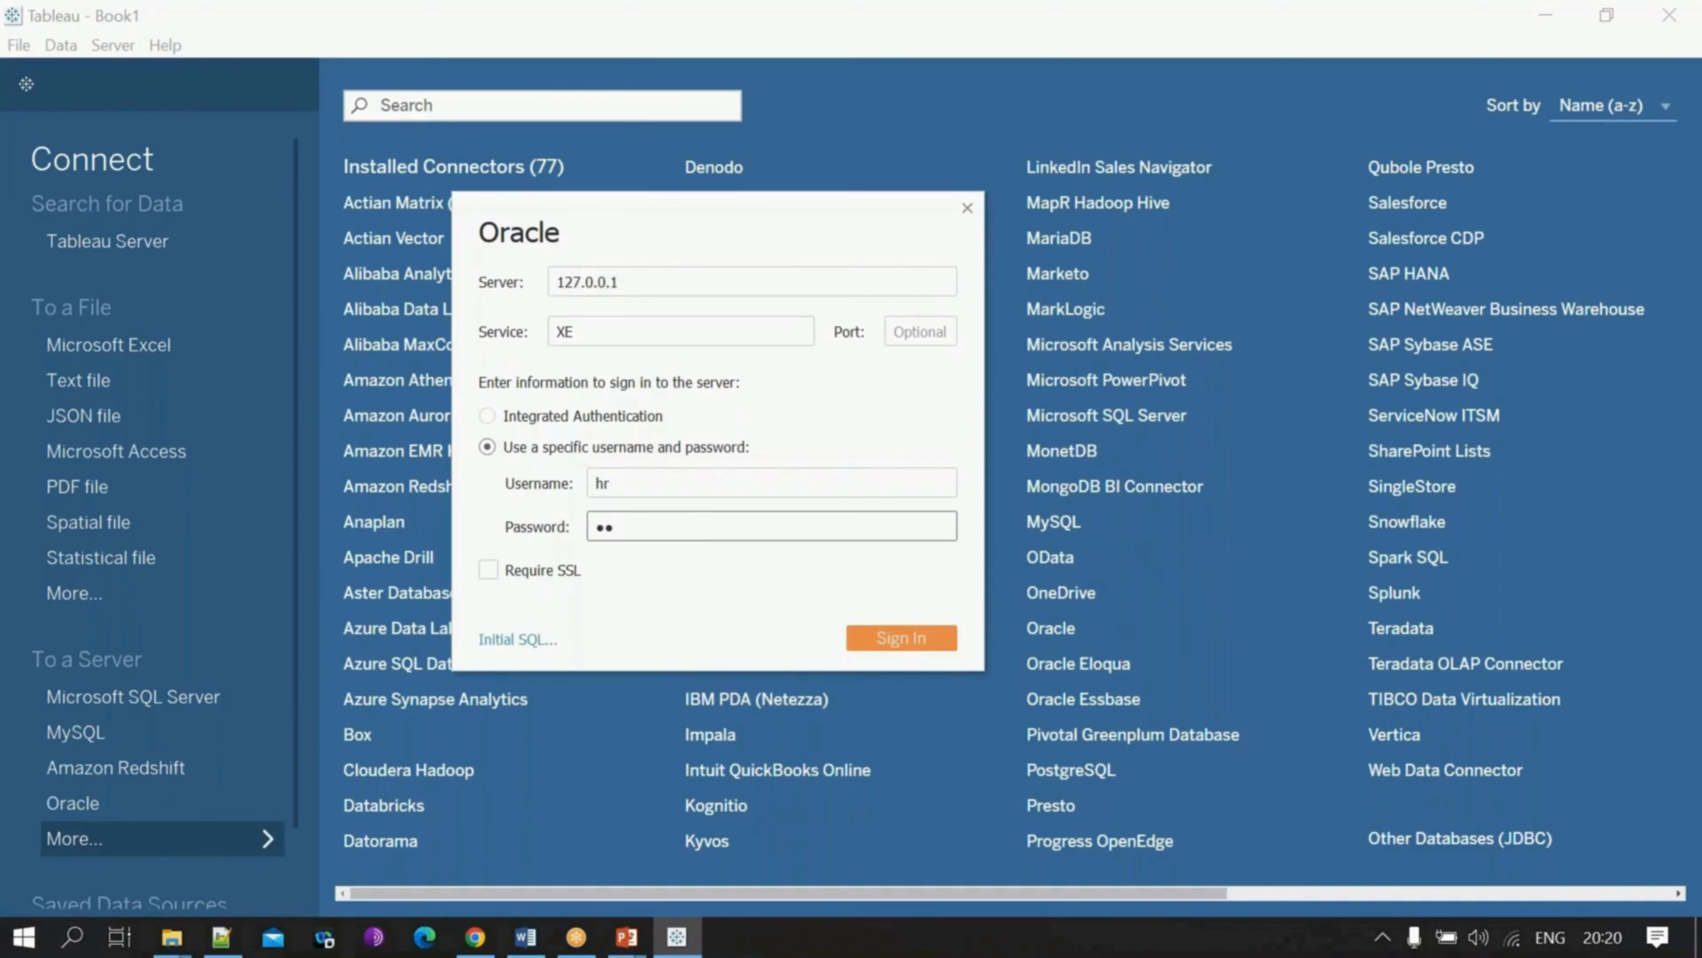
pyautogui.click(942, 640)
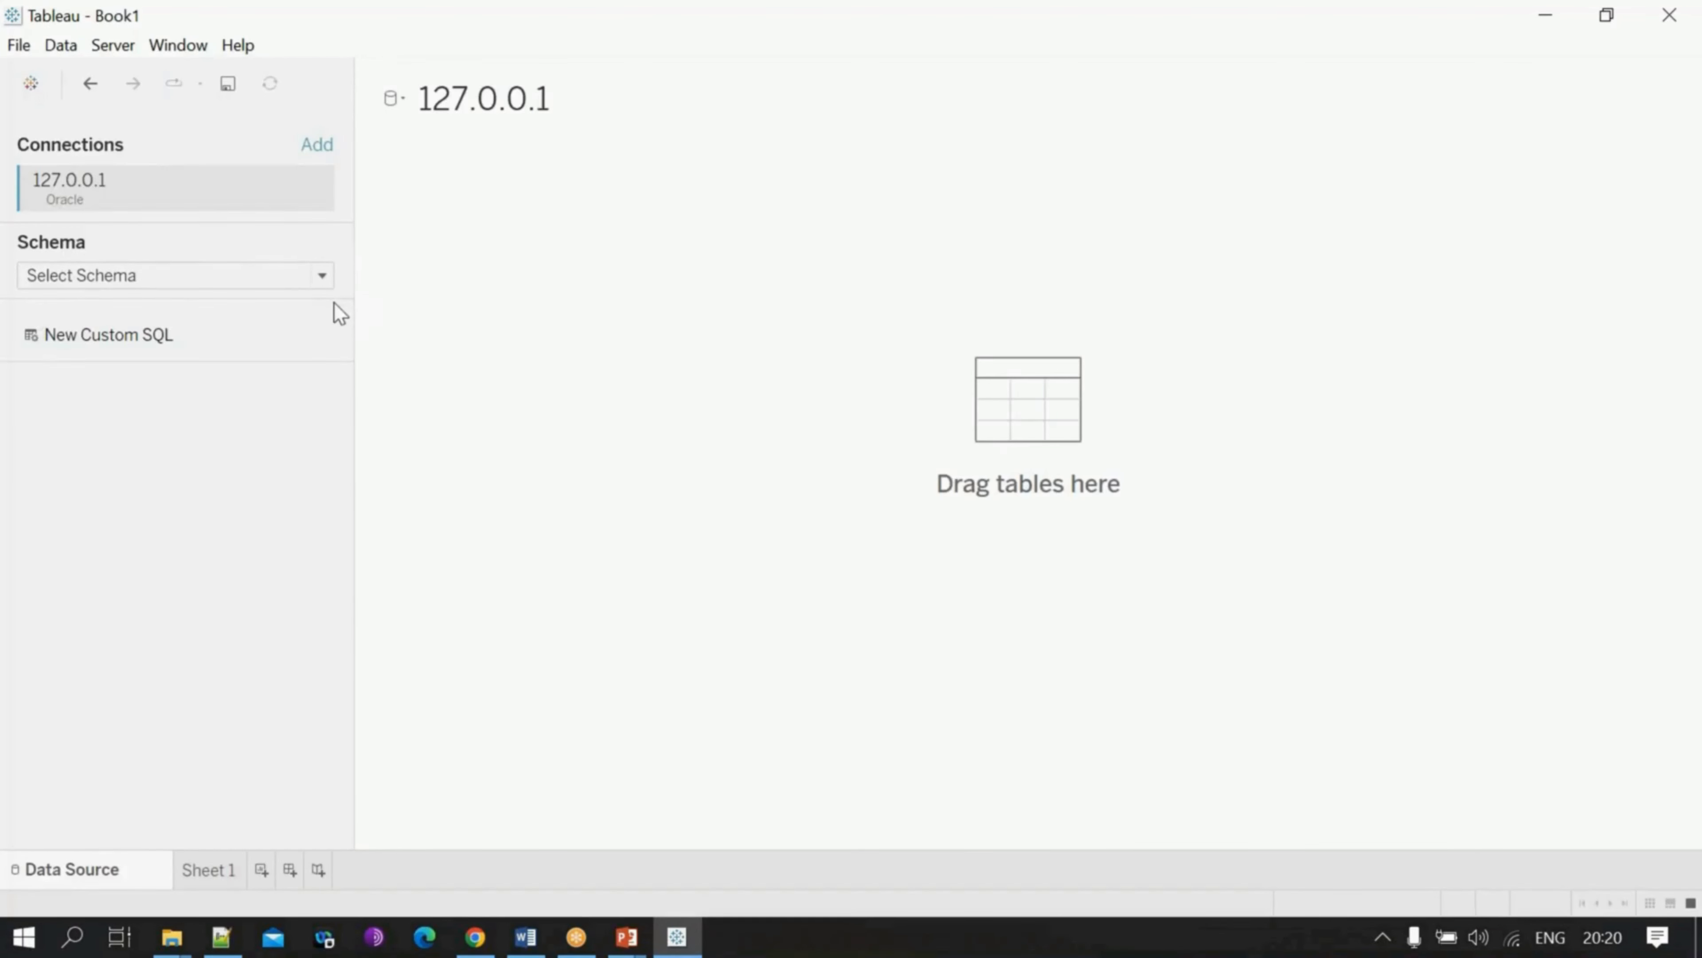
# Step: Select the HR schema and add its EMPLOYEES table to the data source canvas
pyautogui.click(326, 279)
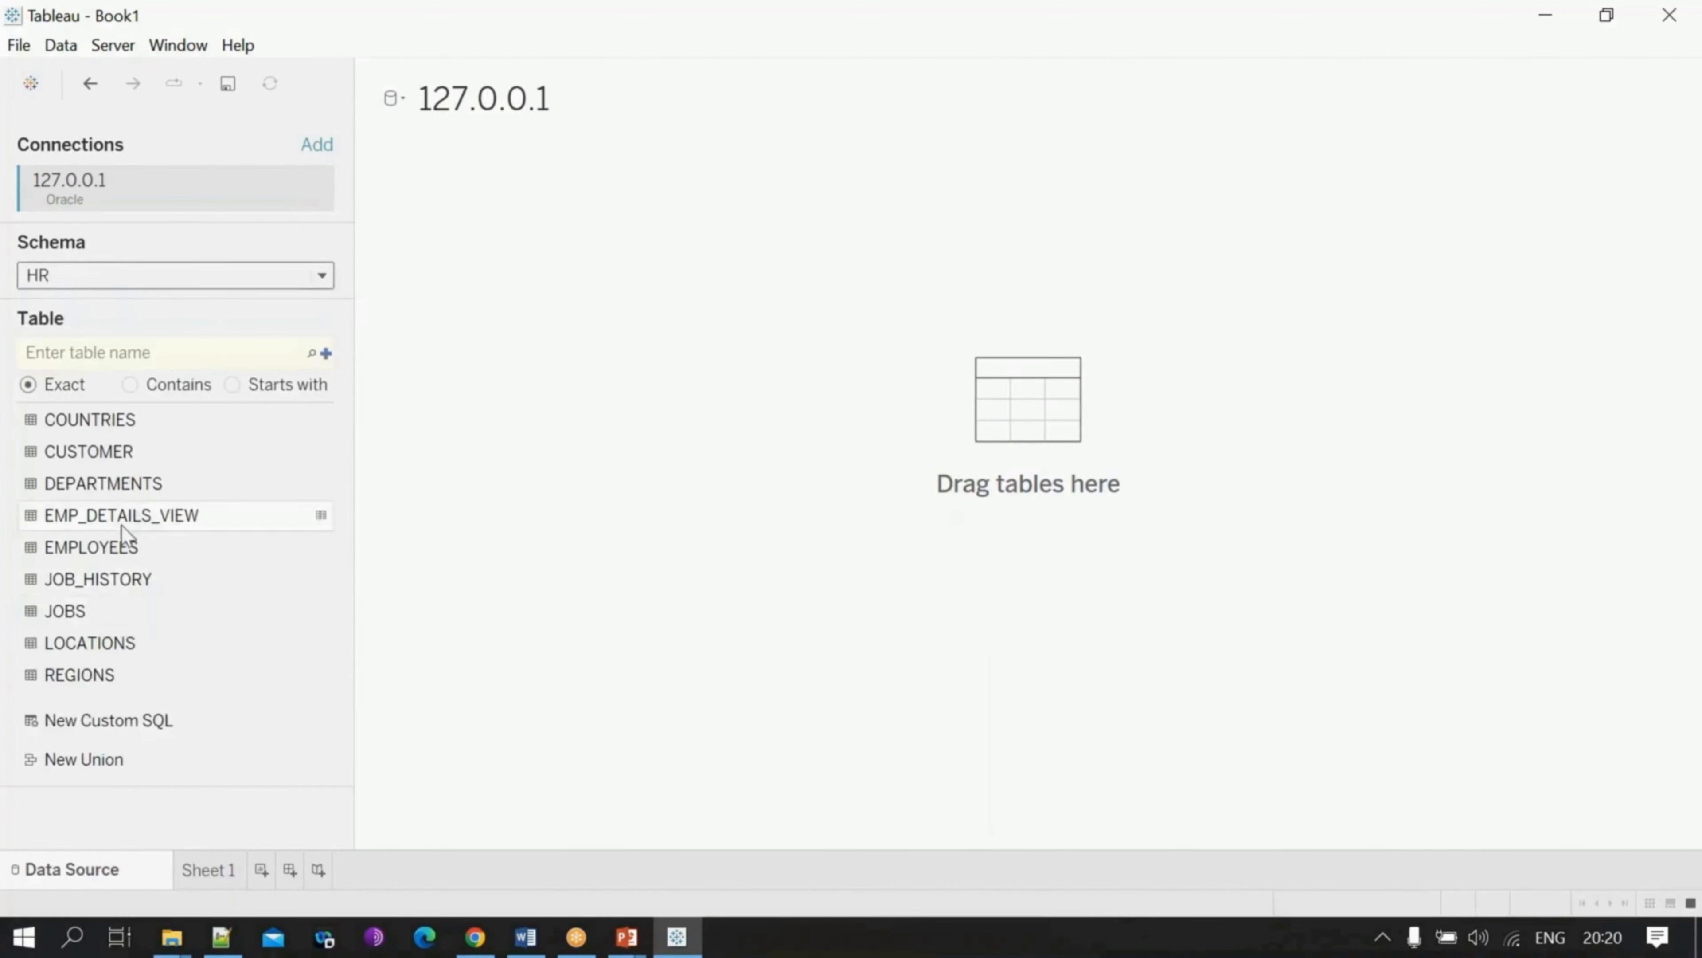
pyautogui.click(145, 549)
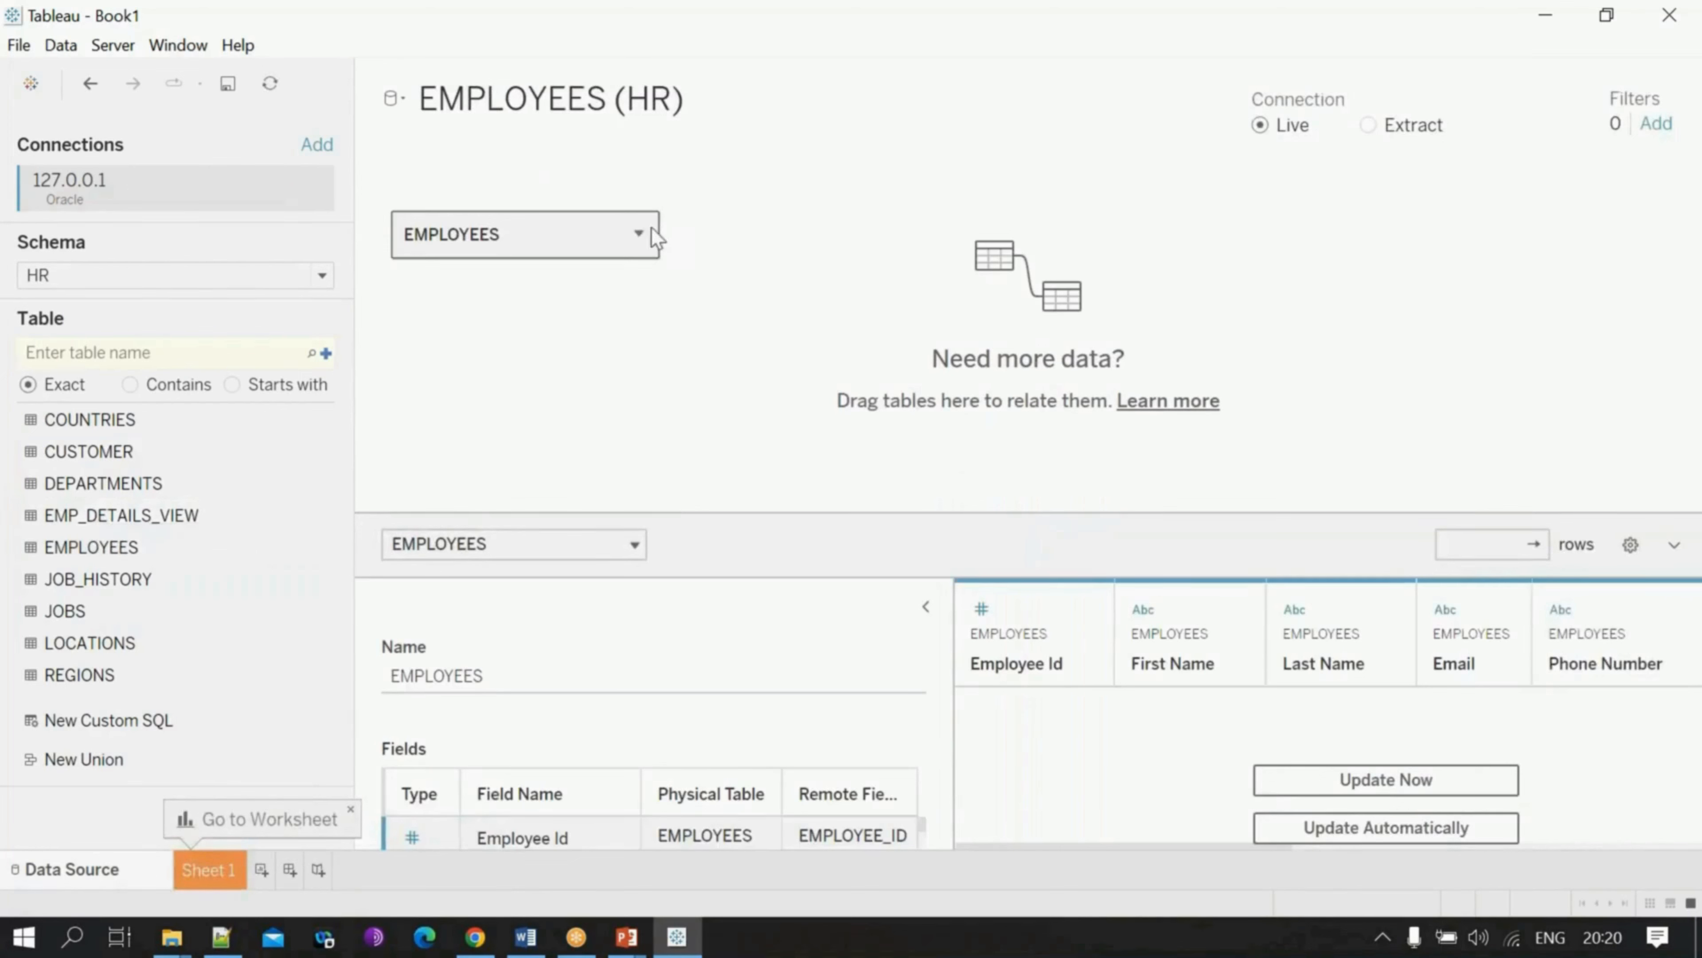
pyautogui.click(639, 232)
pyautogui.click(573, 278)
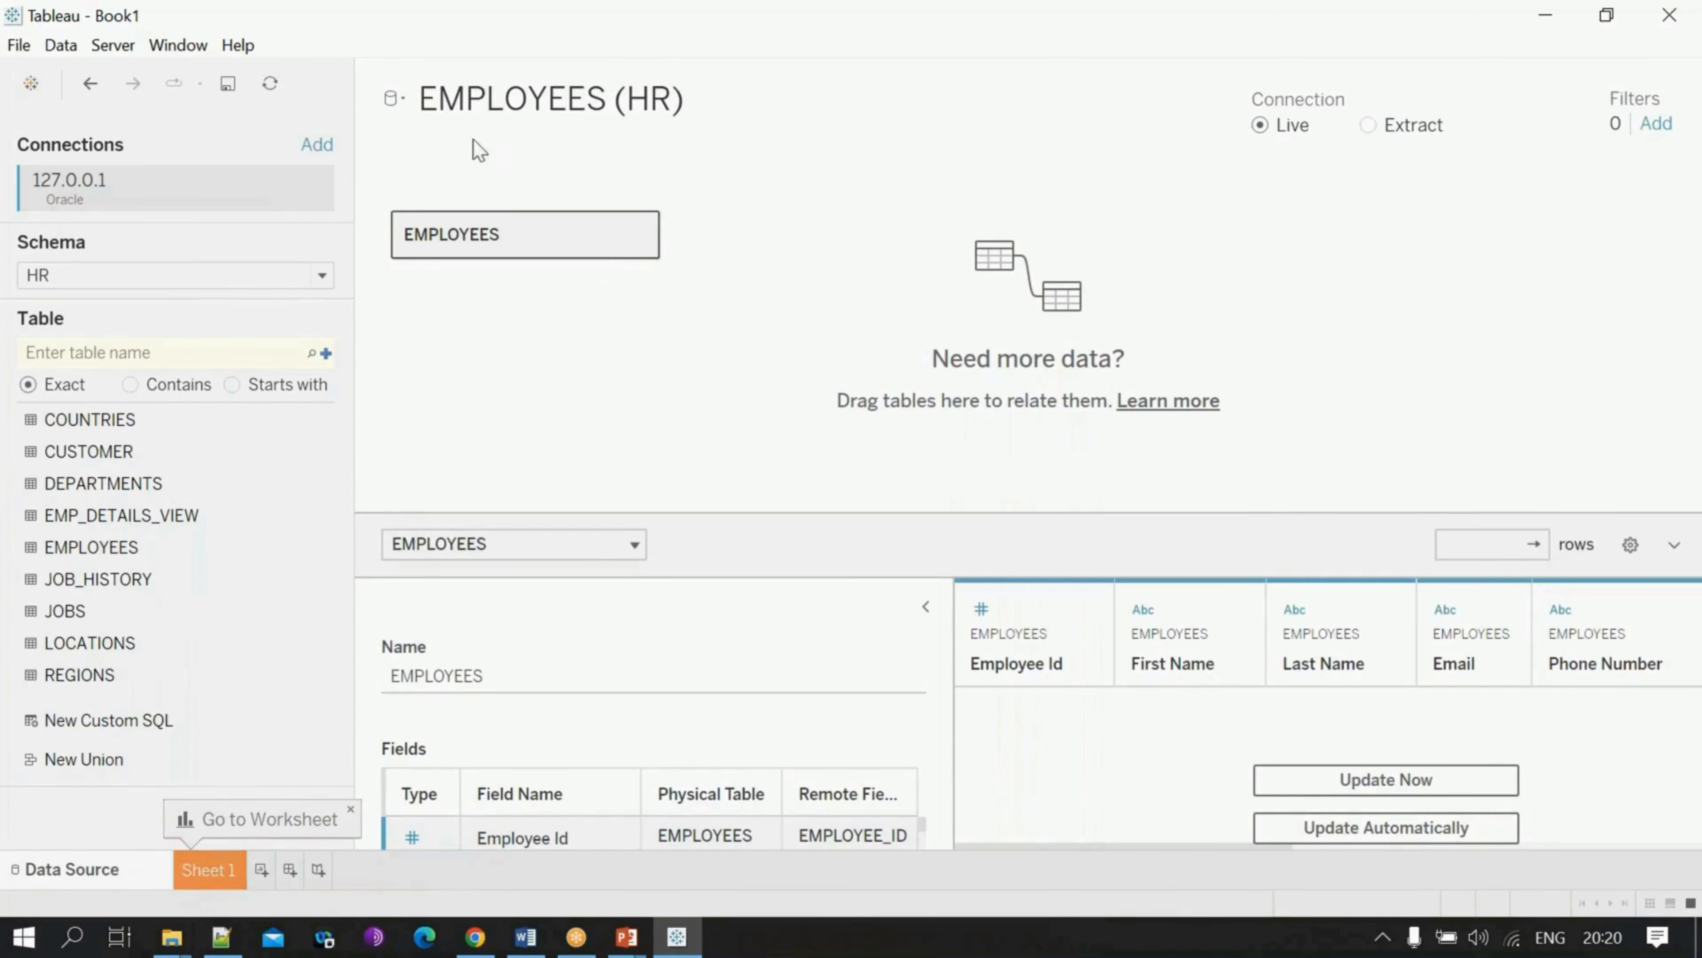
# Step: Add the DEPARTMENTS table and relate it to EMPLOYEES by matching Department Id with Department Id (Departments)
pyautogui.moveTo(100, 494); pyautogui.dragTo(978, 273)
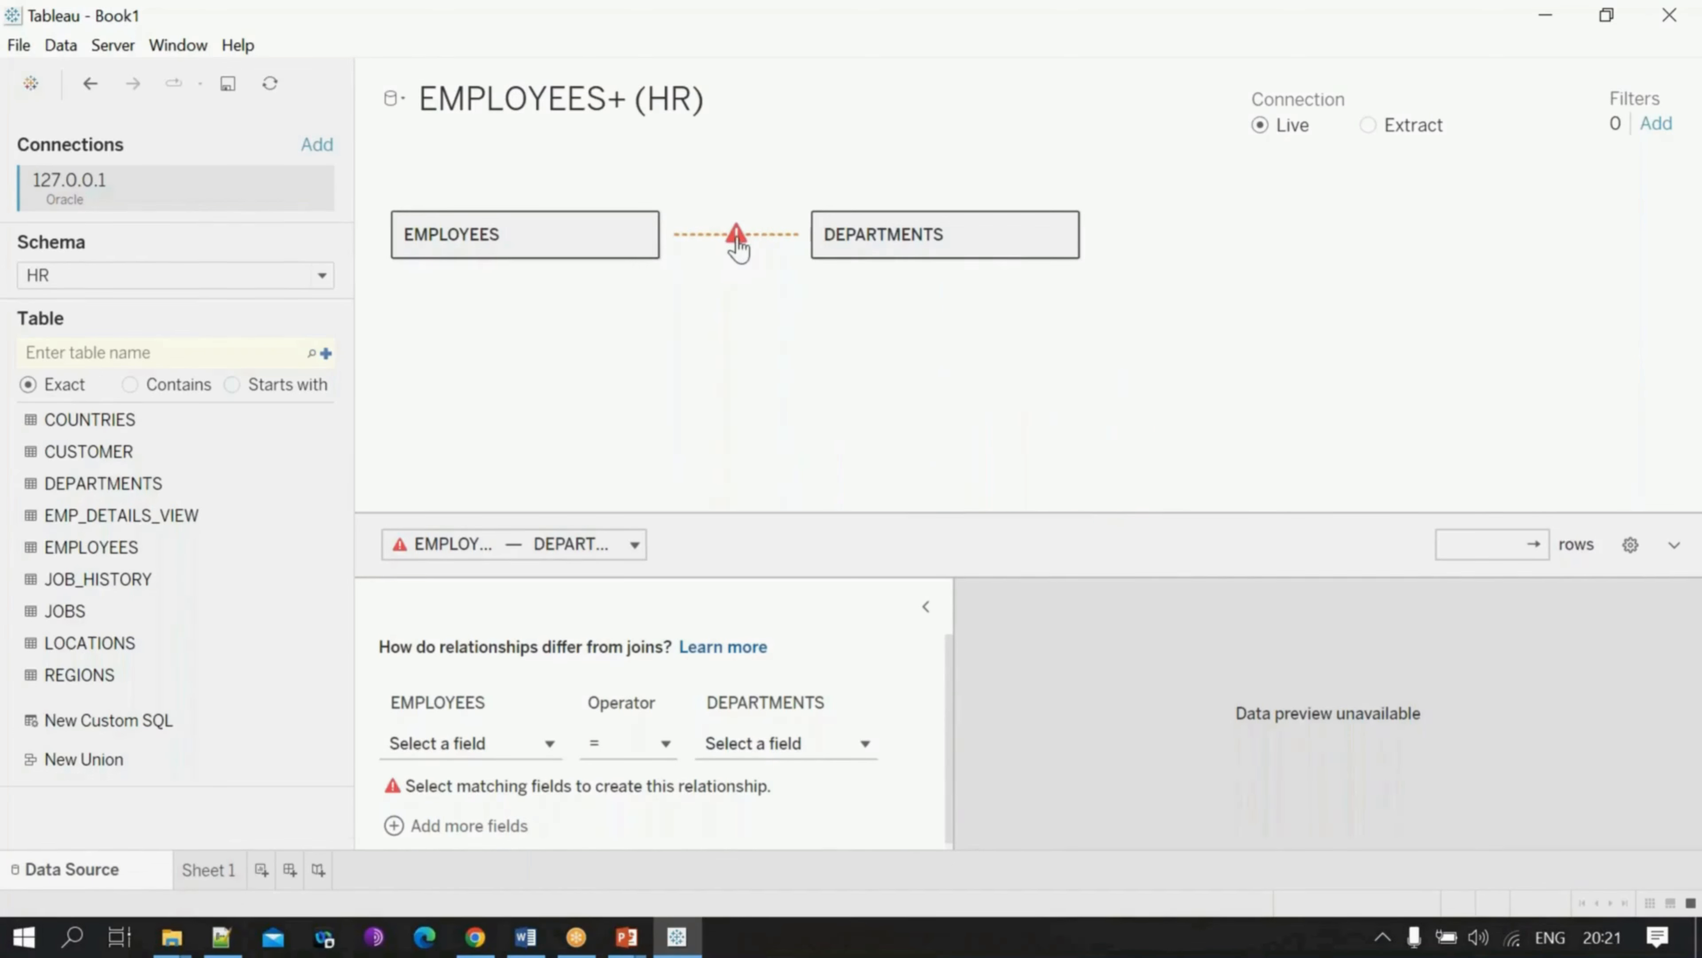
pyautogui.click(544, 744)
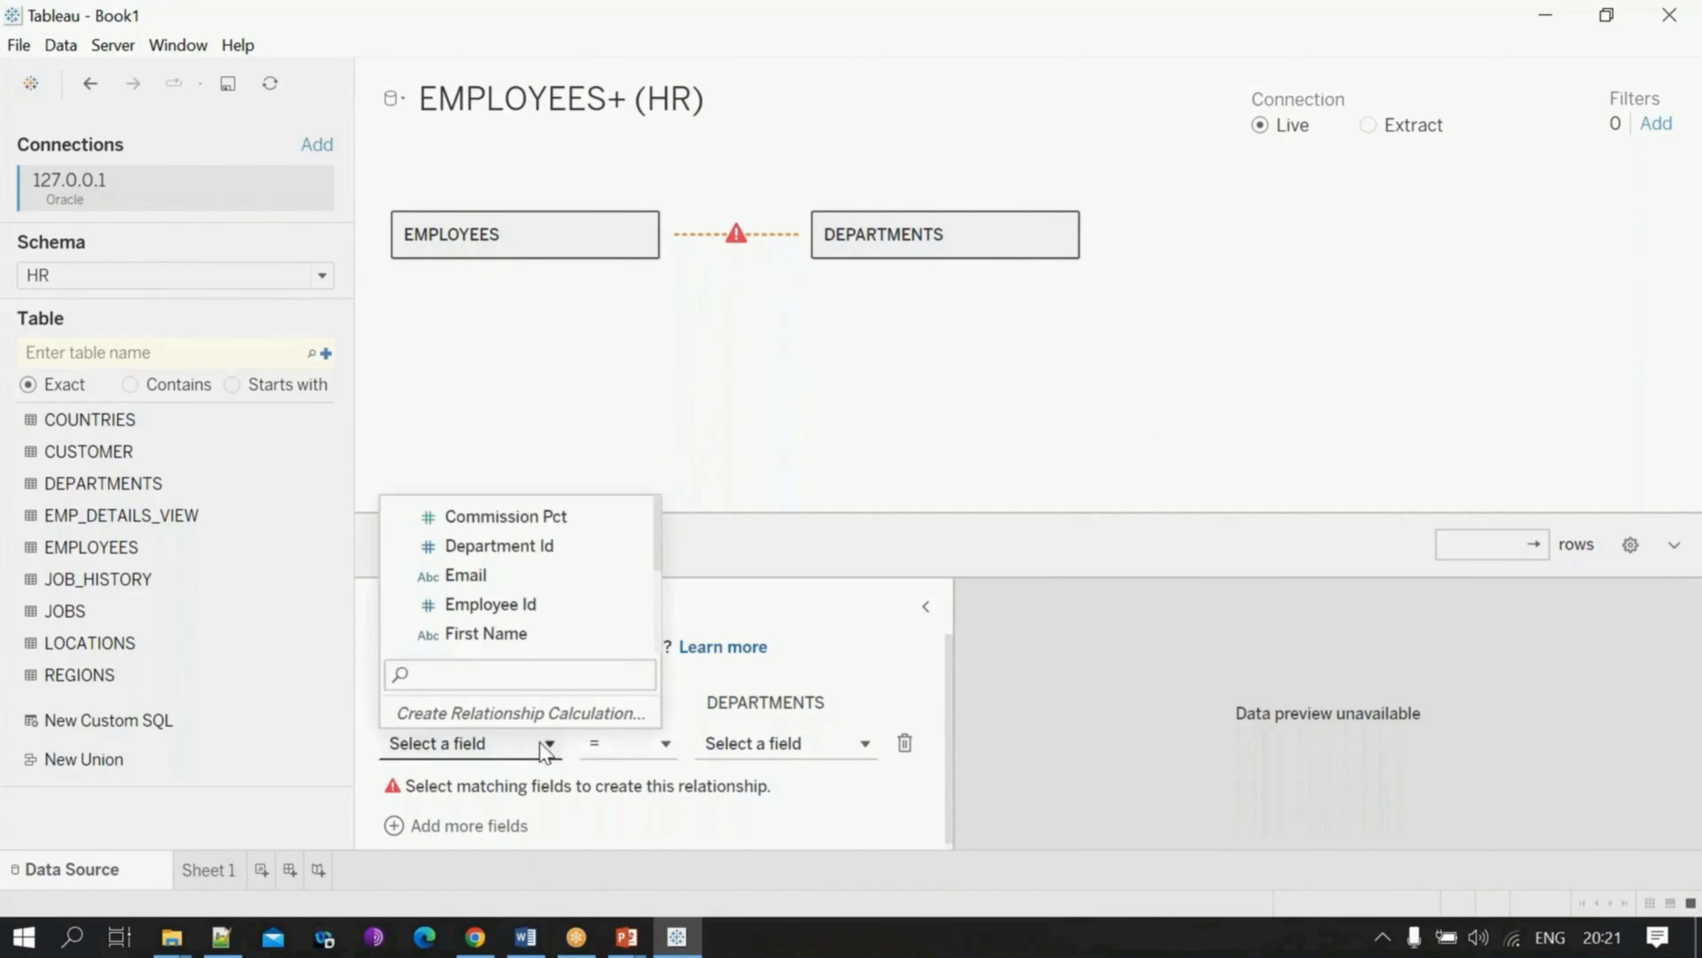
pyautogui.click(531, 559)
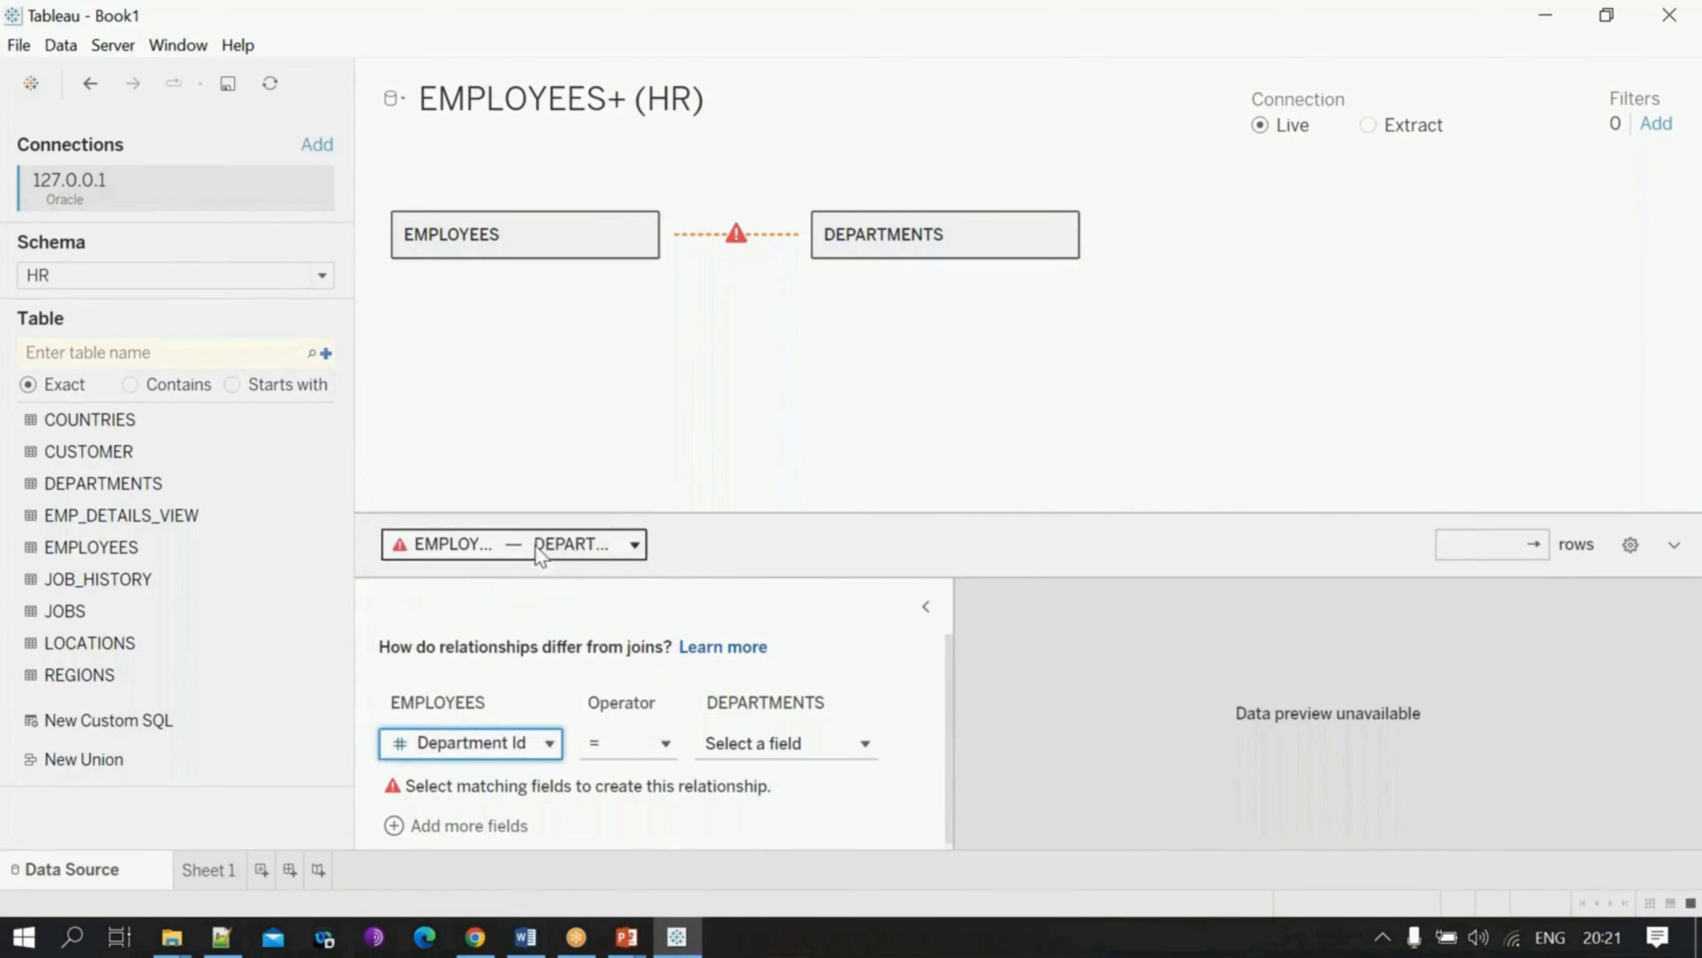
pyautogui.click(815, 746)
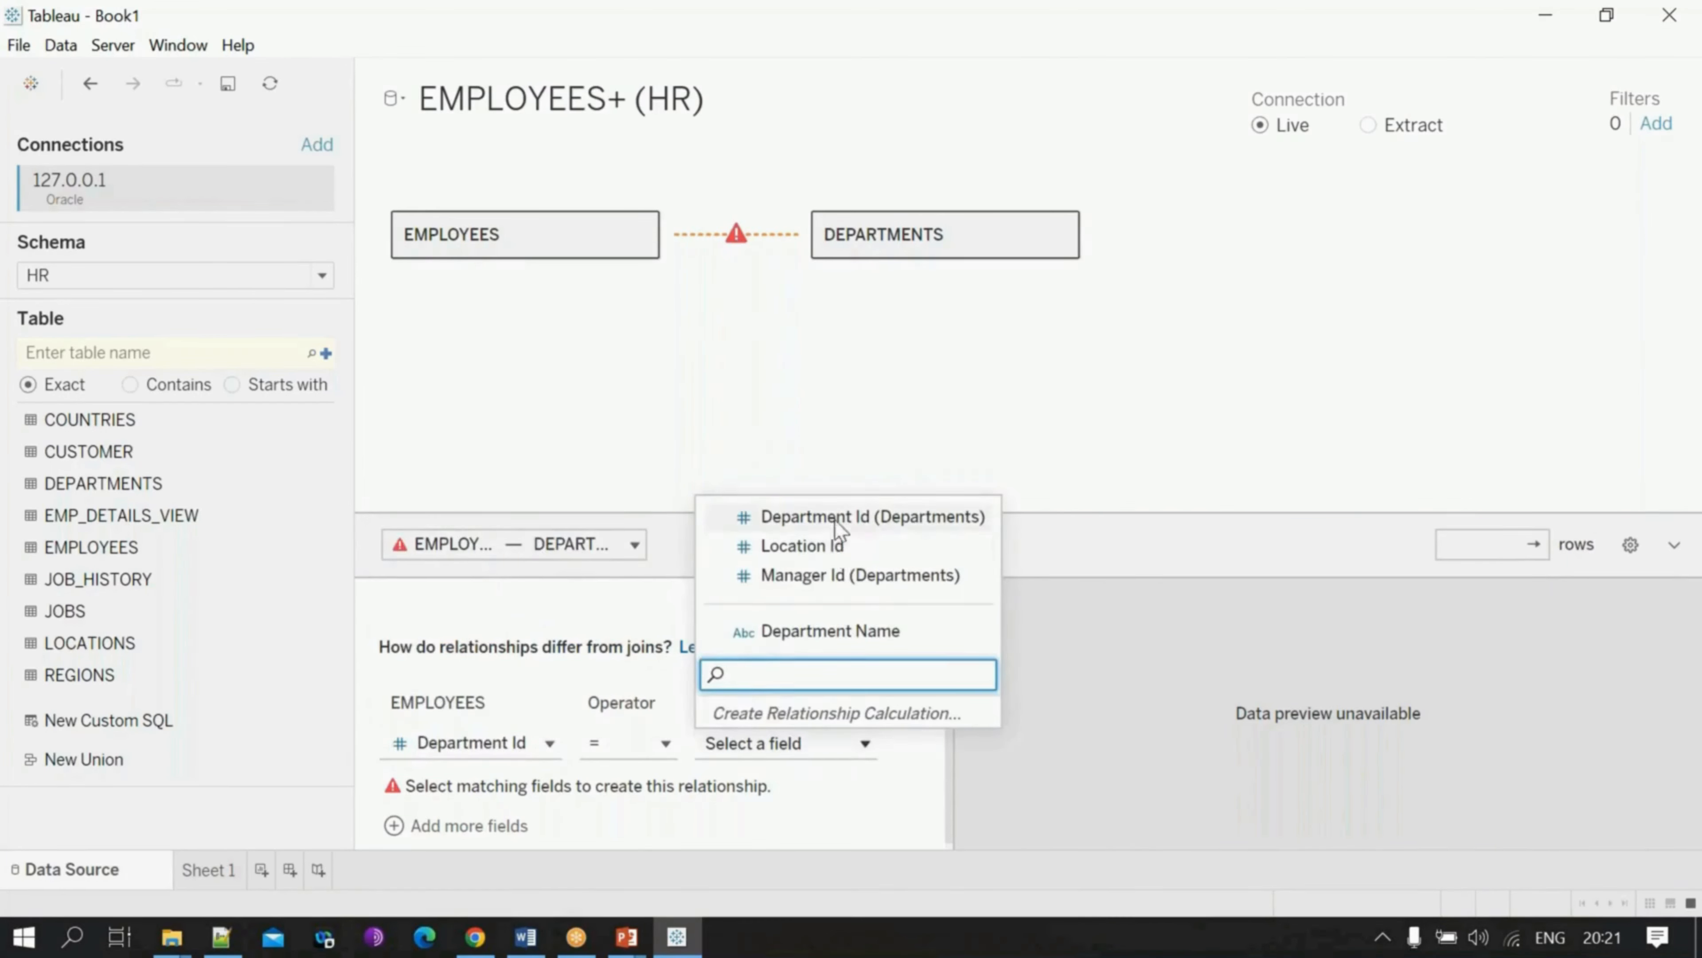
pyautogui.click(831, 516)
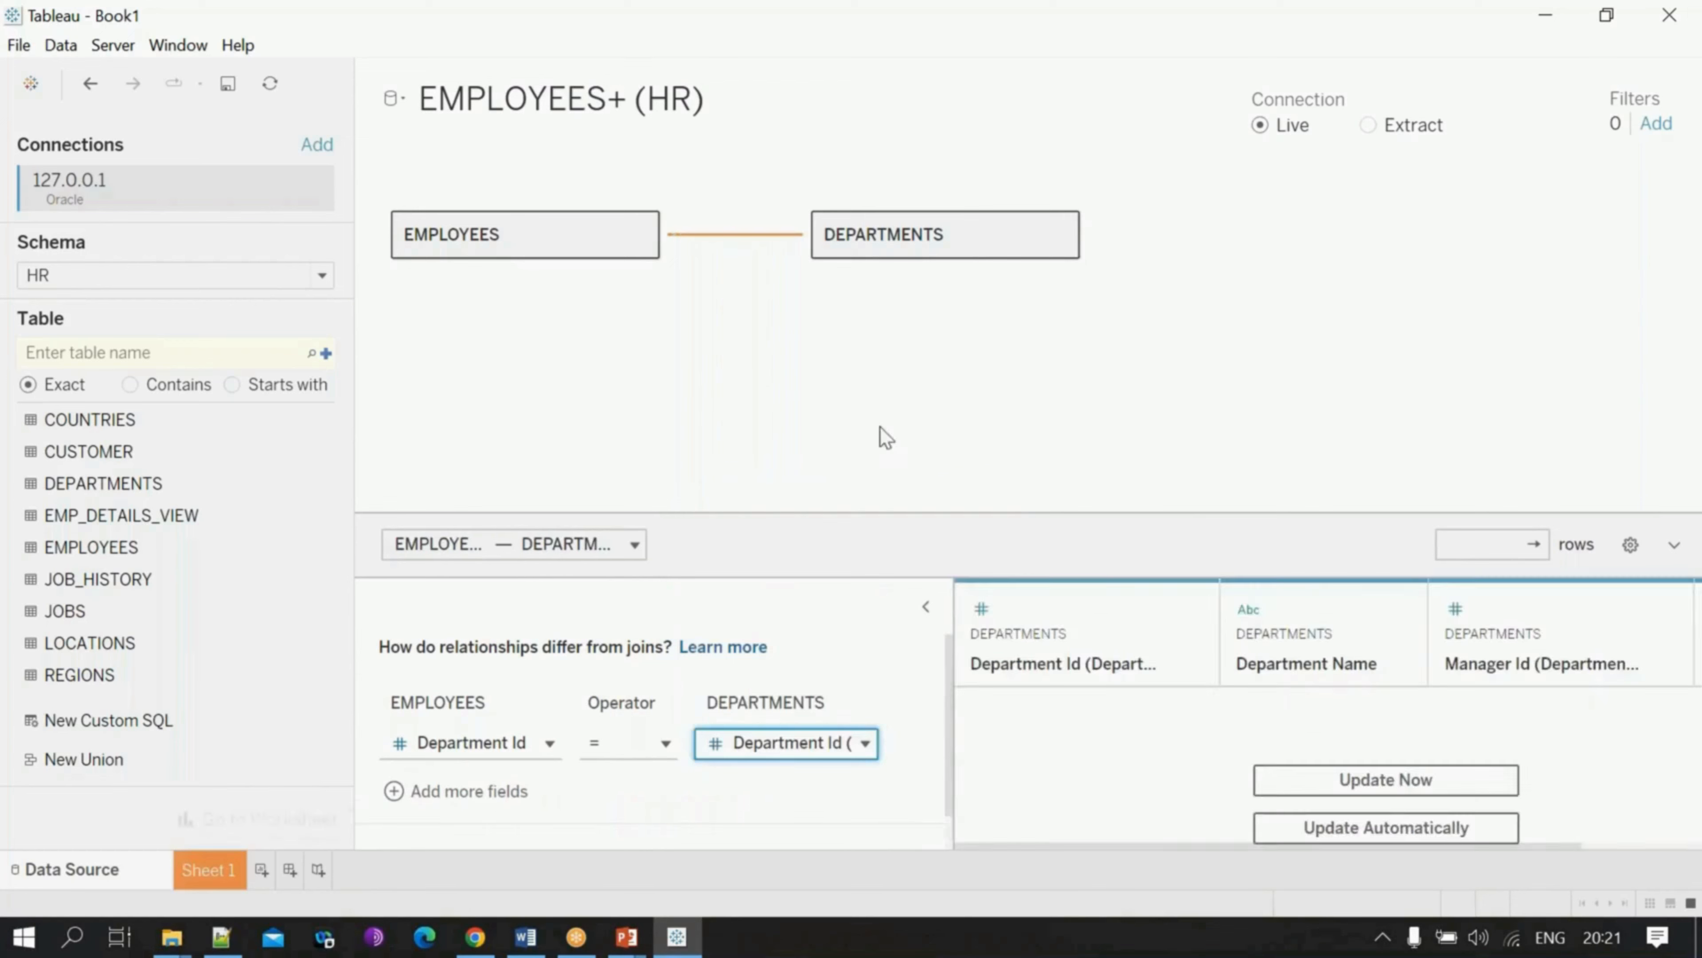
# Step: Build a vertical bar chart on Sheet 1 with Department Name on columns and the sum of Salary on rows
pyautogui.click(227, 878)
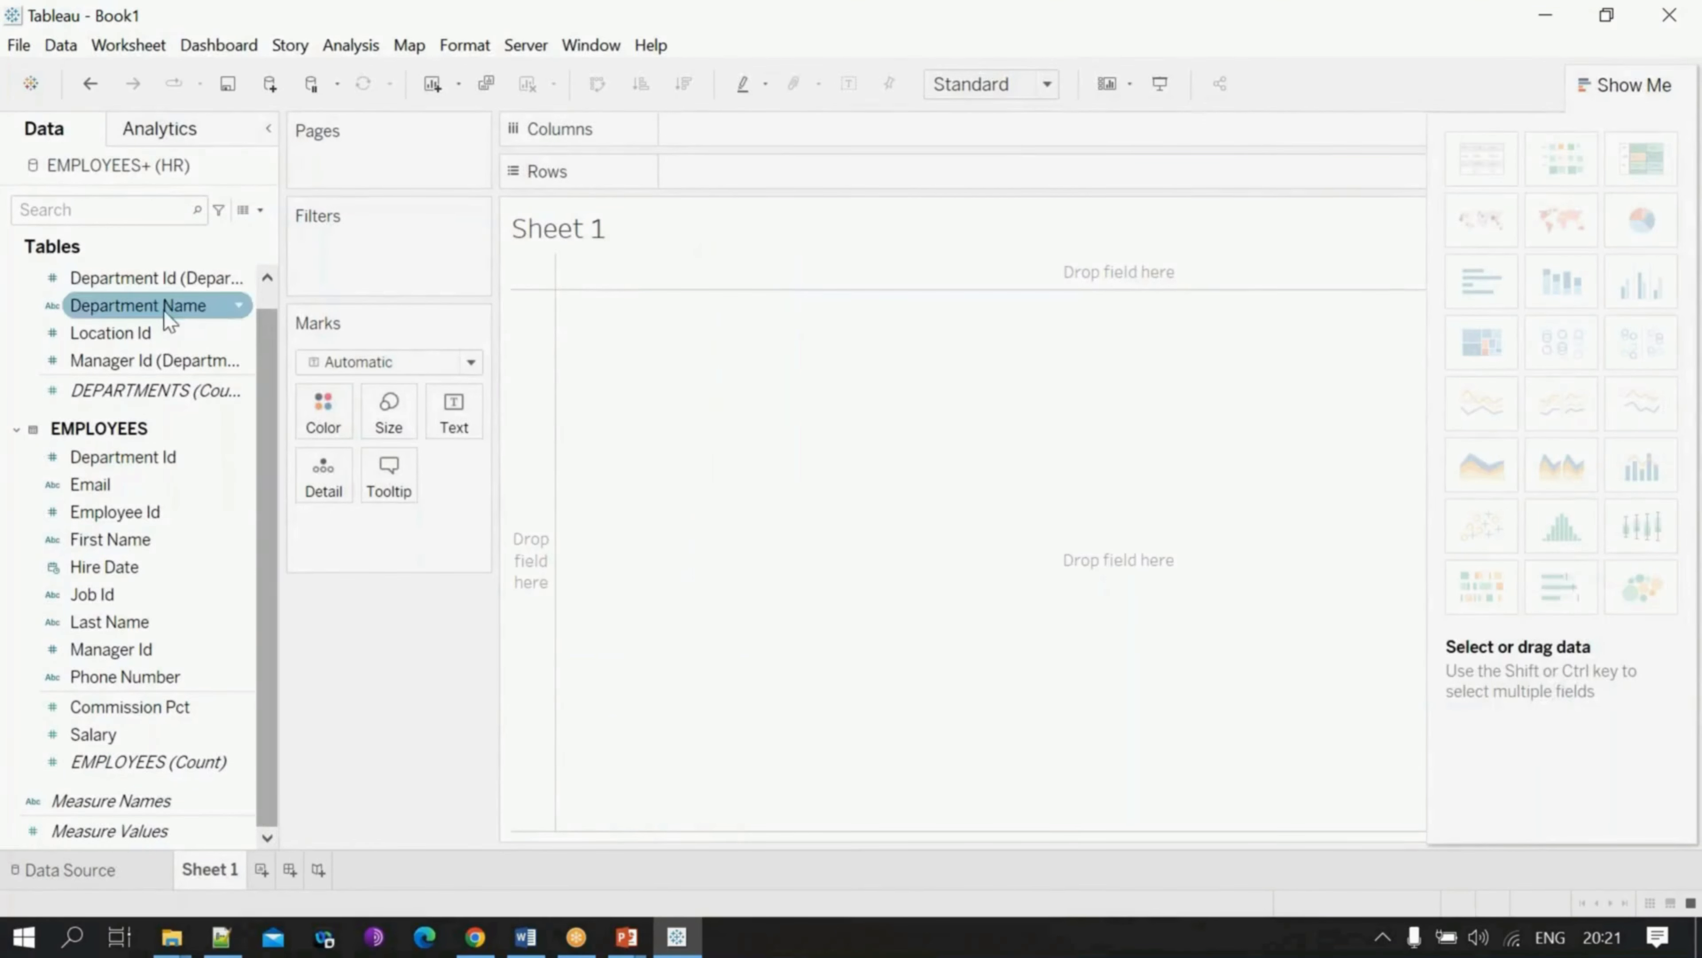
pyautogui.moveTo(164, 308); pyautogui.dragTo(477, 410)
pyautogui.moveTo(140, 724); pyautogui.dragTo(746, 119)
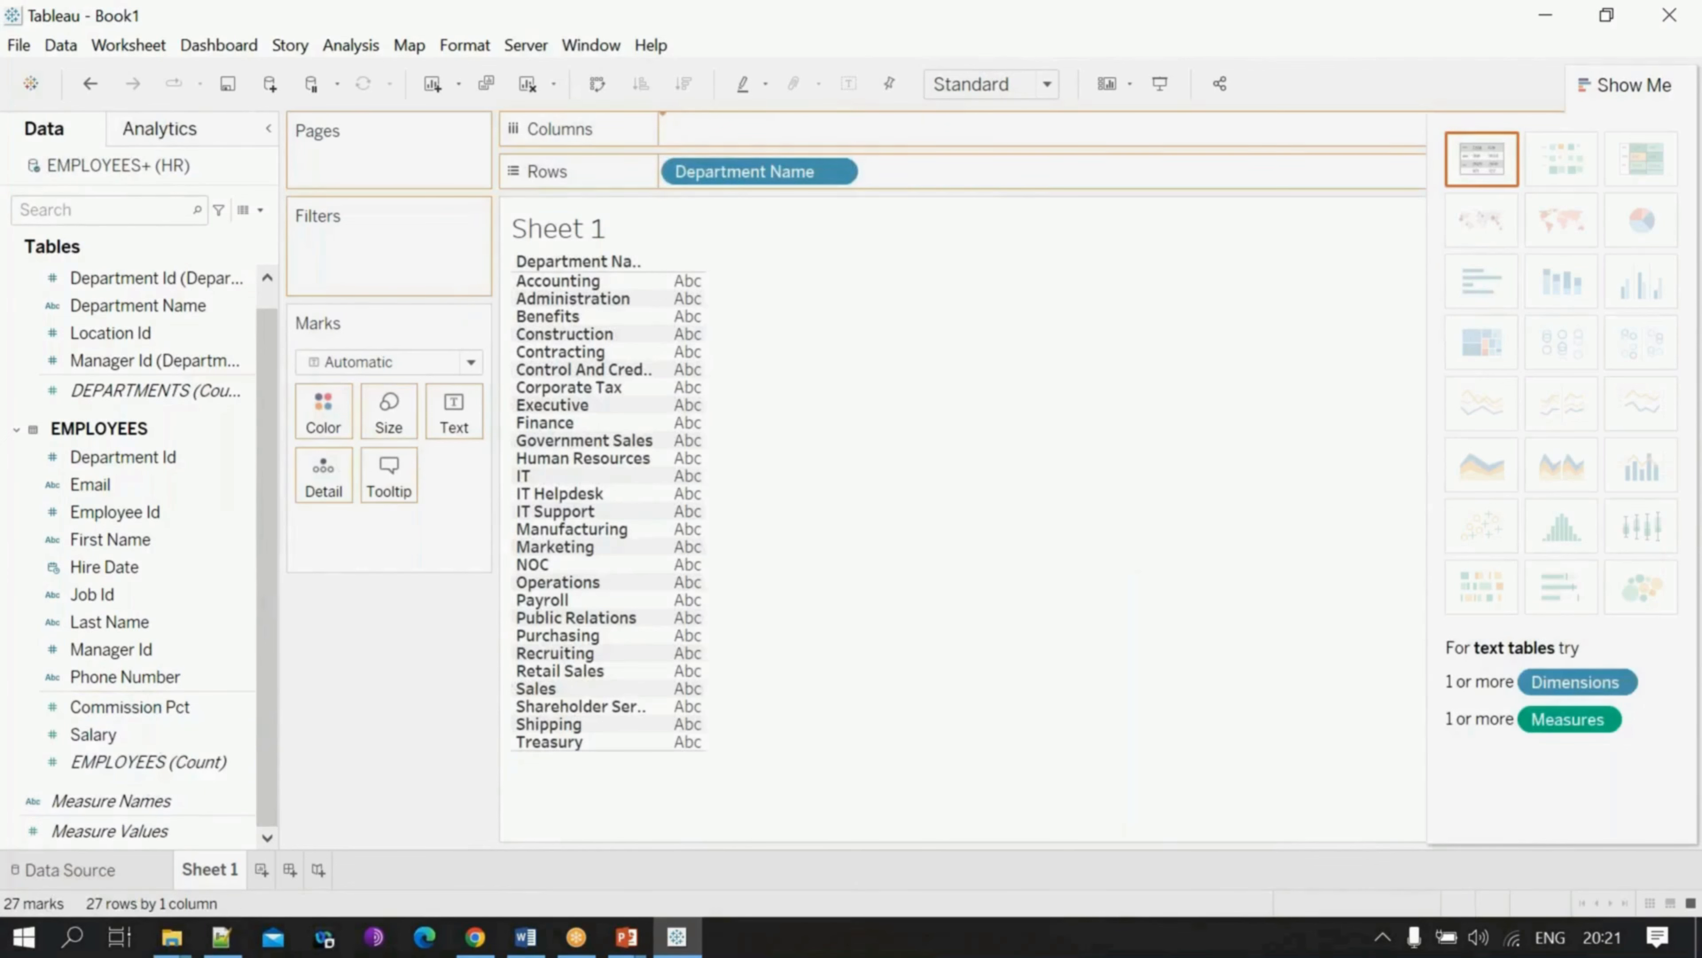
pyautogui.click(598, 96)
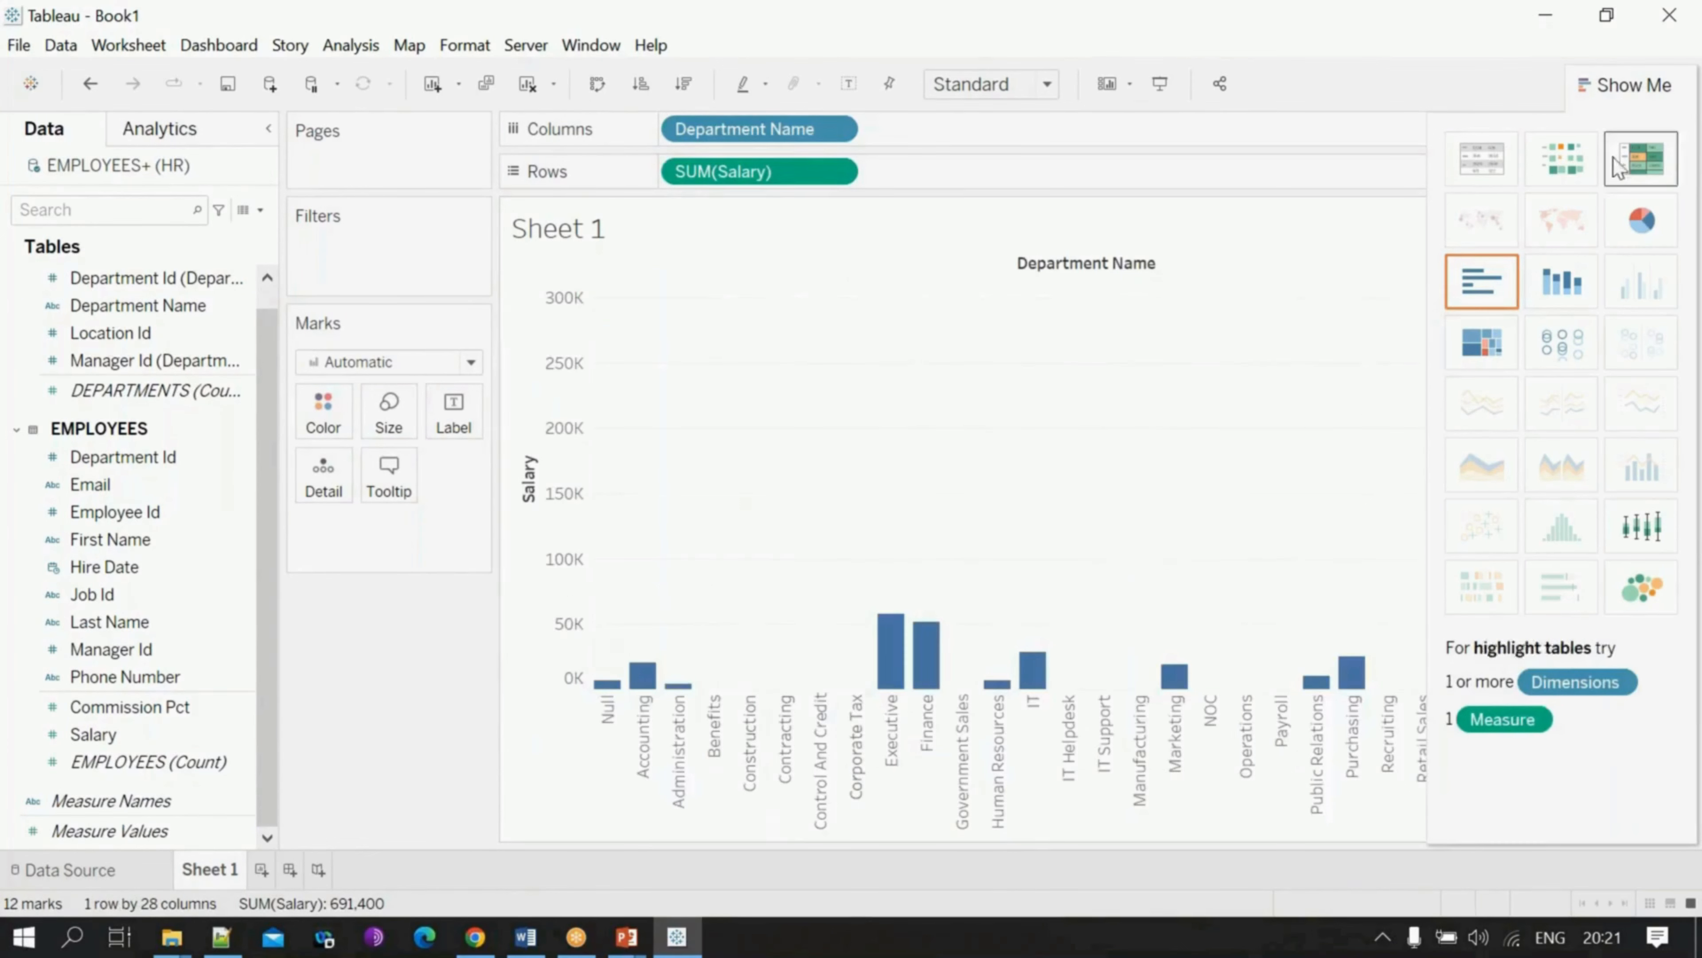
pyautogui.click(1629, 85)
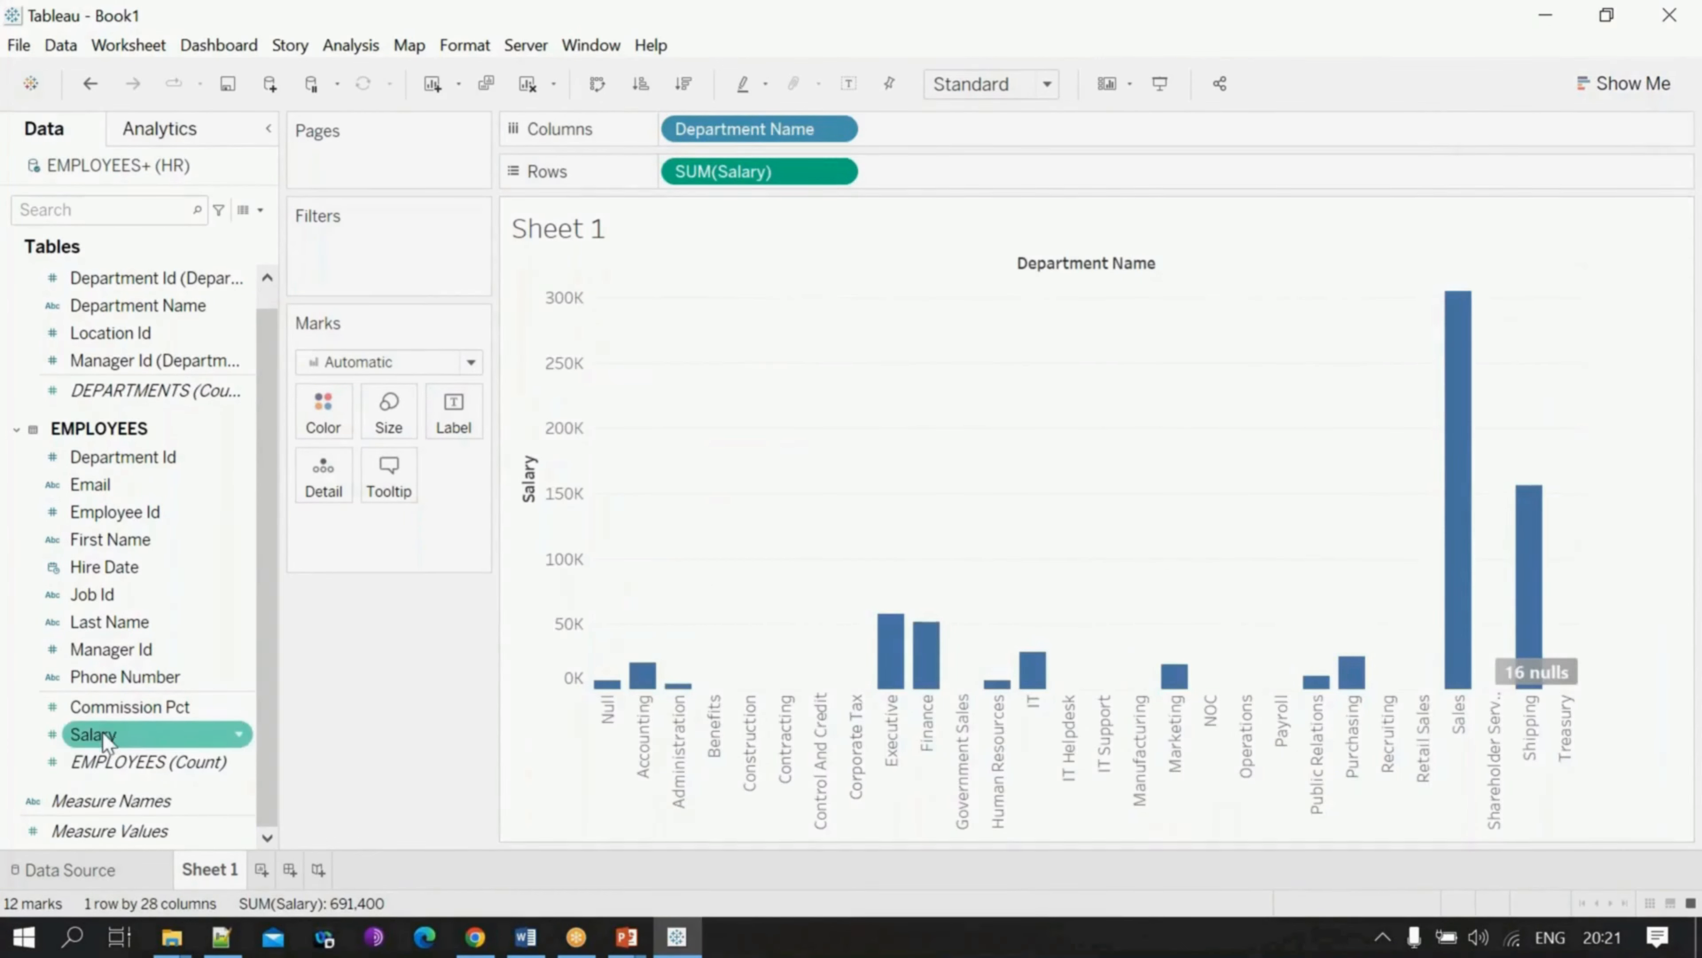
pyautogui.moveTo(103, 731); pyautogui.dragTo(346, 275)
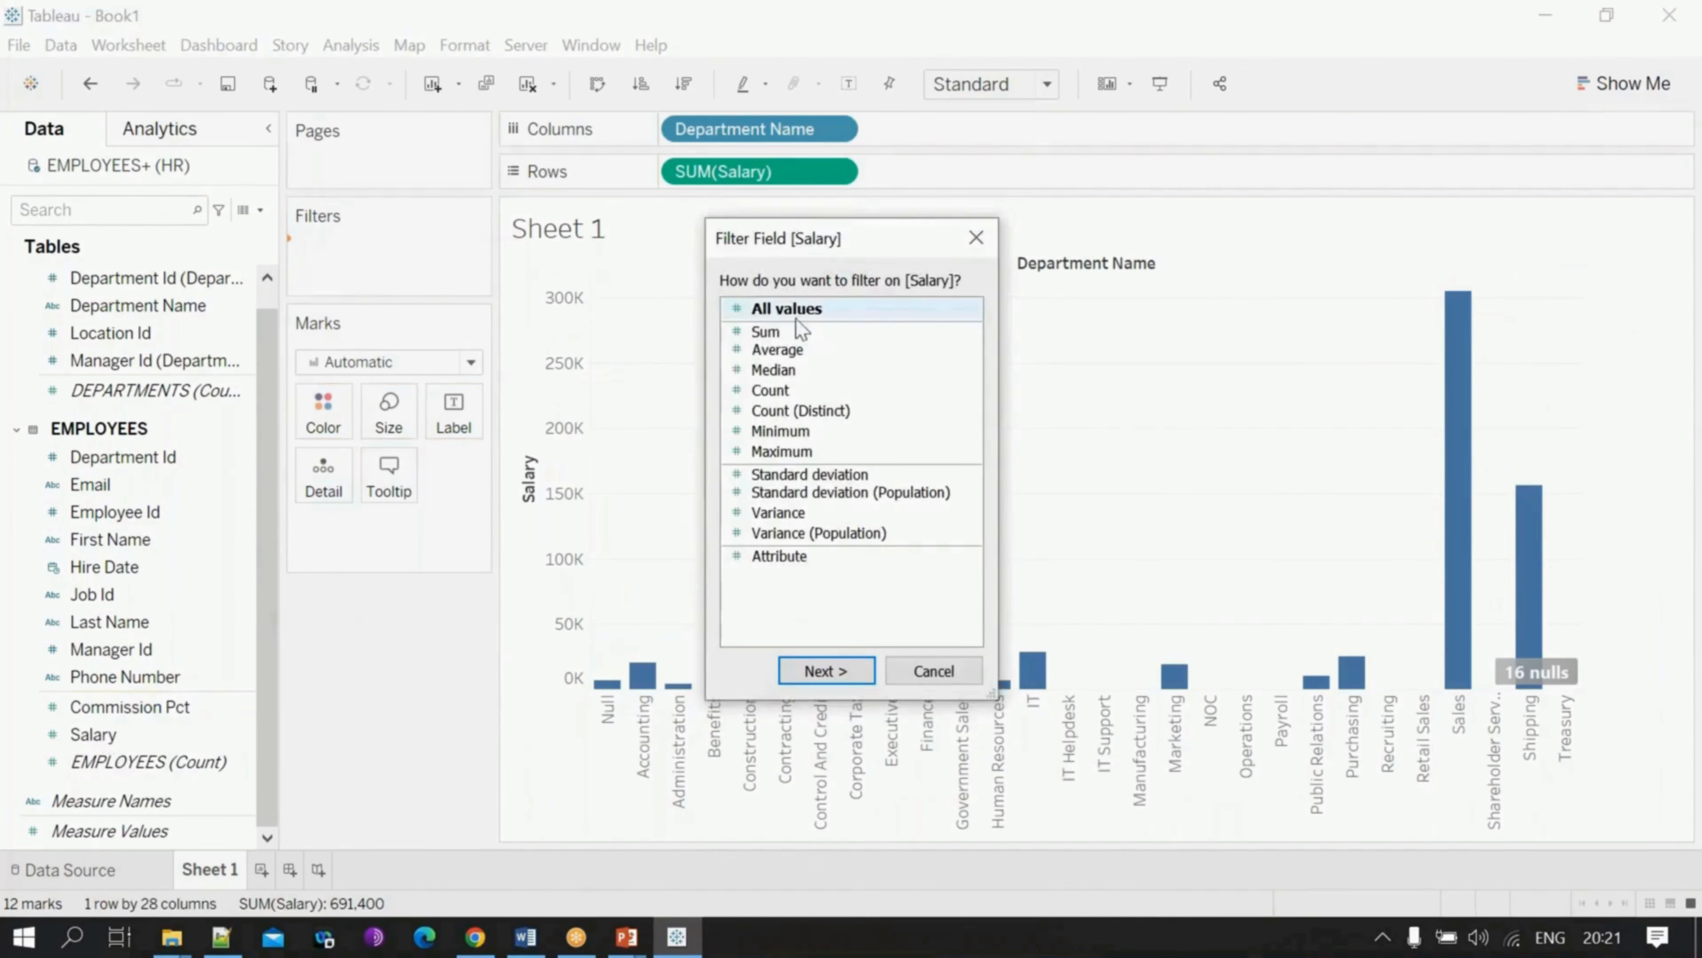
pyautogui.click(800, 330)
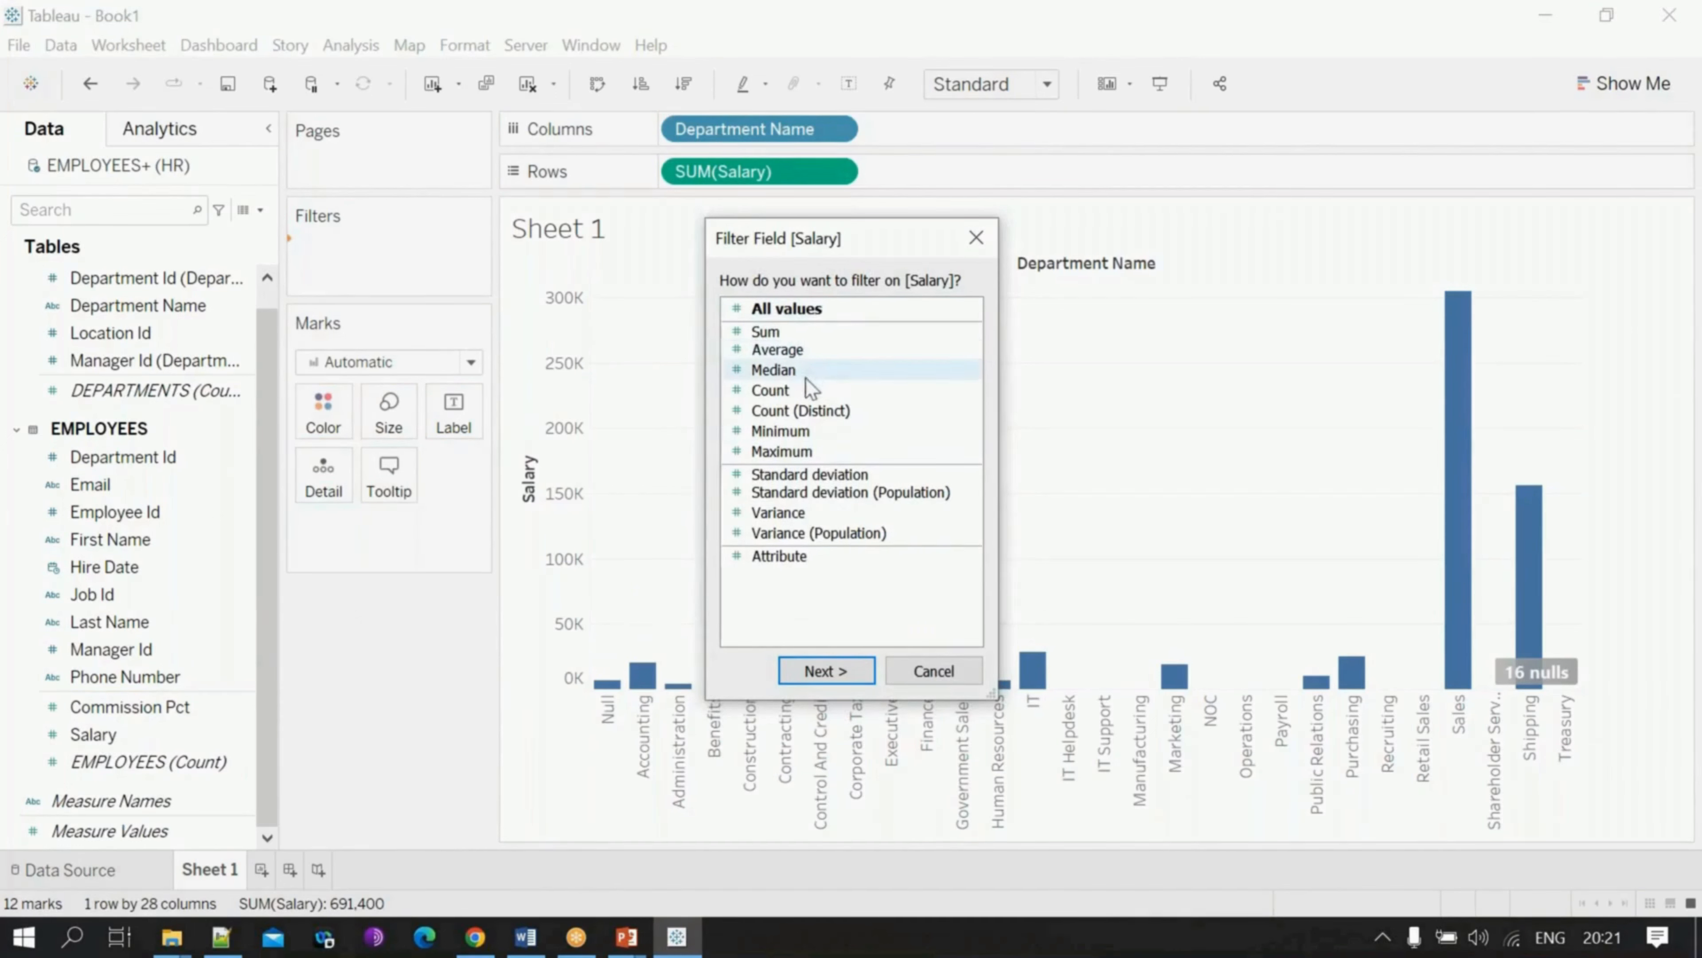
pyautogui.click(945, 675)
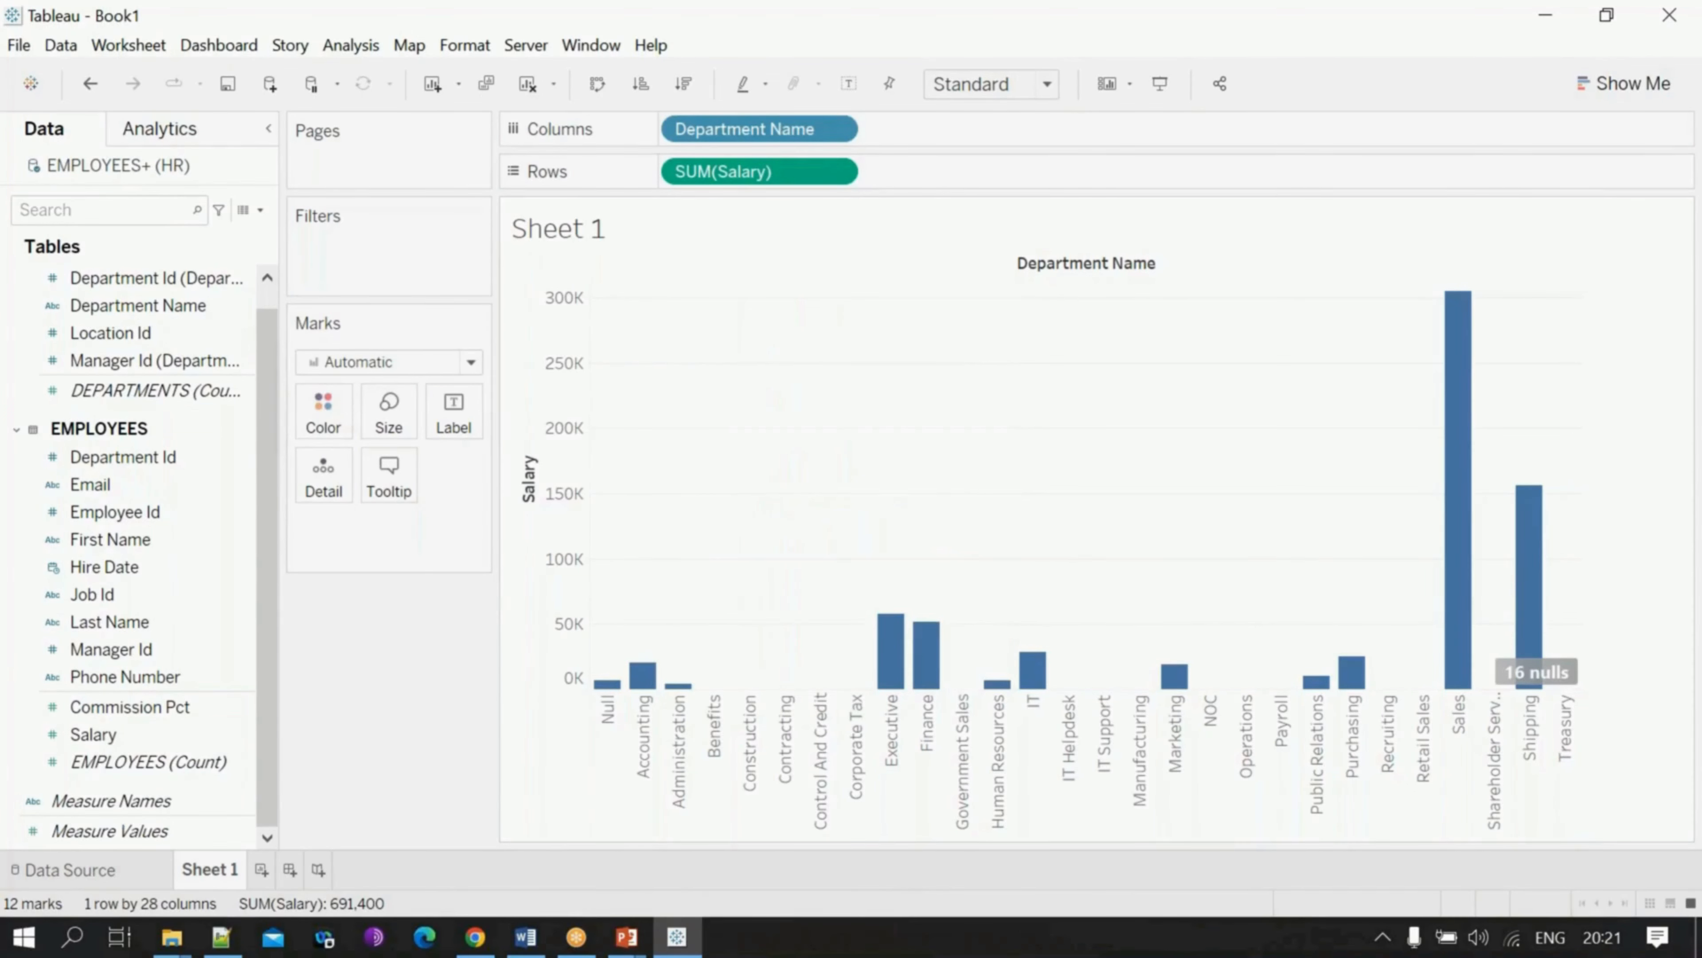
# Step: Add a new worksheet and create a combined field from First Name and Last Name
pyautogui.click(262, 868)
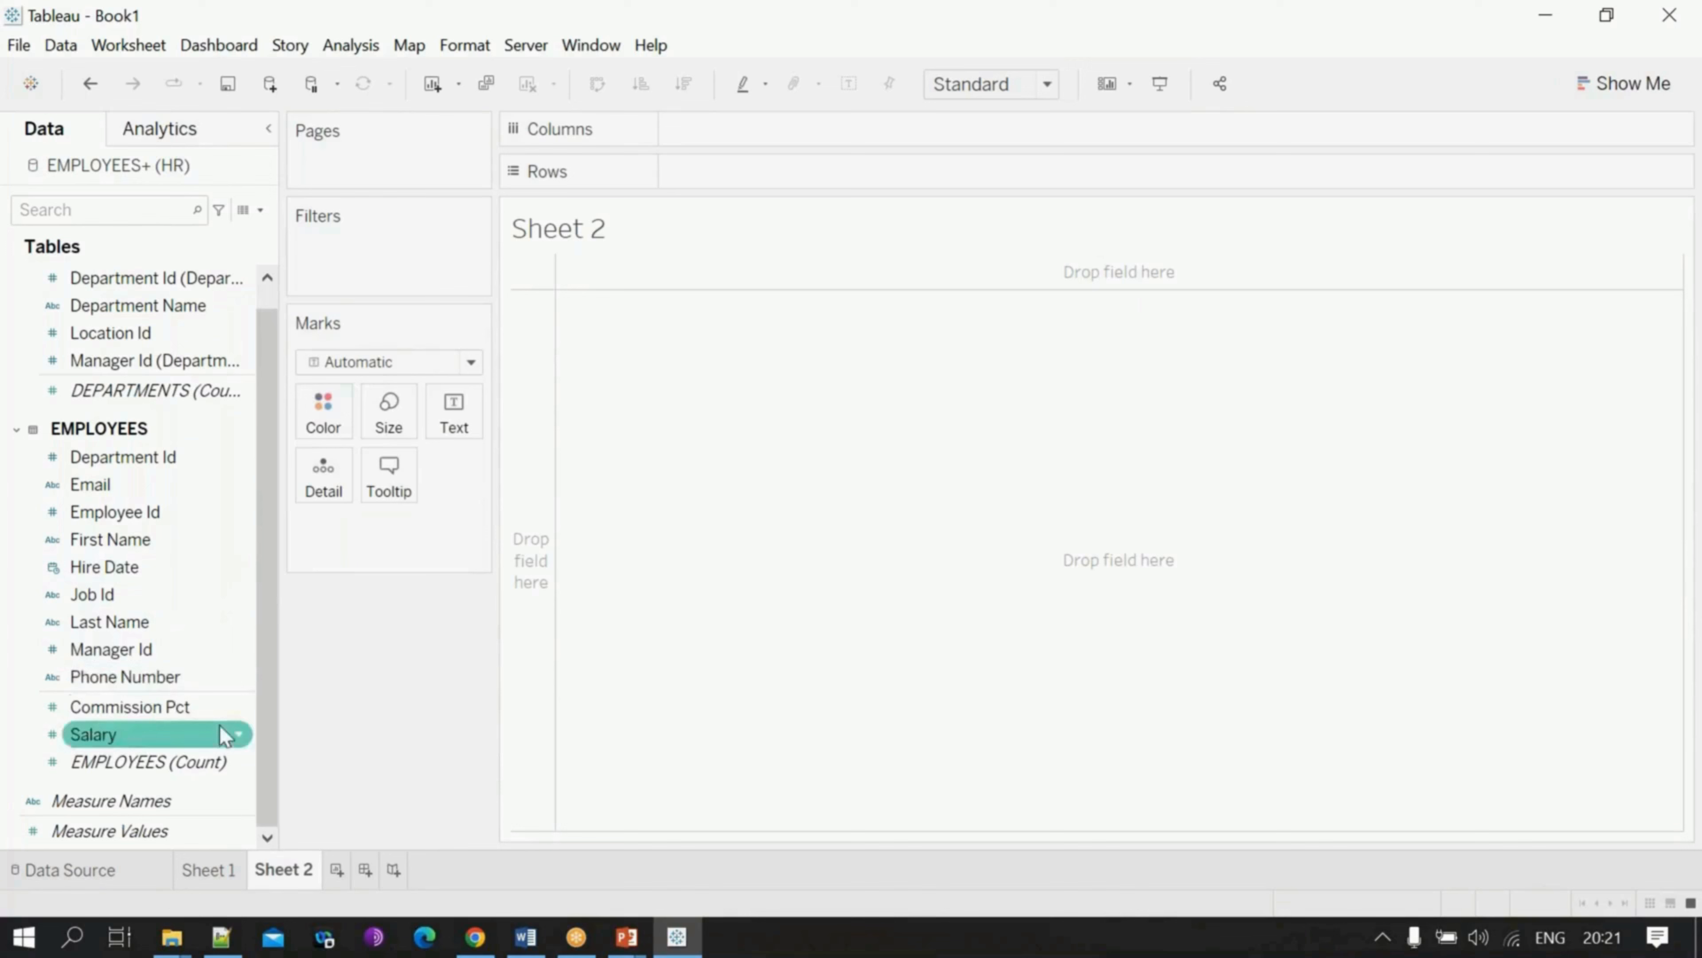
pyautogui.scroll(1, 195, 582)
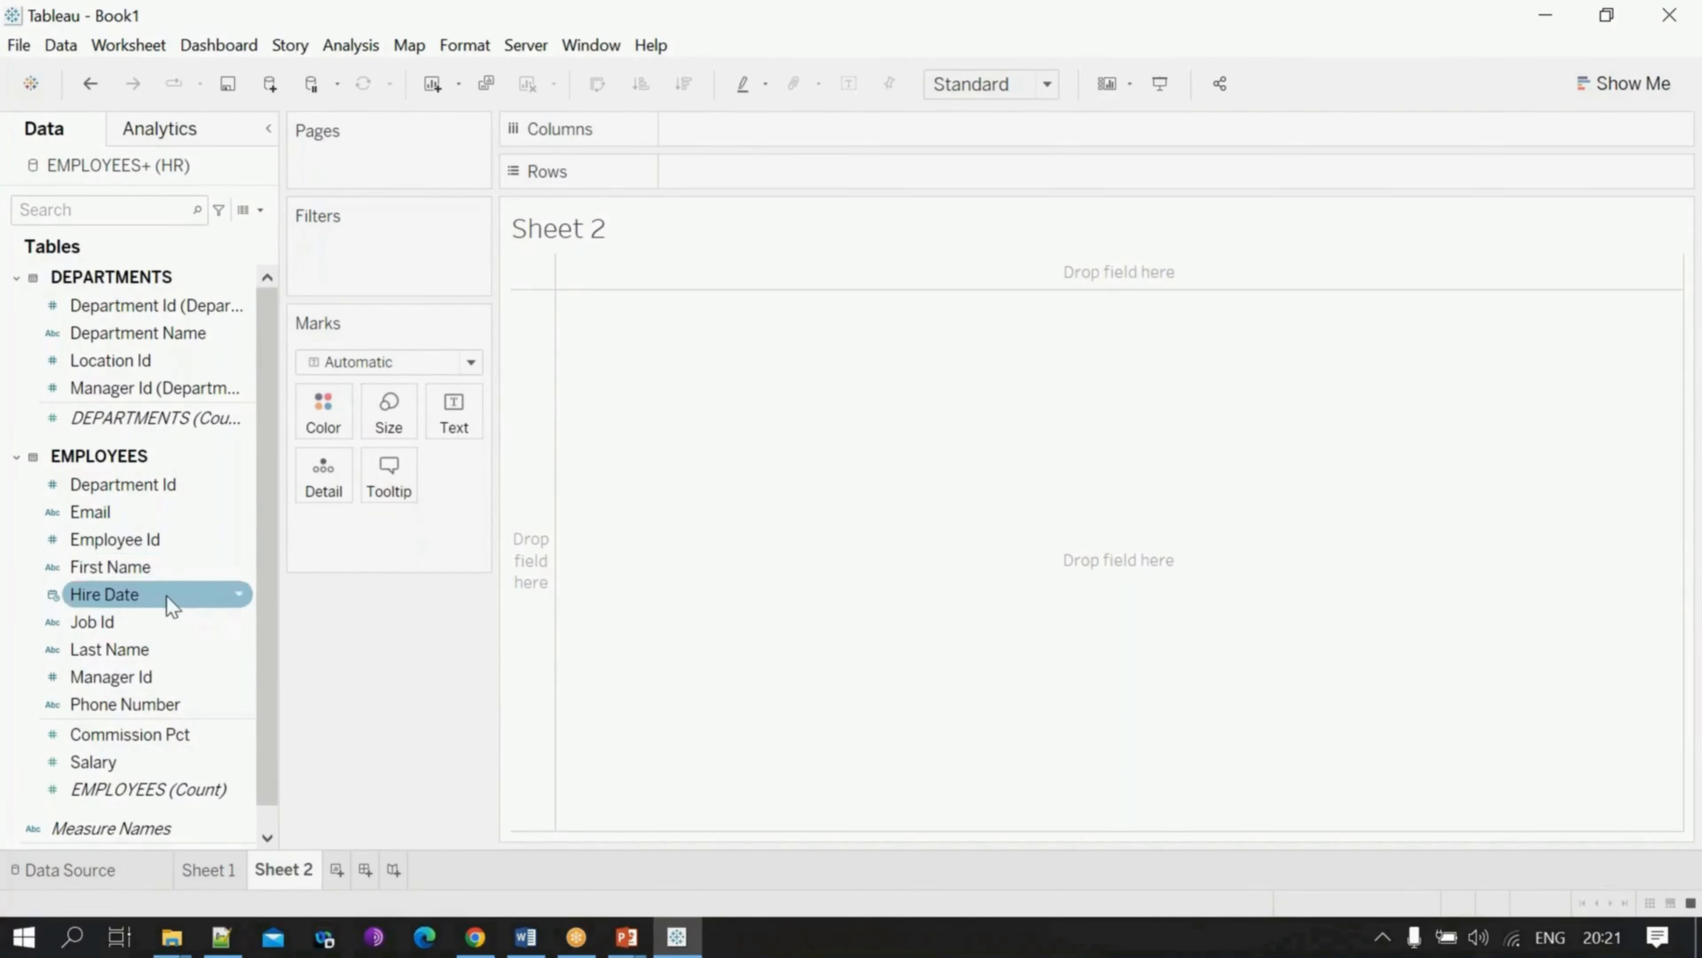
pyautogui.click(155, 580)
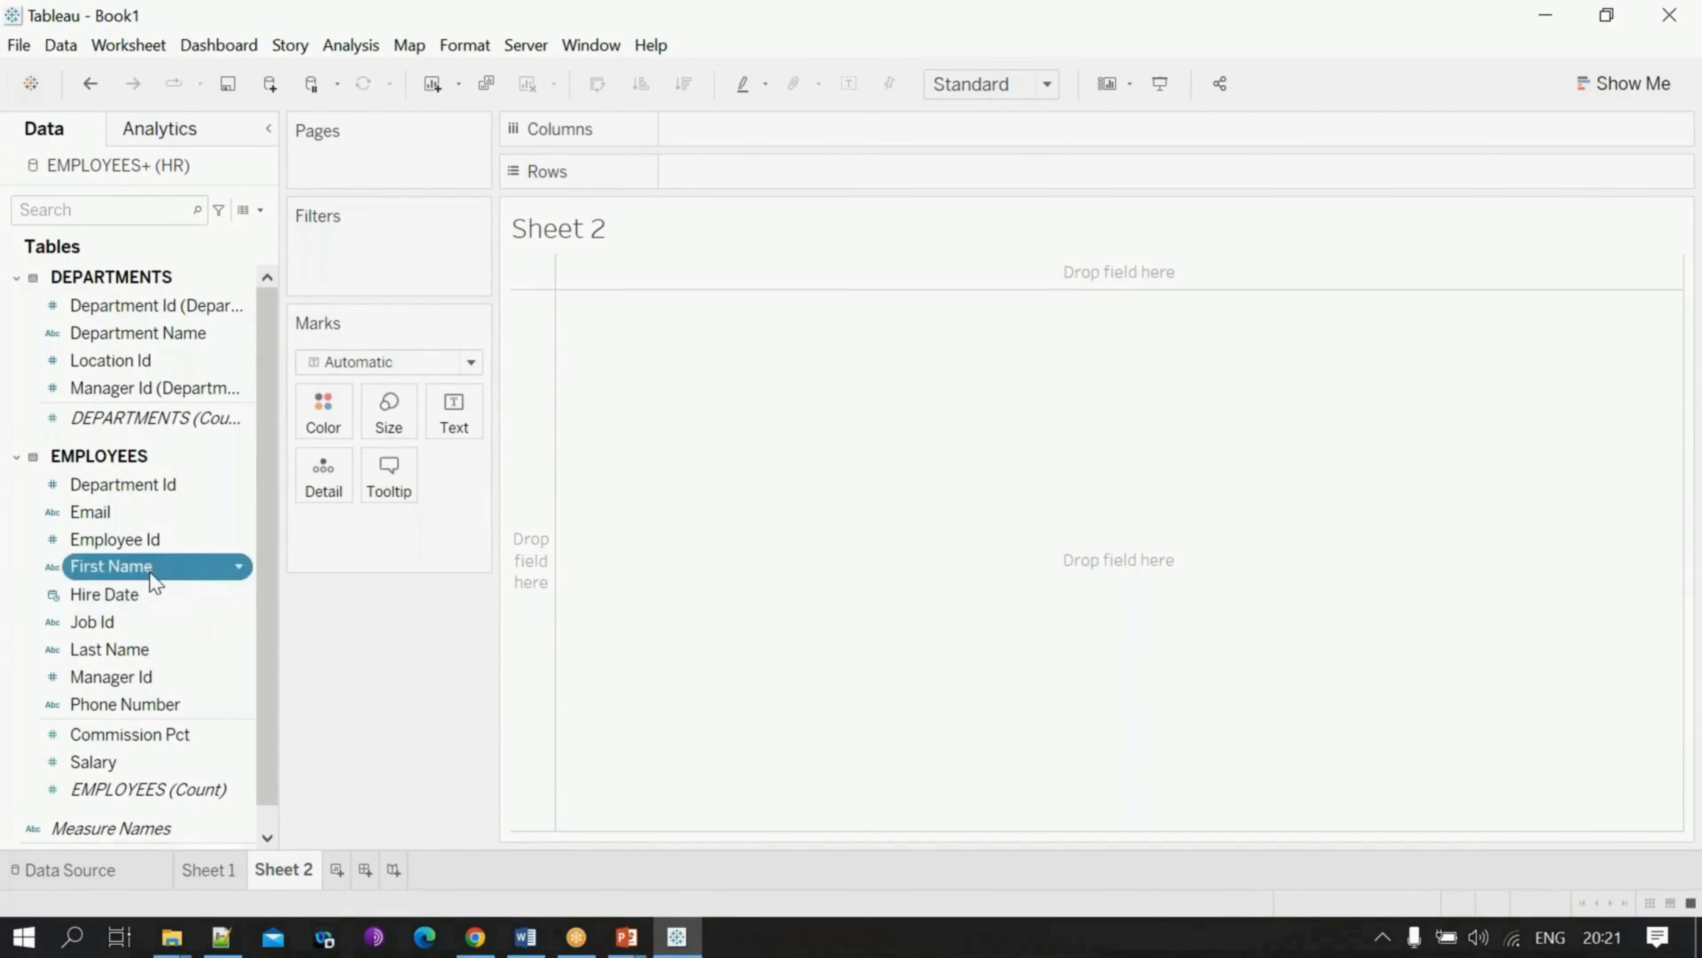
pyautogui.keyDown('ctrl'); pyautogui.click(169, 651); pyautogui.keyUp('ctrl')
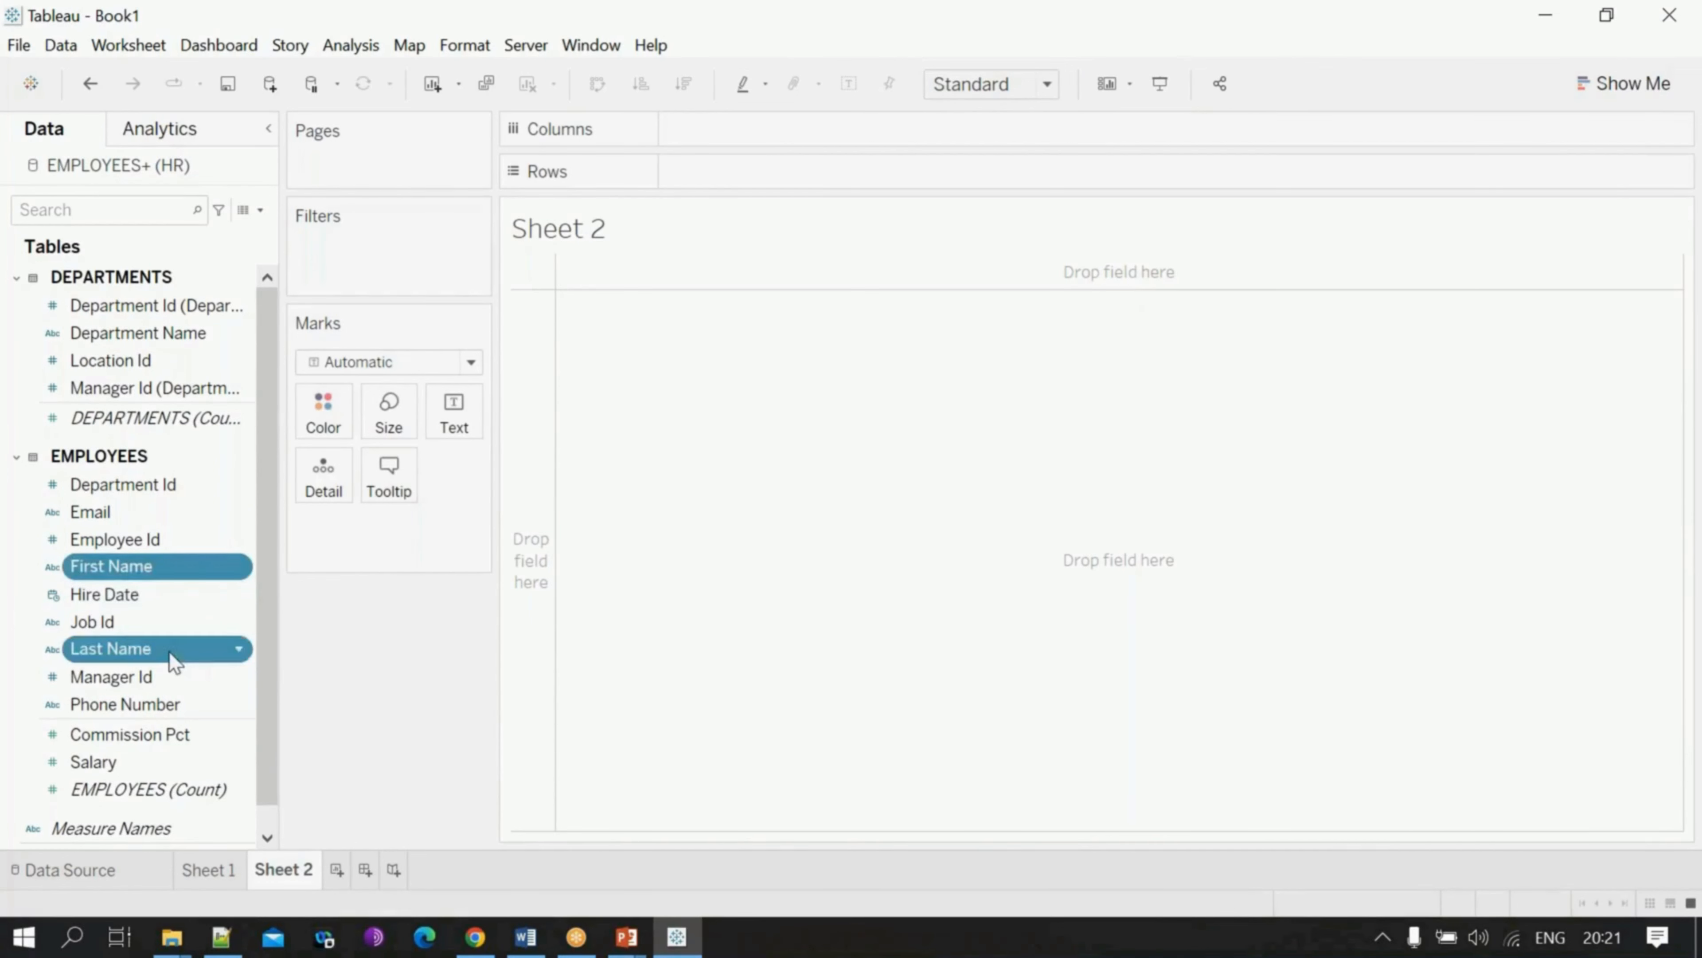
pyautogui.click(238, 650)
pyautogui.moveTo(373, 433)
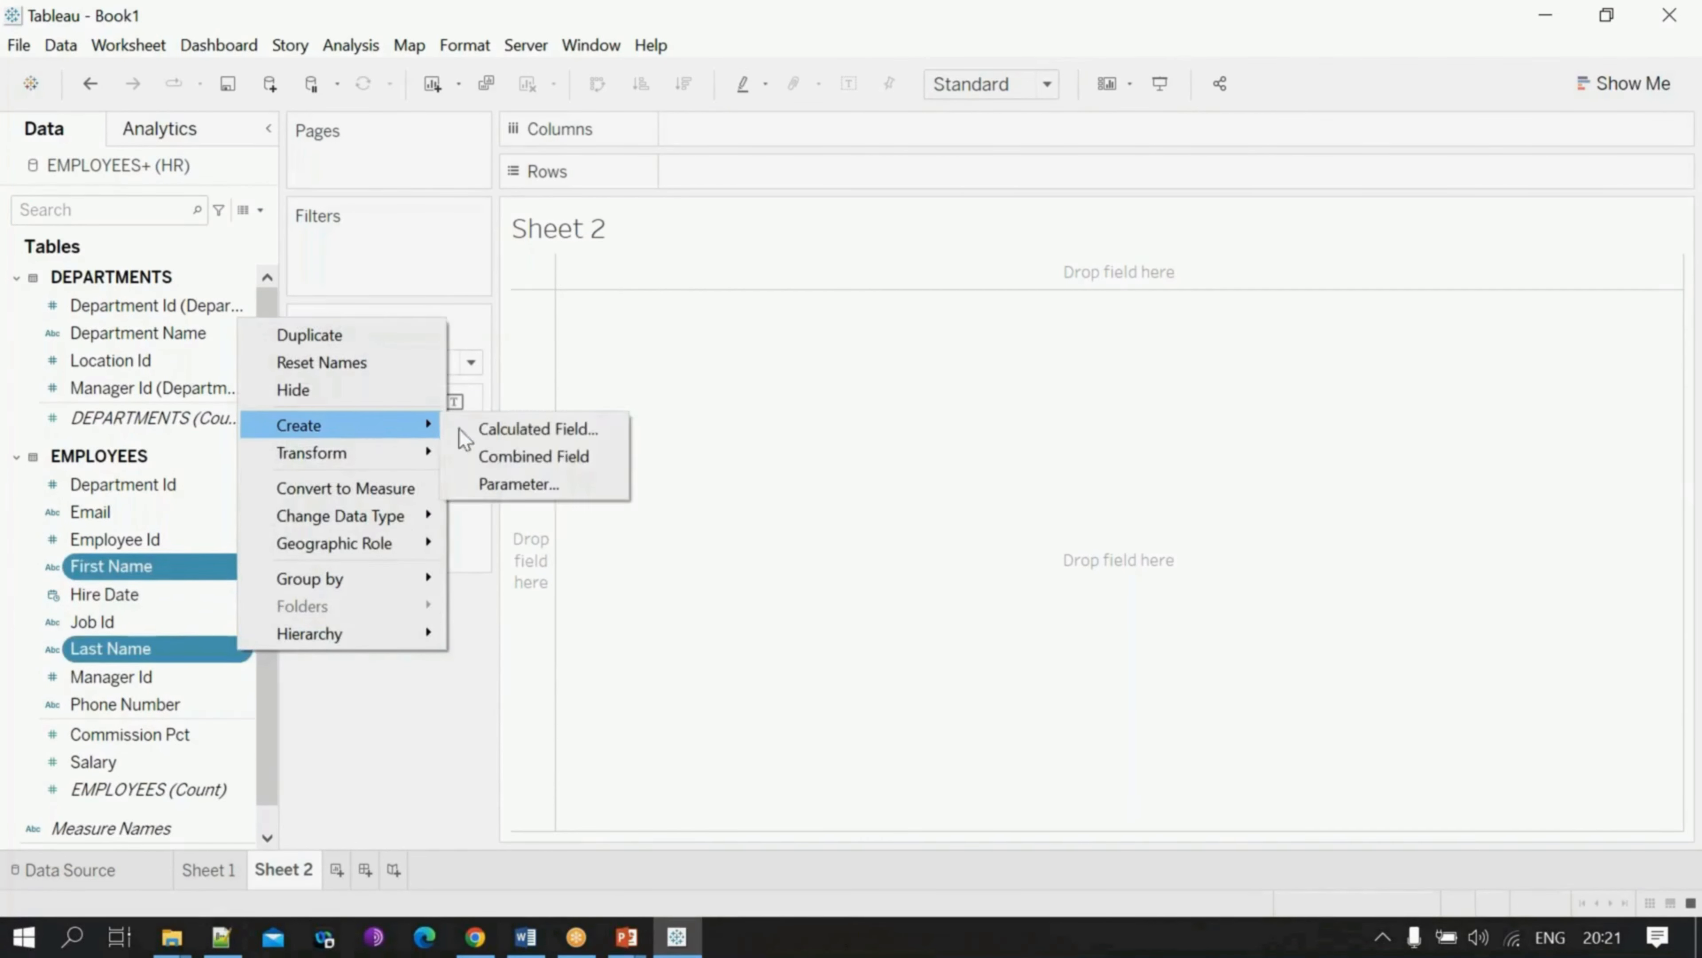
pyautogui.click(559, 456)
# Step: Build a text table on Sheet 2 listing the sum of Salary for each combined First Name & Last Name
pyautogui.moveTo(134, 595); pyautogui.dragTo(528, 493)
pyautogui.click(144, 792)
pyautogui.moveTo(144, 791); pyautogui.dragTo(688, 556)
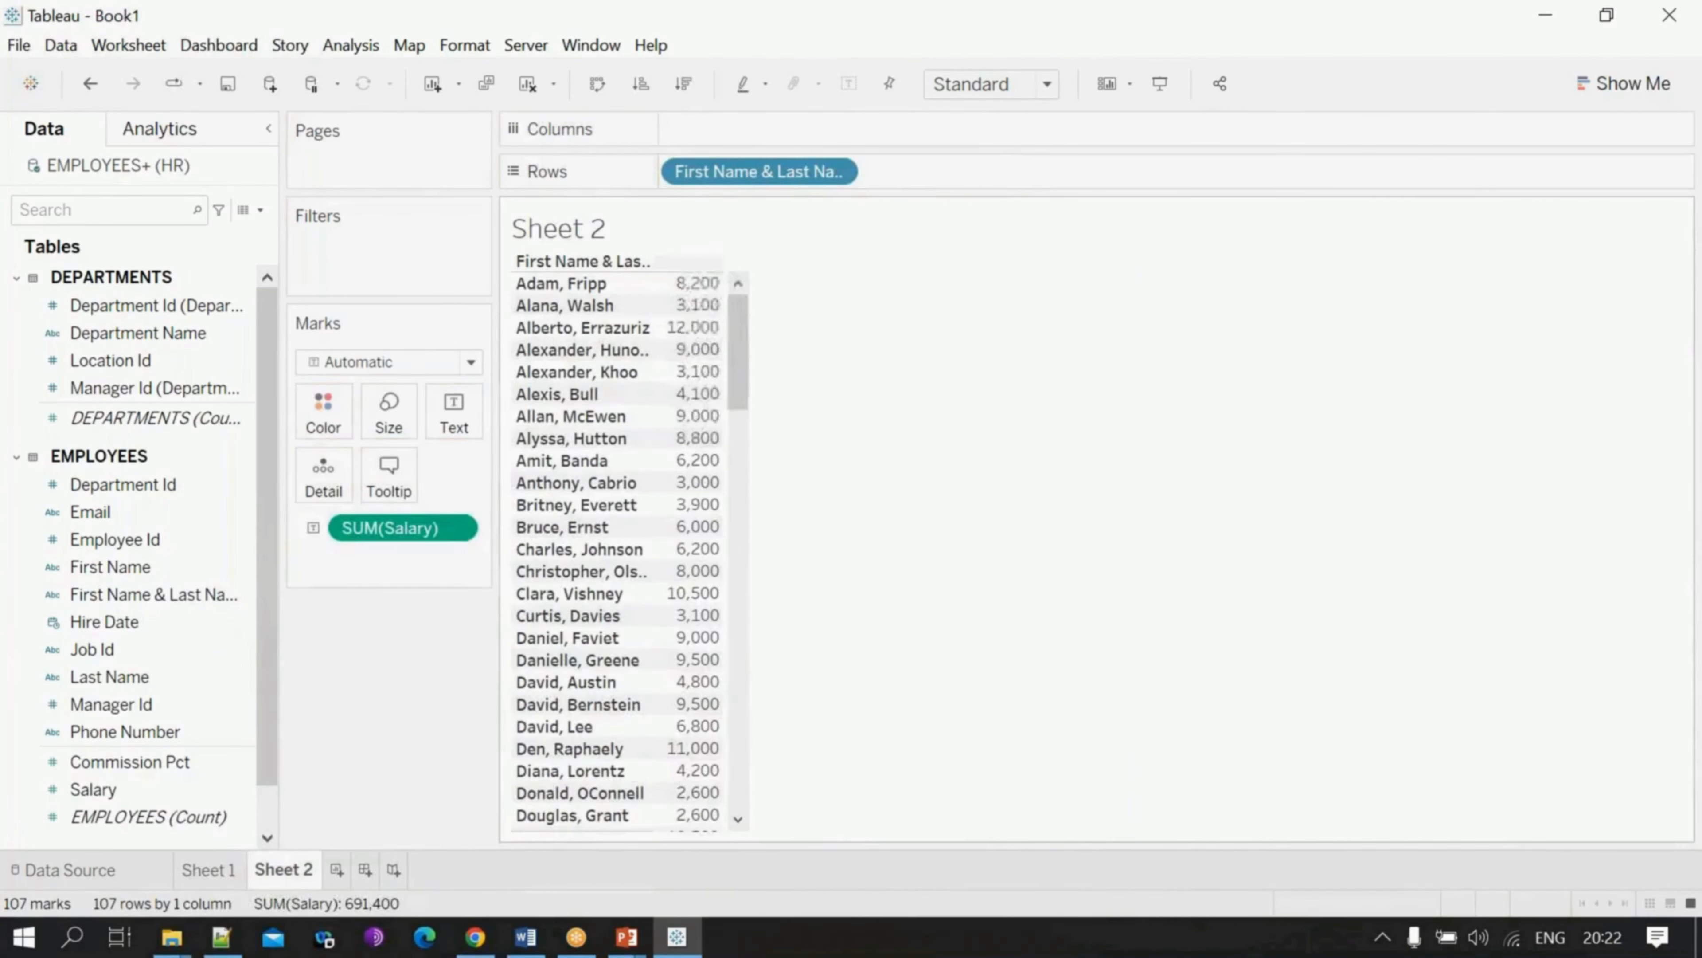
# Step: Convert the salary table to horizontal bars and color them by the combined First Name & Last Name field
pyautogui.click(1659, 100)
pyautogui.click(1478, 296)
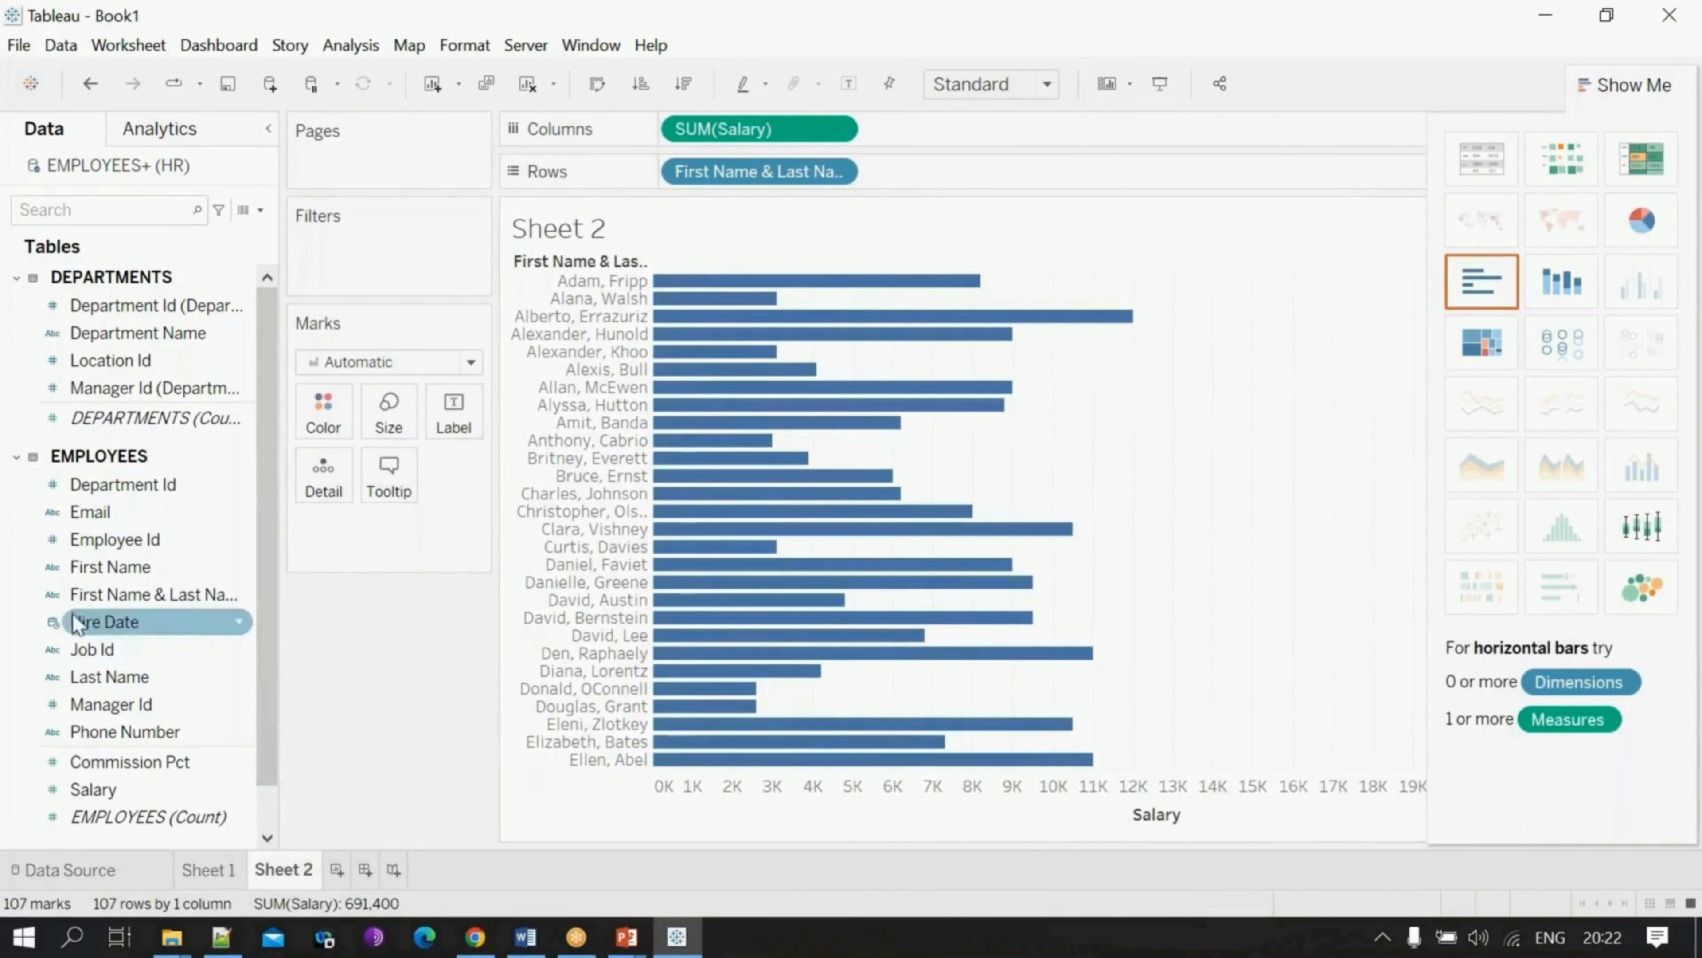
pyautogui.moveTo(232, 595); pyautogui.dragTo(323, 405)
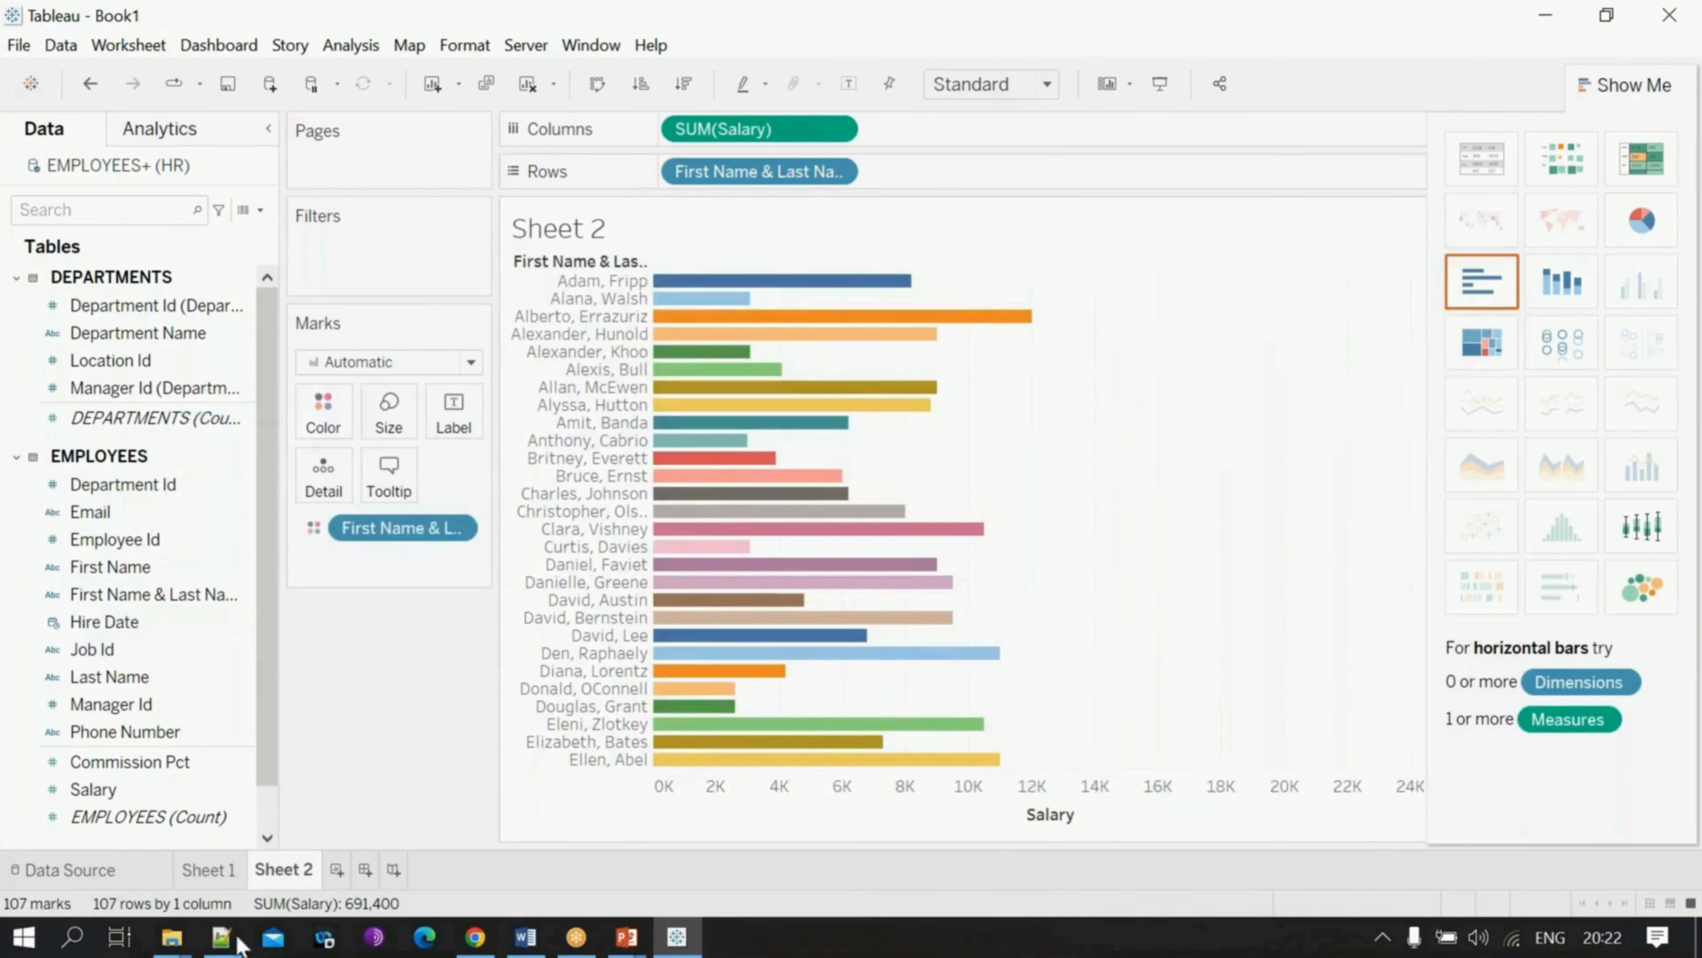
# Step: Review the charts on Sheet 1 and Sheet 2, and close the workbook without saving the changes
pyautogui.click(214, 870)
pyautogui.click(282, 871)
pyautogui.click(235, 871)
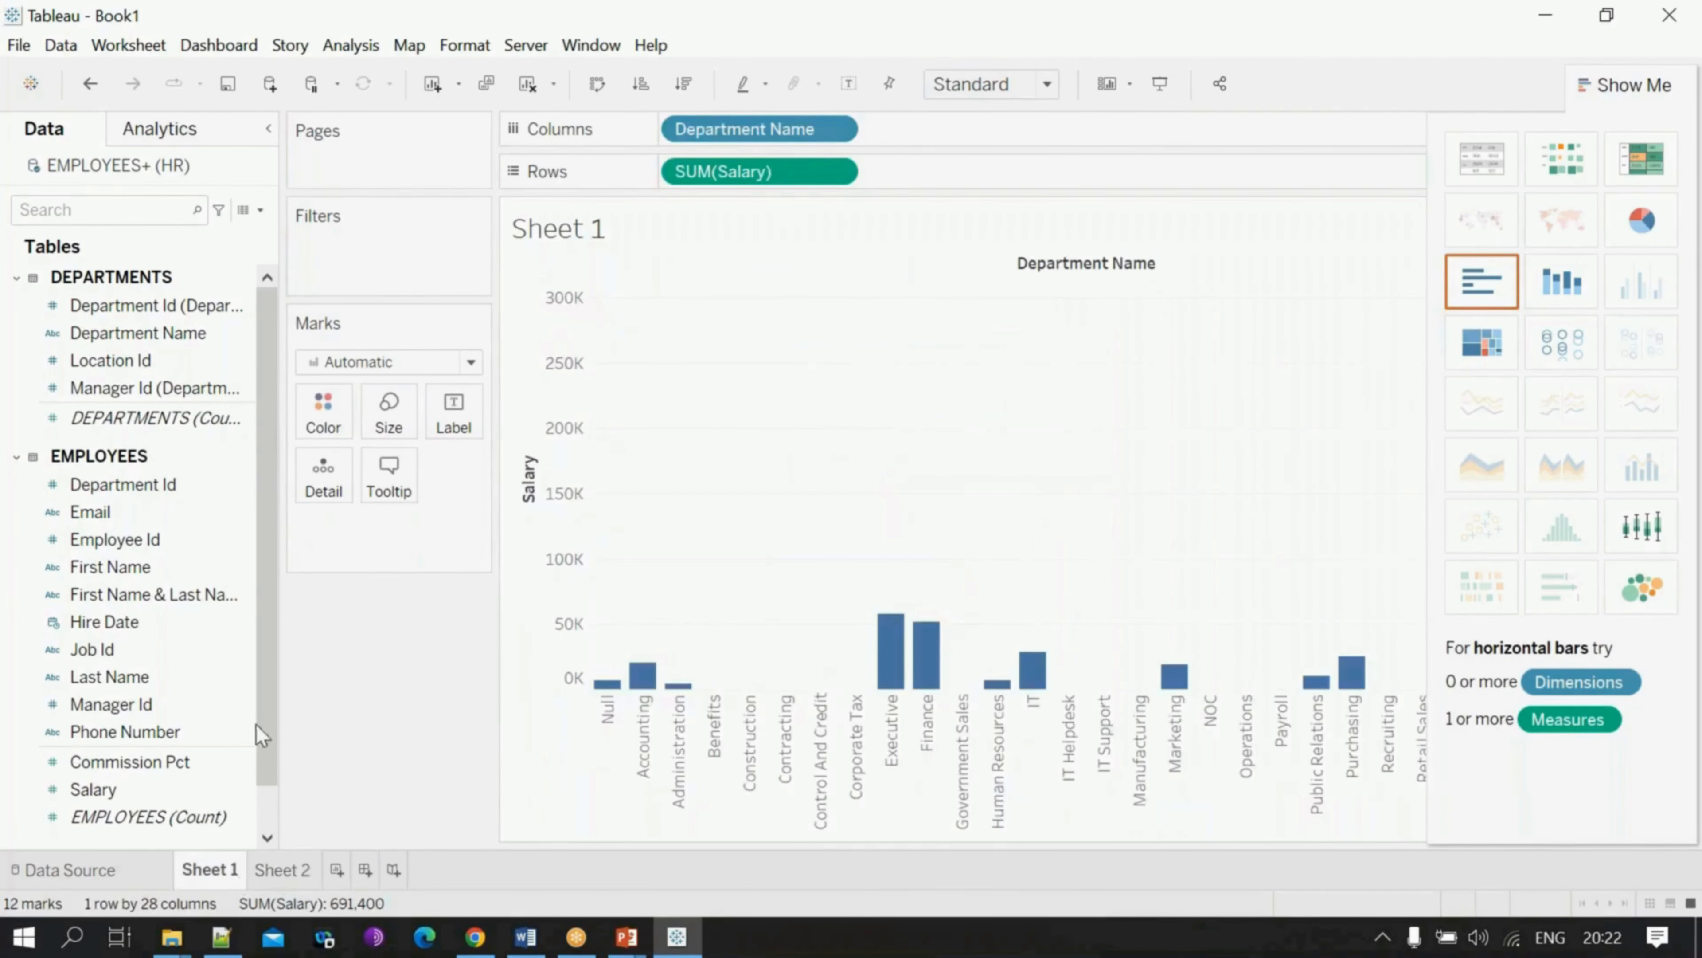
pyautogui.moveTo(410, 14); pyautogui.dragTo(269, 321)
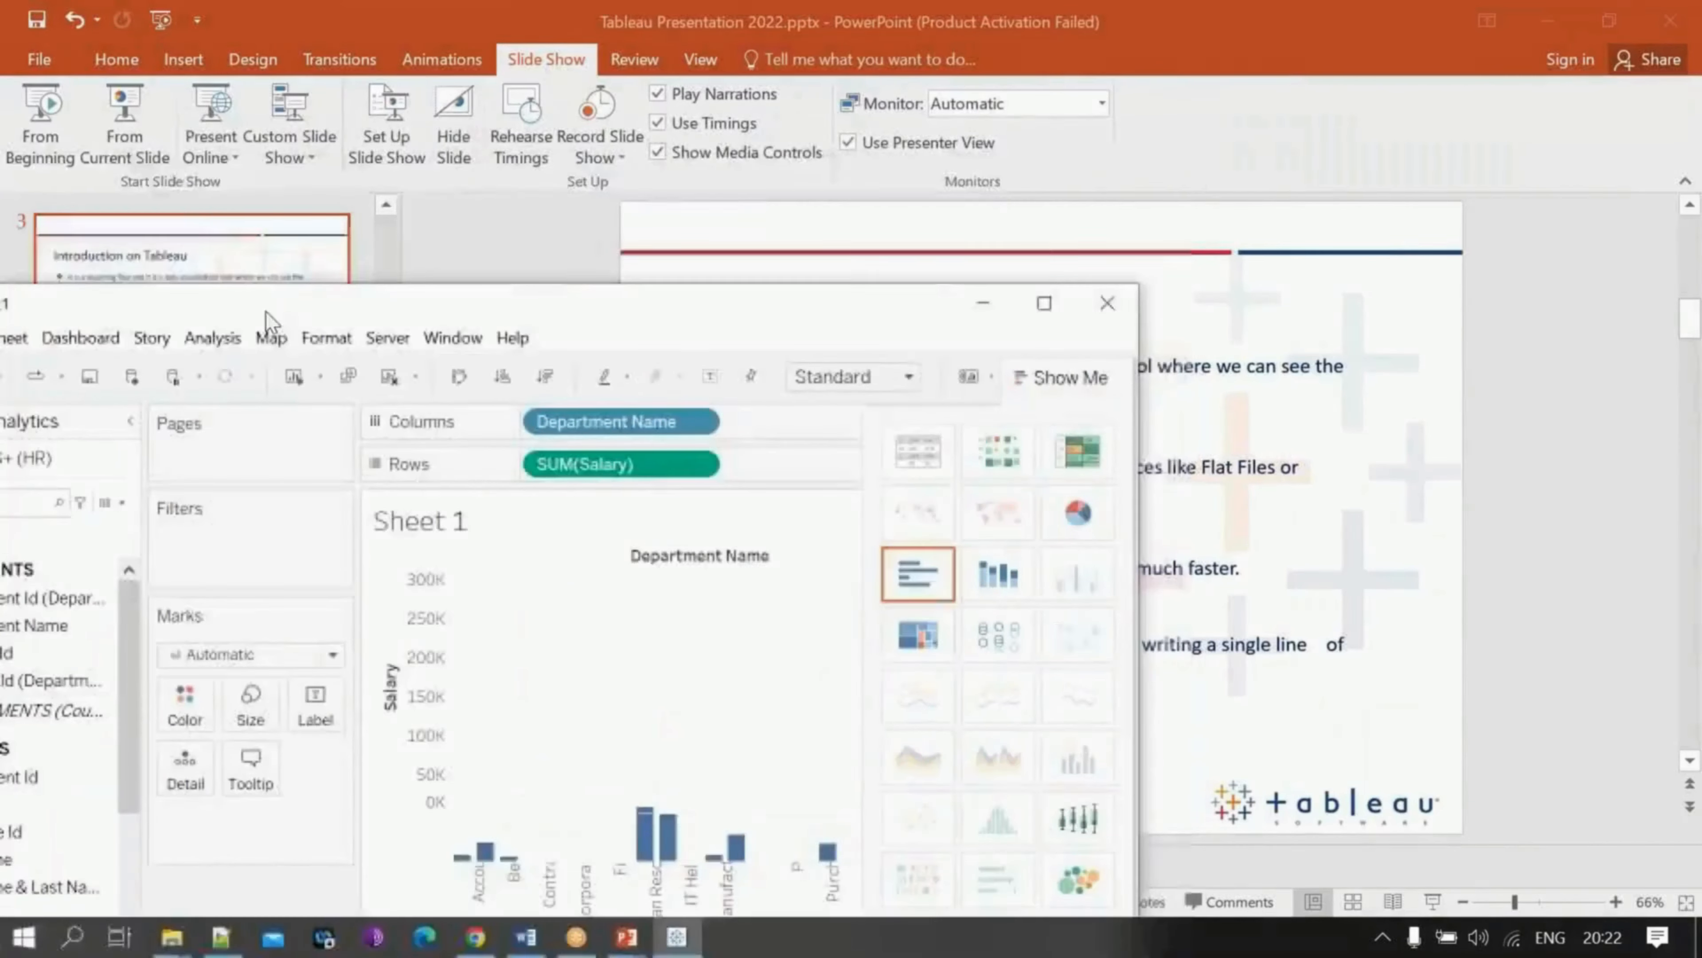
pyautogui.click(1108, 303)
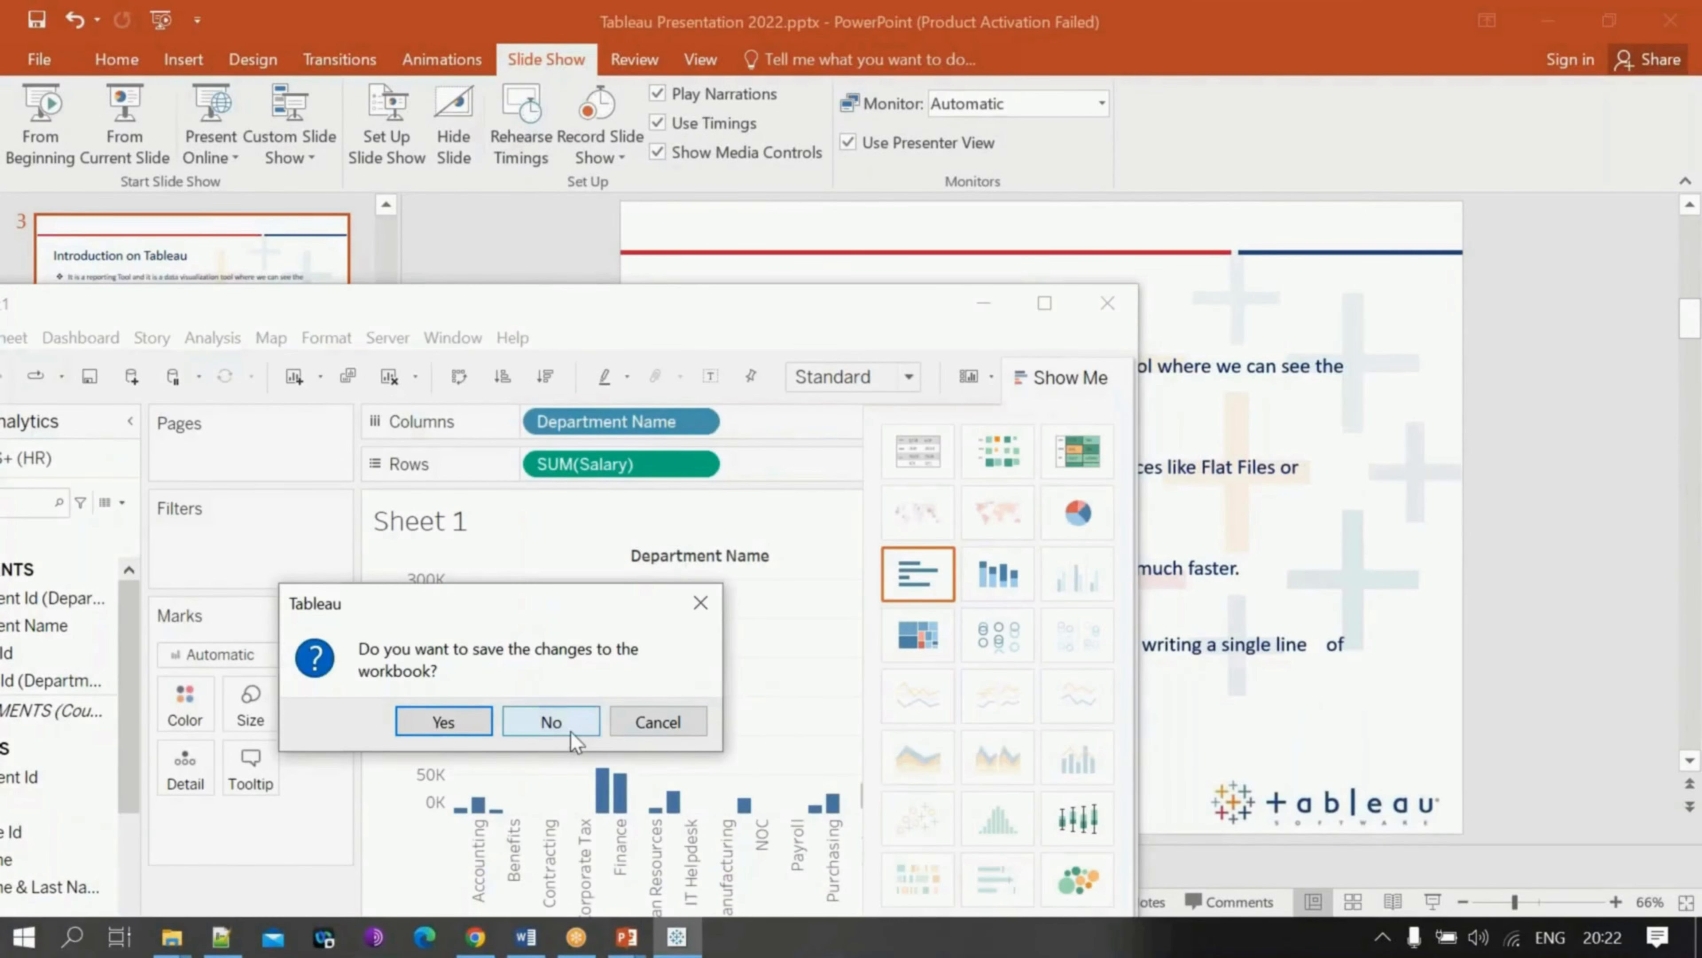
pyautogui.click(571, 724)
# Step: Relaunch Tableau 2021.4 from the desktop
pyautogui.click(276, 939)
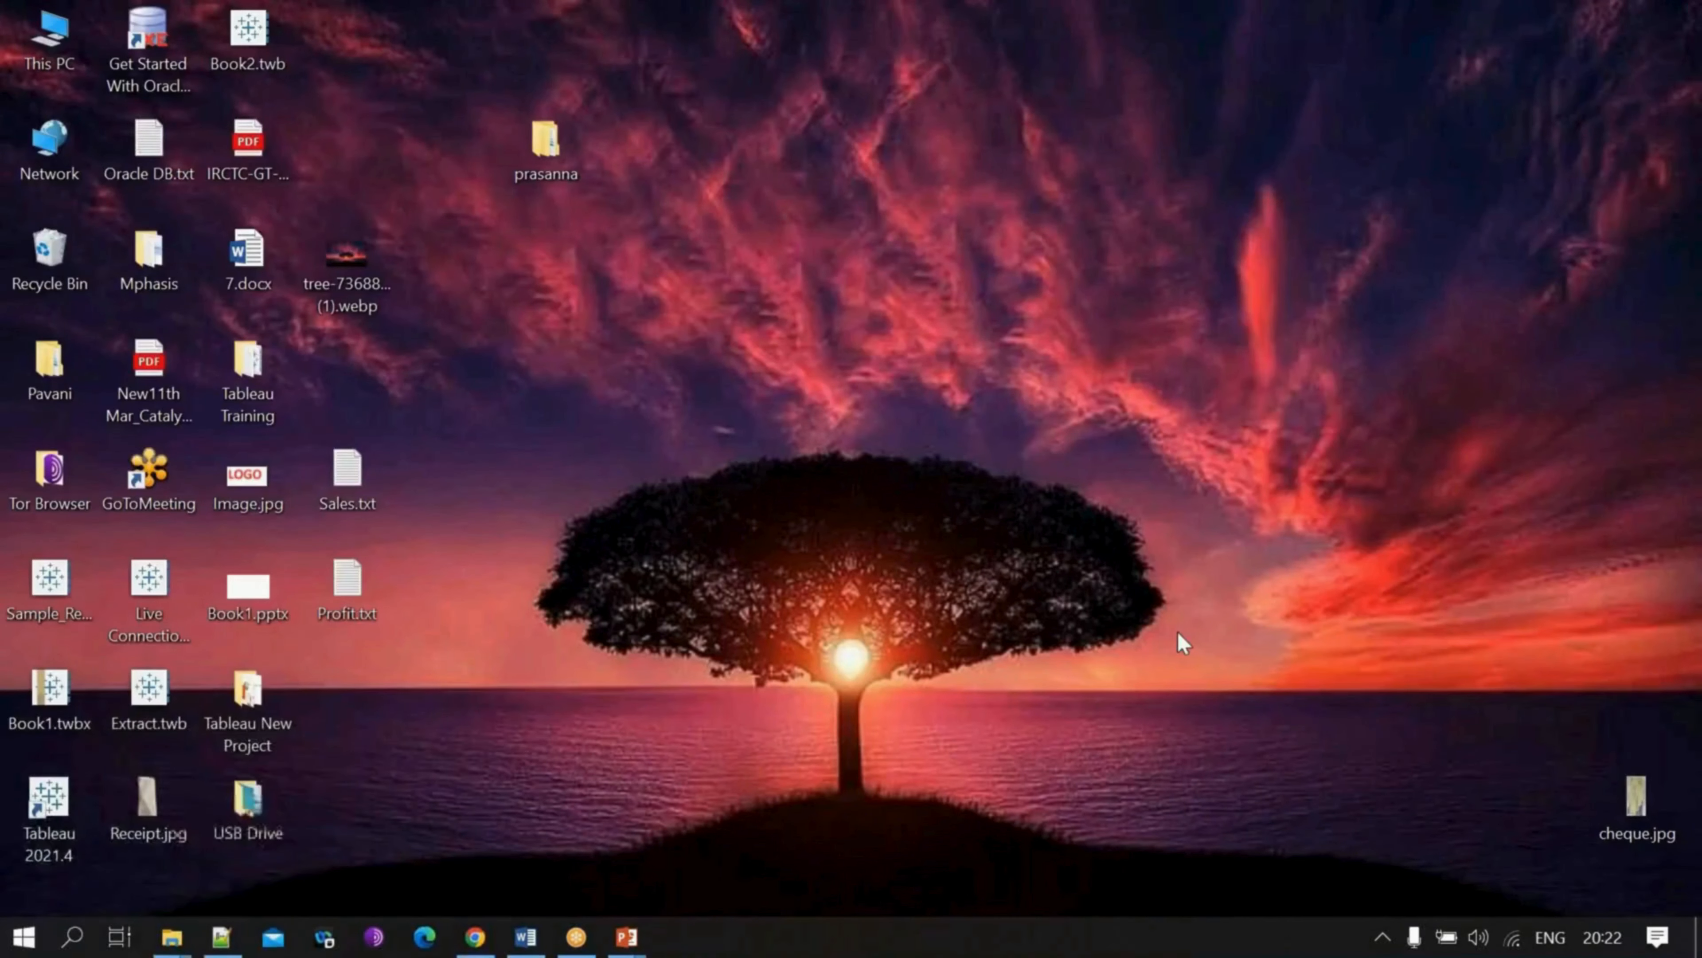
pyautogui.click(39, 839)
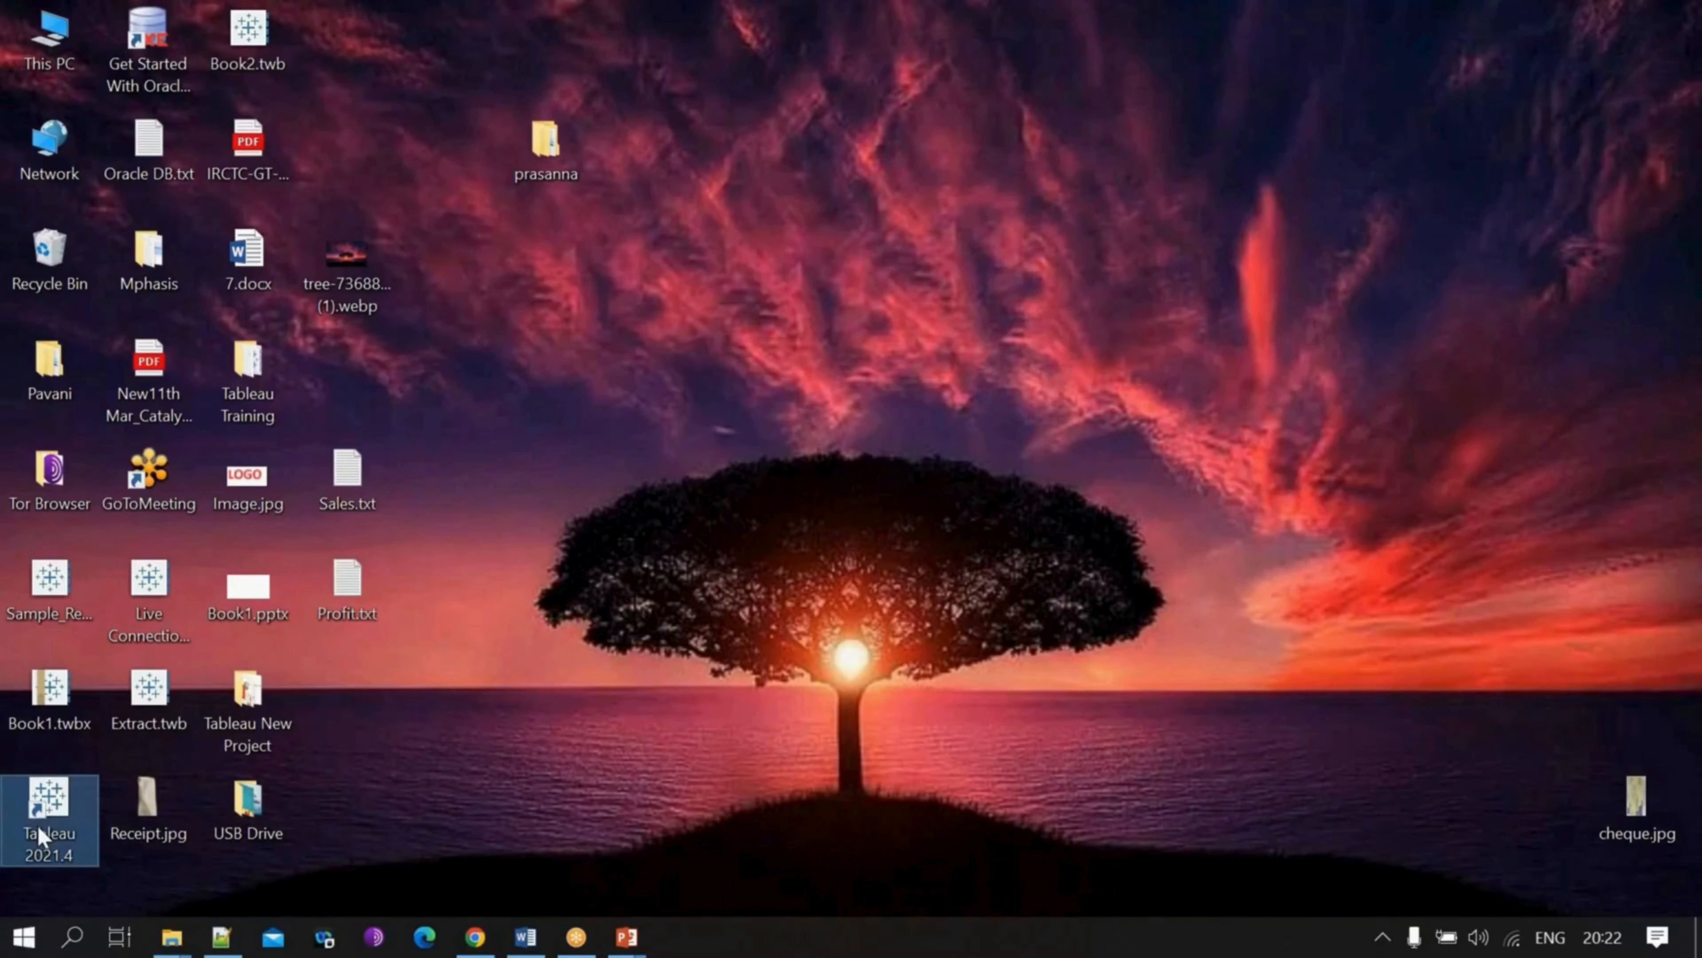
pyautogui.doubleClick(39, 839)
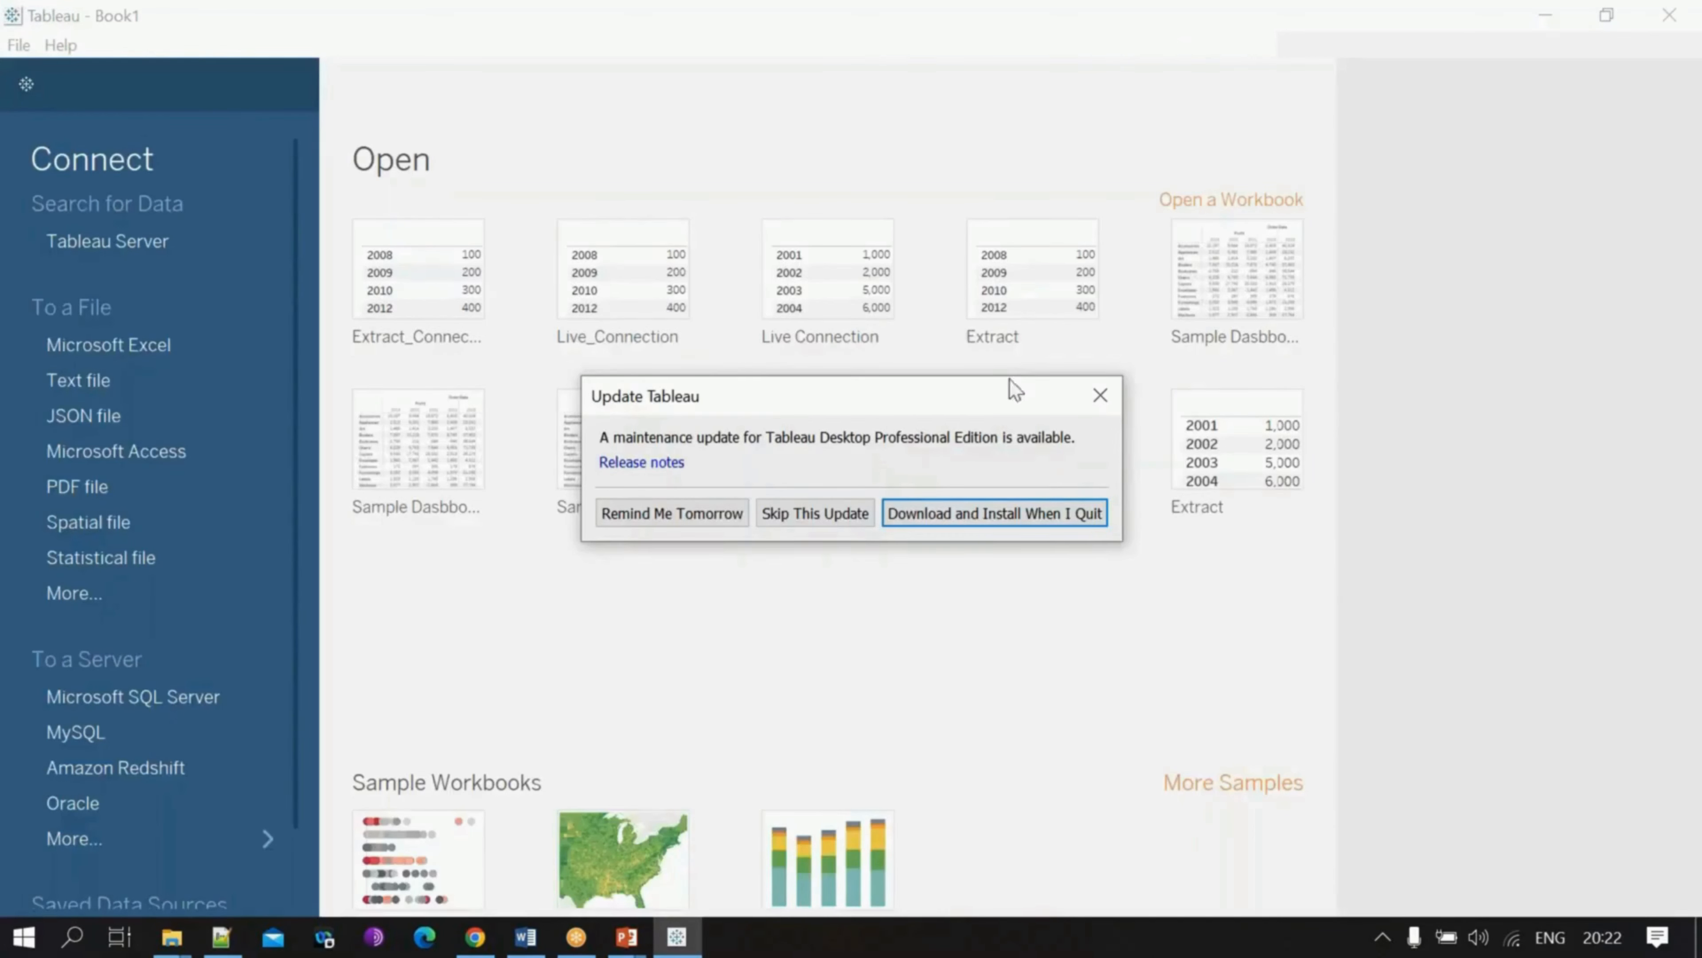
# Step: Dismiss the update and file recovery dialogs, and connect to the Excel workbook Sample - Superstore.xls
pyautogui.click(1100, 393)
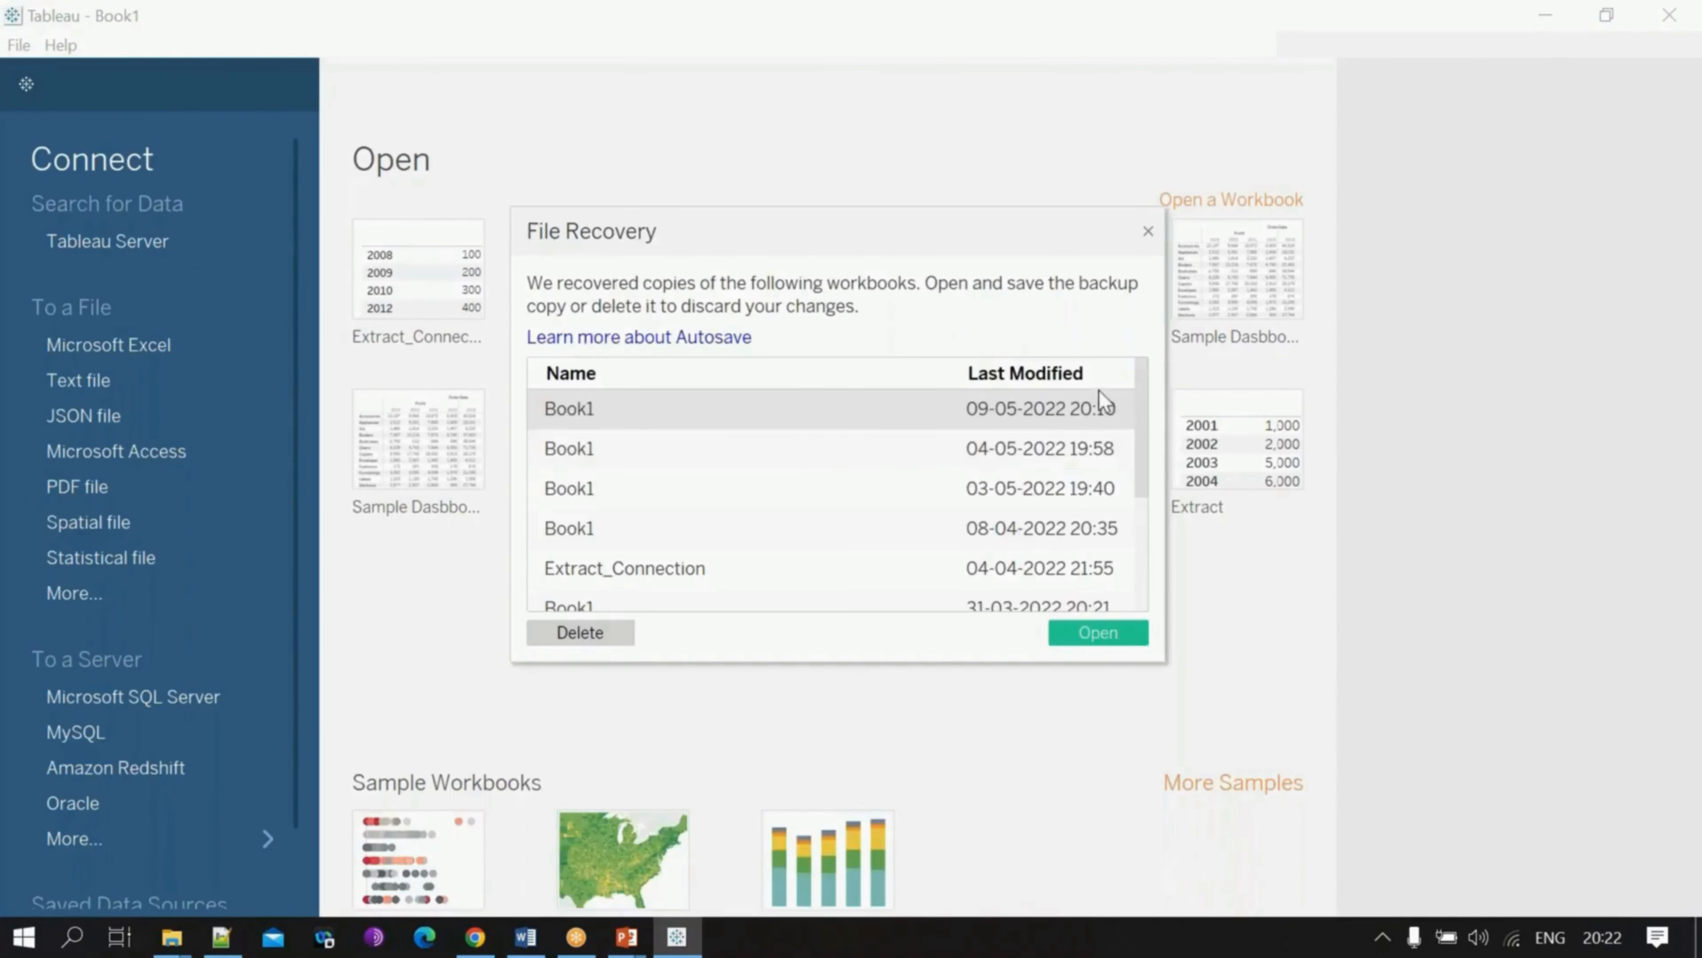
pyautogui.click(1148, 232)
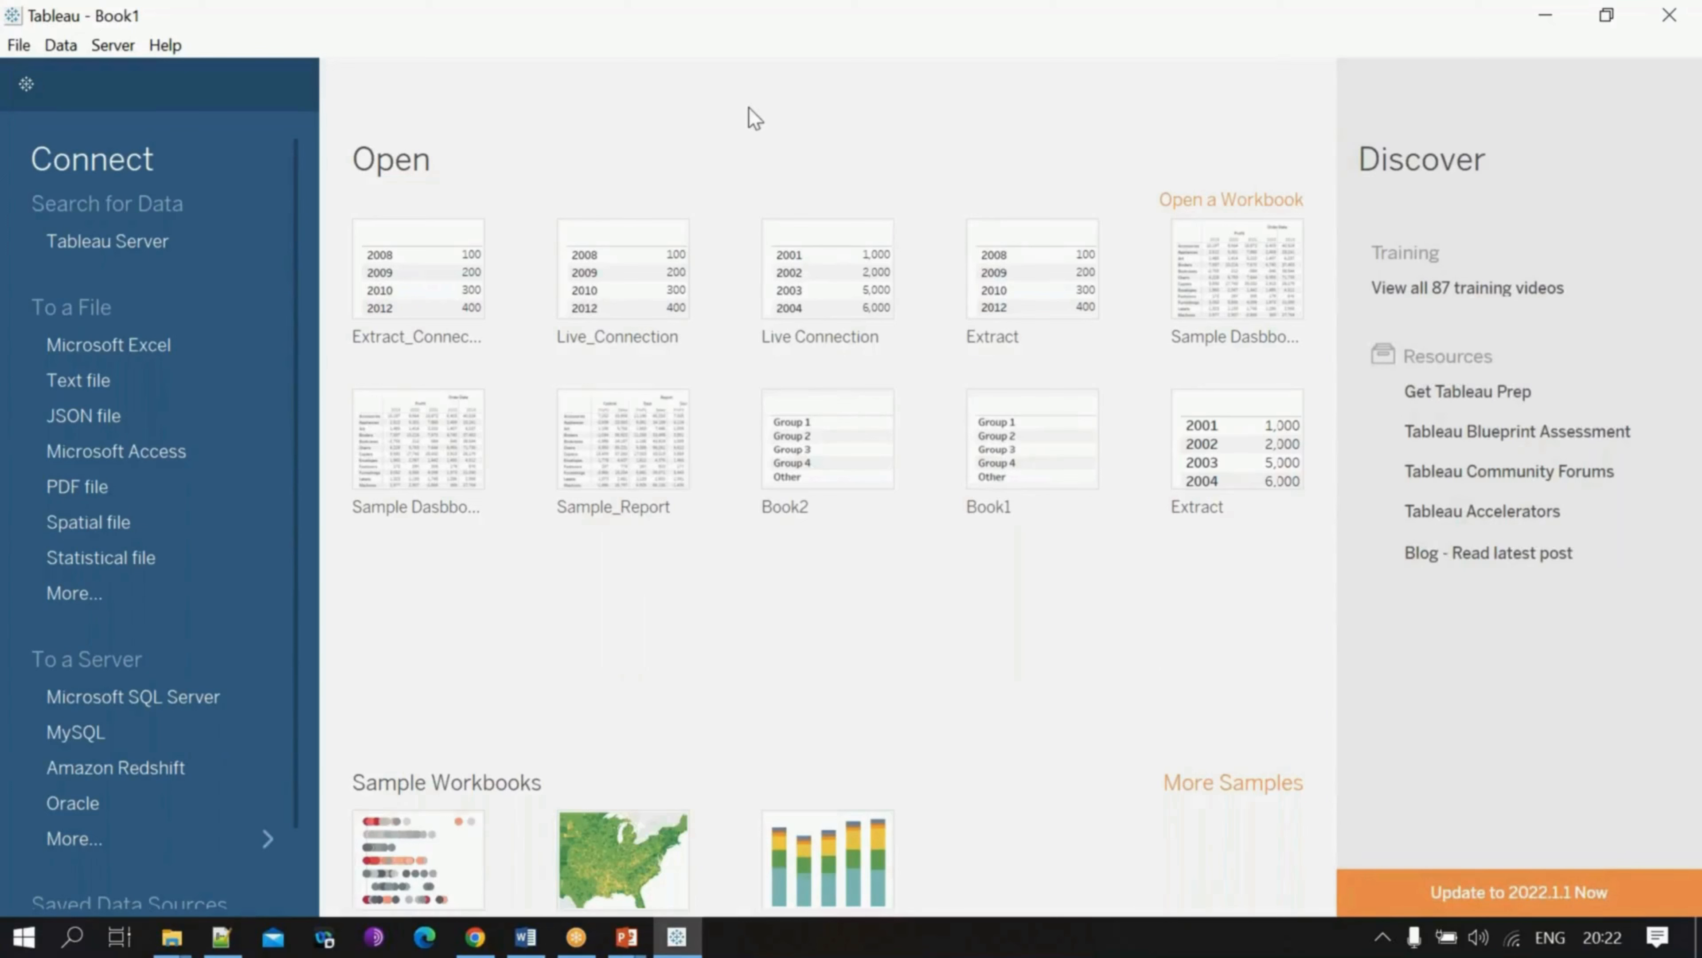
pyautogui.click(160, 348)
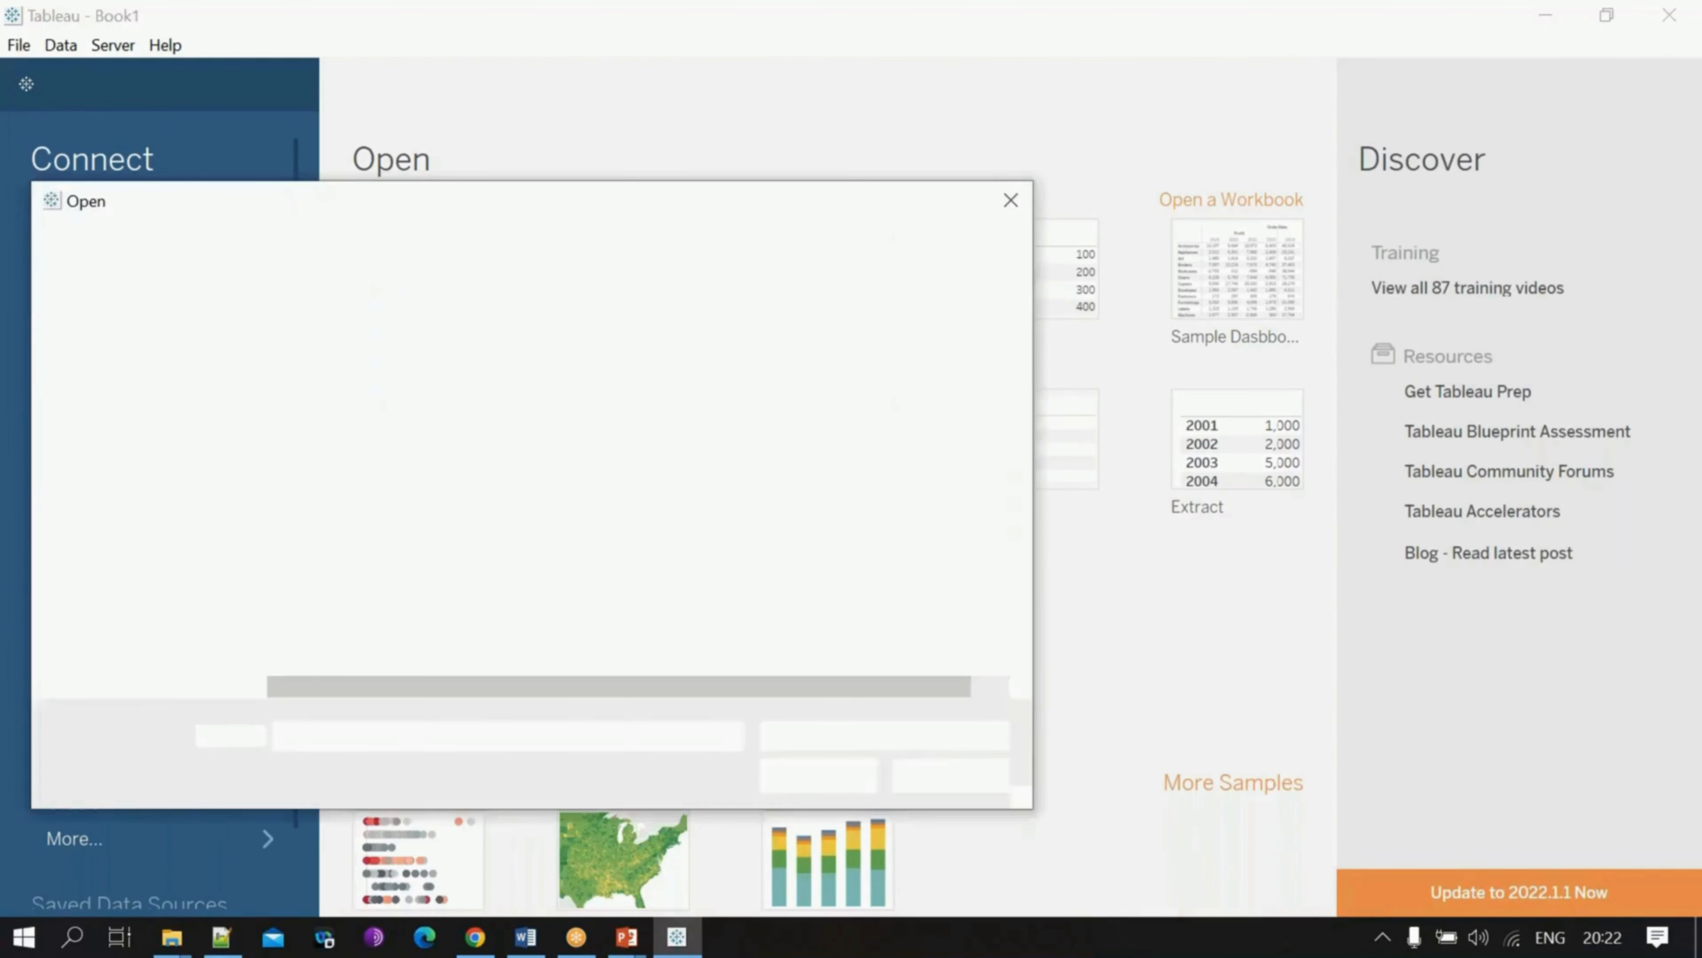
pyautogui.click(389, 379)
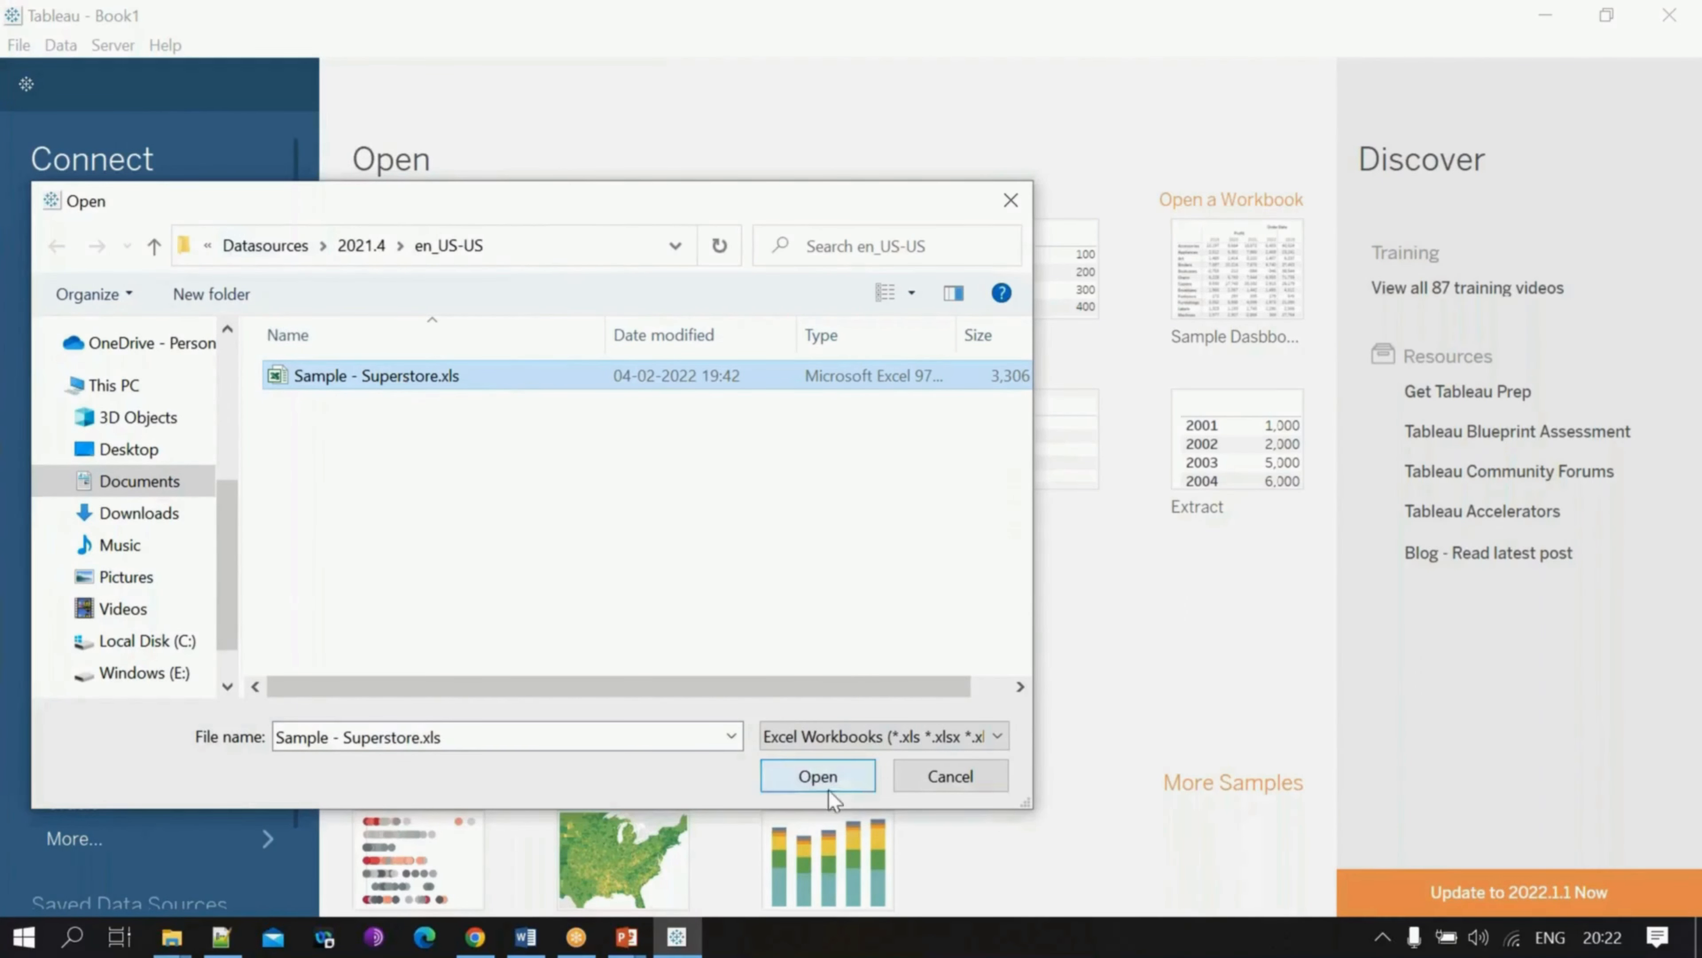
pyautogui.click(836, 779)
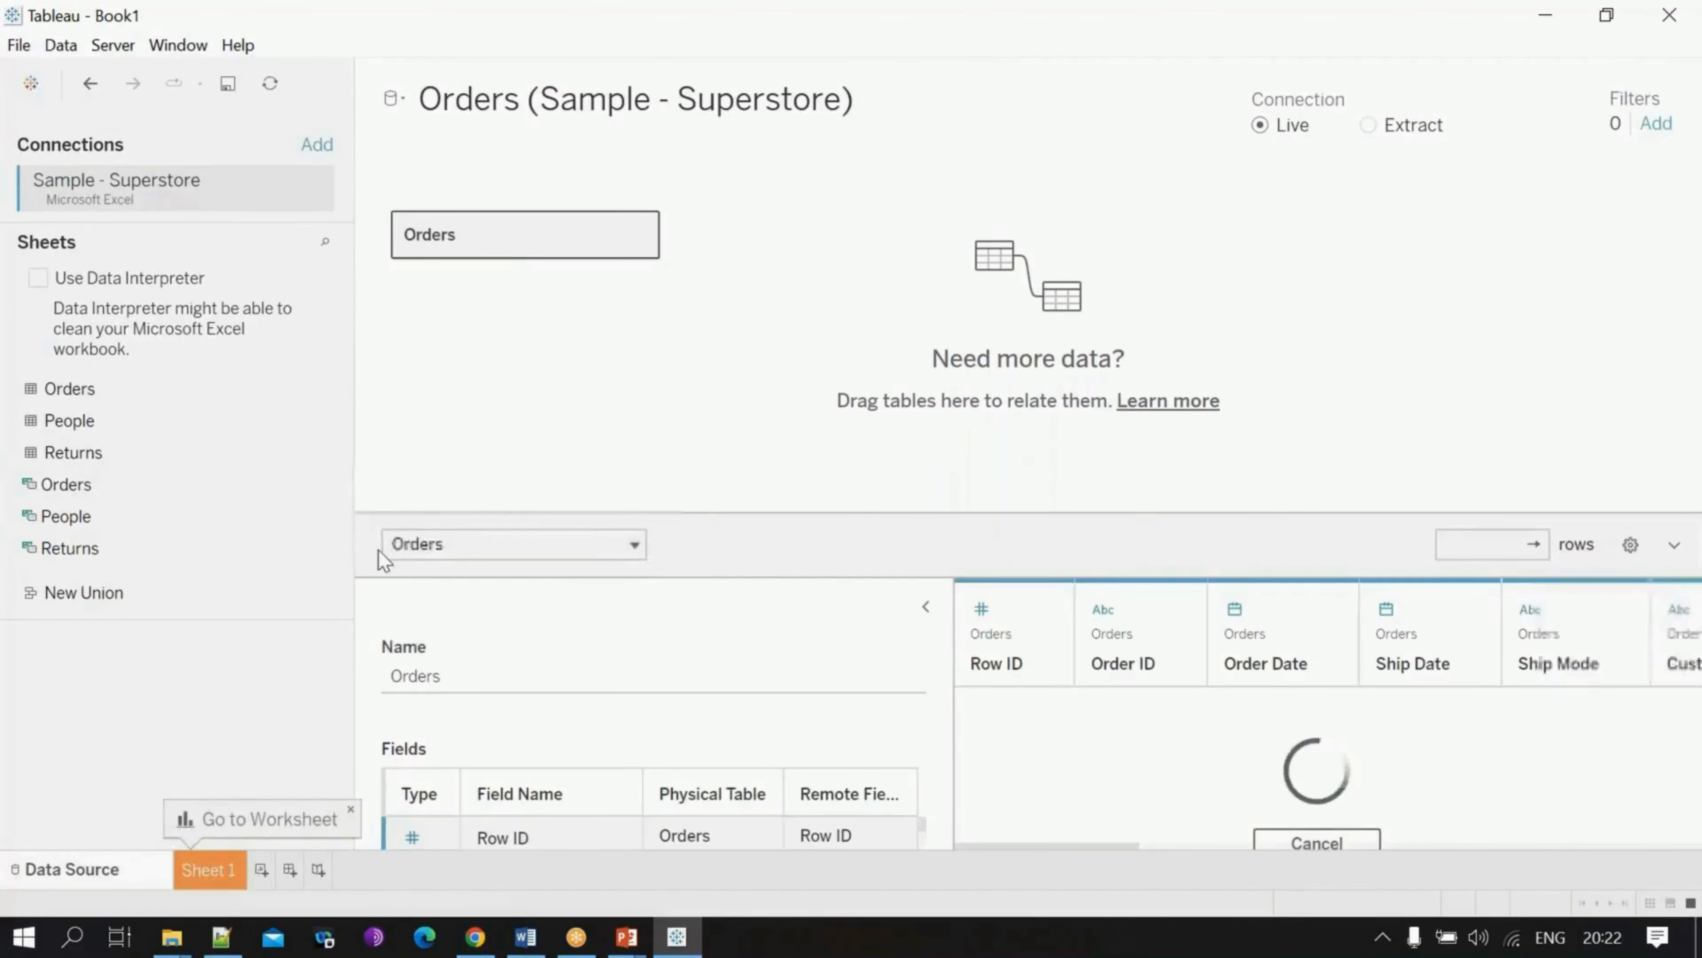
# Step: Build a bar chart of the sum of Sales by Sub-Category on Sheet 1, and swap its axes to make the bars vertical
pyautogui.click(217, 869)
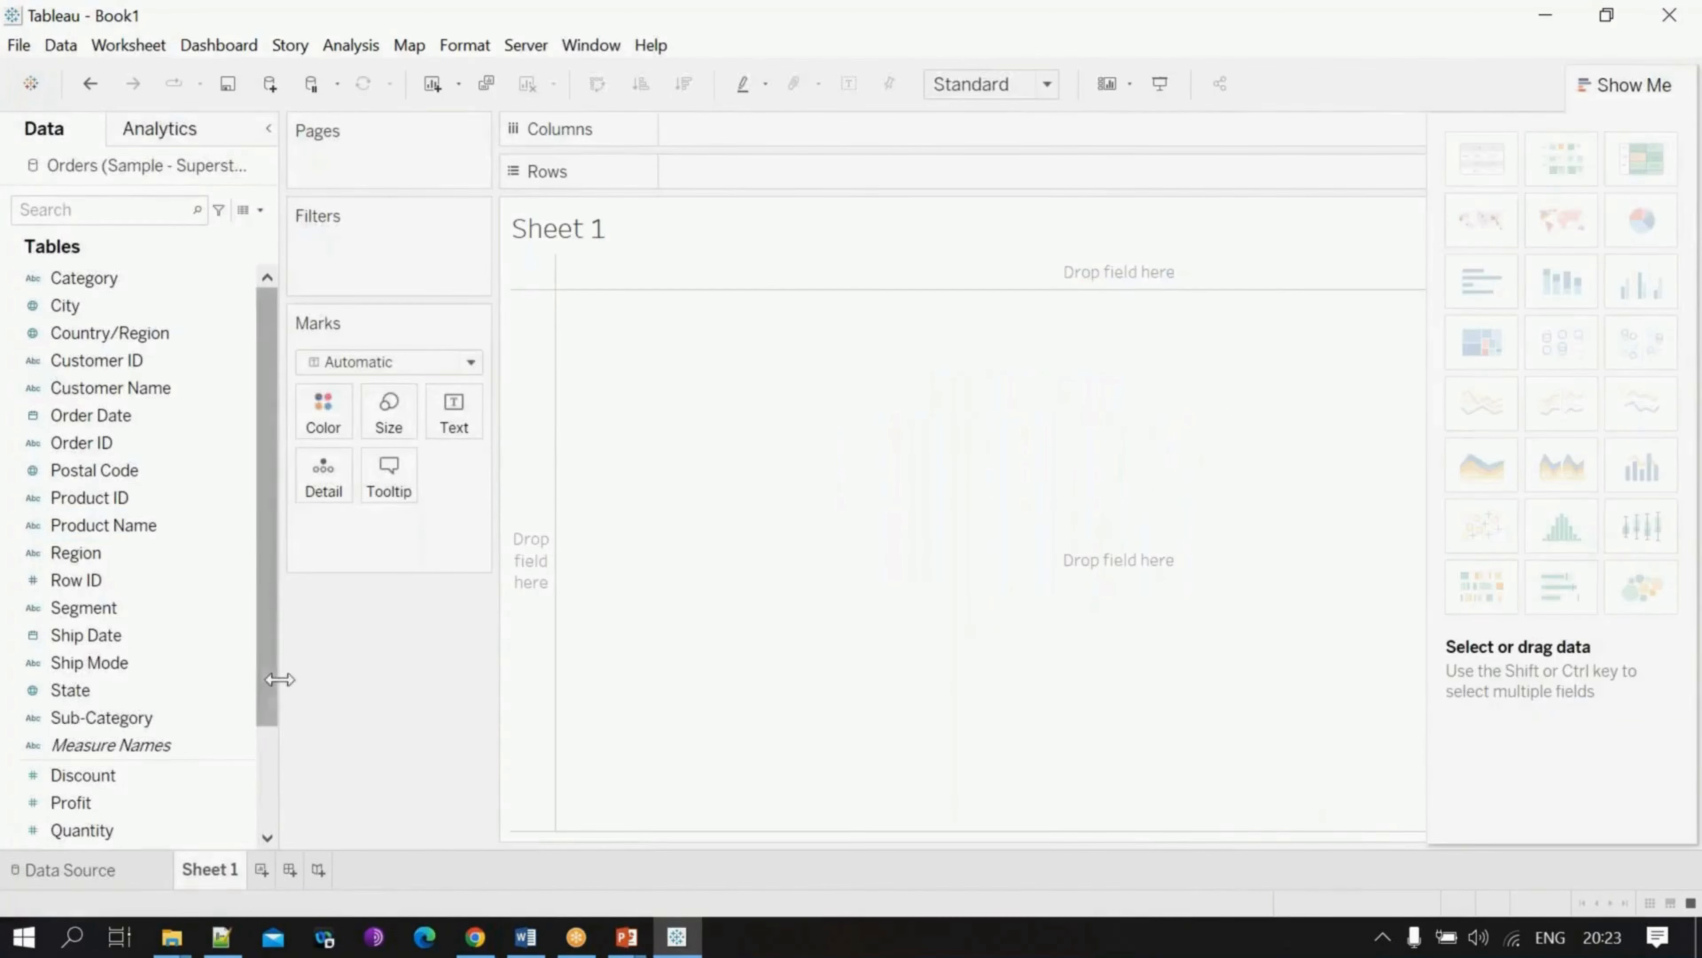
pyautogui.moveTo(205, 728); pyautogui.dragTo(551, 619)
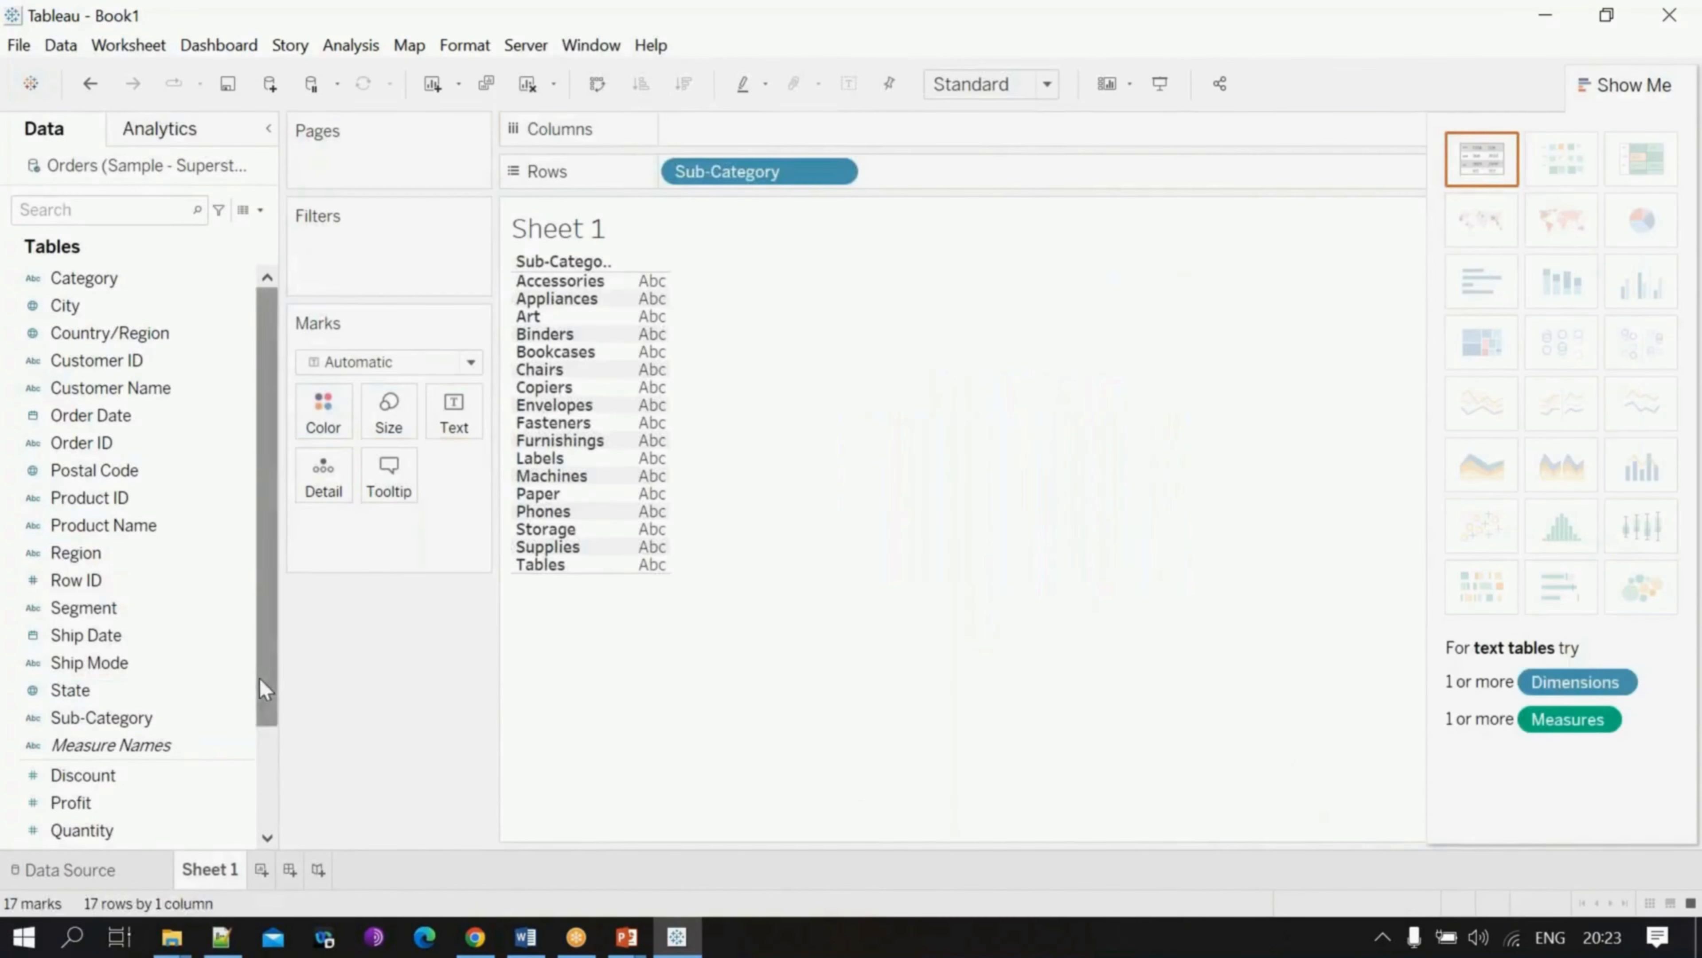
pyautogui.scroll(-2, 260, 678)
pyautogui.moveTo(136, 742); pyautogui.dragTo(767, 137)
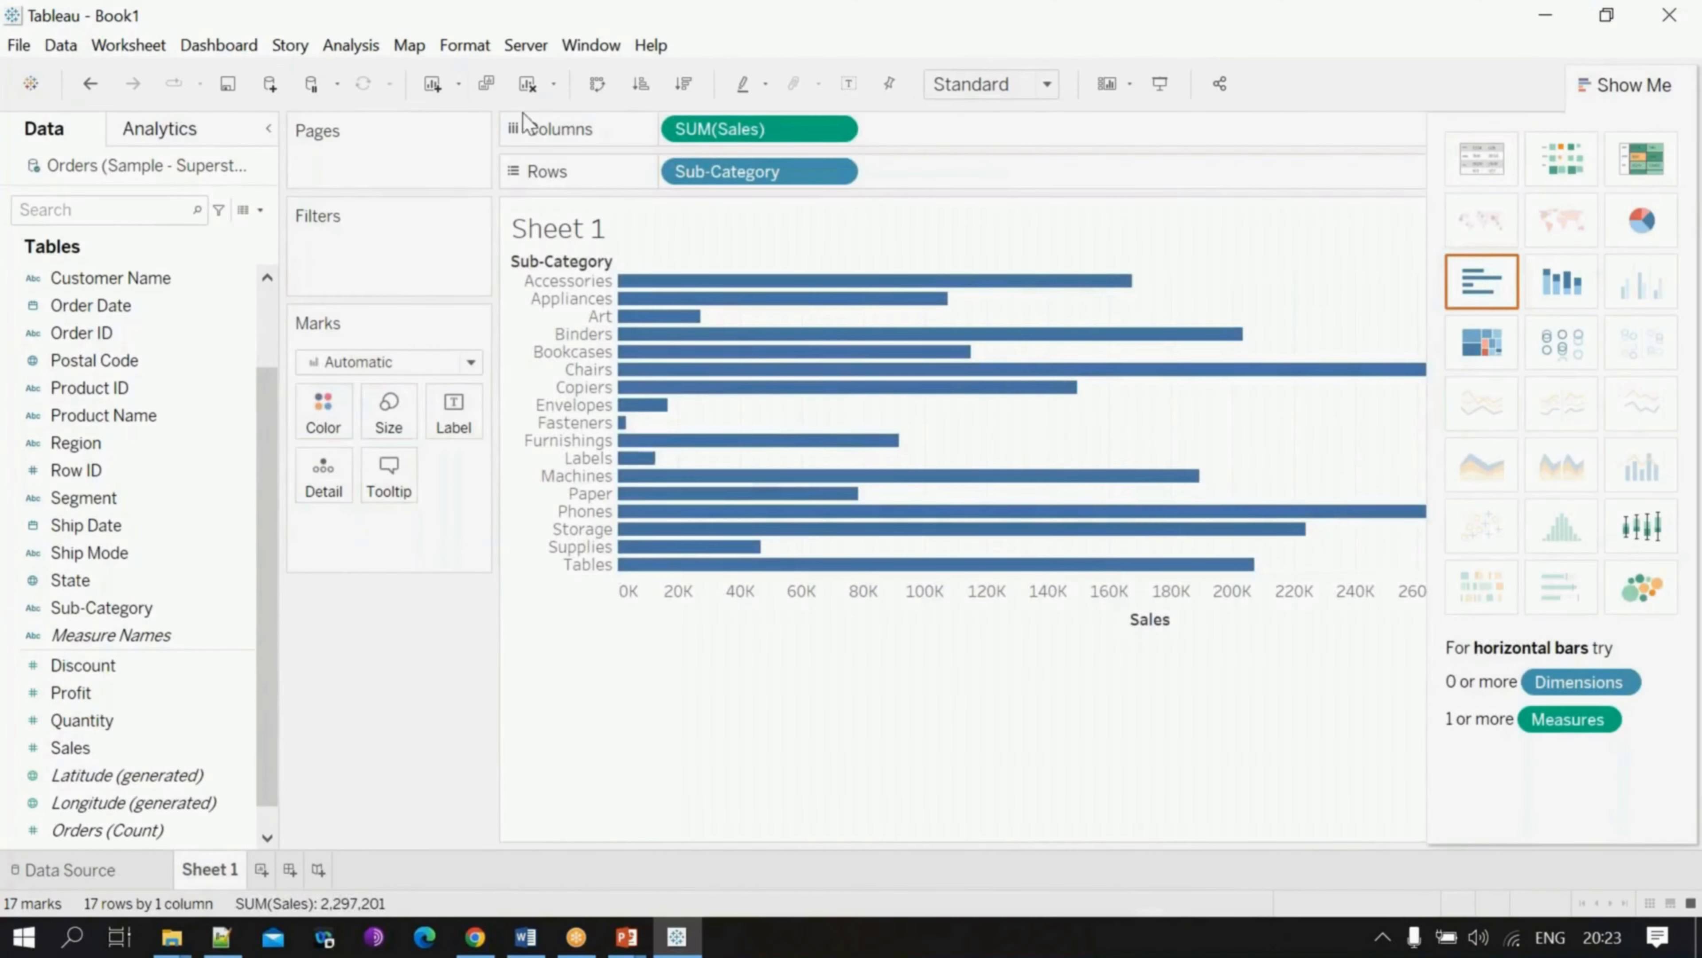
pyautogui.click(605, 88)
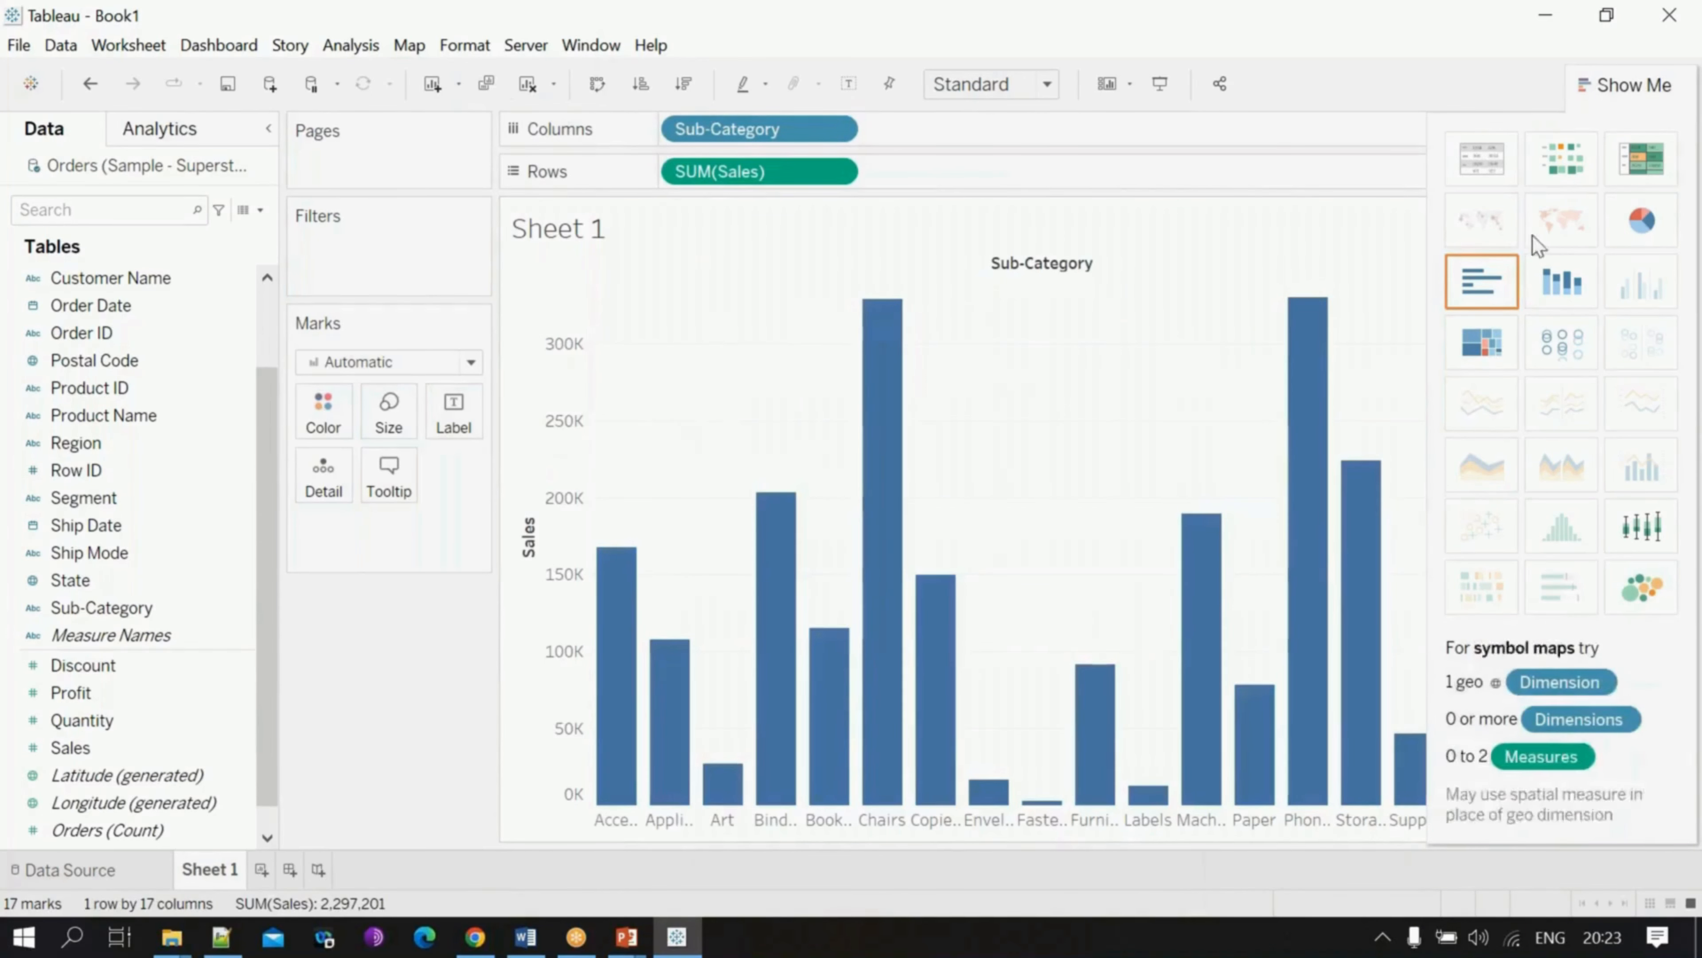
# Step: Convert the Sub-Category sales bars to a pie chart and fit it to Entire View
pyautogui.click(1642, 221)
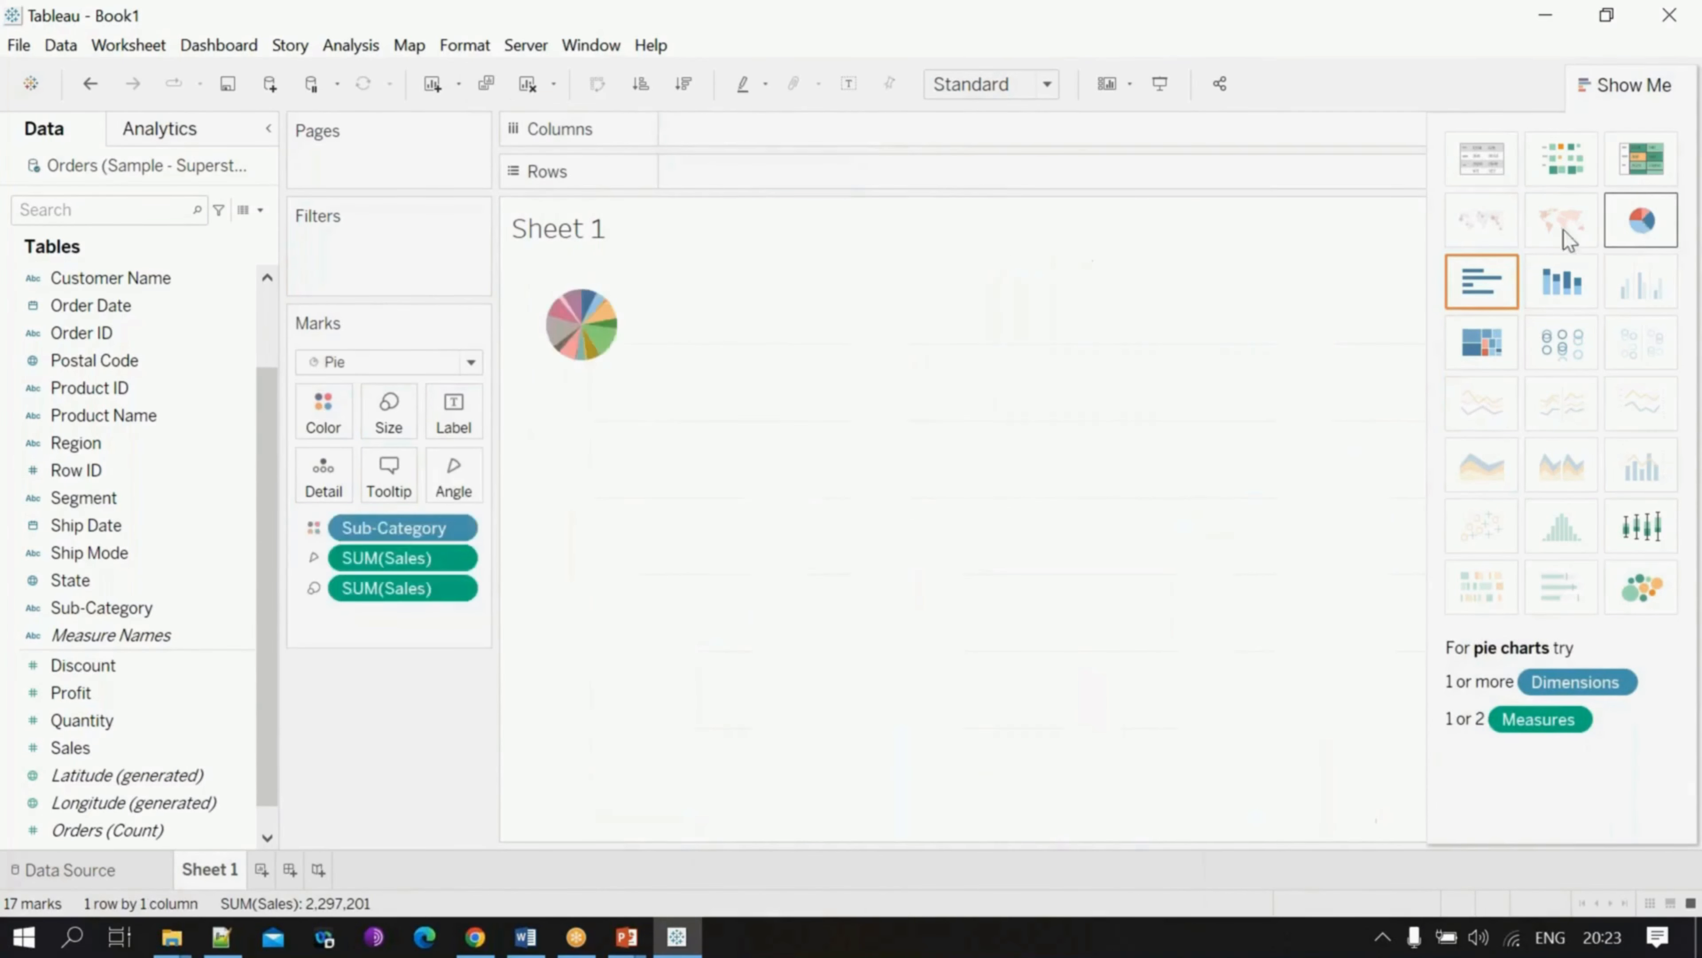
pyautogui.click(1047, 100)
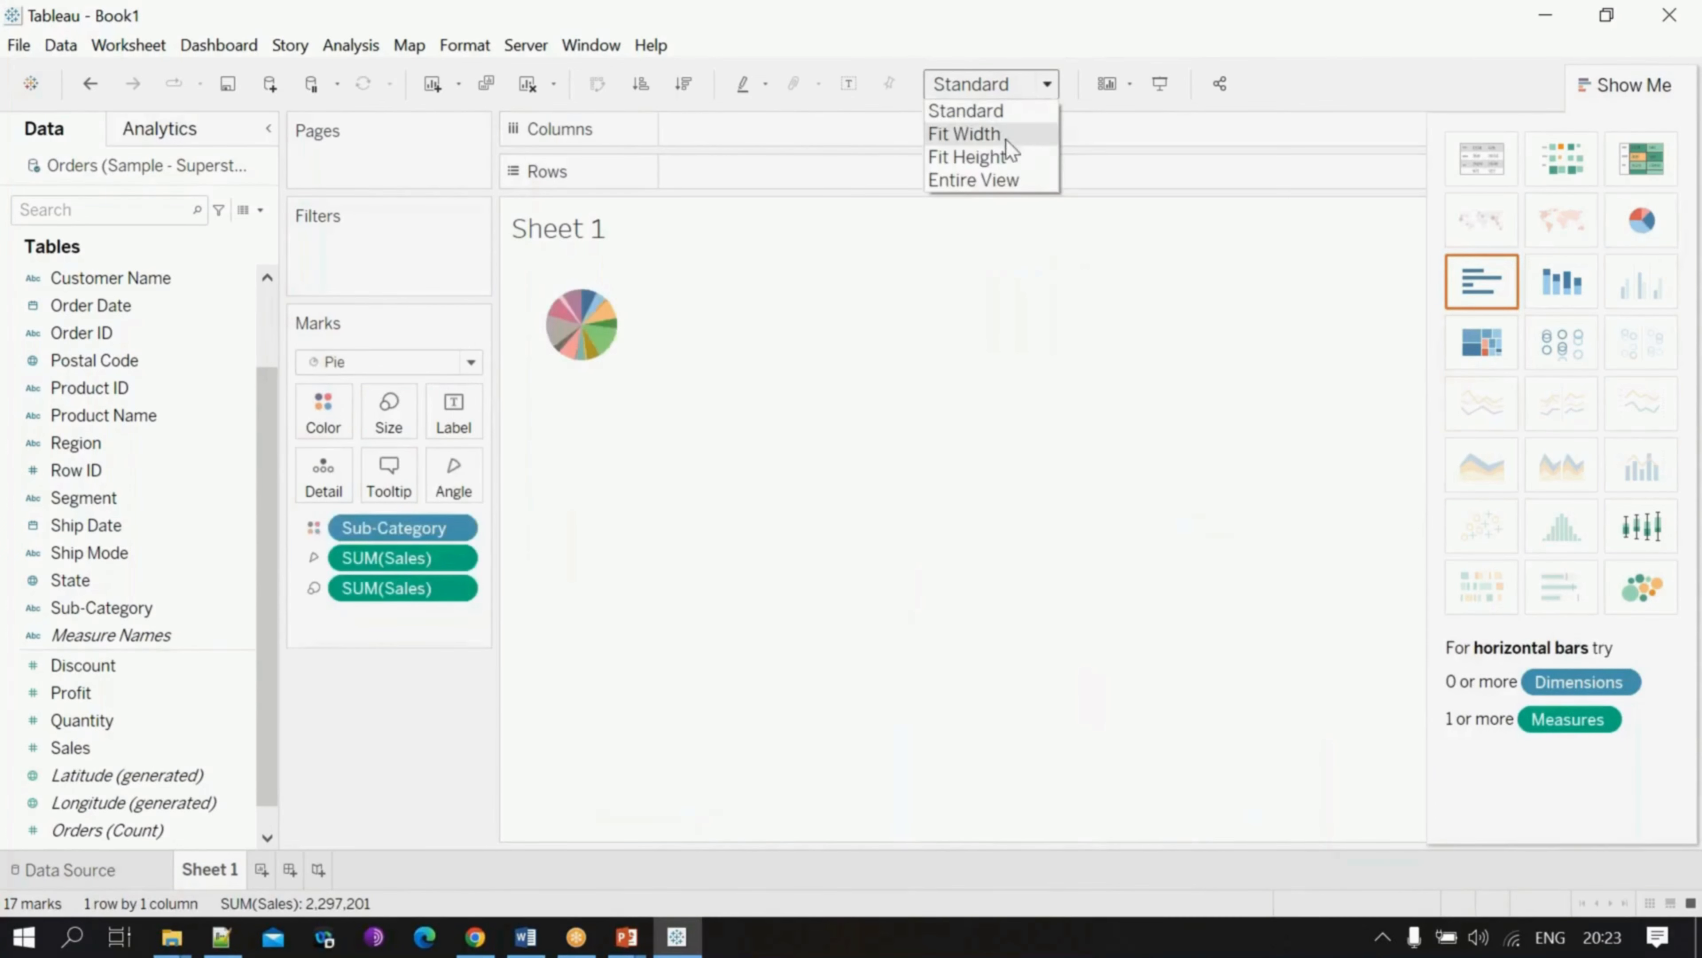
pyautogui.click(1015, 175)
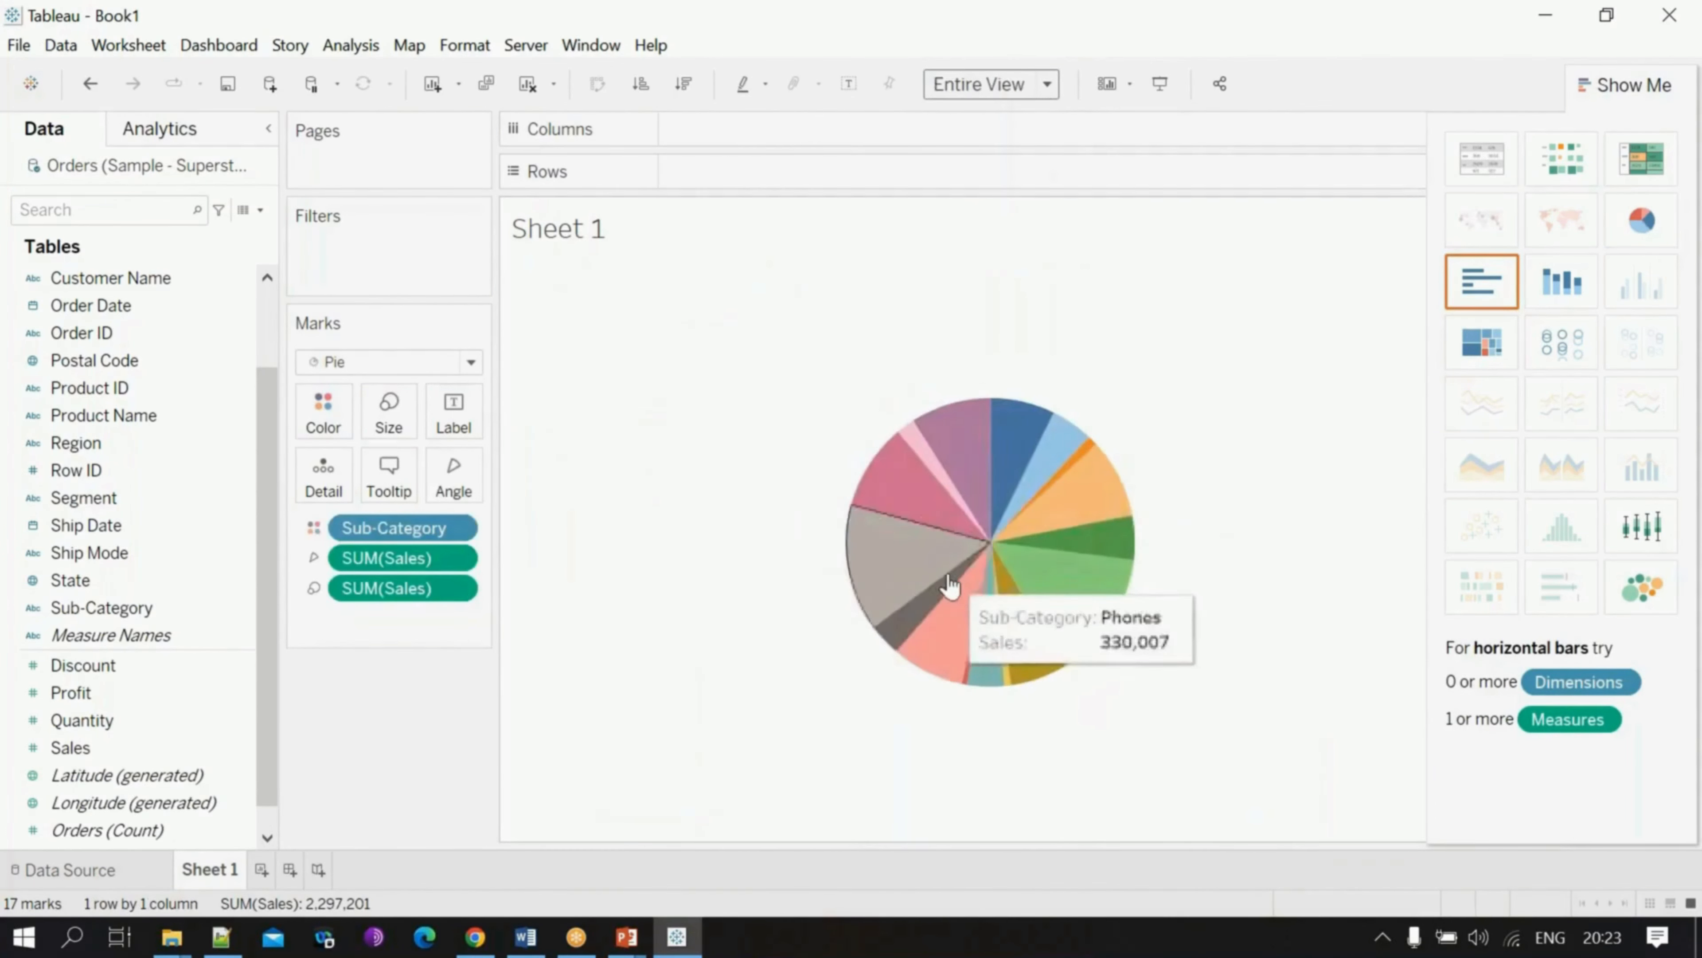
# Step: Label the pie slices with Sub-Category and the sum of Sales
pyautogui.click(849, 83)
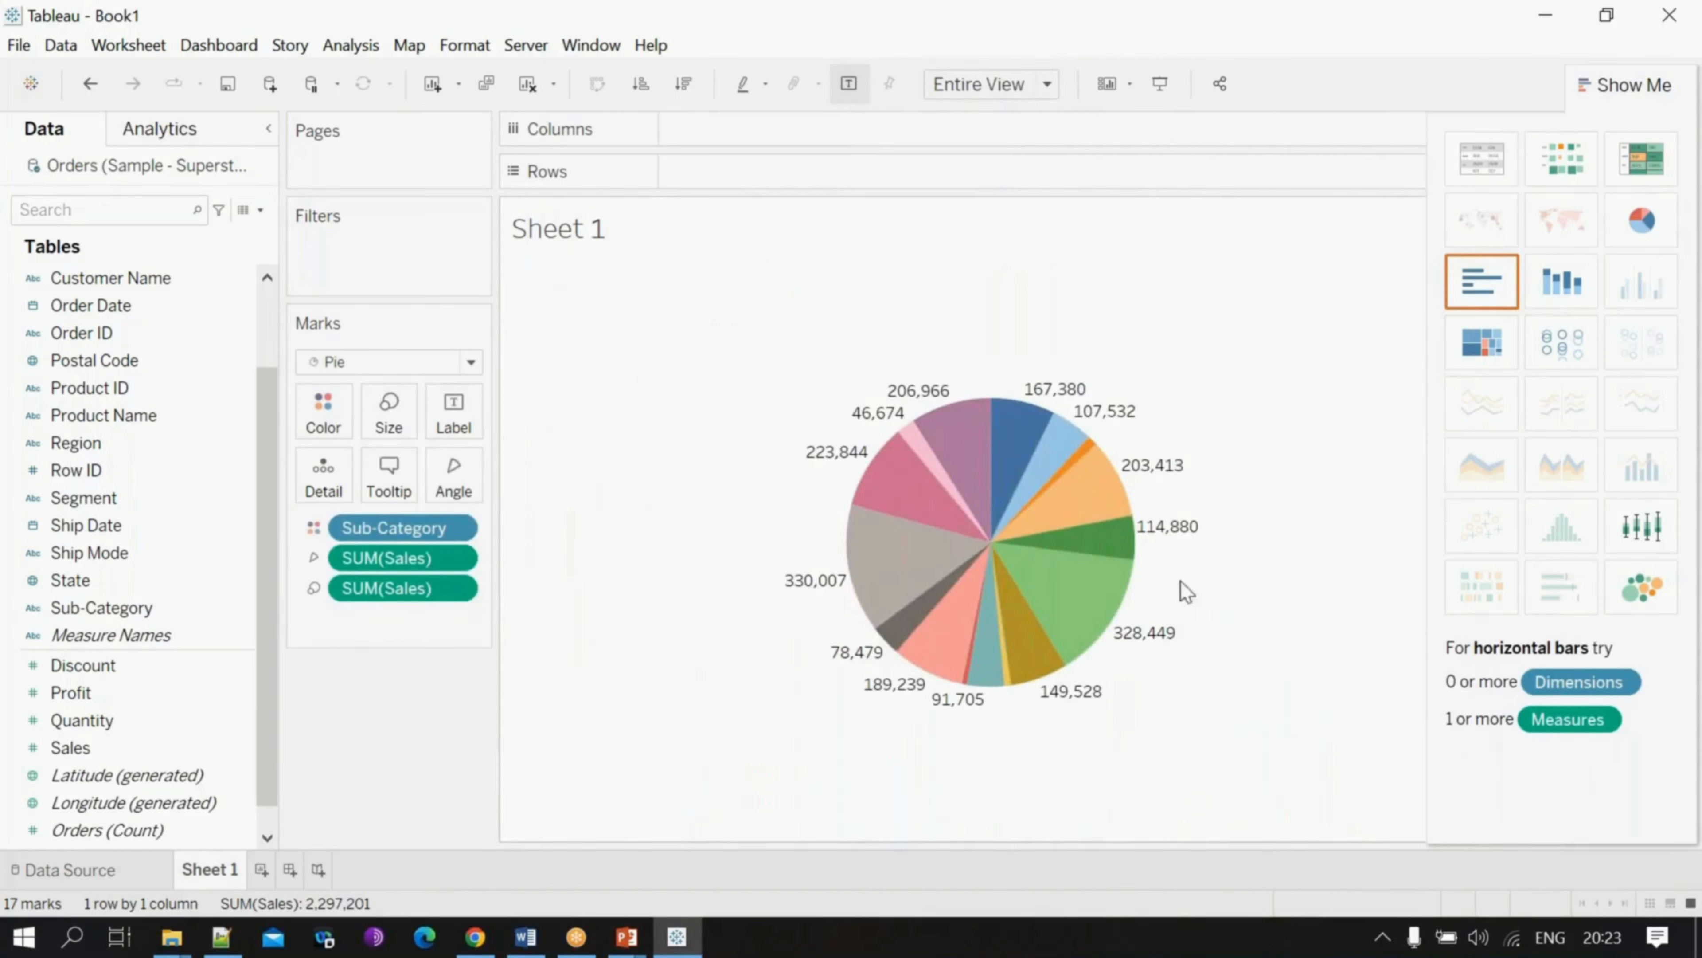
pyautogui.moveTo(144, 607); pyautogui.dragTo(434, 439)
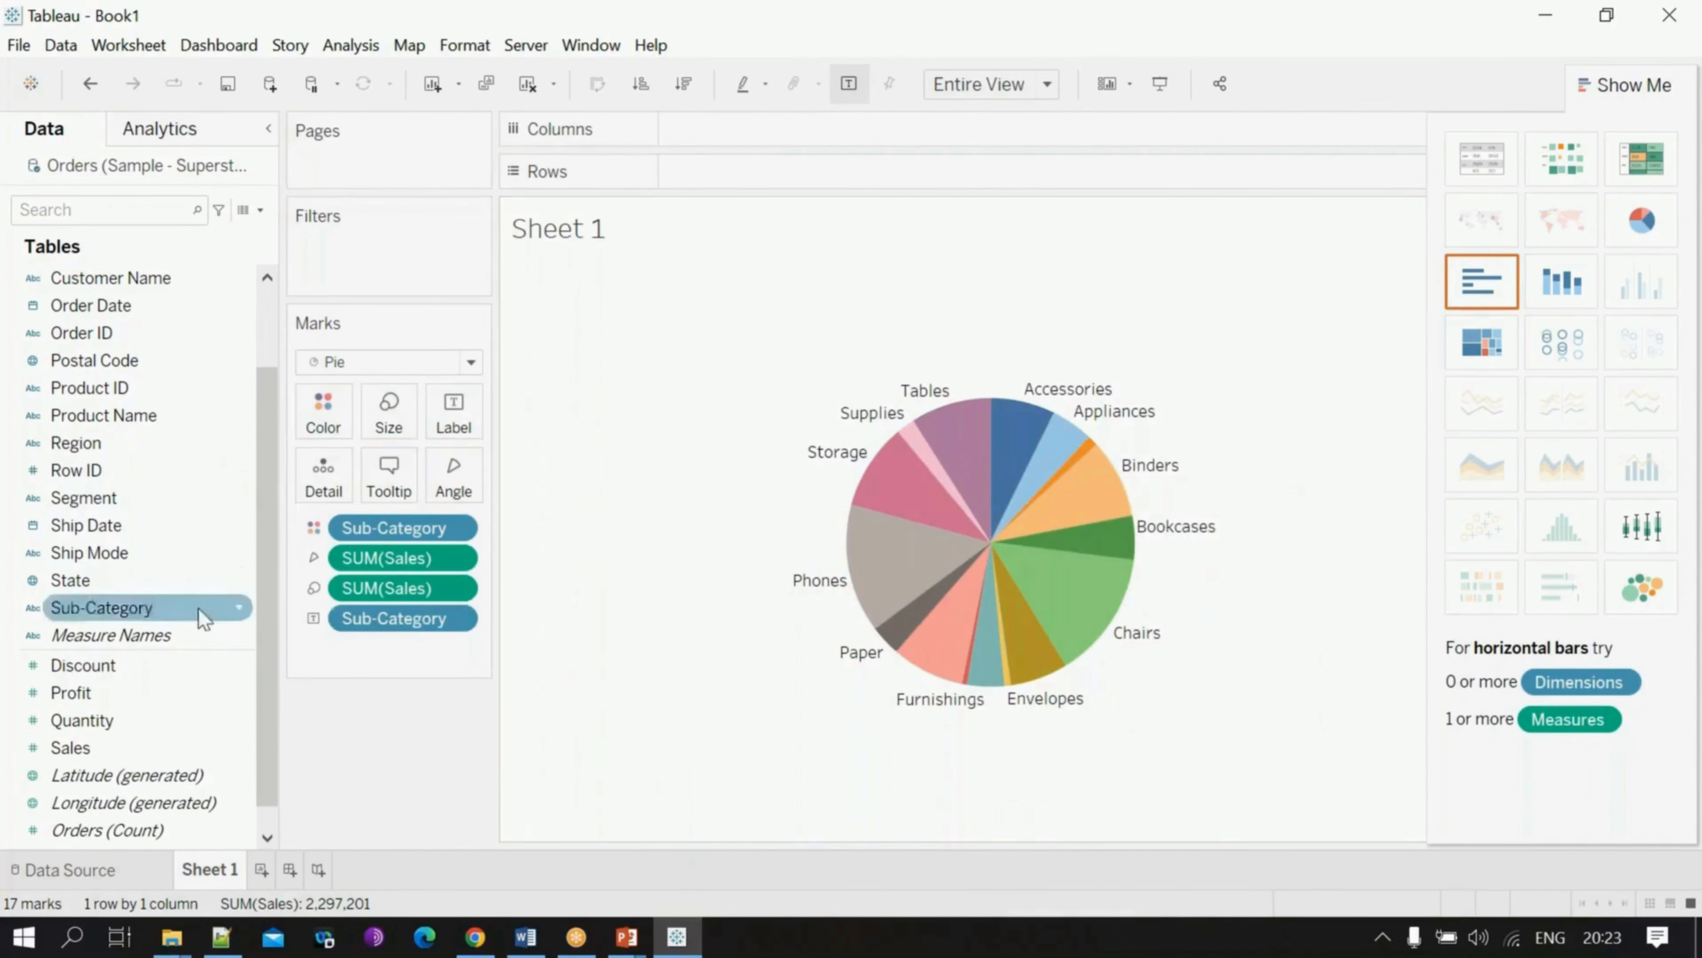
pyautogui.moveTo(70, 747); pyautogui.dragTo(451, 411)
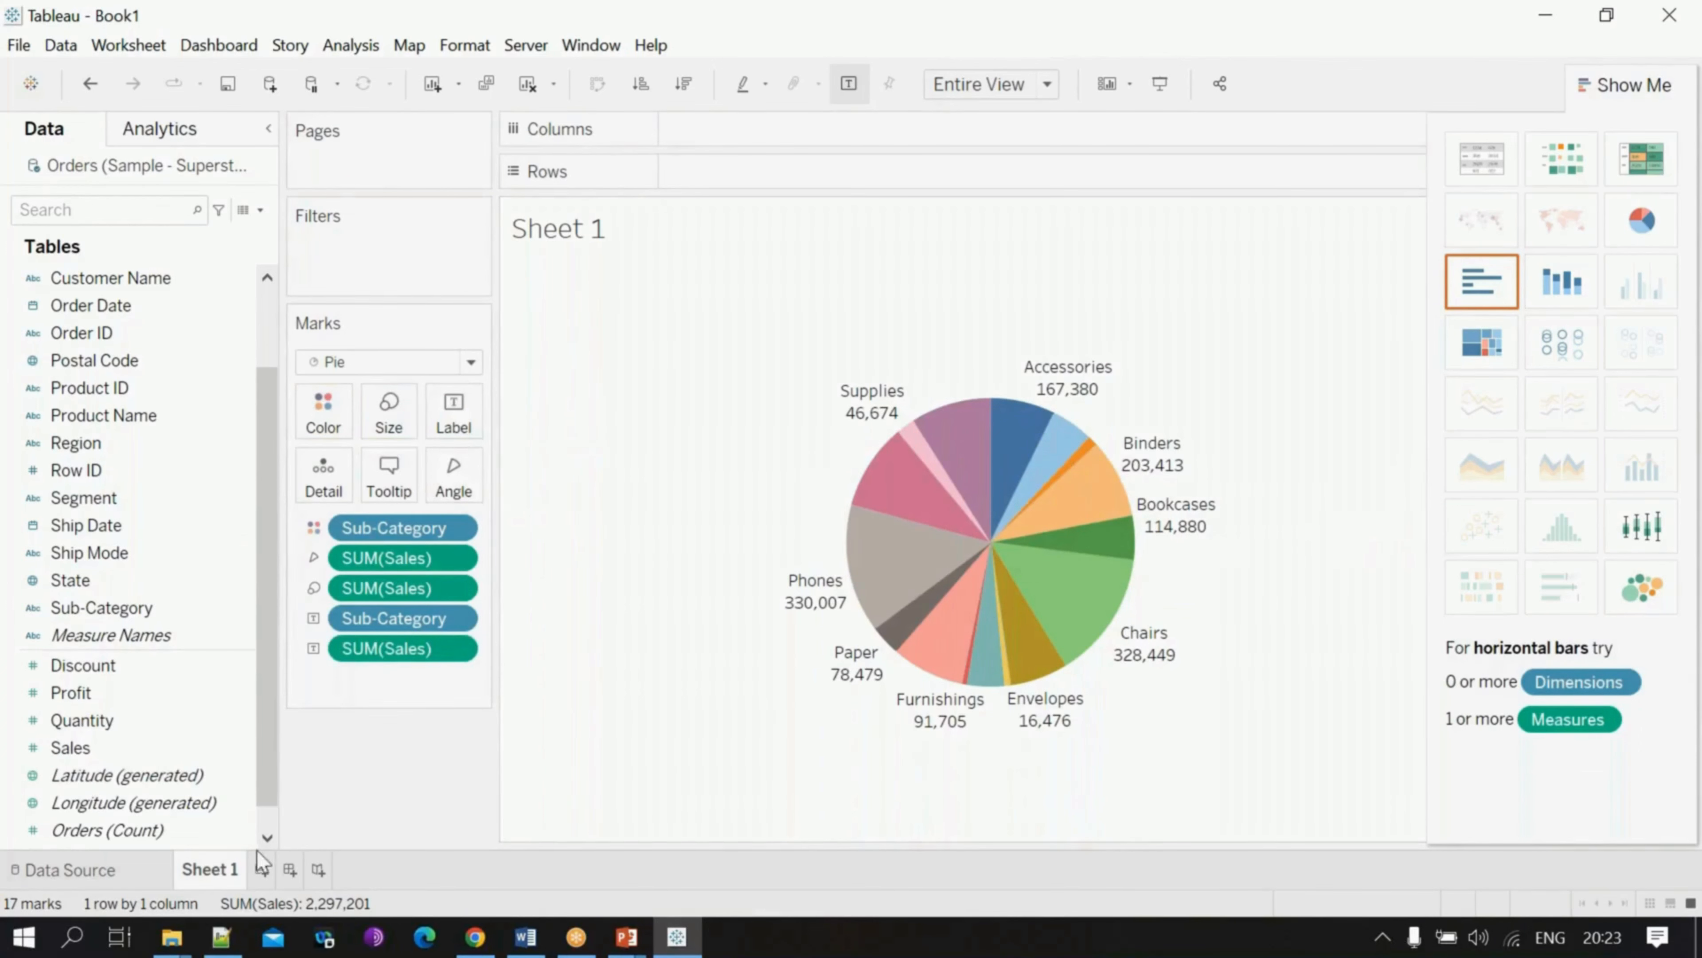
# Step: Add Sheet 2 and build a continuous line chart of the sum of Sales by year of Order Date
pyautogui.click(263, 871)
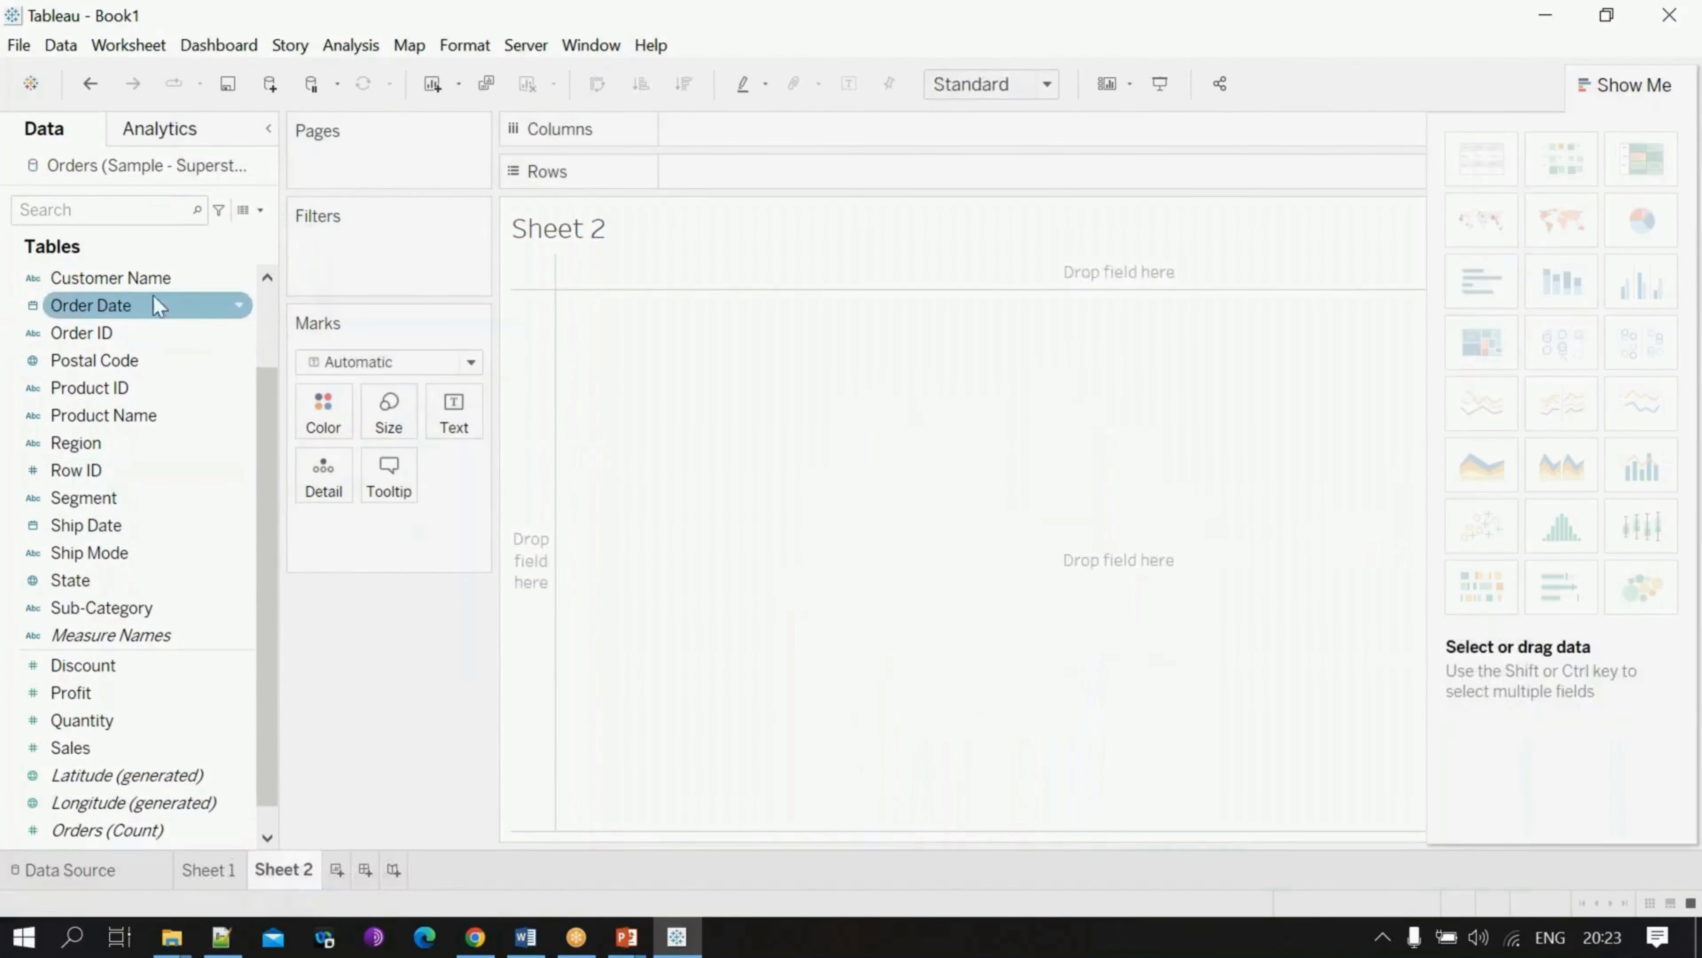
pyautogui.moveTo(153, 302); pyautogui.dragTo(548, 431)
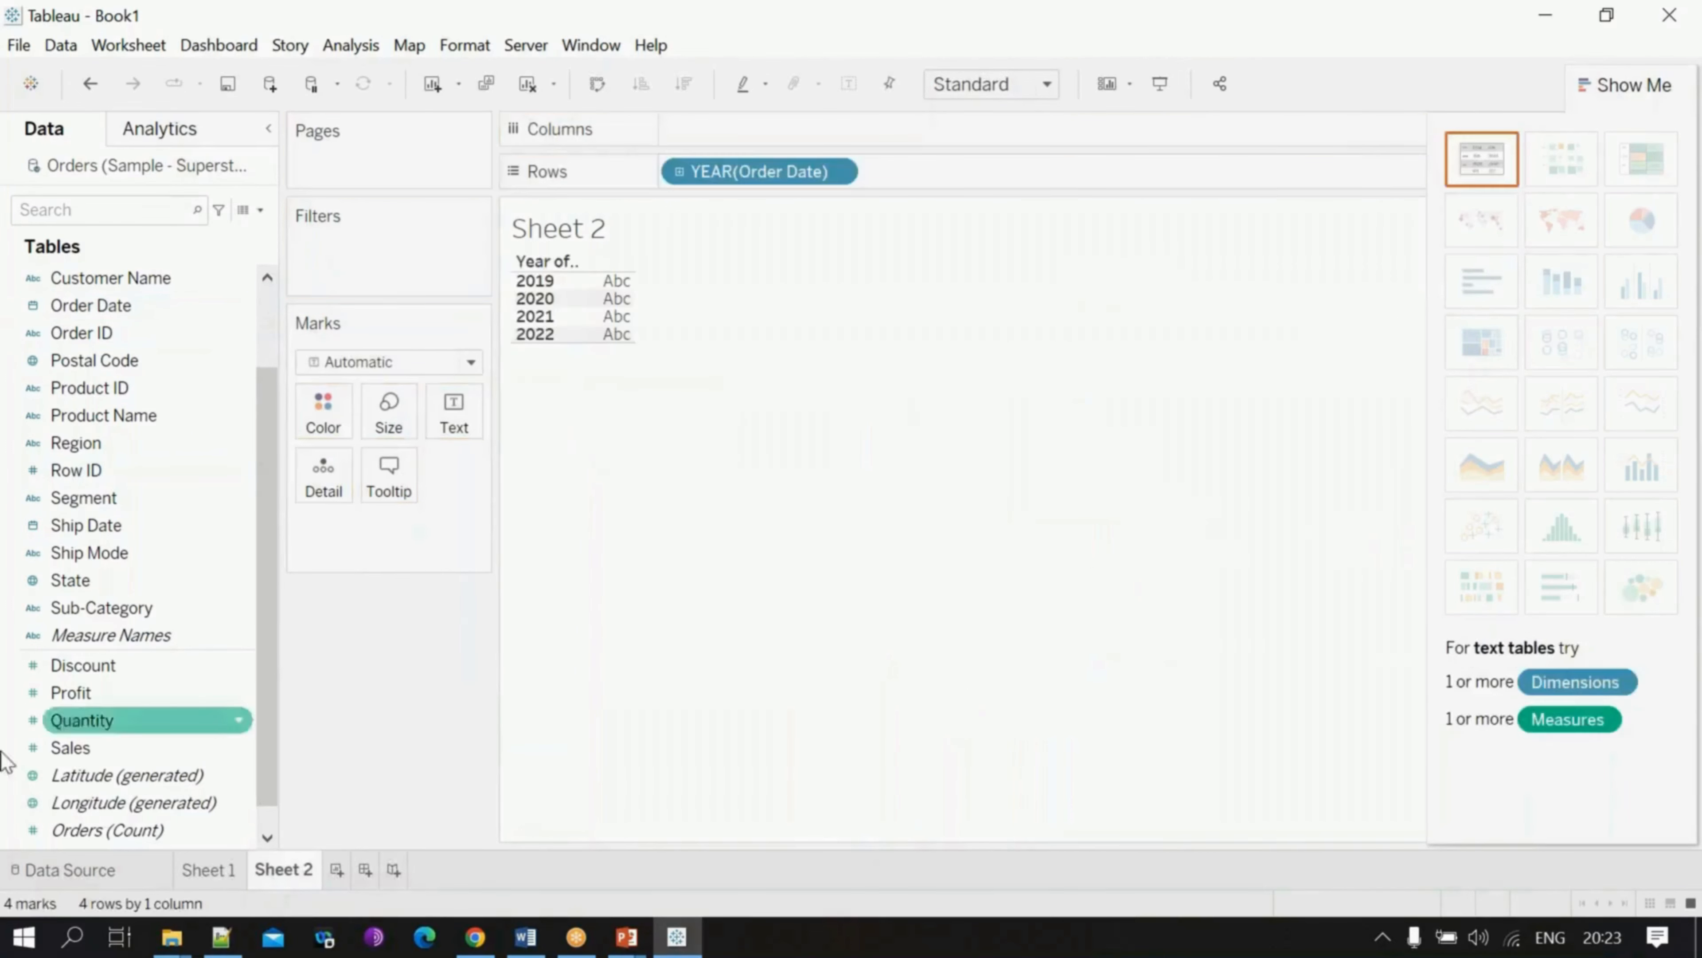
pyautogui.click(104, 749)
pyautogui.moveTo(104, 755); pyautogui.dragTo(759, 131)
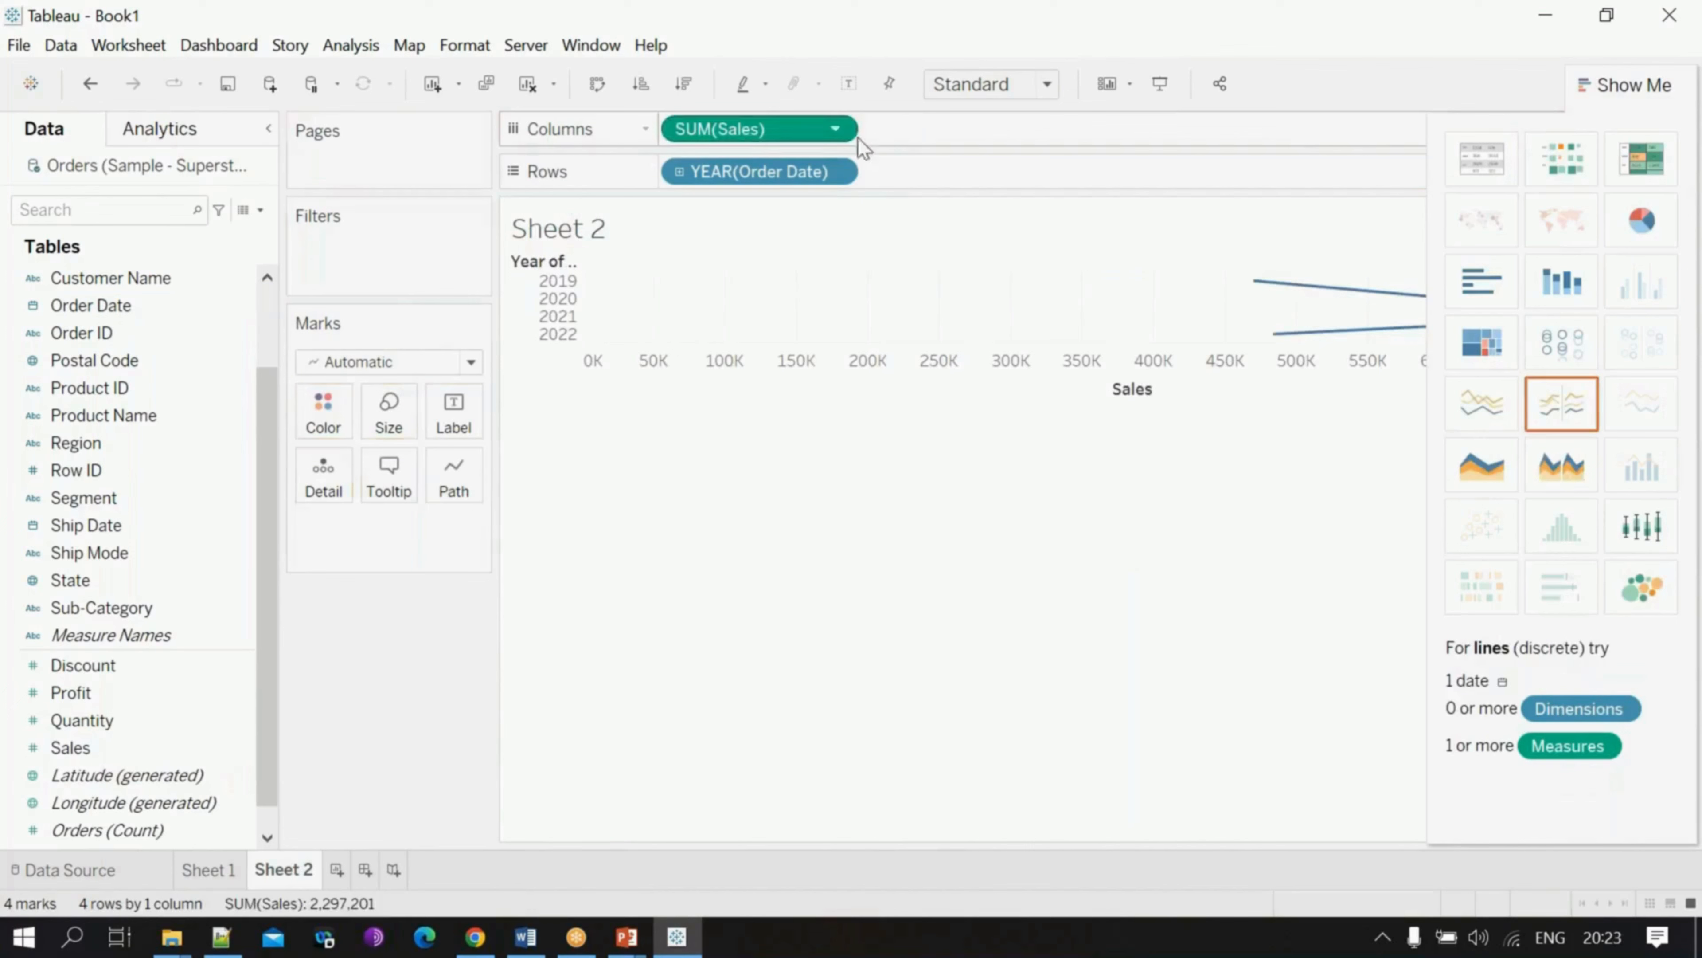
pyautogui.click(1479, 414)
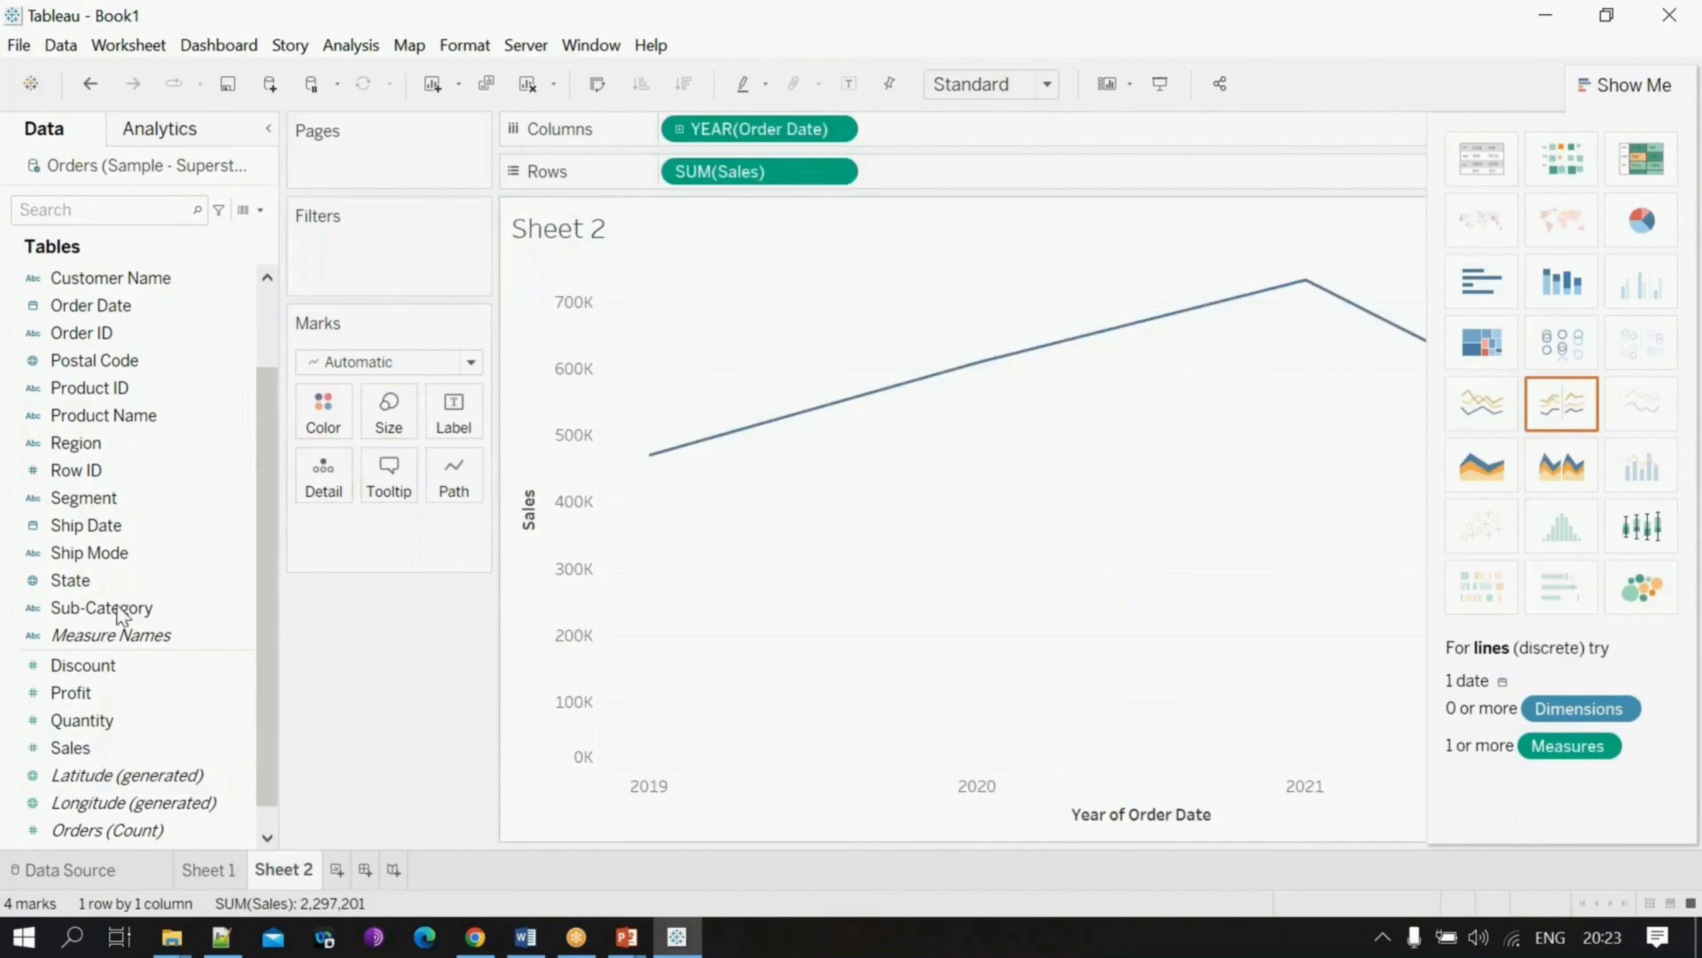
# Step: Color the sales lines by Region and reveal the region legend by hiding the chart suggestions
pyautogui.click(100, 360)
pyautogui.click(76, 443)
pyautogui.moveTo(96, 445); pyautogui.dragTo(325, 419)
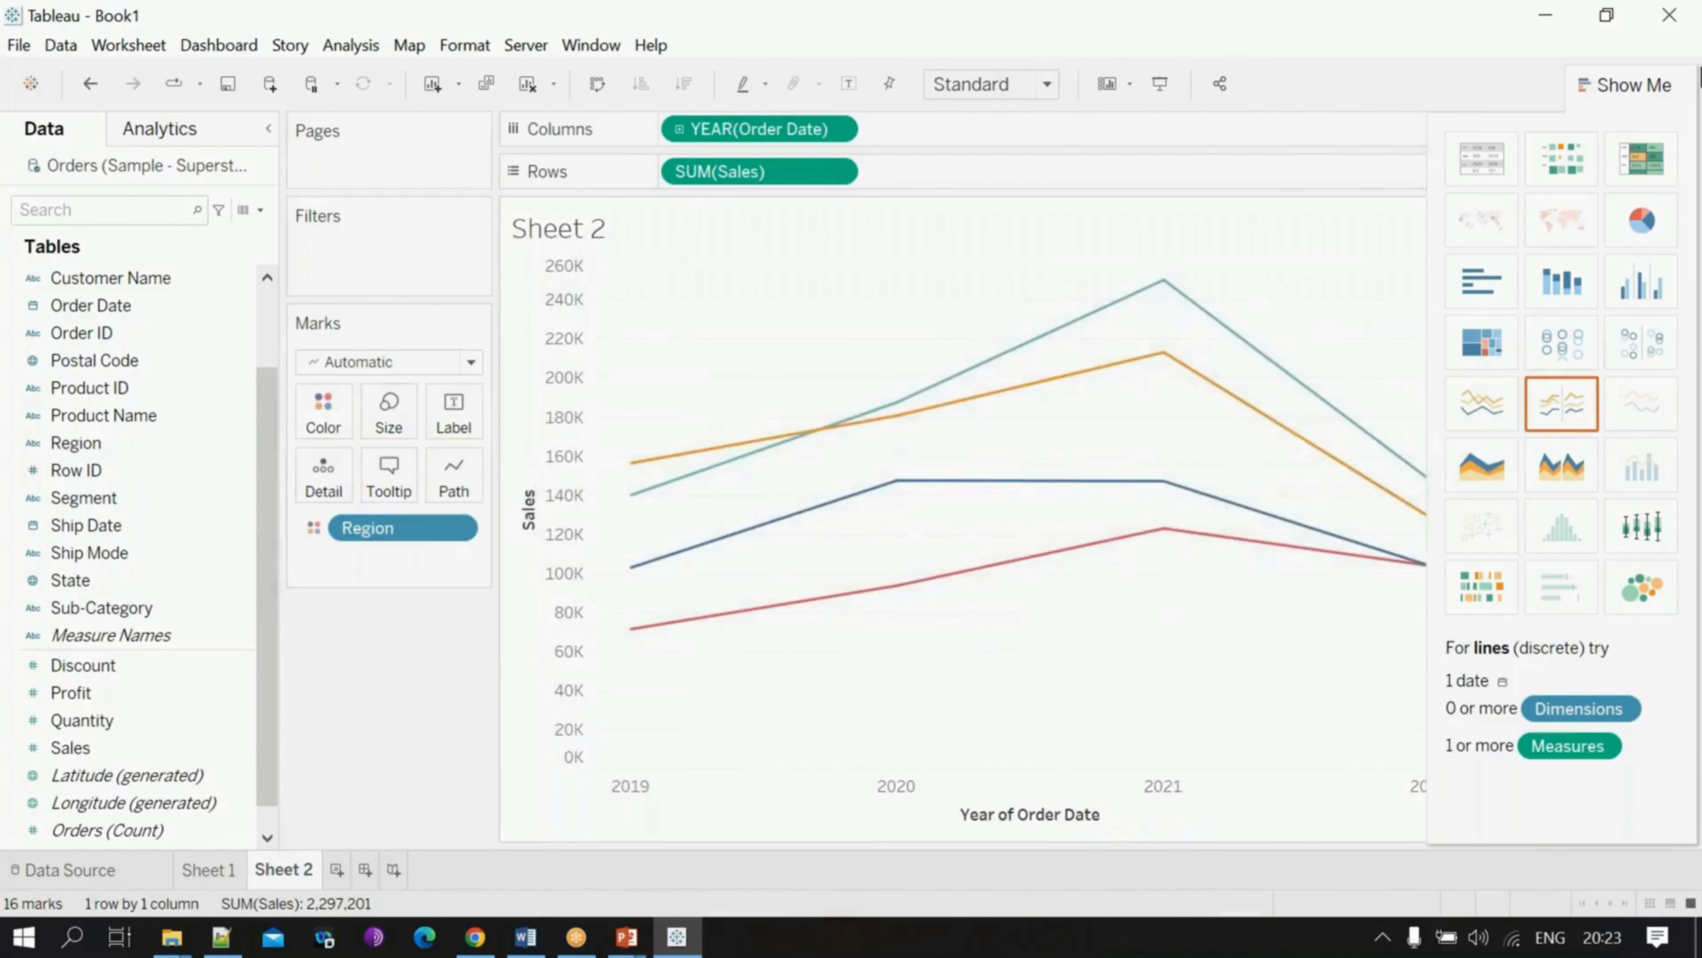
pyautogui.click(1660, 94)
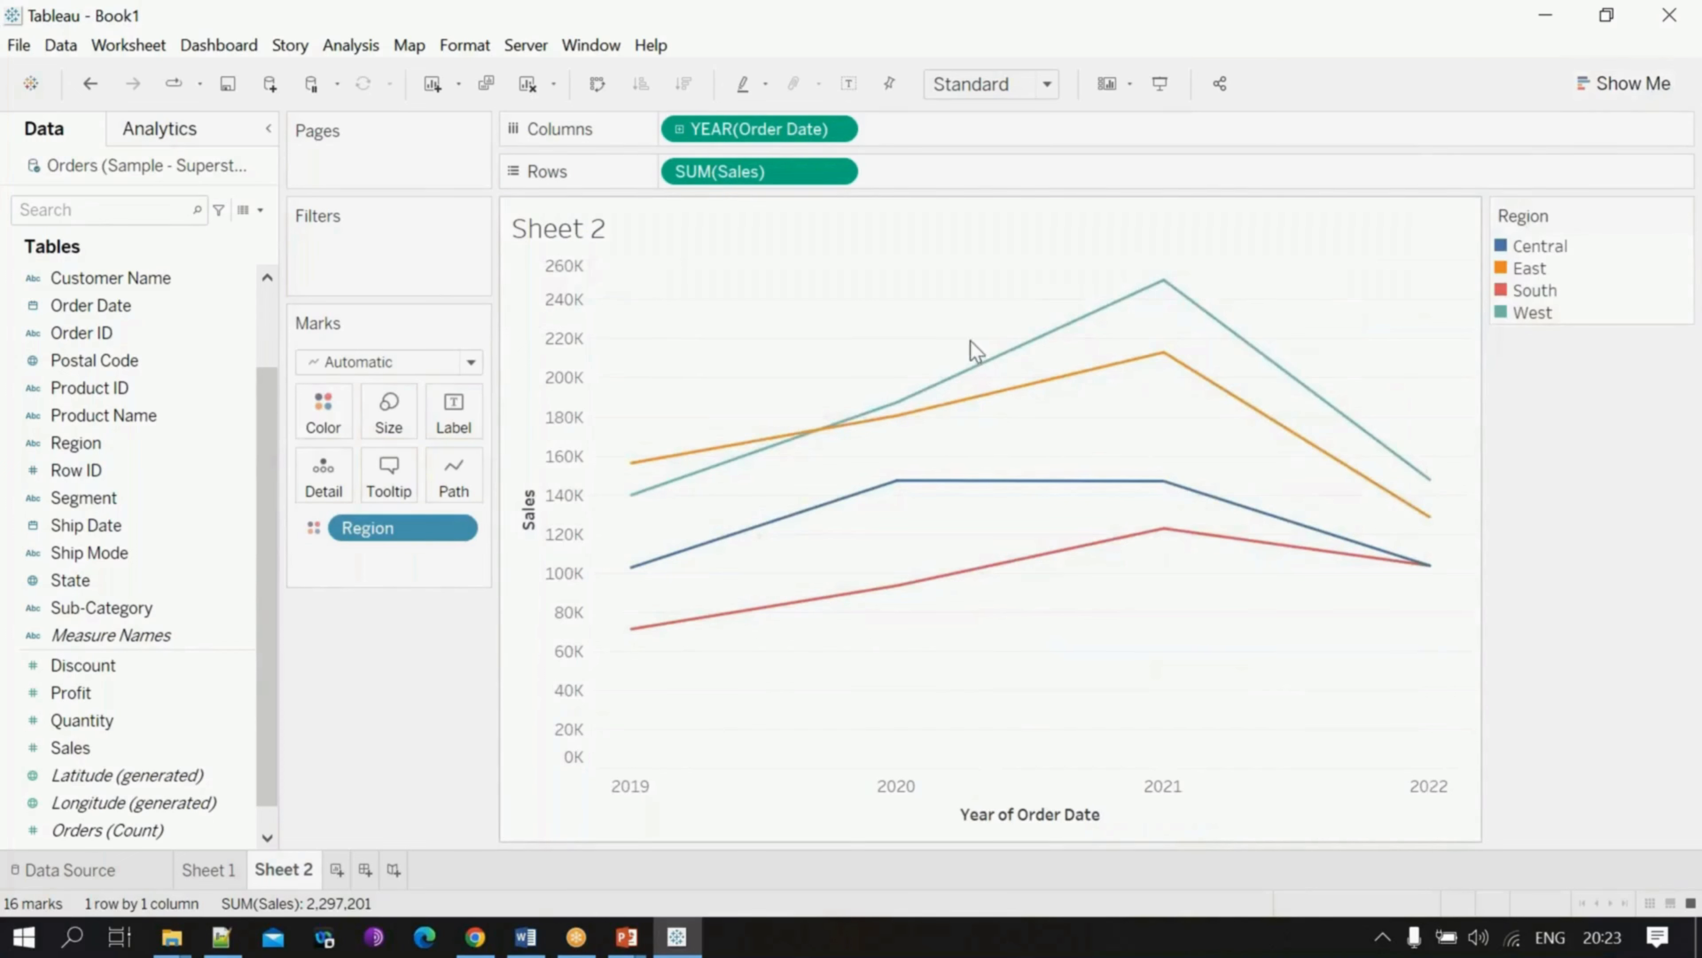
# Step: Add Sheet 3, list the sum of Profit for each Sub-Category, and convert the table to a treemap
pyautogui.click(337, 869)
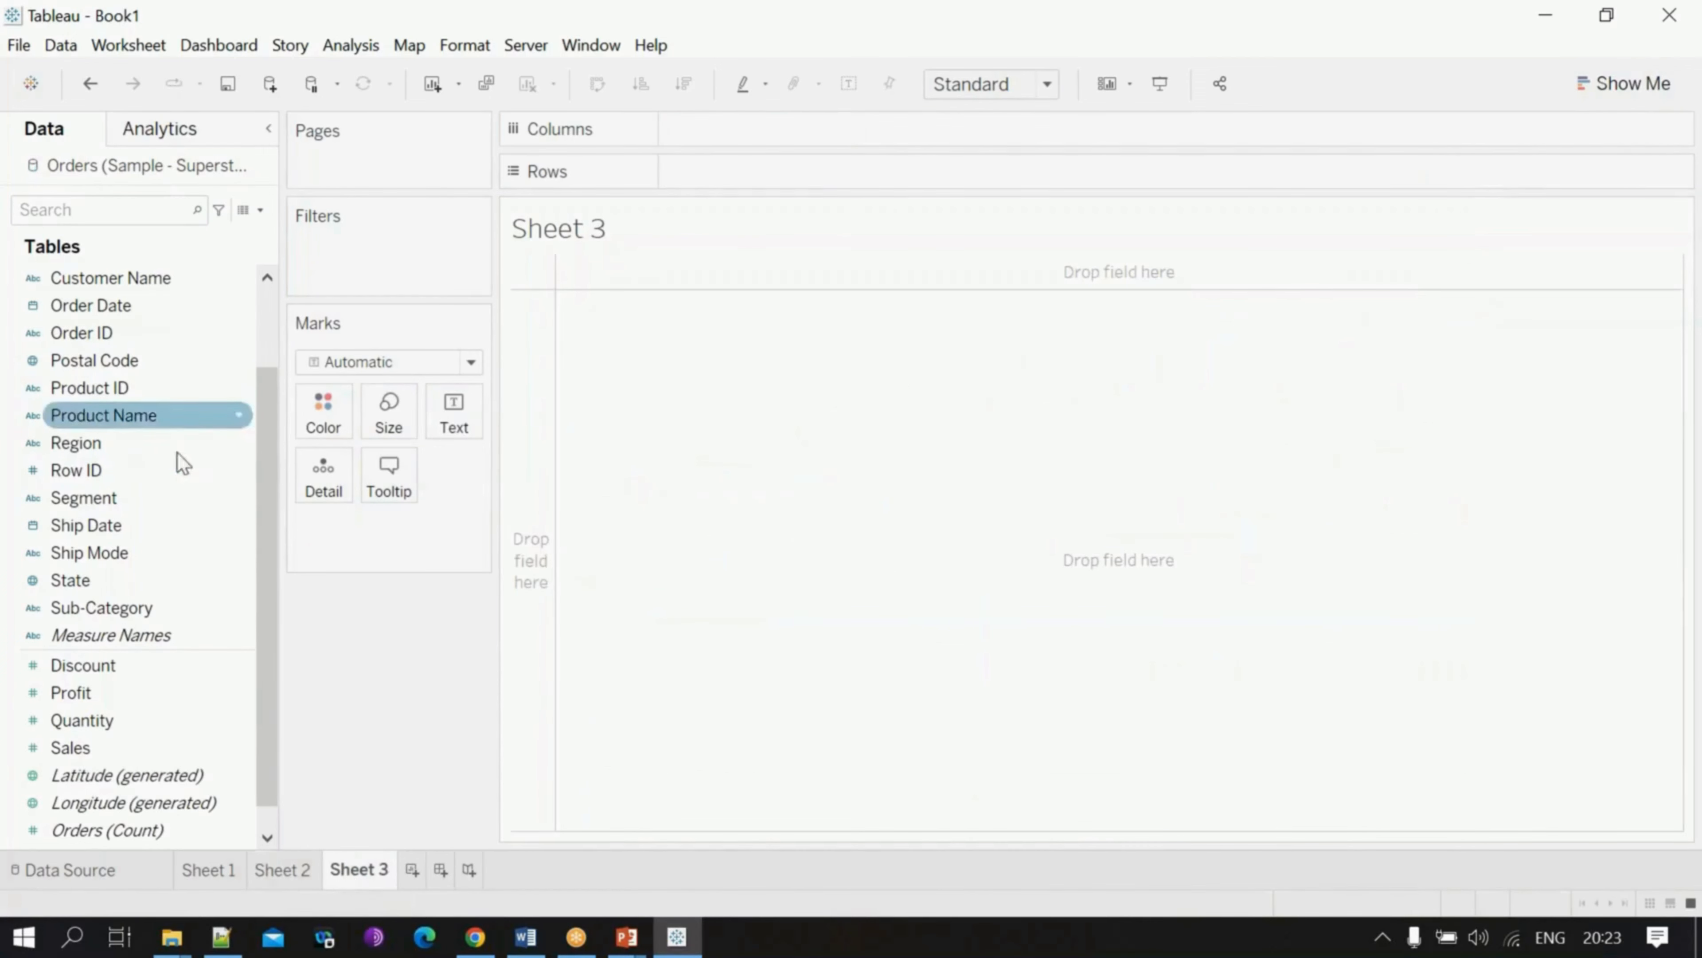
pyautogui.scroll(1, 201, 593)
pyautogui.scroll(-2, 148, 638)
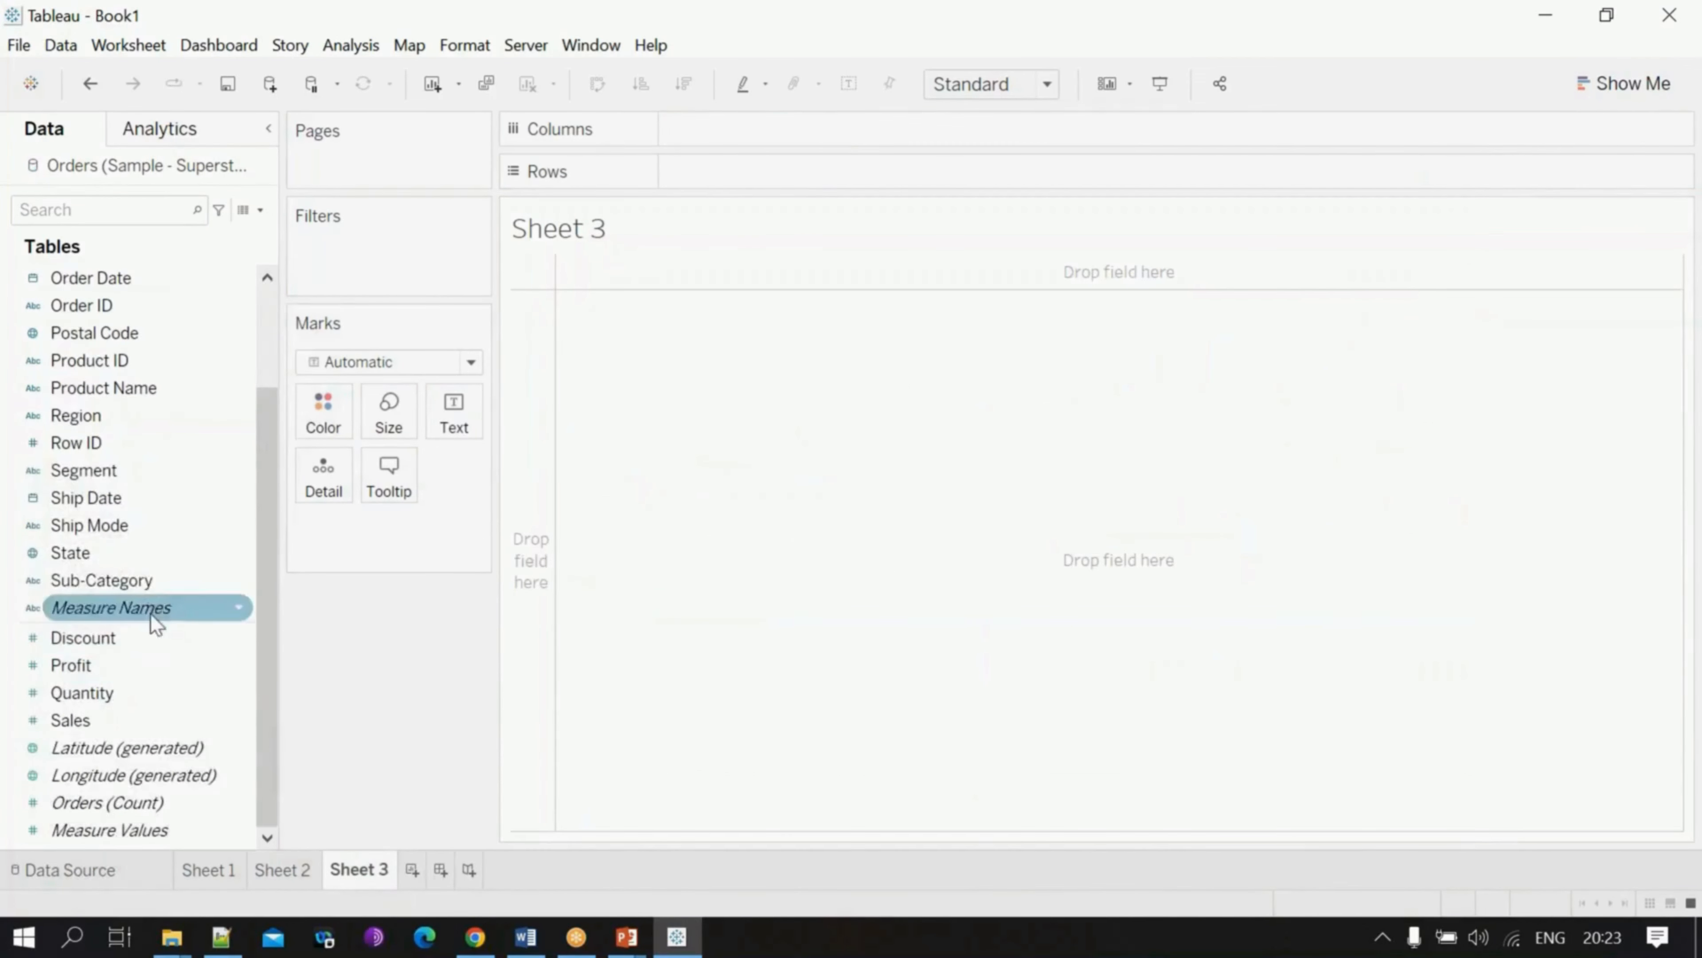
pyautogui.moveTo(151, 580); pyautogui.dragTo(555, 578)
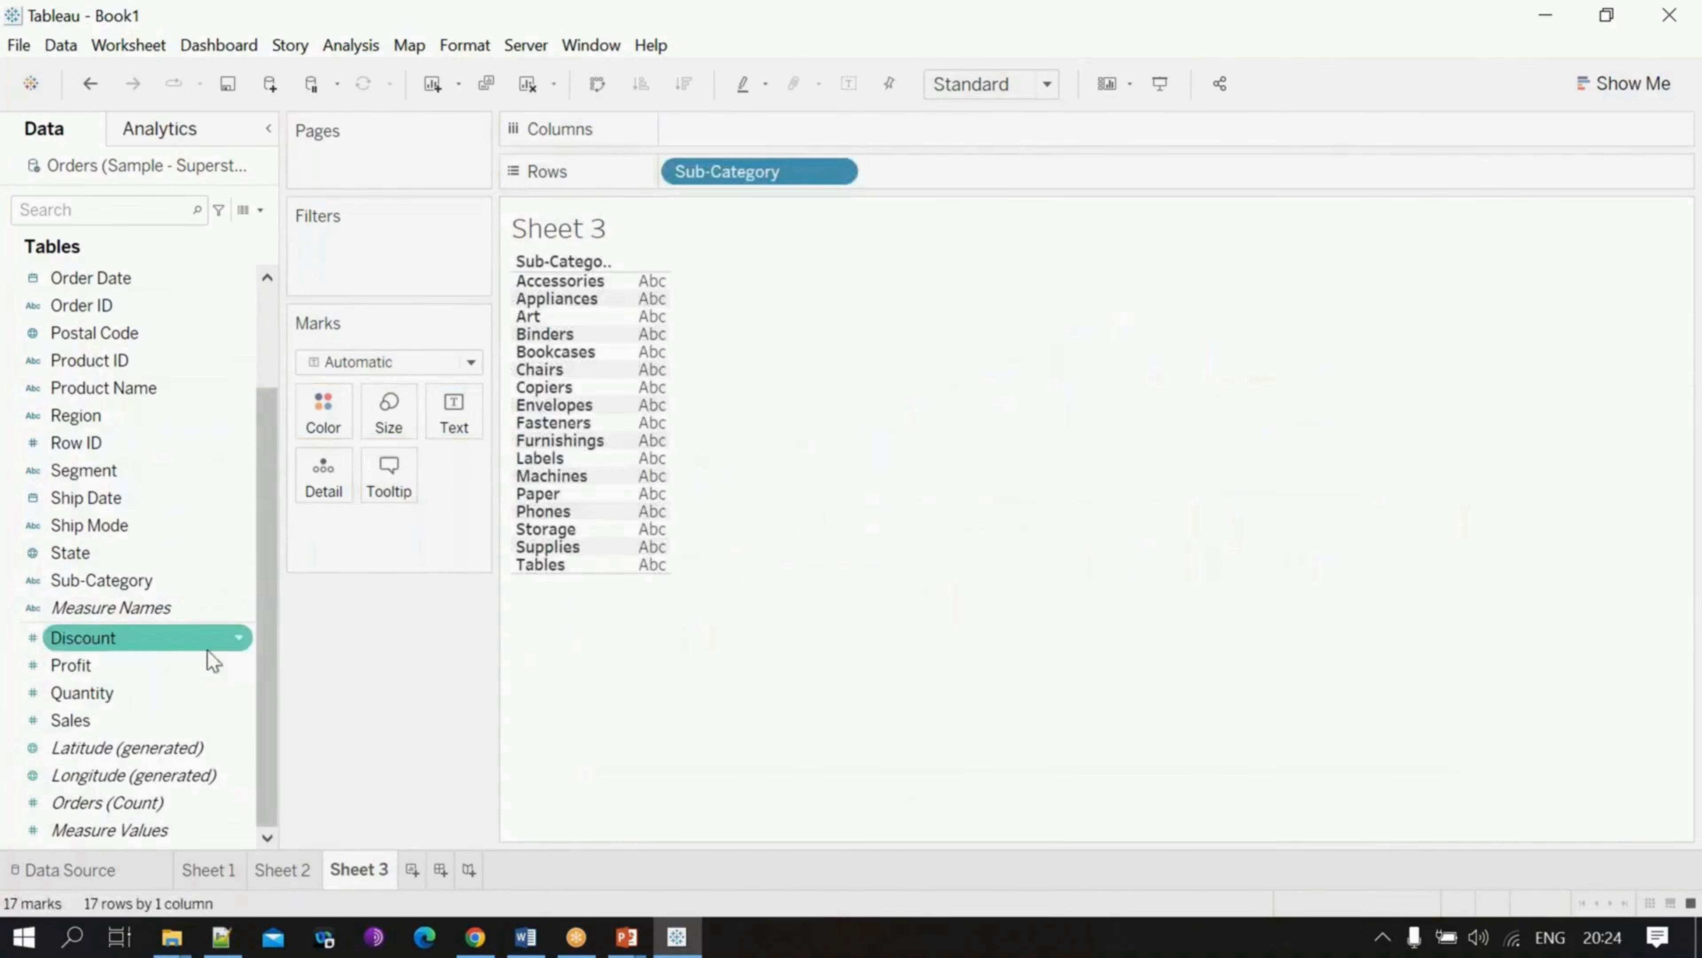
pyautogui.moveTo(104, 670); pyautogui.dragTo(638, 508)
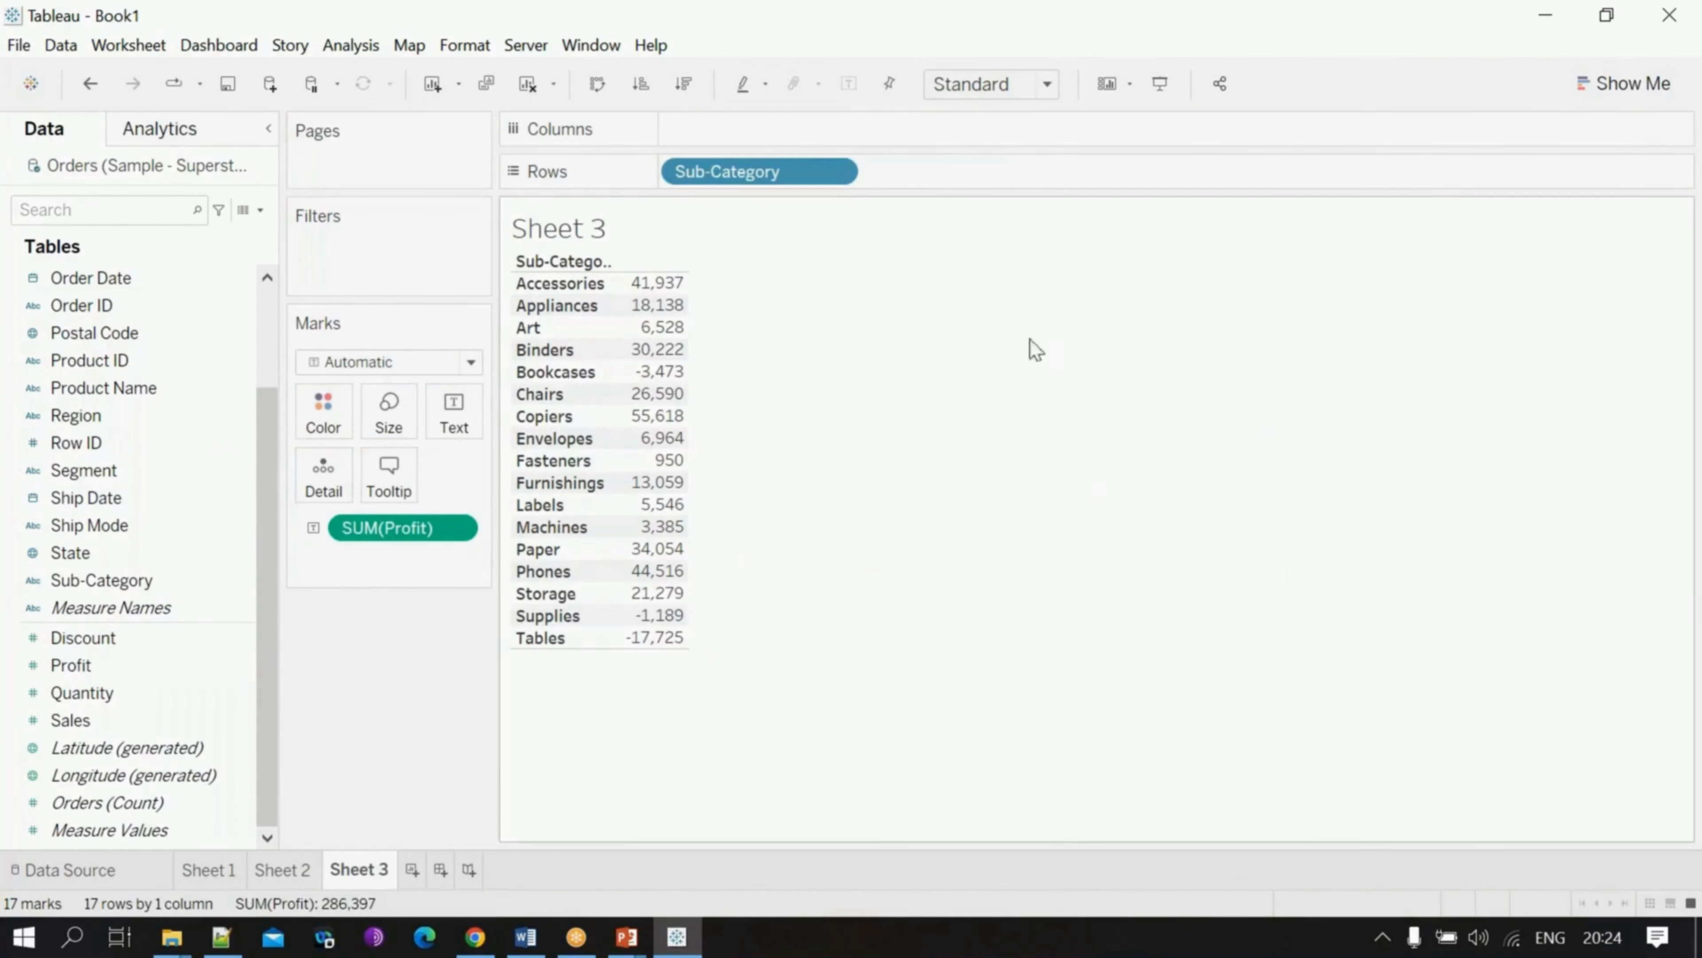
pyautogui.click(1653, 89)
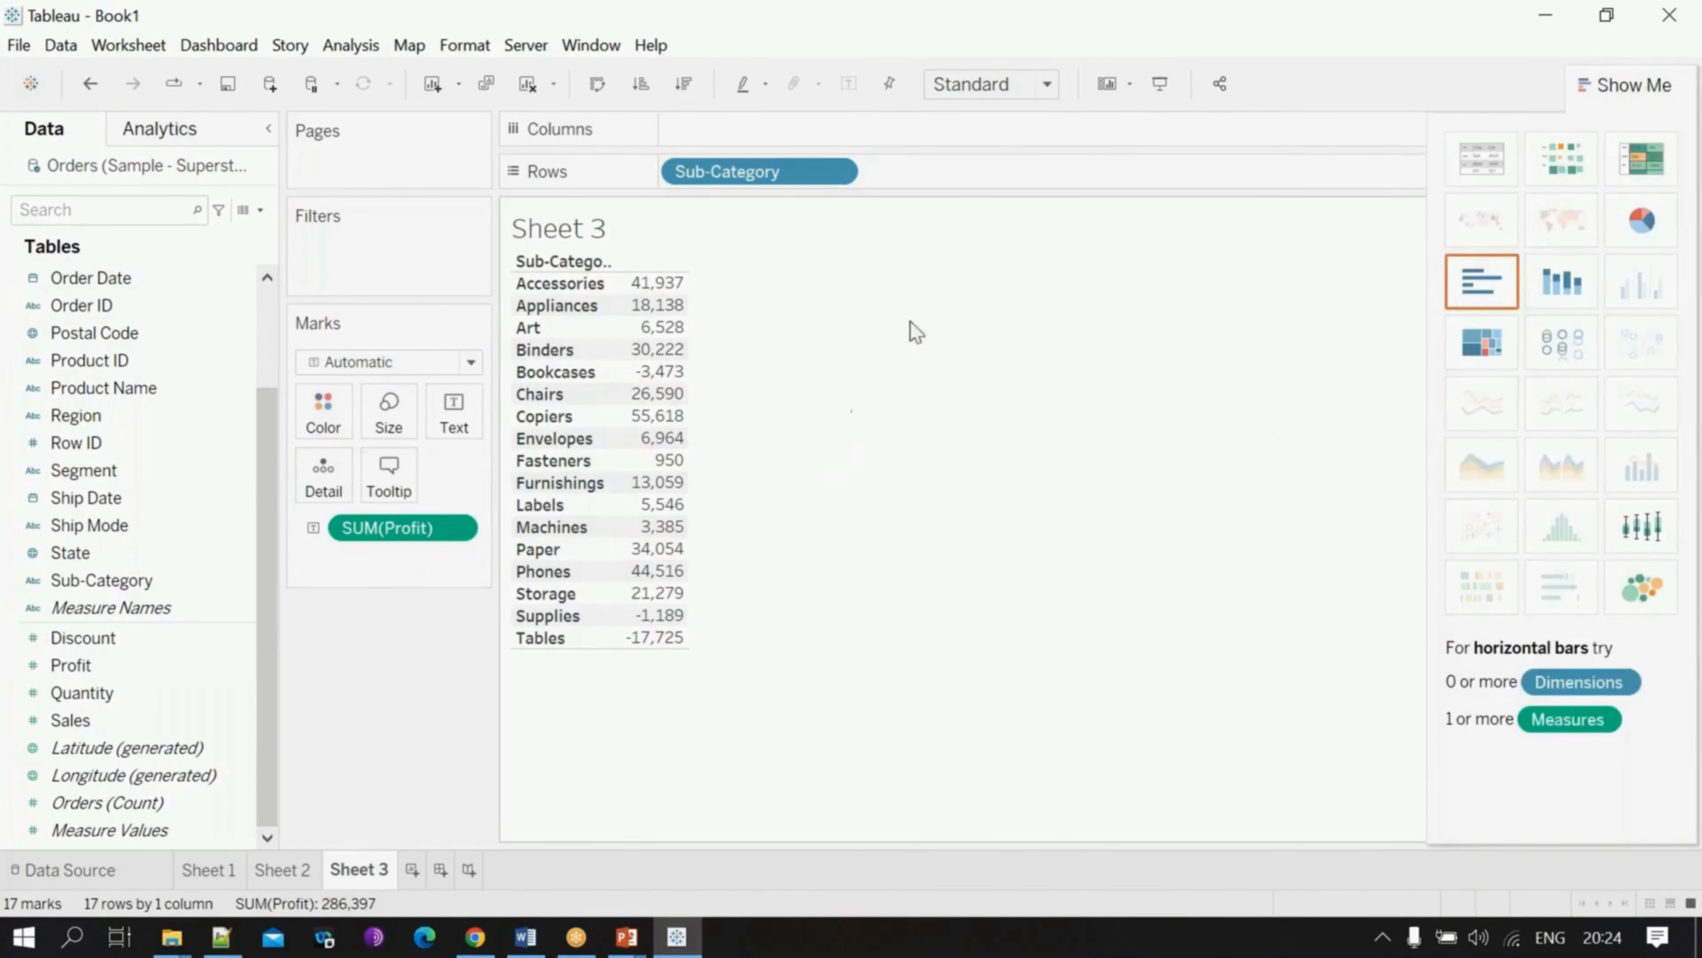
pyautogui.click(1483, 342)
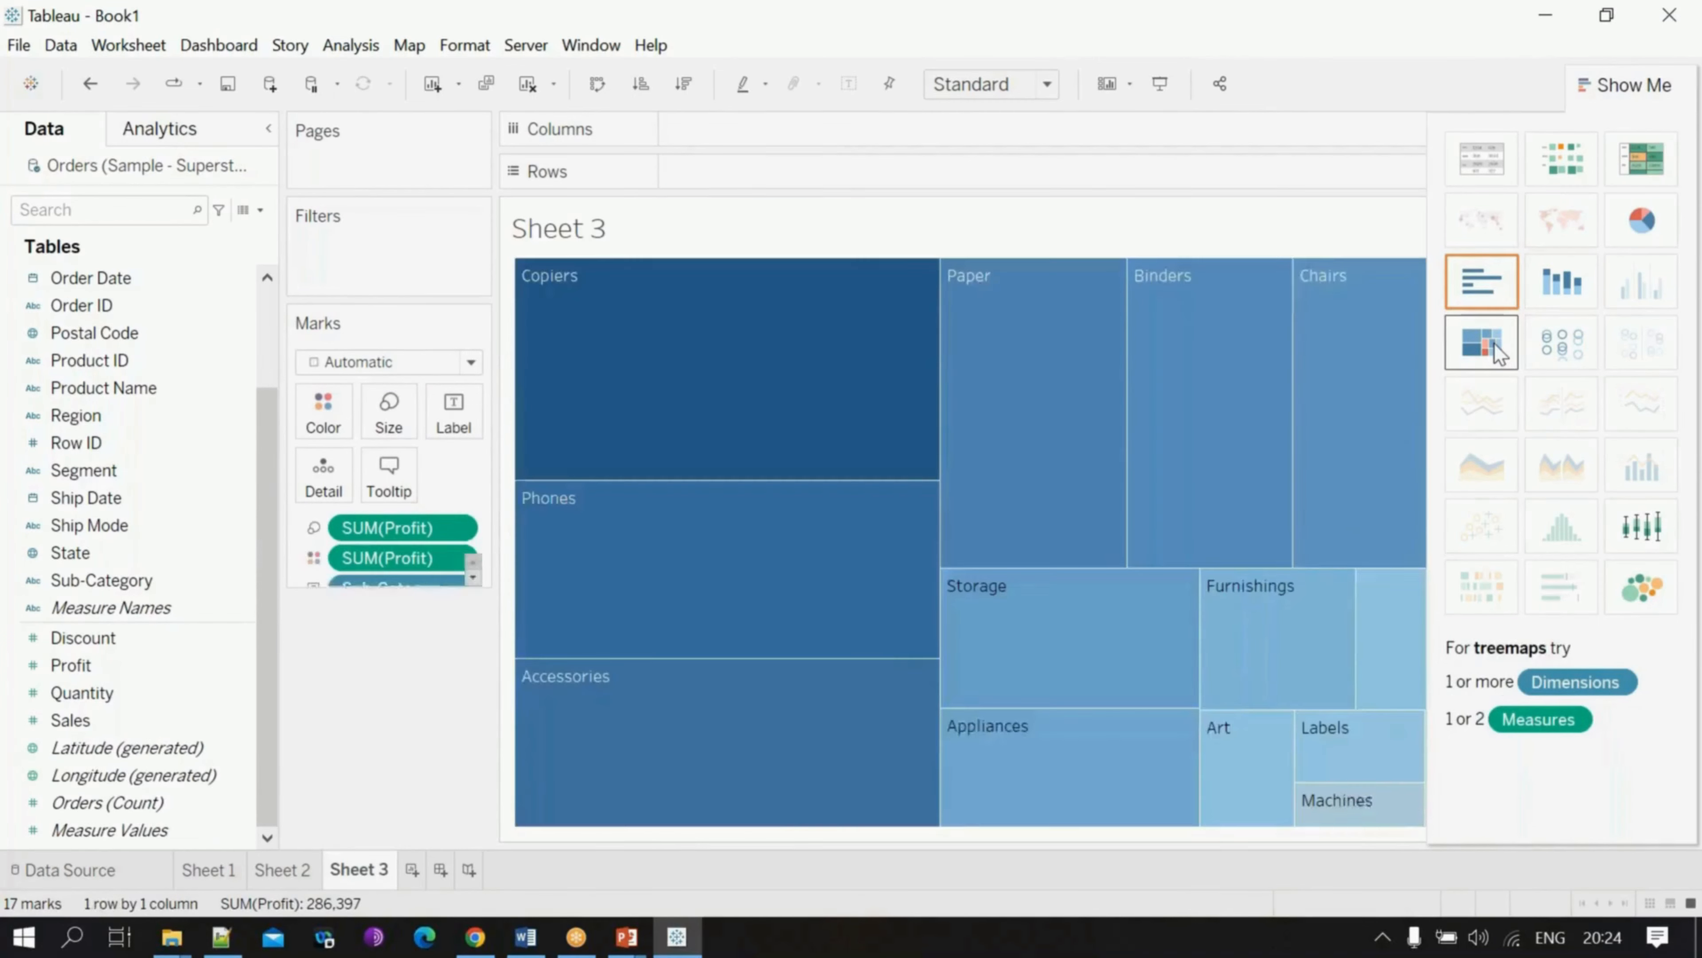
# Step: Change the treemap's Profit color palette to Red-Green-Gold Diverging
pyautogui.click(335, 407)
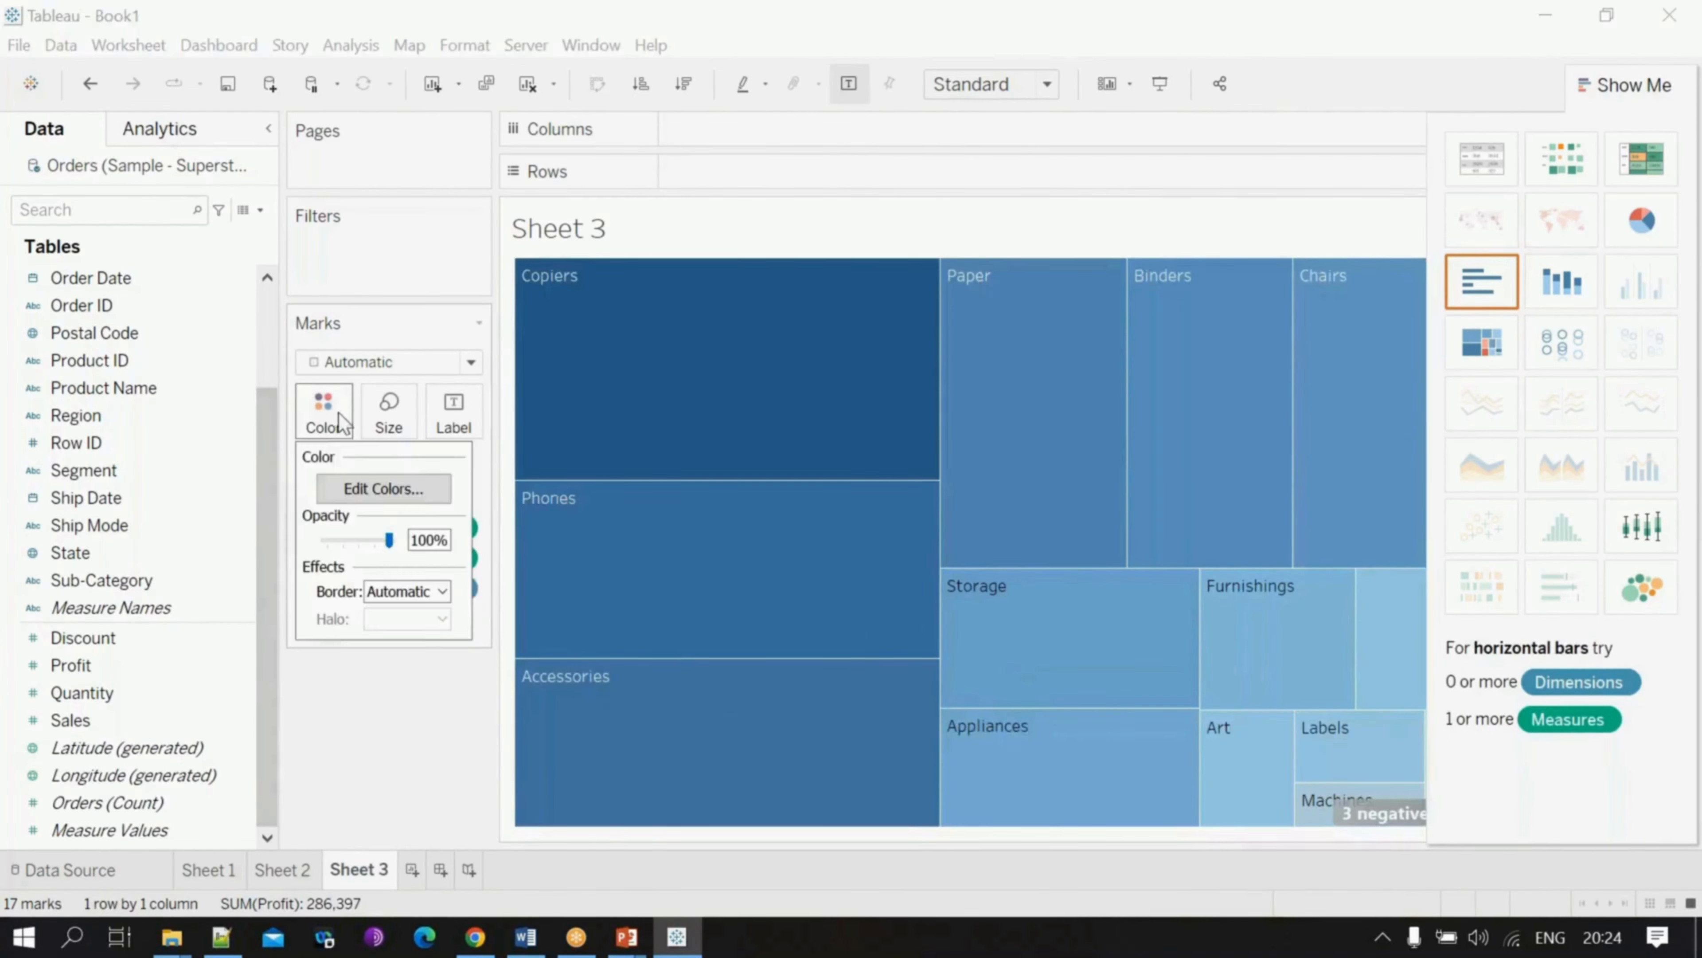
pyautogui.click(412, 488)
pyautogui.click(875, 378)
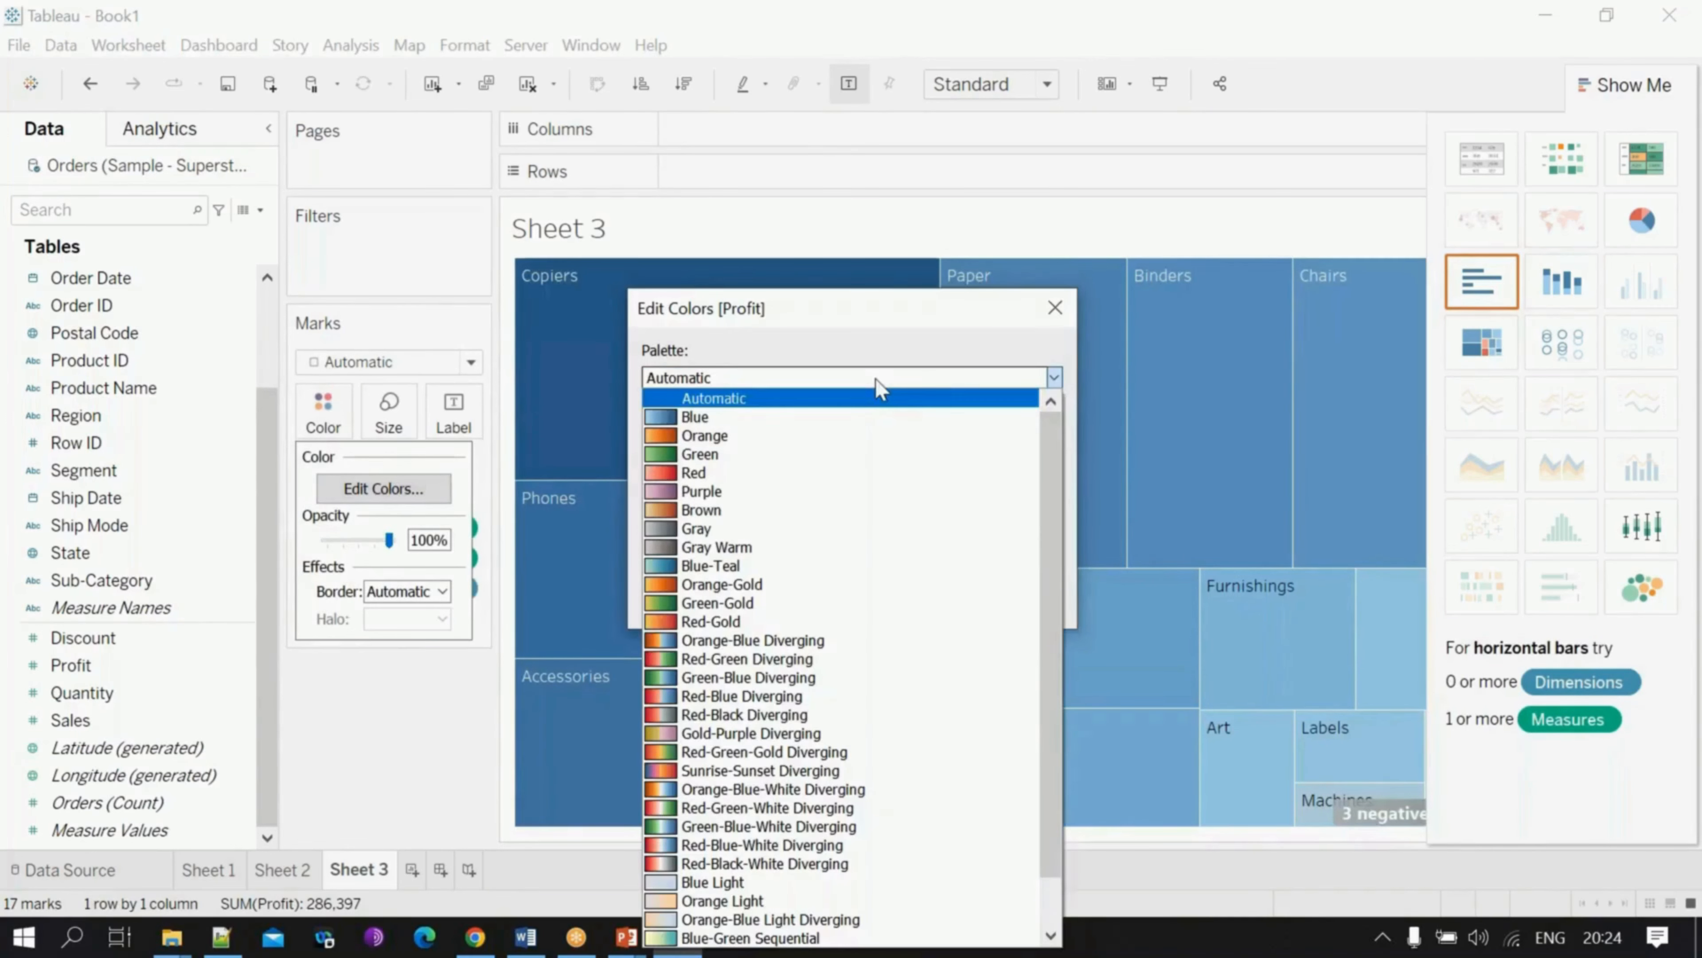
pyautogui.click(794, 790)
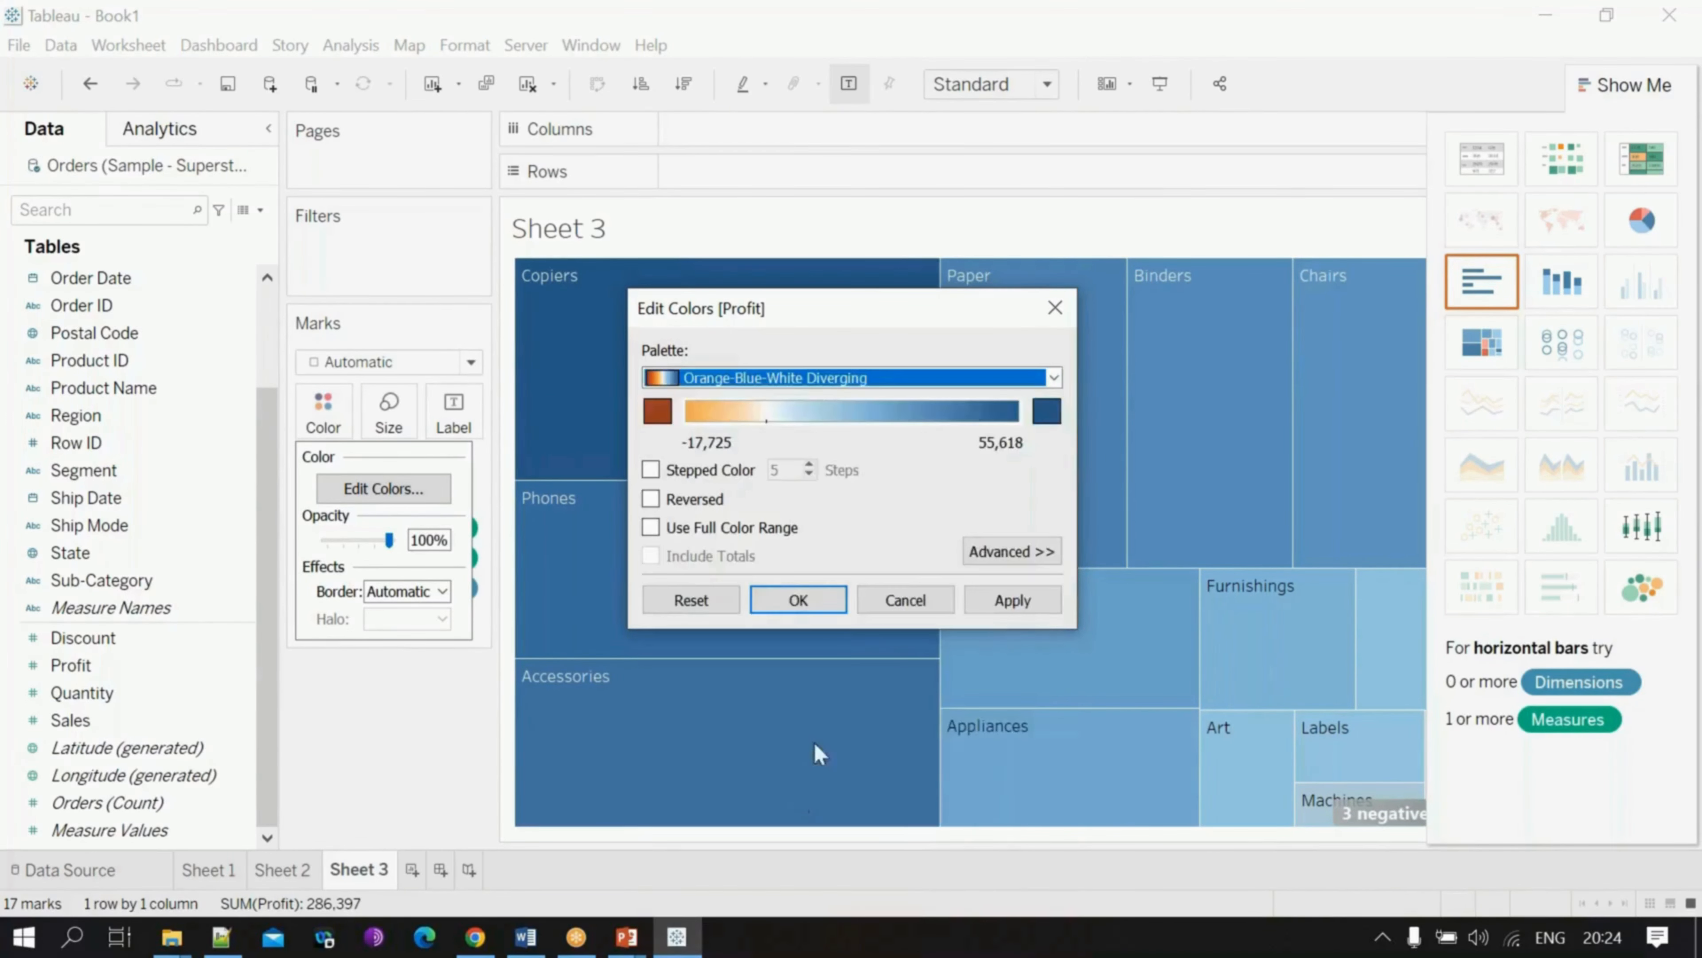
pyautogui.click(776, 381)
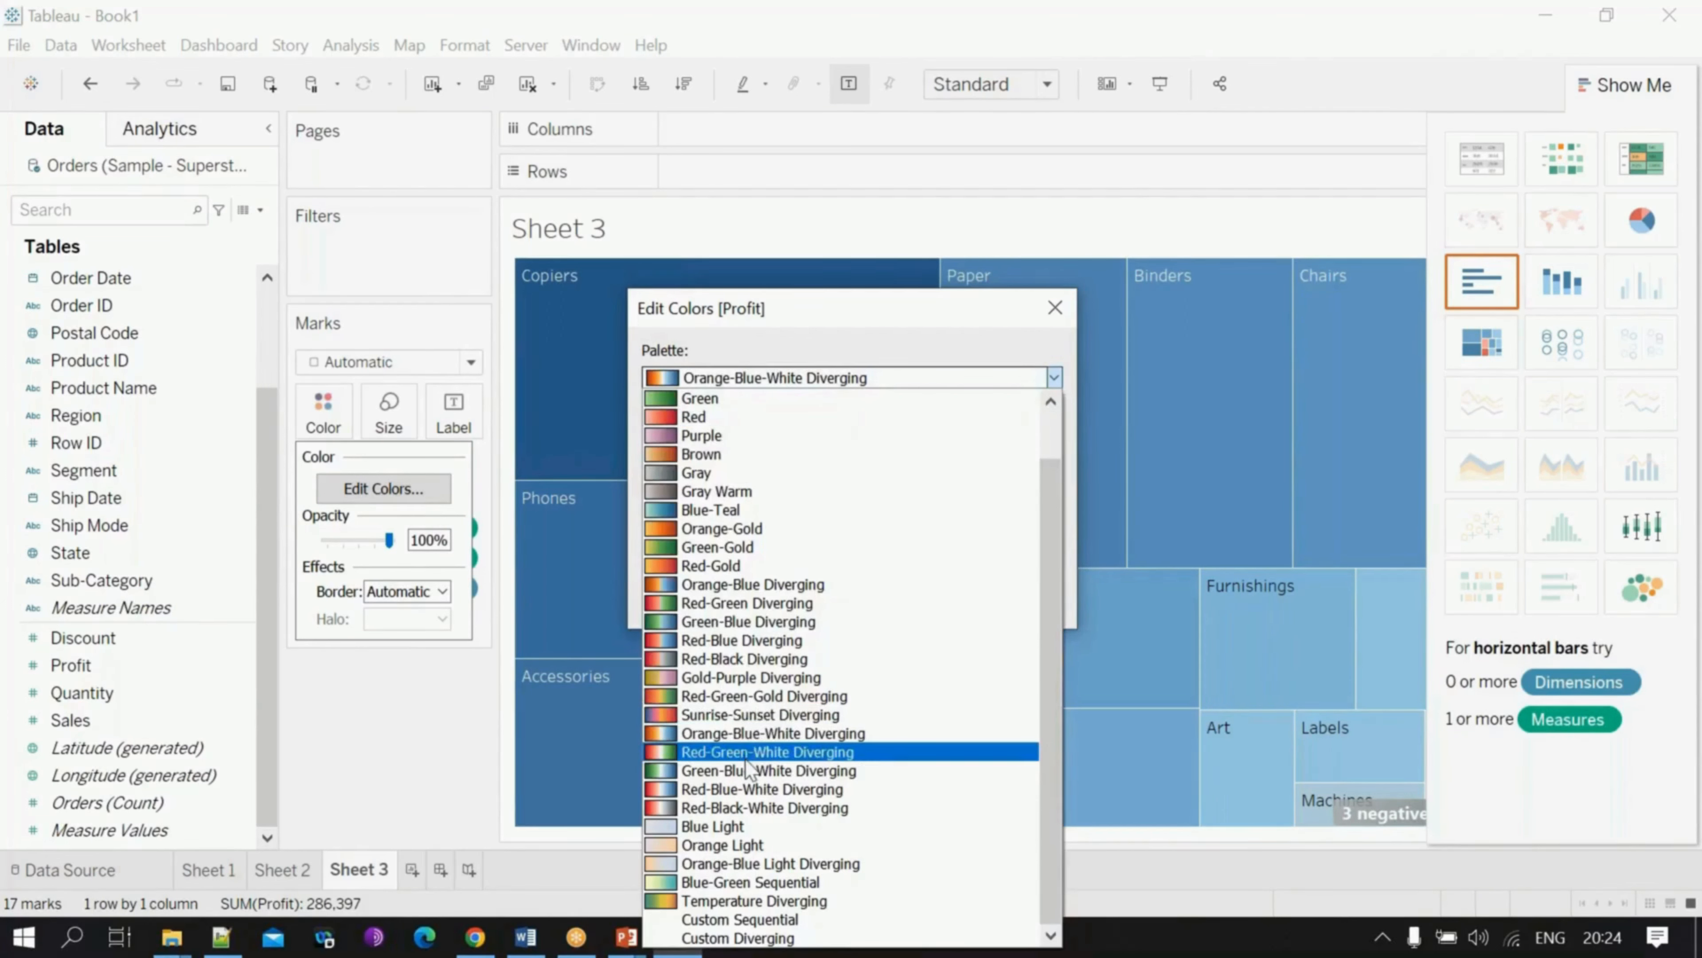
pyautogui.click(742, 690)
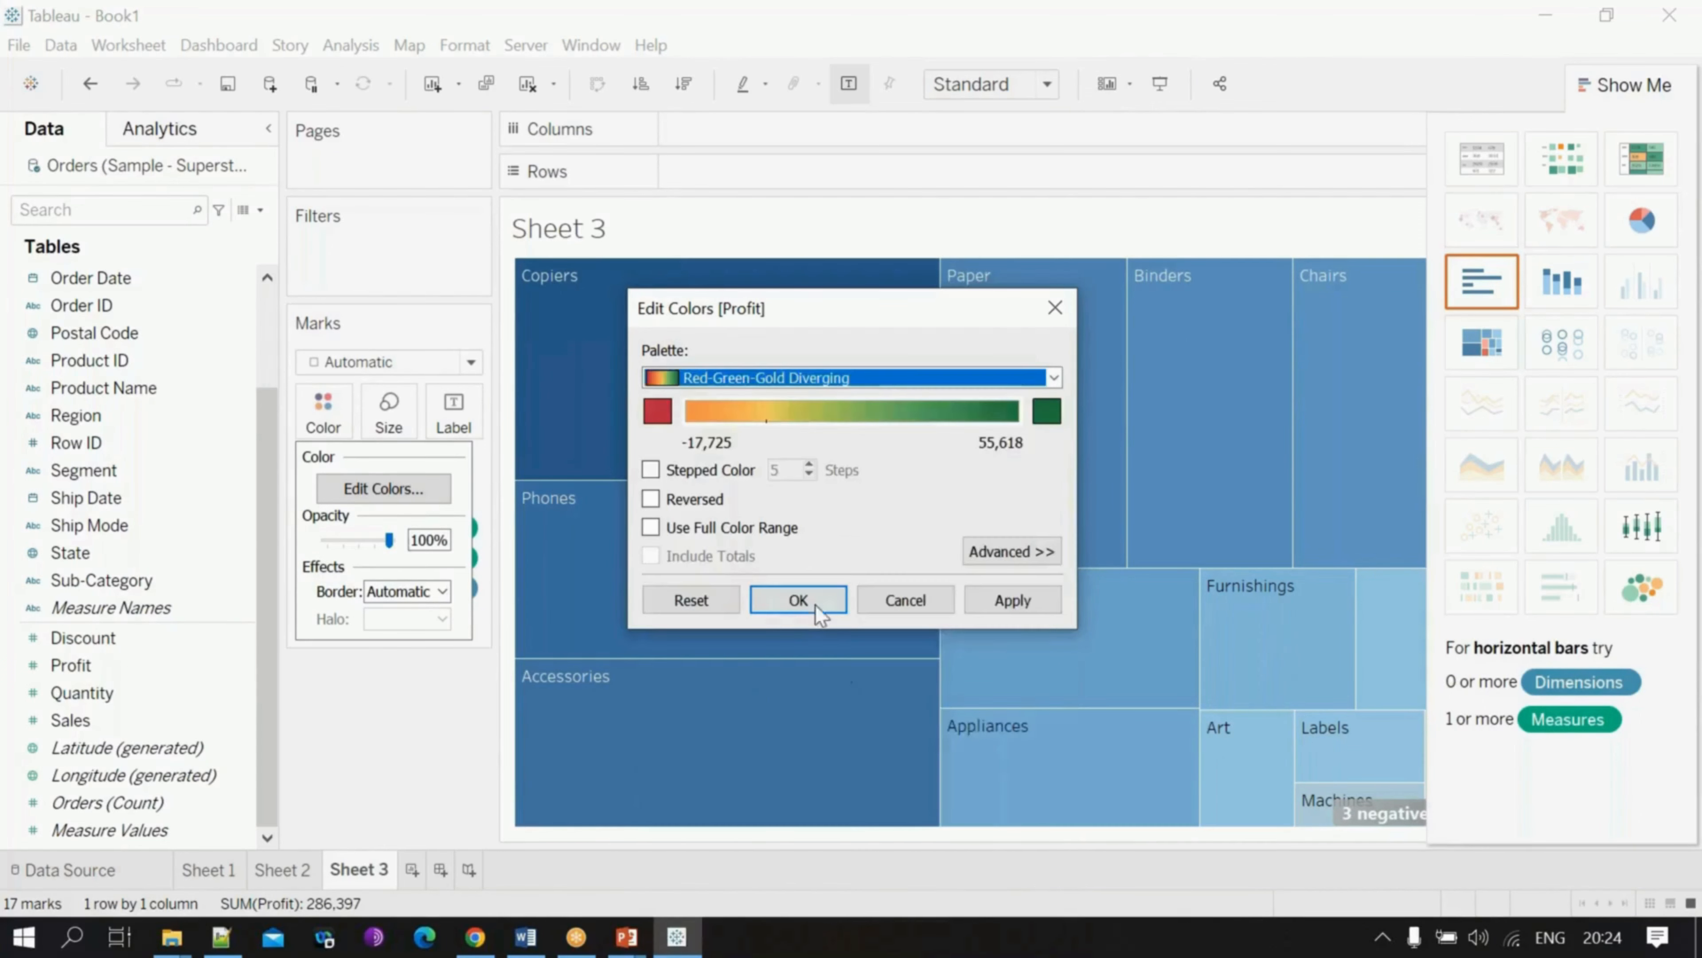
pyautogui.click(815, 604)
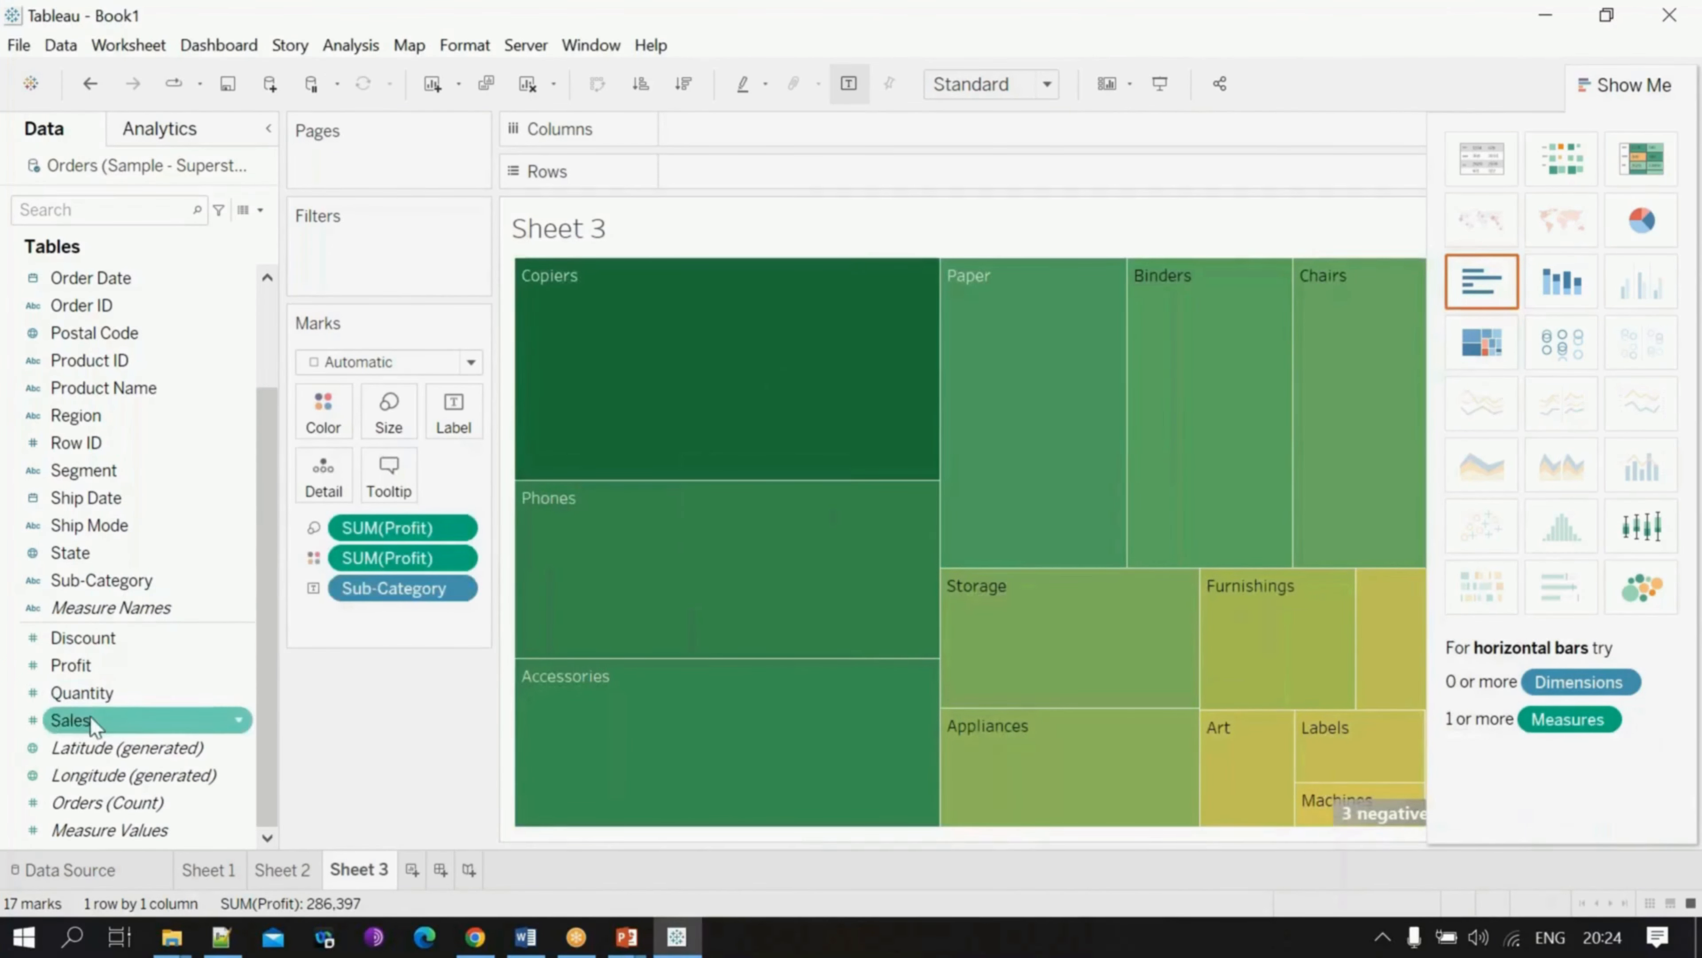
# Step: Try coloring the treemap by the sum of Sales instead of Profit, and undo that change
pyautogui.moveTo(94, 721); pyautogui.dragTo(323, 409)
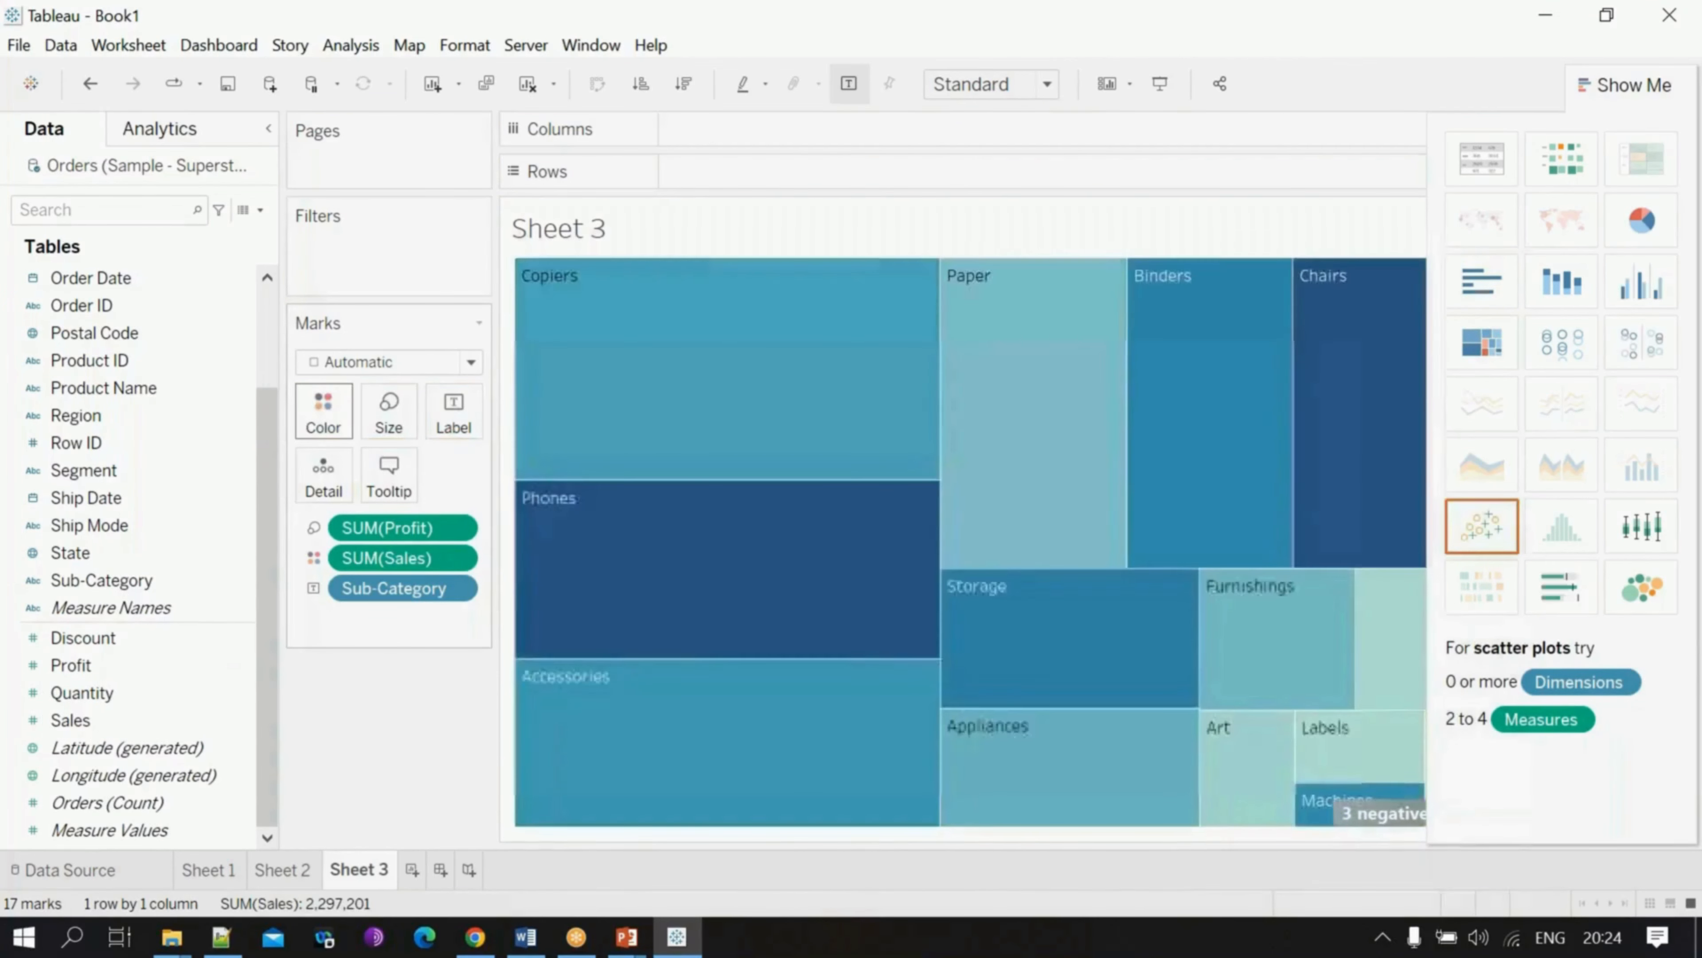
pyautogui.click(90, 84)
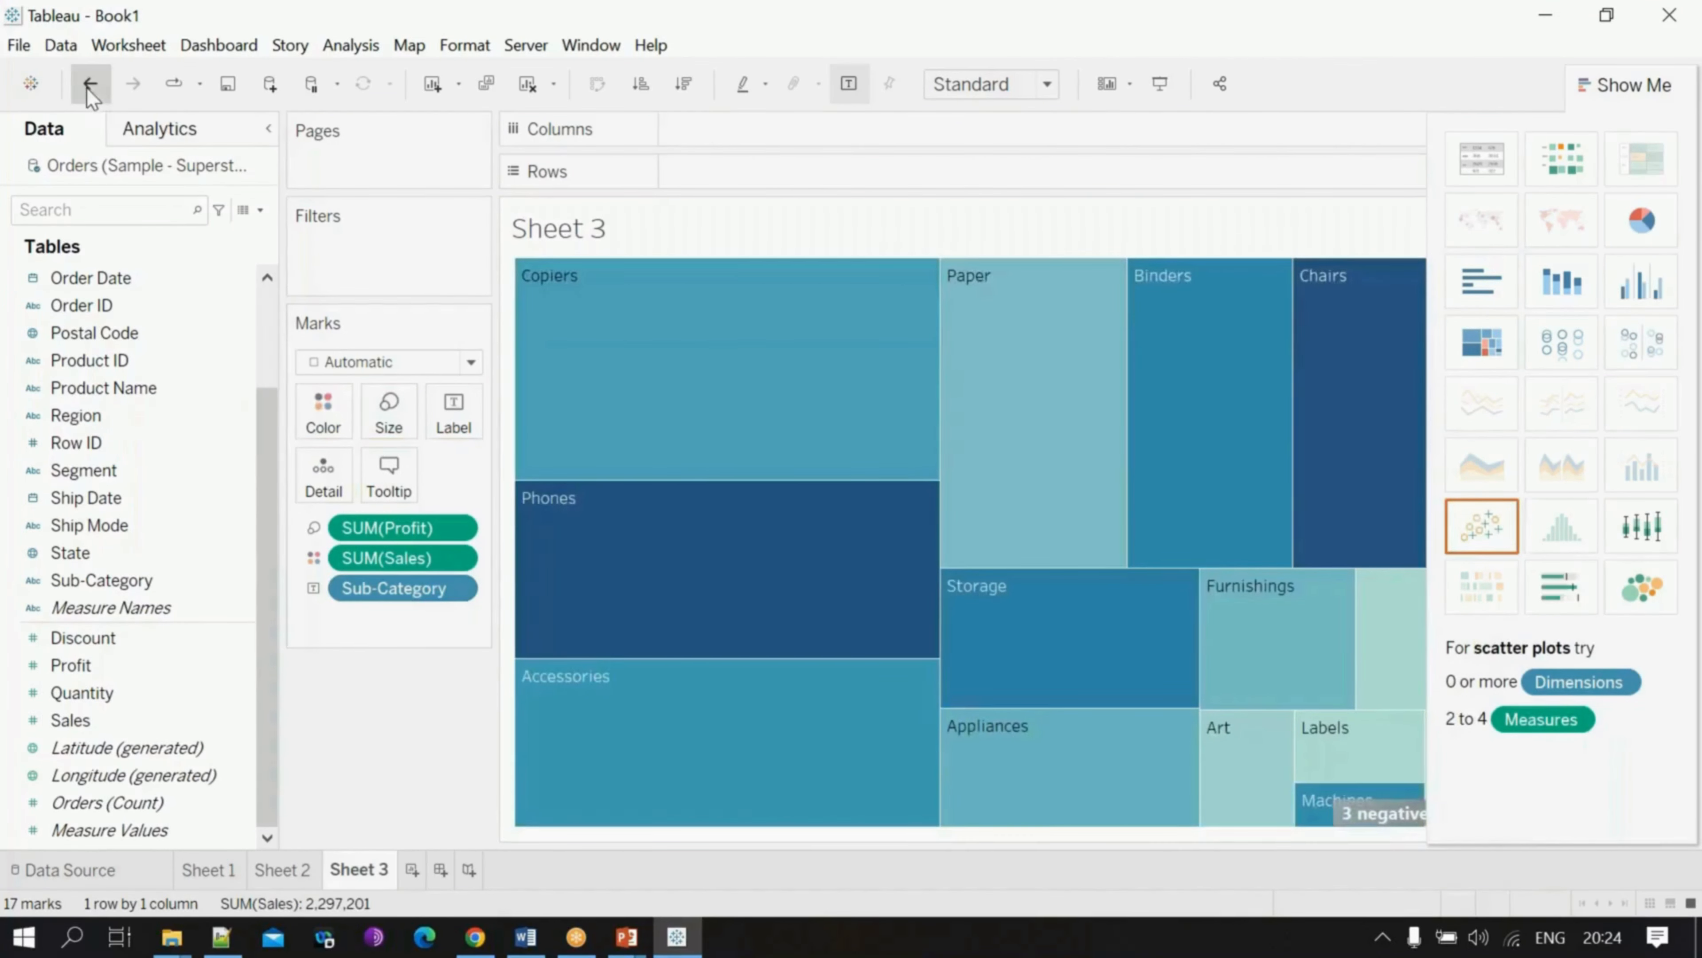
# Step: Inspect the treemap's tiles and revisit the charts on Sheet 2, Sheet 1 and Sheet 3
pyautogui.moveTo(1091, 437)
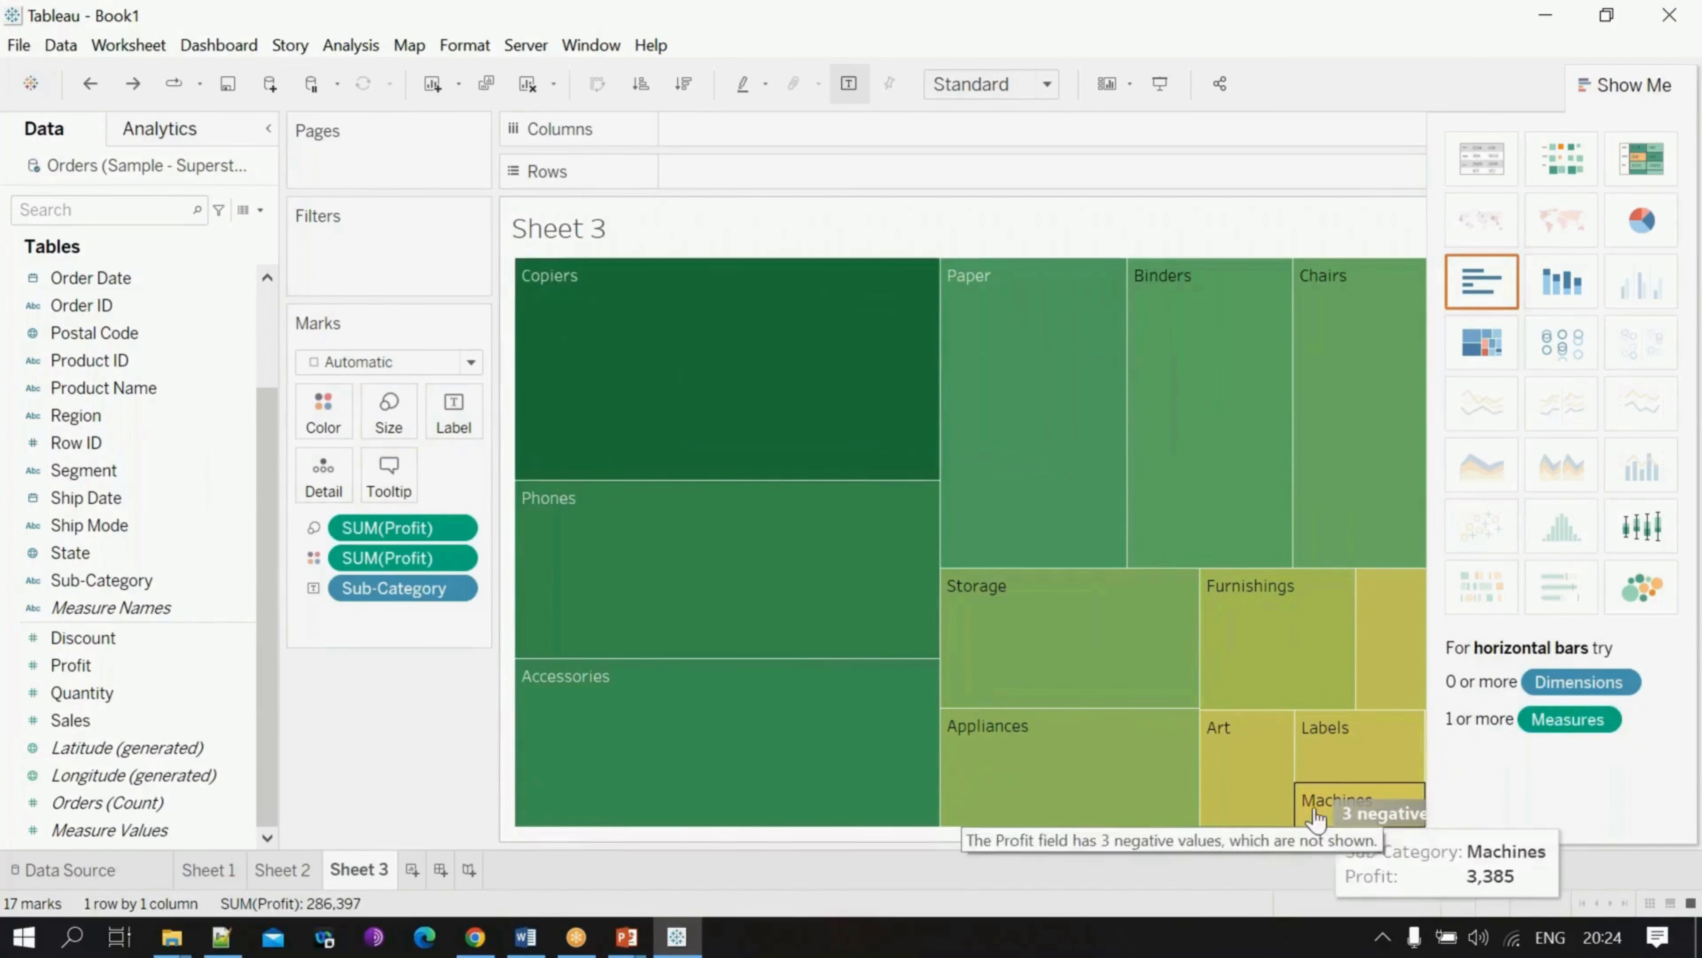
pyautogui.moveTo(1396, 813)
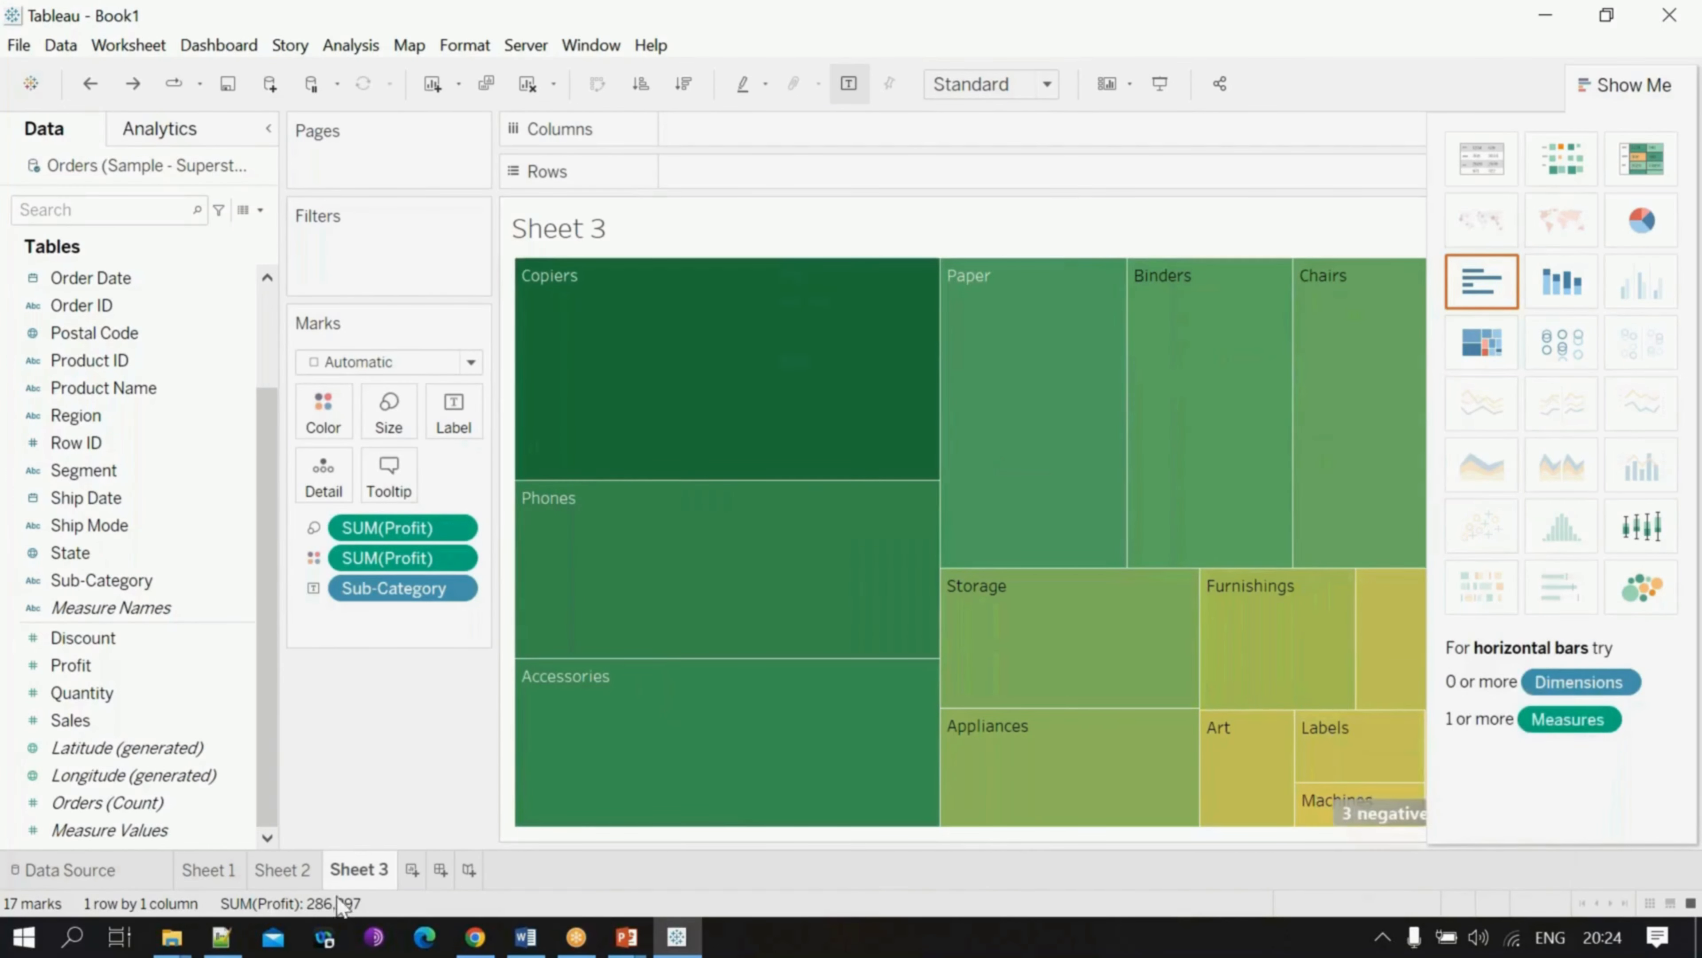
pyautogui.click(282, 869)
pyautogui.click(208, 869)
pyautogui.click(359, 869)
# Step: Add Sheet 4 and list the sum of Quantity for each Sub-Category
pyautogui.click(413, 869)
pyautogui.moveTo(101, 580); pyautogui.dragTo(532, 575)
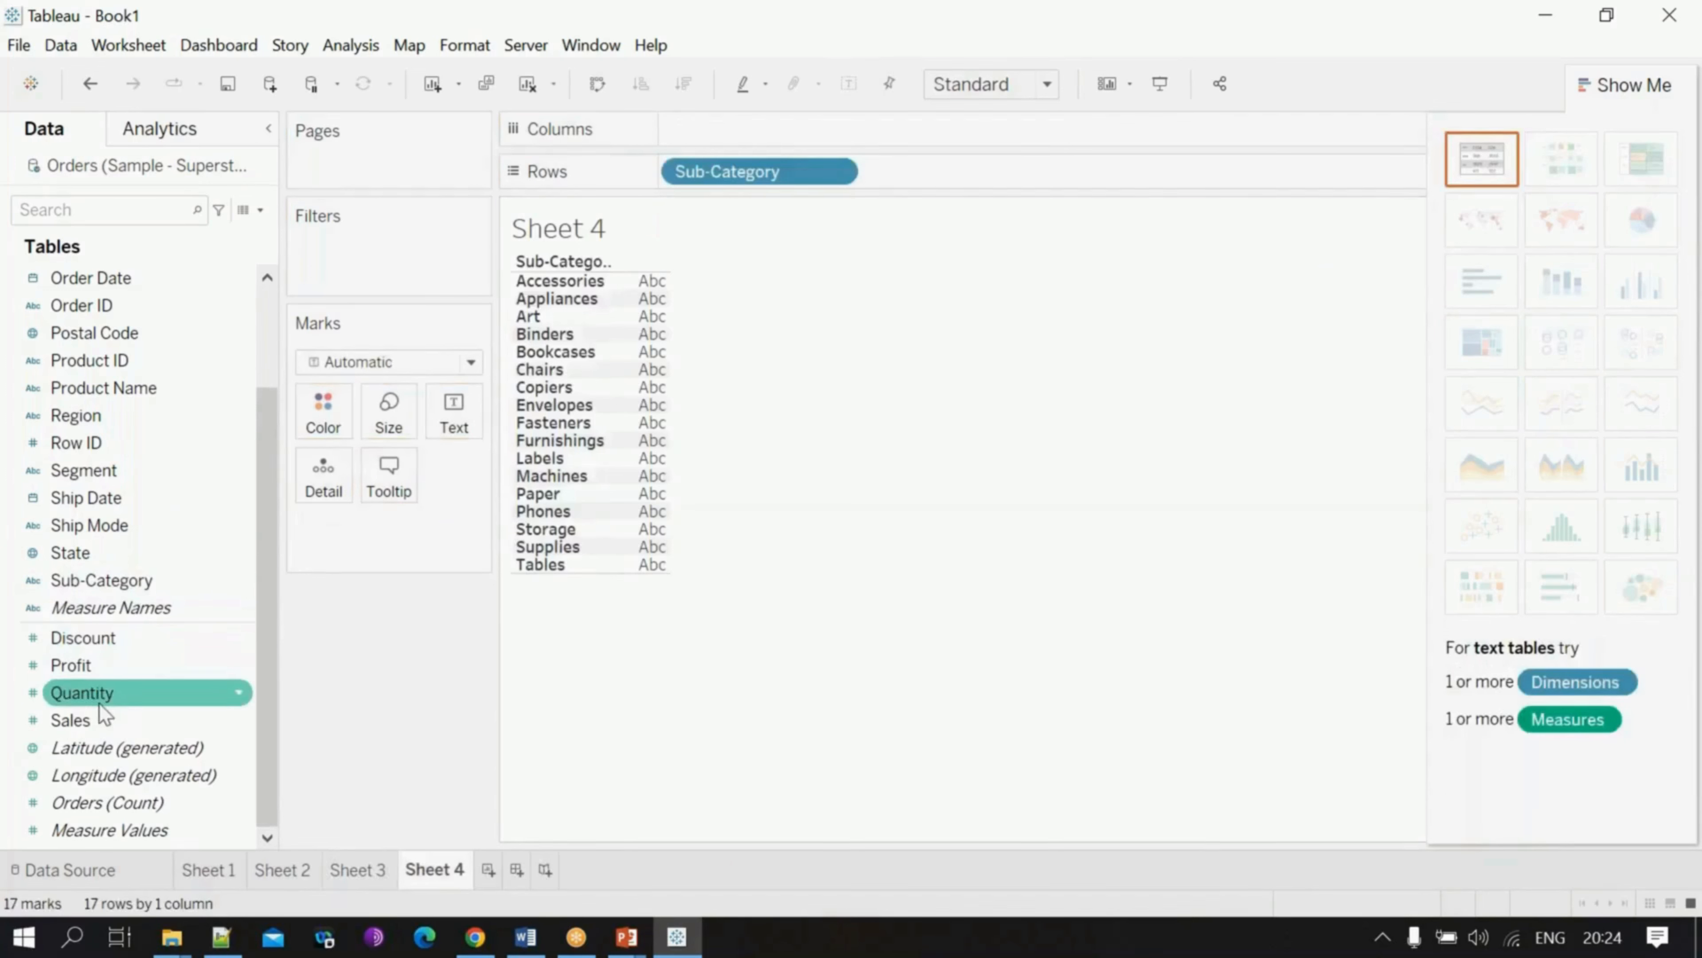
pyautogui.doubleClick(109, 694)
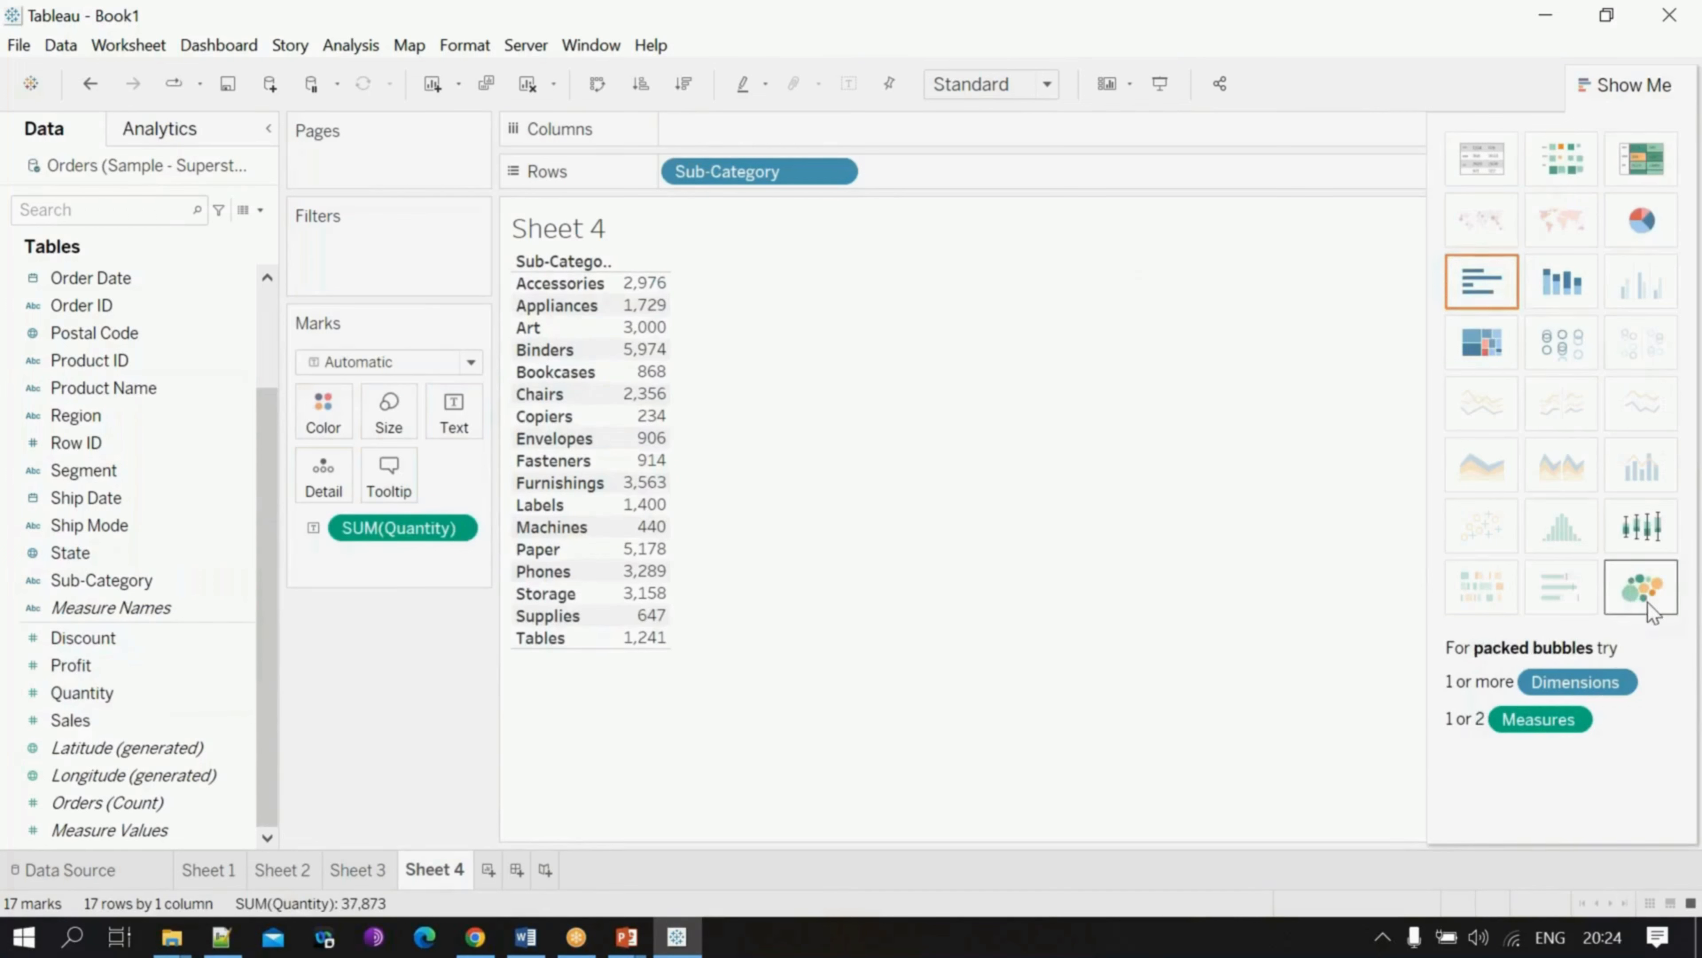
# Step: Convert the quantity table to a highlight table and split its columns by Ship Mode
pyautogui.click(1635, 170)
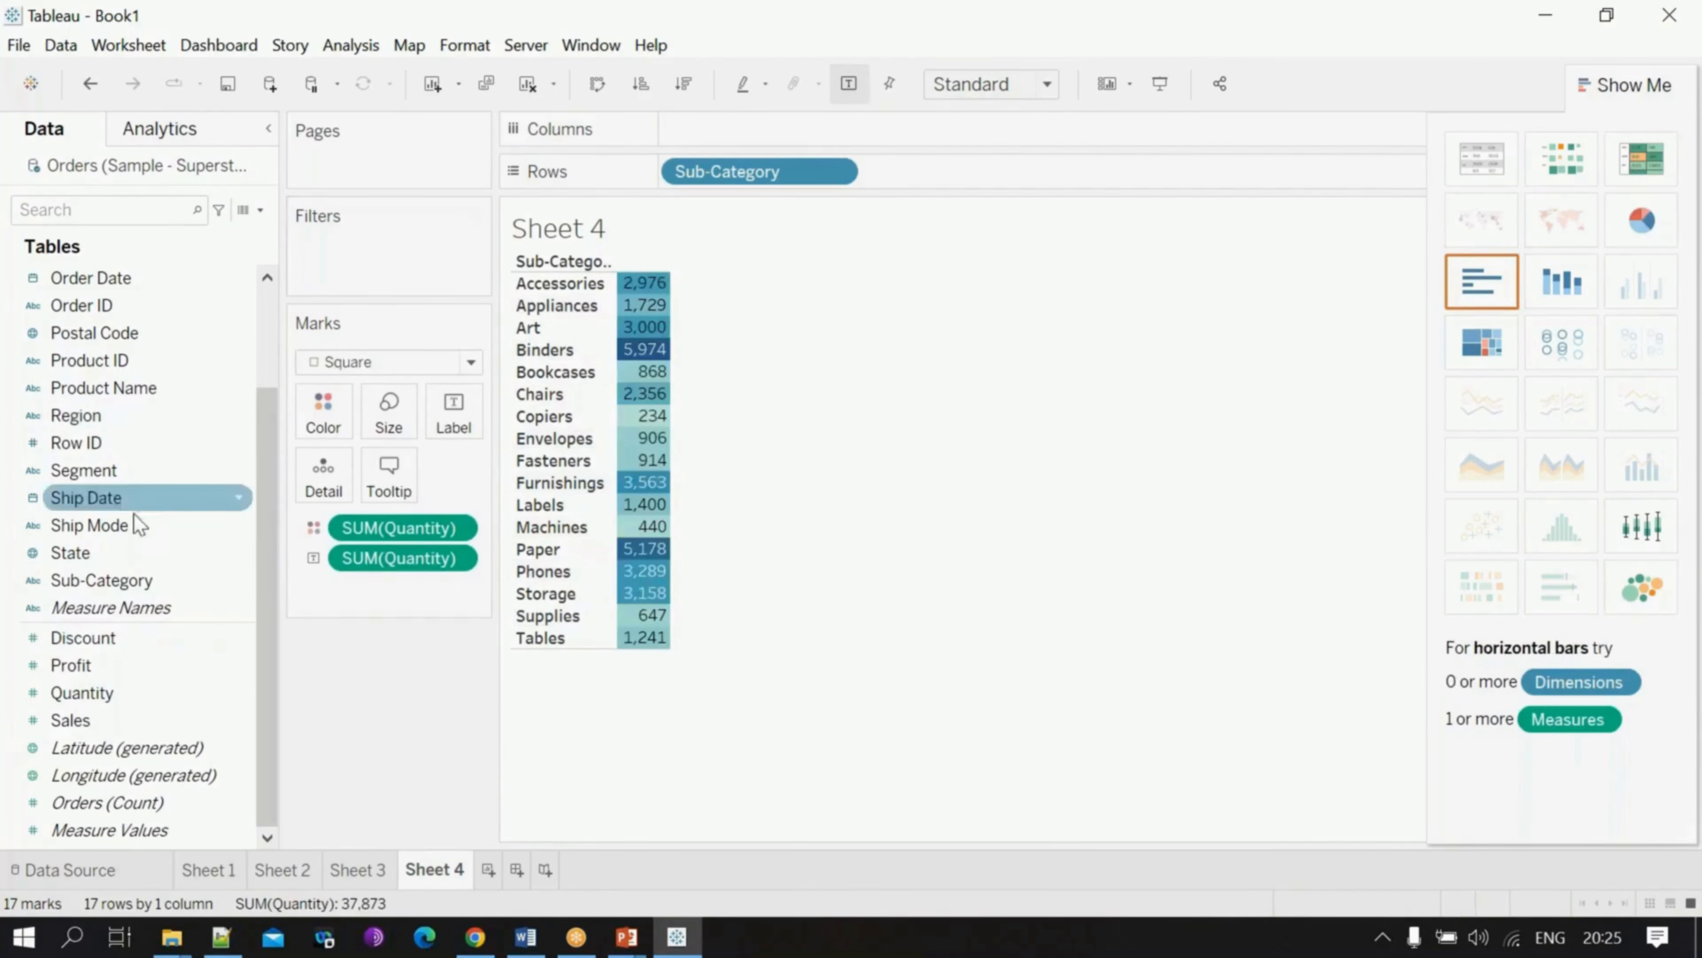
pyautogui.moveTo(138, 527); pyautogui.dragTo(697, 128)
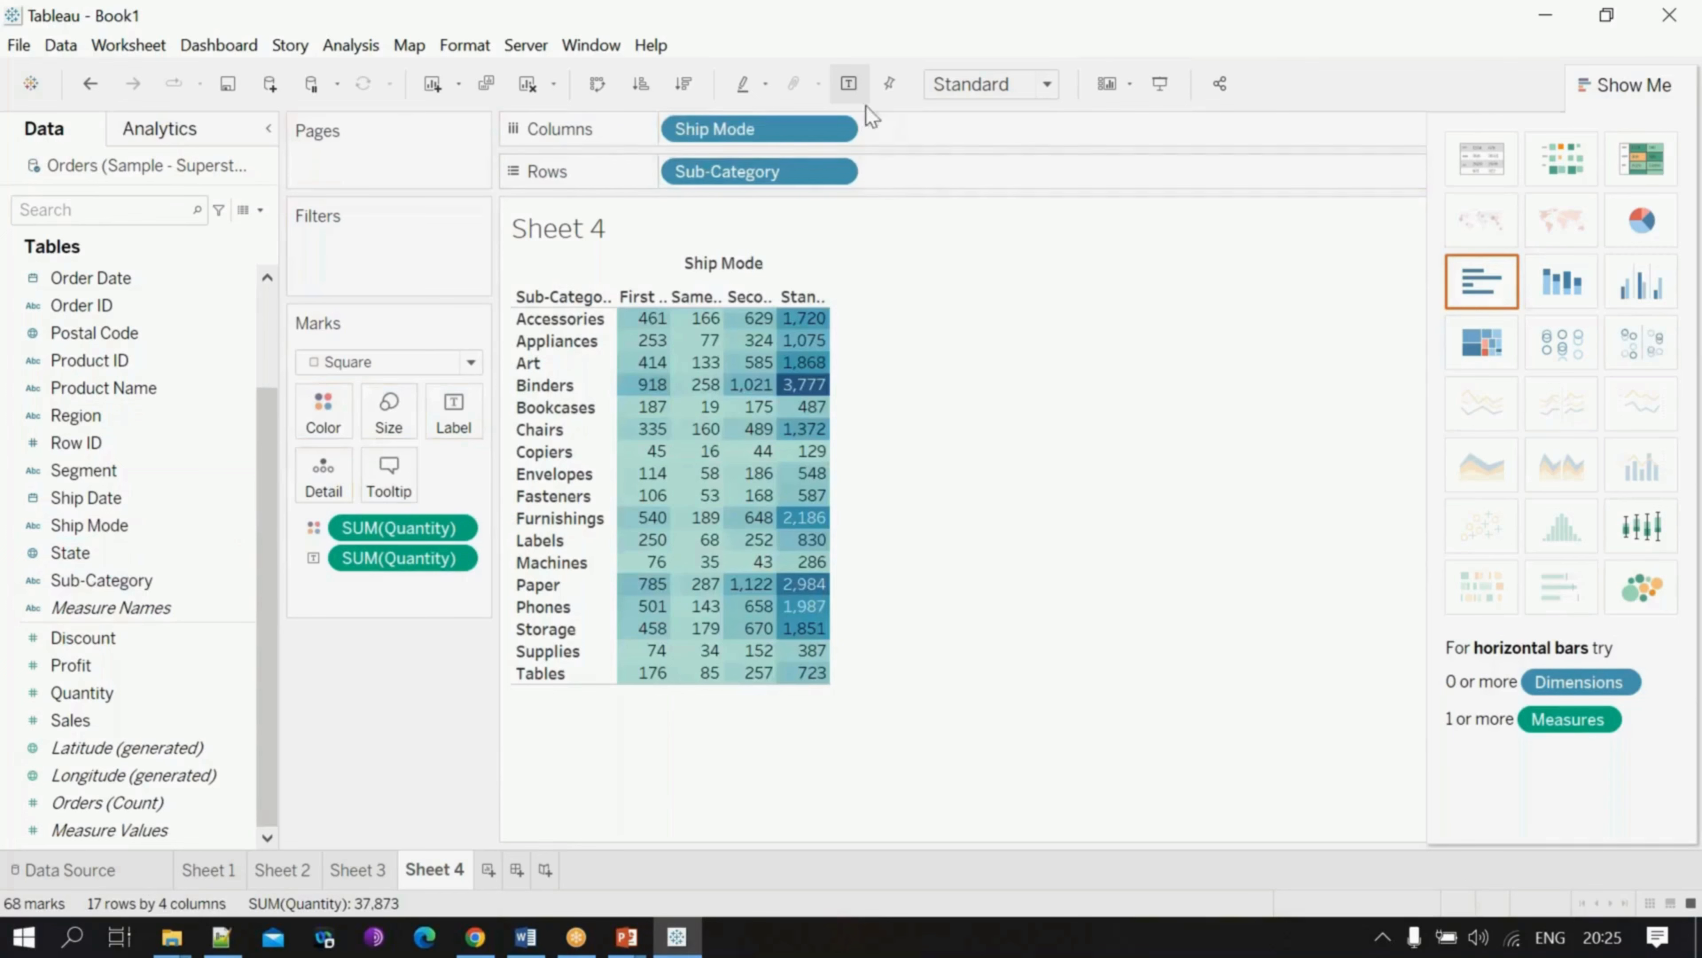
pyautogui.moveTo(763, 566)
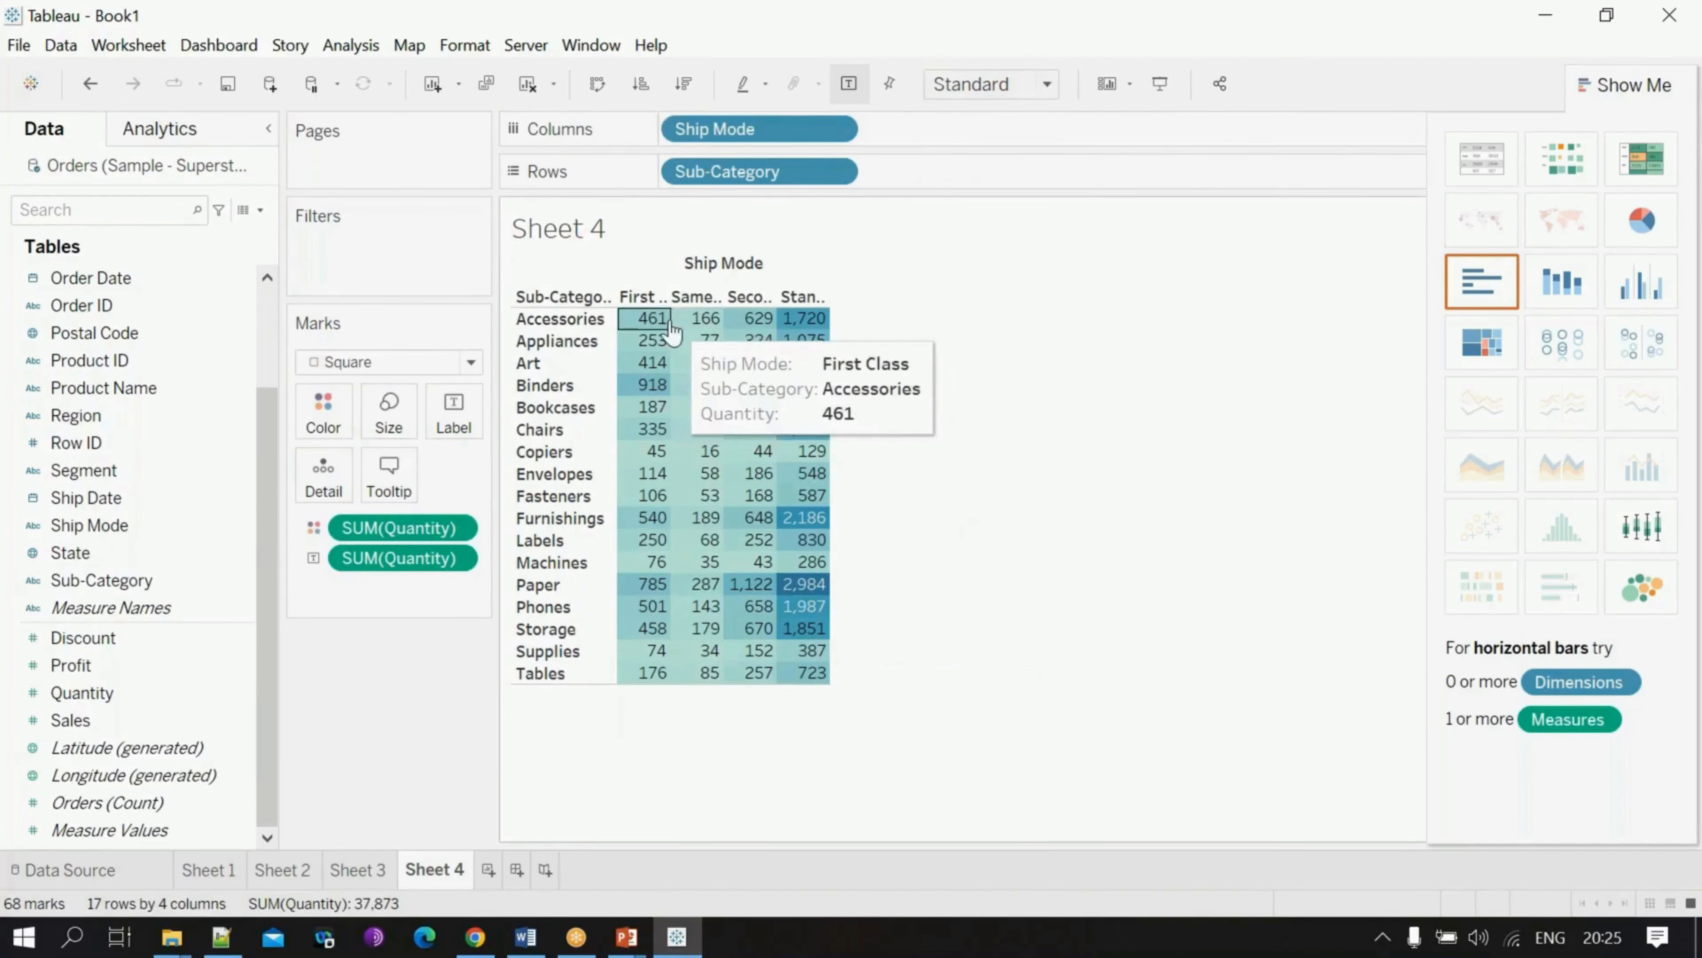
pyautogui.moveTo(673, 330)
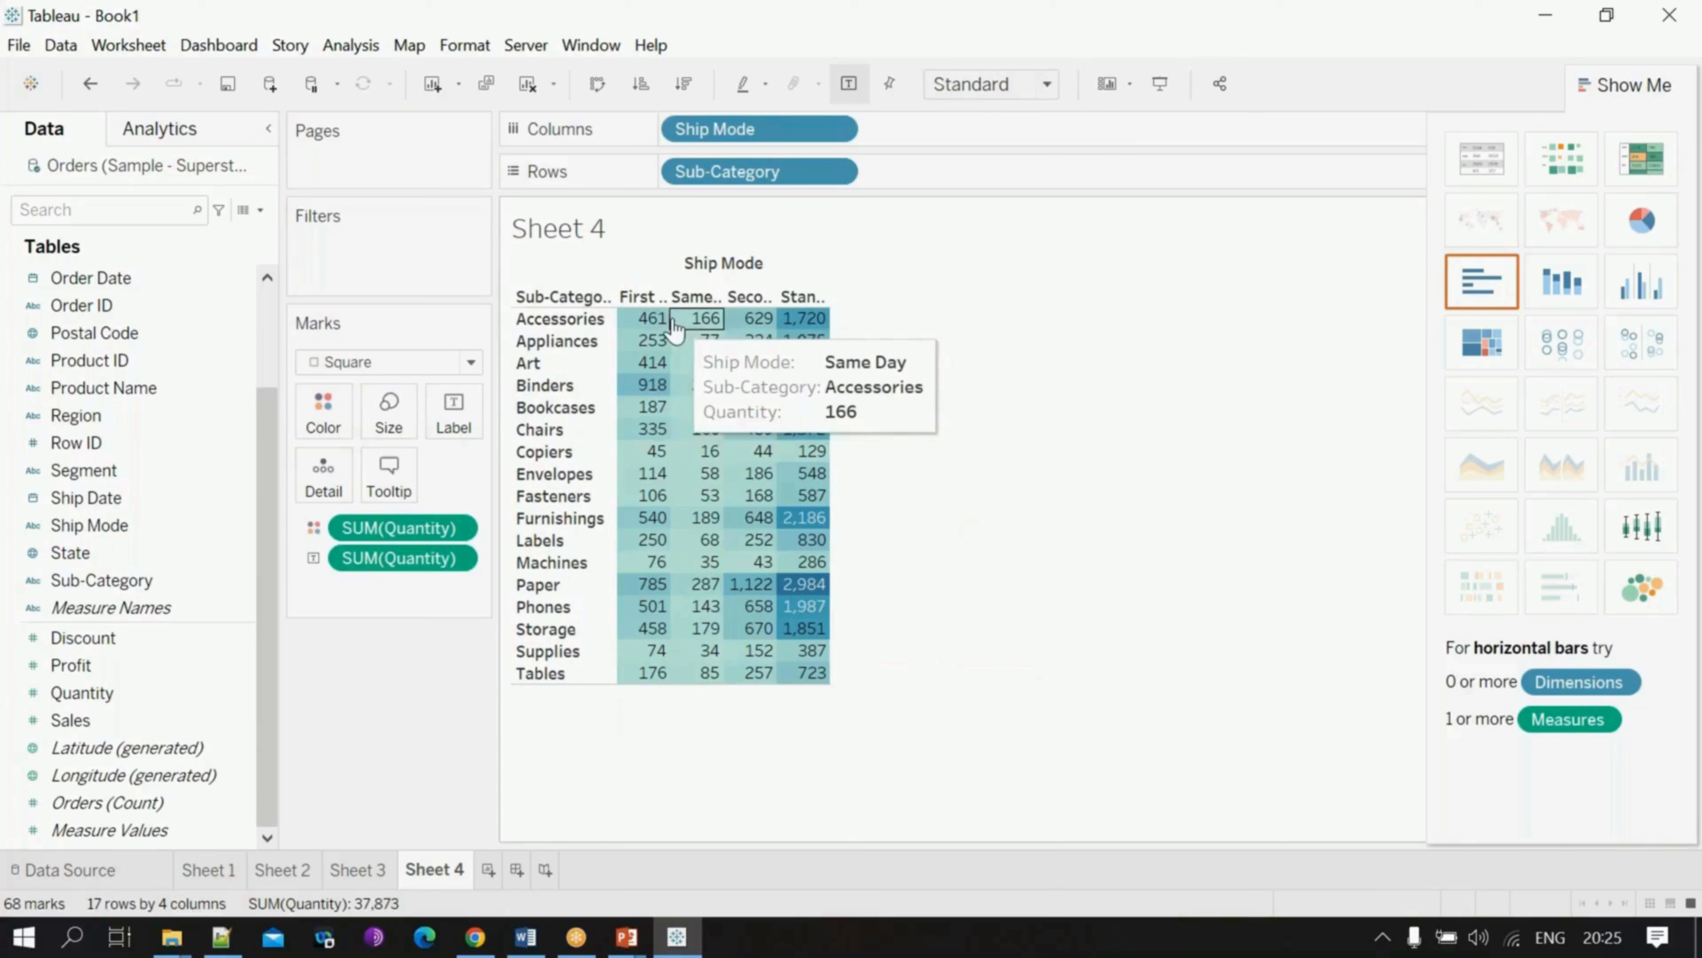
# Step: Set the highlight table to Fit Width and reveal the Quantity color legend by hiding the chart suggestions
pyautogui.click(1044, 86)
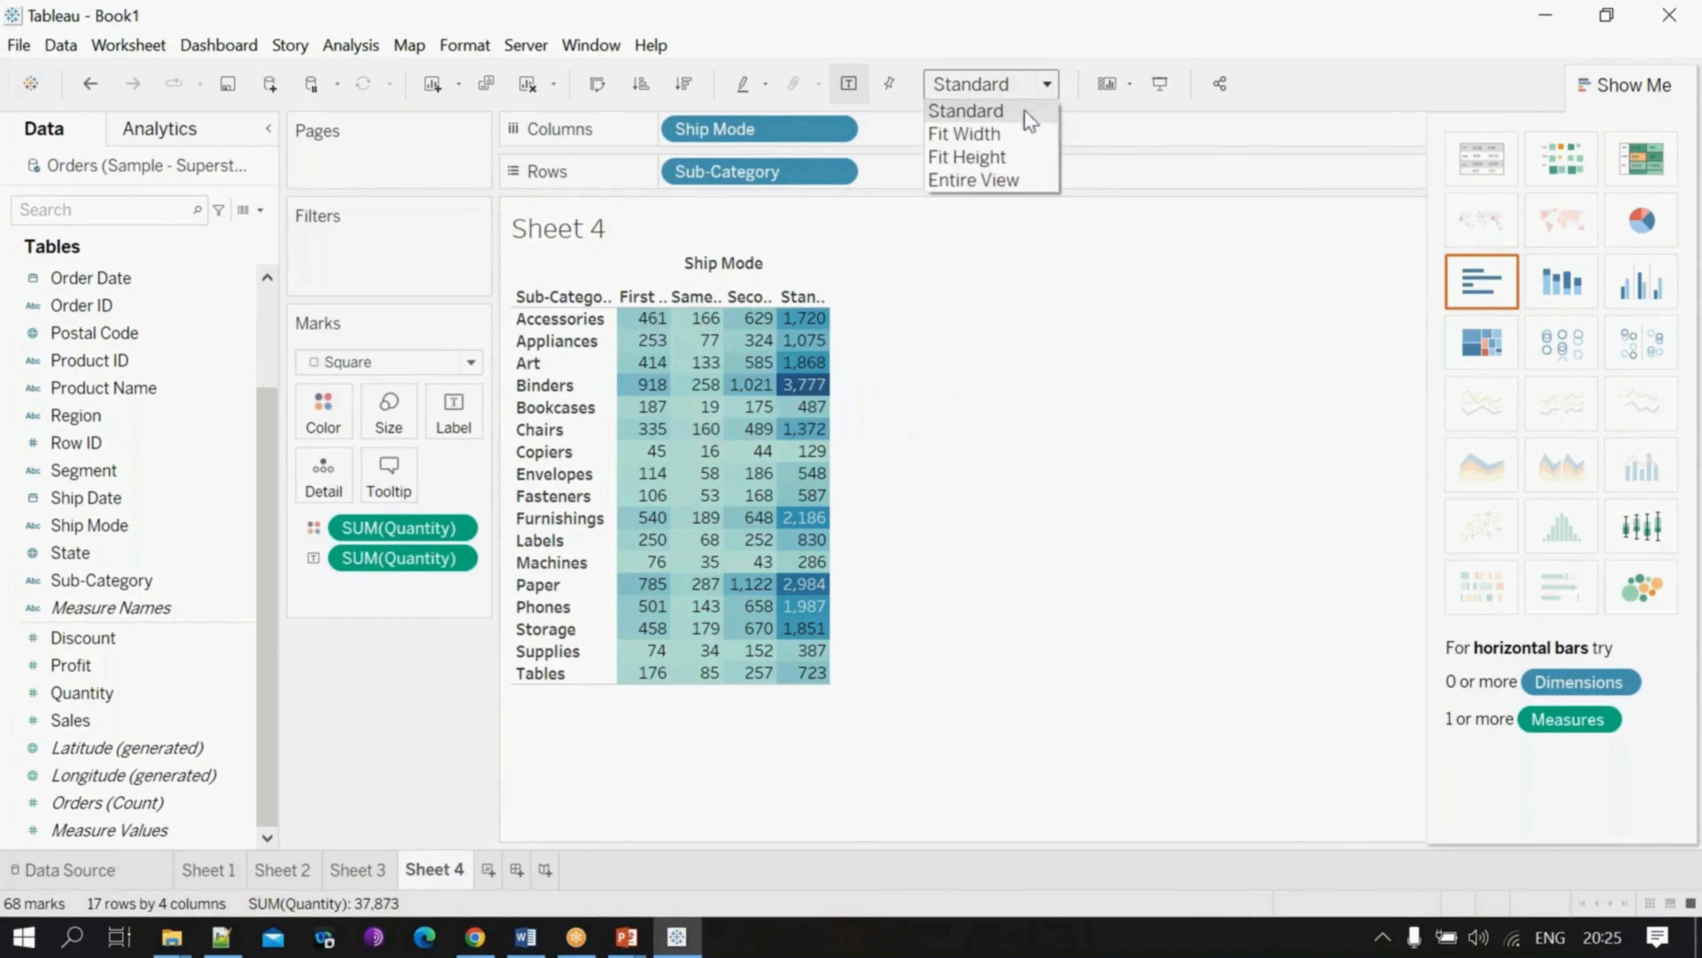
pyautogui.click(1024, 110)
pyautogui.click(1042, 86)
pyautogui.click(1018, 132)
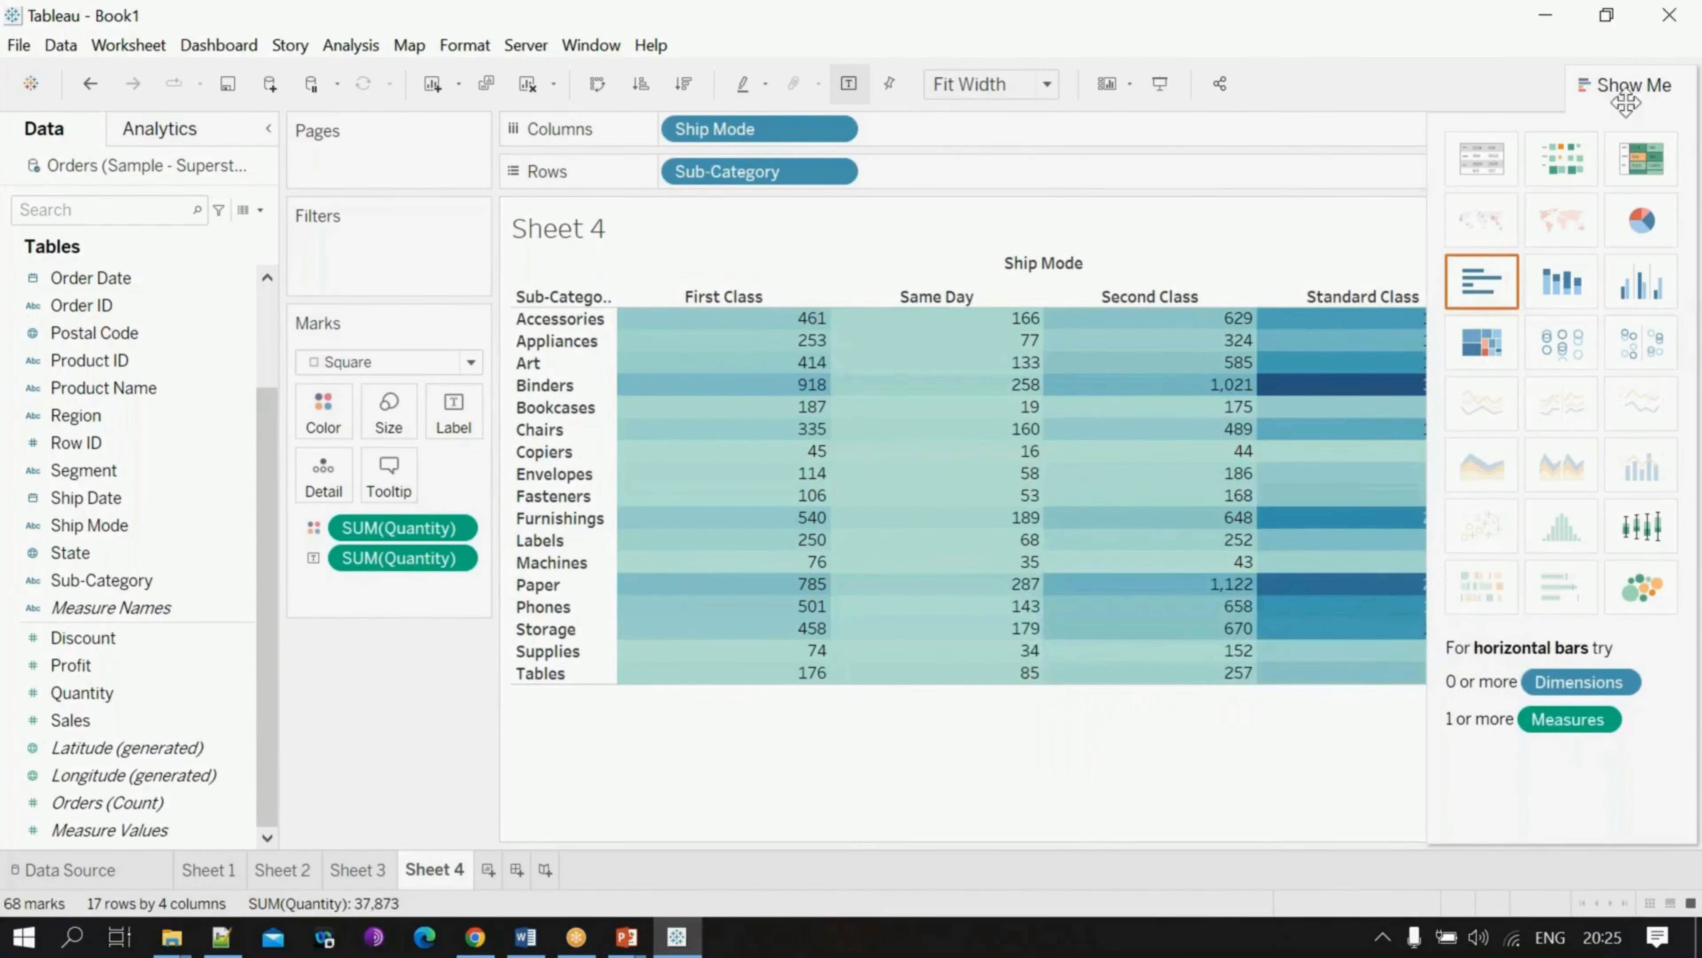
pyautogui.click(1625, 101)
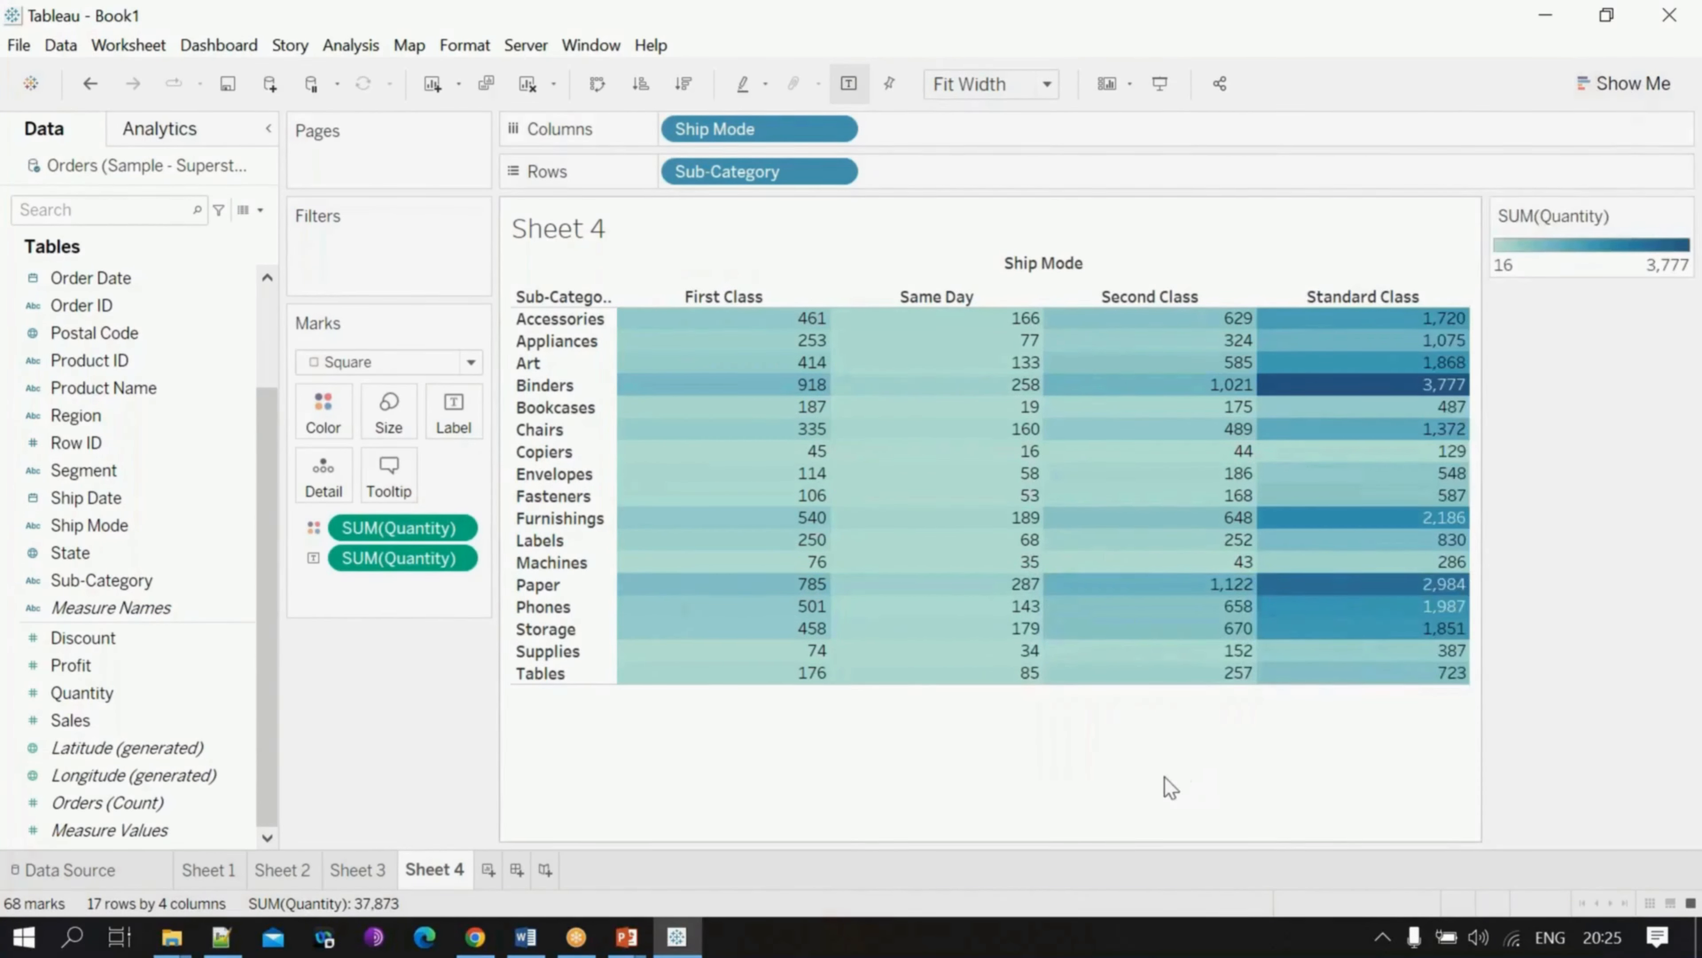
pyautogui.moveTo(1091, 351)
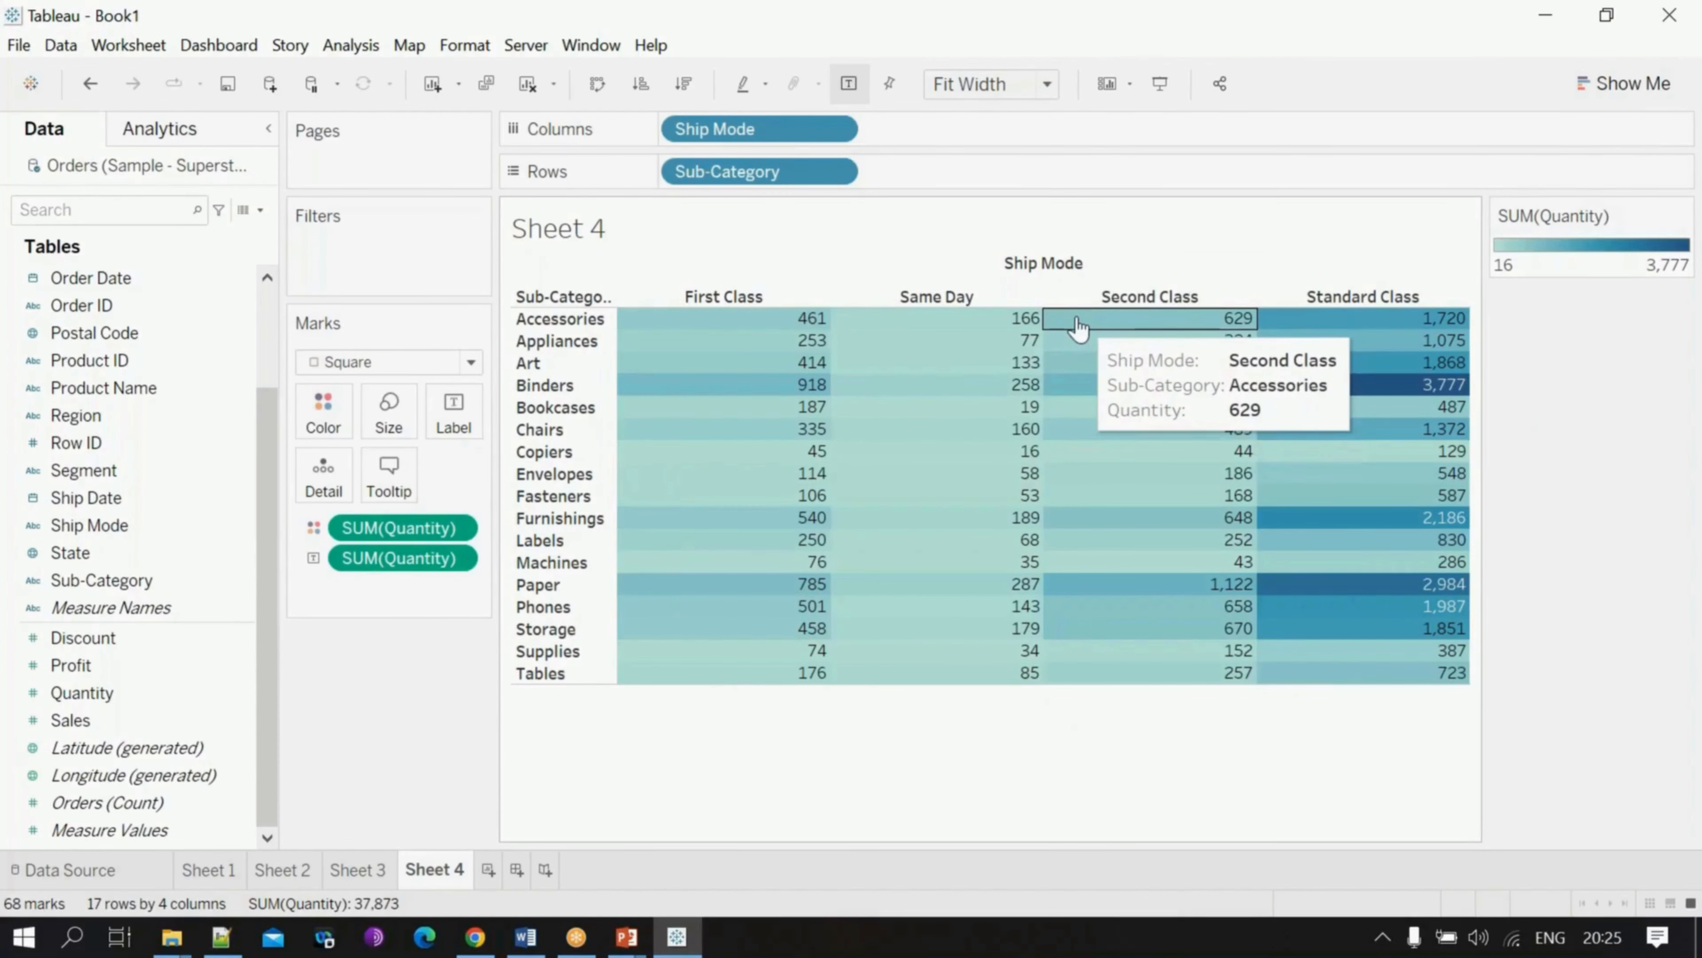
# Step: Review the finished charts on Sheet 1 through Sheet 4
pyautogui.click(354, 870)
pyautogui.click(416, 871)
pyautogui.click(362, 870)
pyautogui.click(294, 870)
pyautogui.click(194, 871)
pyautogui.click(280, 871)
pyautogui.click(376, 871)
pyautogui.click(448, 873)
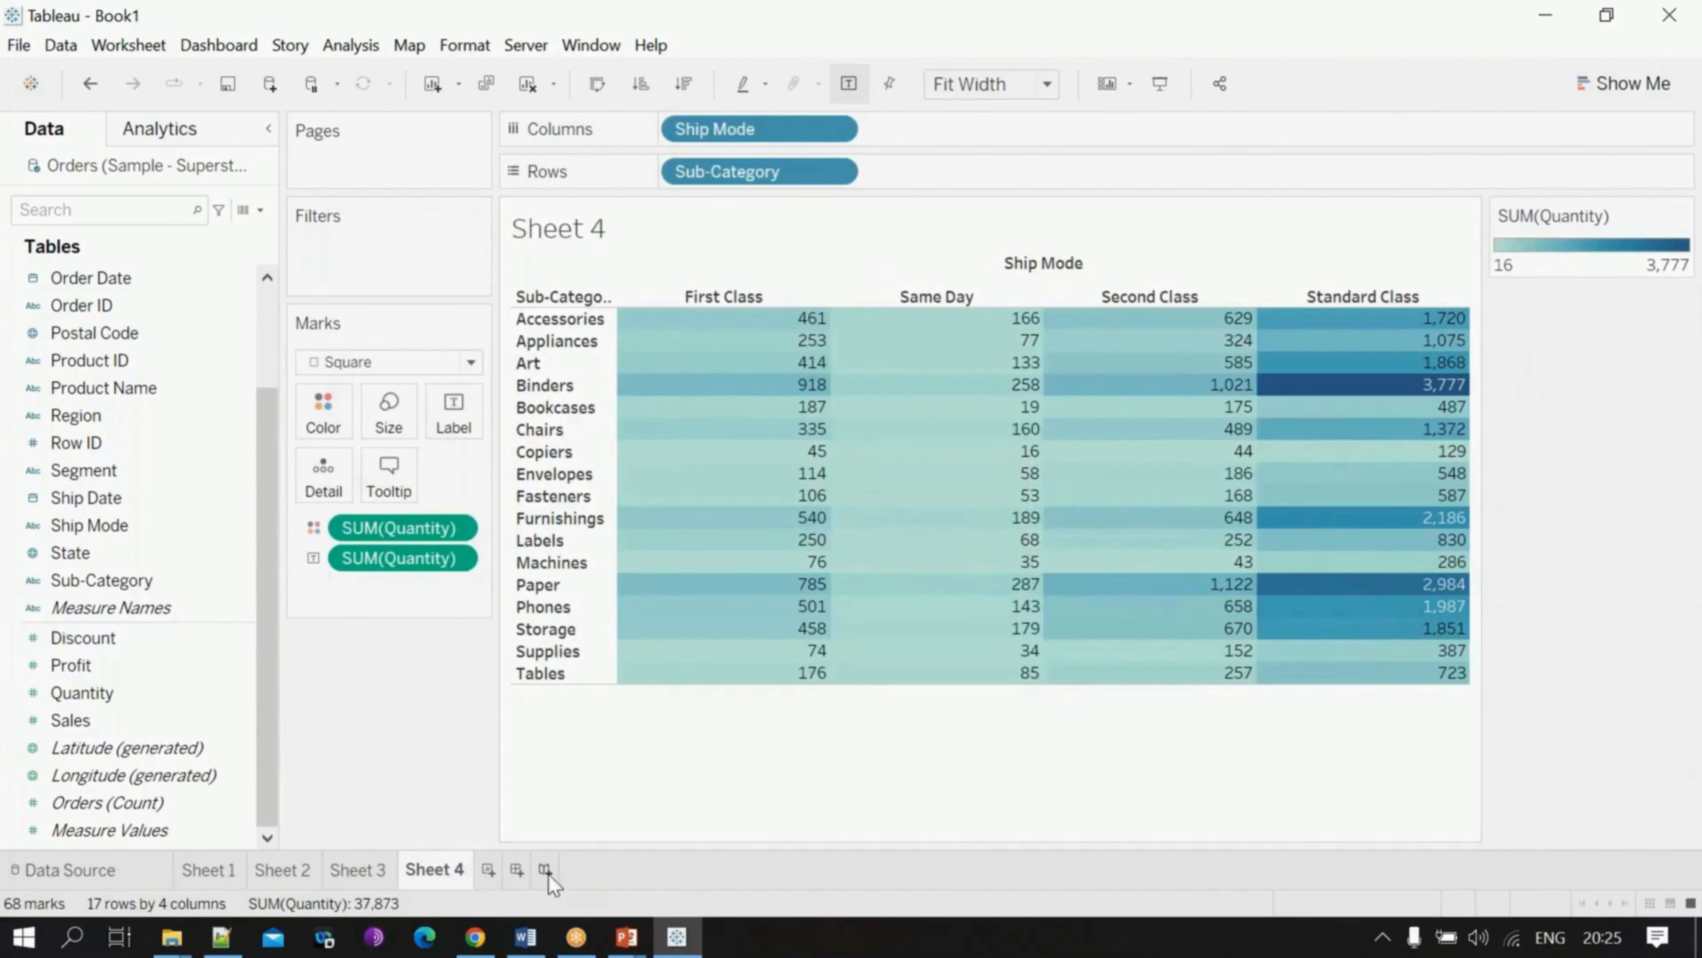
# Step: Create a dashboard with Sheet 1 and Sheet 2 side by side, Sheet 3 below Sheet 1 and Sheet 4 below Sheet 2
pyautogui.click(517, 870)
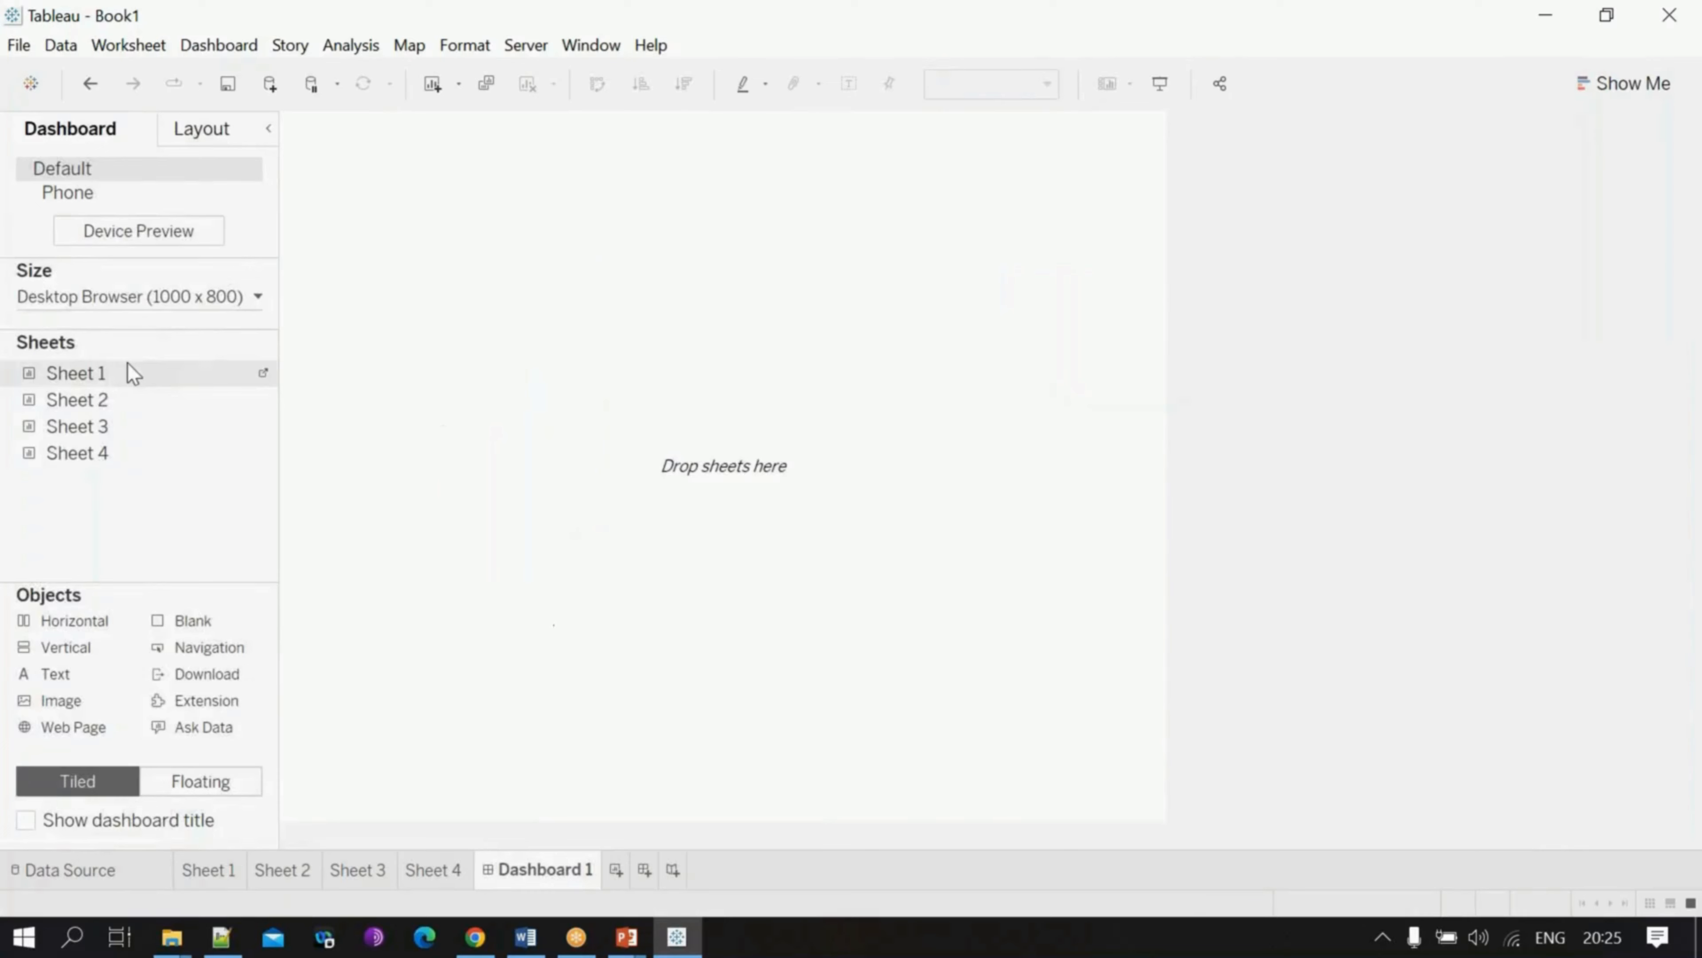
pyautogui.moveTo(127, 370); pyautogui.dragTo(444, 236)
pyautogui.doubleClick(244, 367)
pyautogui.moveTo(132, 400); pyautogui.dragTo(938, 448)
pyautogui.moveTo(115, 429); pyautogui.dragTo(530, 707)
pyautogui.moveTo(37, 448); pyautogui.dragTo(884, 642)
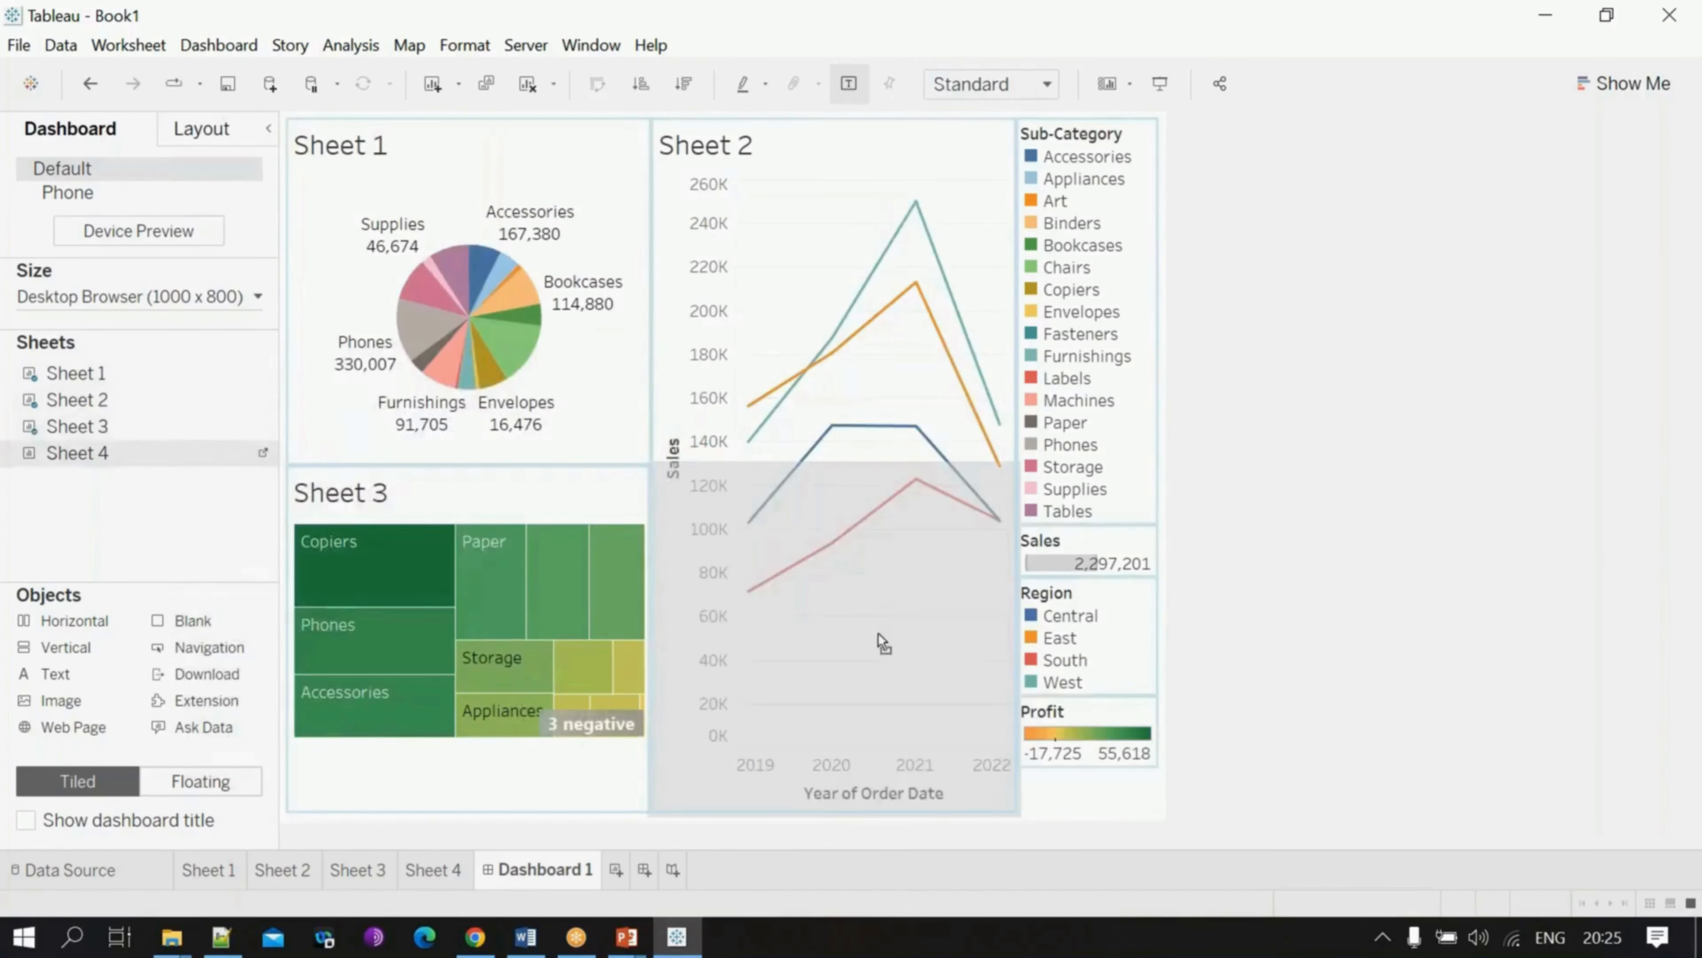
pyautogui.moveTo(1260, 412); pyautogui.dragTo(1101, 412)
# Step: Remove the Sub-Category, Region and Sales legends from the dashboard
pyautogui.click(1132, 141)
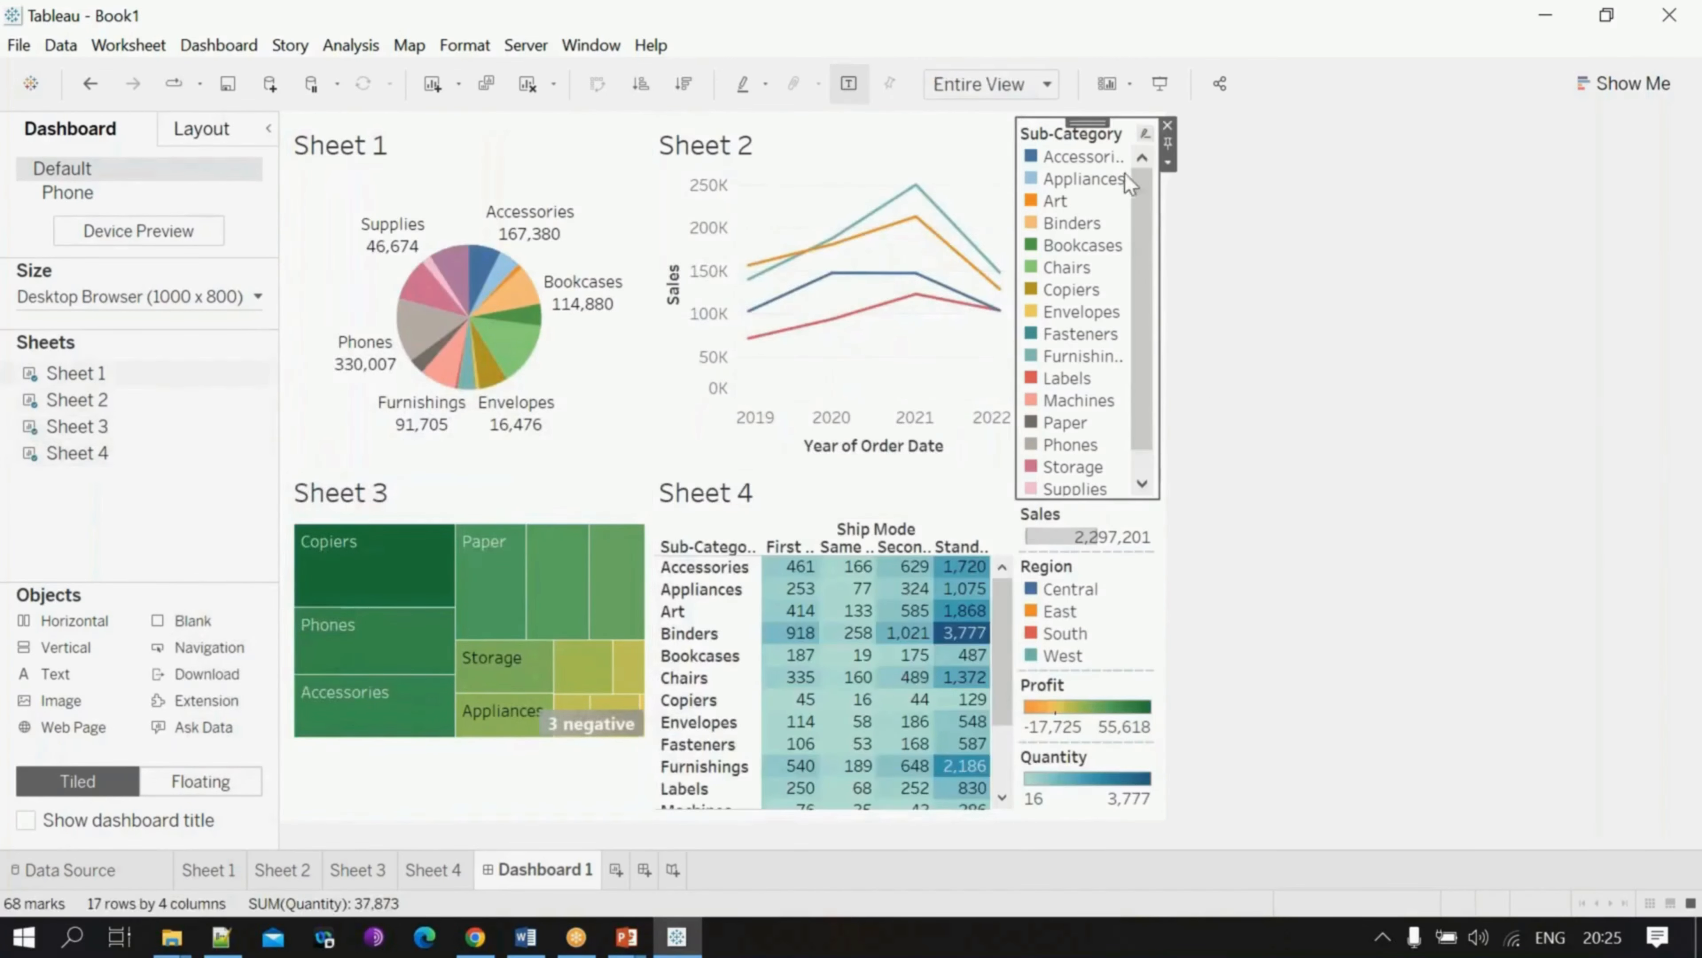
pyautogui.click(1167, 126)
pyautogui.click(1064, 184)
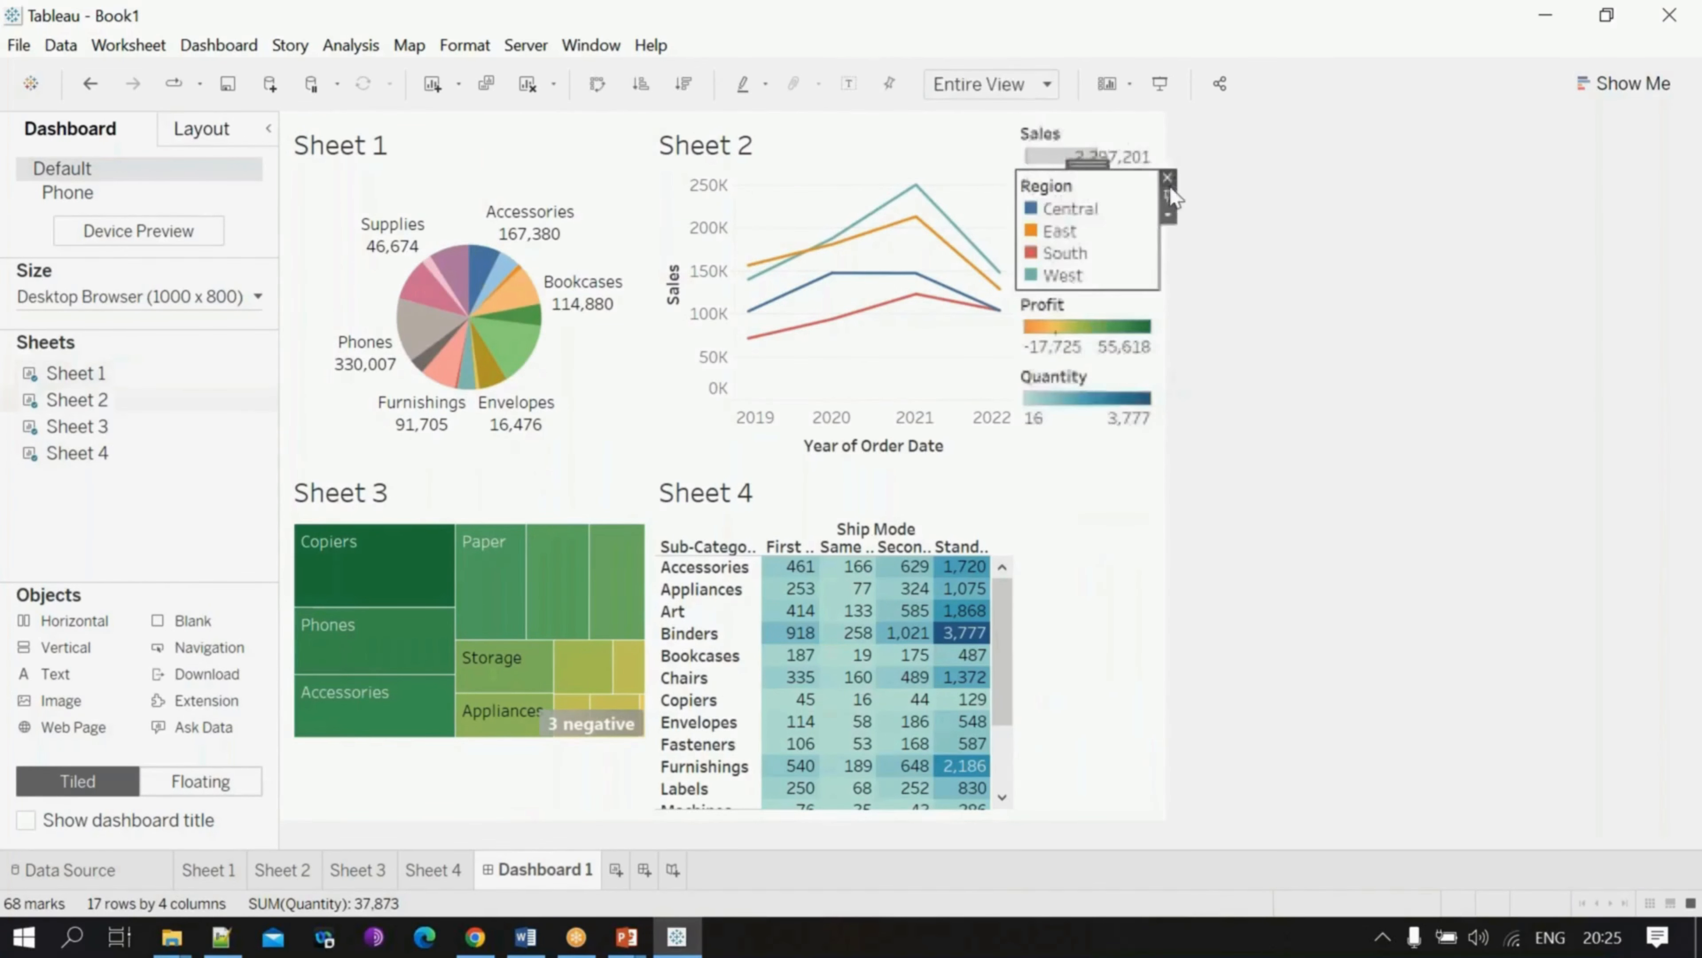
pyautogui.click(1172, 185)
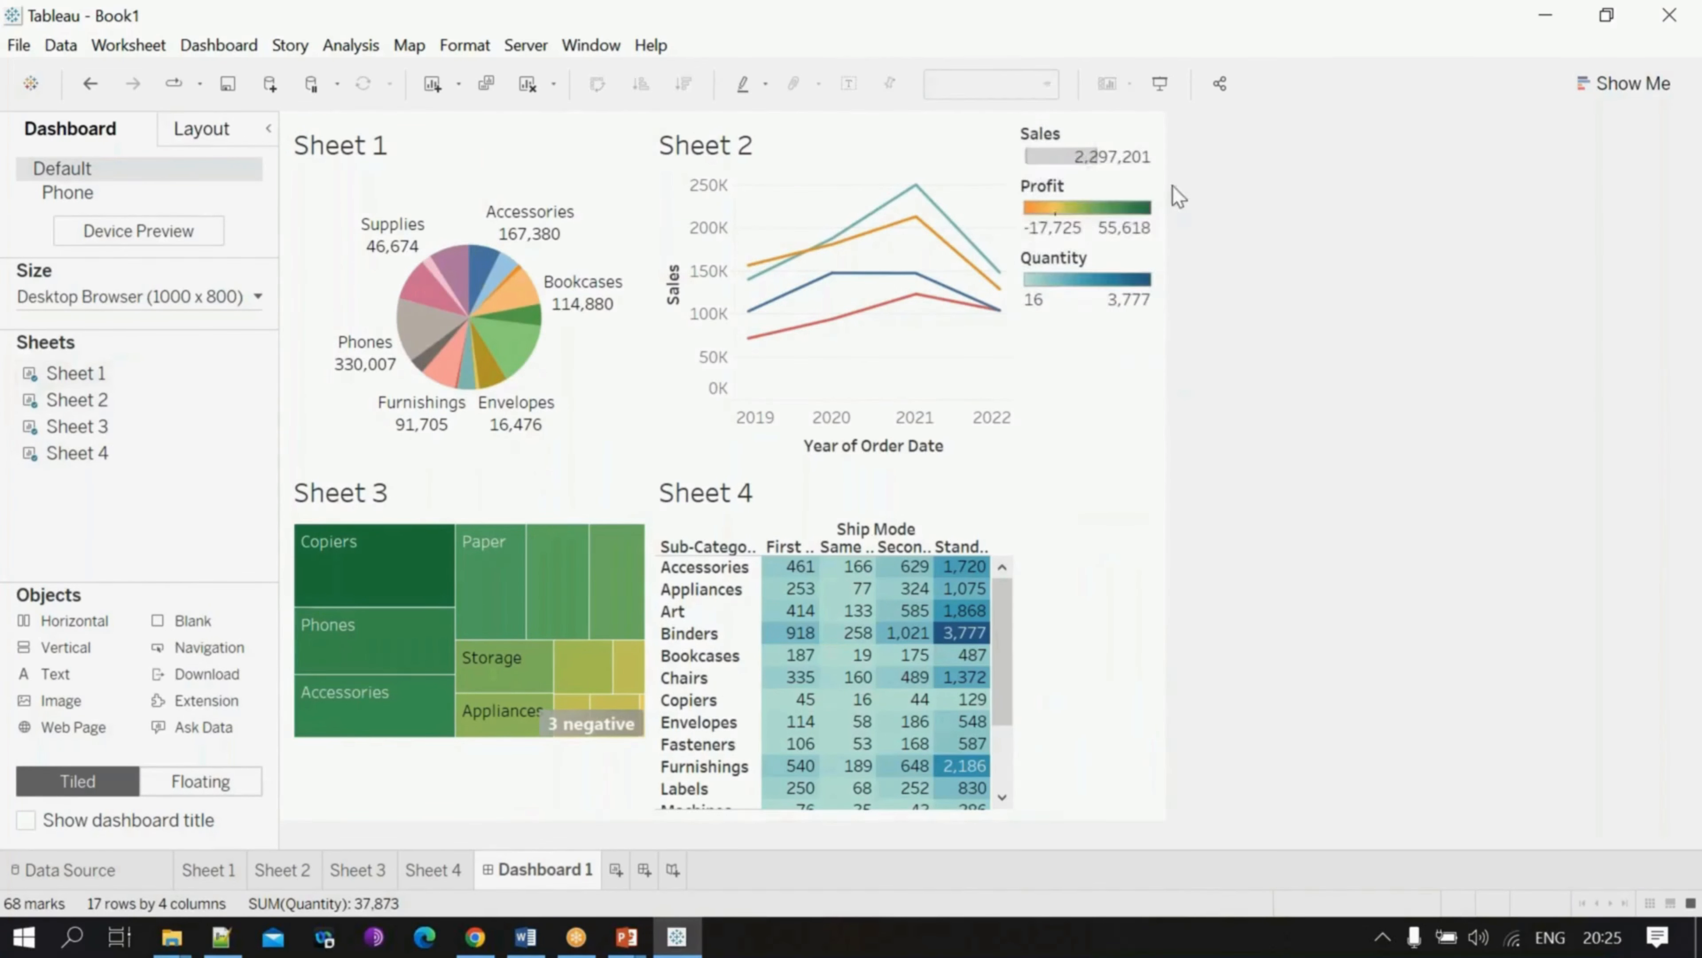
pyautogui.click(1110, 159)
pyautogui.click(1172, 143)
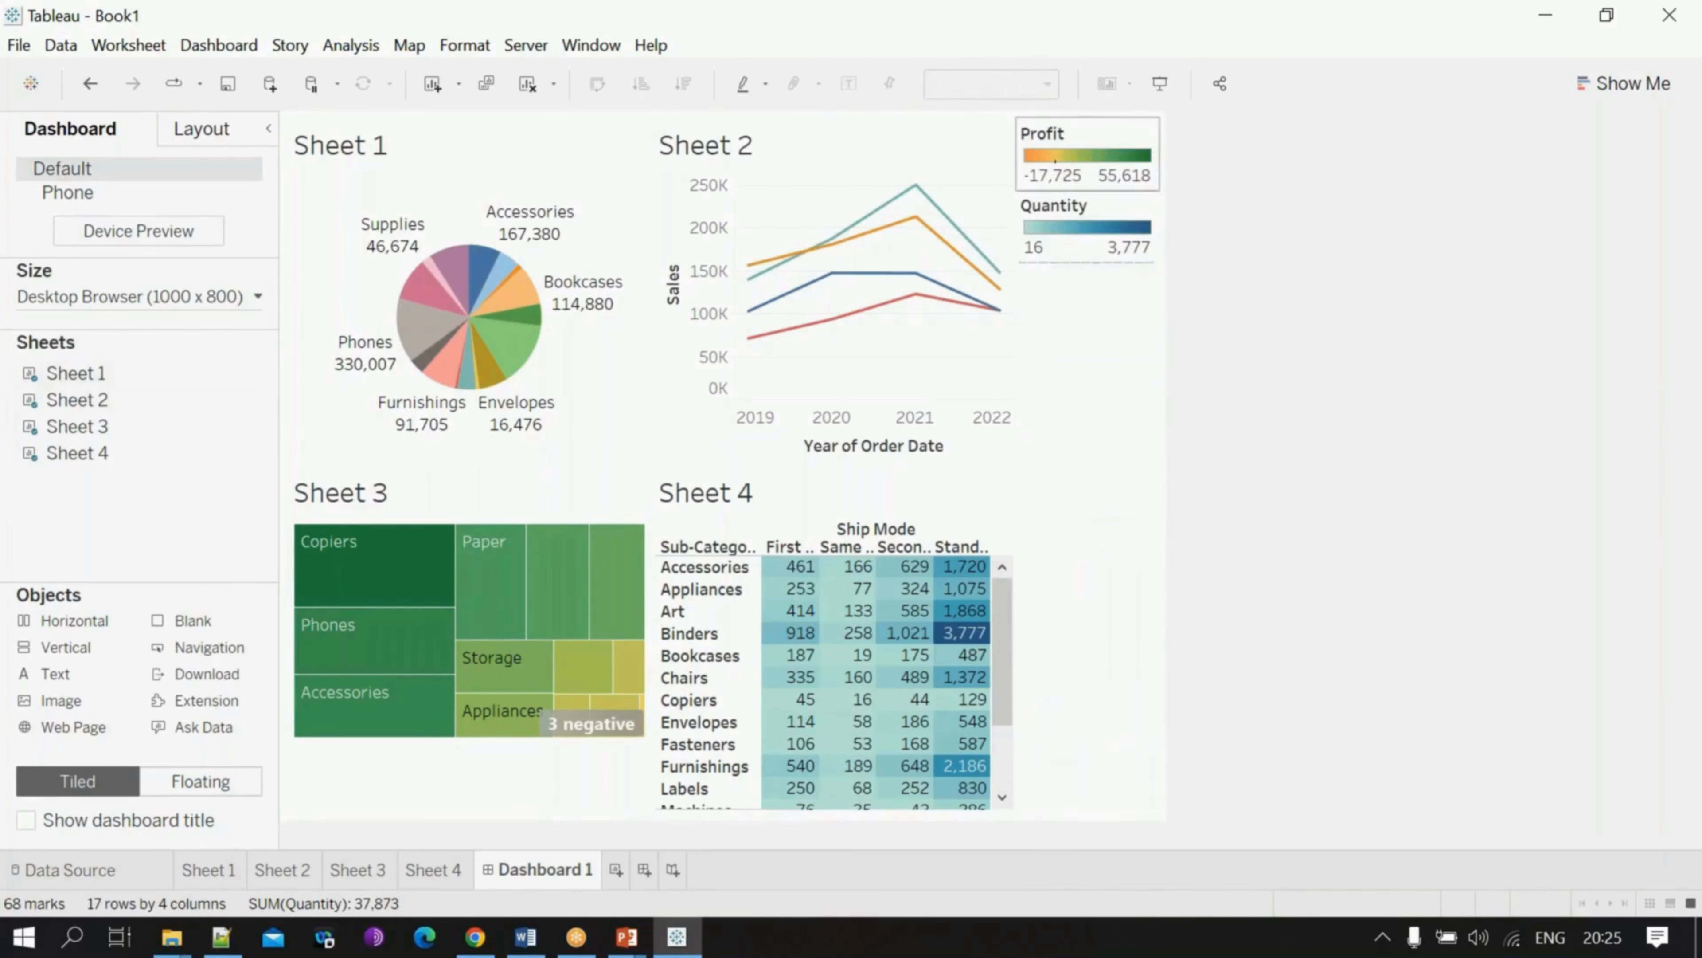
# Step: Remove the Profit legend and delete the layout container holding the Quantity legend from the dashboard
pyautogui.click(1105, 160)
pyautogui.click(1177, 144)
pyautogui.click(1136, 195)
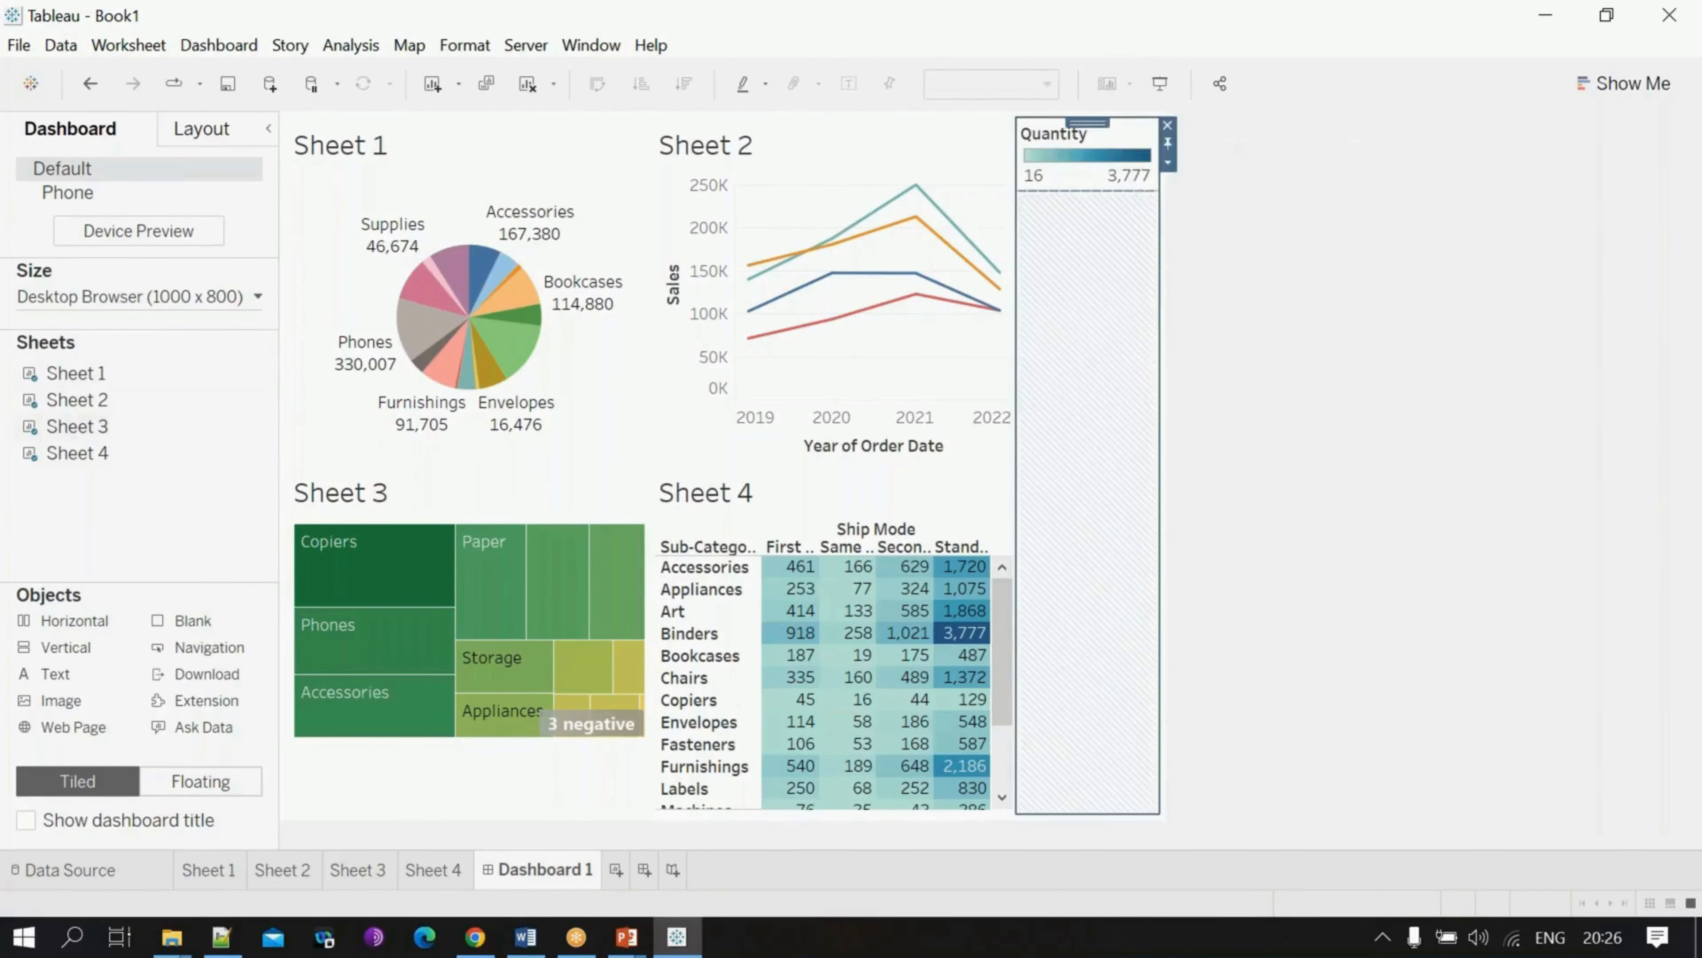
pyautogui.click(1168, 126)
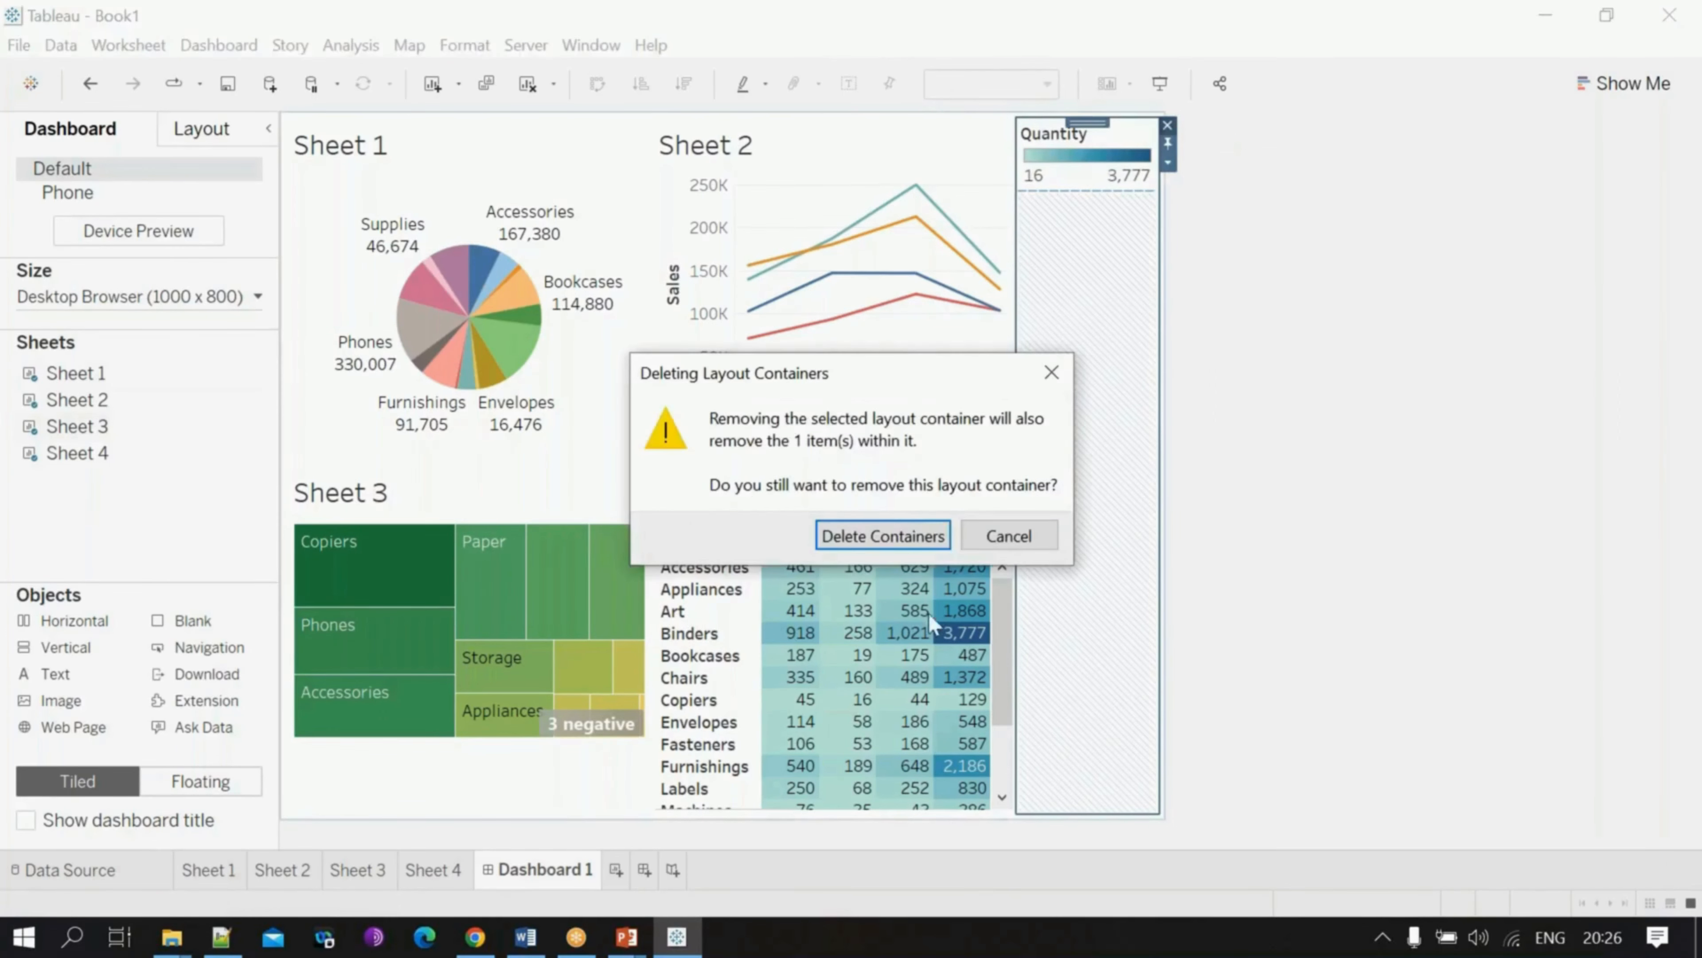
pyautogui.click(902, 535)
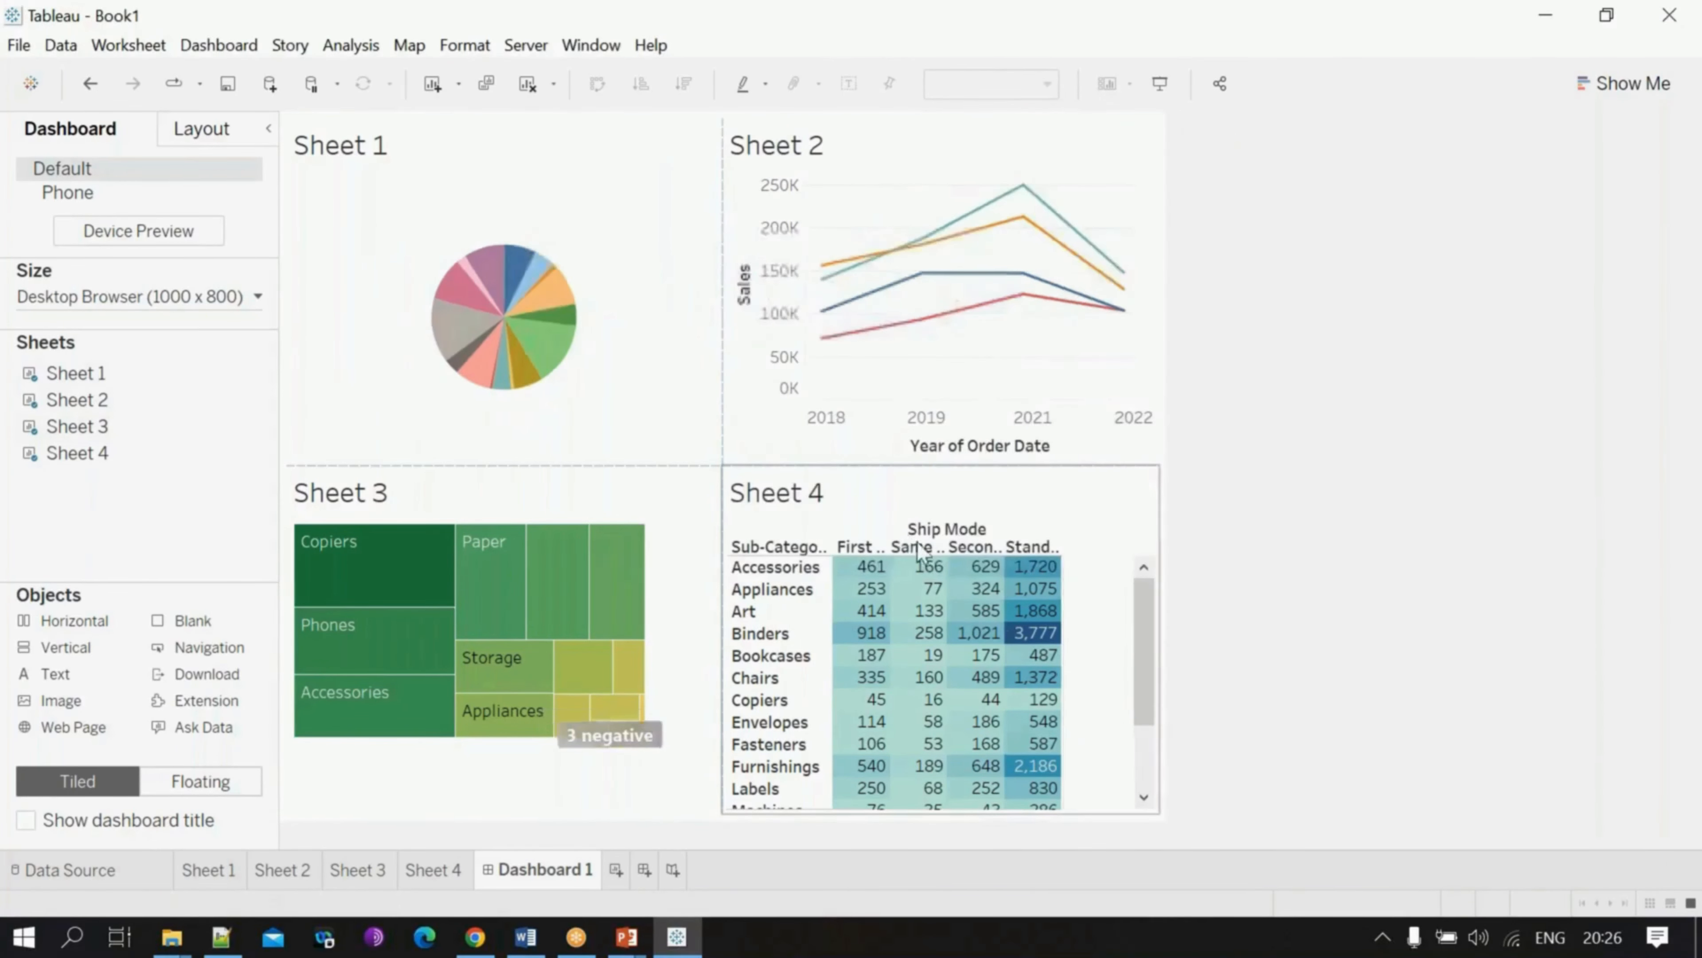
# Step: Change the dashboard size from a fixed size to Automatic
pyautogui.click(103, 301)
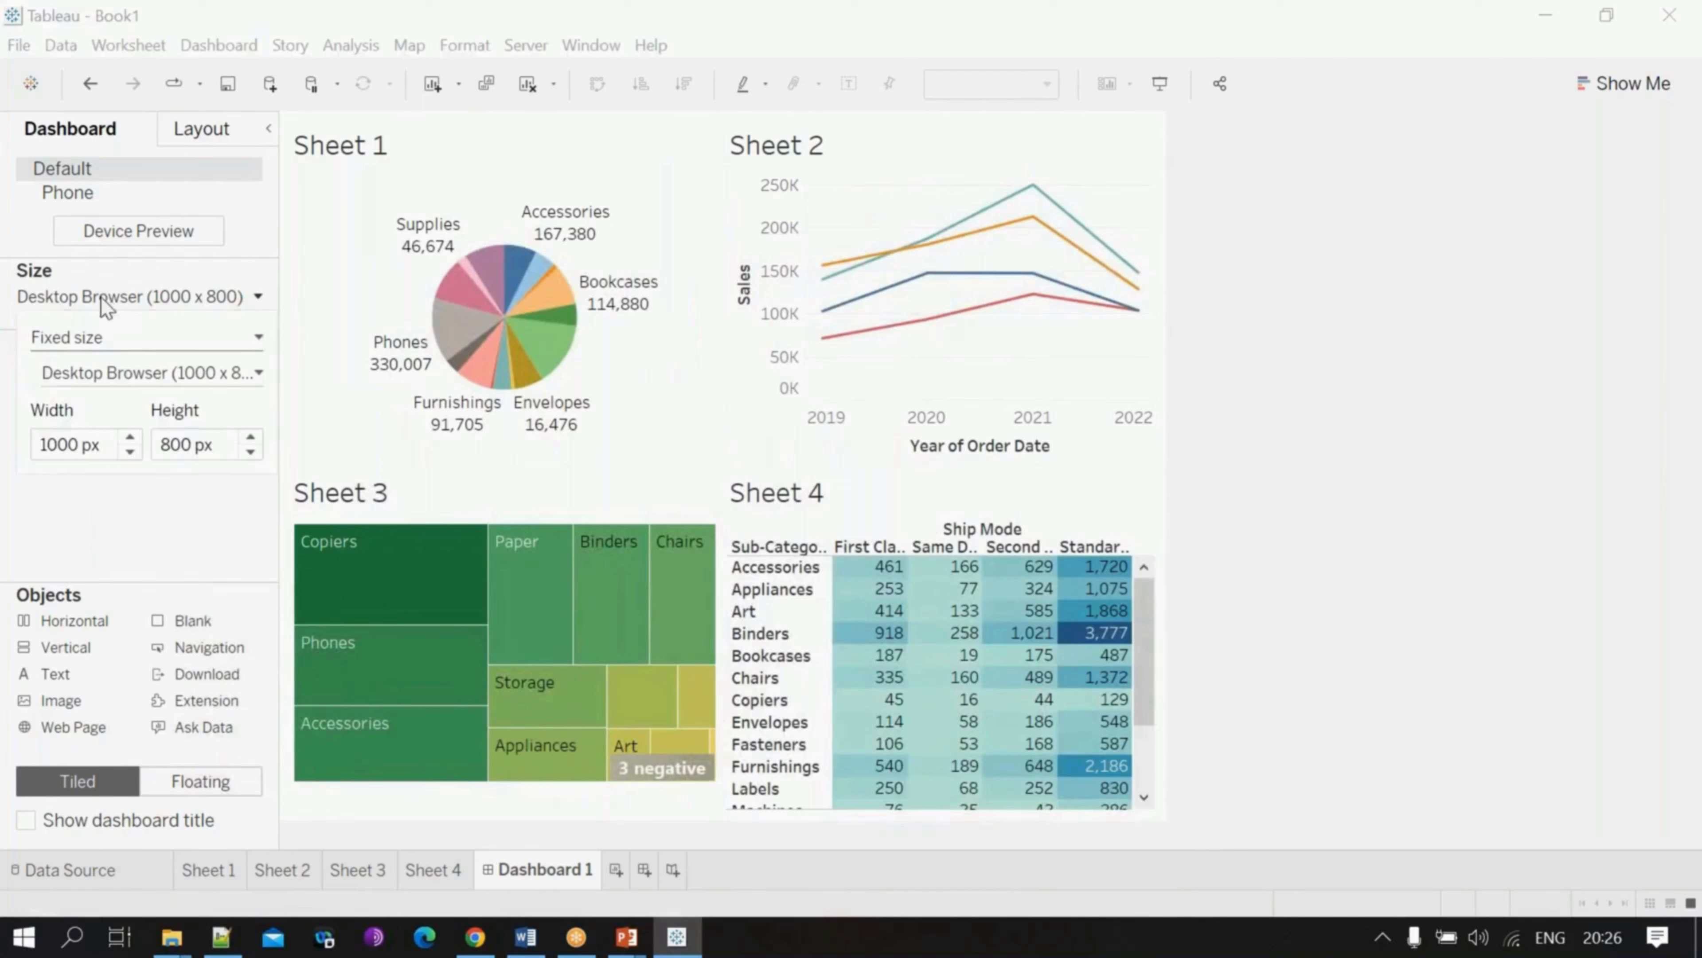
pyautogui.click(106, 336)
pyautogui.click(102, 381)
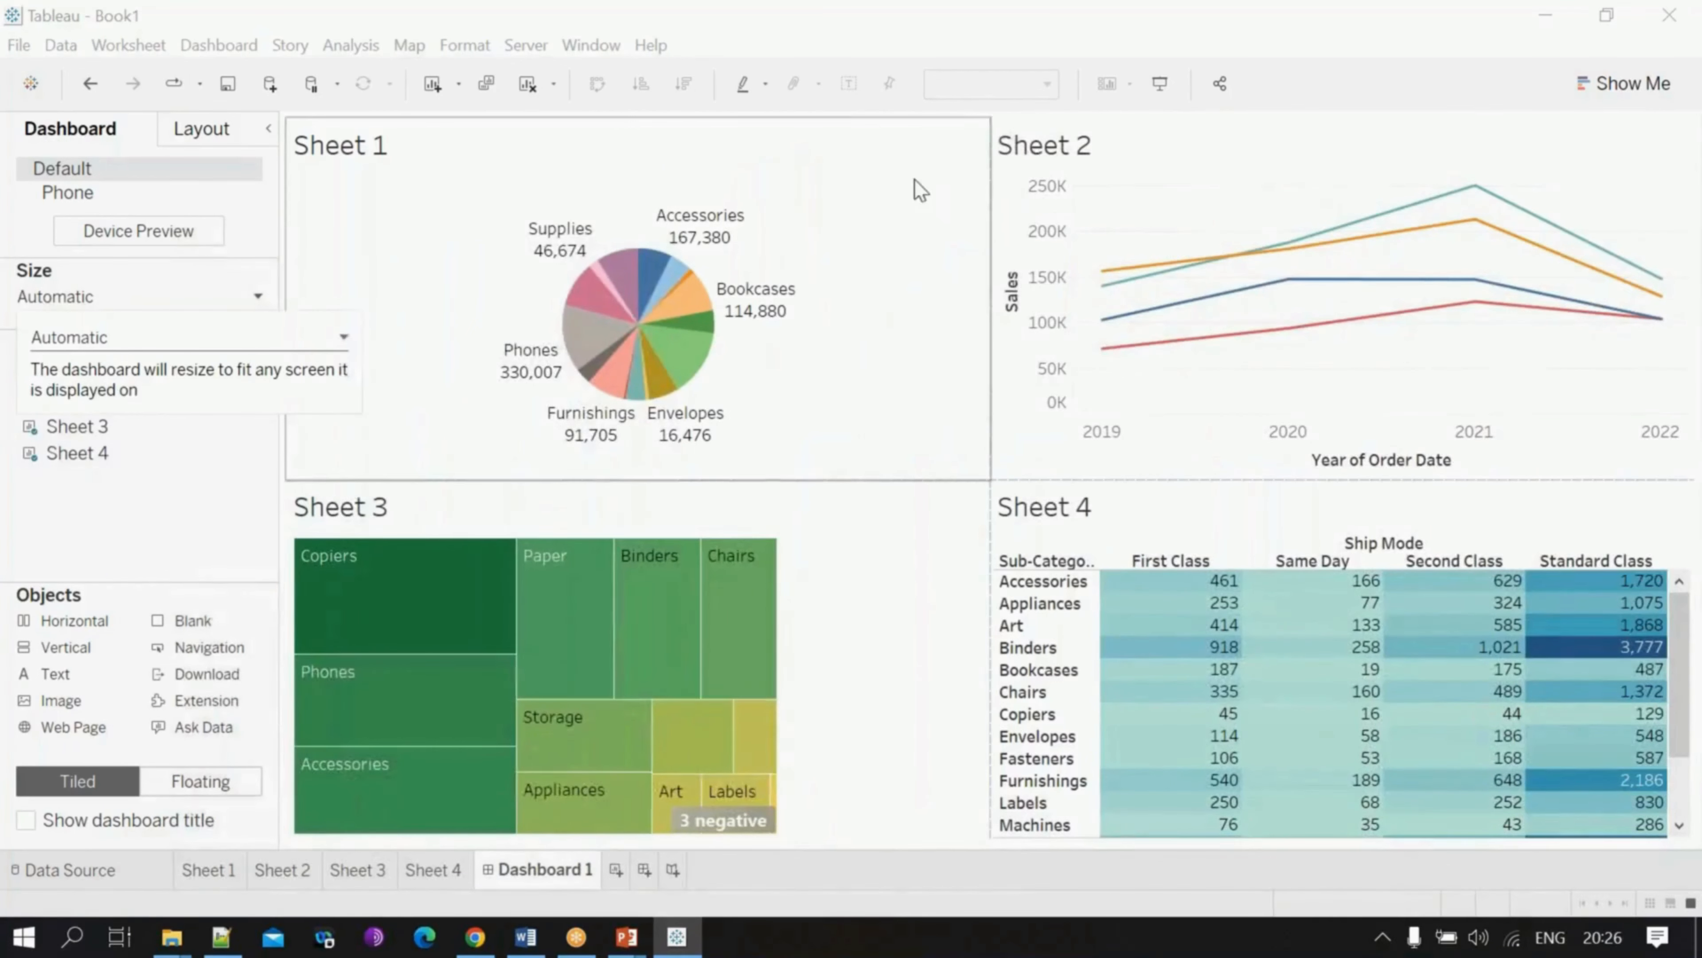
# Step: Hide the titles of Sheet 1, Sheet 2, Sheet 3 and Sheet 4 on the dashboard
pyautogui.click(379, 168)
pyautogui.rightClick(379, 167)
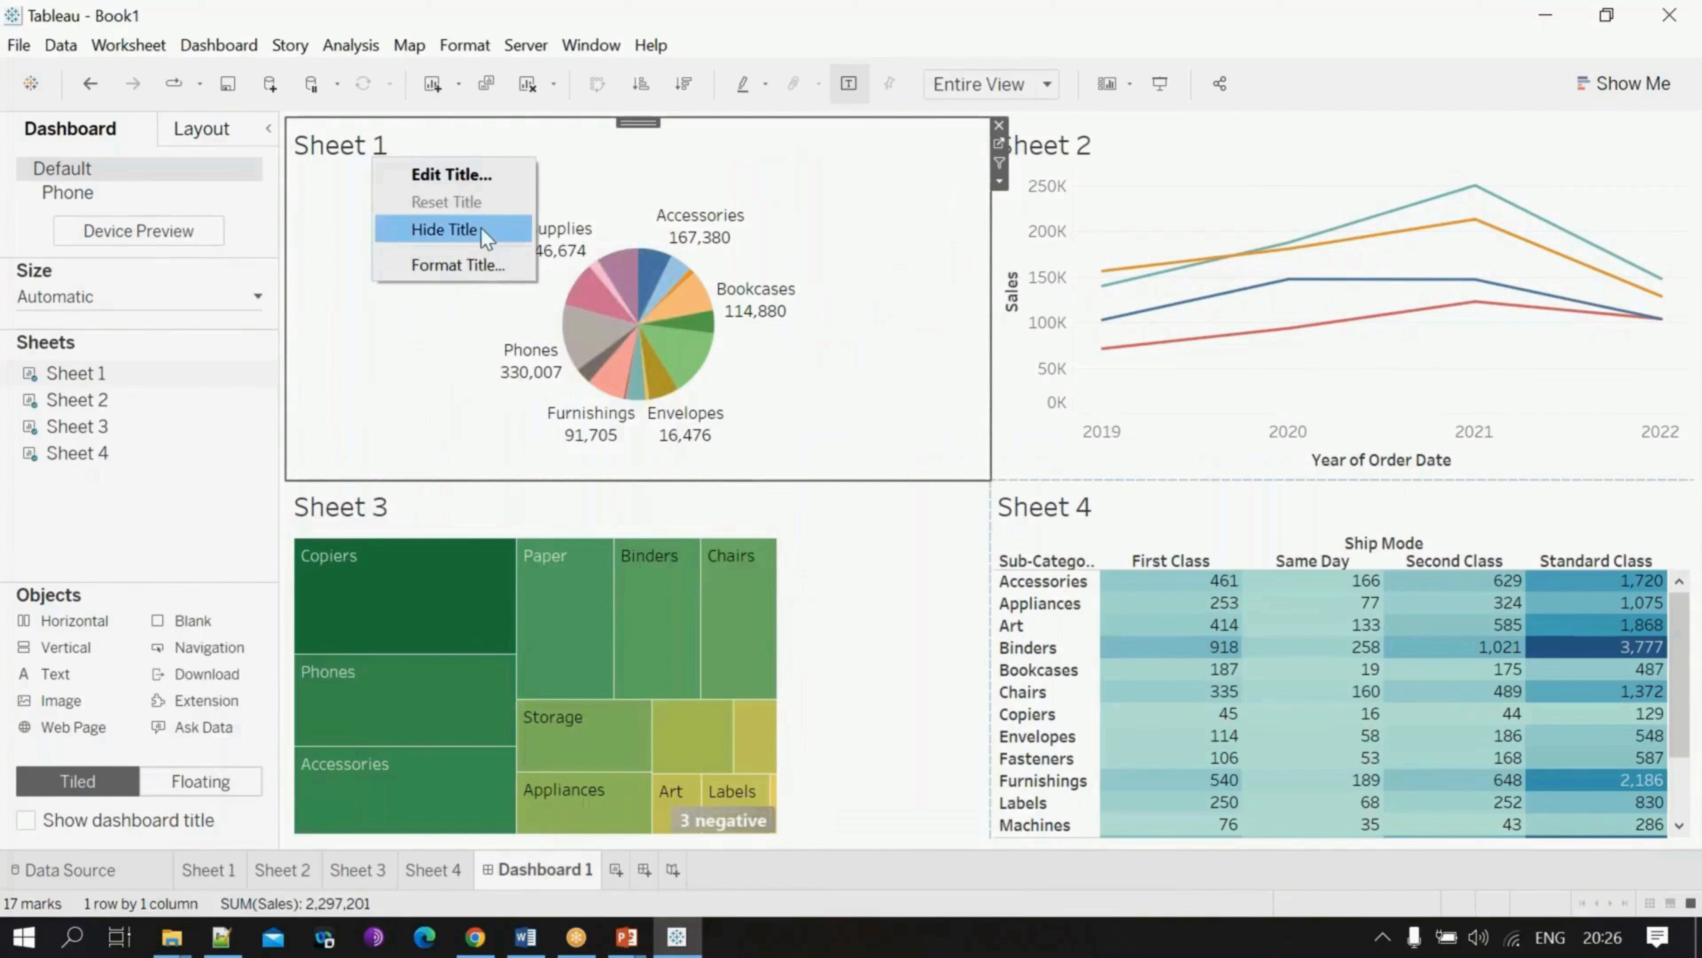
pyautogui.click(432, 229)
pyautogui.click(1116, 149)
pyautogui.rightClick(1115, 149)
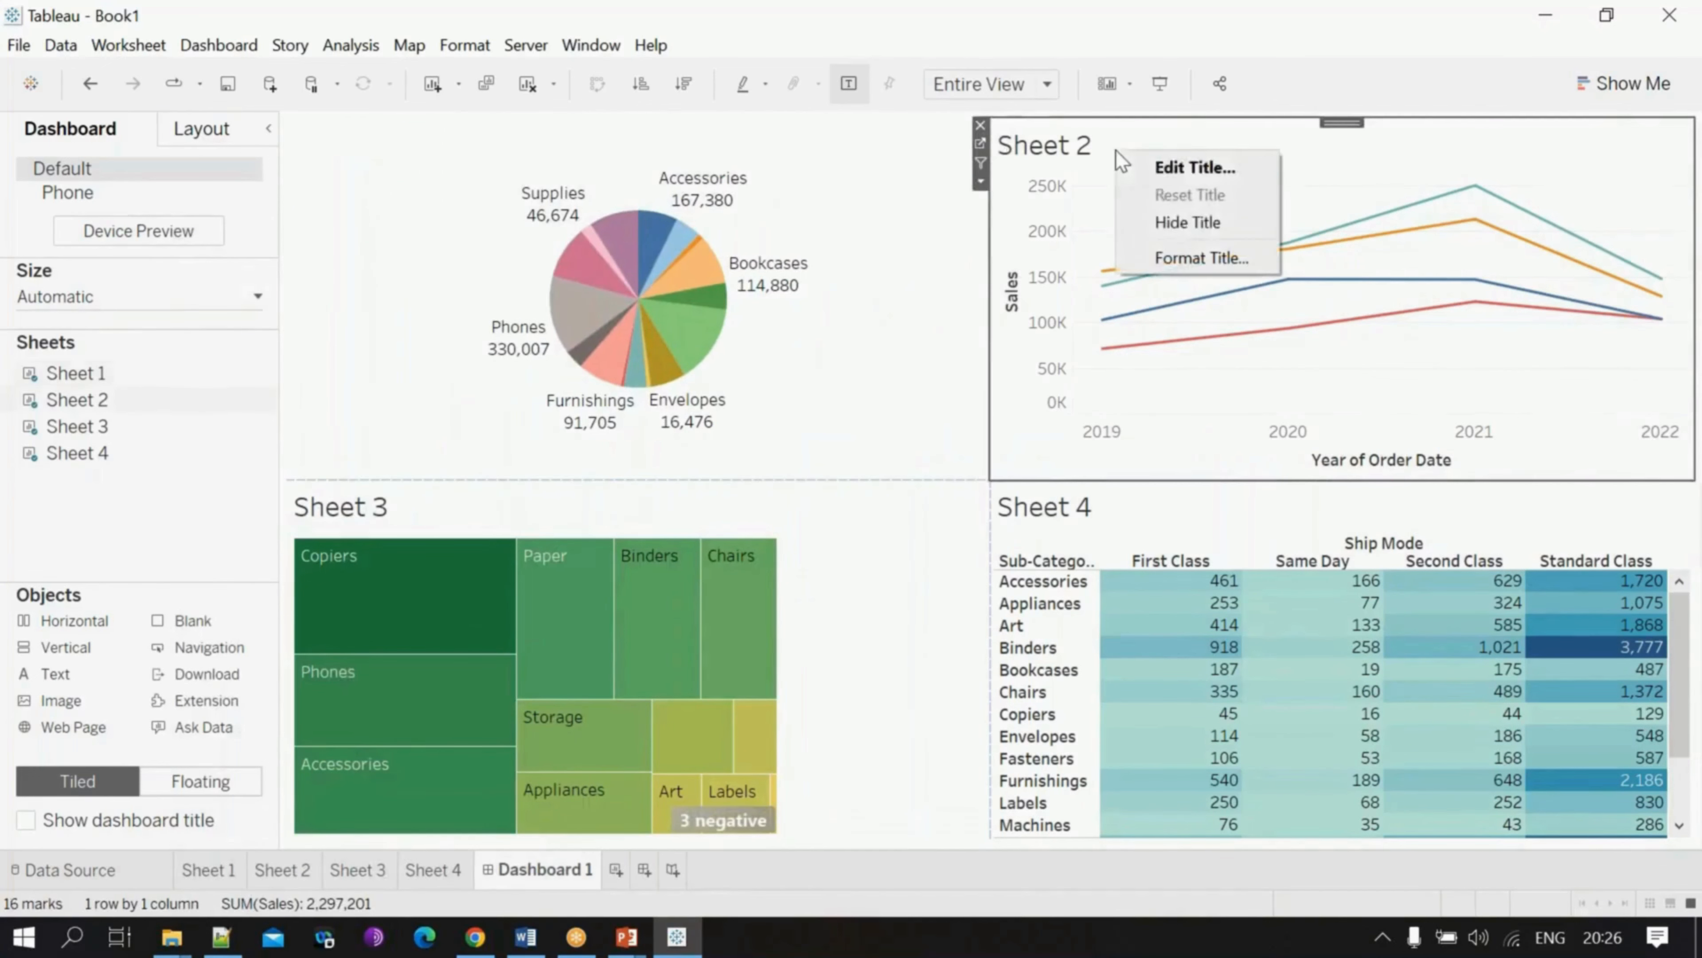
pyautogui.click(1190, 226)
pyautogui.rightClick(388, 500)
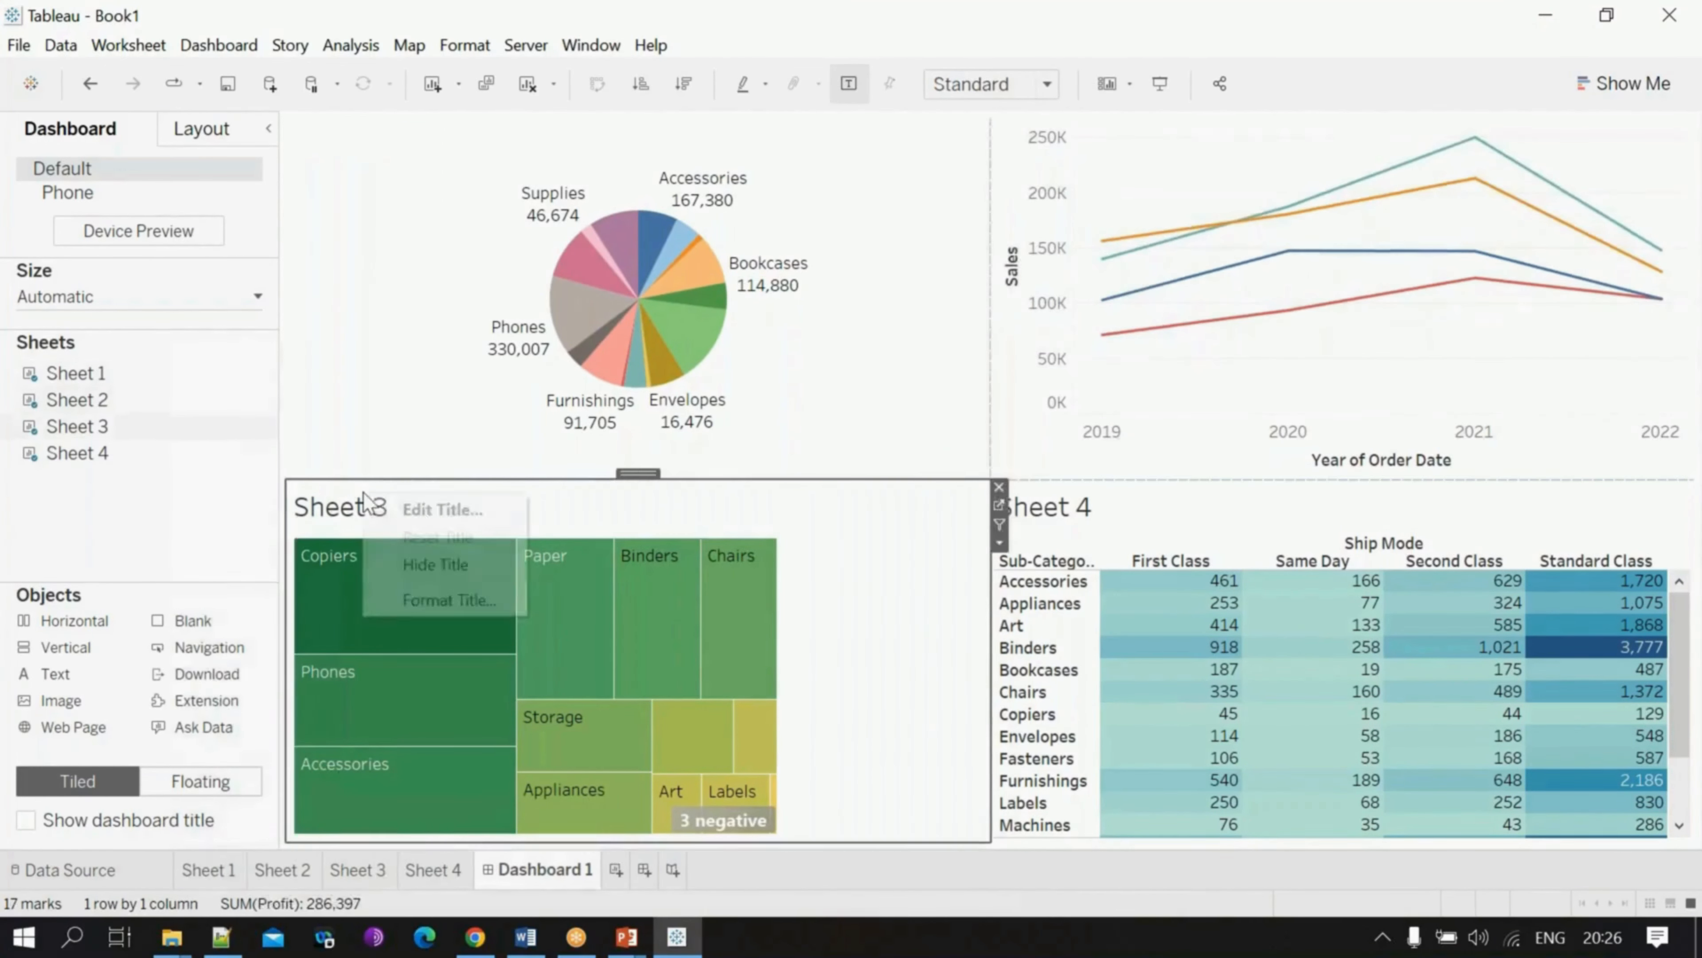
pyautogui.click(442, 557)
pyautogui.click(1097, 504)
pyautogui.rightClick(1097, 505)
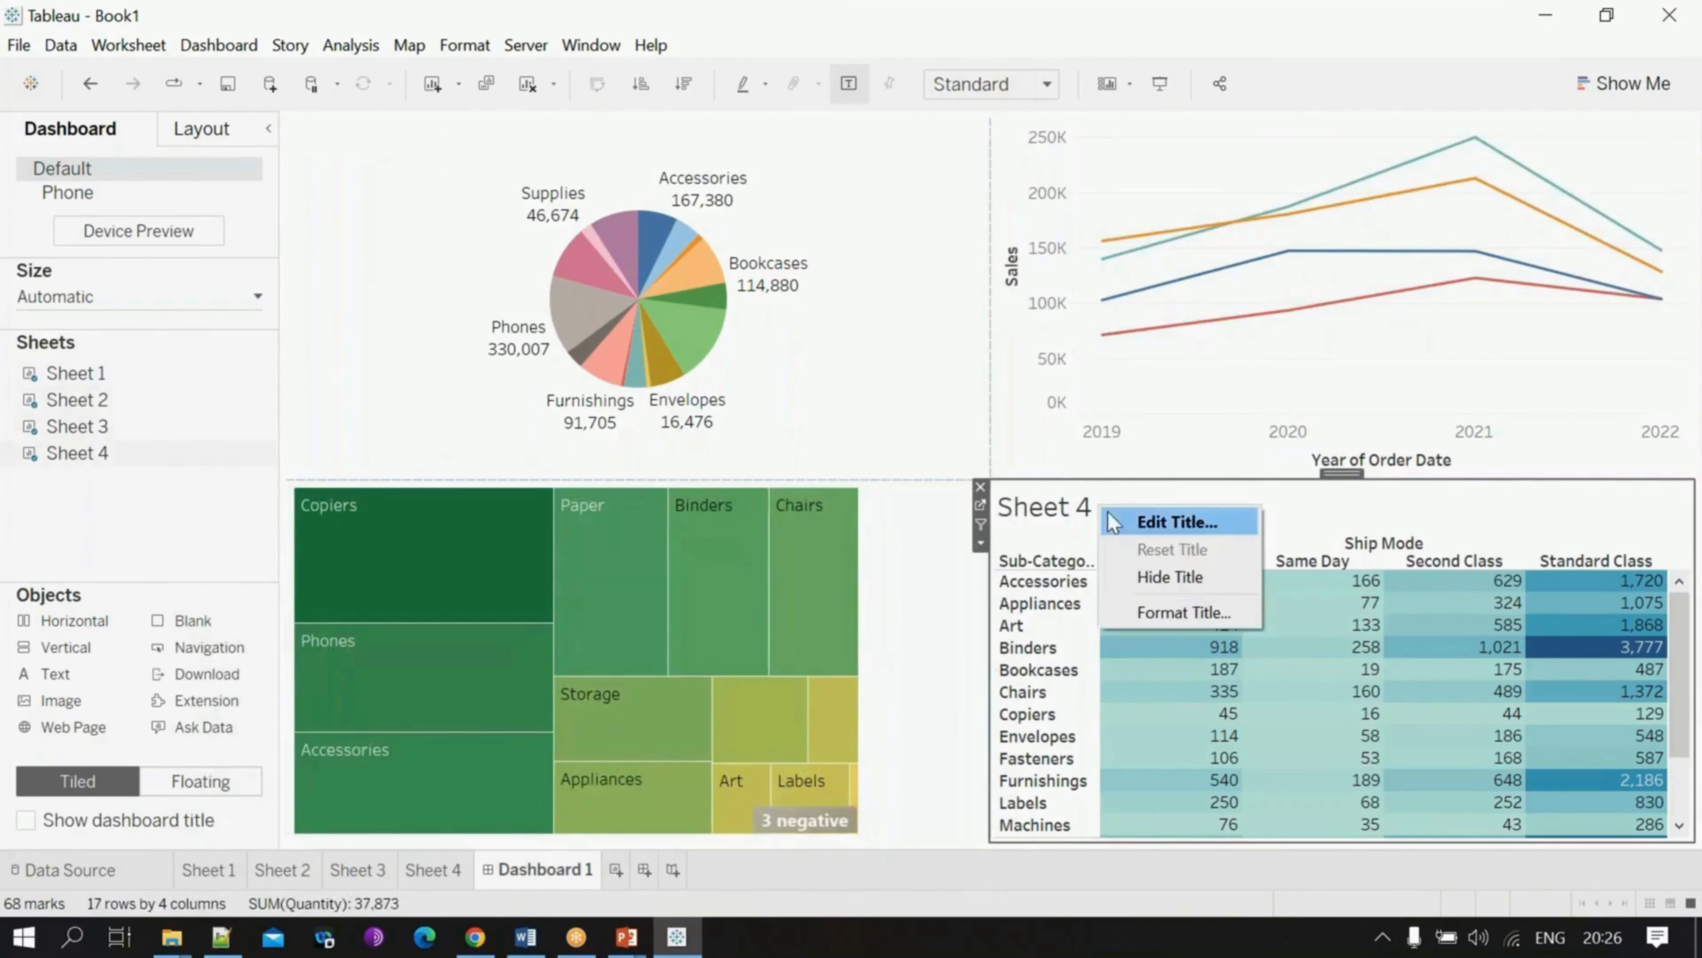
pyautogui.click(1158, 564)
# Step: Add a thin solid black border around the Sheet 1 pie chart and the Sheet 2 line chart
pyautogui.click(569, 240)
pyautogui.click(378, 243)
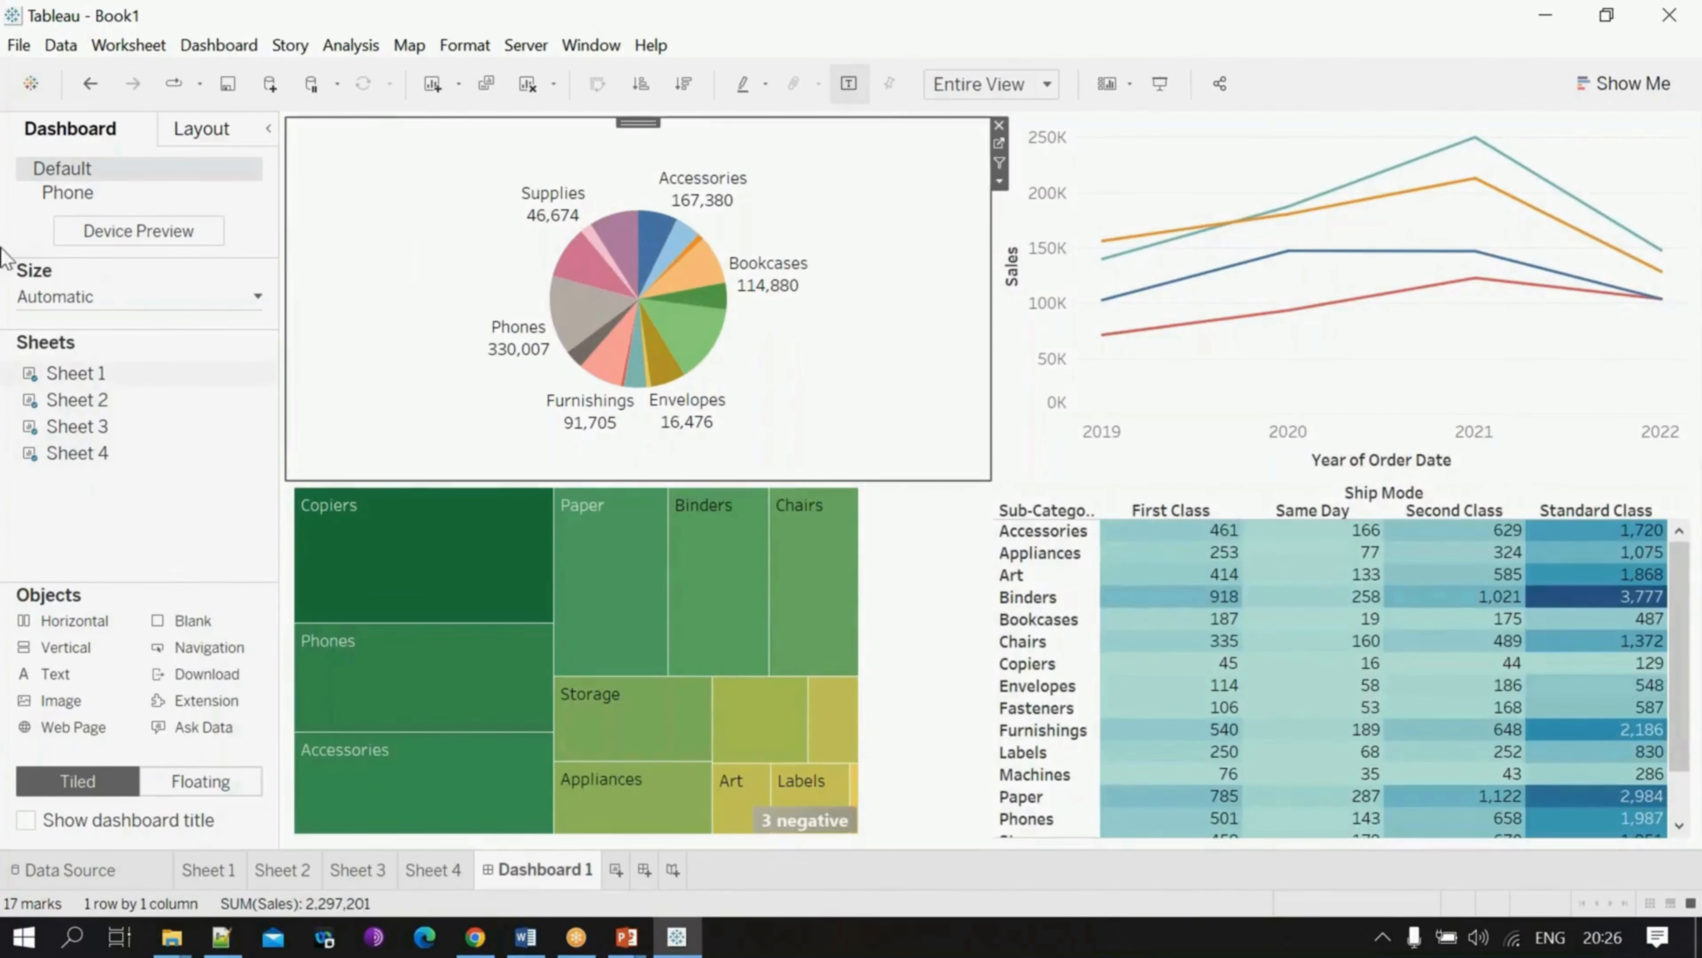
pyautogui.click(213, 129)
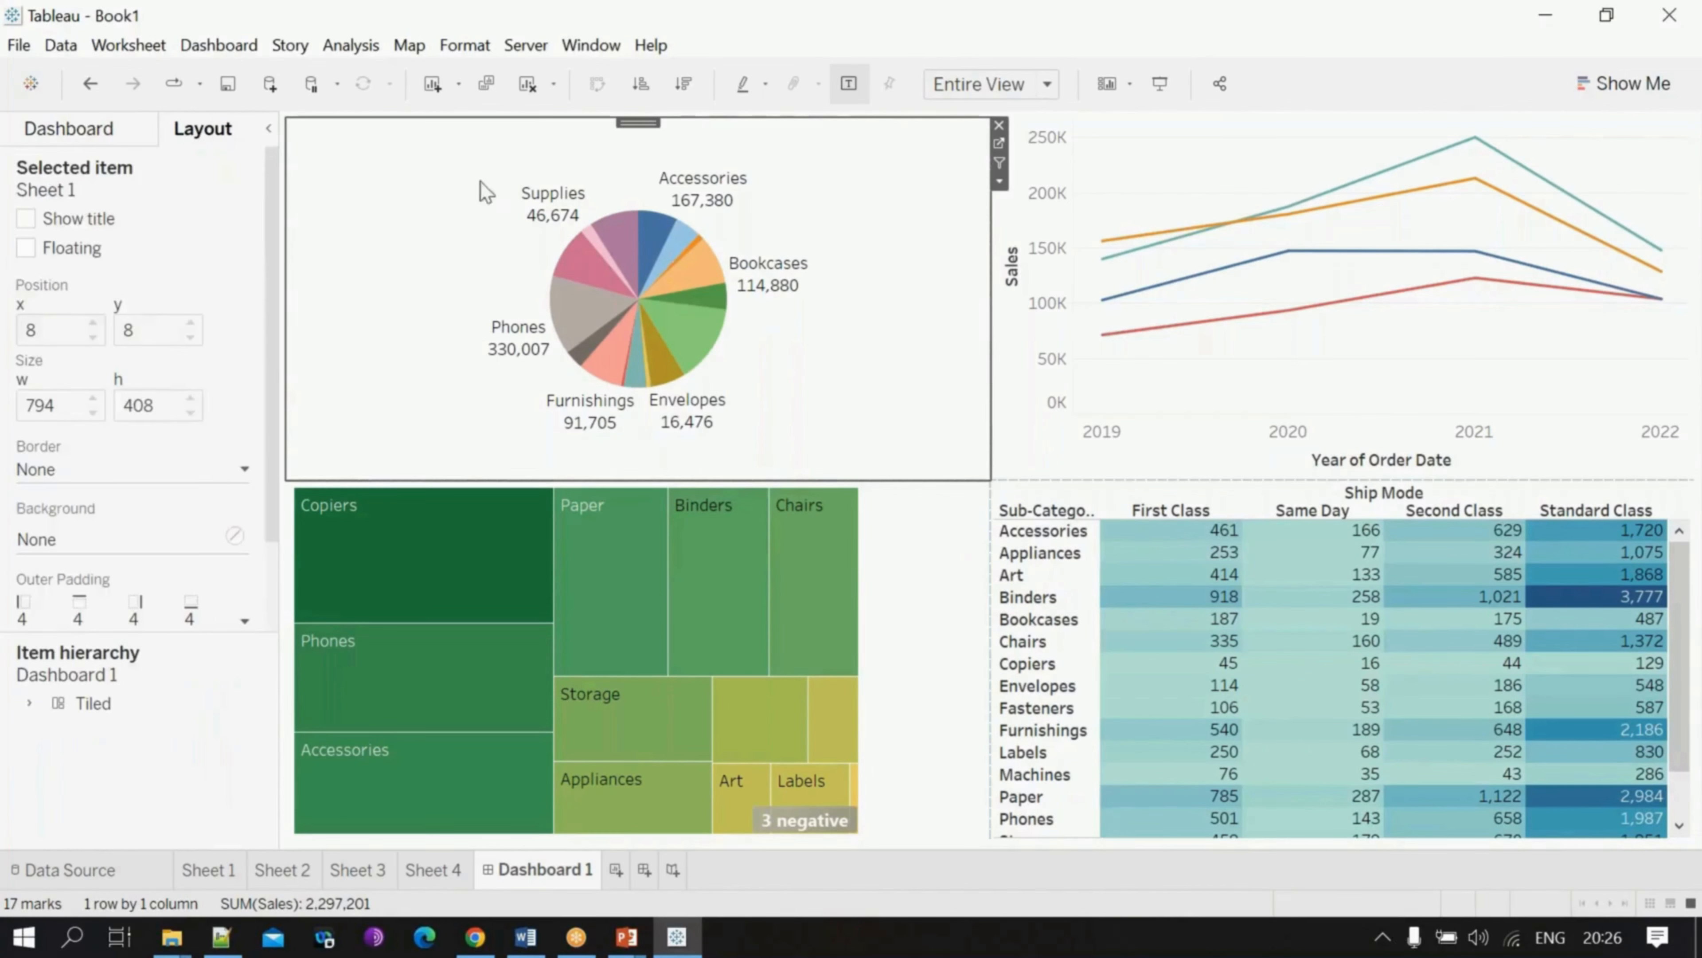
pyautogui.click(146, 463)
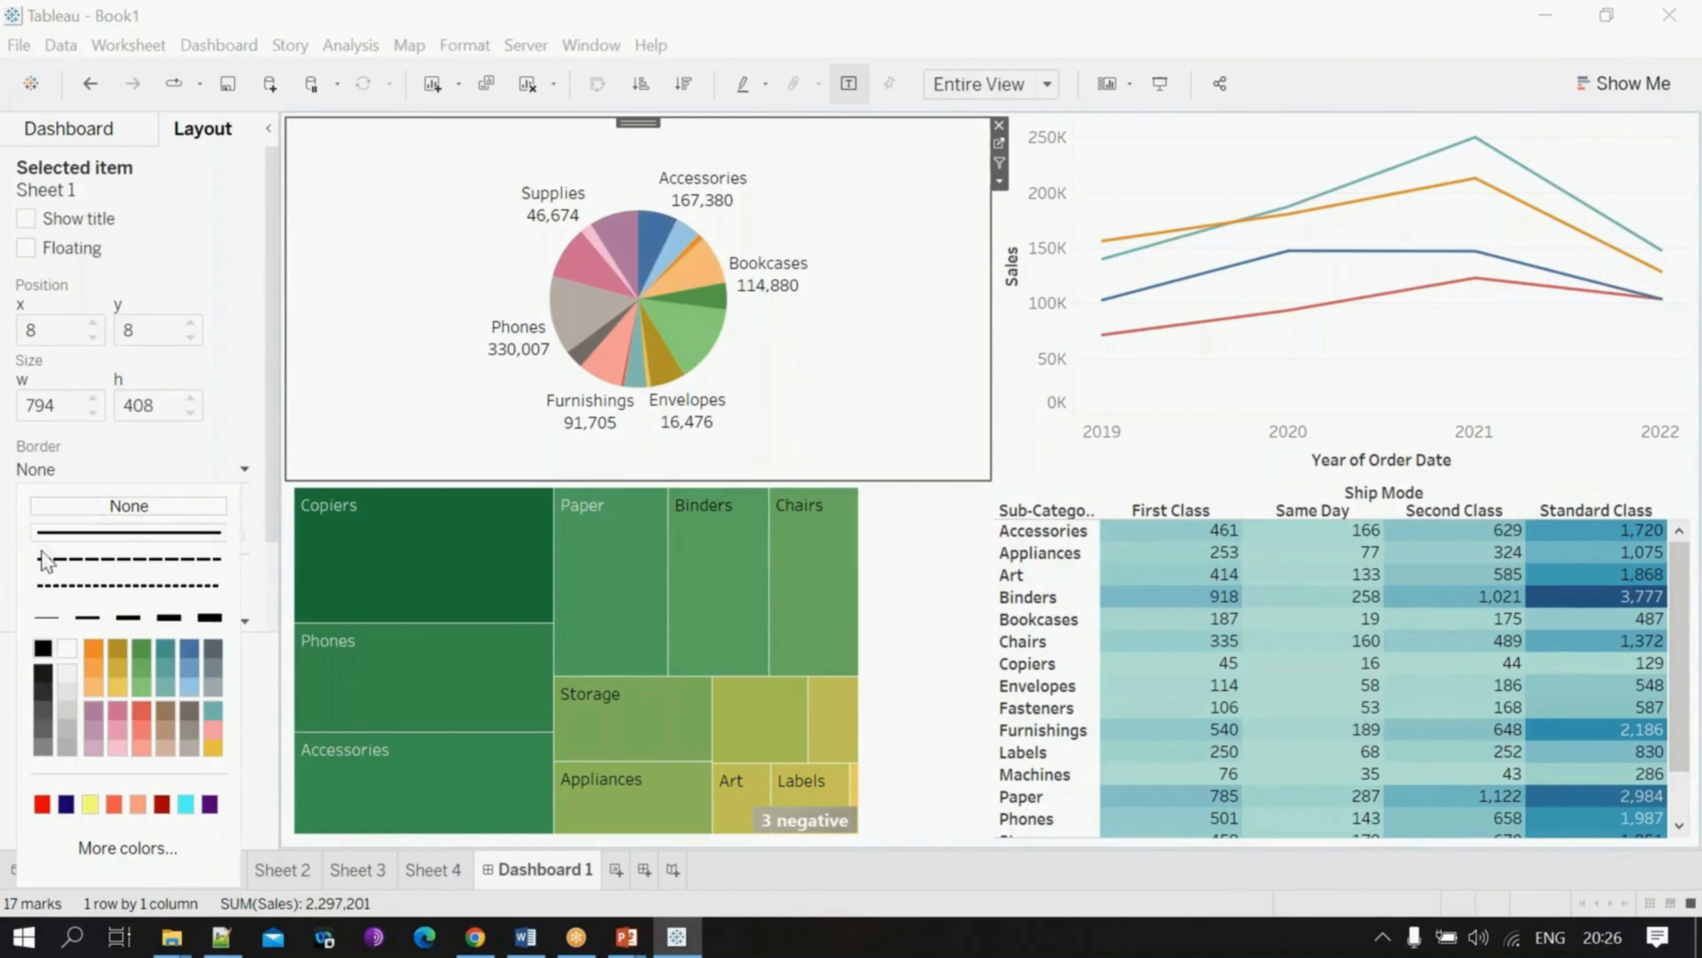
pyautogui.click(1105, 455)
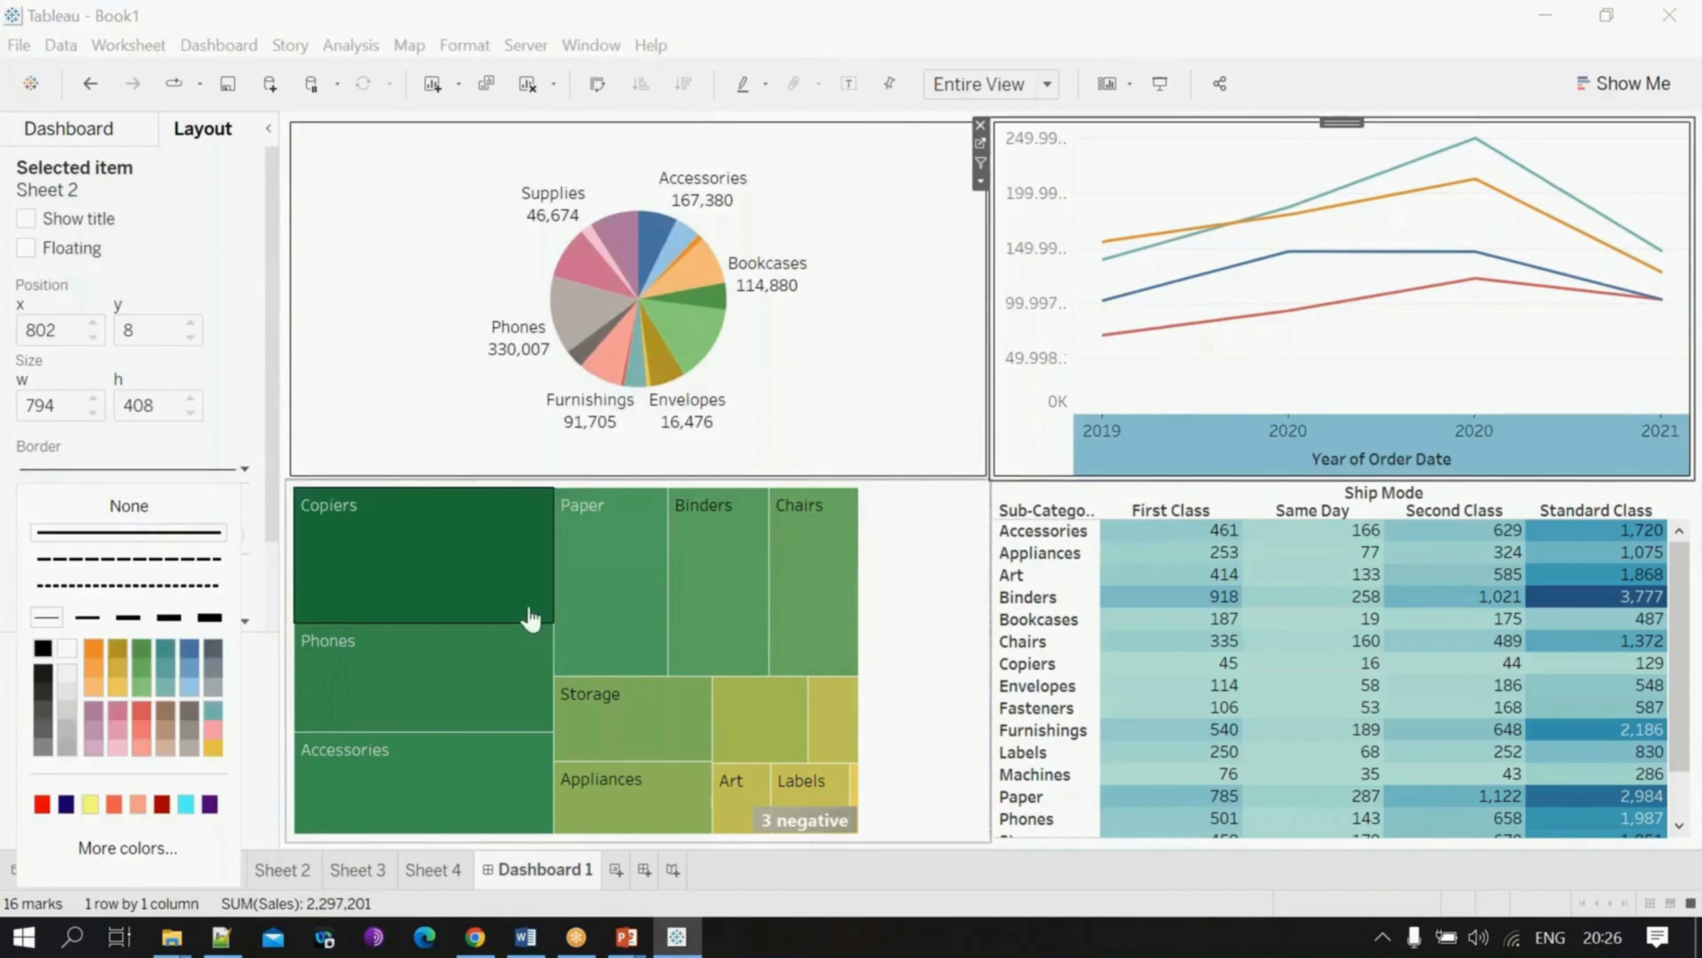
# Step: Add a thin solid black border around the Sheet 3 treemap and the Sheet 4 highlight table on the dashboard
pyautogui.click(532, 616)
pyautogui.click(913, 608)
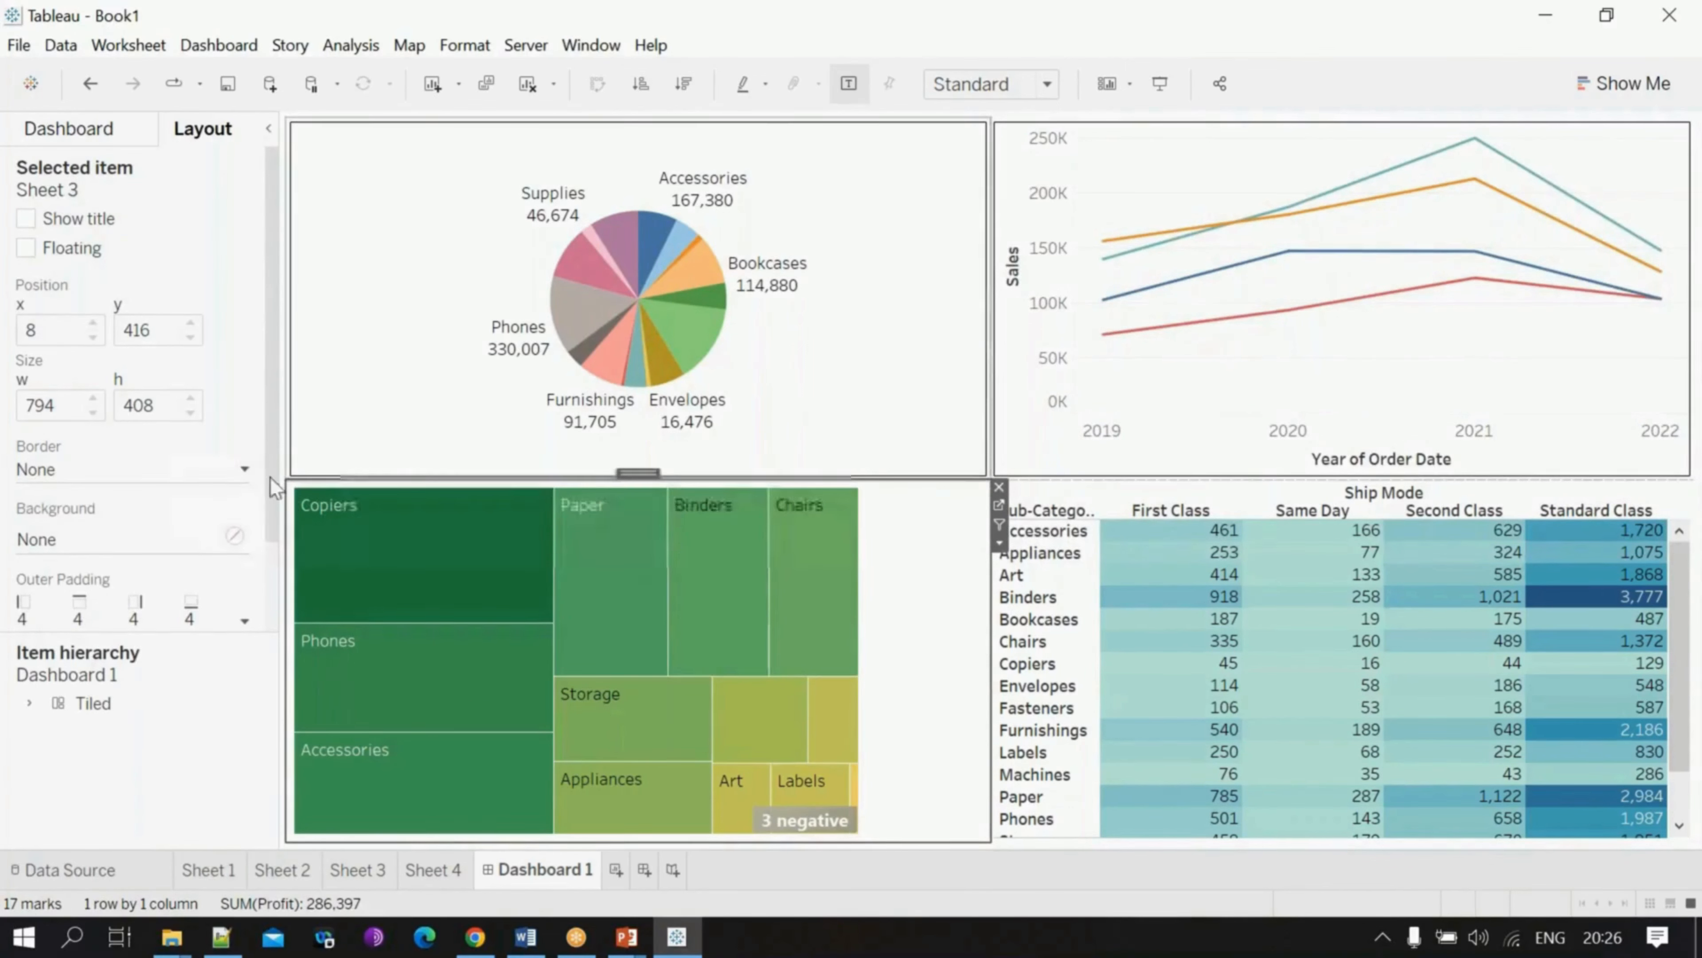
pyautogui.click(124, 473)
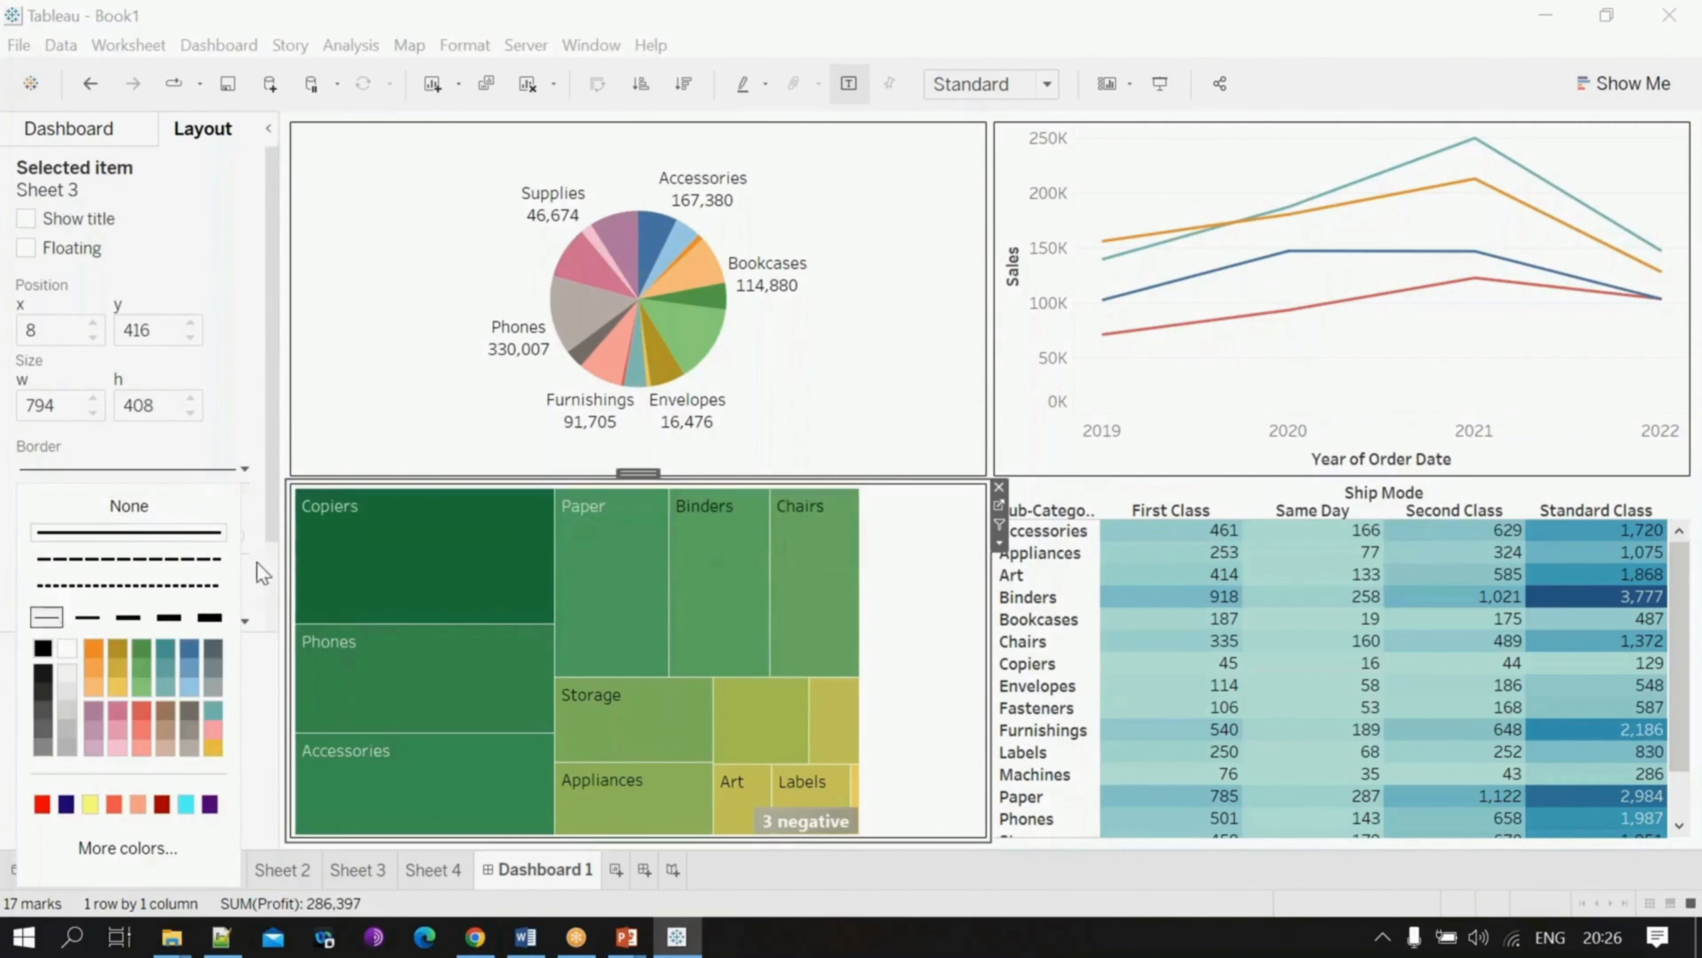
pyautogui.click(1020, 493)
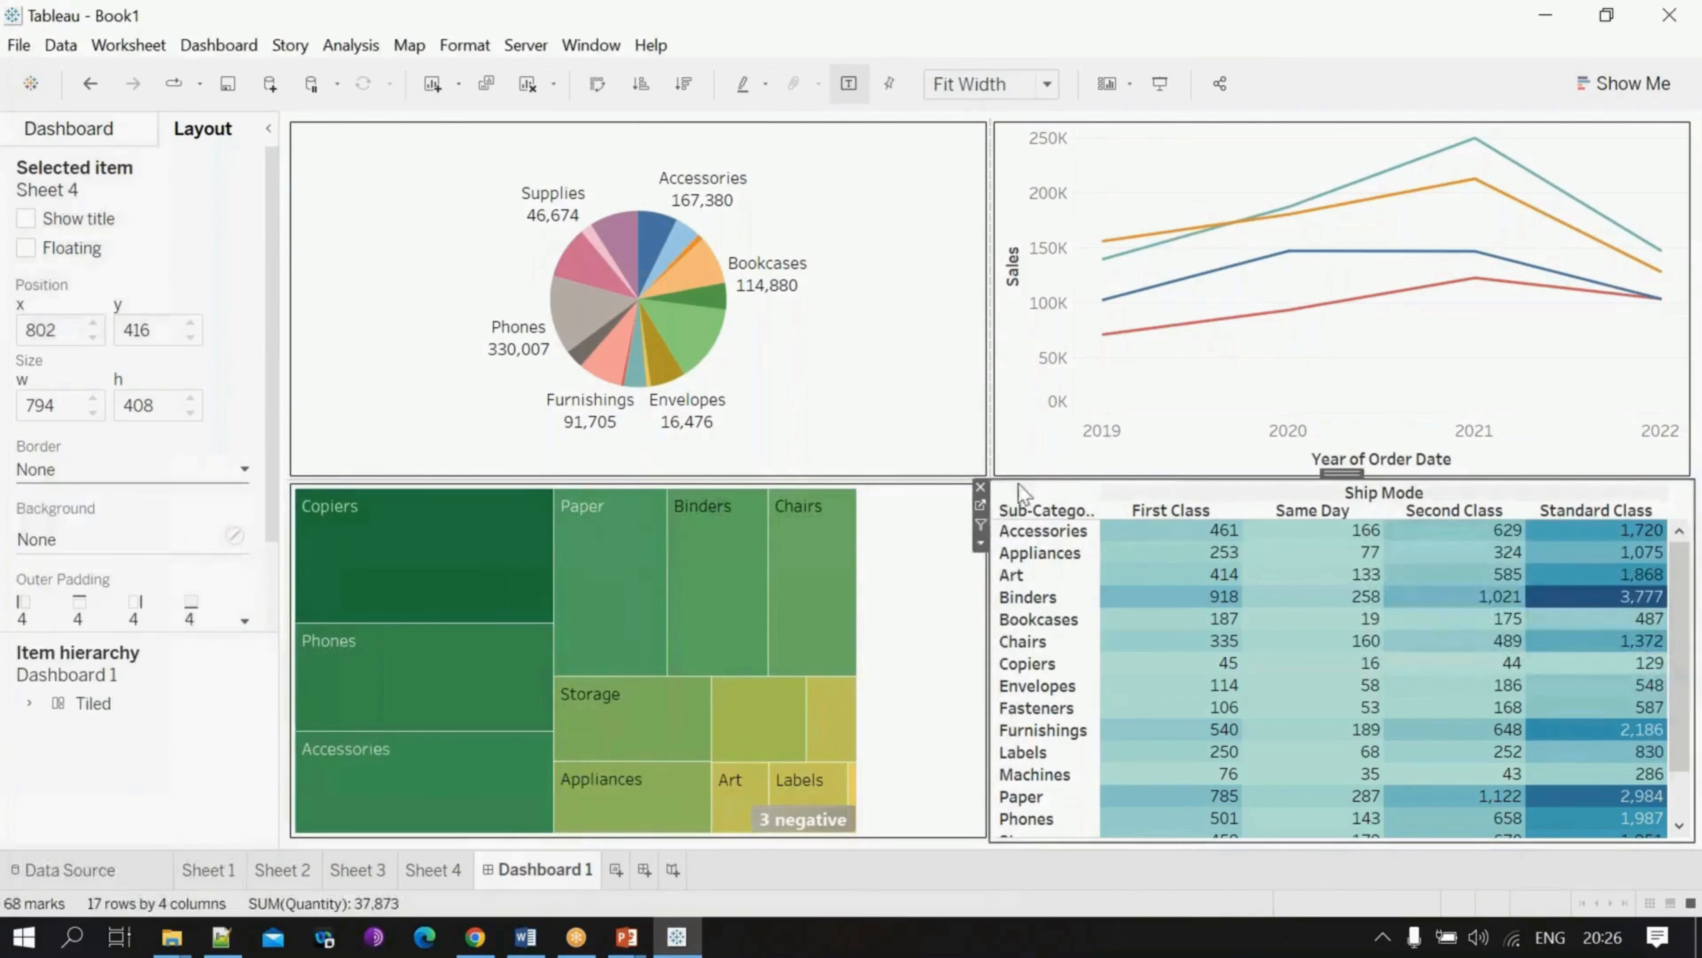
pyautogui.click(242, 471)
pyautogui.click(47, 615)
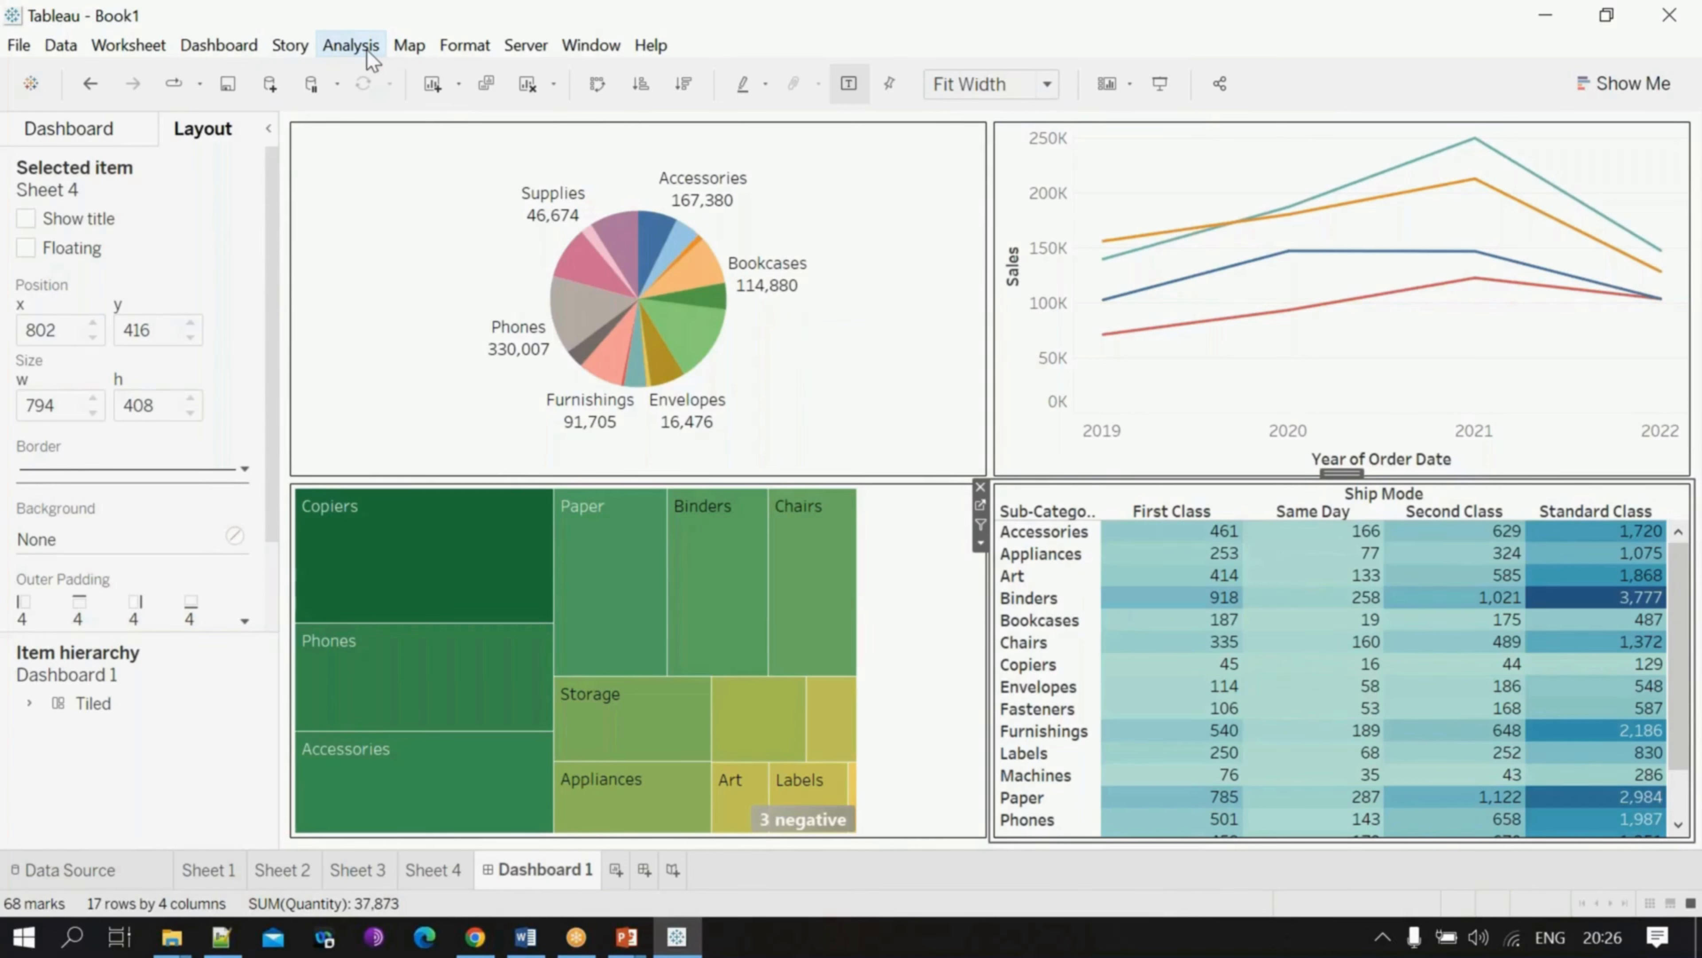
# Step: Set the dashboard's default shading to black
pyautogui.click(232, 44)
pyautogui.click(276, 219)
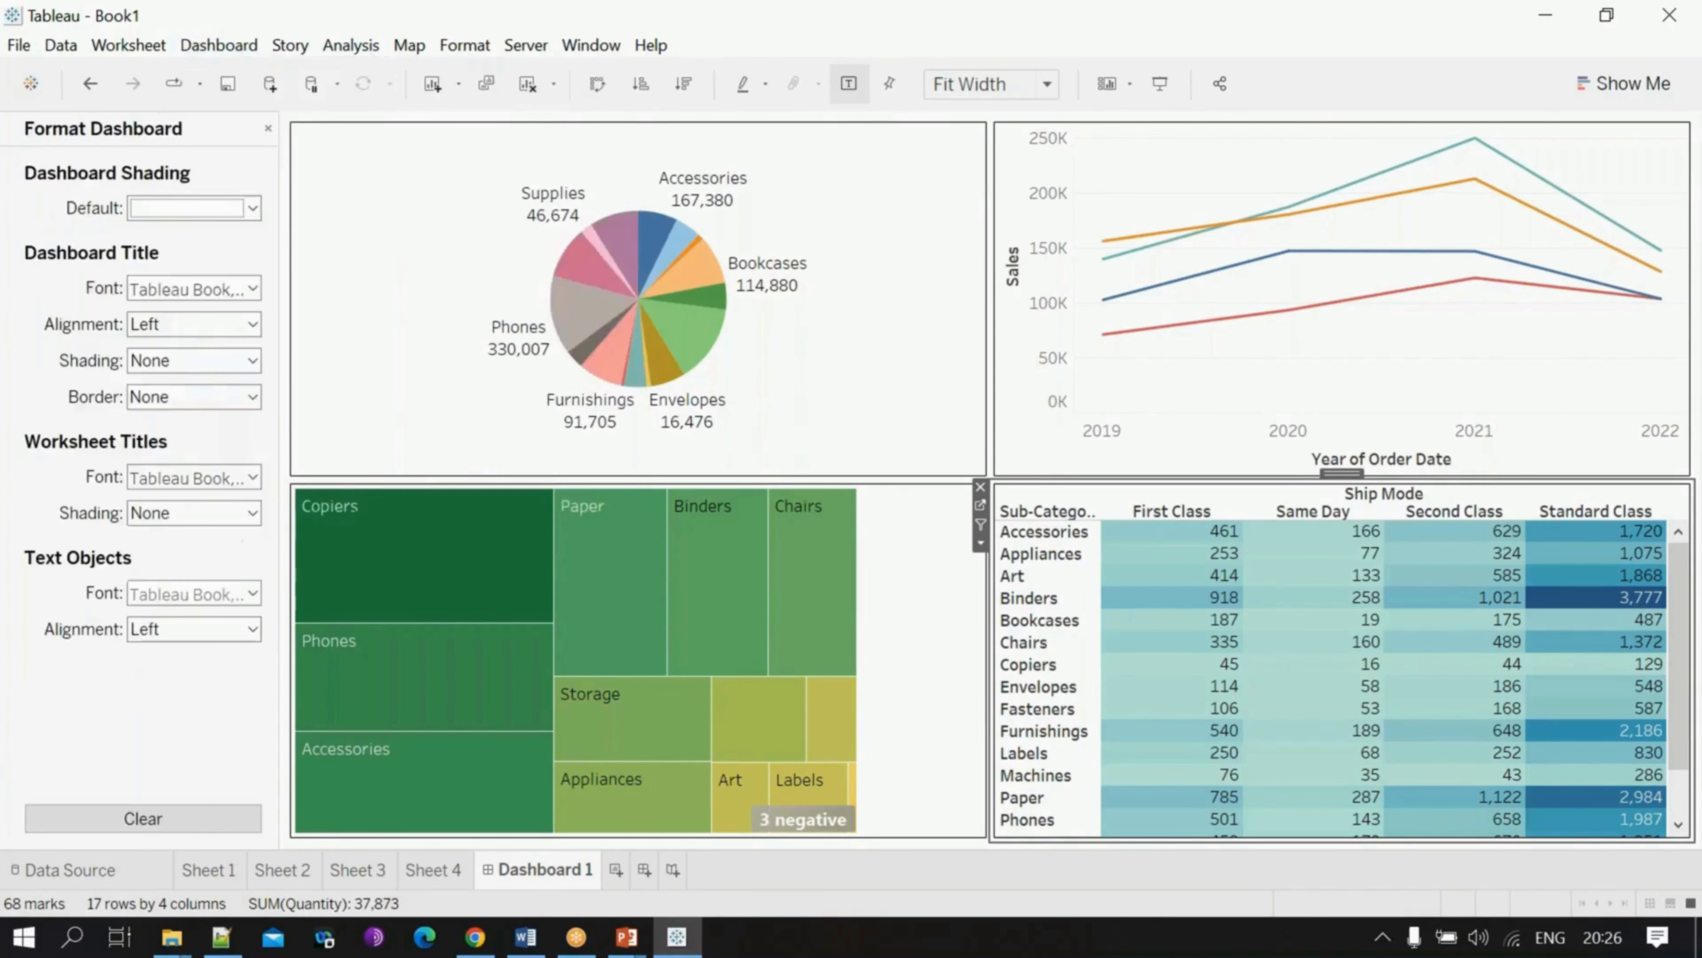
pyautogui.click(252, 208)
pyautogui.click(144, 267)
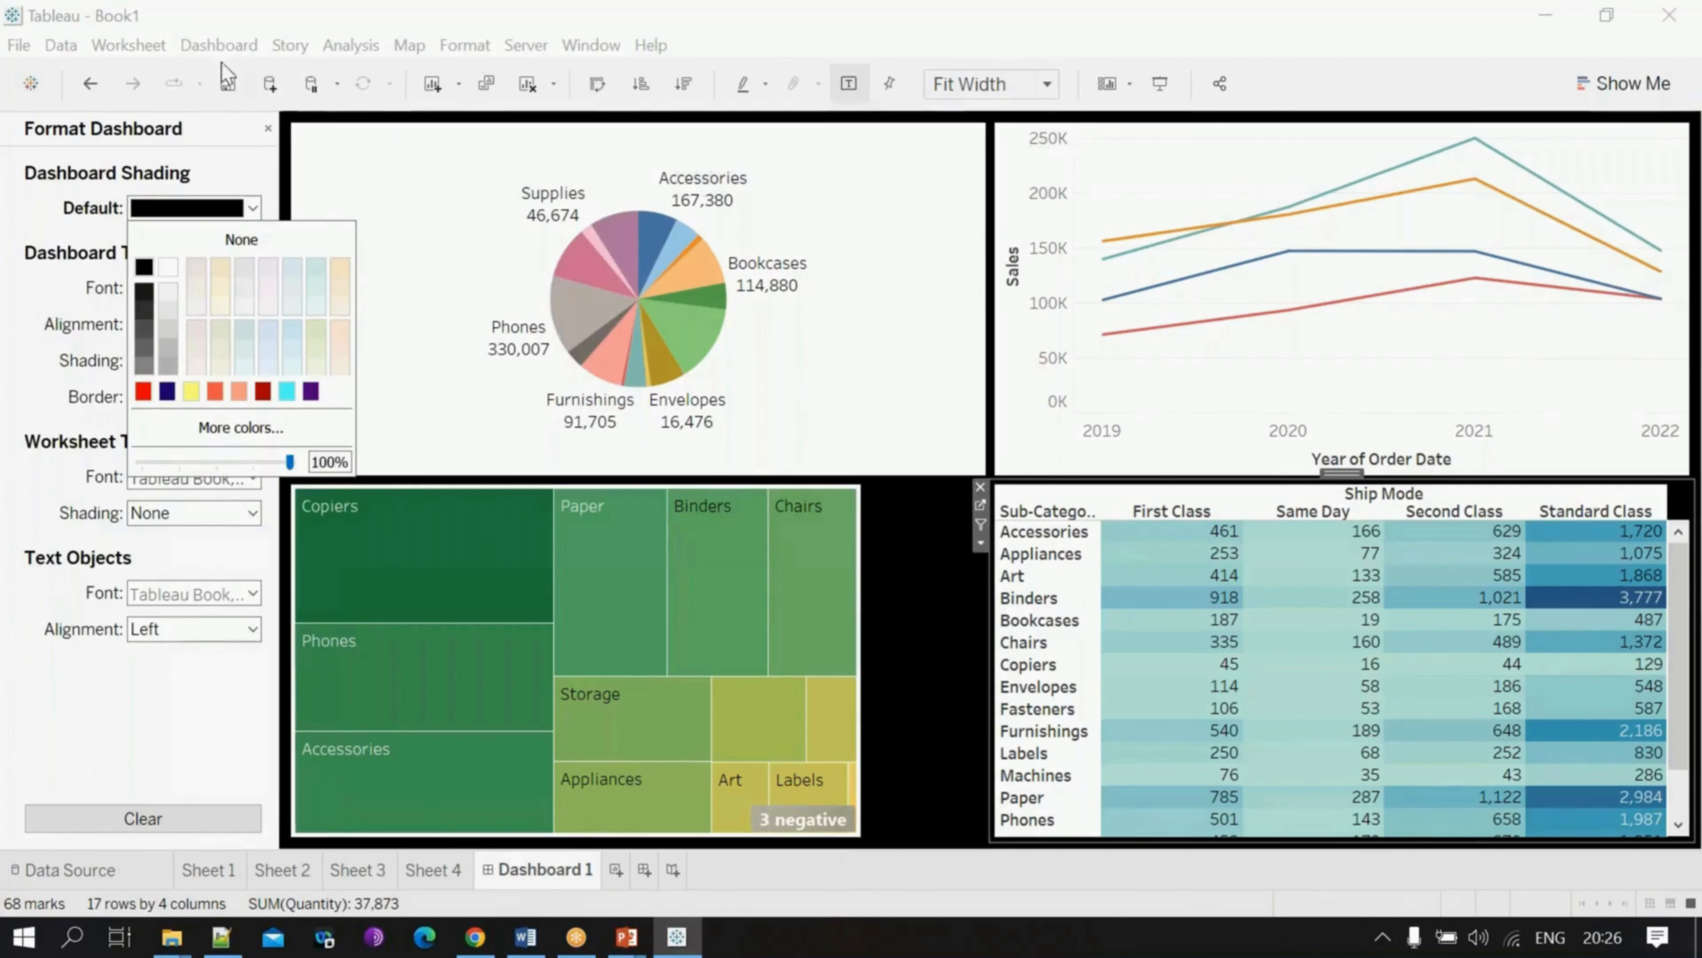
# Step: Fit the Sheet 3 treemap to Entire View and preview the dashboard in presentation mode
pyautogui.click(904, 716)
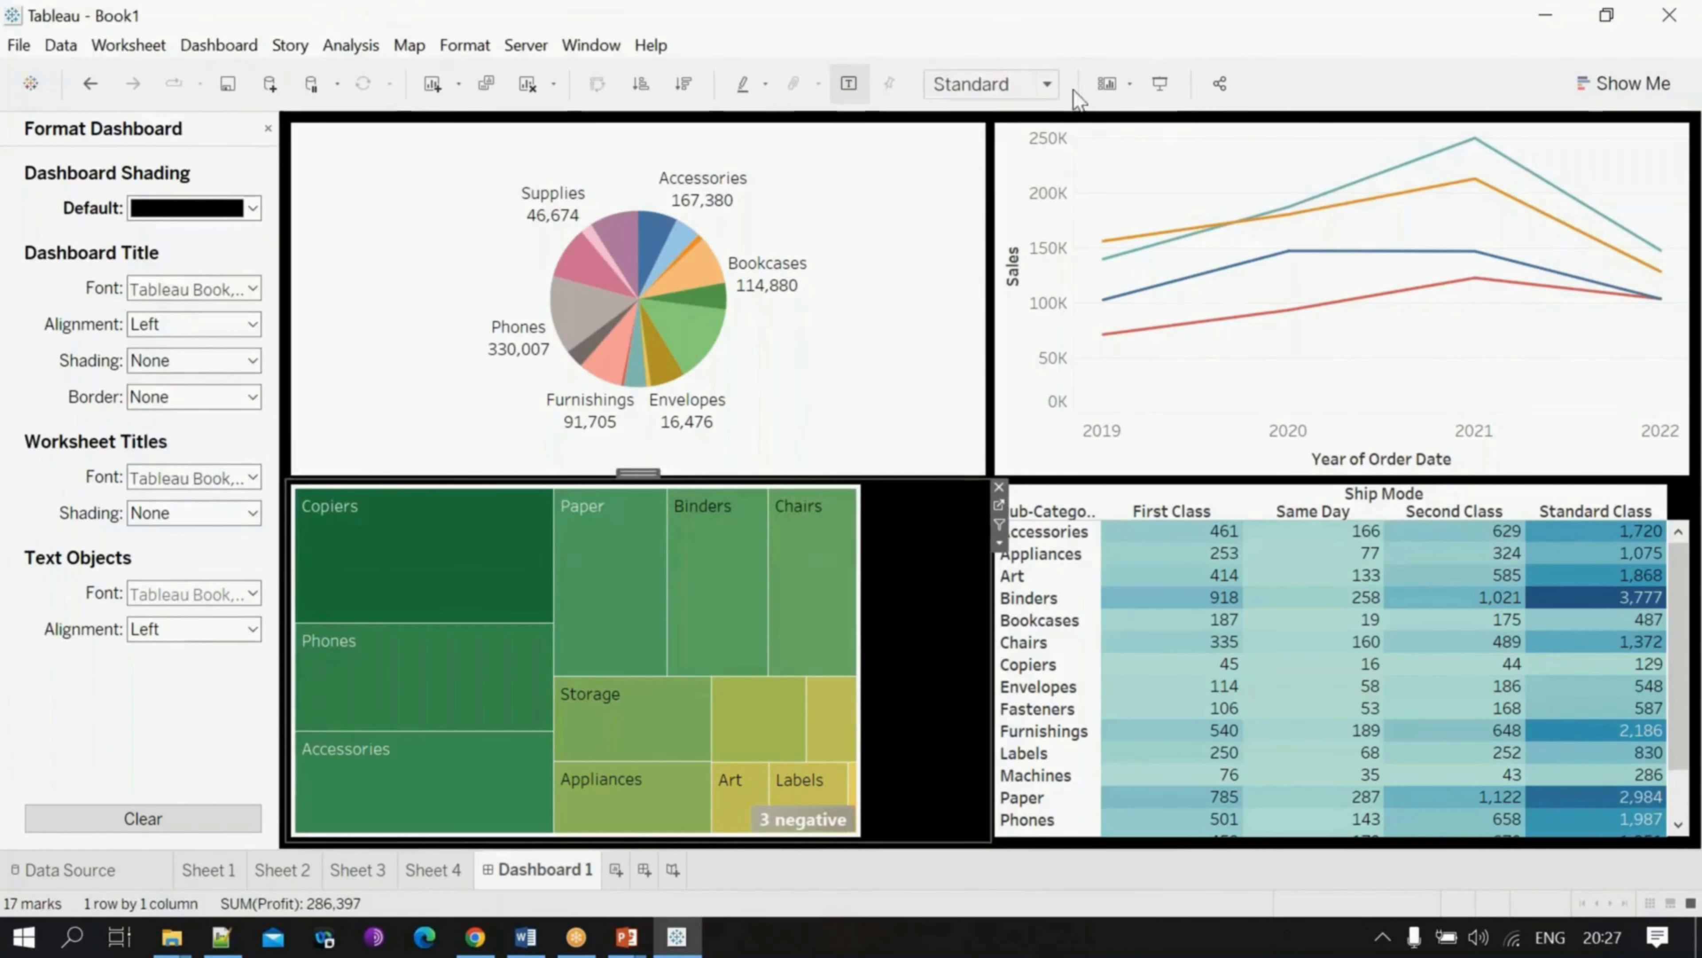
pyautogui.click(1047, 87)
pyautogui.click(995, 174)
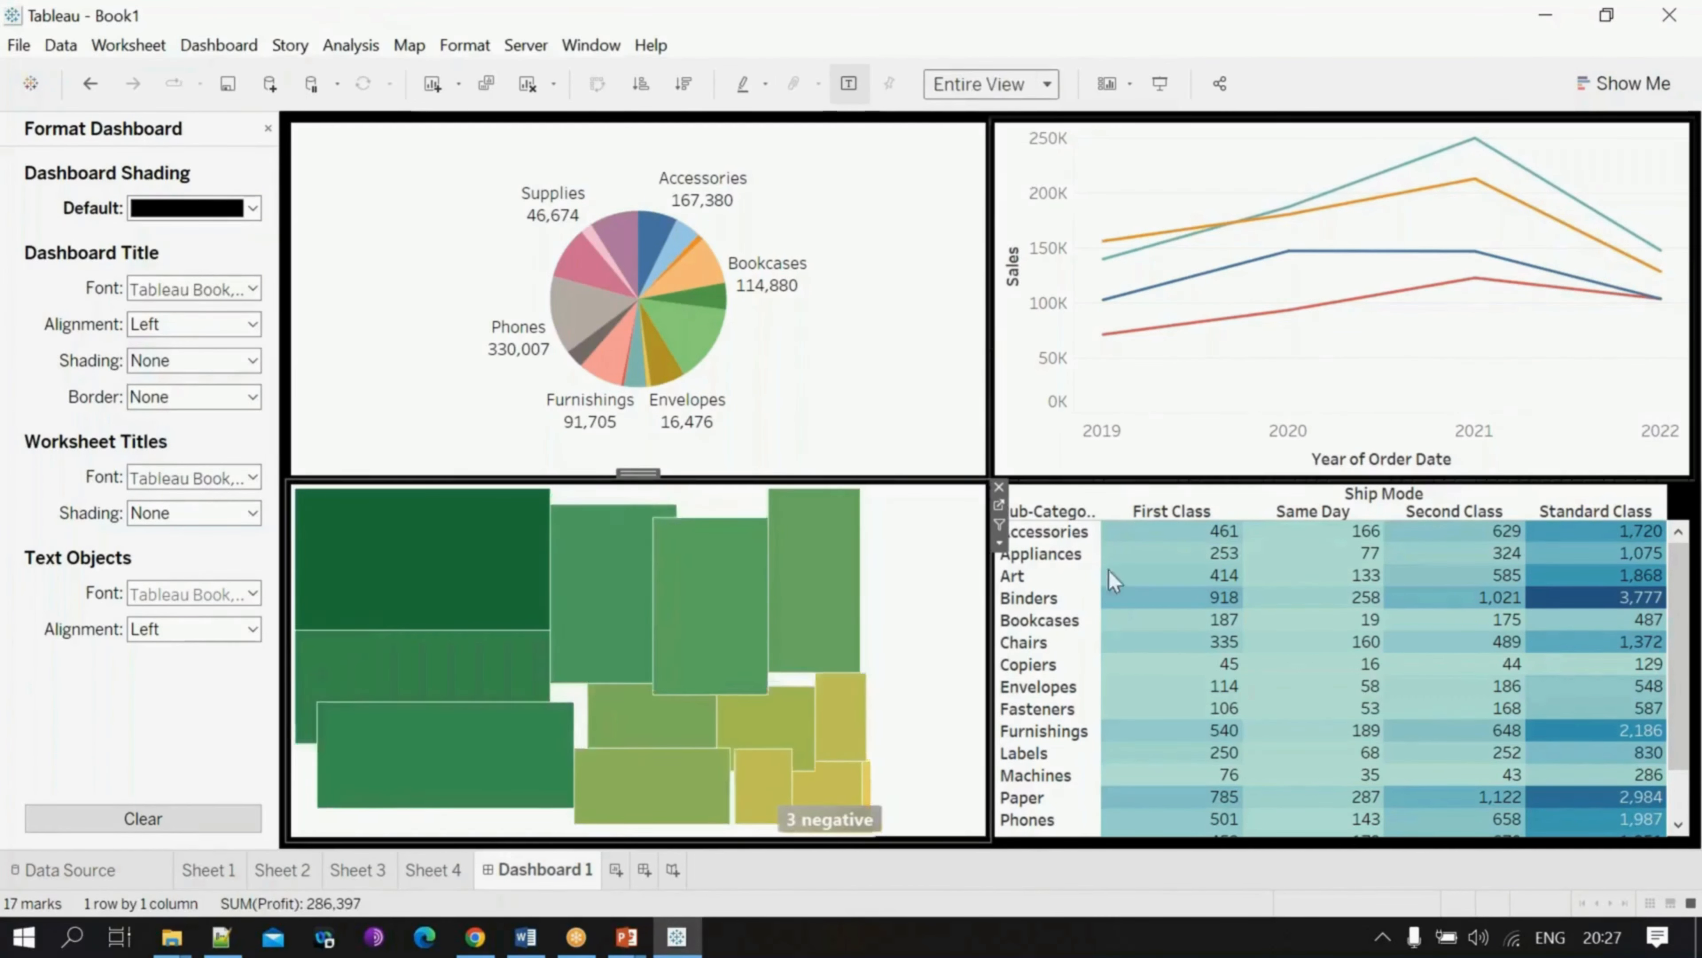
pyautogui.click(1160, 84)
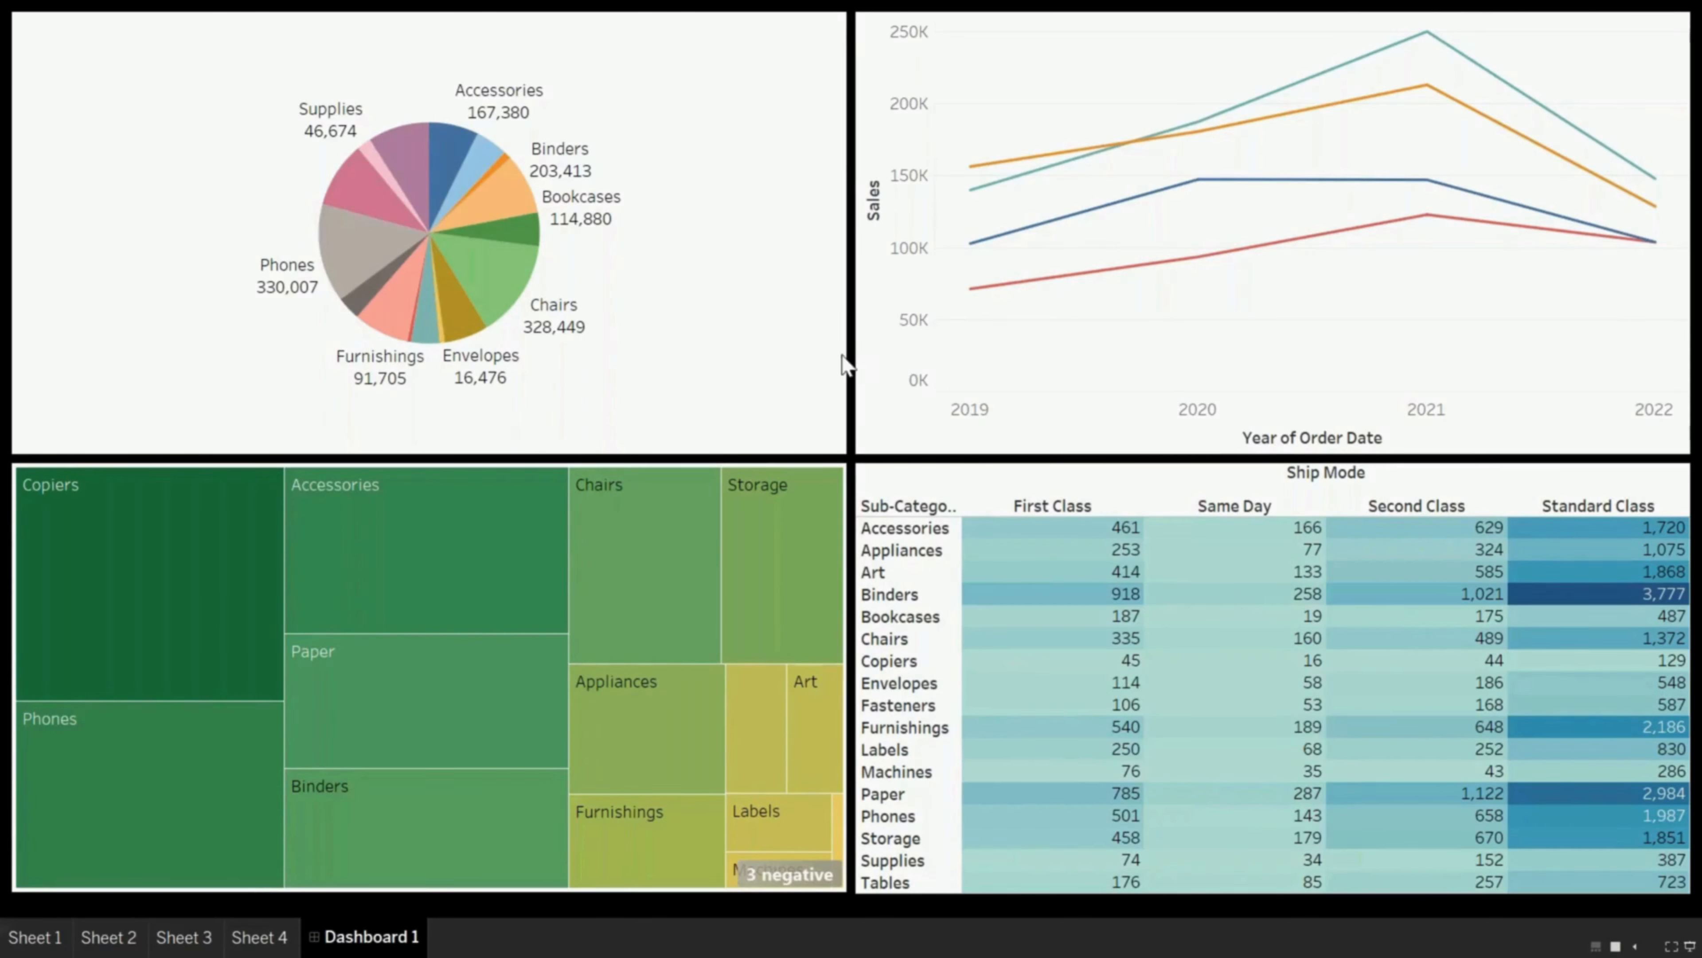
pyautogui.press('Escape')
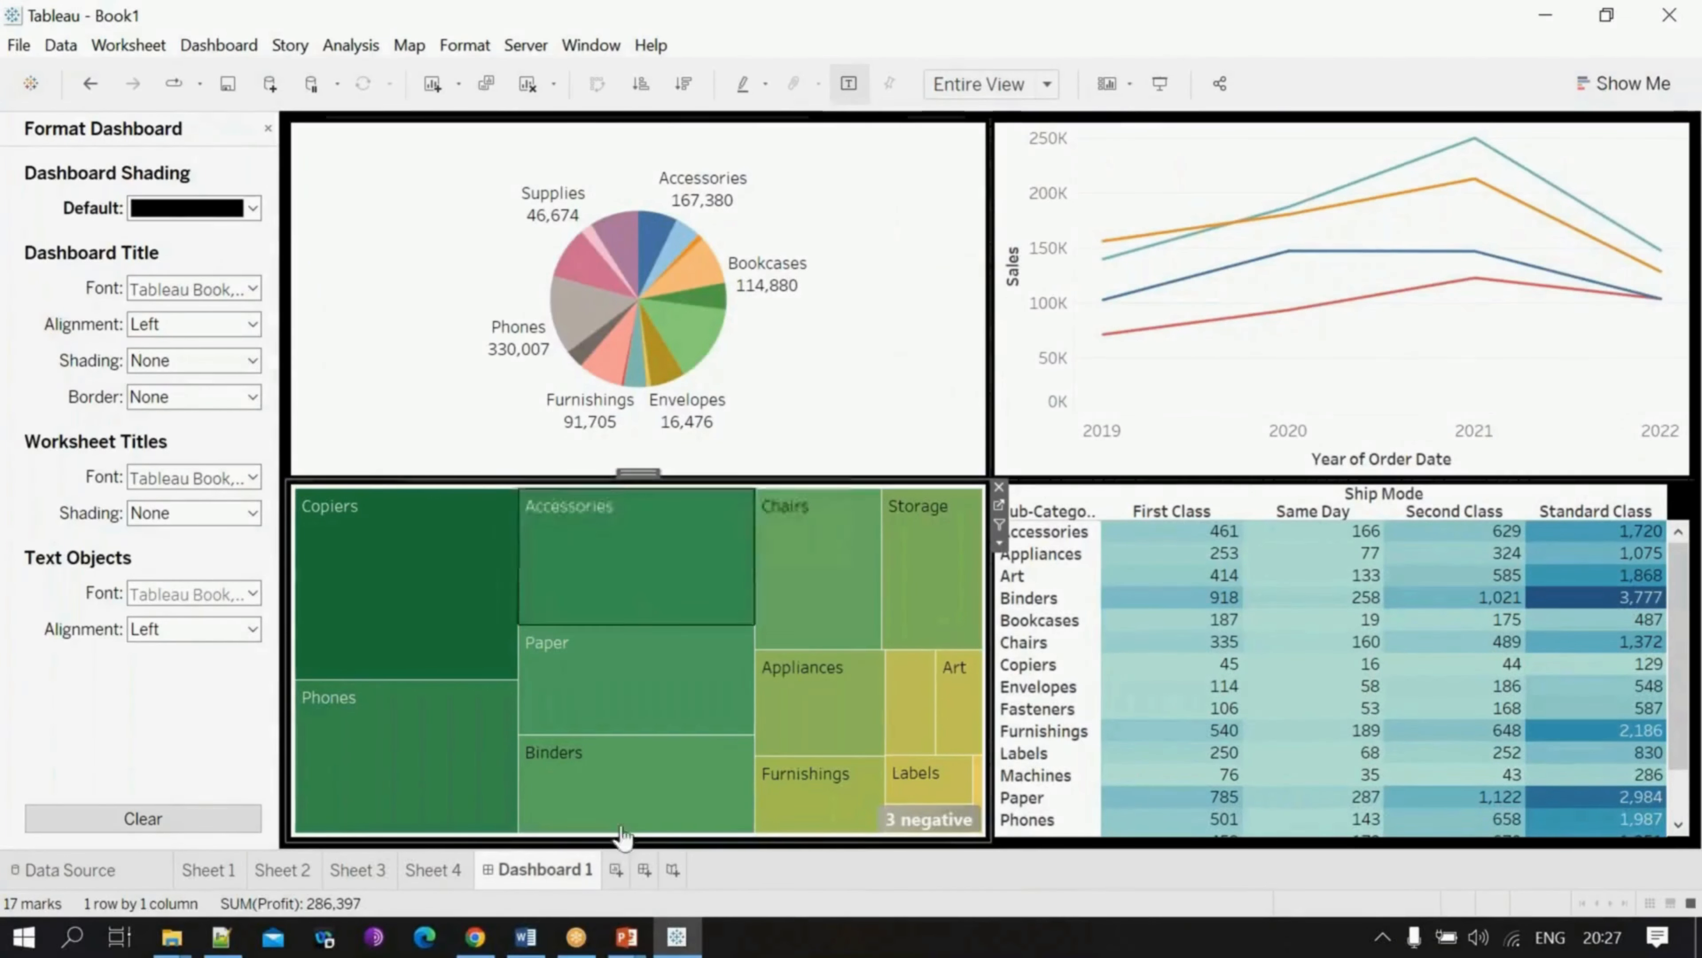
# Step: Switch to File Explorer and open Maintenance KPI System using Tableau.pptx from the Tableau New Project folder
pyautogui.click(630, 942)
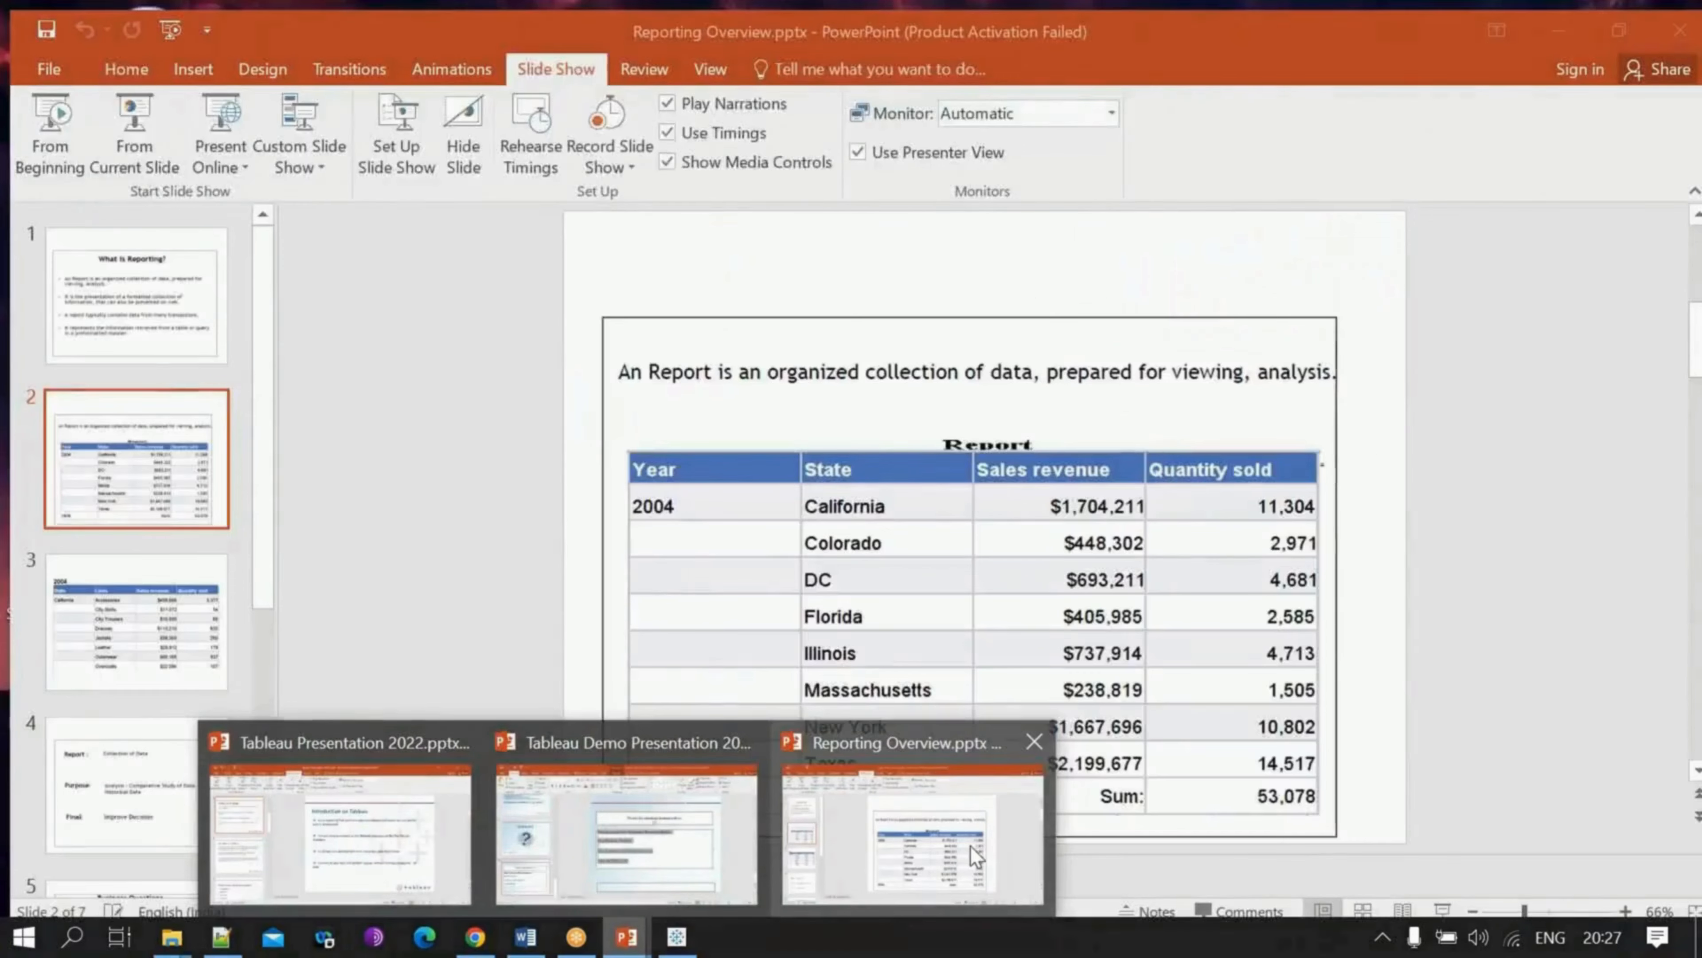
pyautogui.moveTo(753, 846)
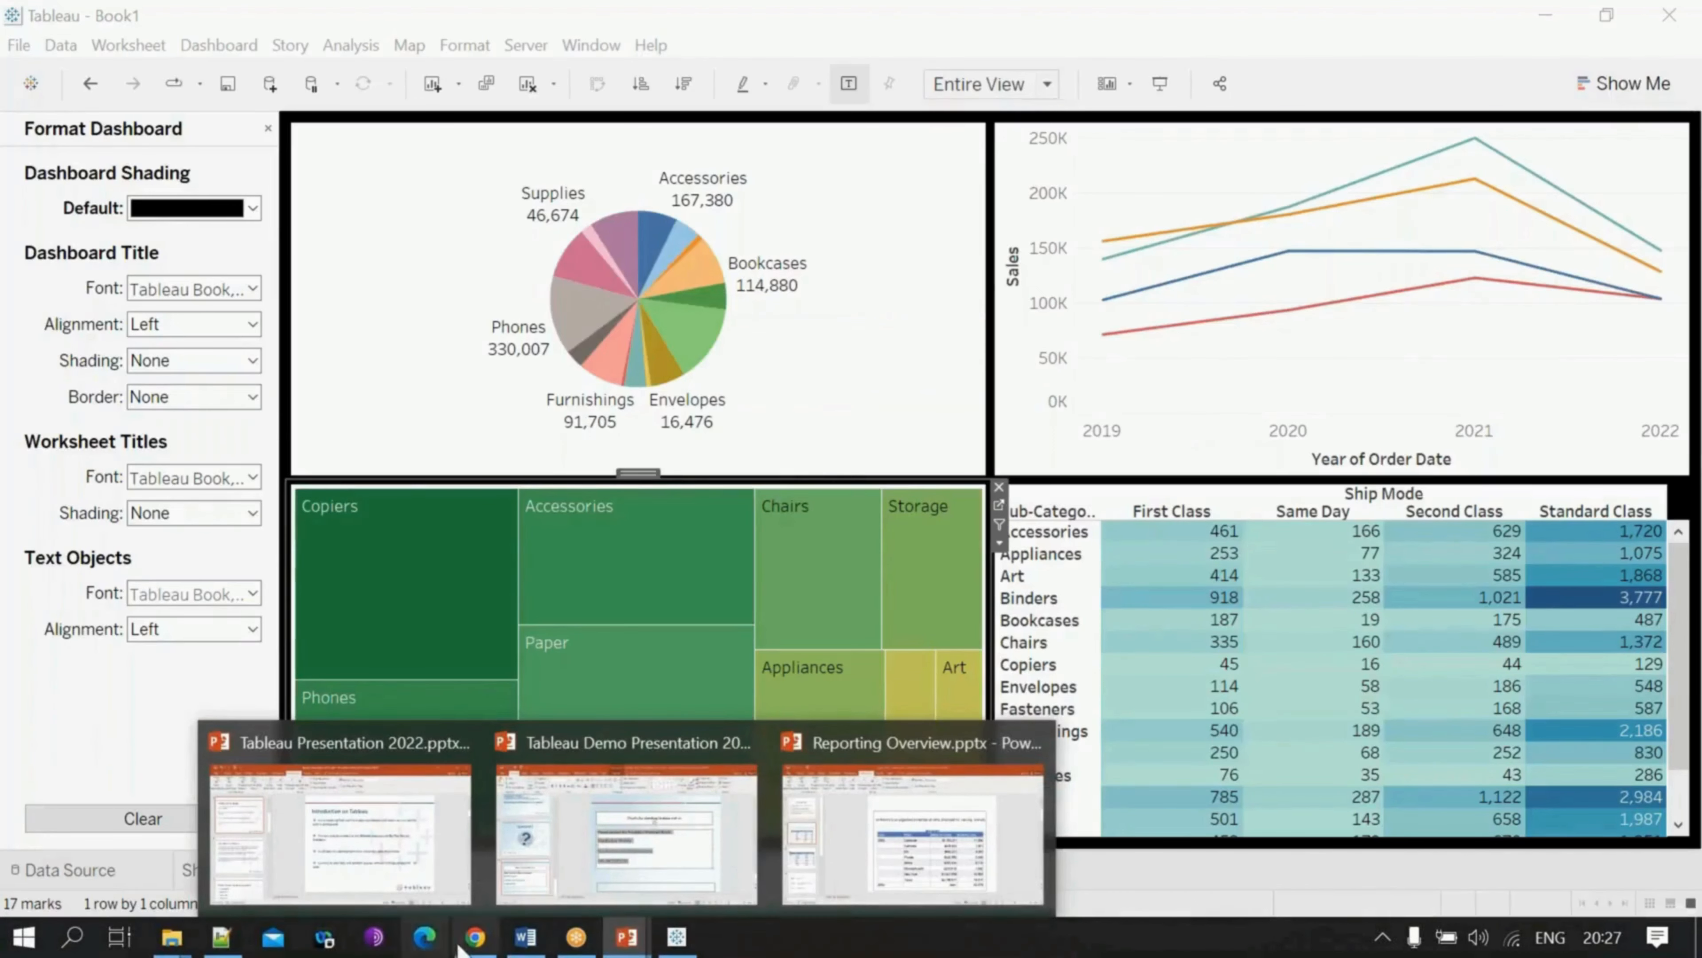
pyautogui.moveTo(182, 945)
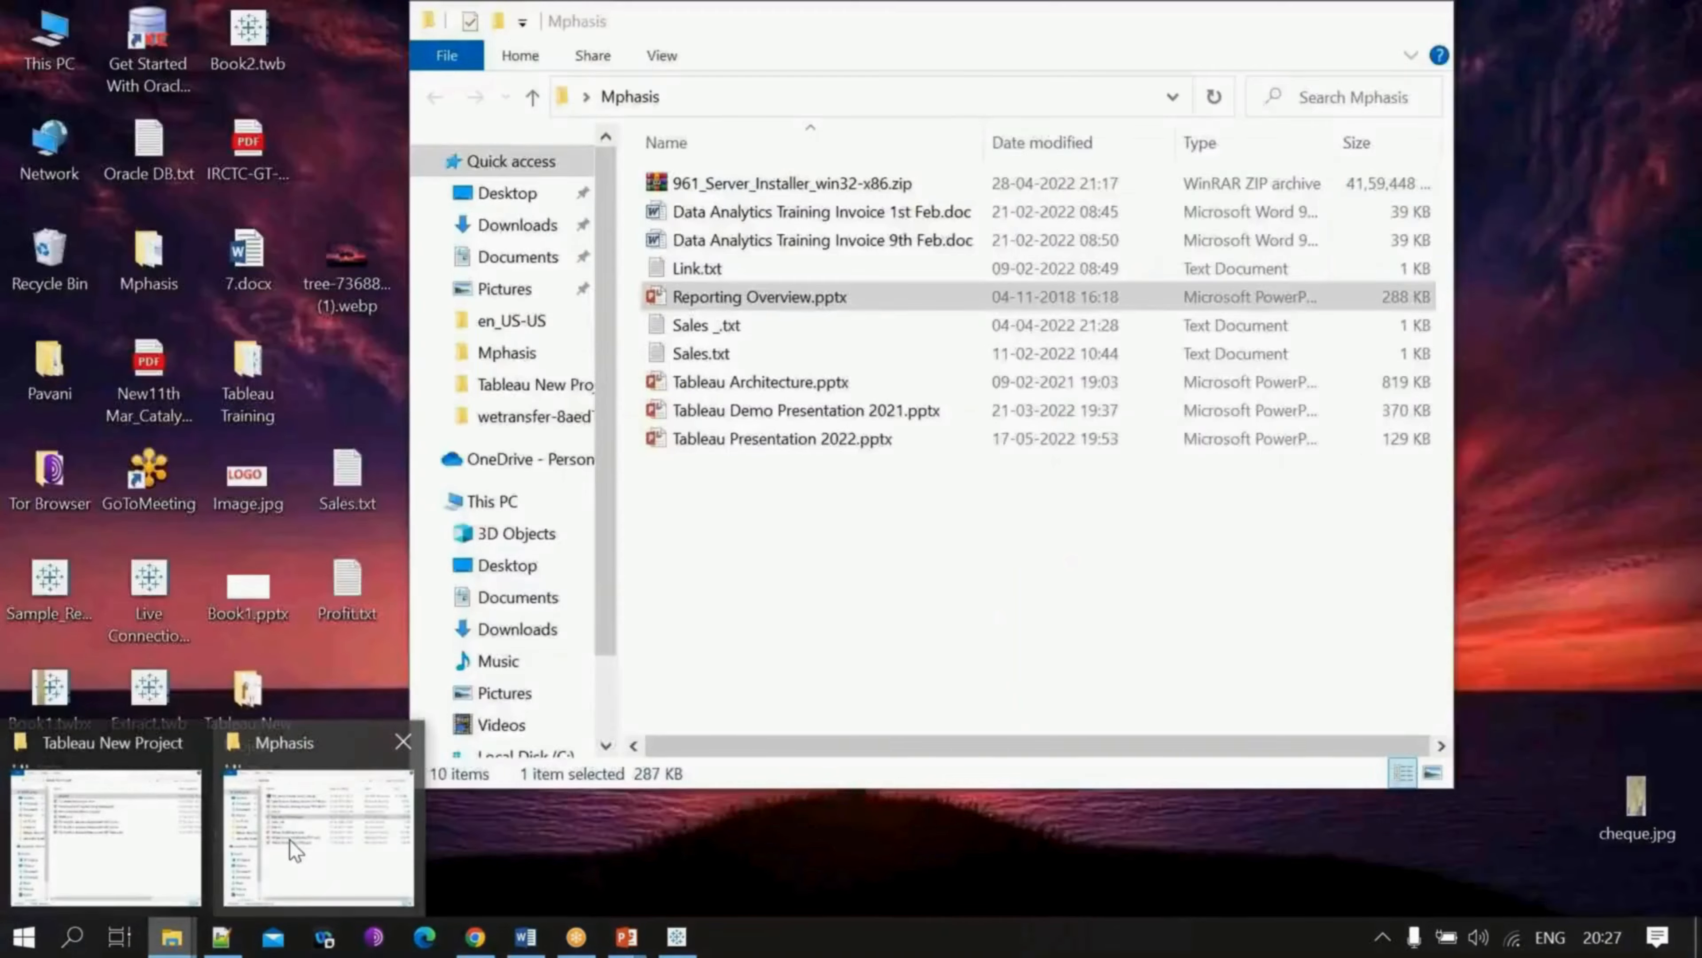
pyautogui.click(156, 830)
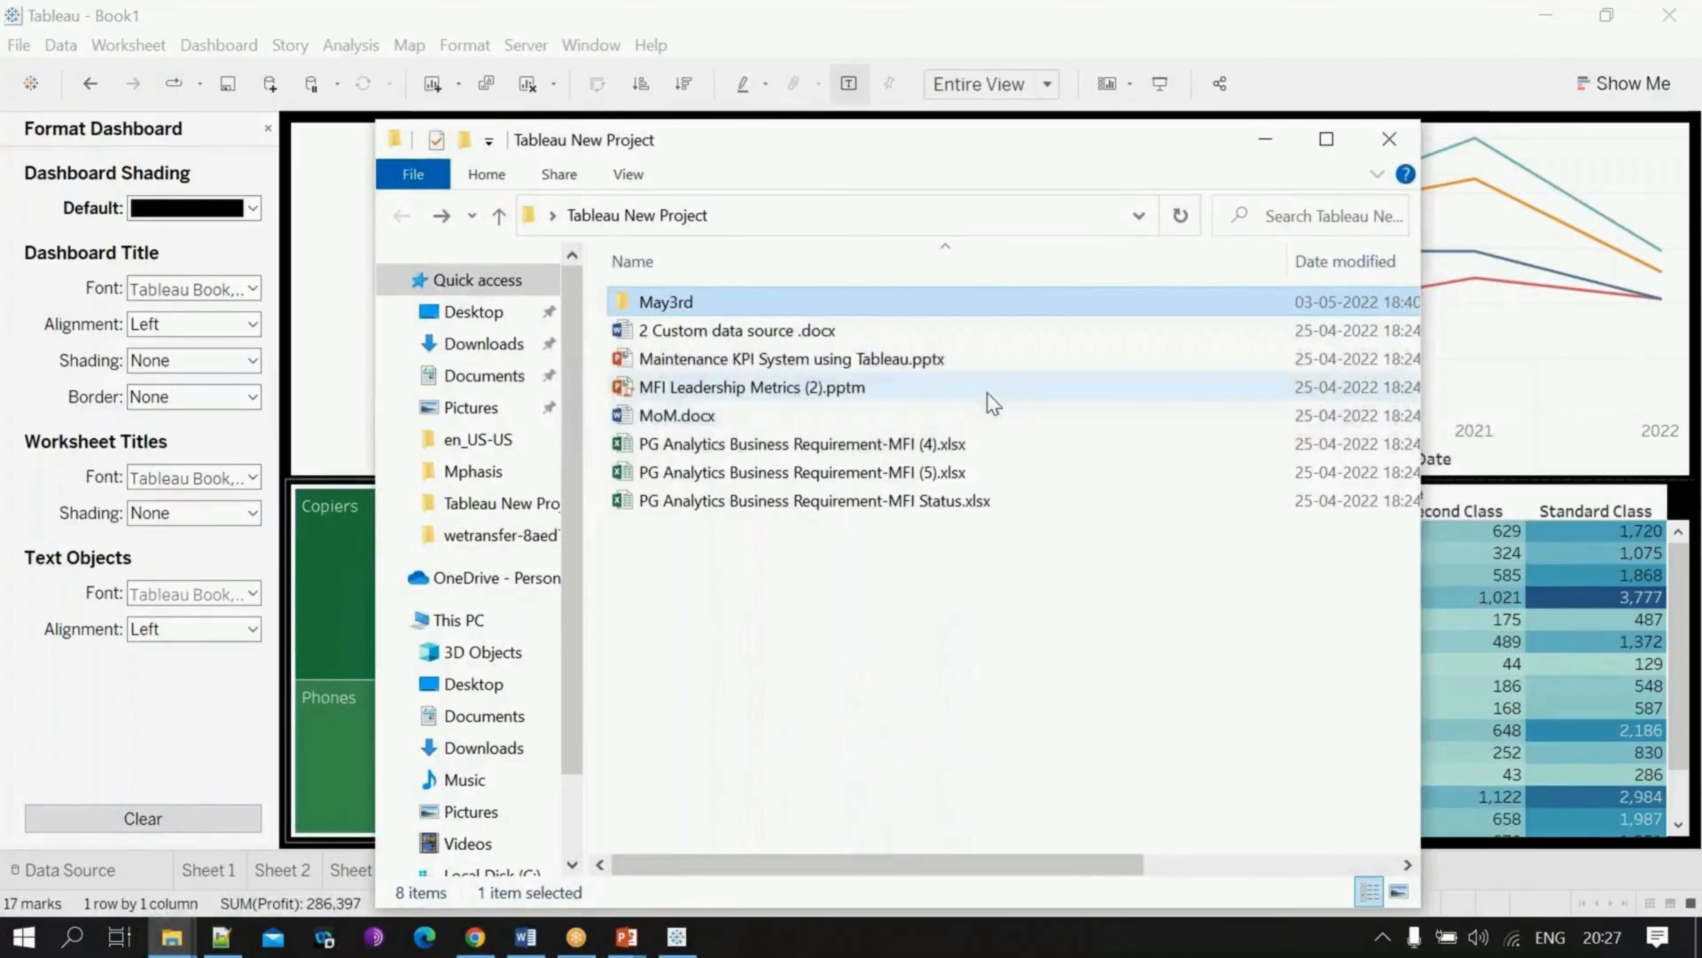
pyautogui.click(1331, 149)
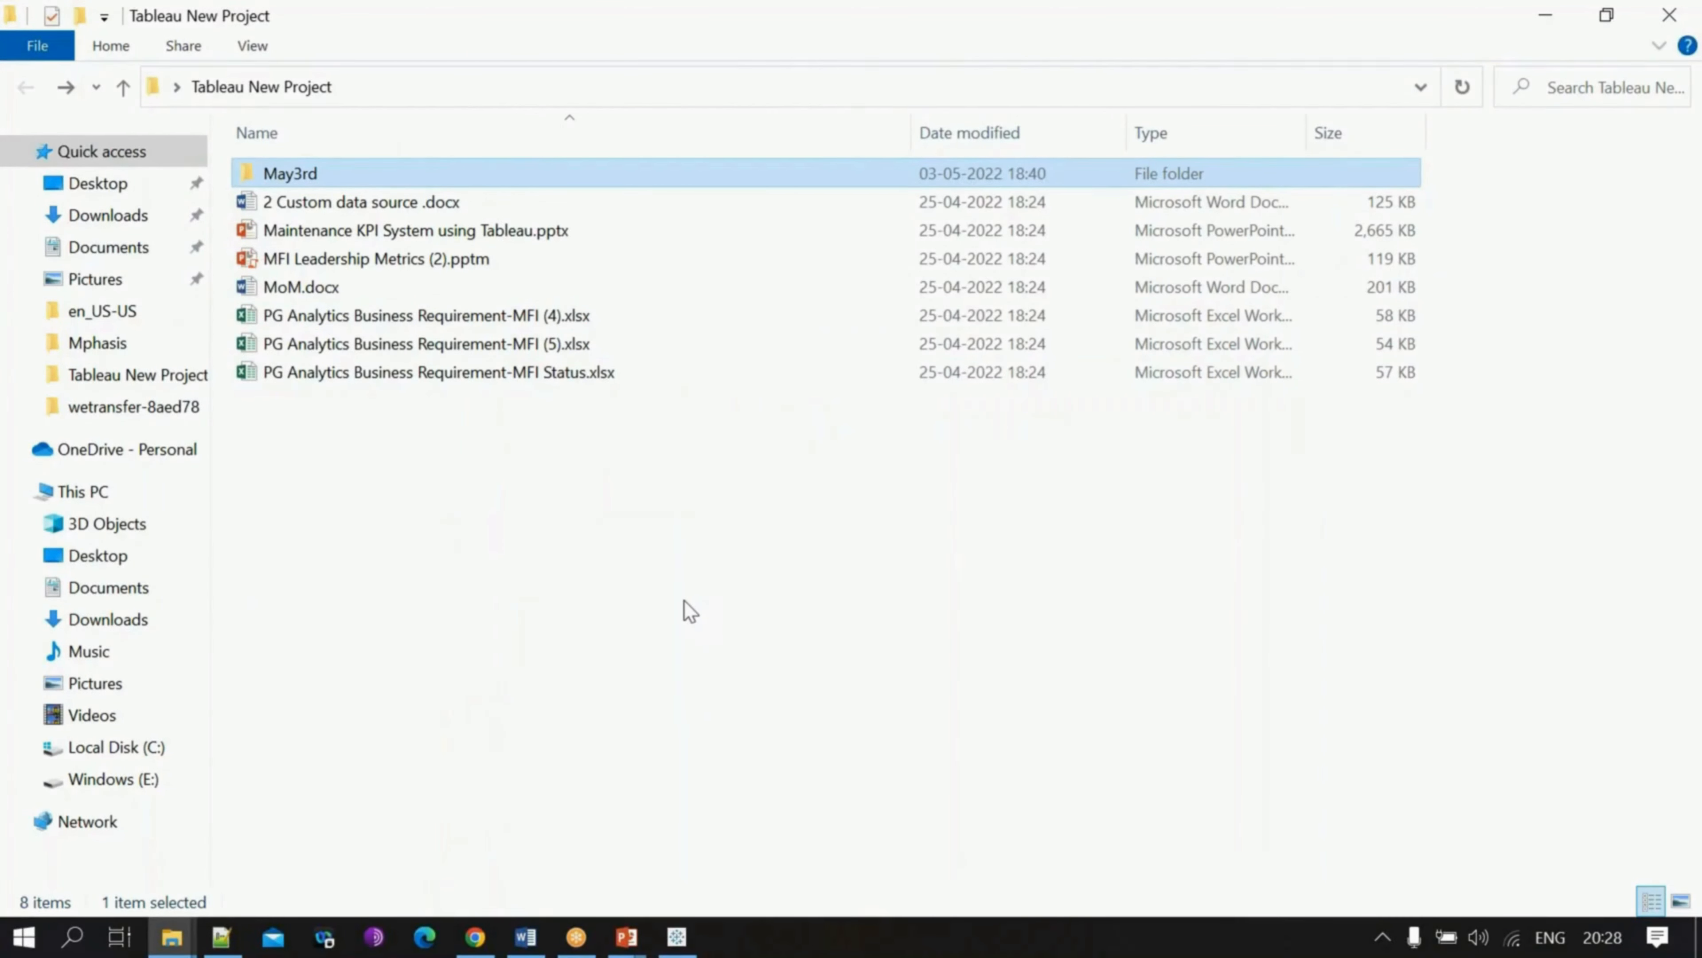
pyautogui.doubleClick(516, 231)
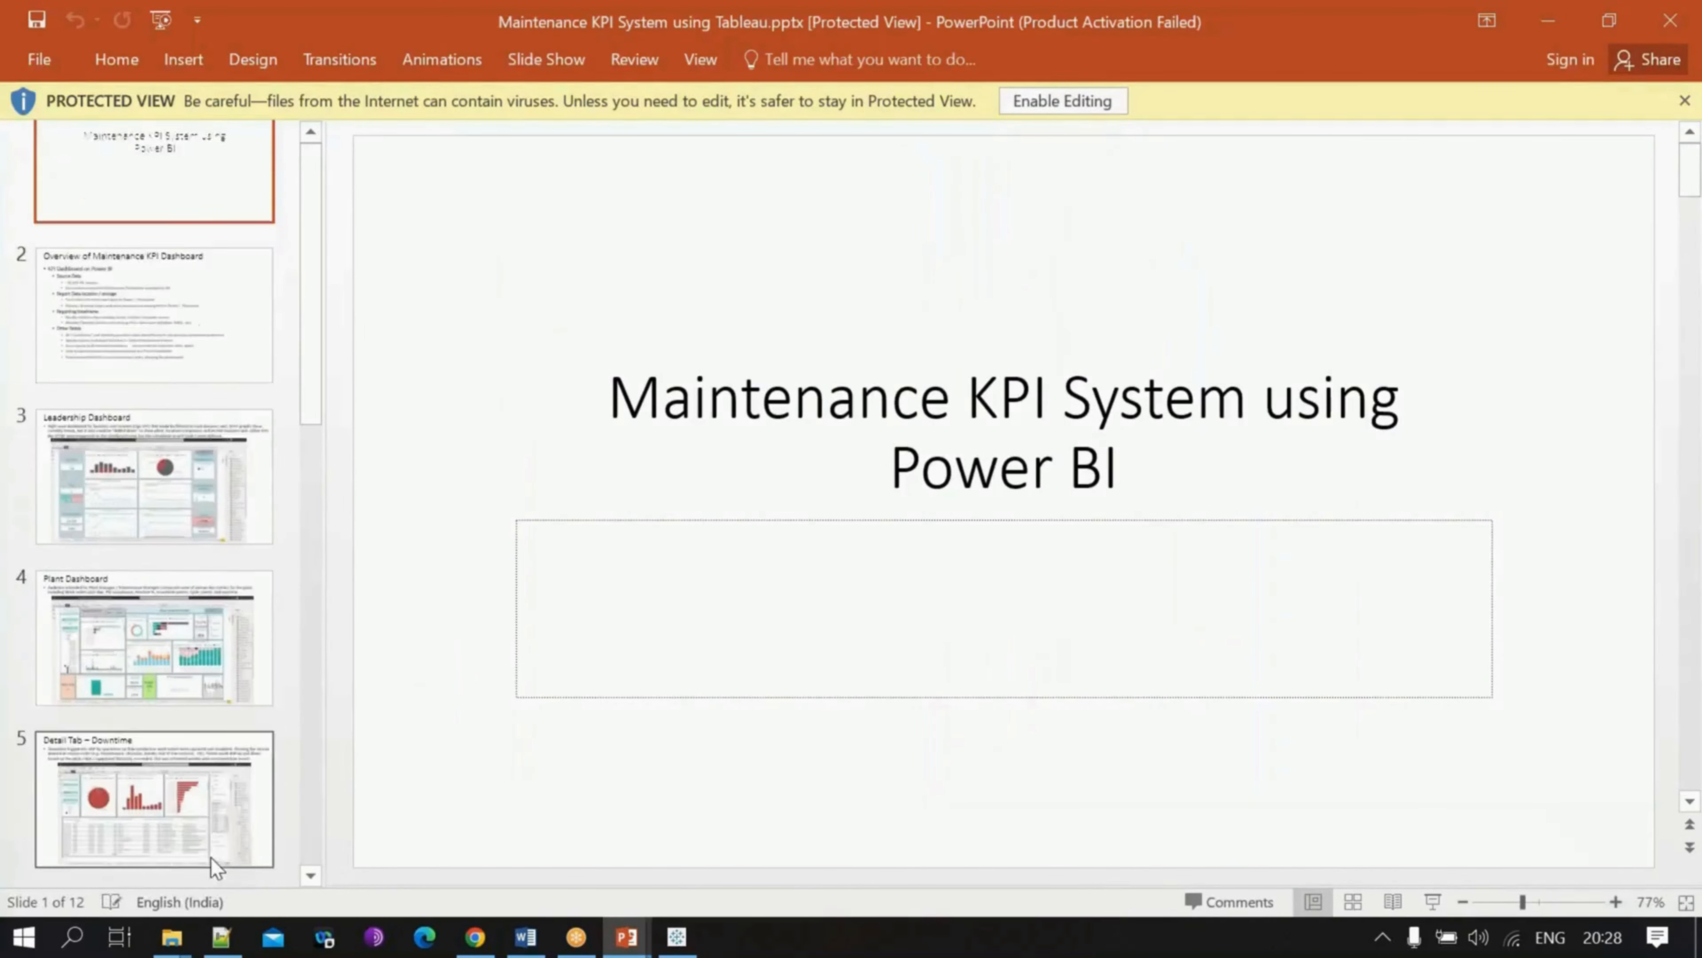
# Step: Enable editing of the presentation and show the Detail Tab – Downtime slide as a full-screen slide show
pyautogui.scroll(-1, 210, 857)
pyautogui.click(179, 785)
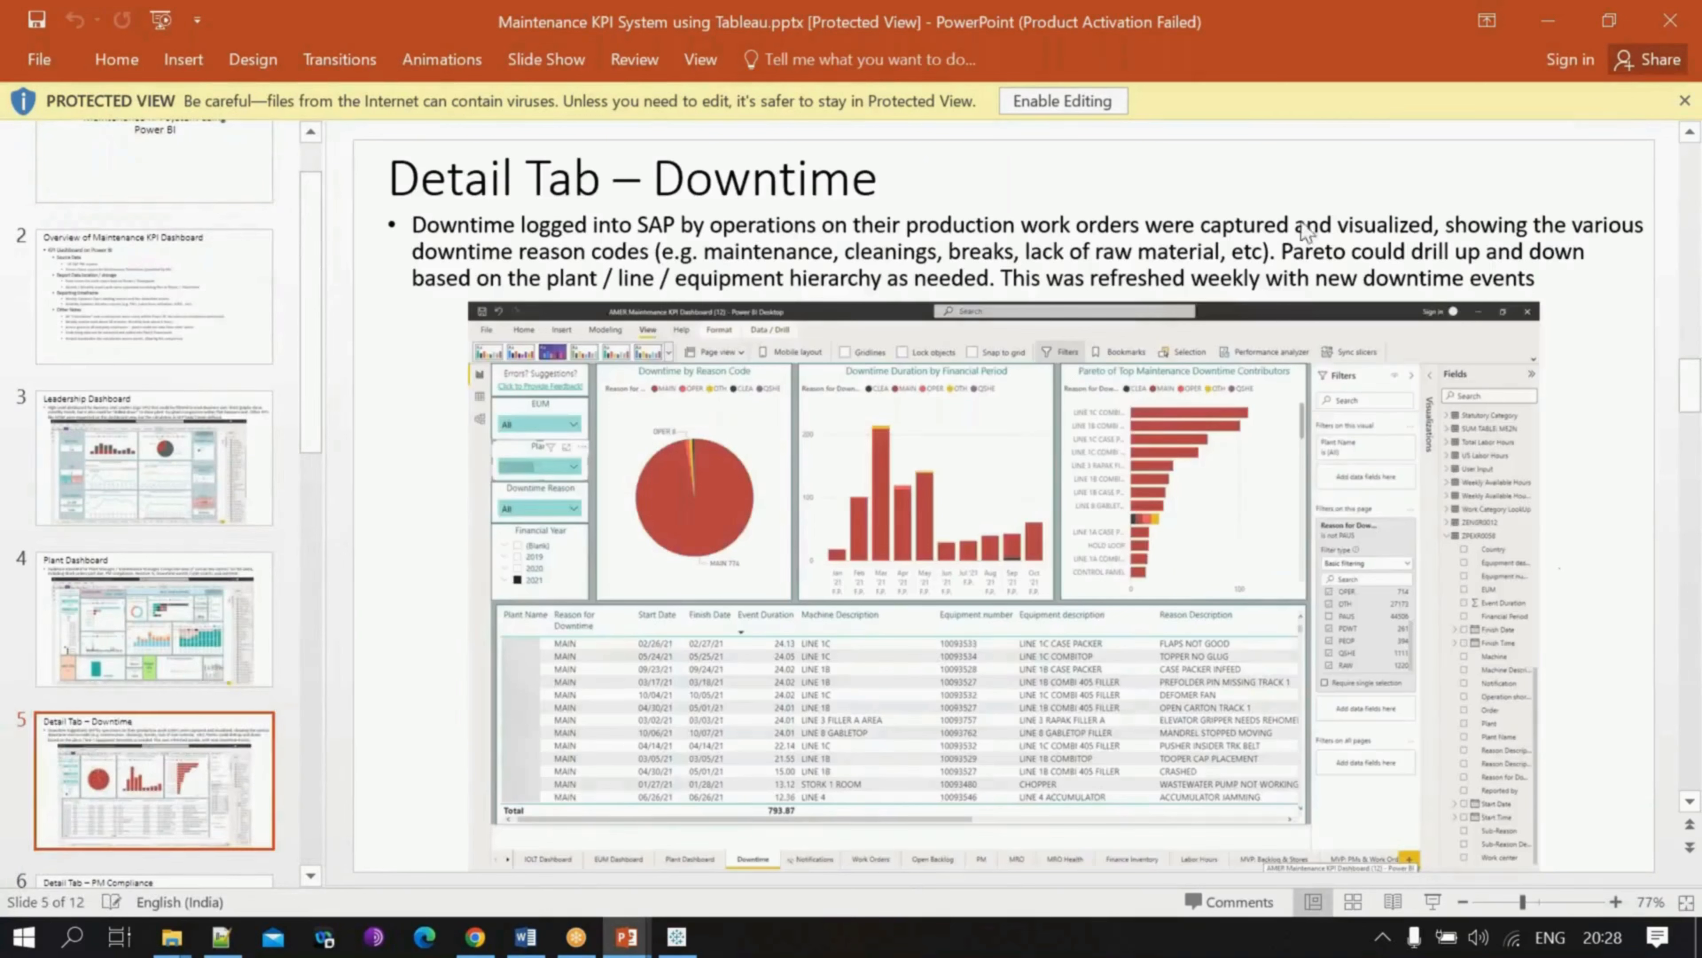
pyautogui.click(1056, 101)
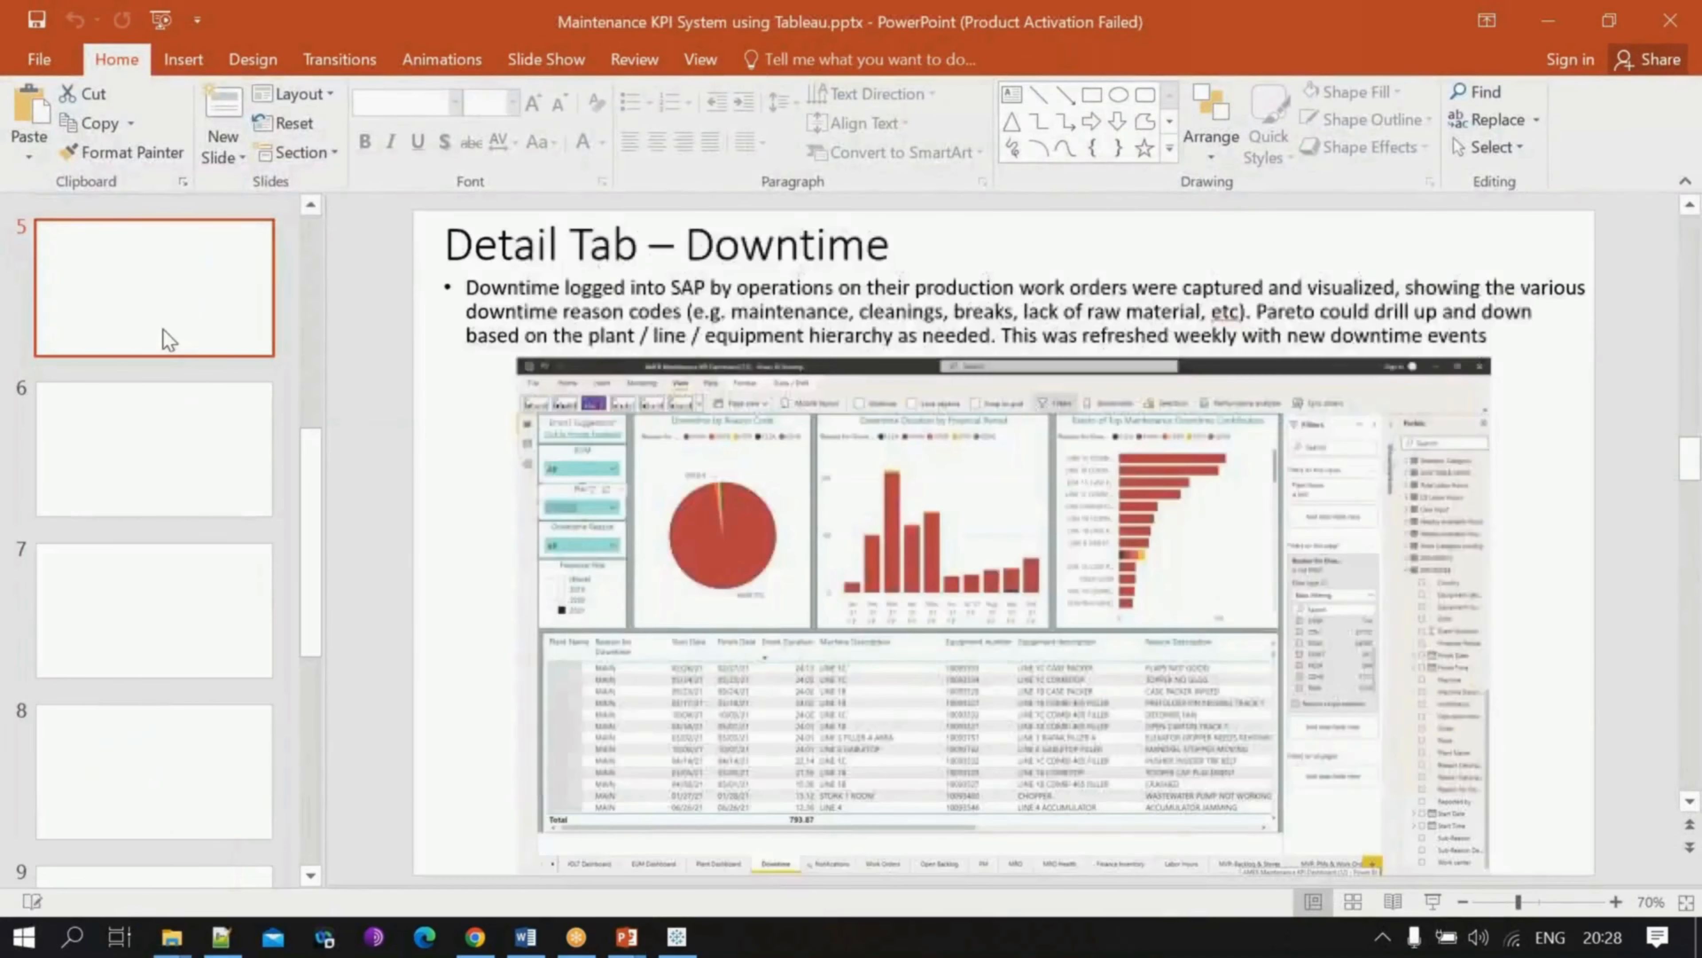
pyautogui.click(1431, 902)
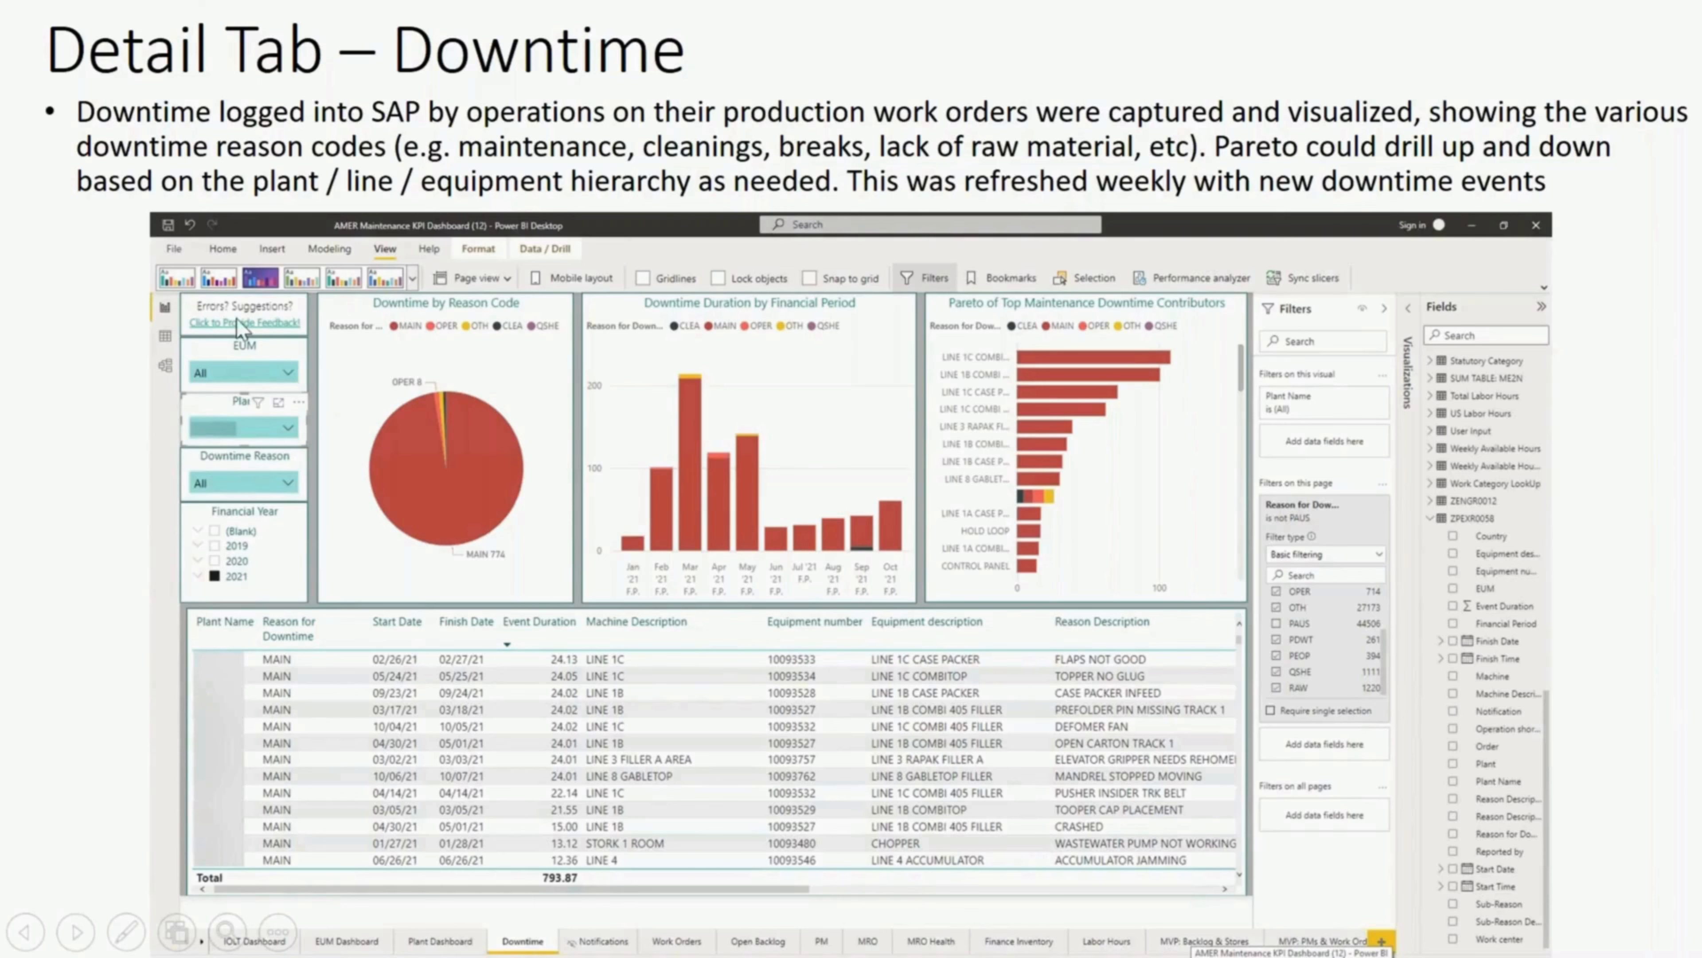
# Step: Page through the remaining detail slides, including Open Backlog and MRO and Purchasing, and view the Plant Dashboard slide
pyautogui.click(364, 548)
pyautogui.click(441, 618)
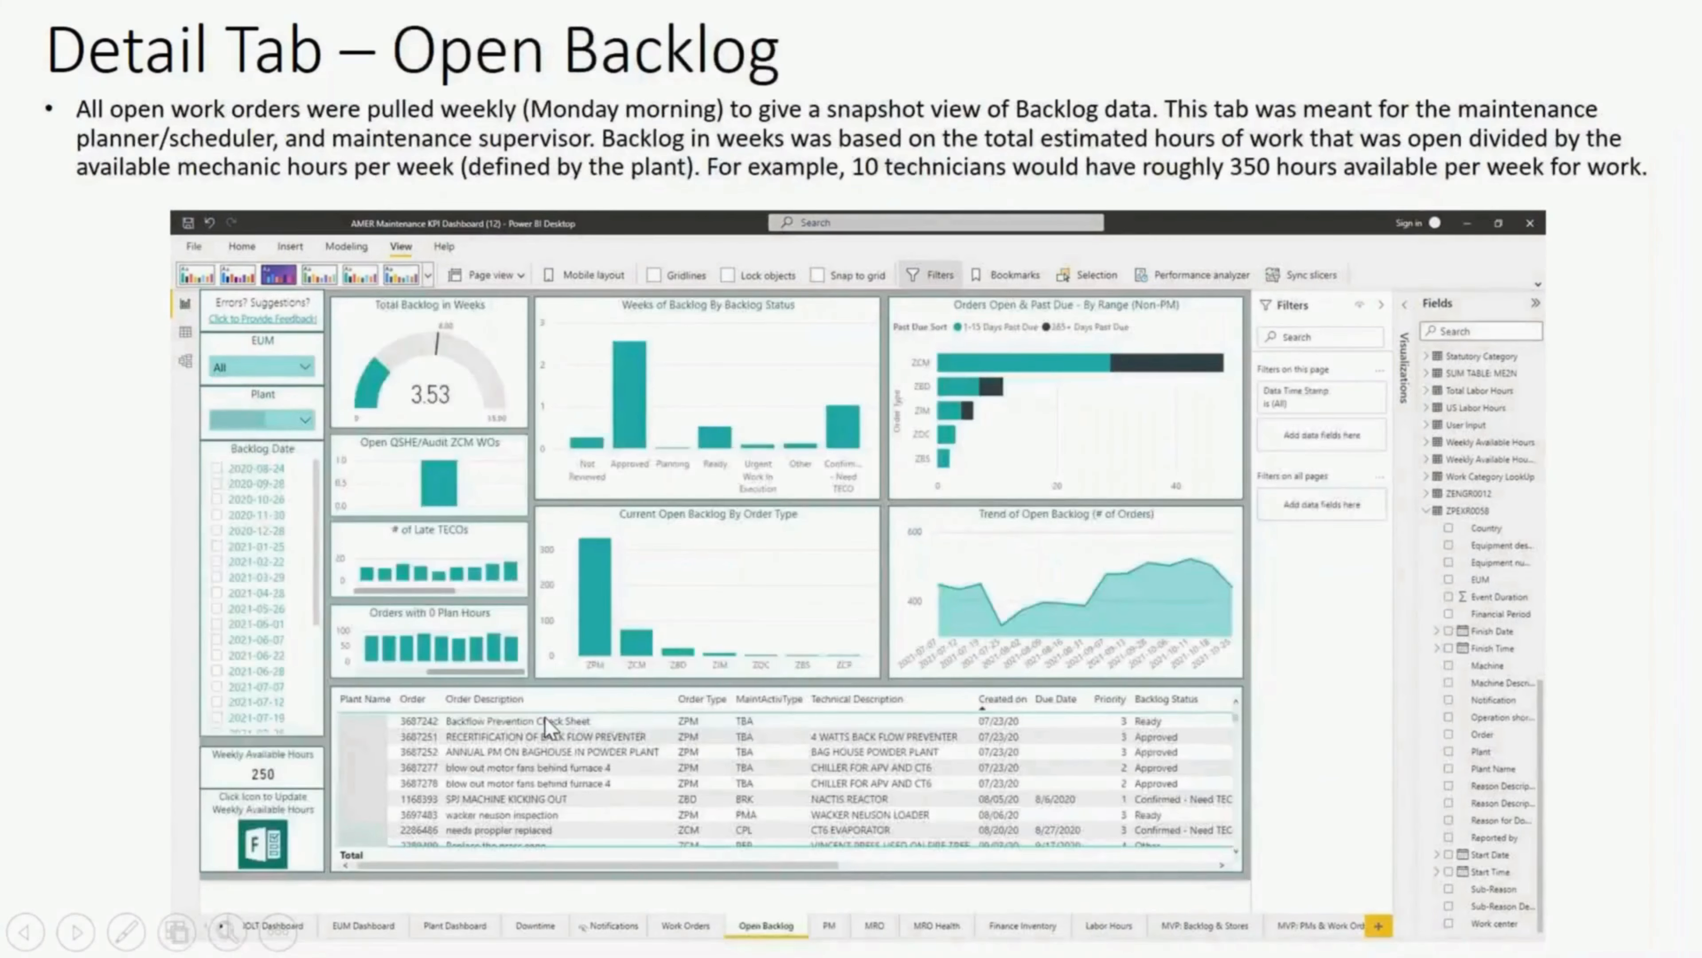
pyautogui.click(546, 718)
pyautogui.click(546, 717)
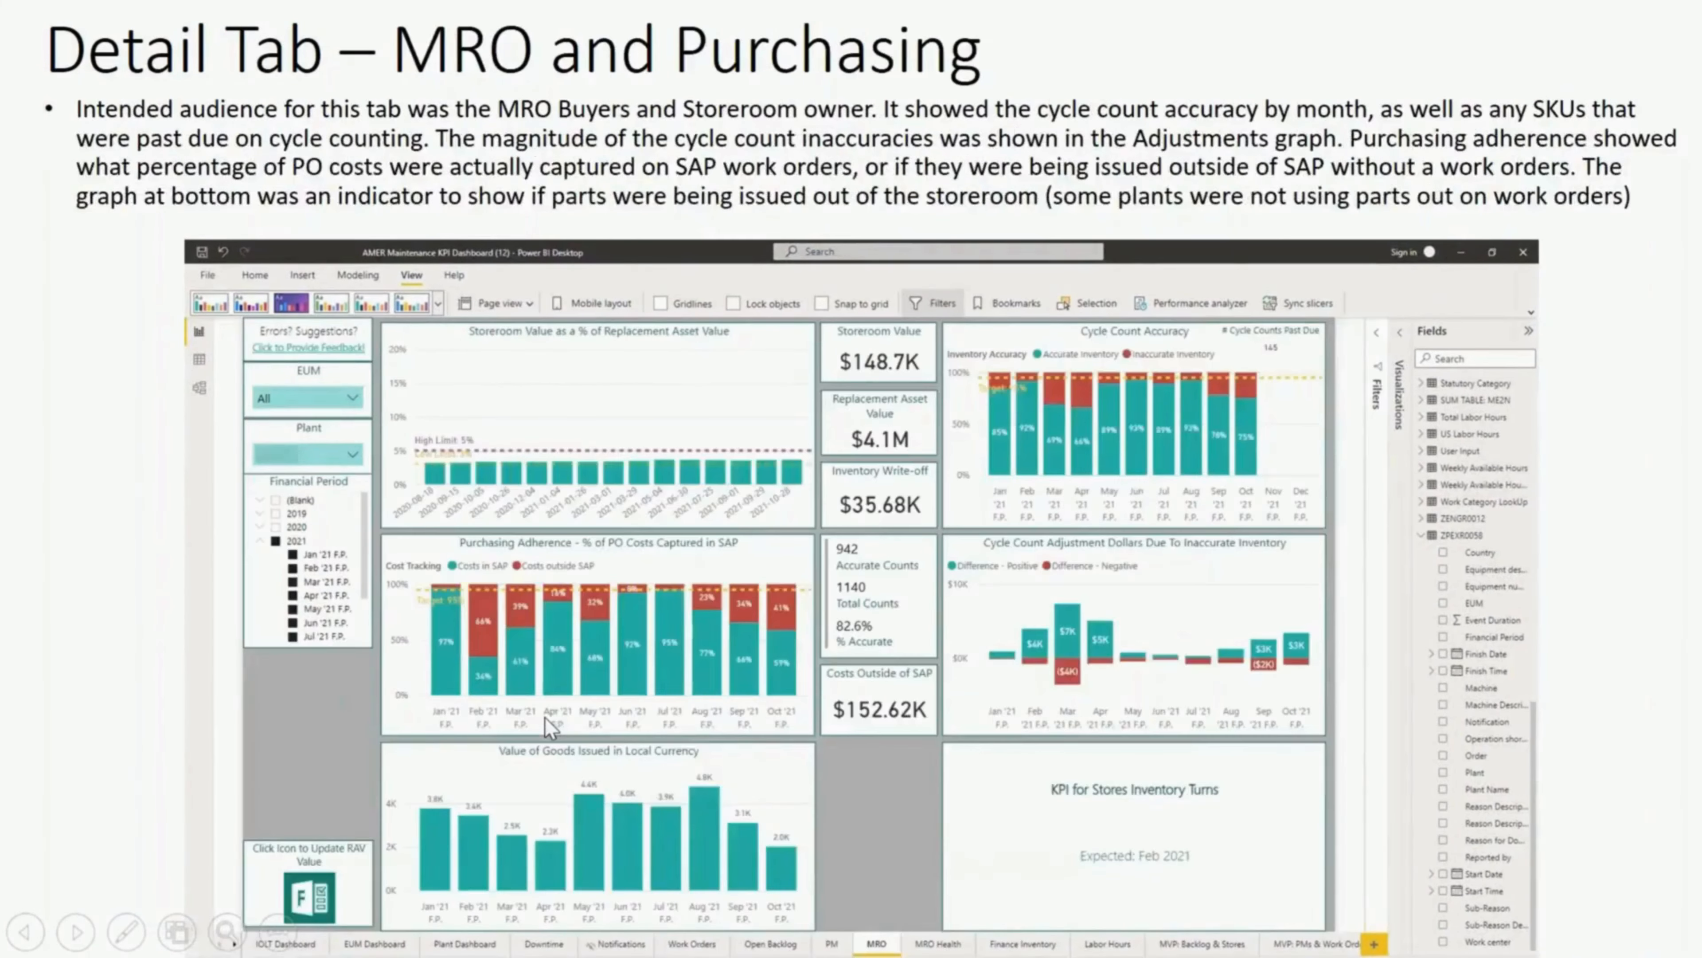
pyautogui.click(545, 717)
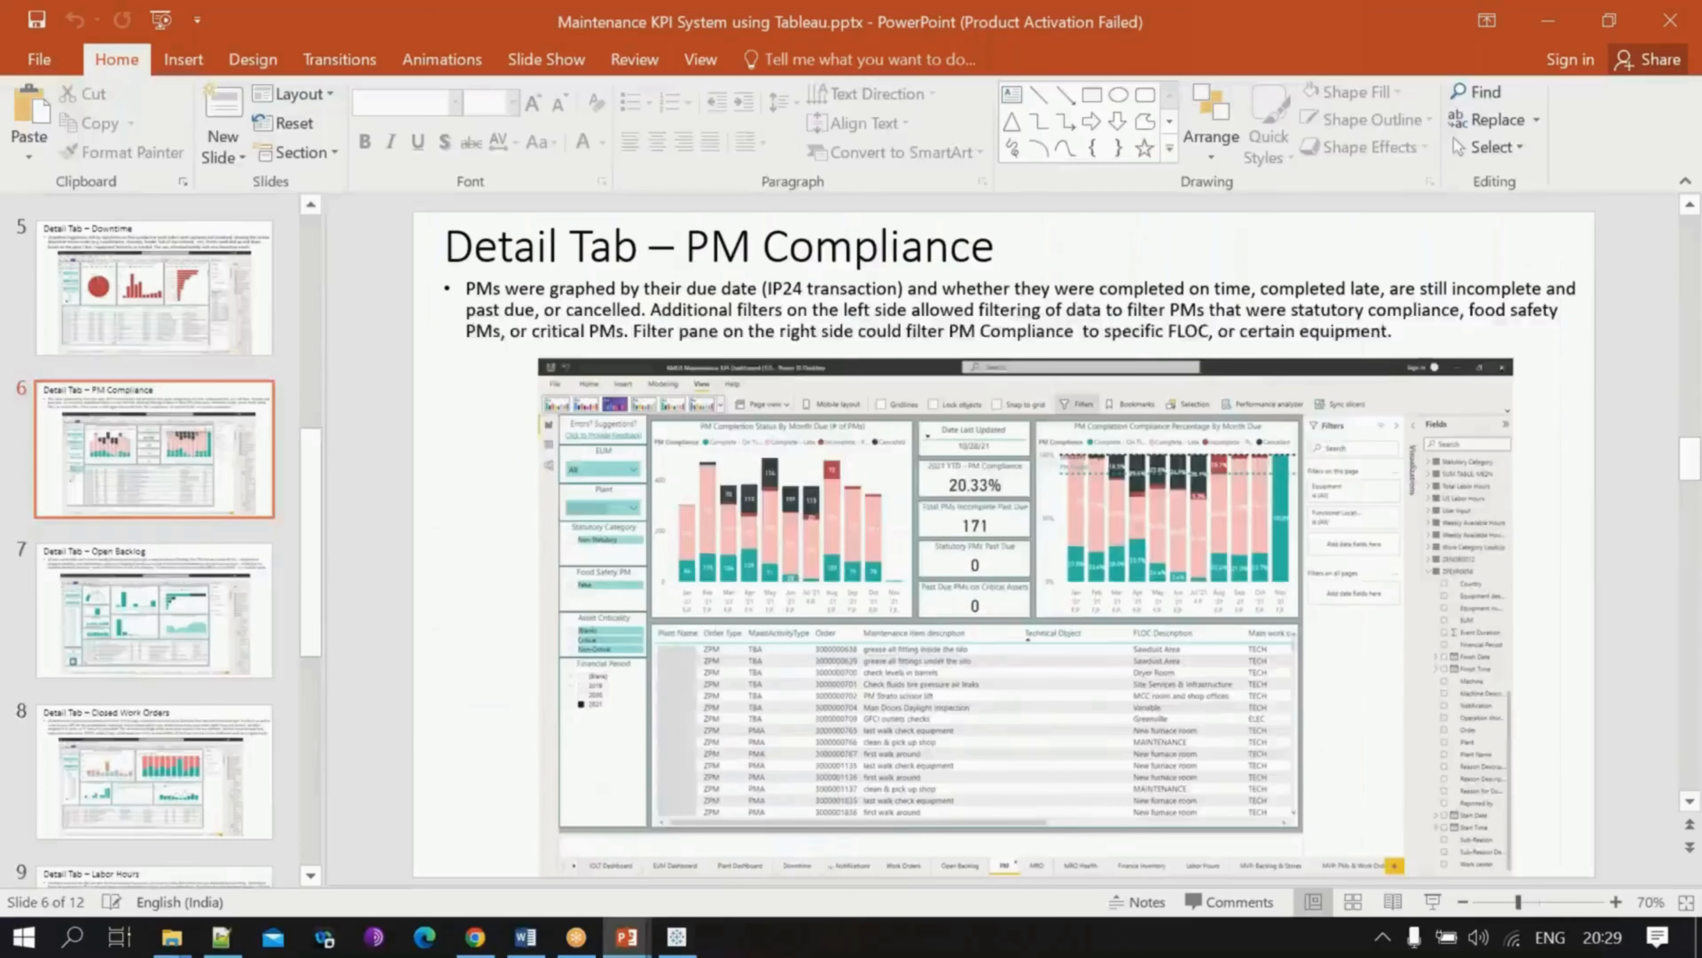
pyautogui.scroll(2, 197, 352)
pyautogui.click(197, 351)
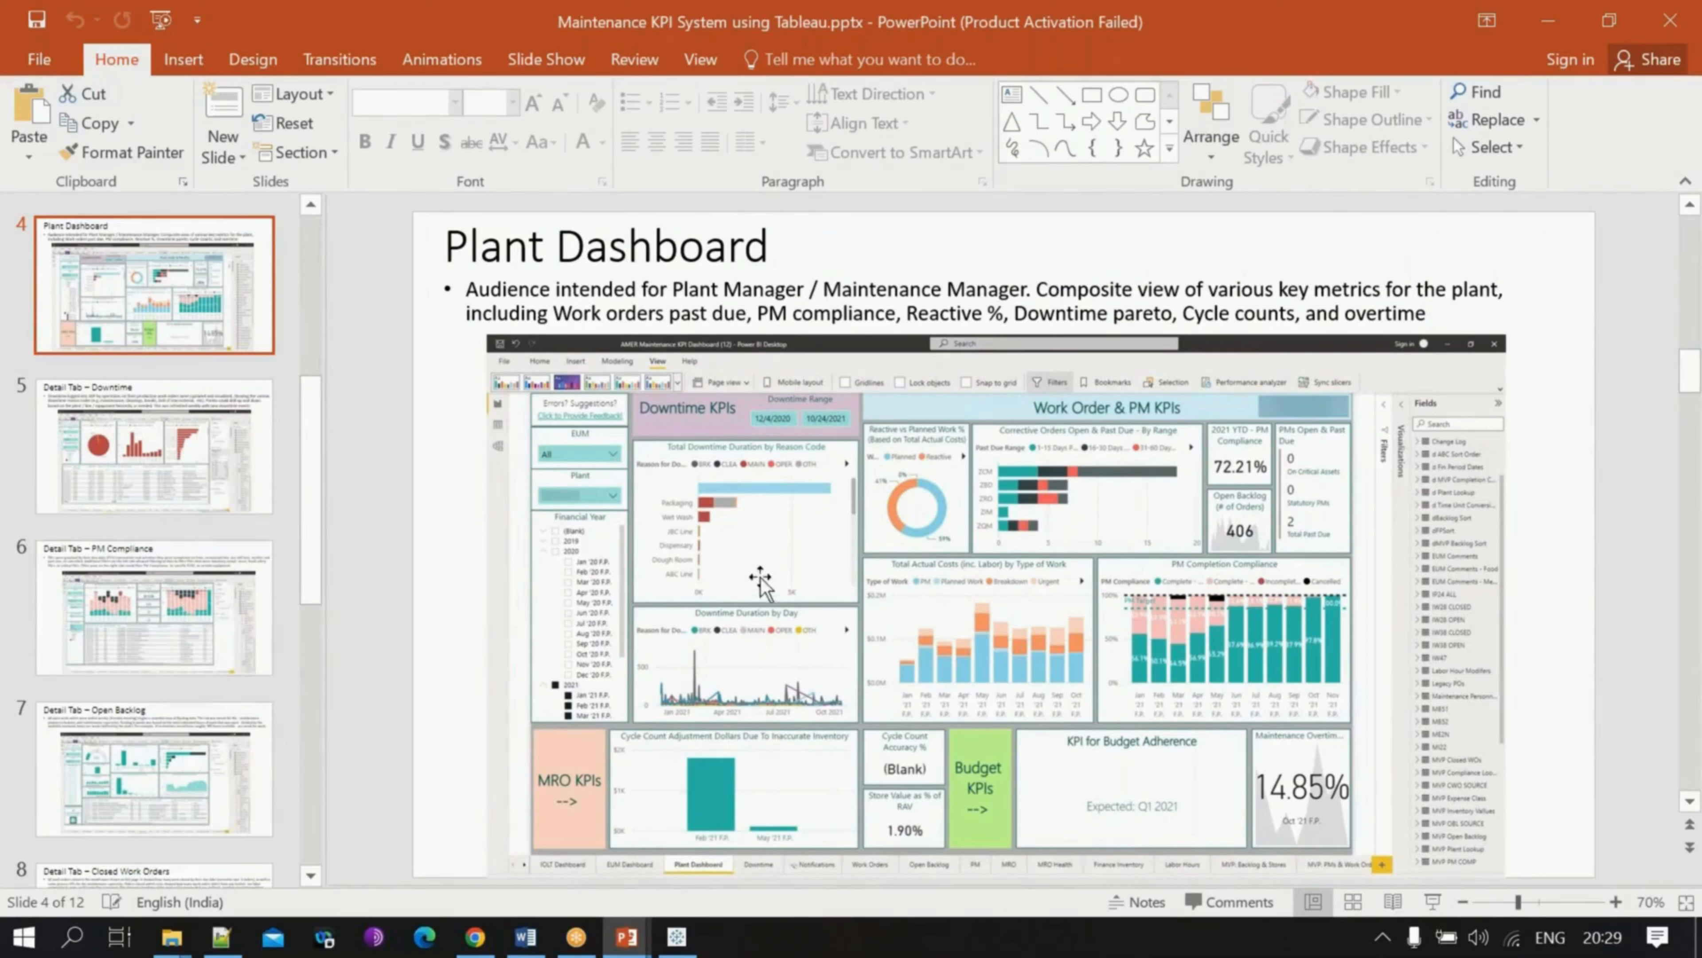
# Step: Switch back to Tableau and add a new blank worksheet after Dashboard 1
pyautogui.click(677, 937)
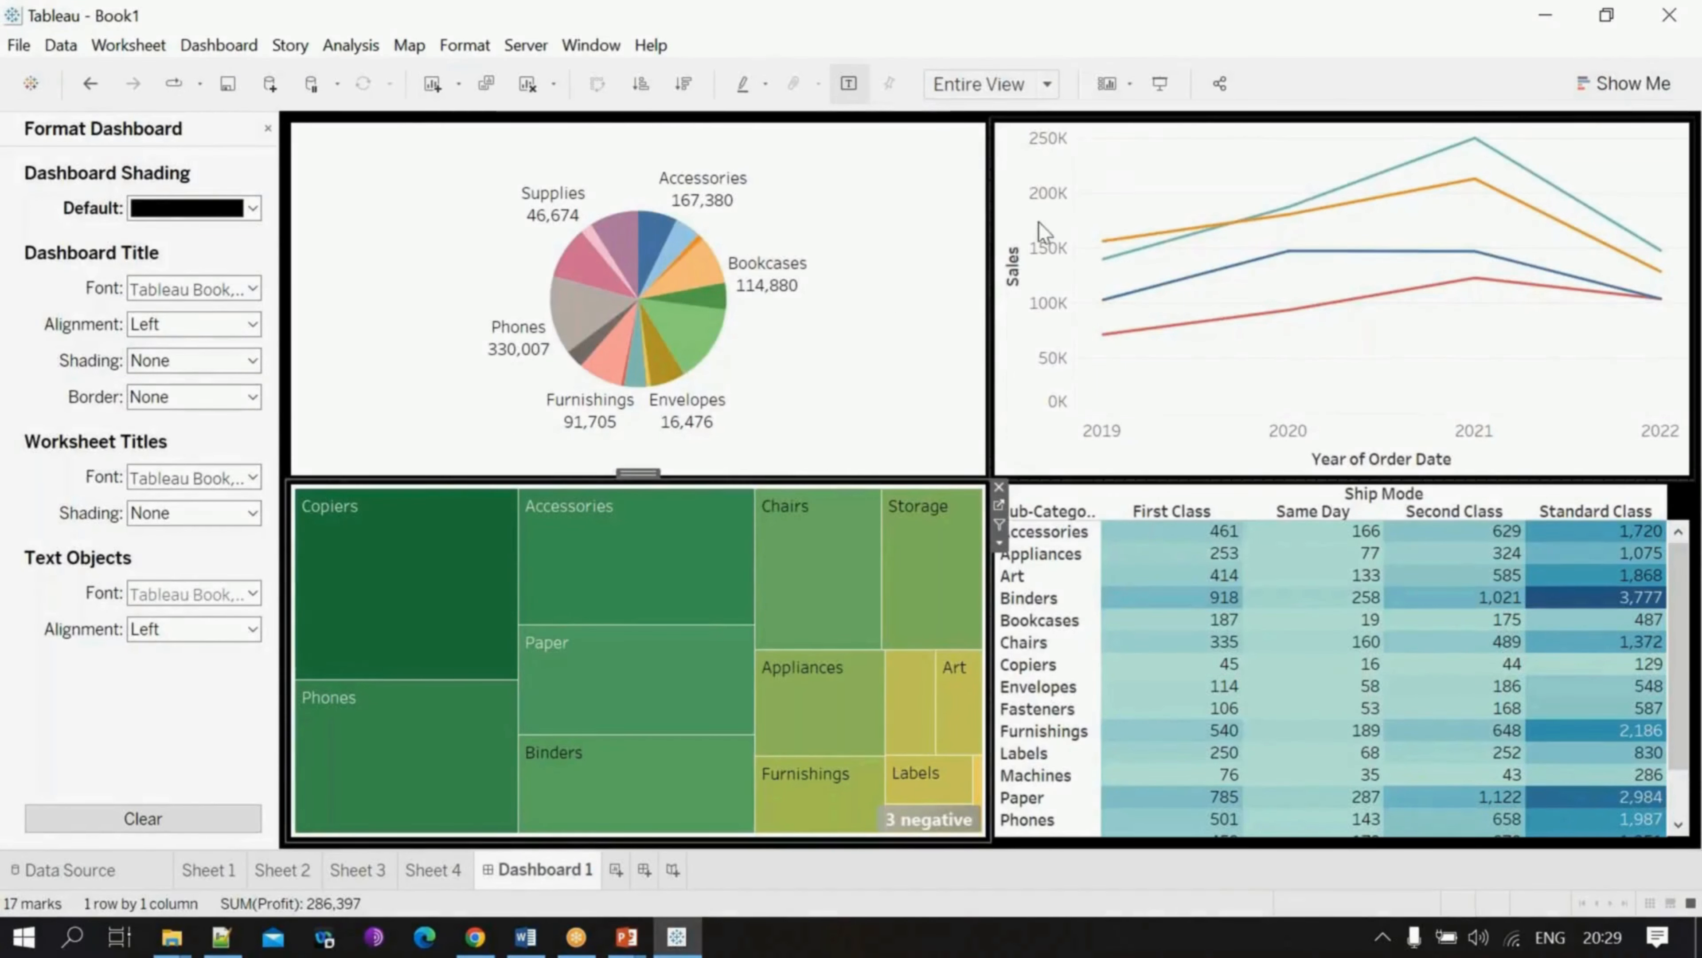
pyautogui.click(737, 842)
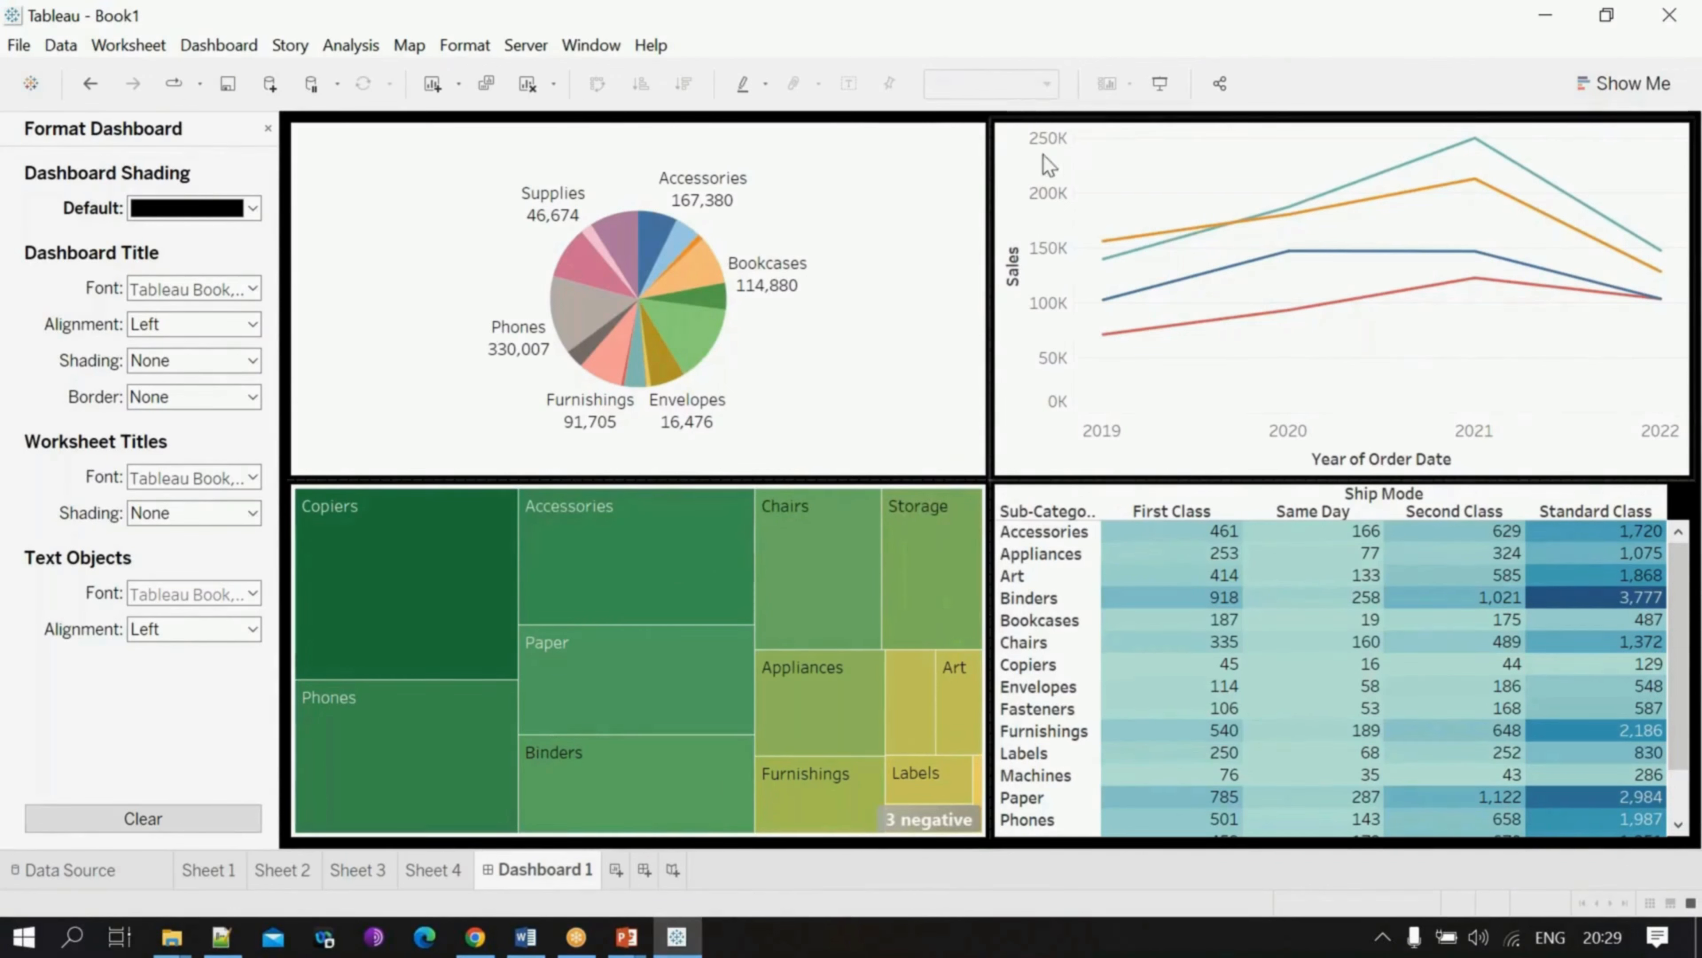
pyautogui.click(1175, 45)
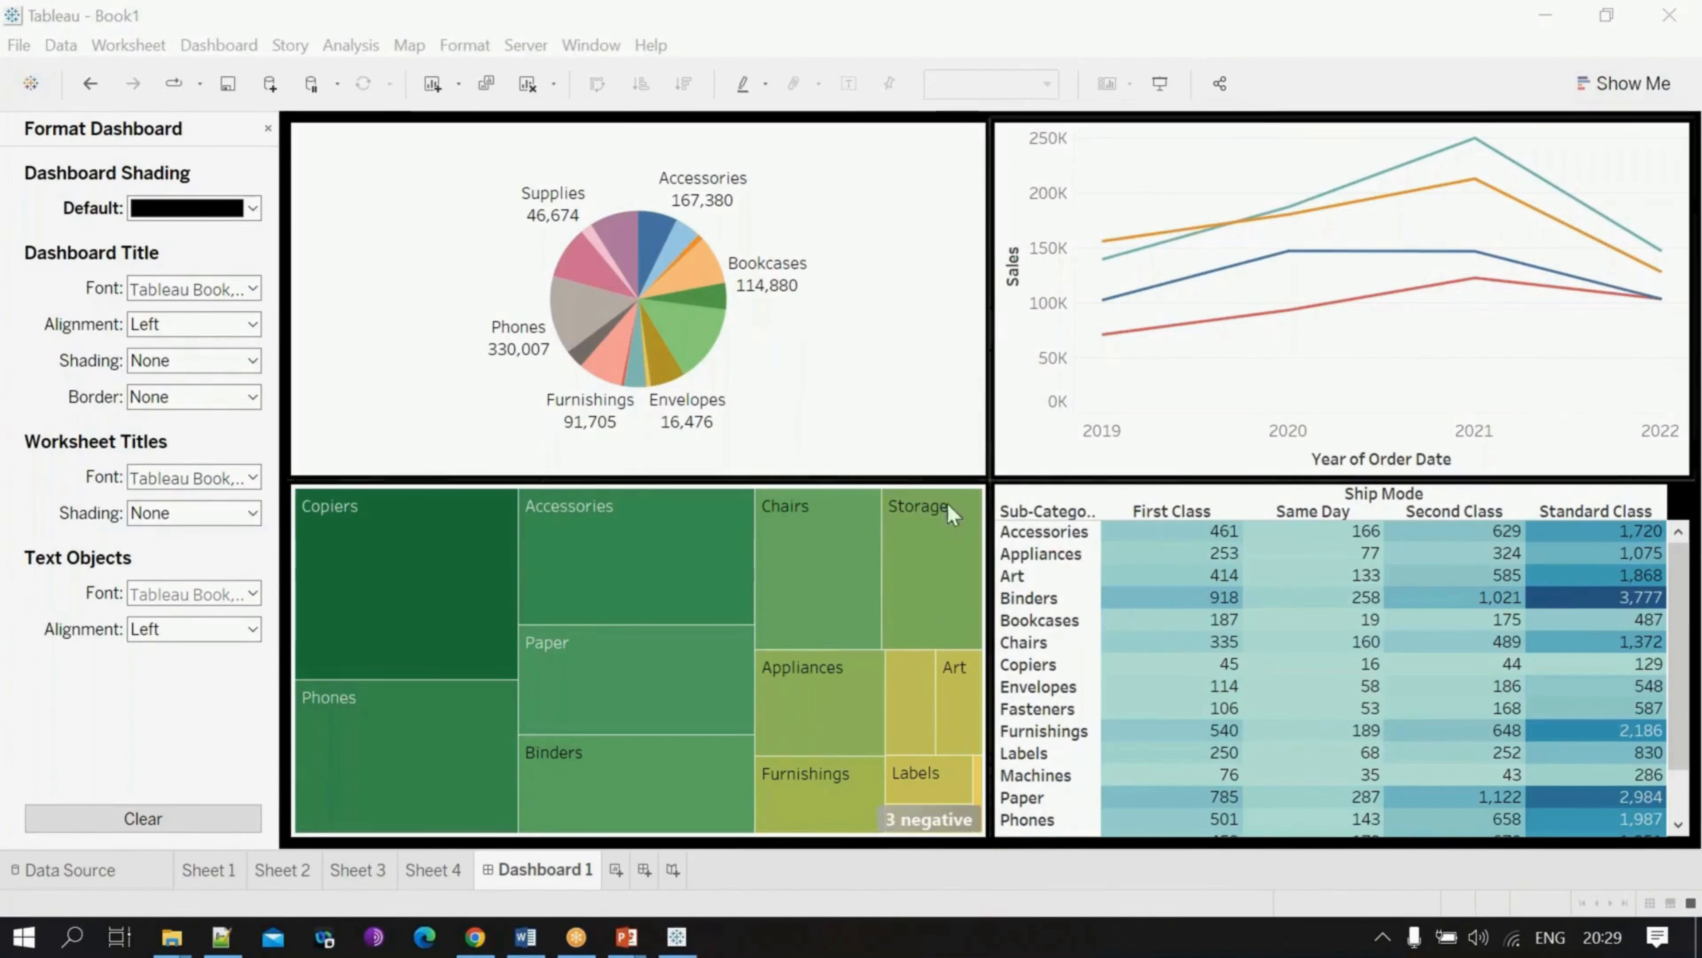
pyautogui.click(616, 870)
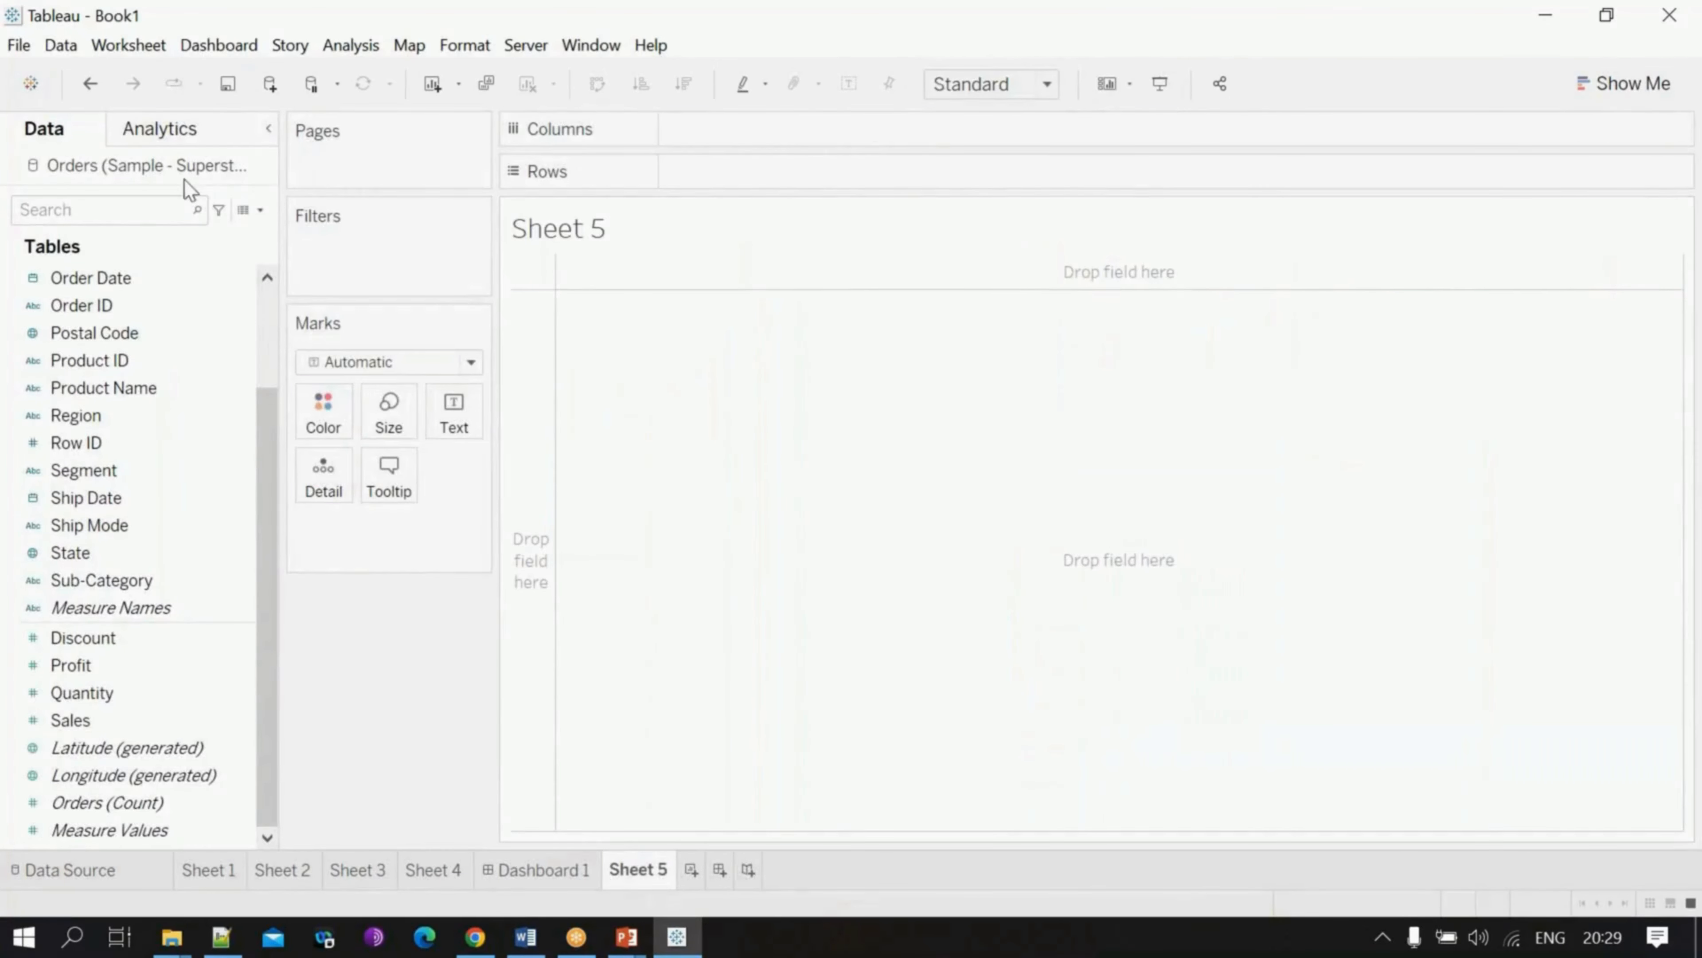
# Step: Examine the Orders table's columns in the Superstore data source, from Row ID across to Profit
pyautogui.click(112, 884)
pyautogui.doubleClick(69, 388)
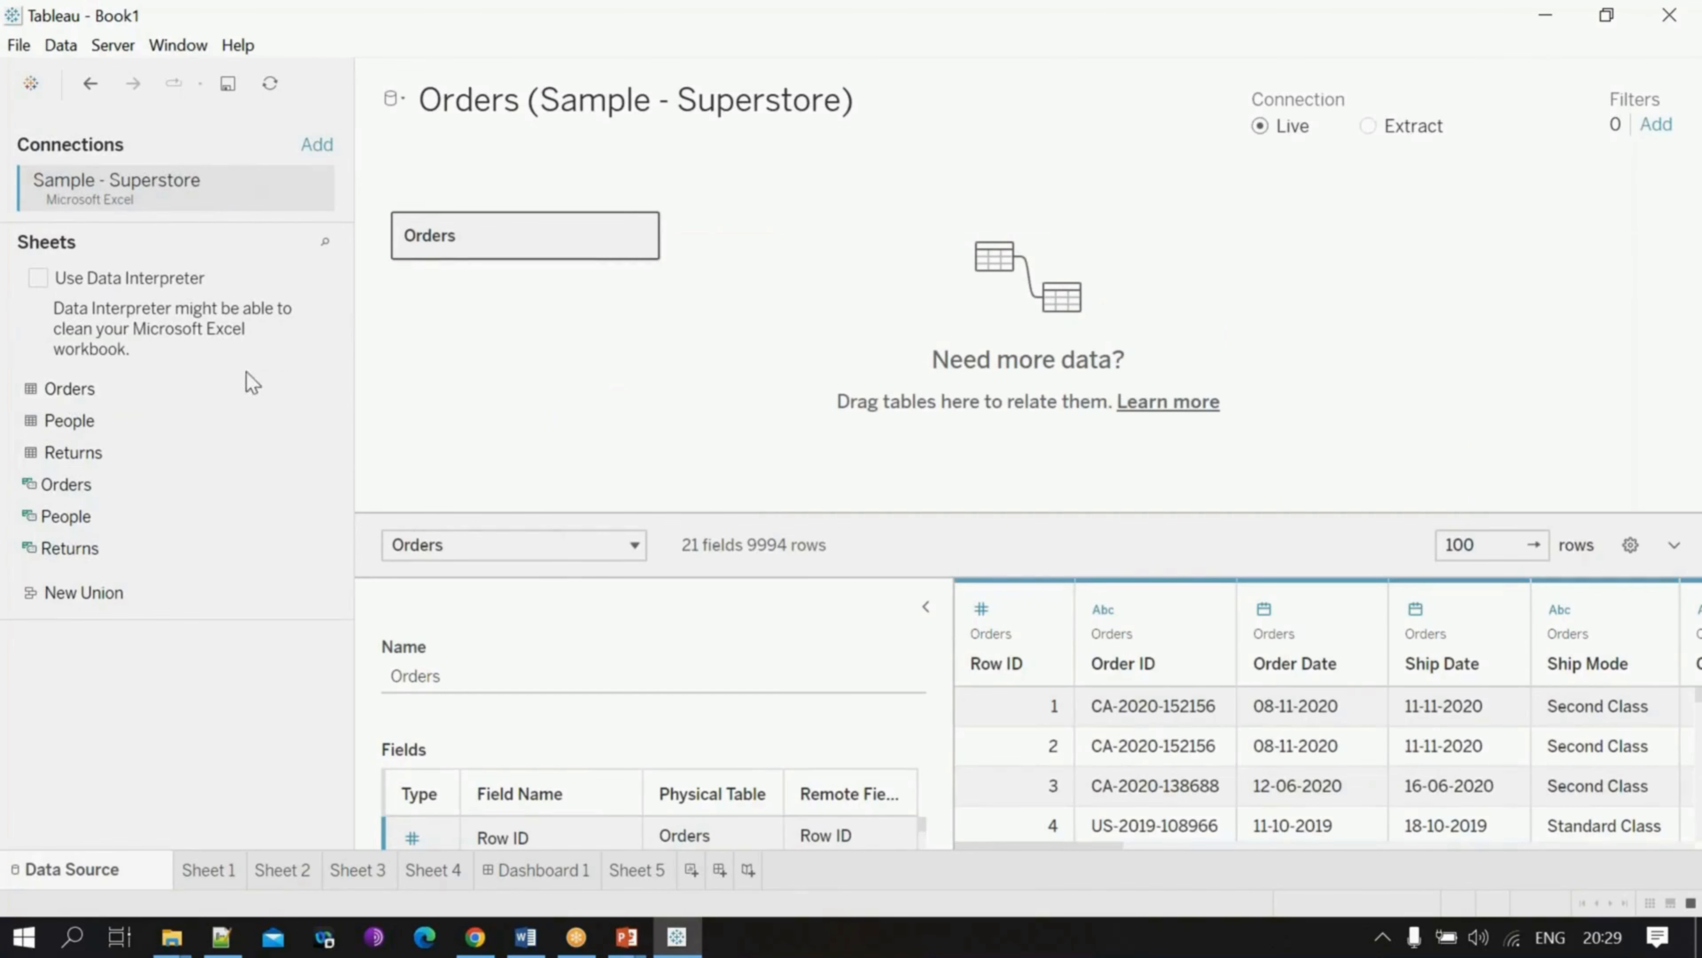
pyautogui.click(925, 606)
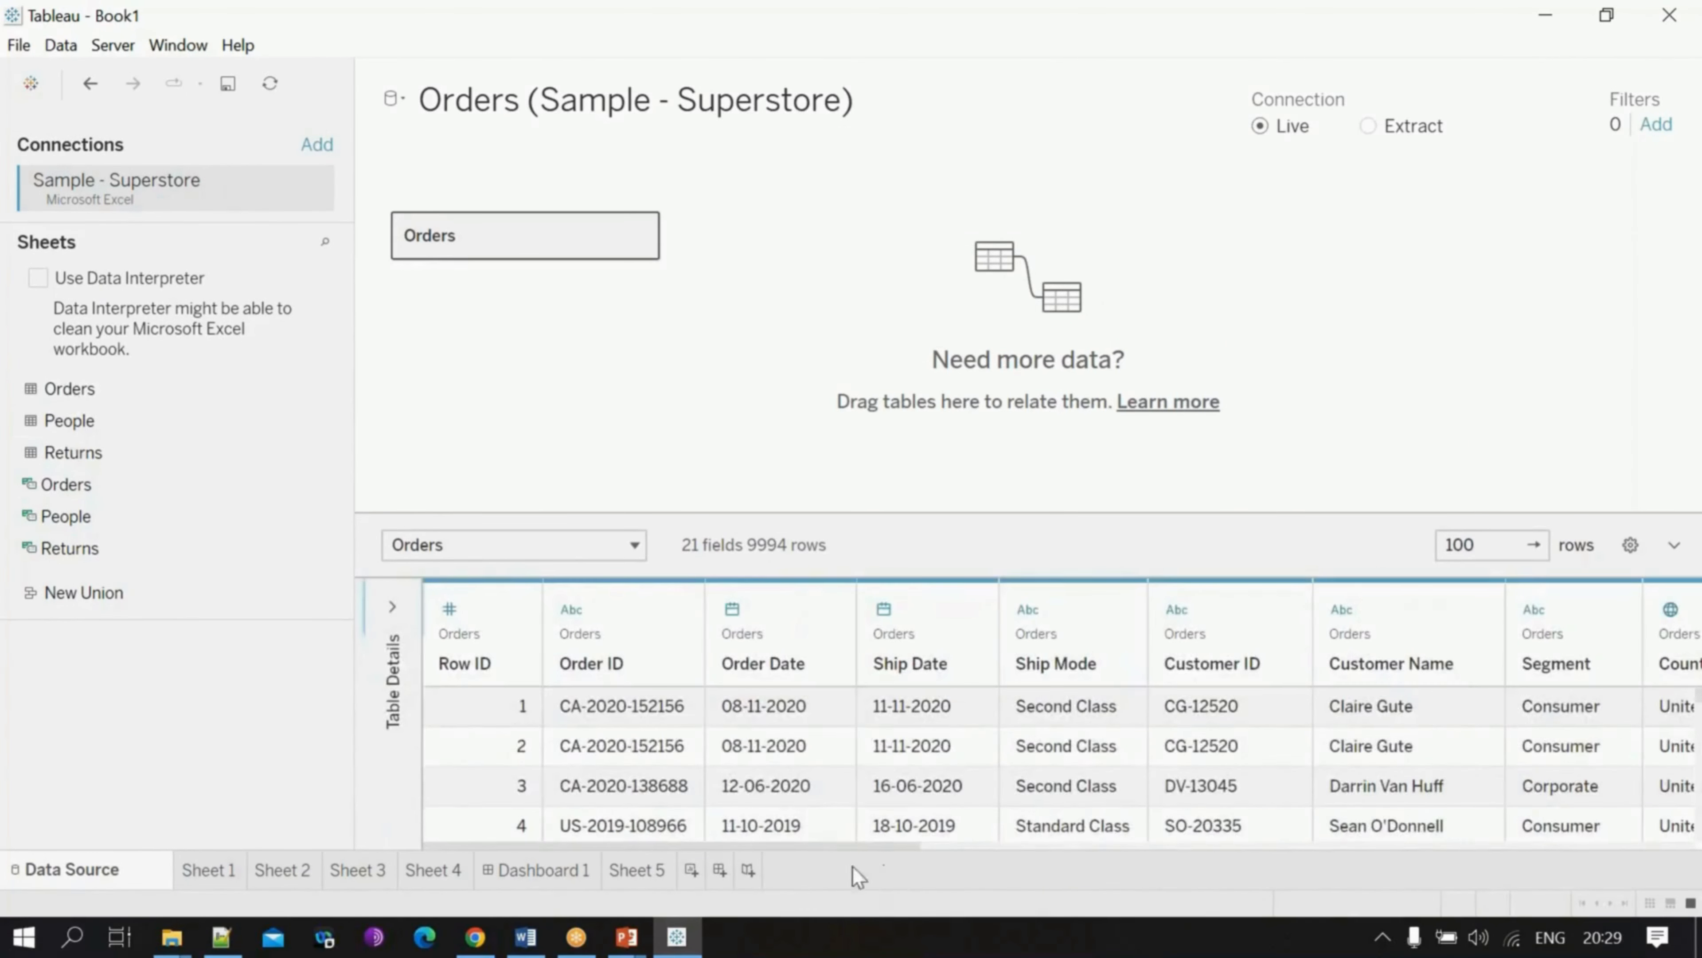
pyautogui.moveTo(864, 848); pyautogui.dragTo(1637, 858)
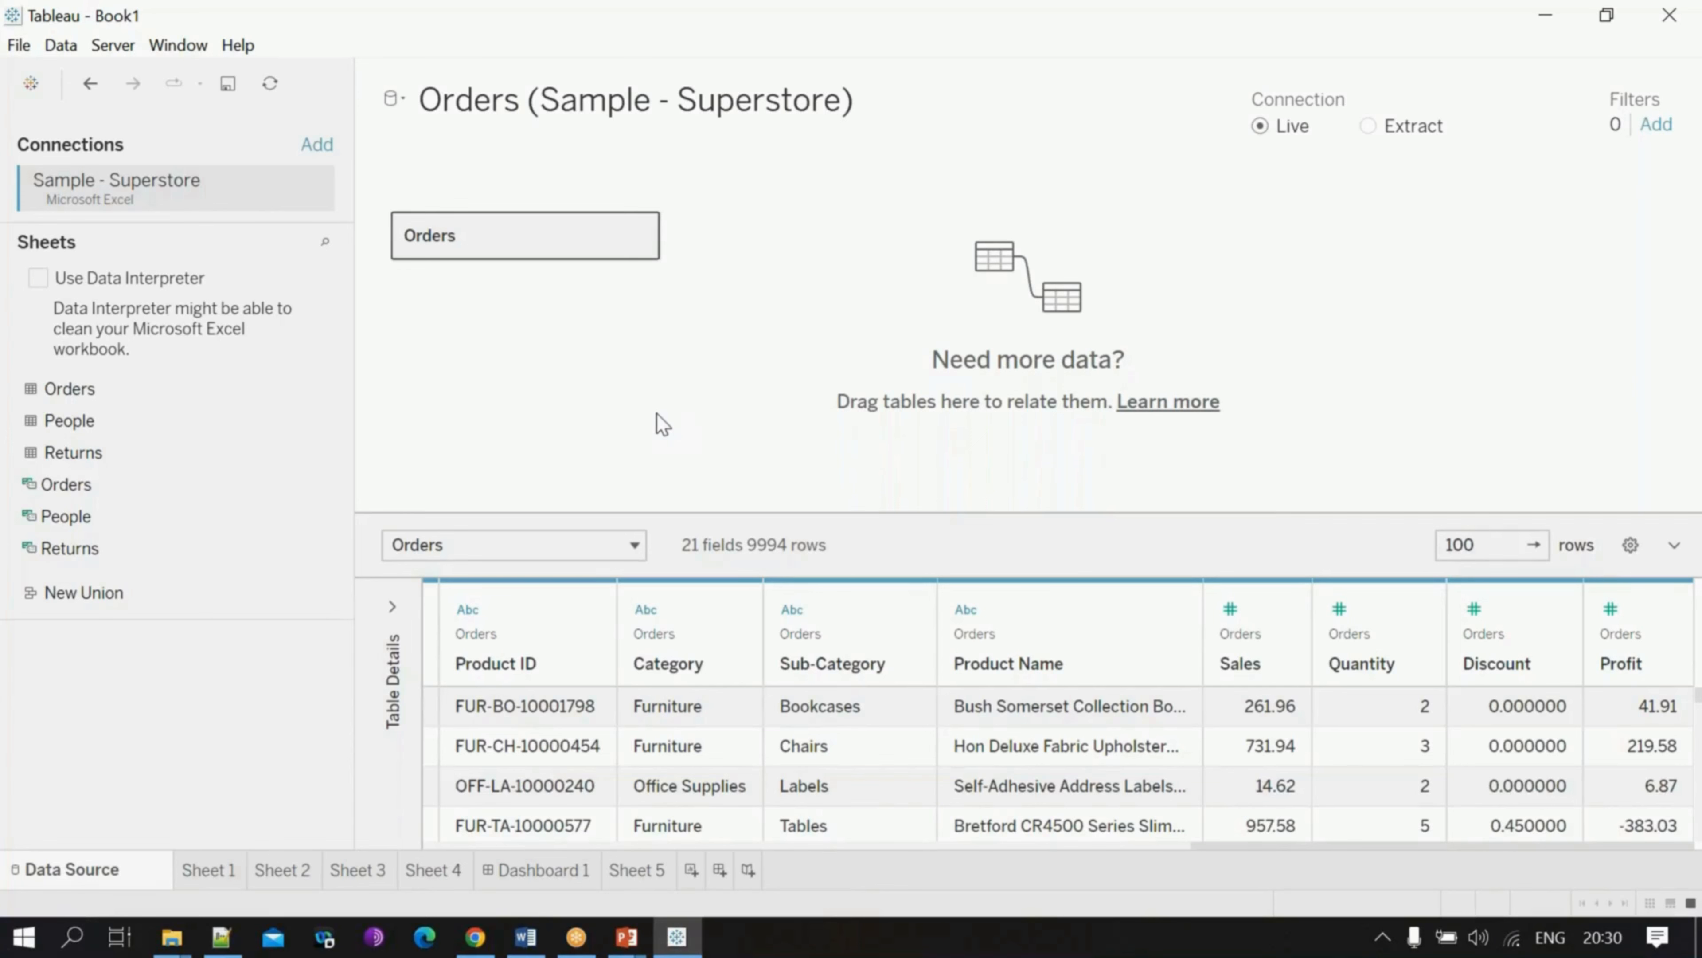
# Step: Add another new worksheet and place Order Date by year on Rows
pyautogui.click(693, 877)
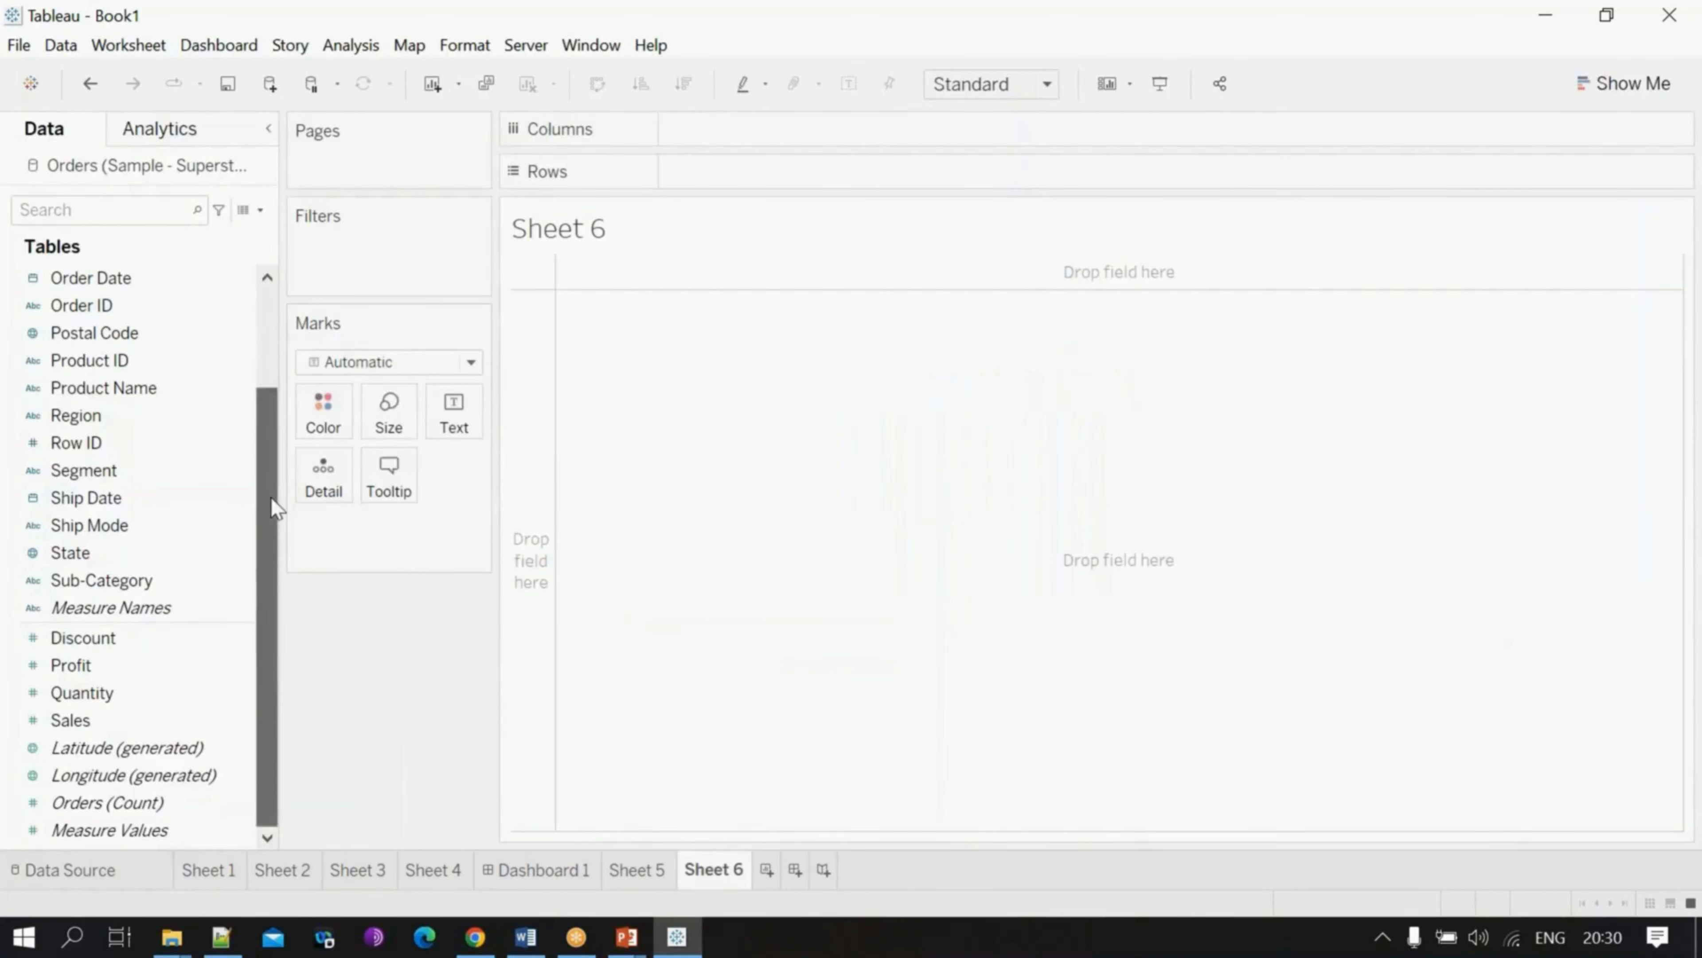
pyautogui.moveTo(271, 504); pyautogui.dragTo(268, 387)
pyautogui.click(127, 416)
pyautogui.moveTo(127, 416); pyautogui.dragTo(534, 404)
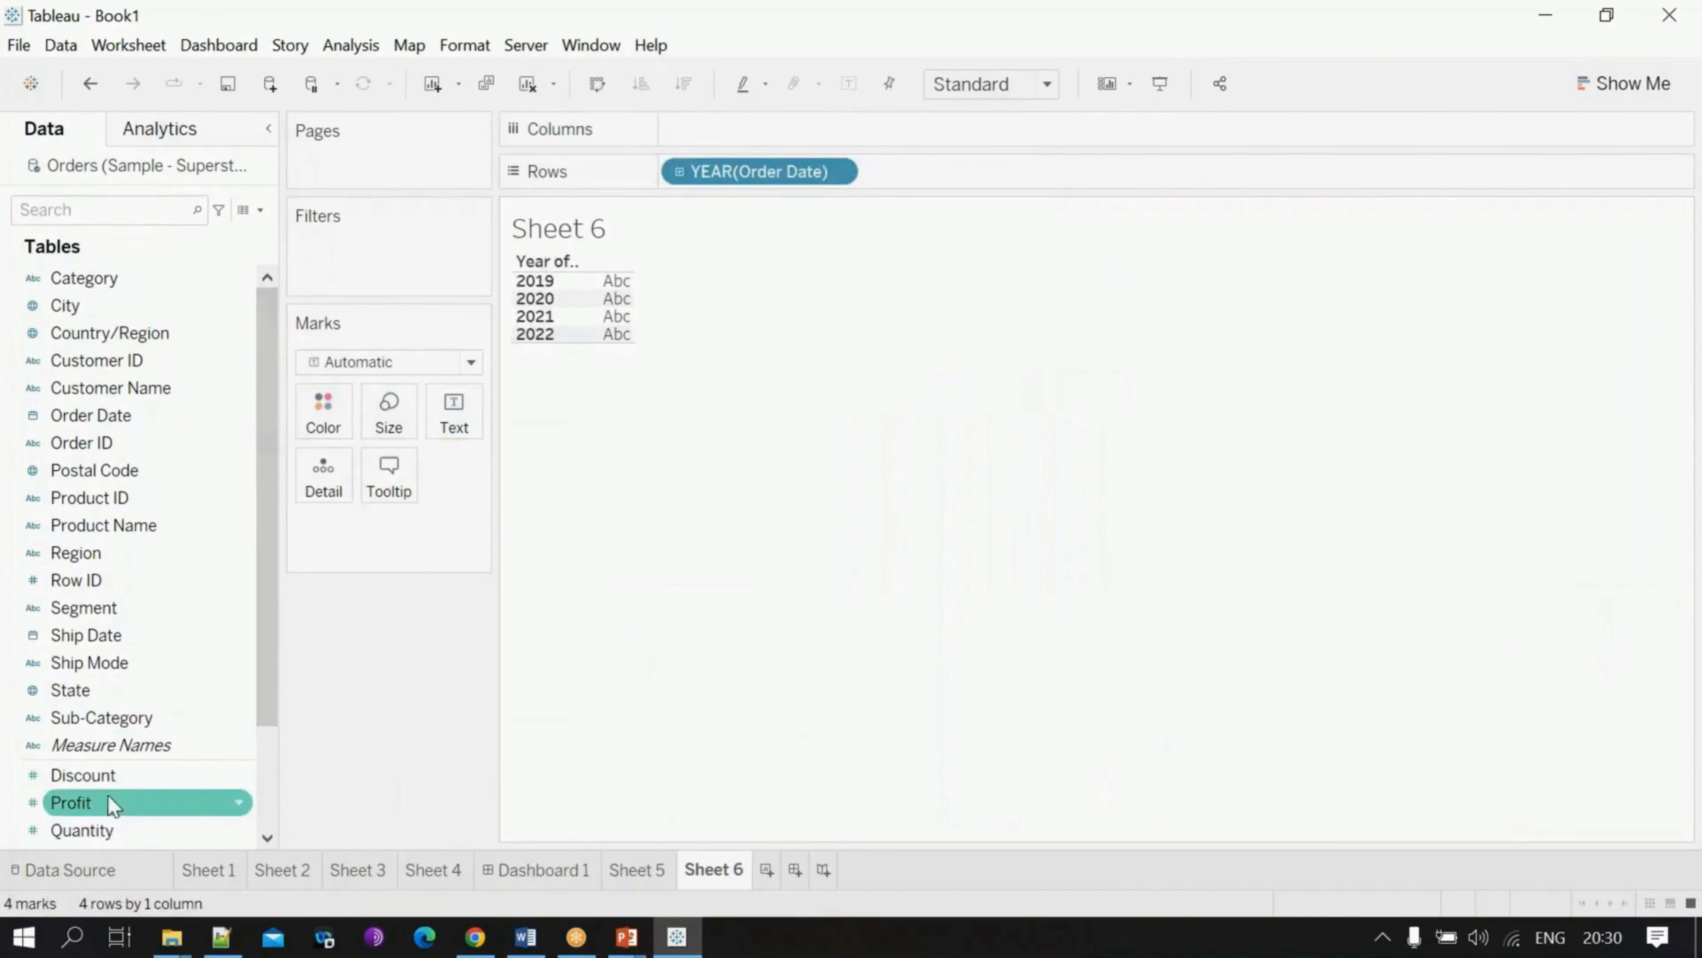
# Step: Add the Sales and Quantity measures to the yearly text table on Sheet 6
pyautogui.scroll(-2, 108, 798)
pyautogui.doubleClick(103, 721)
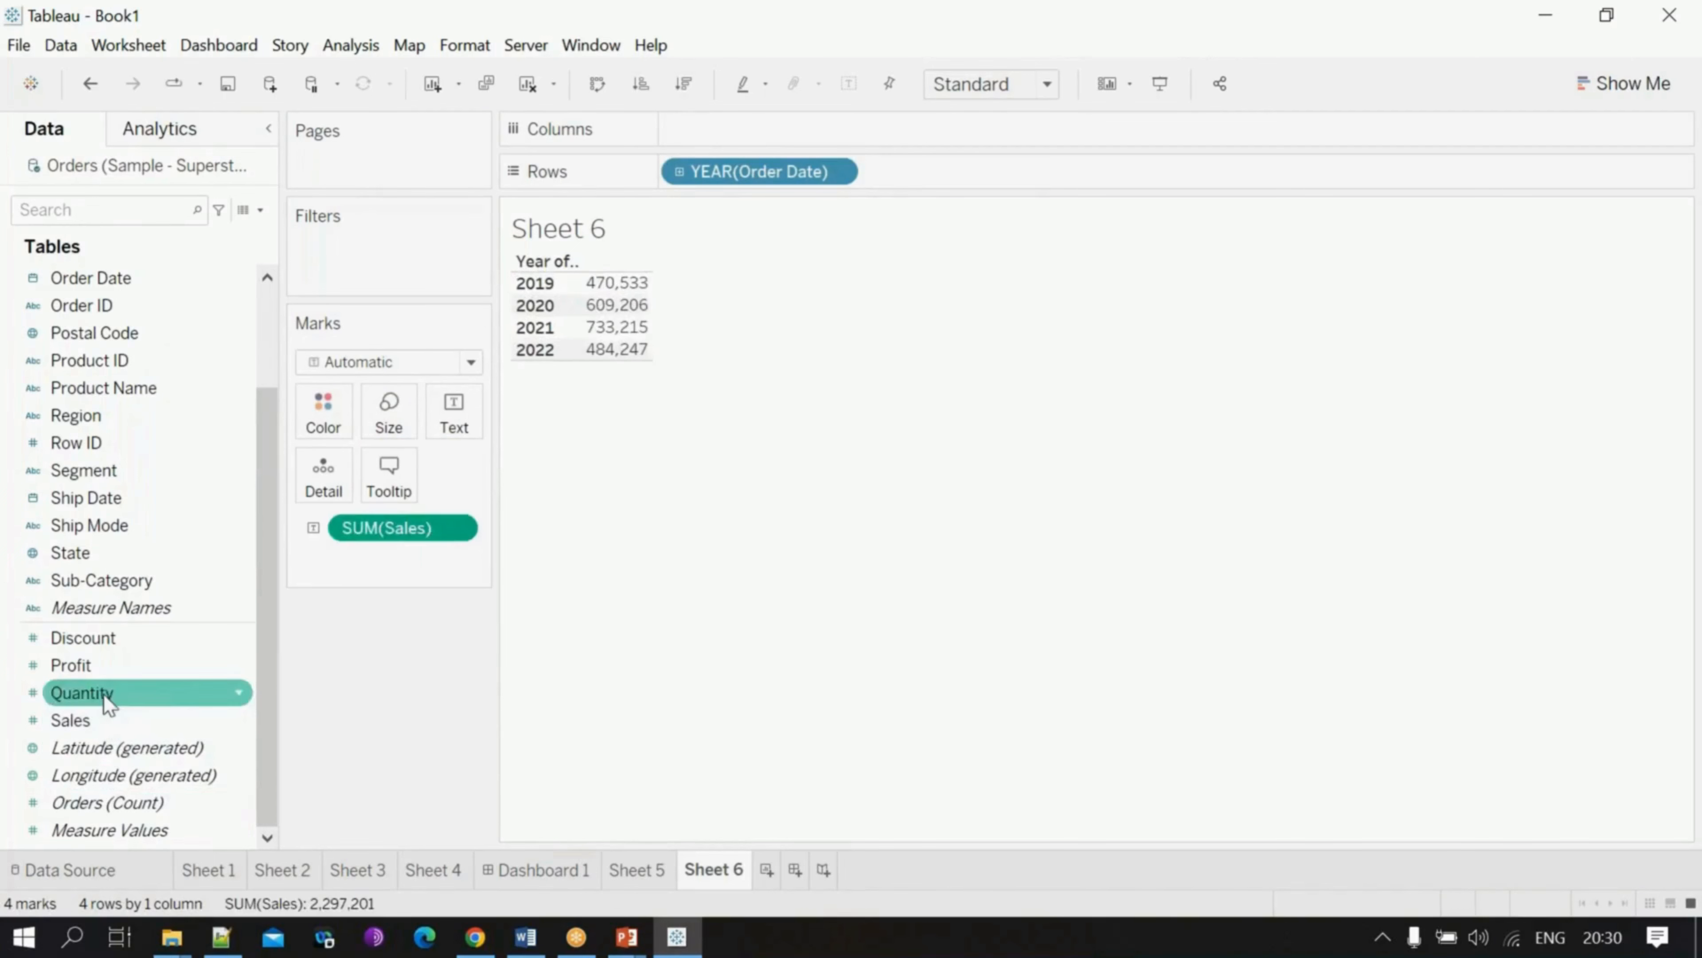
pyautogui.doubleClick(104, 694)
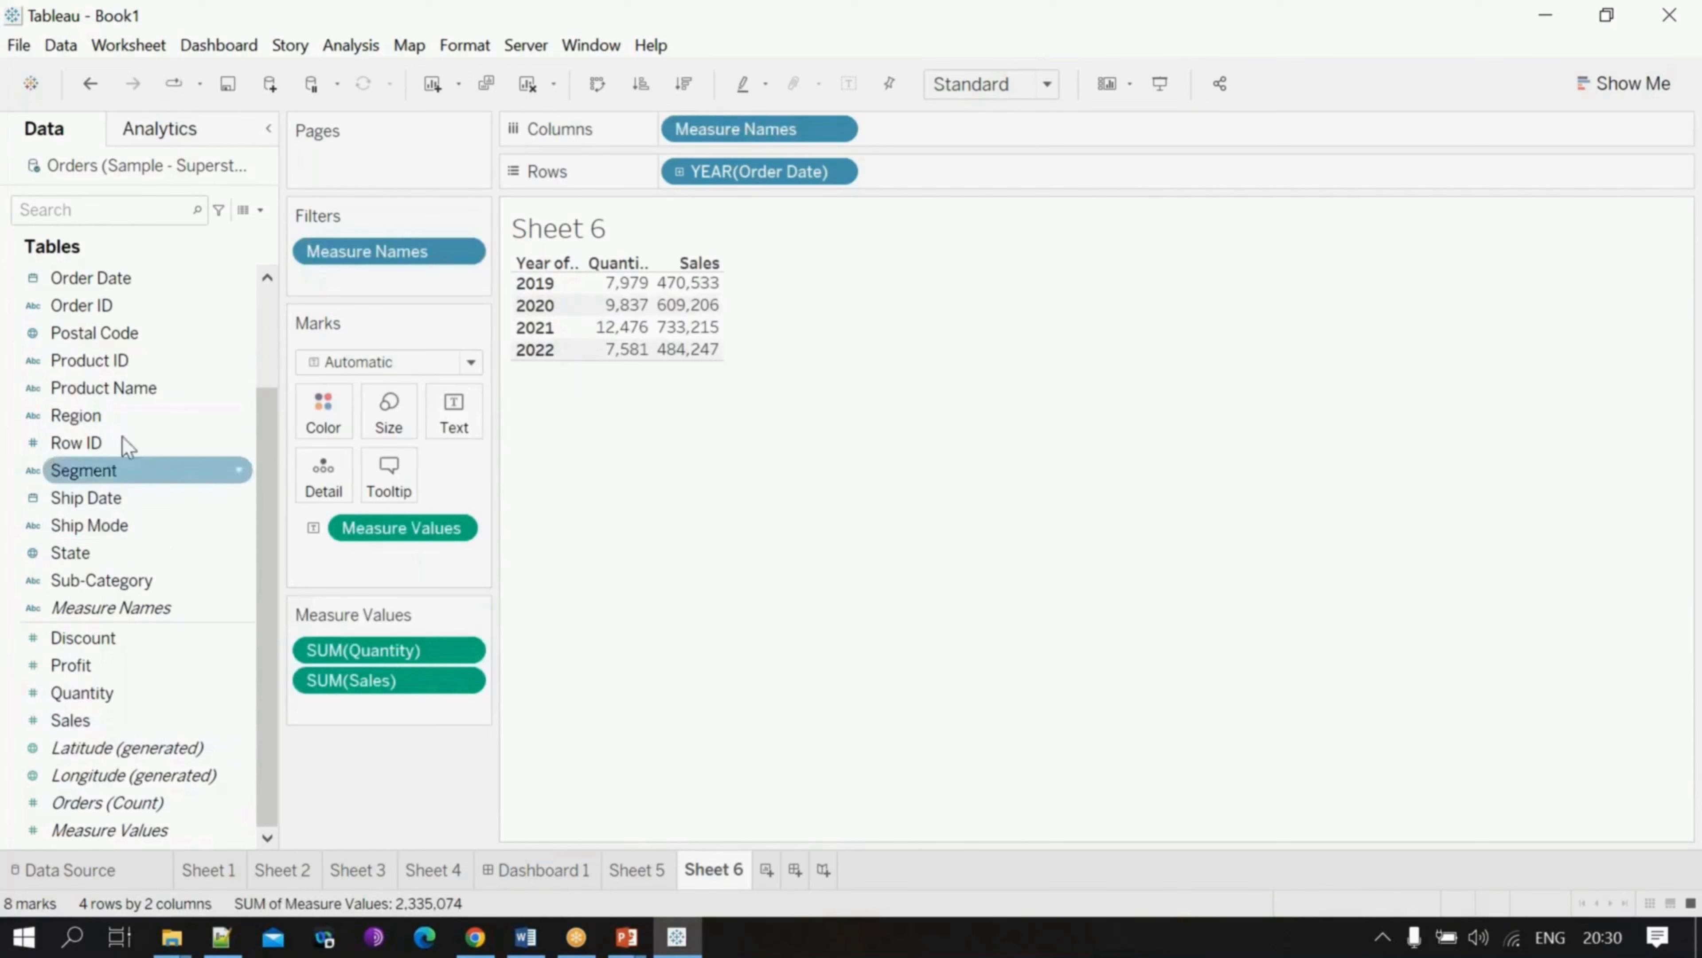
pyautogui.scroll(1, 275, 426)
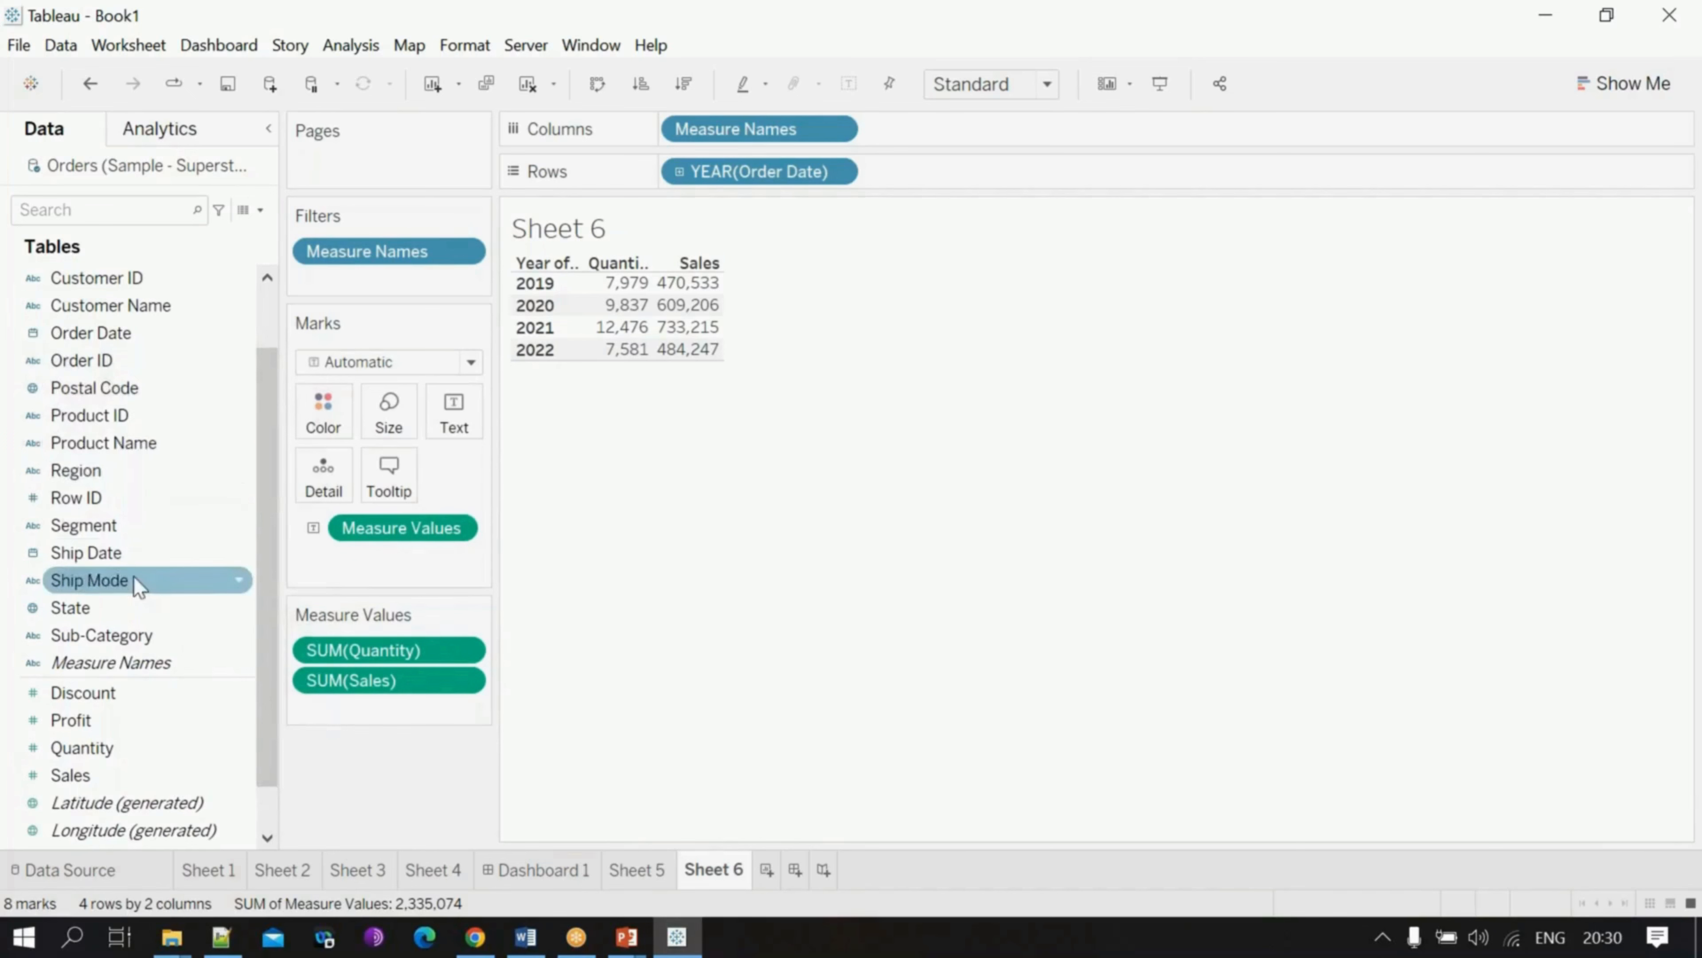
# Step: Add Customer Name to Rows and place it before the year of Order Date in the Sheet 6 table
pyautogui.scroll(-1, 137, 581)
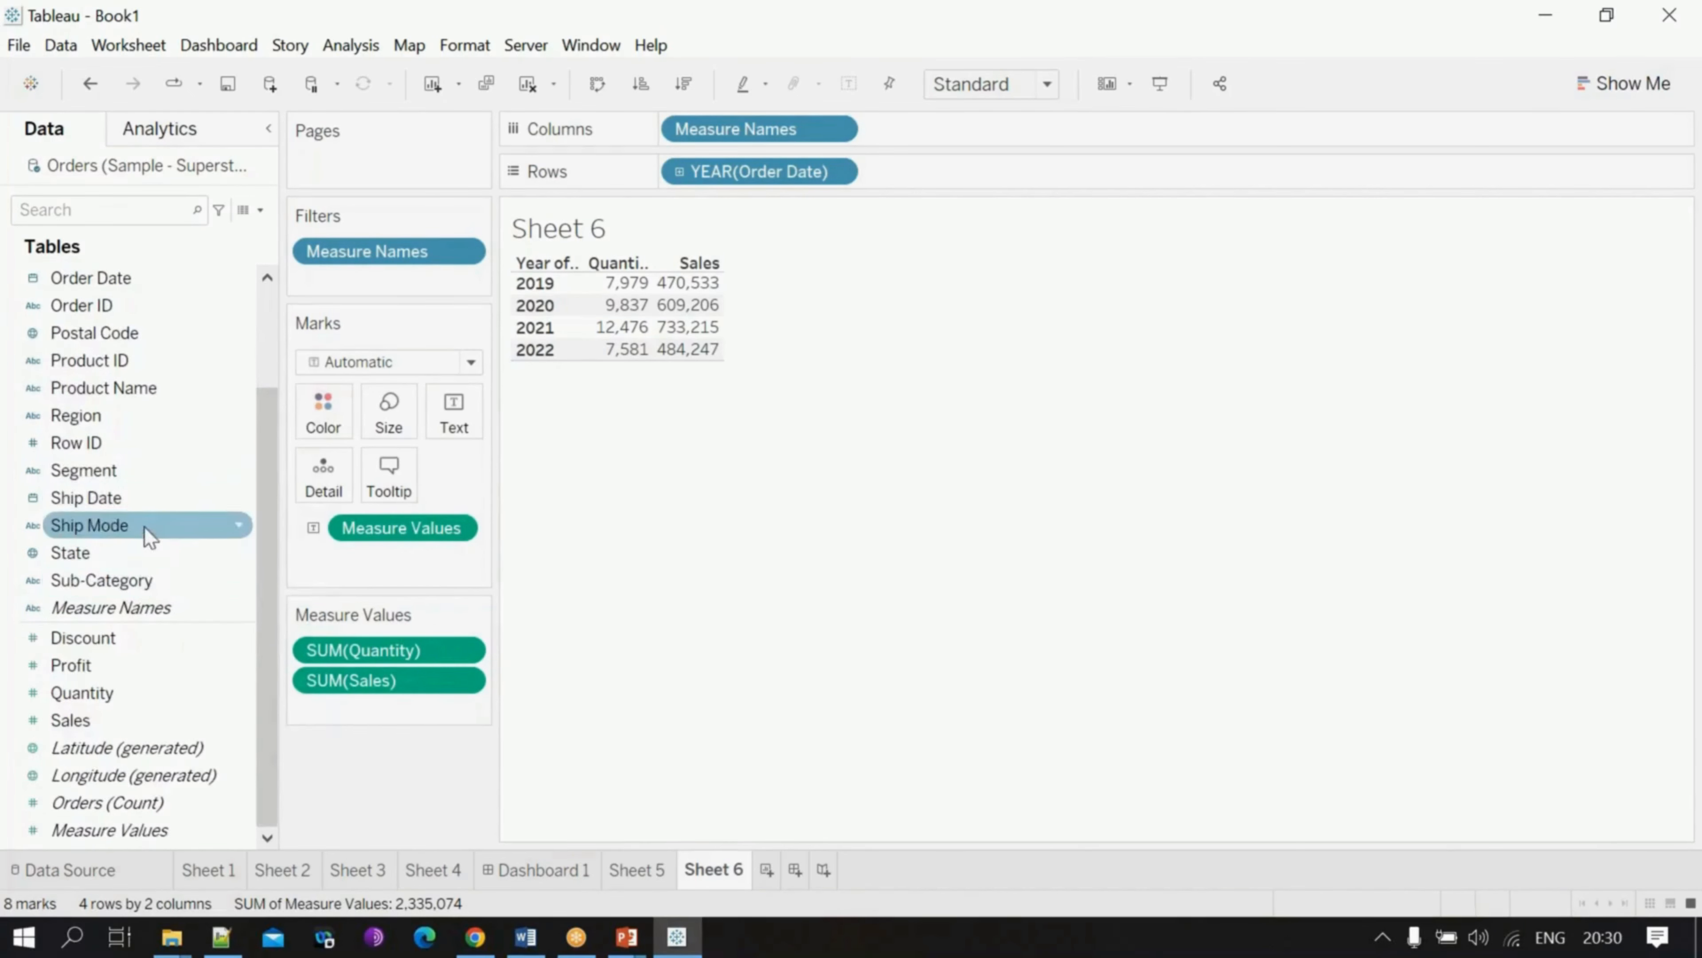
pyautogui.scroll(2, 151, 533)
pyautogui.moveTo(134, 387); pyautogui.dragTo(568, 327)
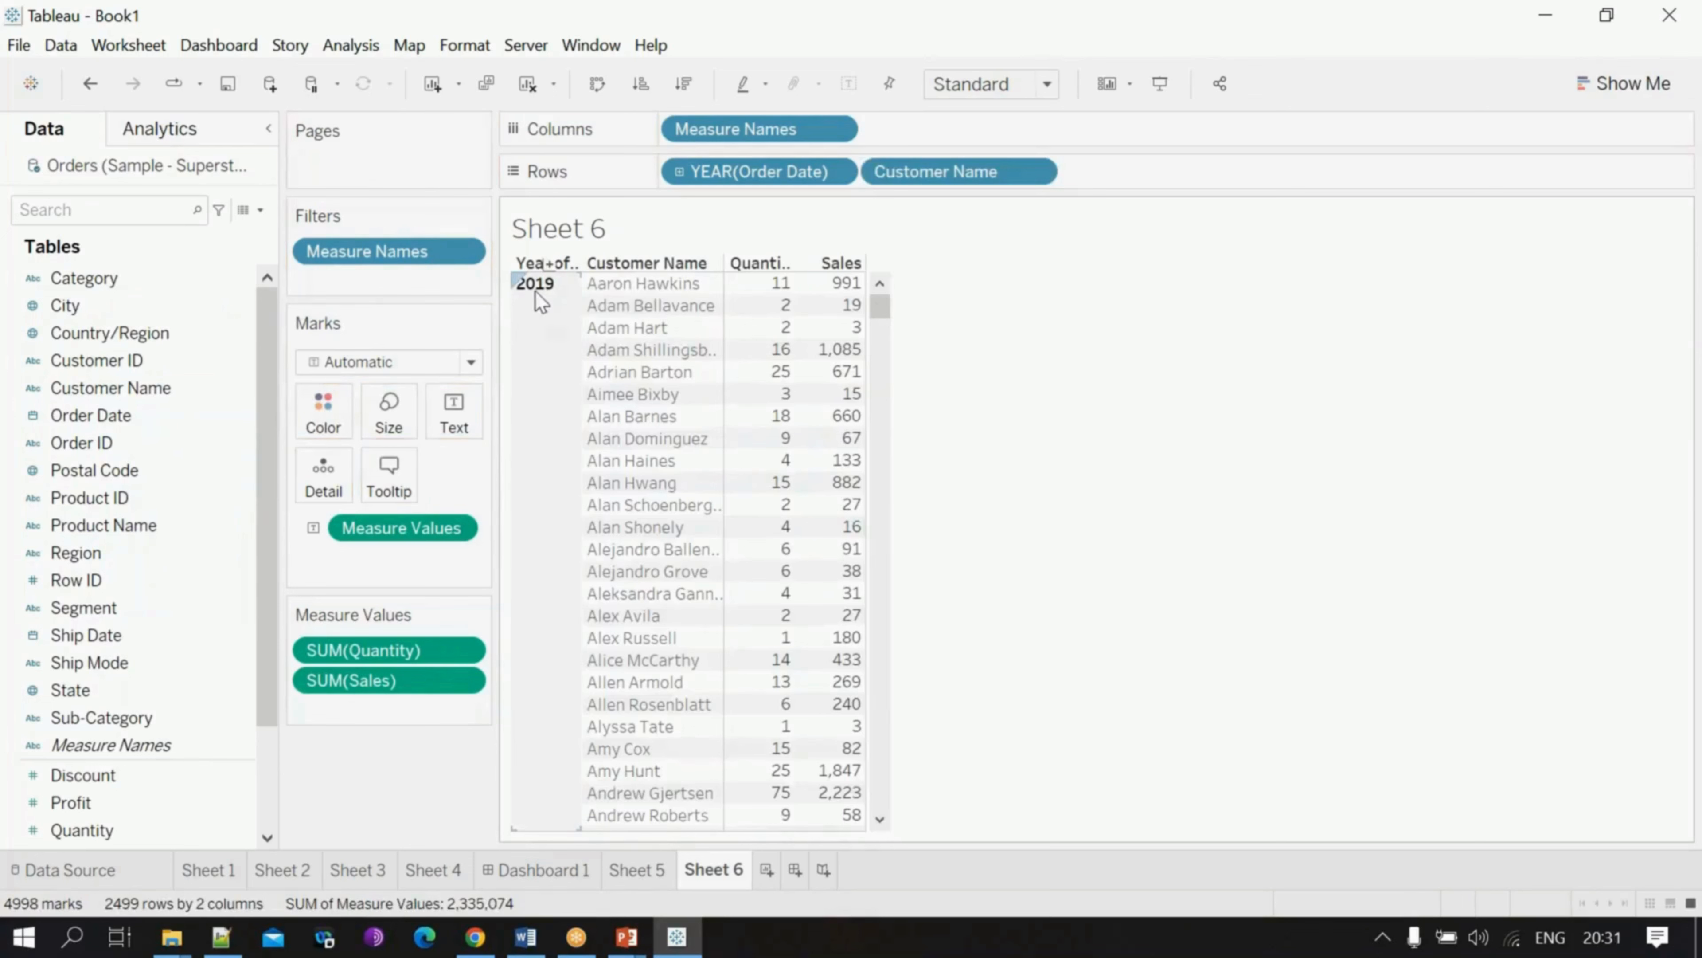
pyautogui.moveTo(534, 291); pyautogui.dragTo(1259, 177)
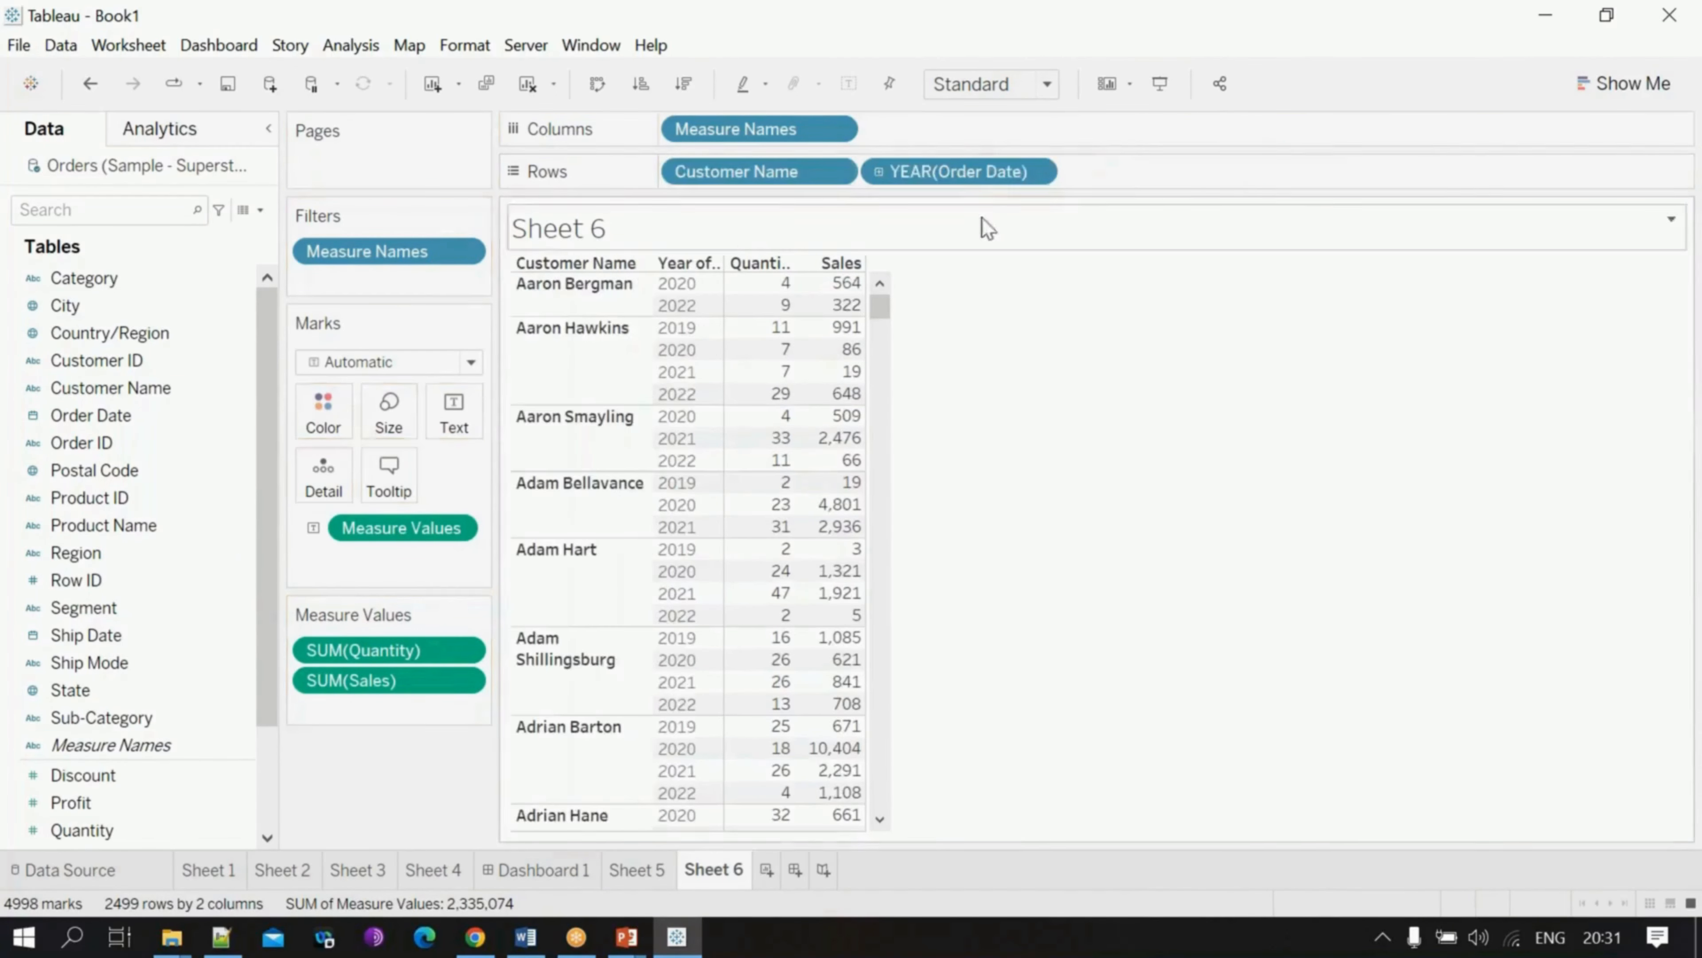
# Step: Set Order Date on Rows to a custom date part with Month / Day / Year detail
pyautogui.click(1038, 173)
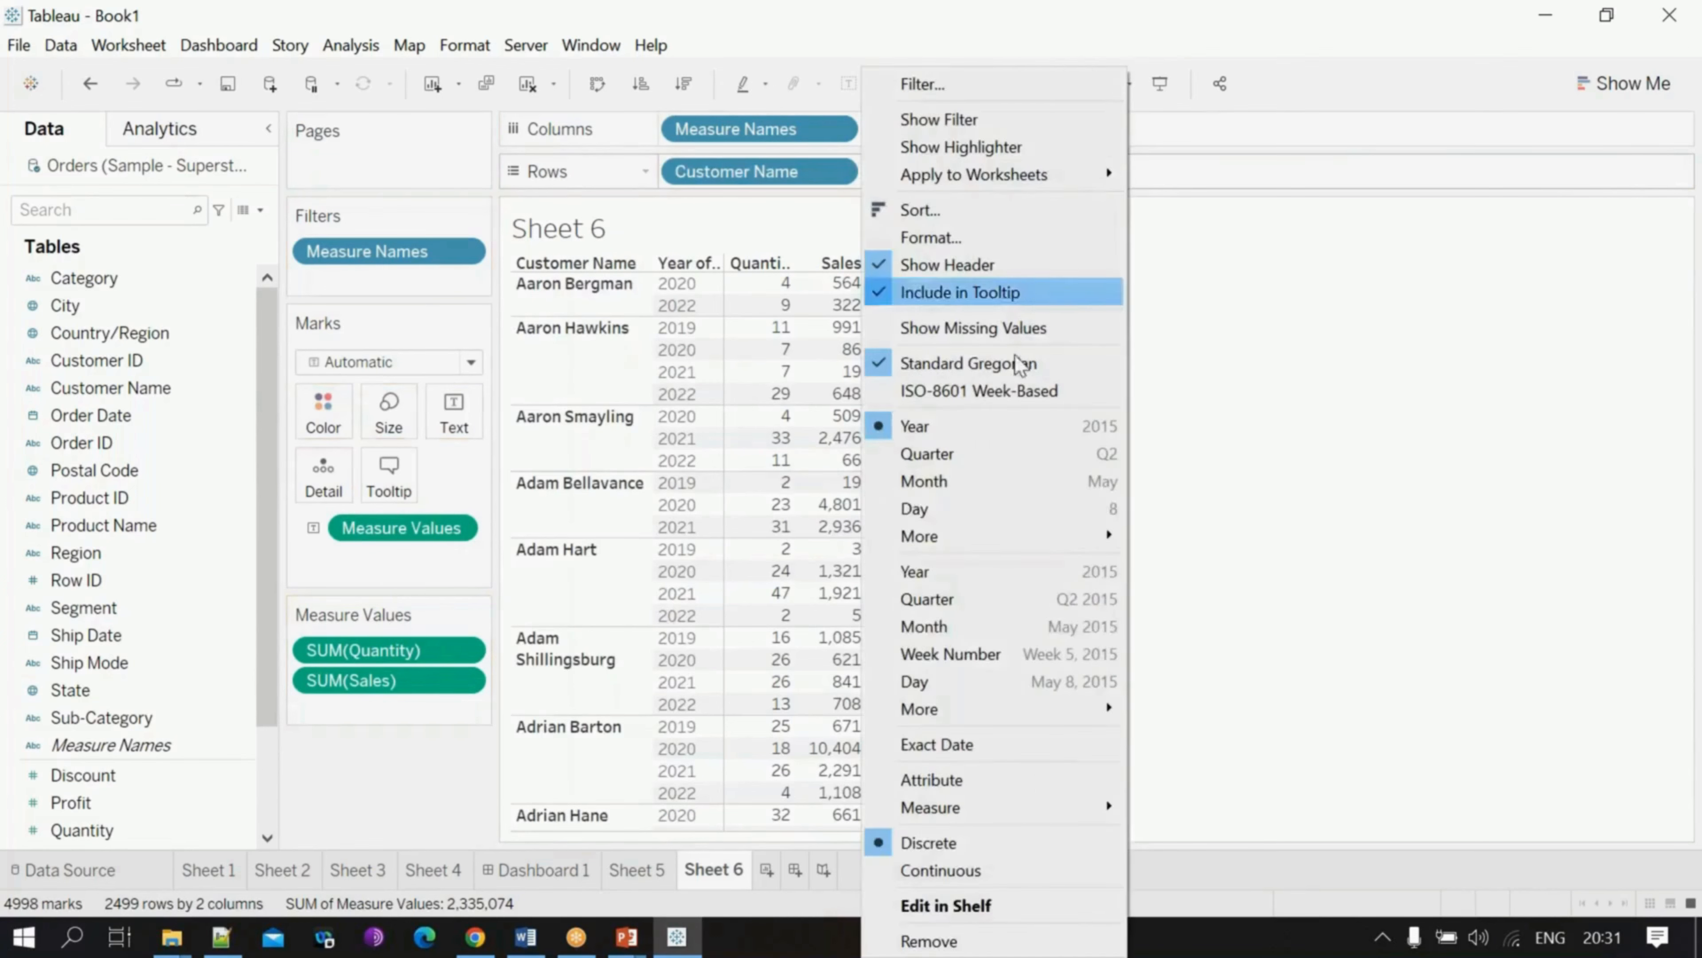
pyautogui.moveTo(1020, 540)
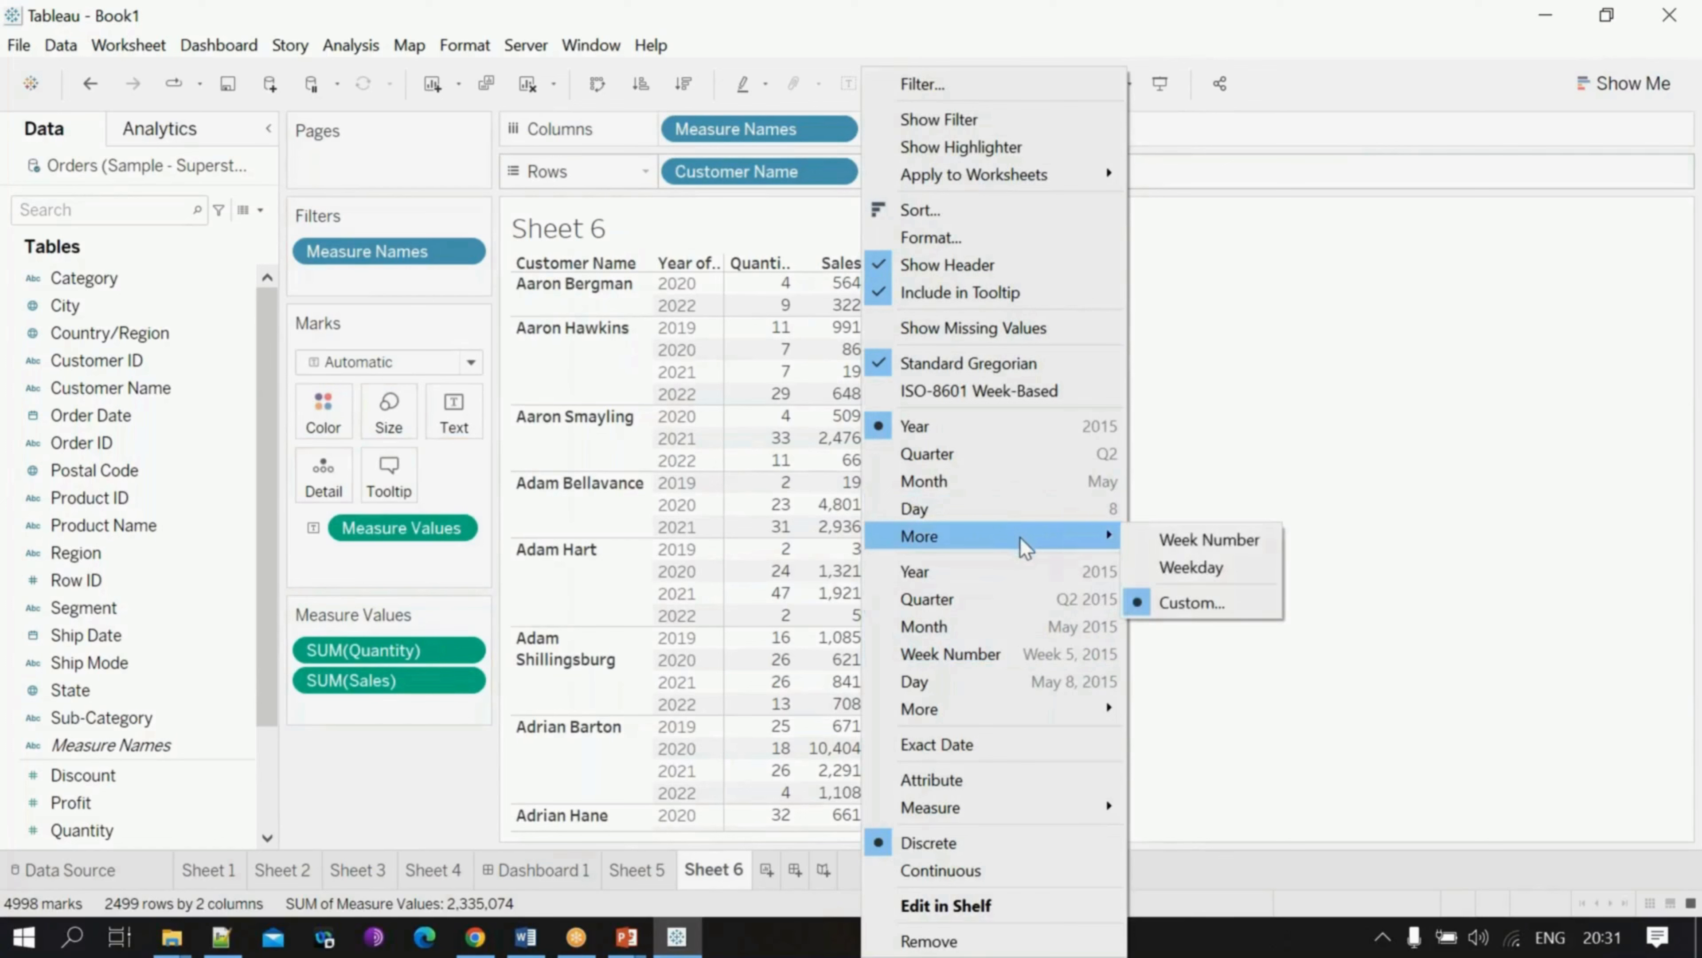
pyautogui.click(1188, 602)
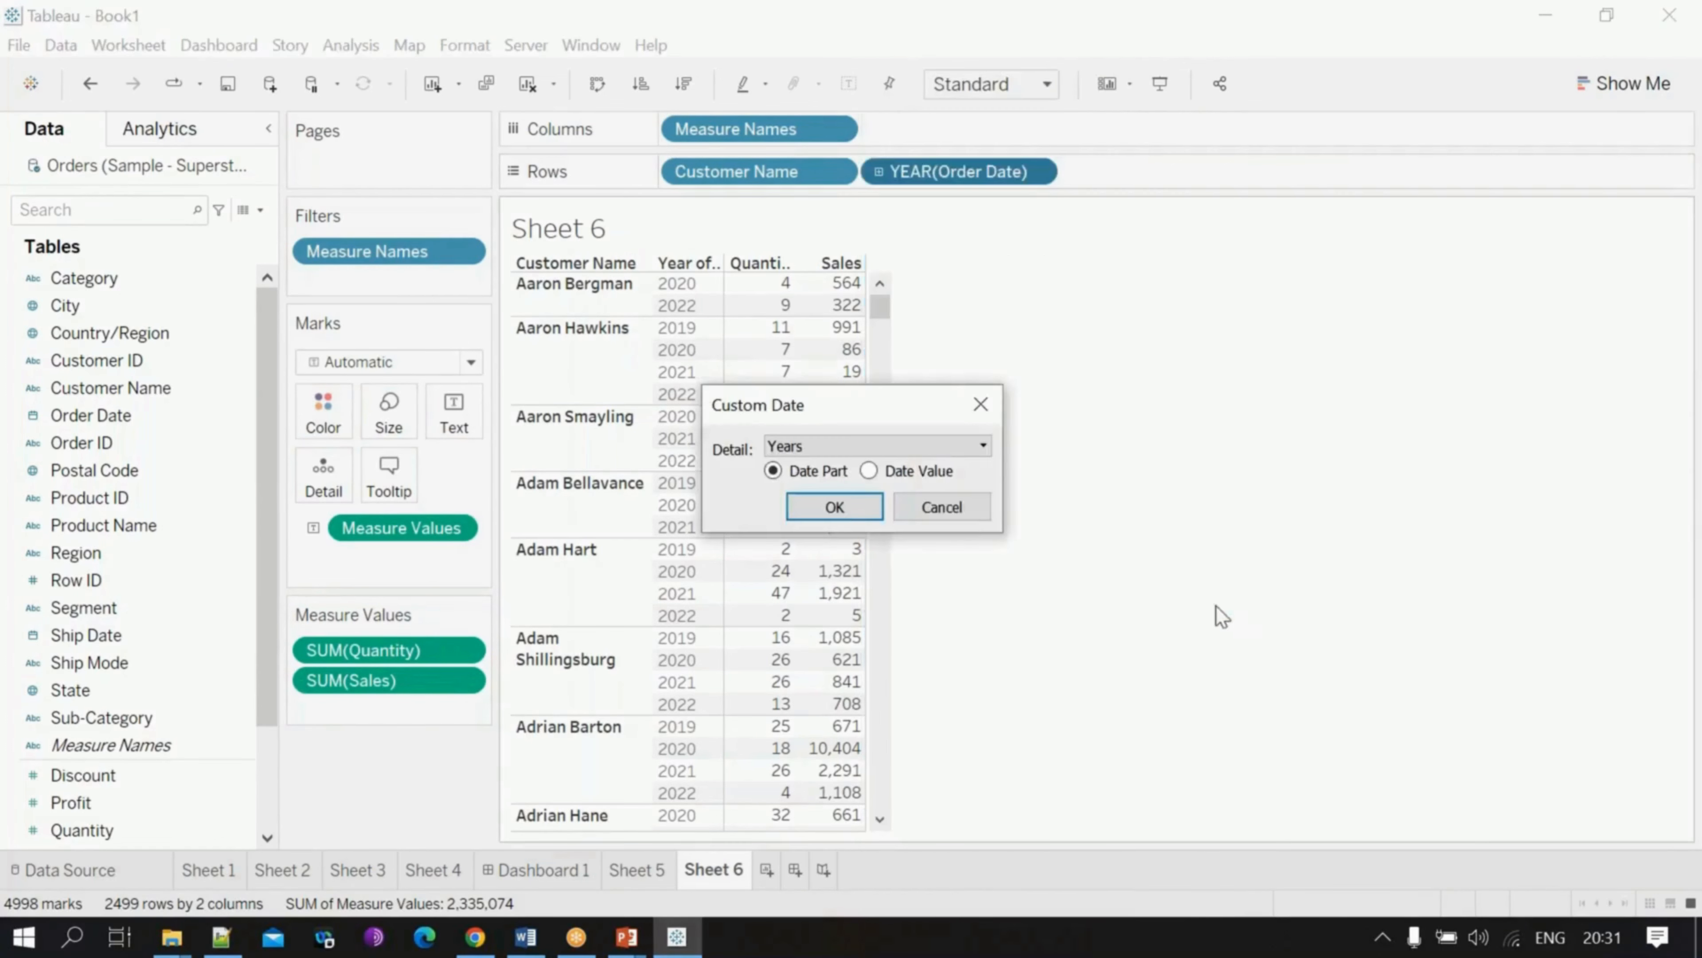
pyautogui.click(914, 449)
pyautogui.click(876, 587)
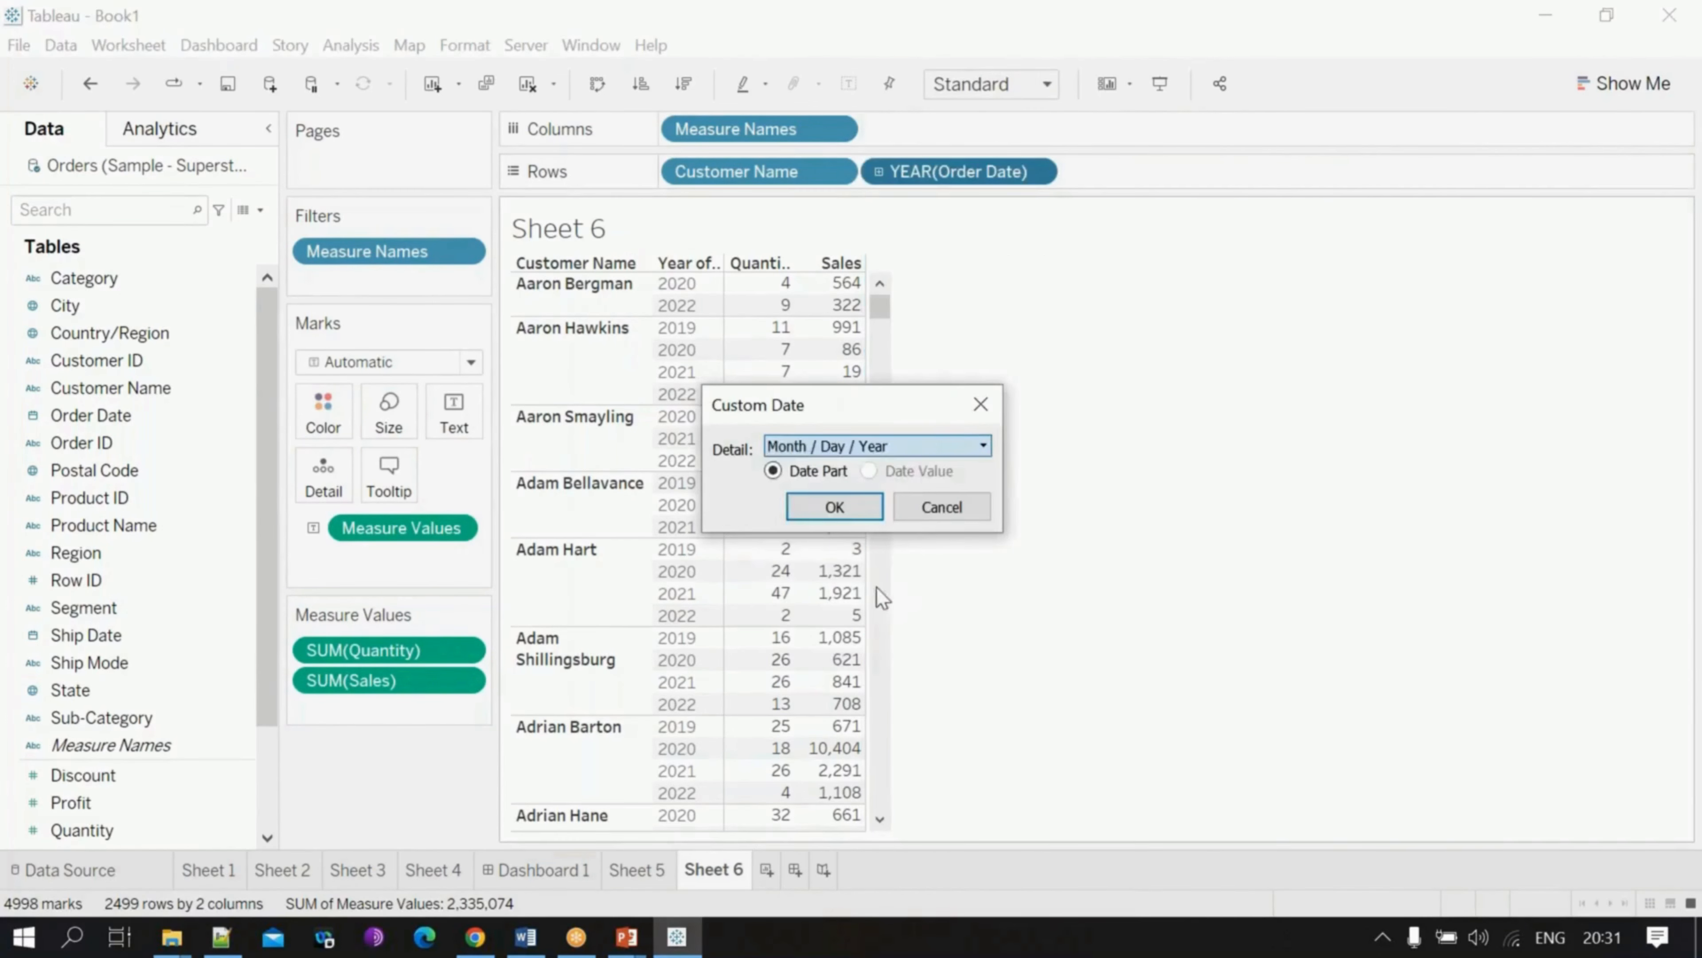
pyautogui.click(847, 511)
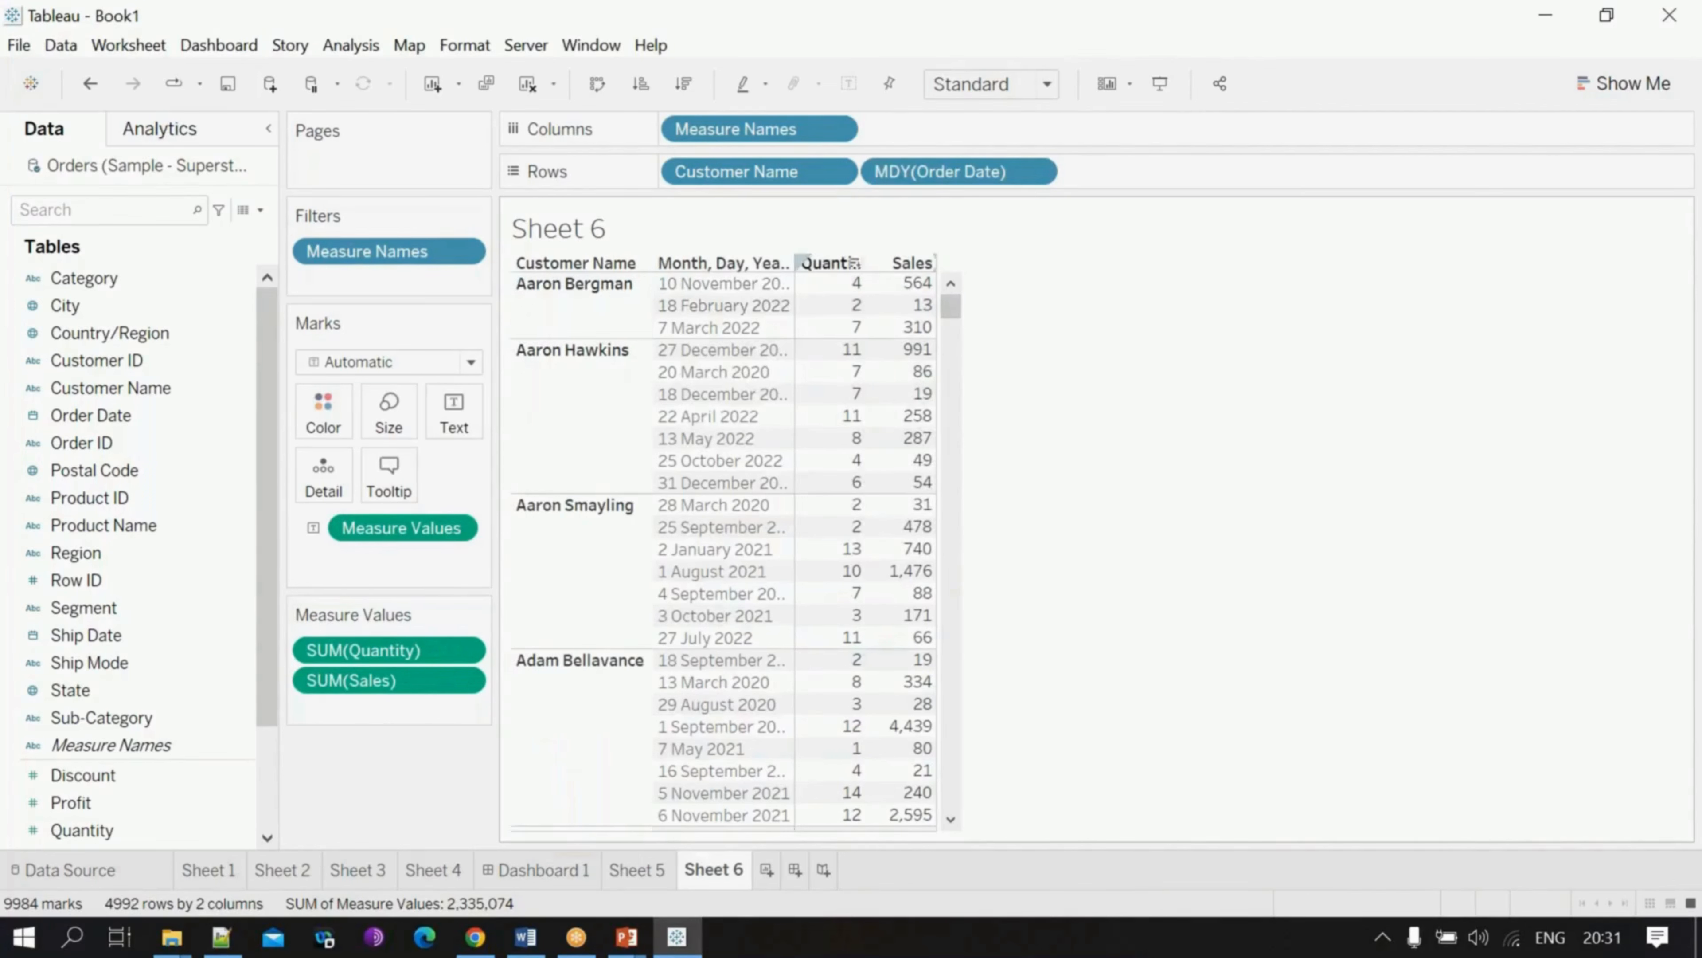
# Step: Set the table to Fit Width and widen the Order Date column so the full dates fit
pyautogui.click(1038, 87)
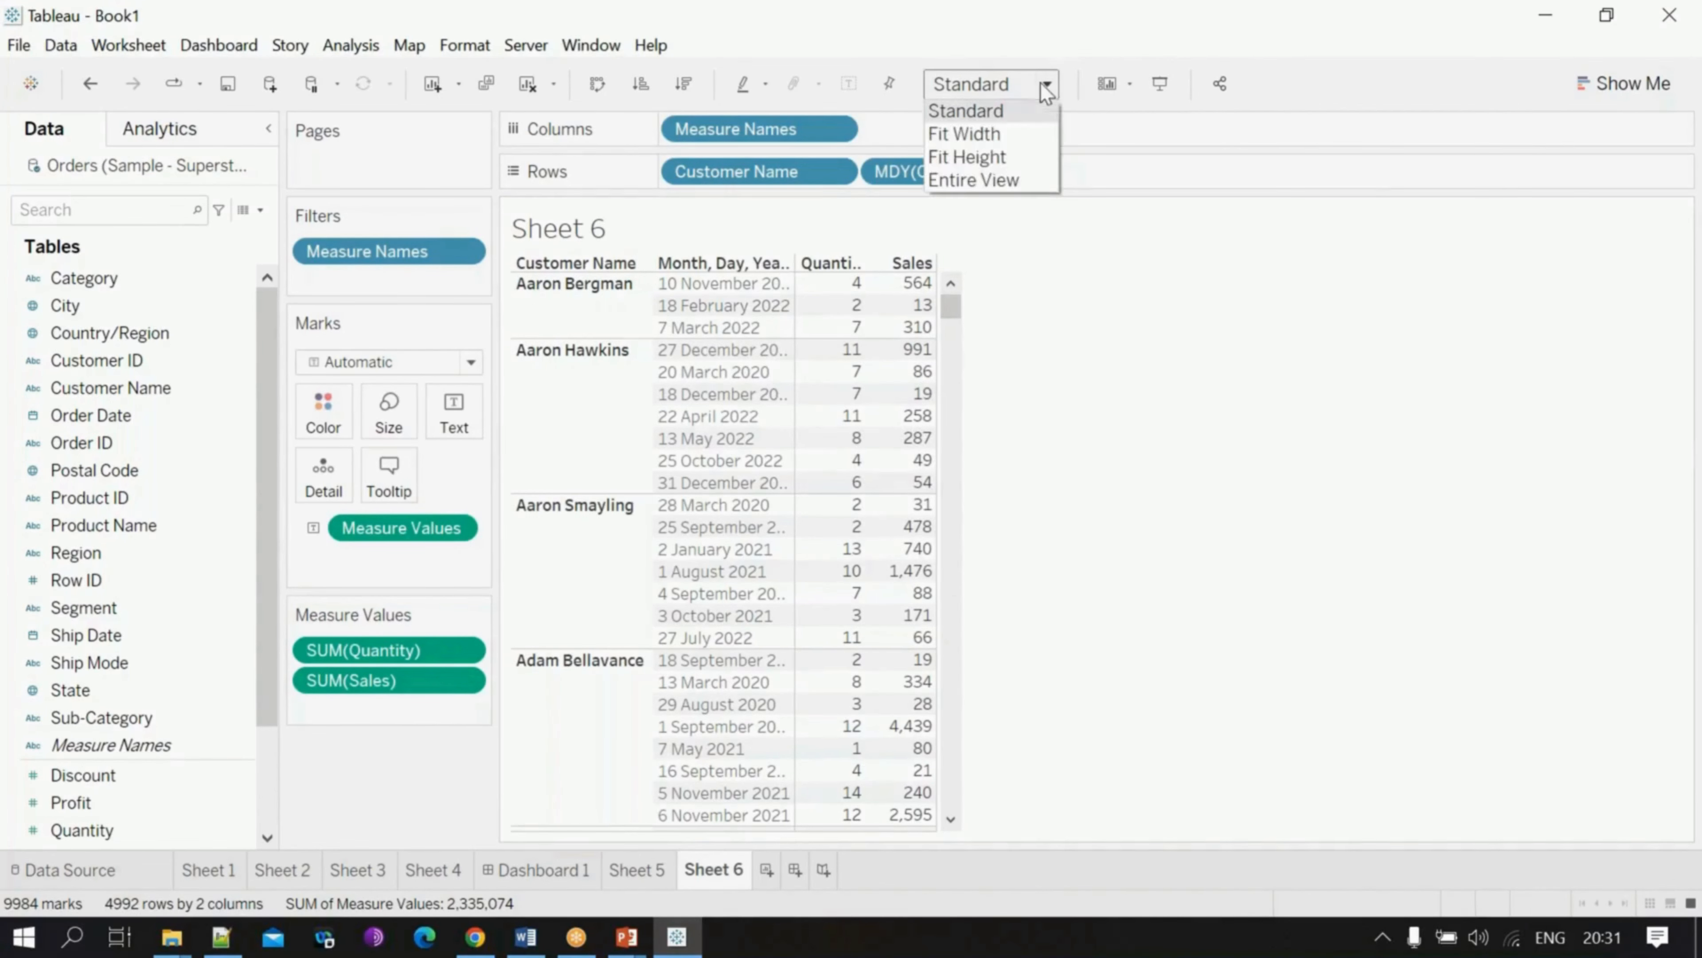
pyautogui.click(1008, 115)
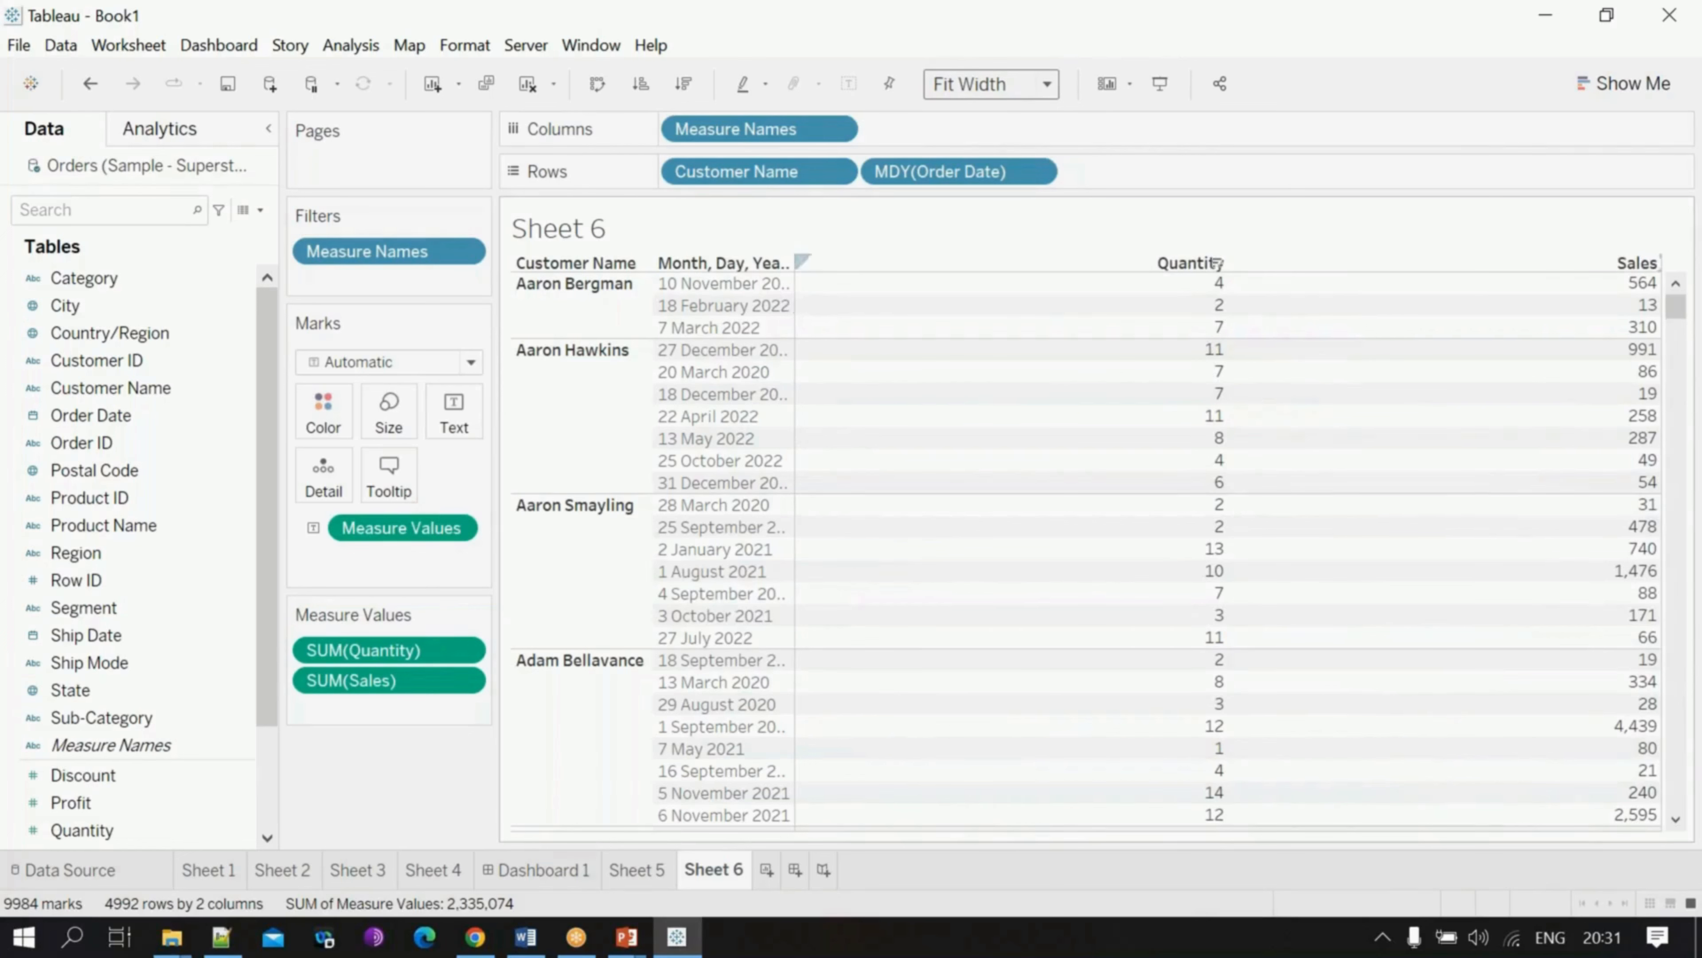
pyautogui.moveTo(796, 298); pyautogui.dragTo(915, 299)
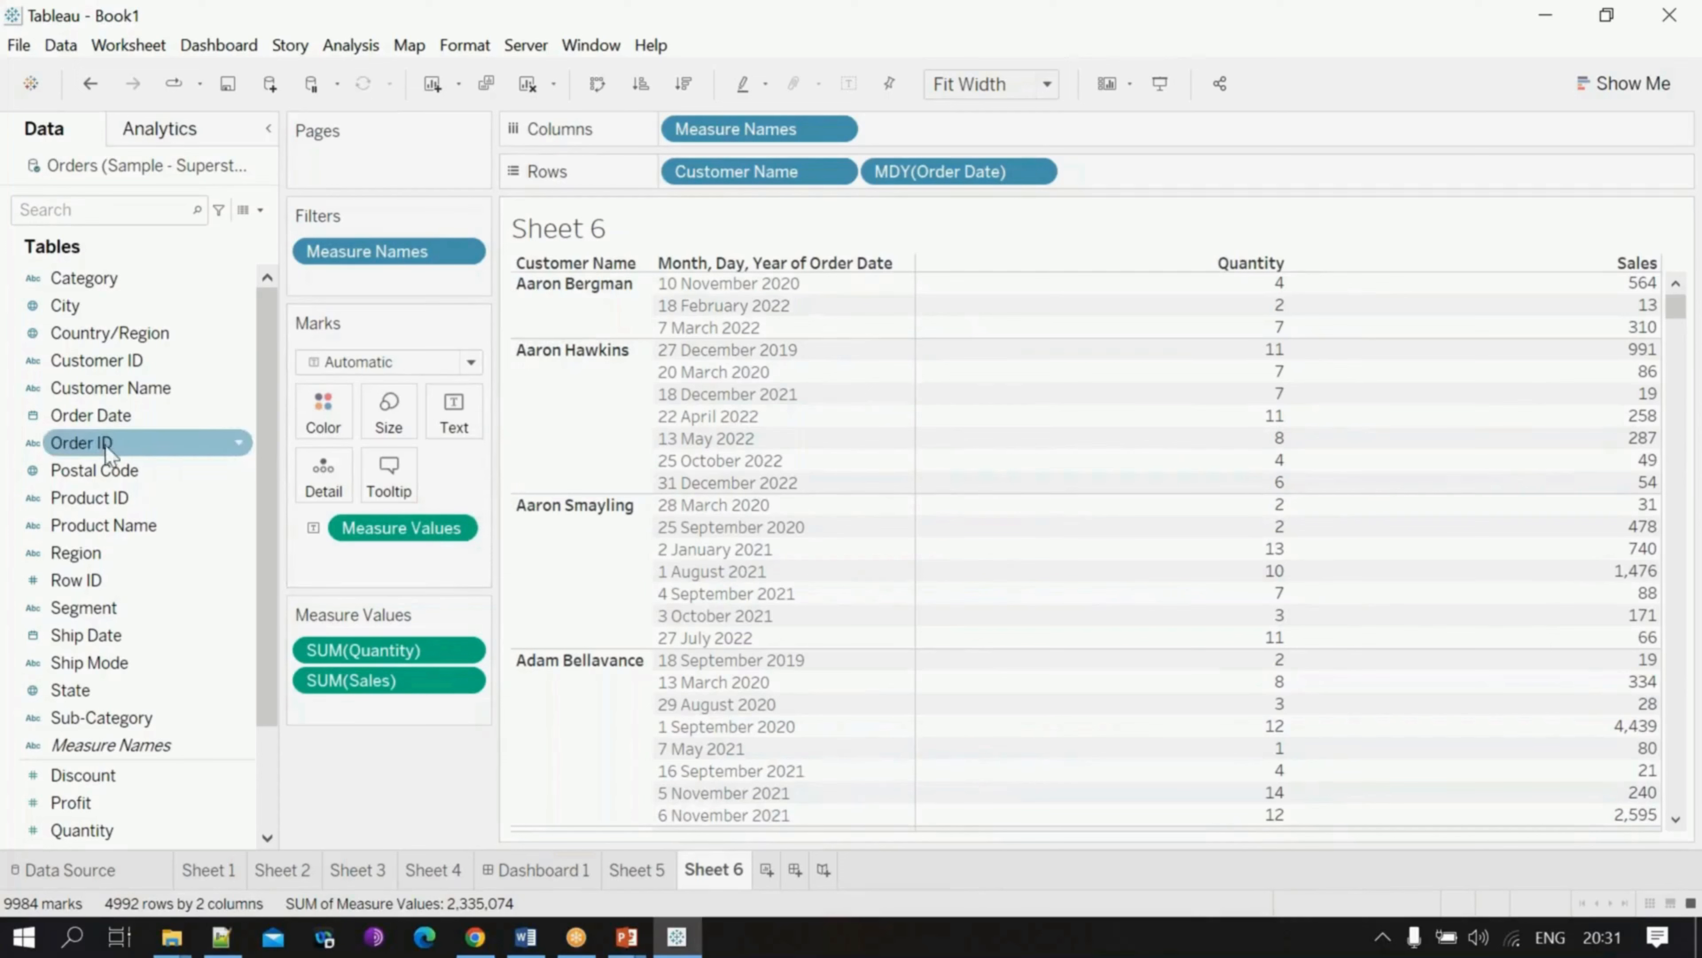
# Step: Filter the table by year of Order Date, keeping only 2022, and look through the rows
pyautogui.moveTo(115, 414); pyautogui.dragTo(456, 285)
pyautogui.doubleClick(771, 313)
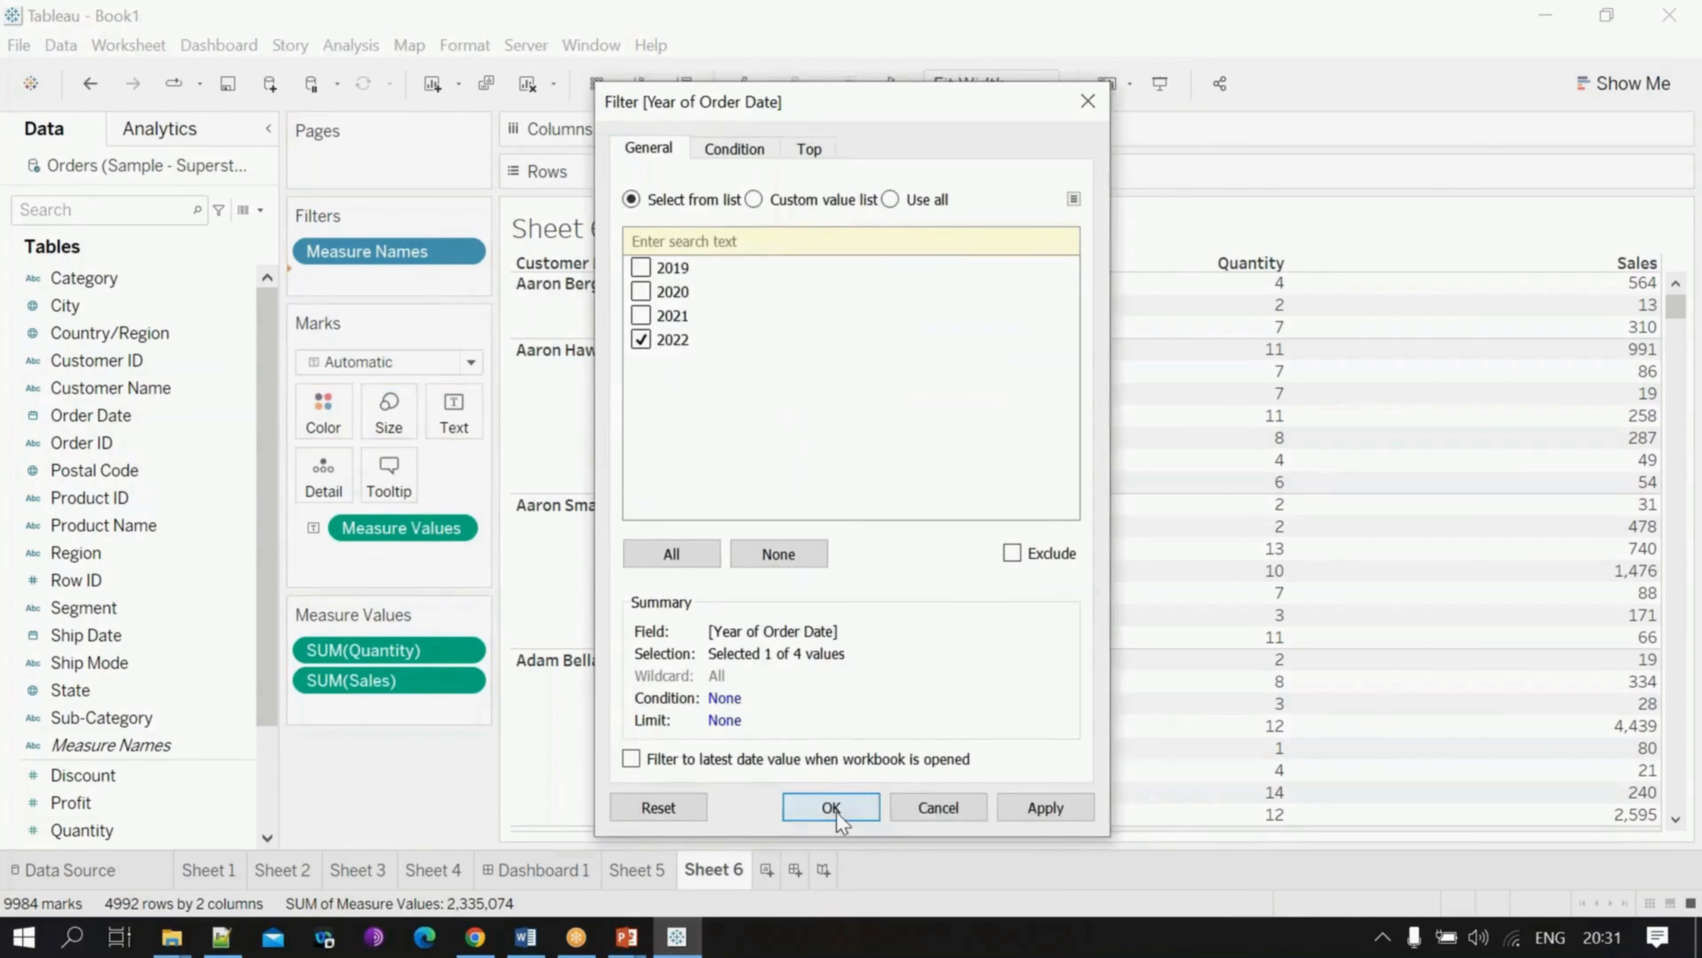
pyautogui.click(831, 808)
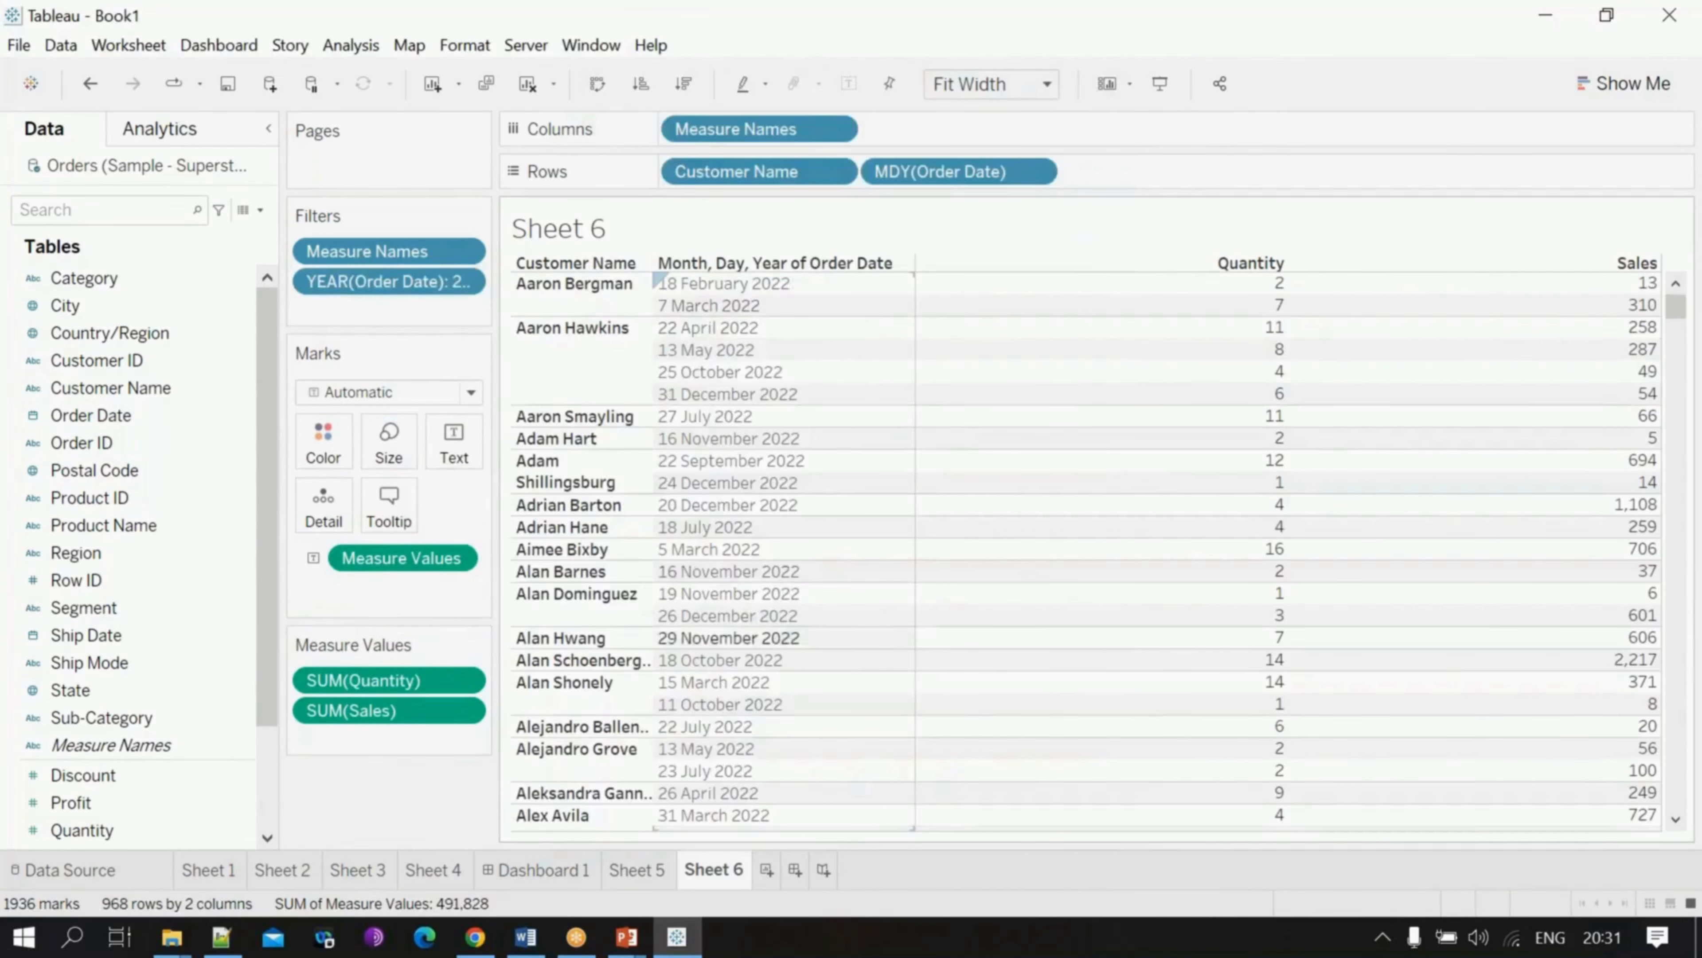
pyautogui.scroll(-2, 838, 322)
pyautogui.scroll(-2, 712, 351)
pyautogui.scroll(4, 712, 350)
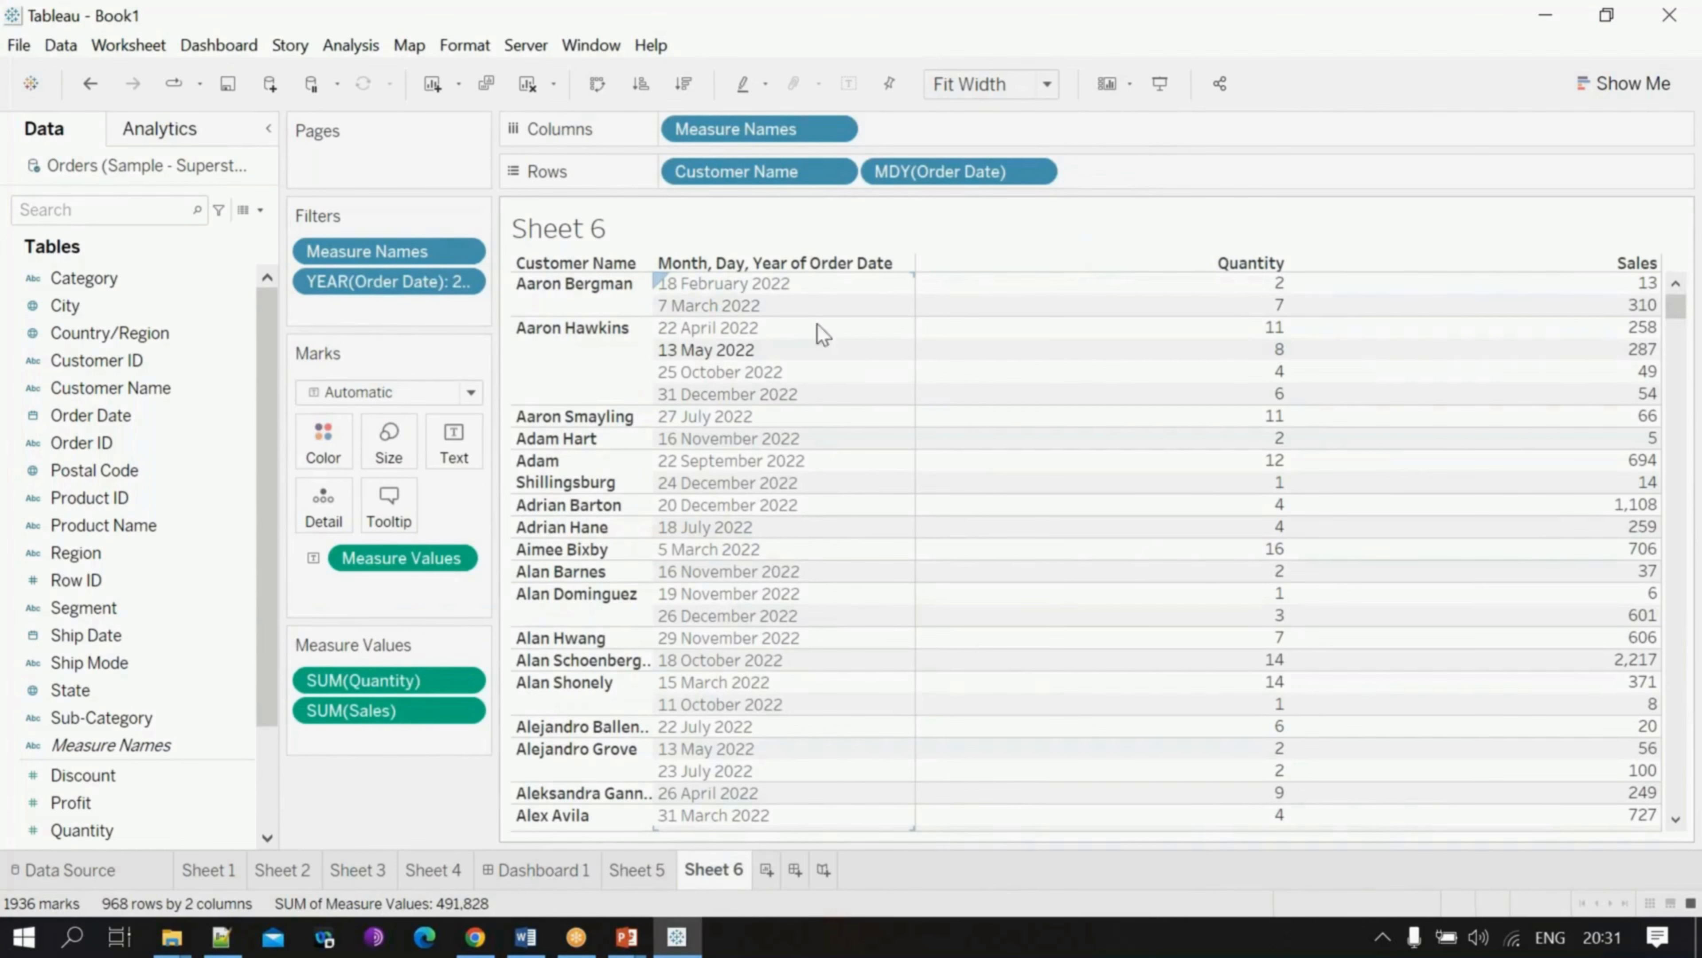
# Step: Edit the Order Date year filter to keep only 2021 instead of 2022
pyautogui.click(473, 282)
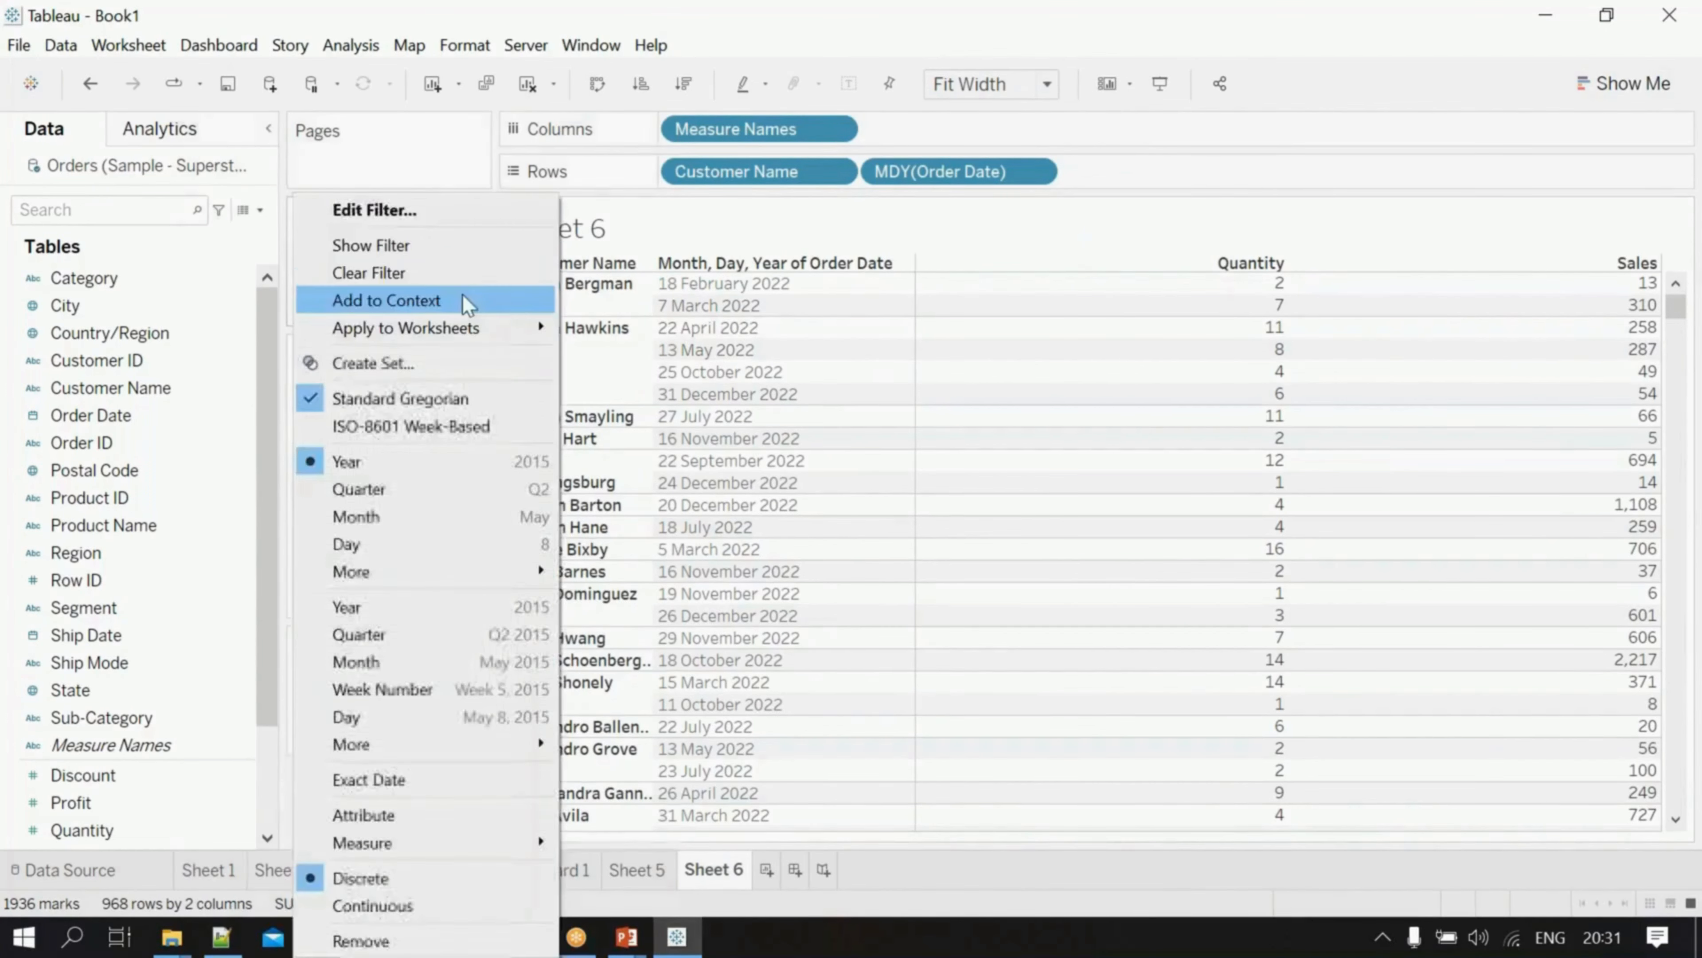
pyautogui.click(415, 211)
pyautogui.click(640, 339)
pyautogui.click(641, 316)
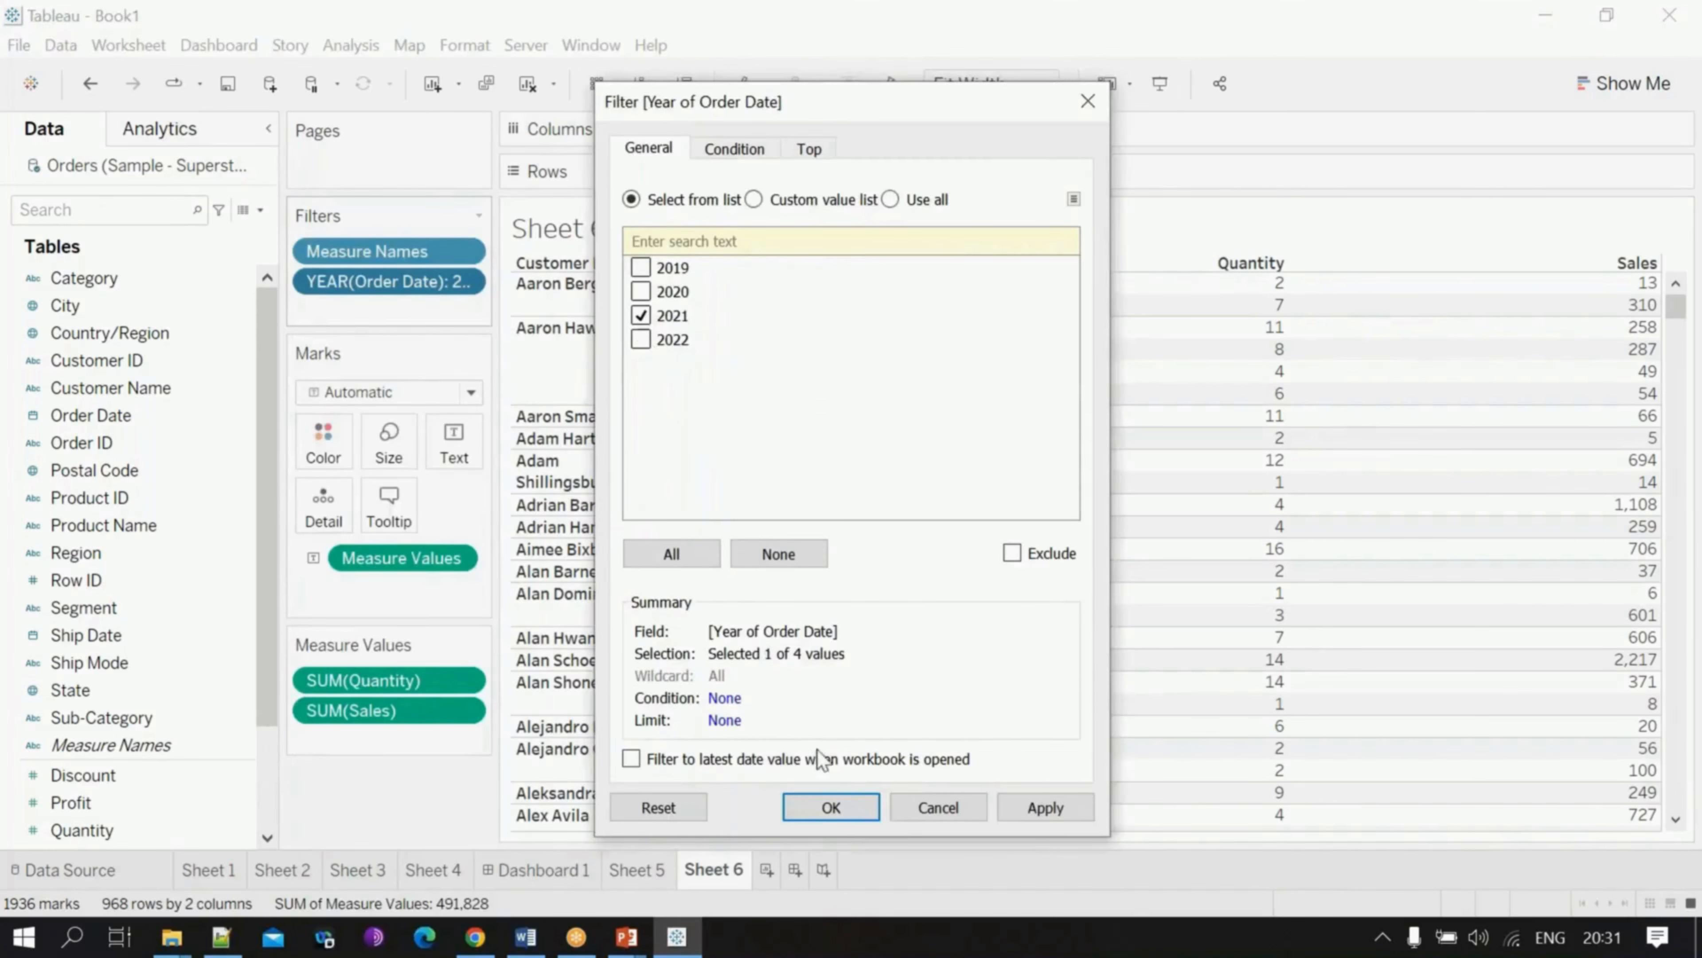
pyautogui.click(843, 809)
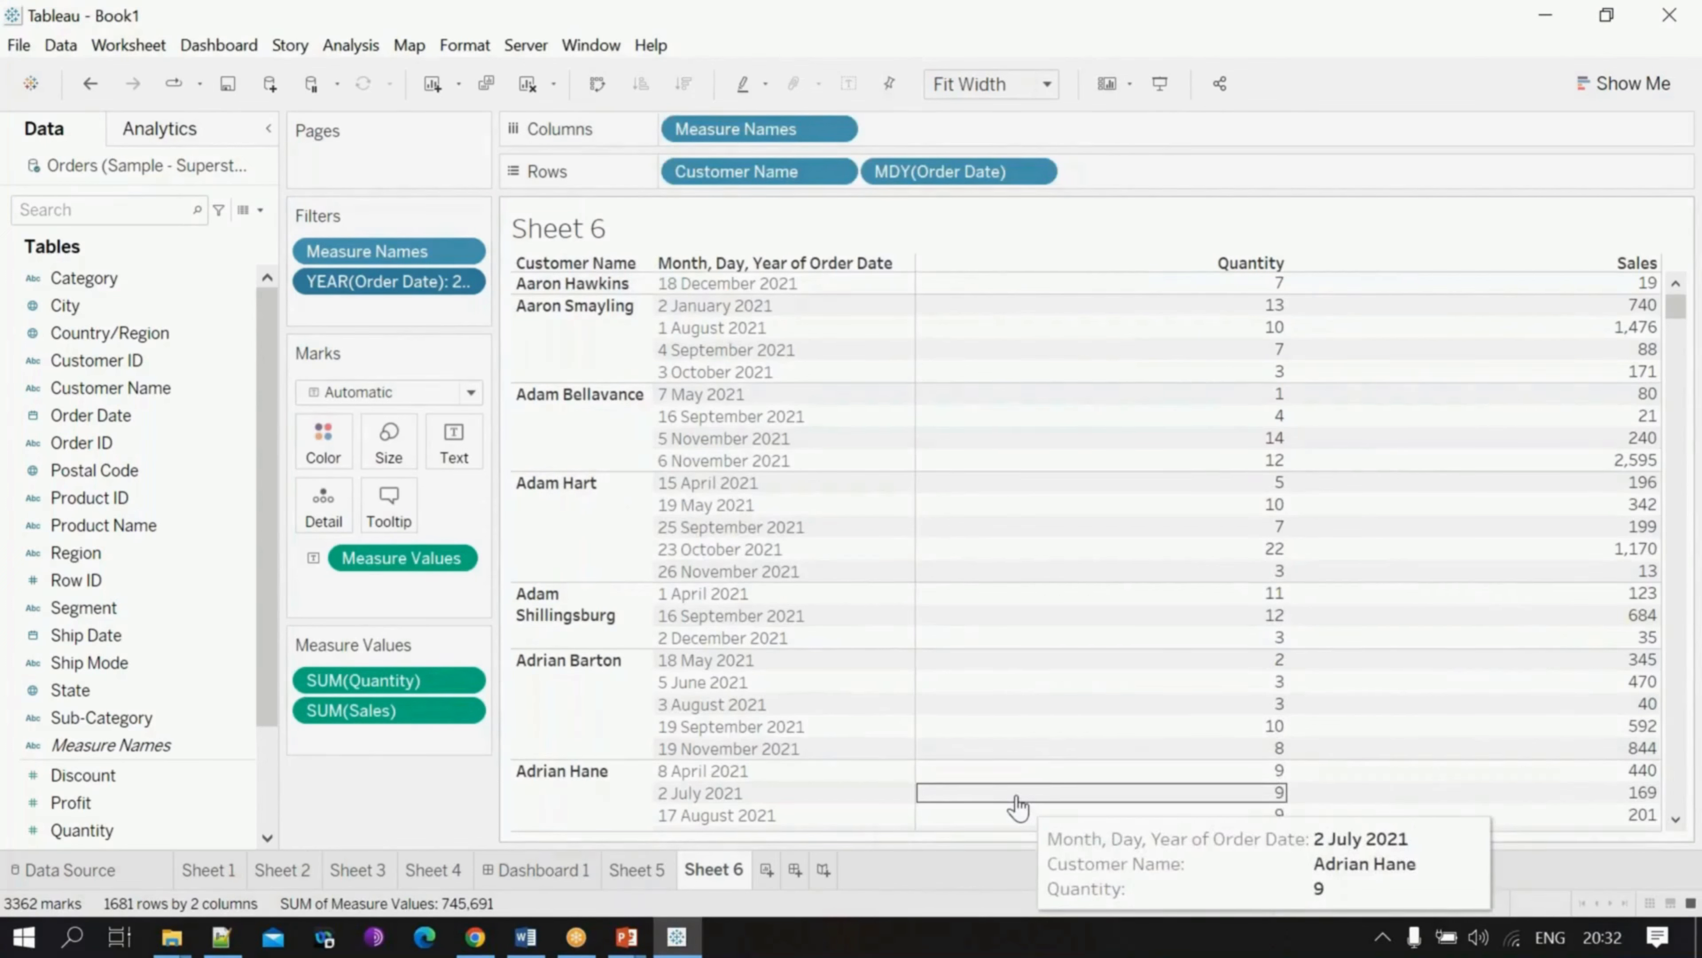
# Step: Open Dashboard 1 and place Sheet 6 across its full width between the upper and lower charts
pyautogui.click(530, 873)
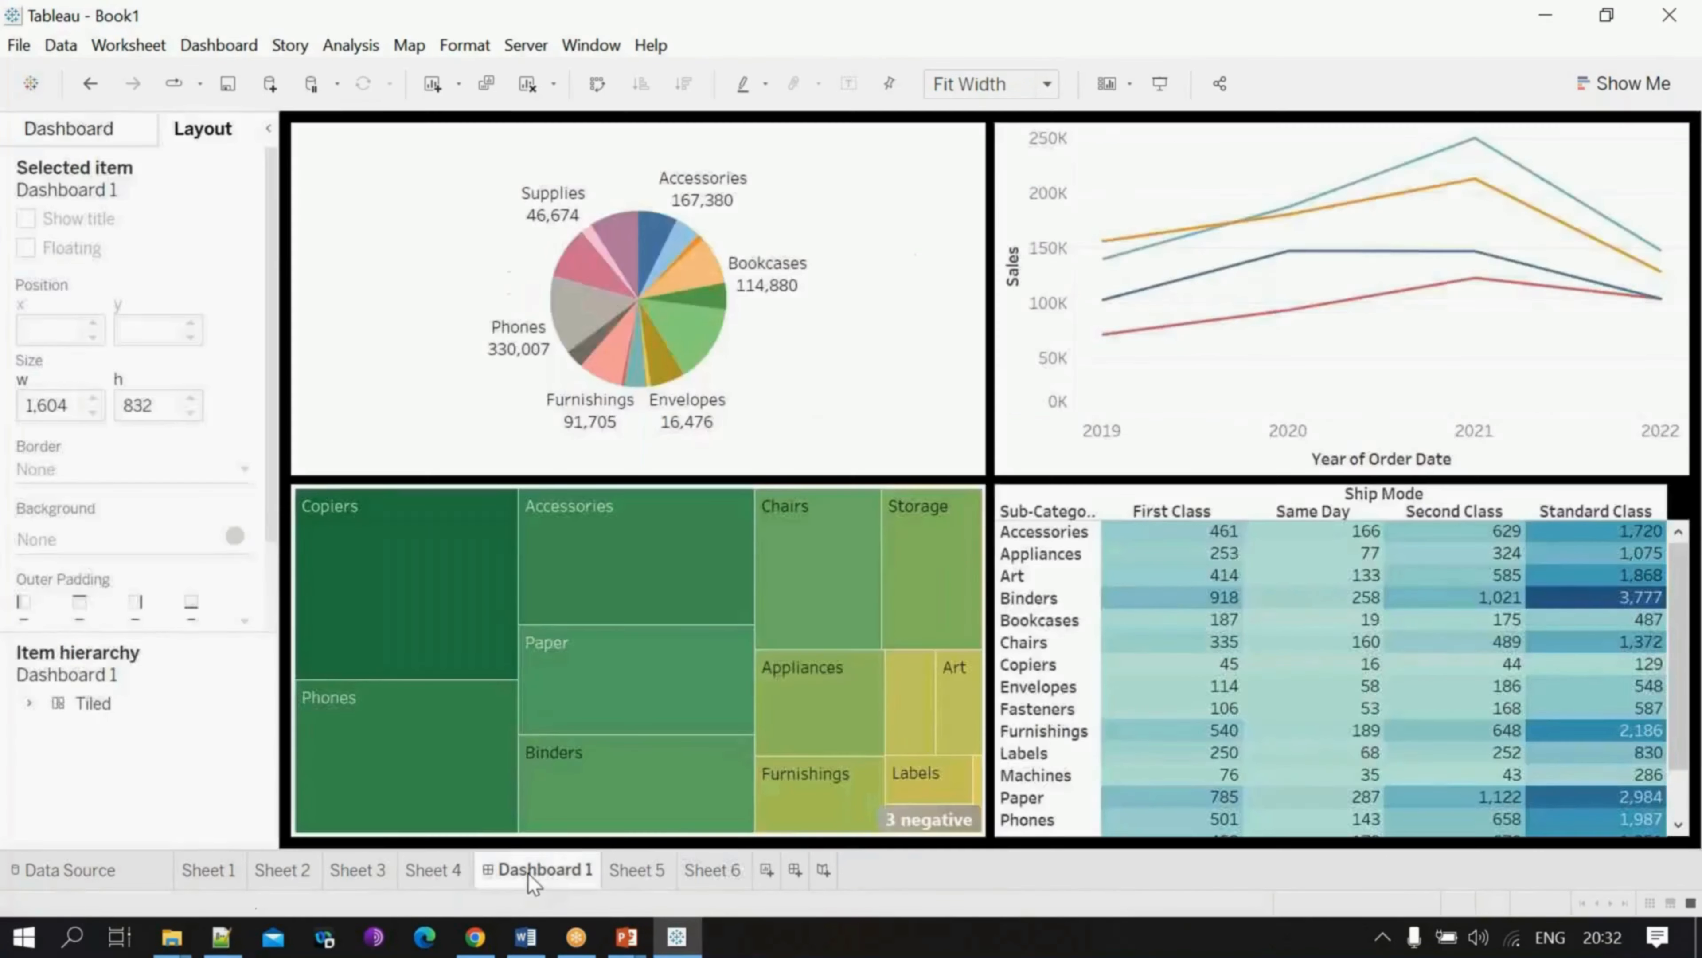
pyautogui.click(54, 135)
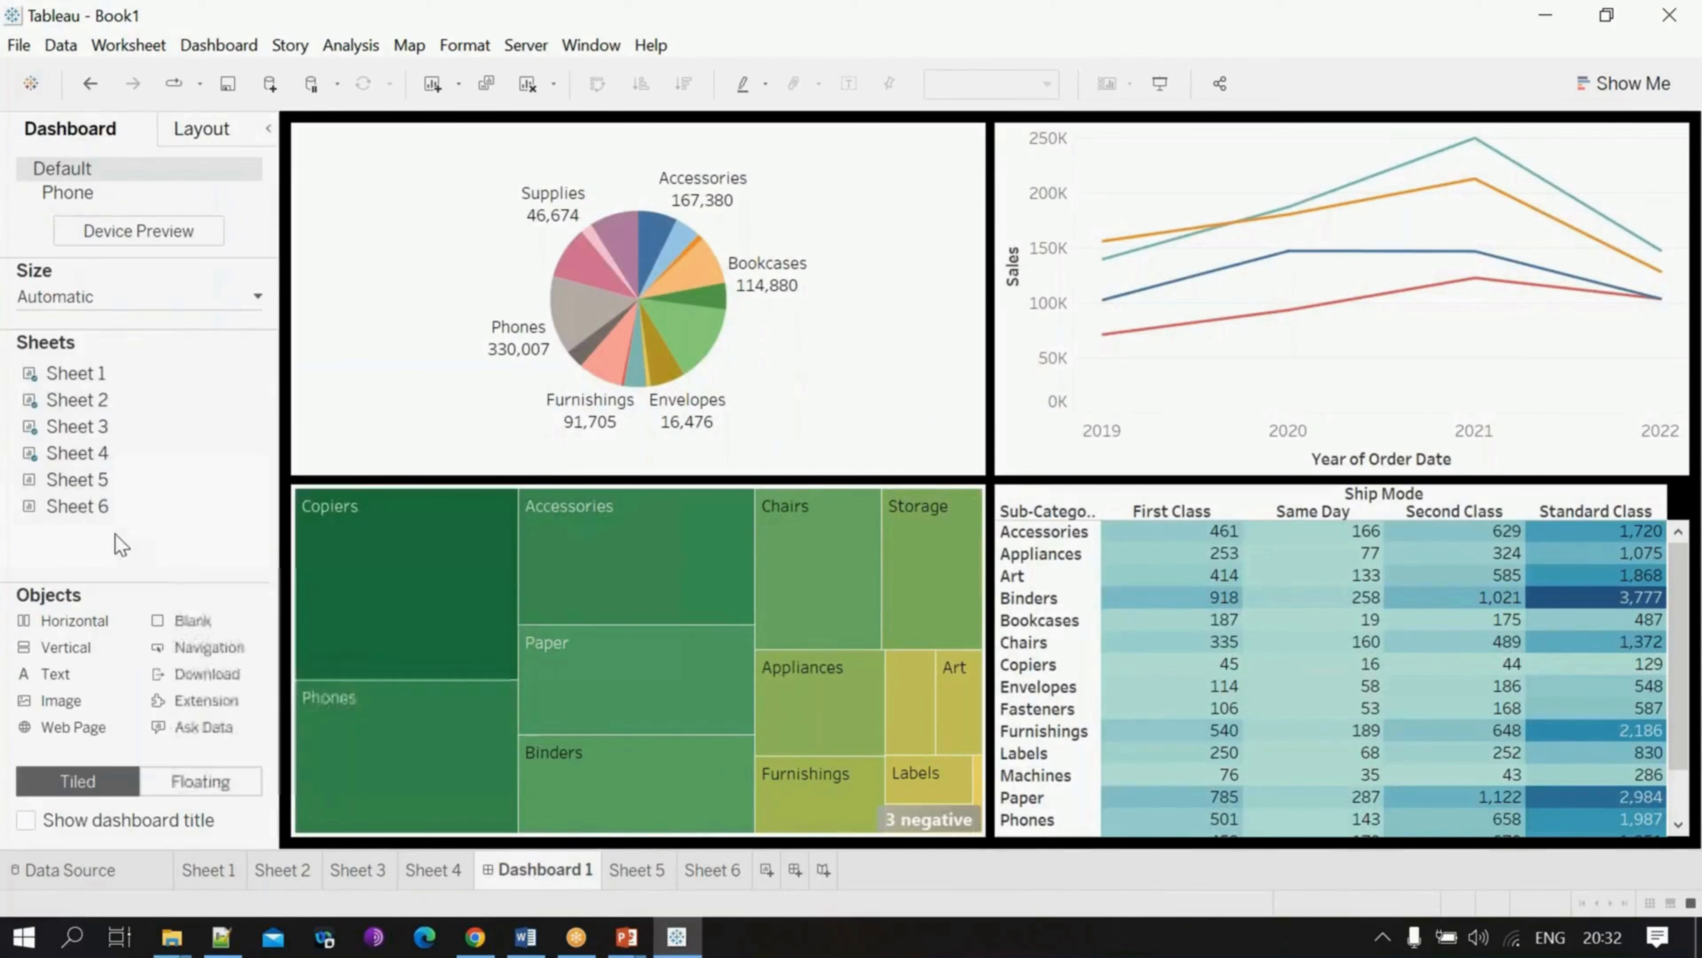
pyautogui.moveTo(112, 510); pyautogui.dragTo(976, 493)
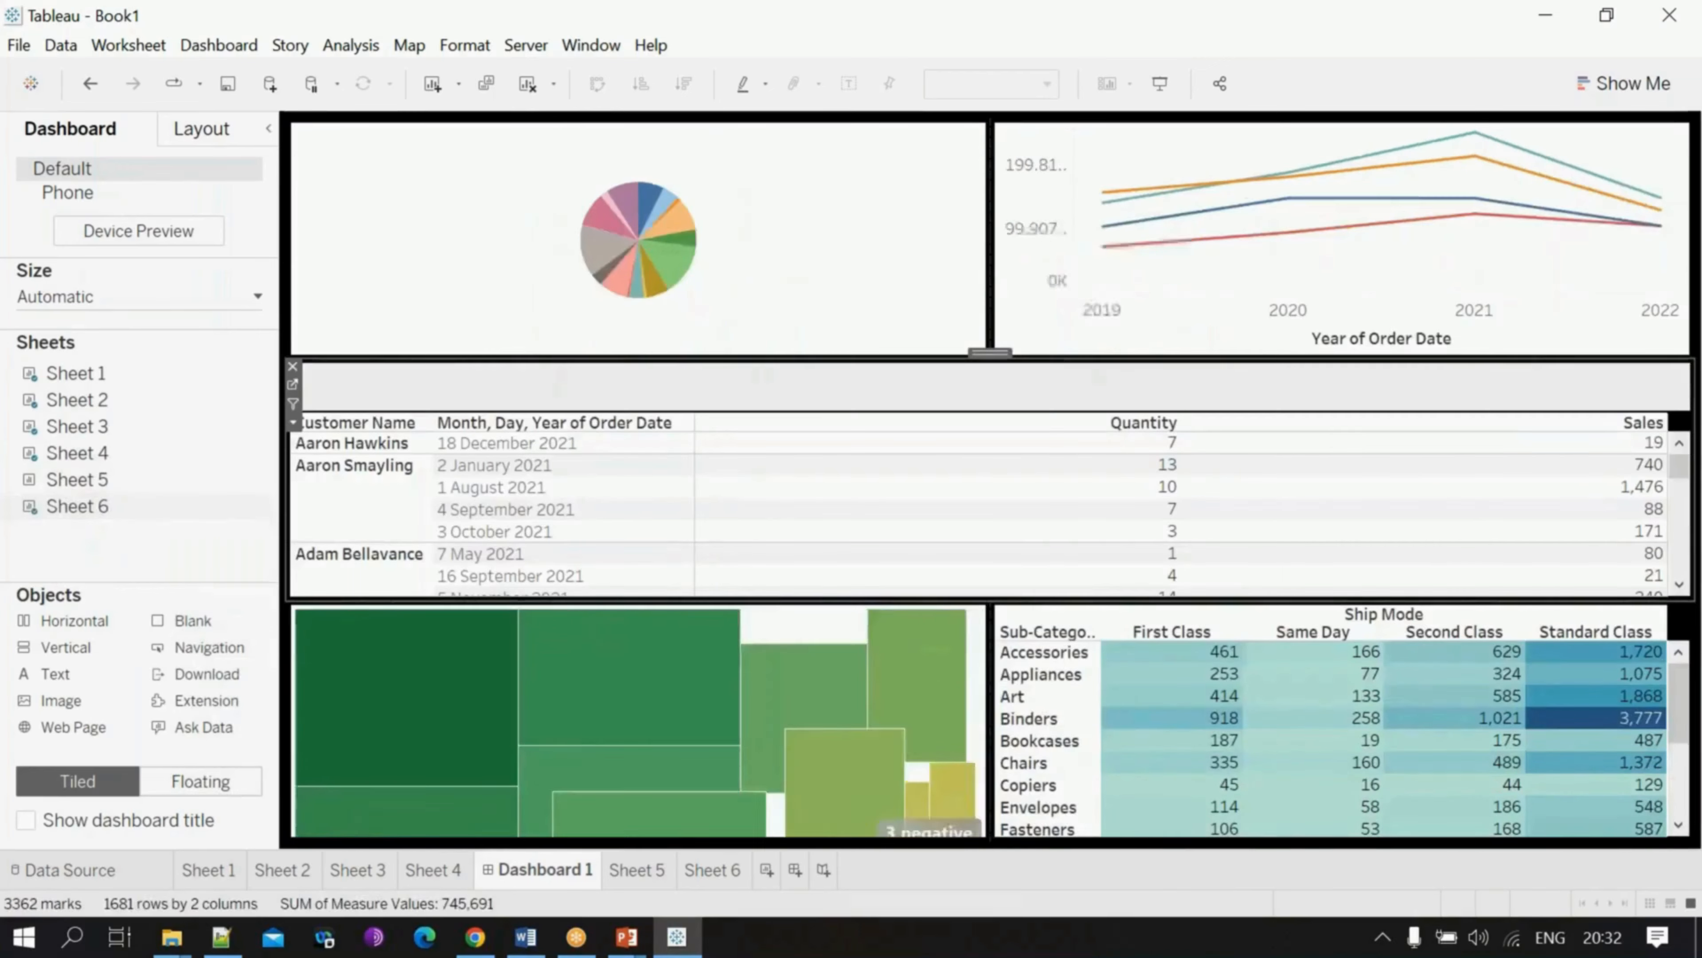
# Step: Remove the Ship Mode highlight table and the sub-category treemap from Dashboard 1
pyautogui.click(757, 674)
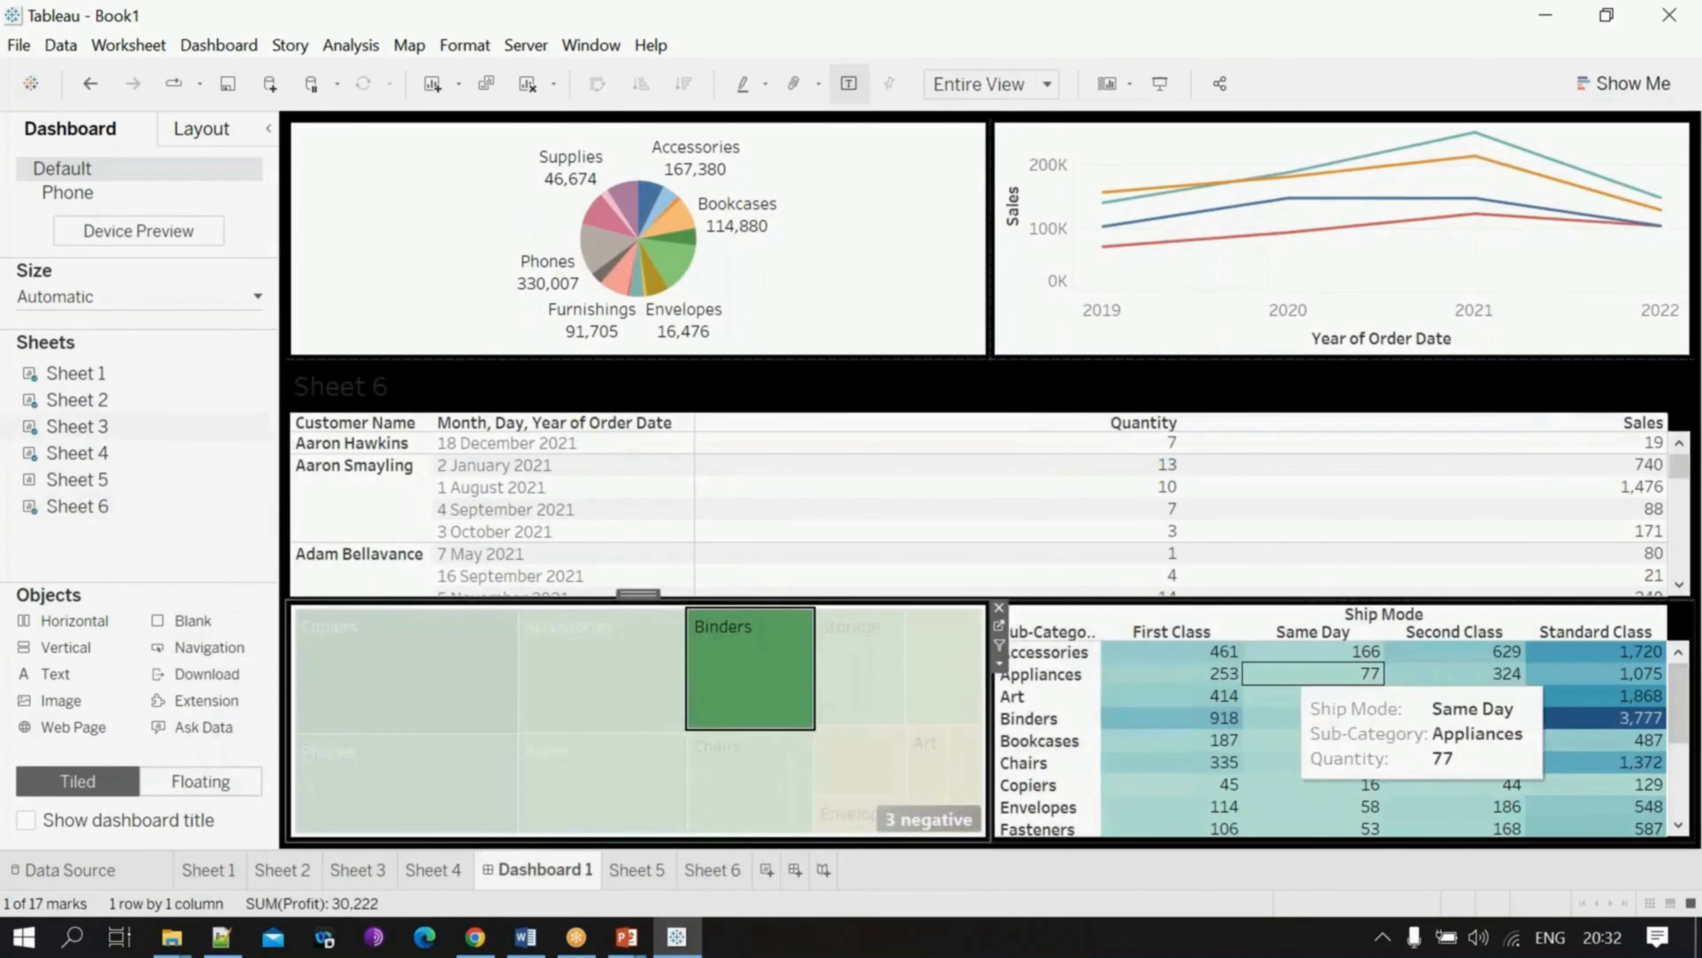
pyautogui.click(1314, 674)
pyautogui.press('Delete')
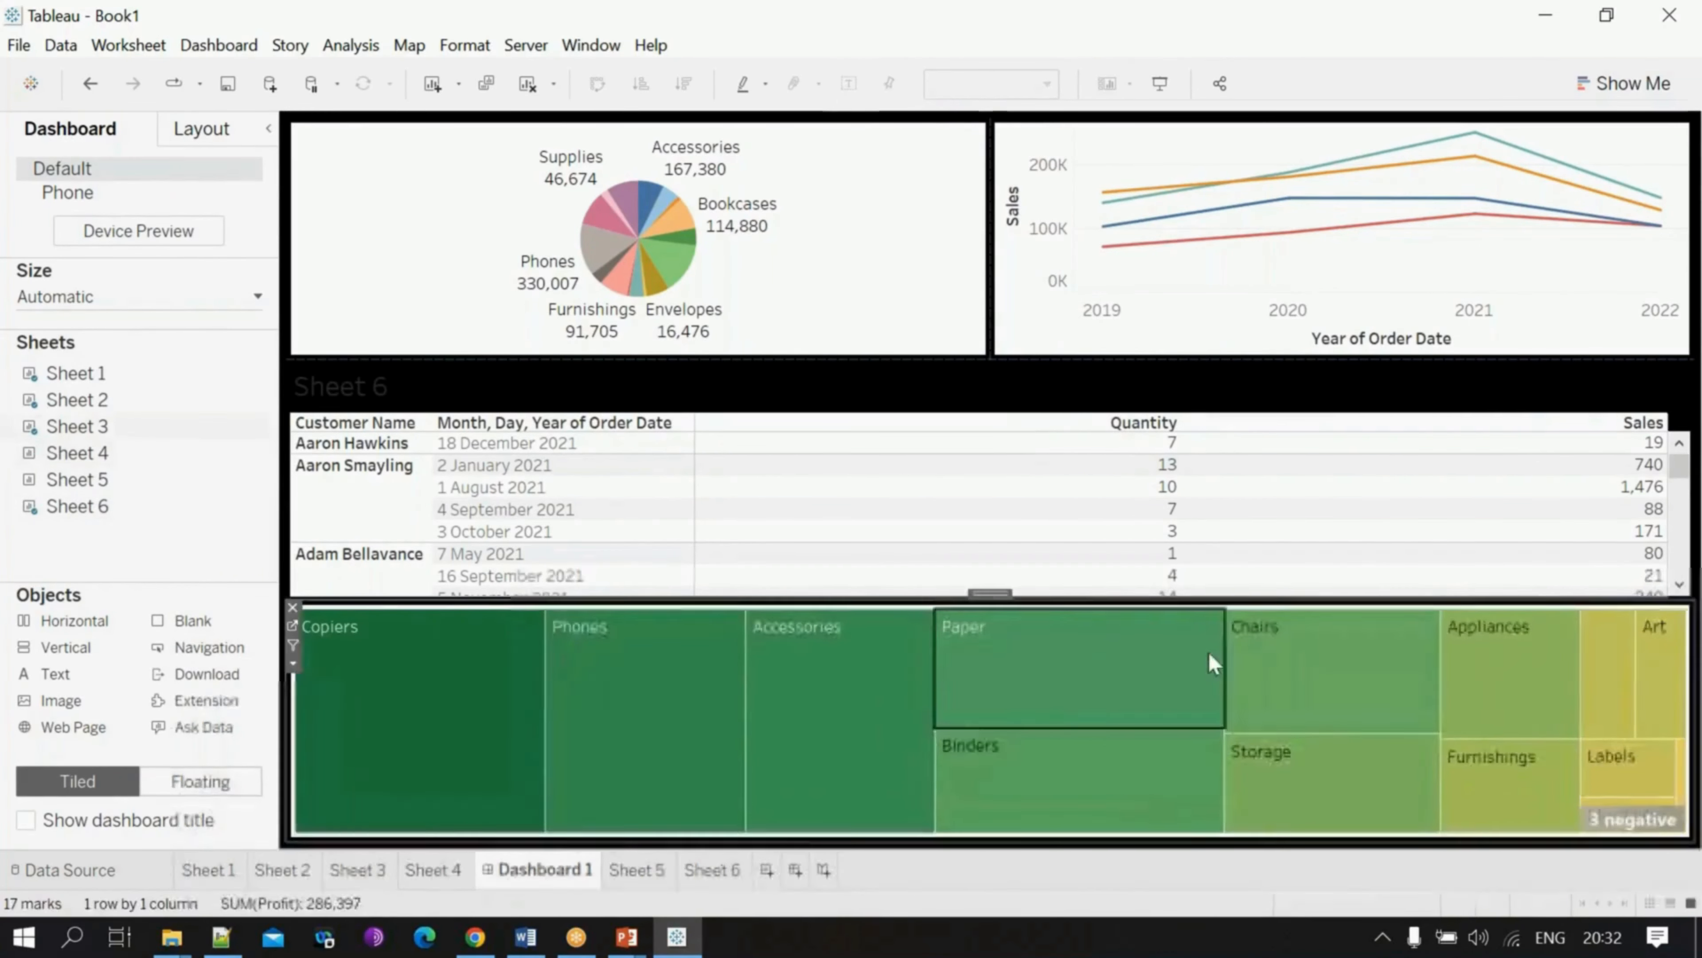
pyautogui.click(1075, 656)
pyautogui.press('Delete')
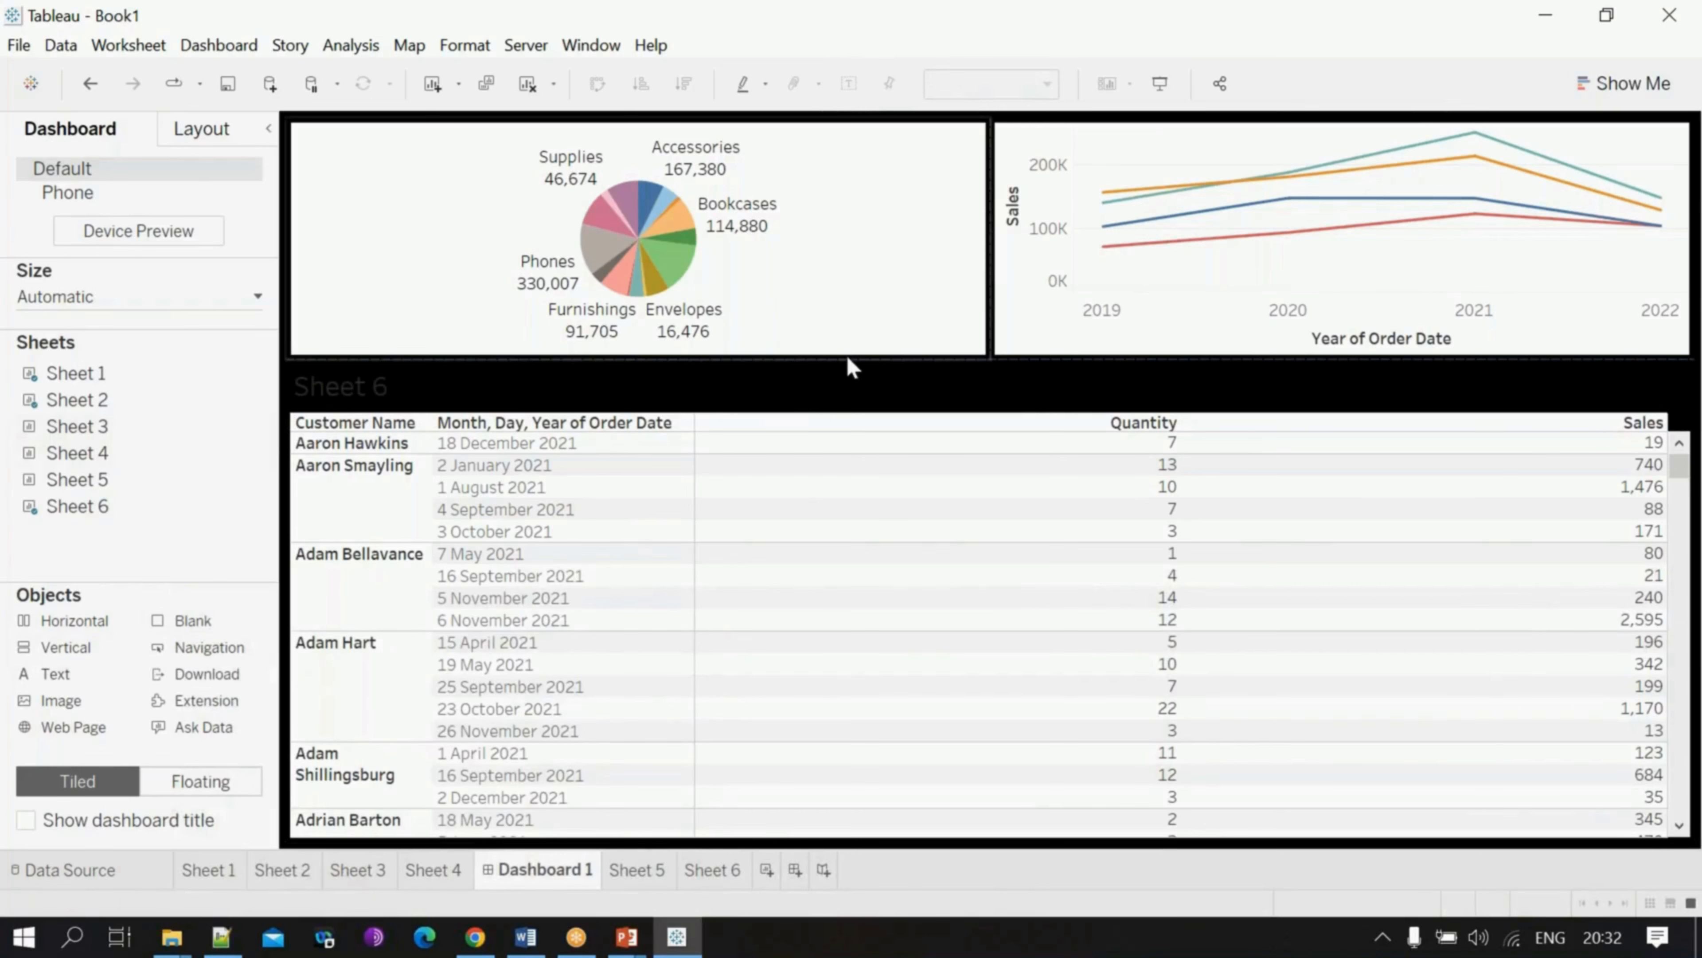
# Step: Enlarge the pie and line chart row downward and hide the Sheet 6 title on the dashboard
pyautogui.moveTo(852, 365); pyautogui.dragTo(851, 520)
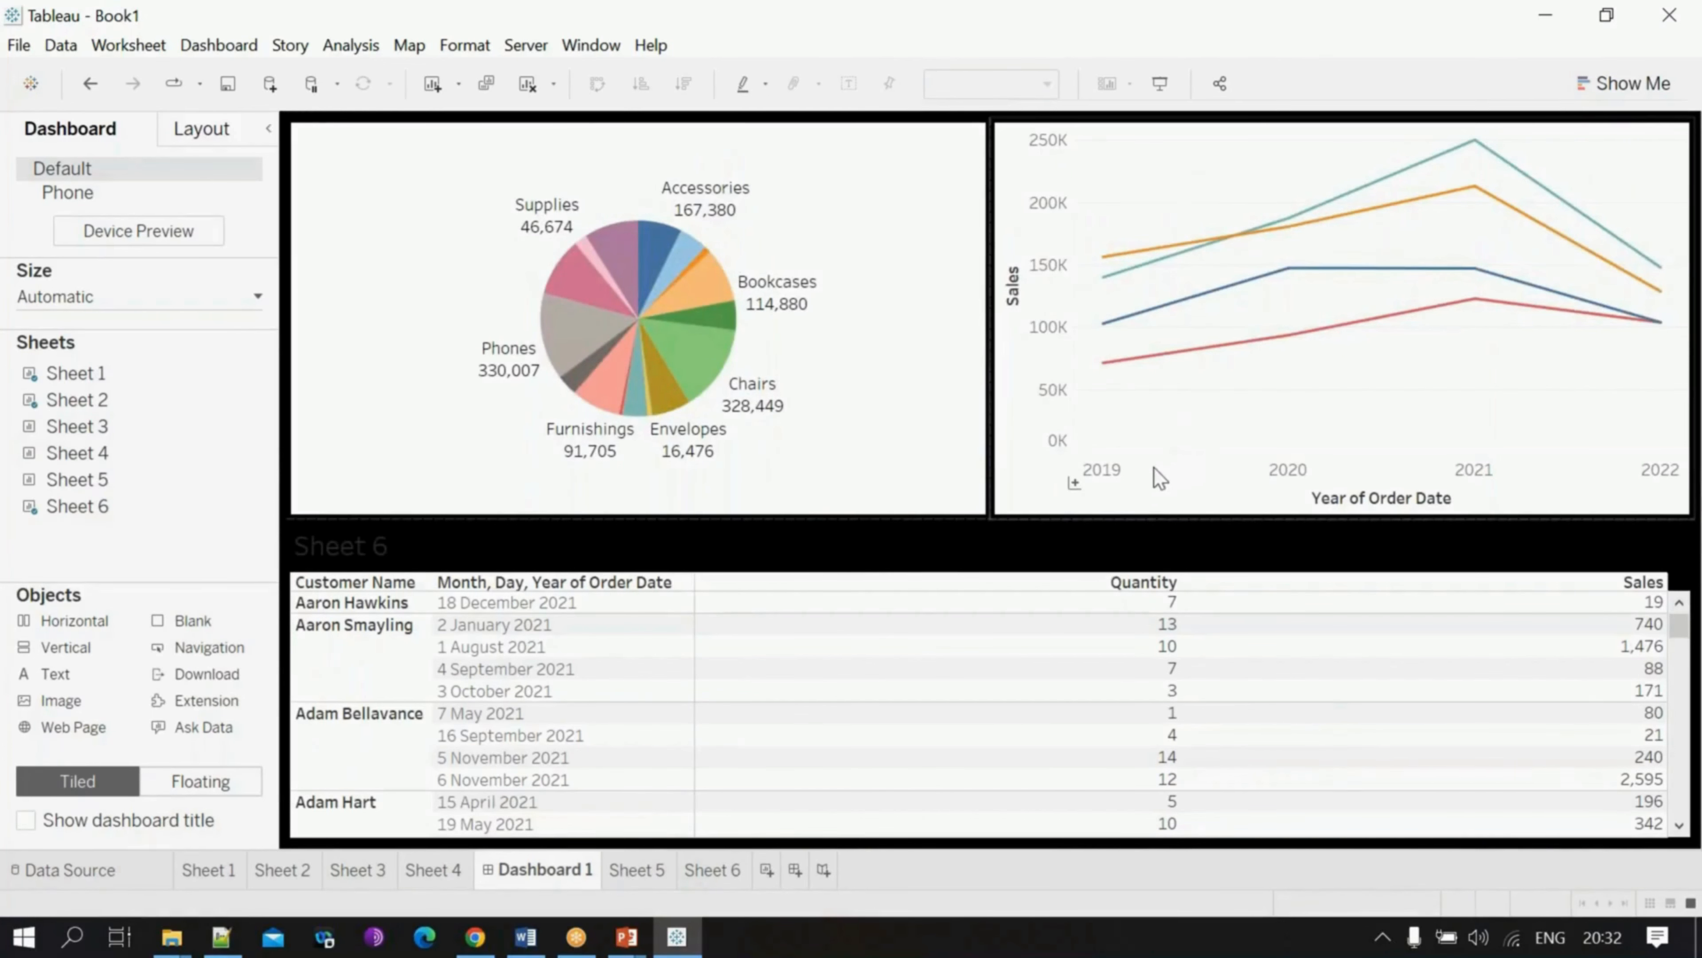
pyautogui.click(376, 557)
pyautogui.rightClick(371, 562)
pyautogui.click(458, 630)
# Step: Review the Plant Dashboard and Downtime slides in the Maintenance KPI System presentation, and switch back to Tableau
pyautogui.moveTo(636, 949)
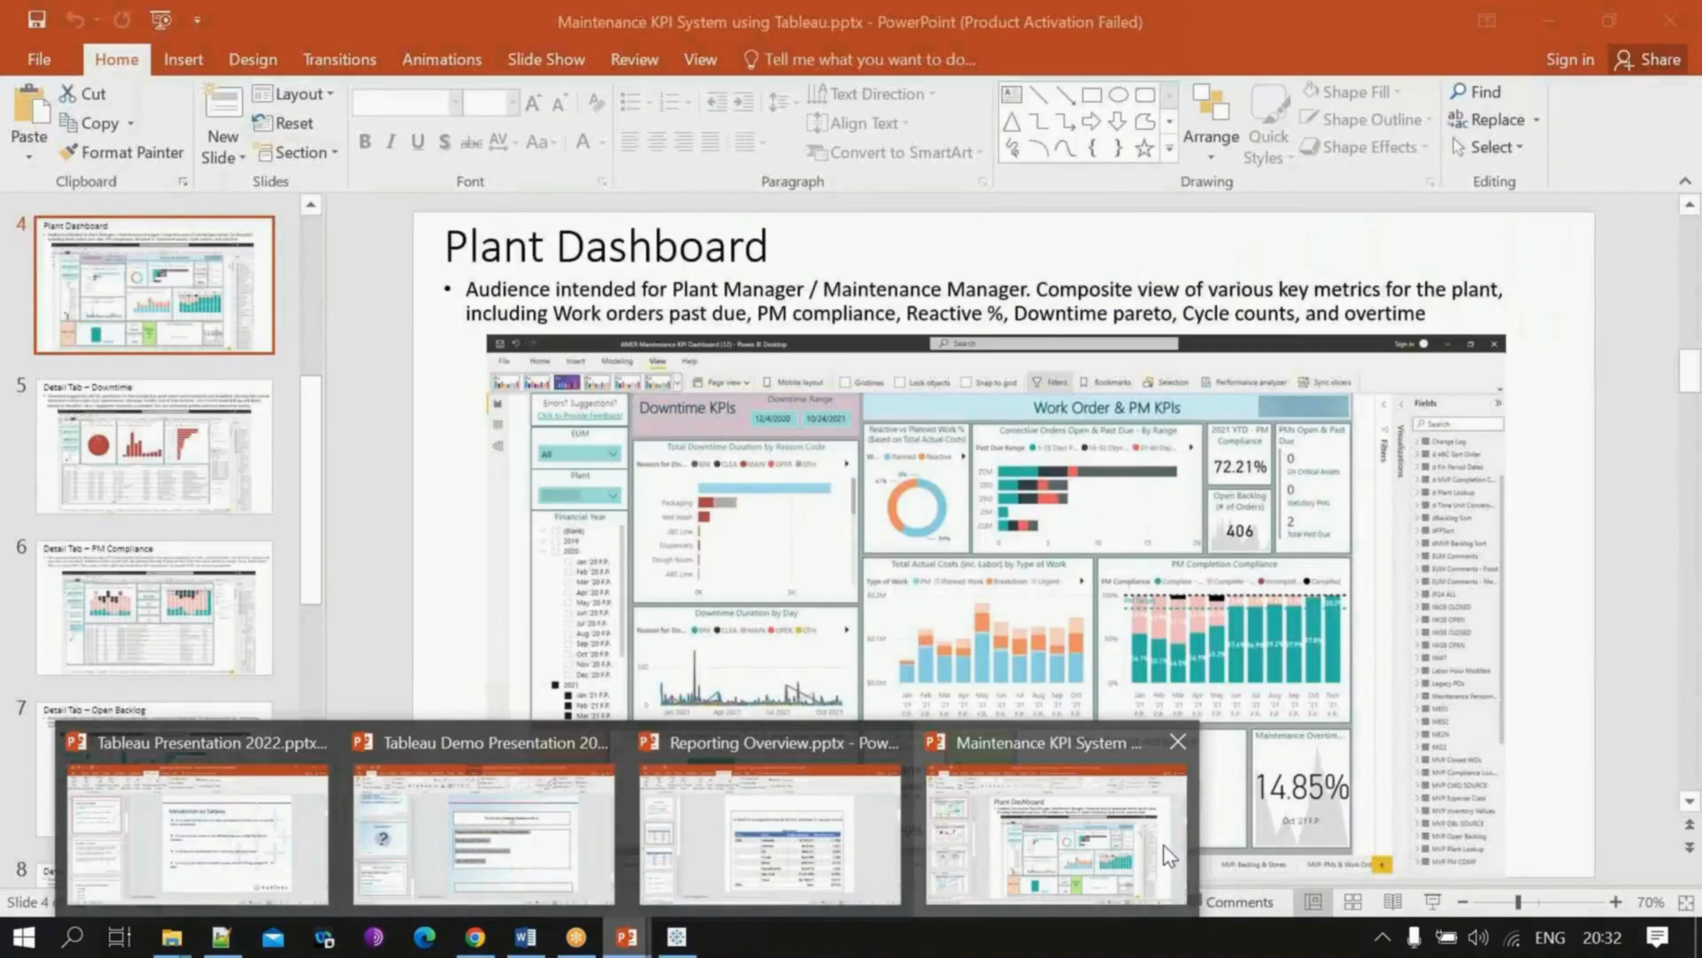
pyautogui.click(1114, 846)
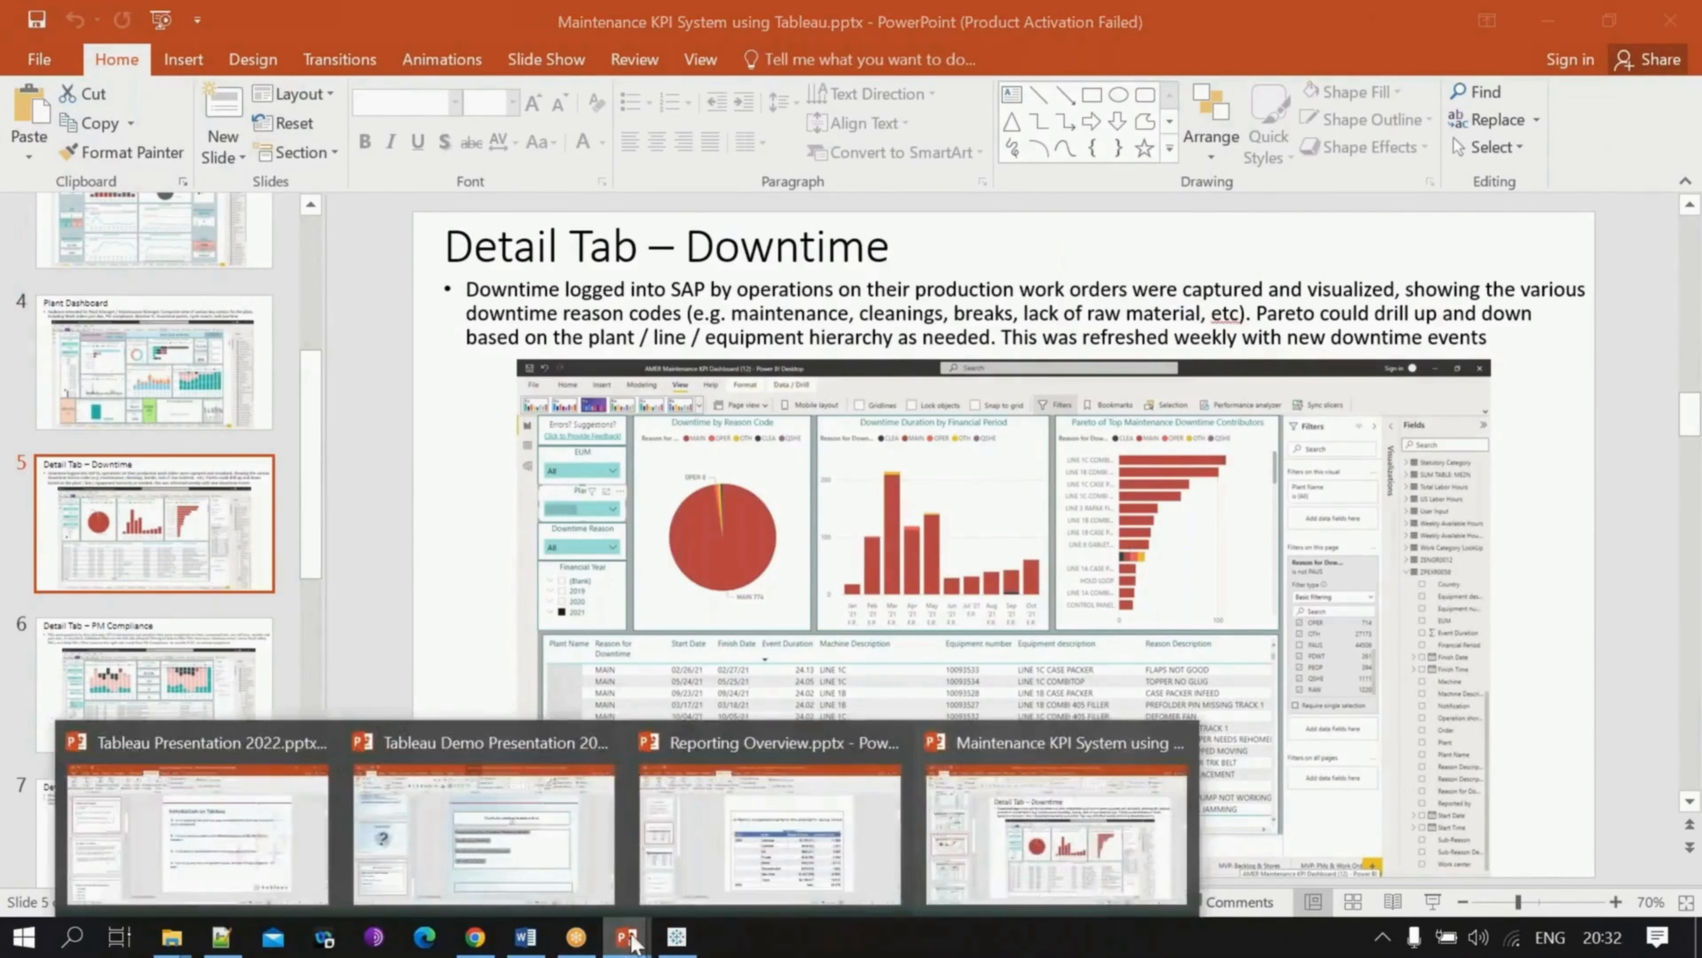
pyautogui.click(677, 937)
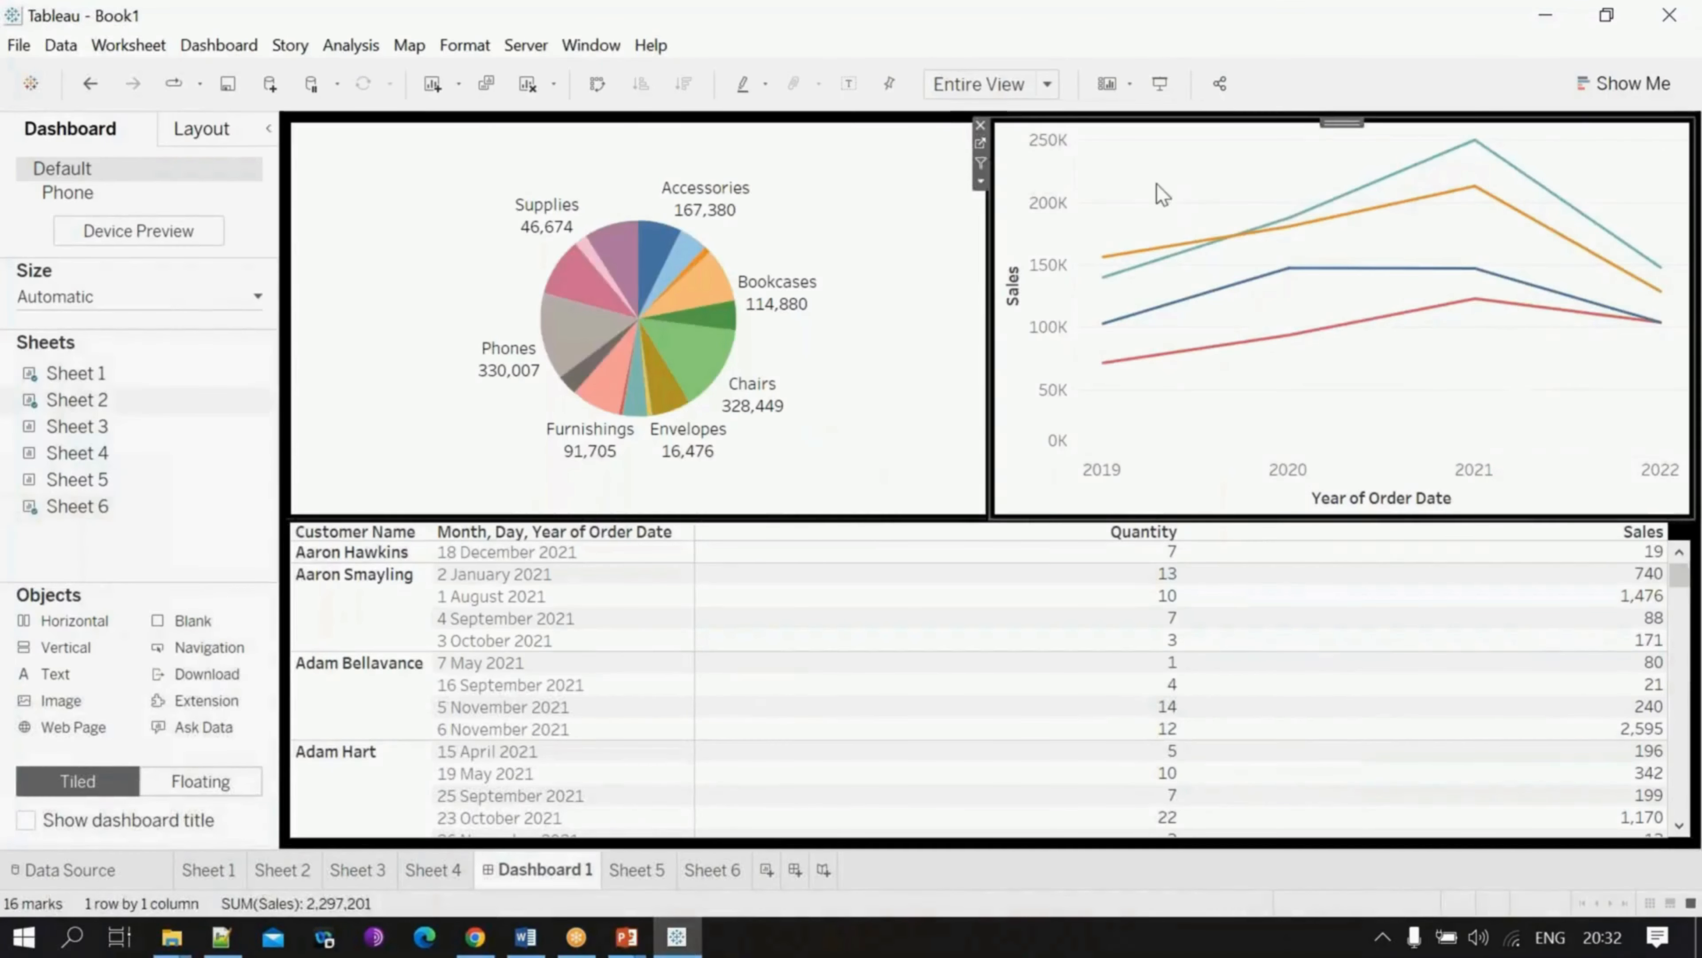
# Step: Open Sheet 2 from the dashboard, change its mark type to Bar and return to Dashboard 1
pyautogui.click(981, 147)
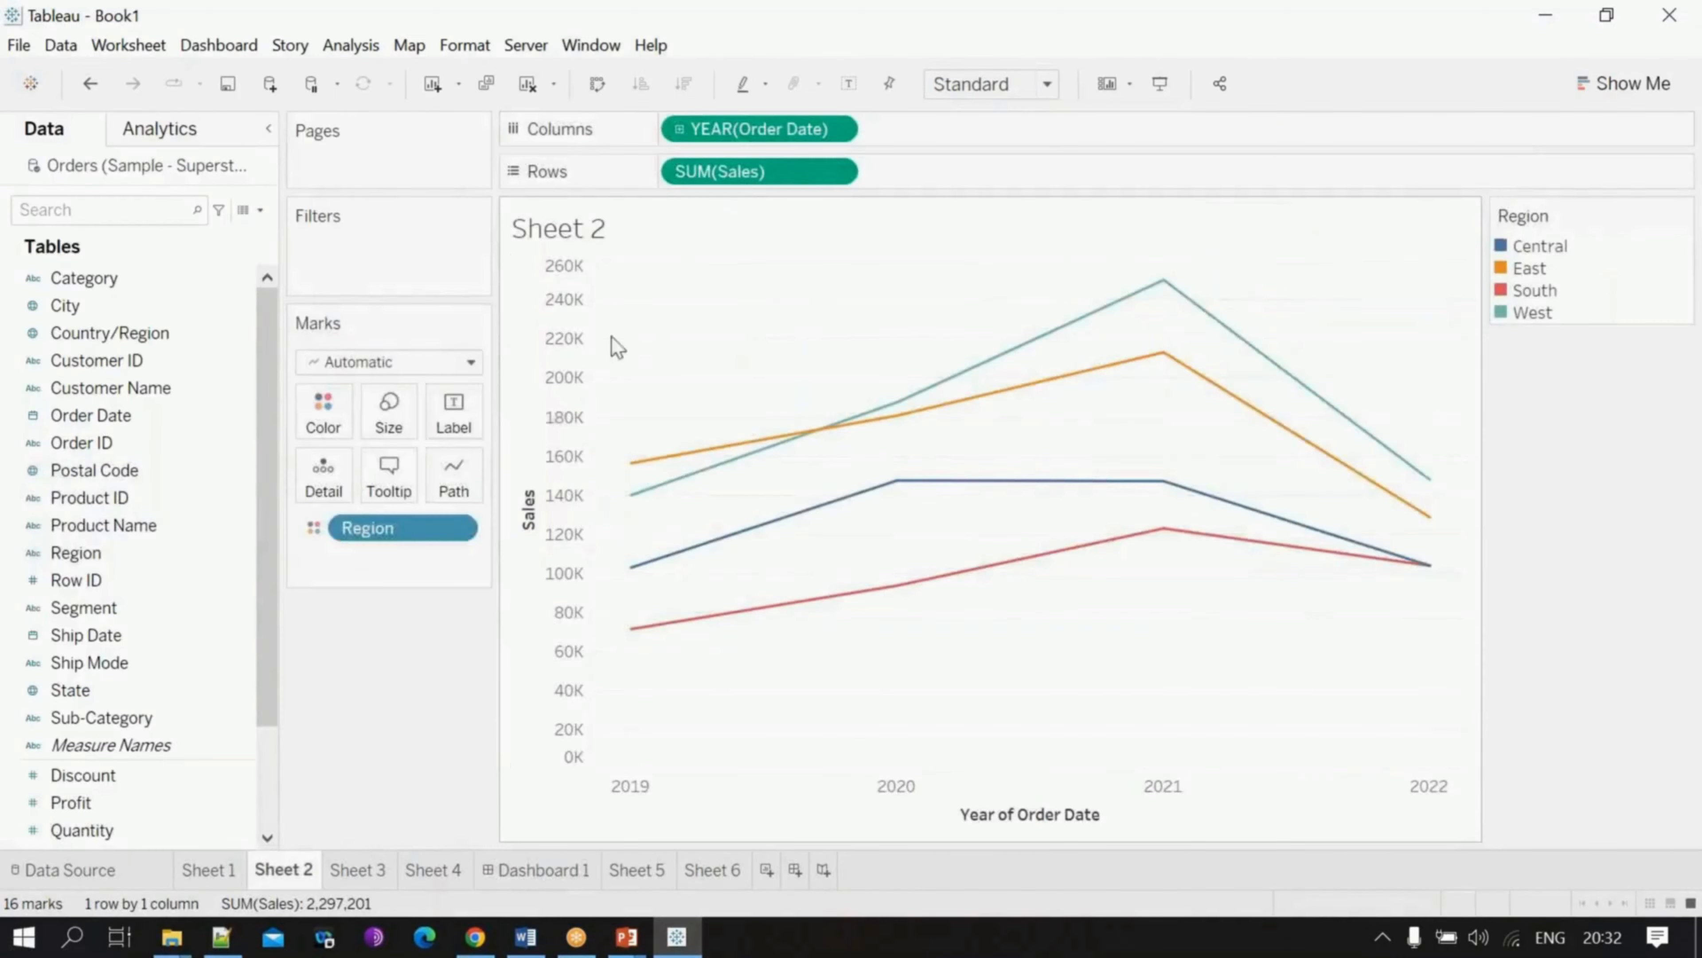
pyautogui.click(471, 362)
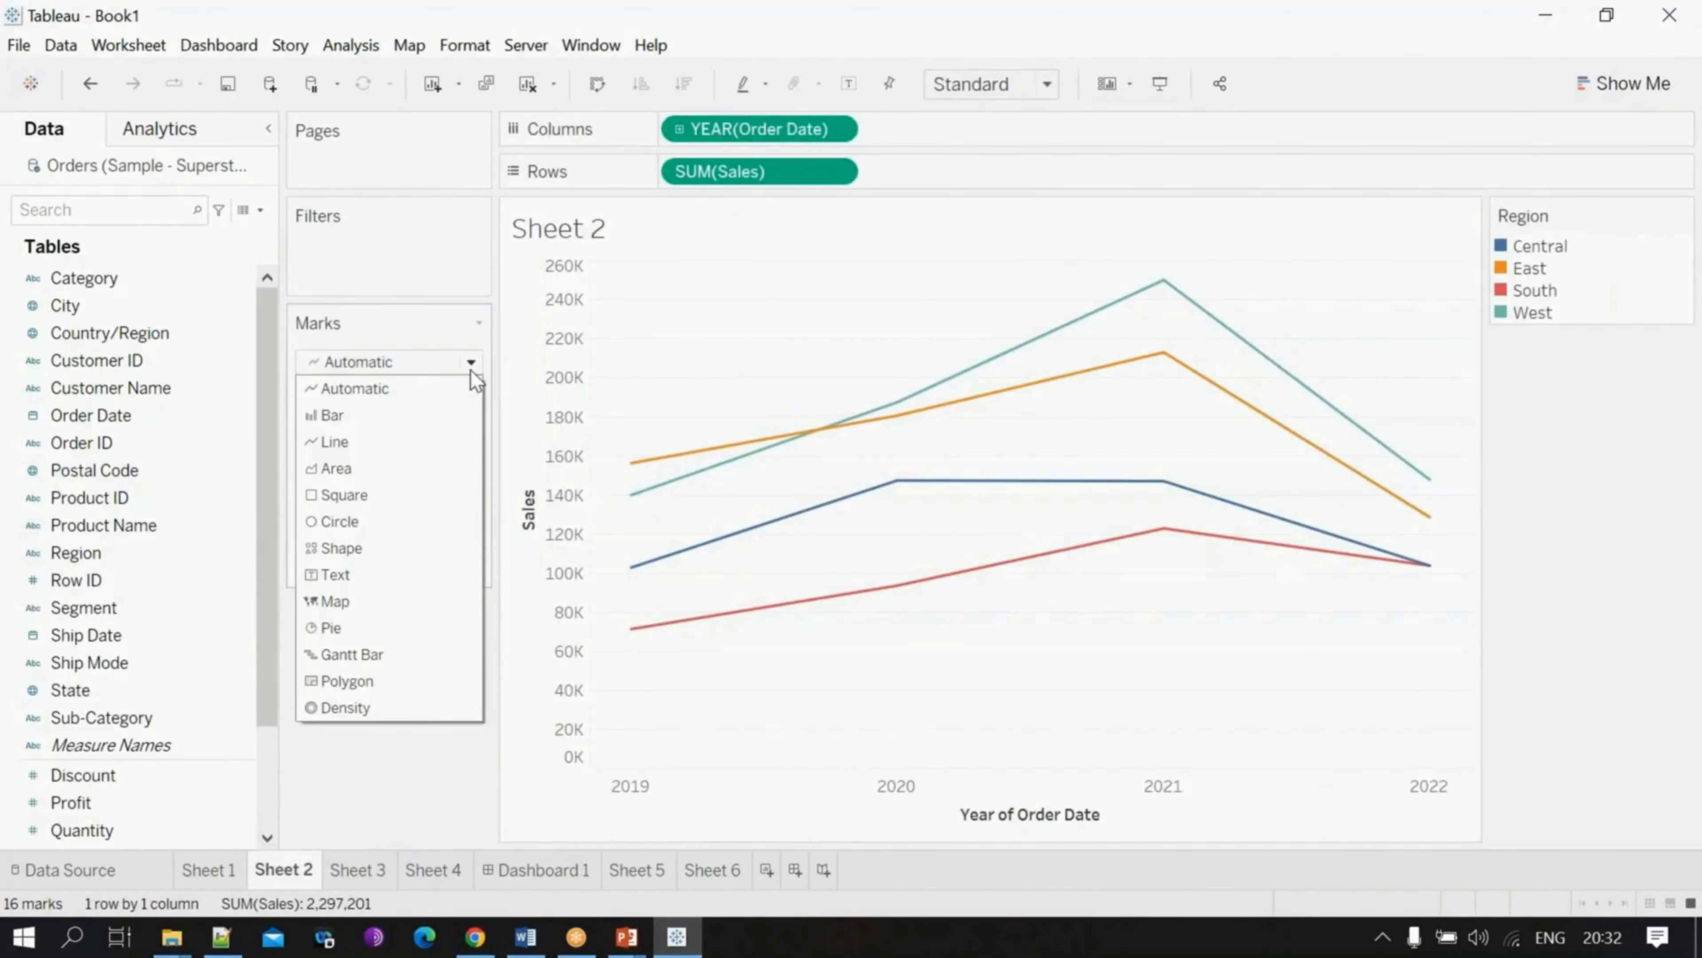
pyautogui.click(376, 411)
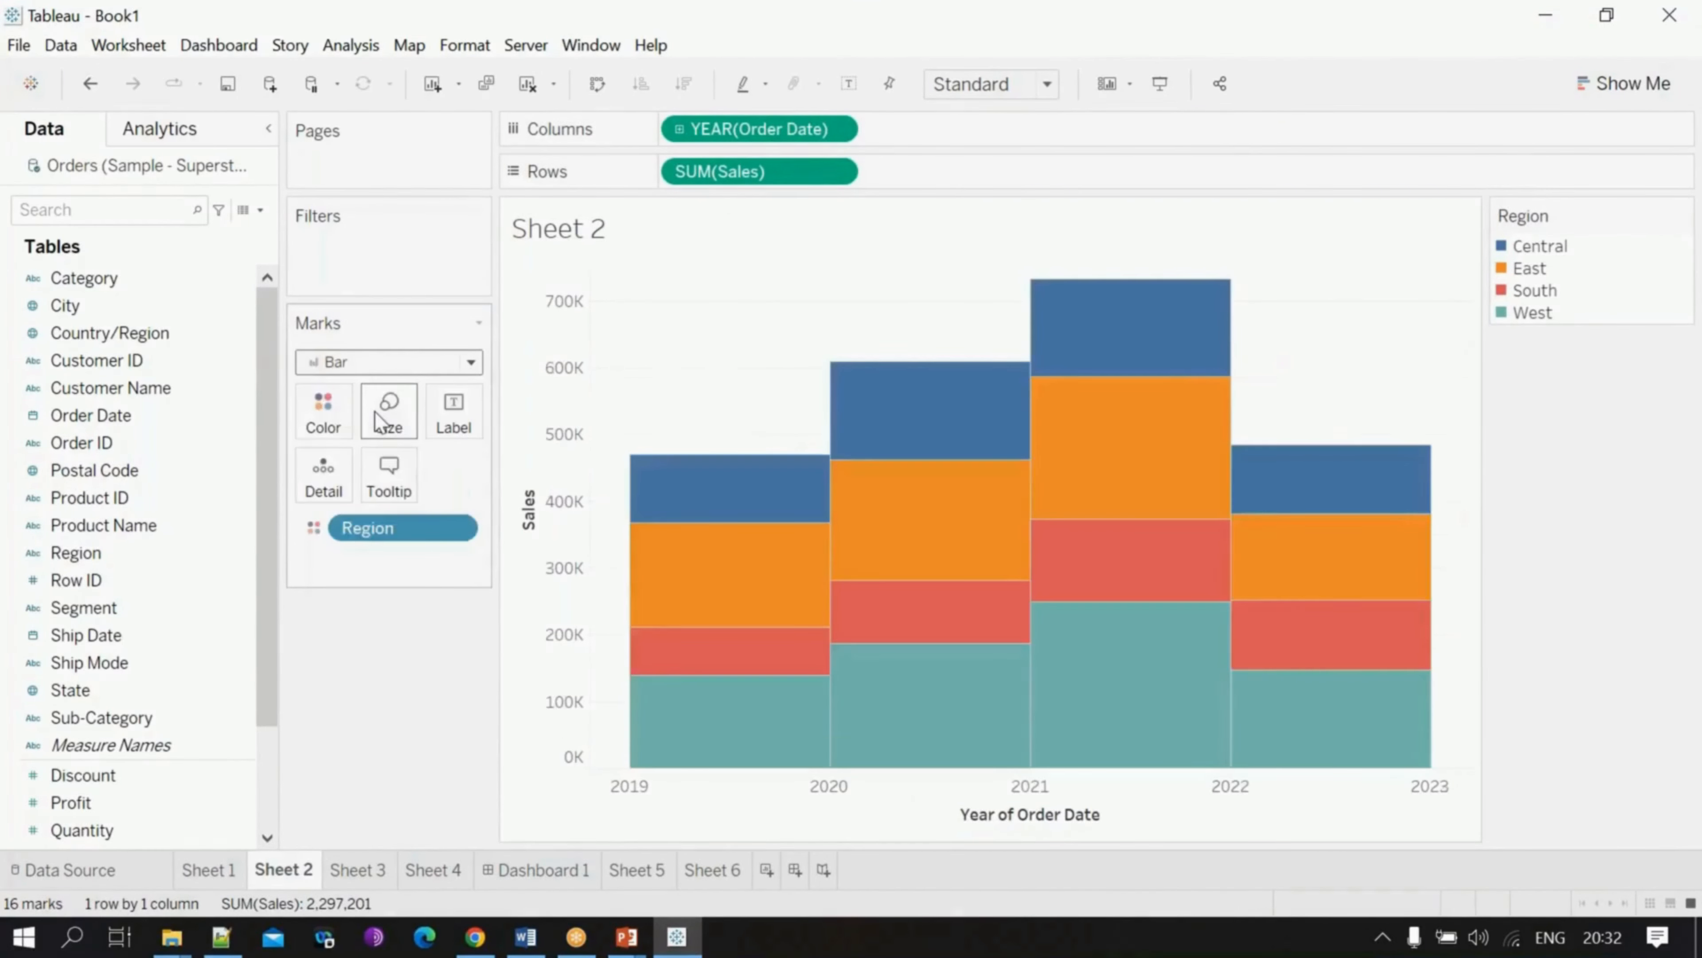
pyautogui.click(534, 875)
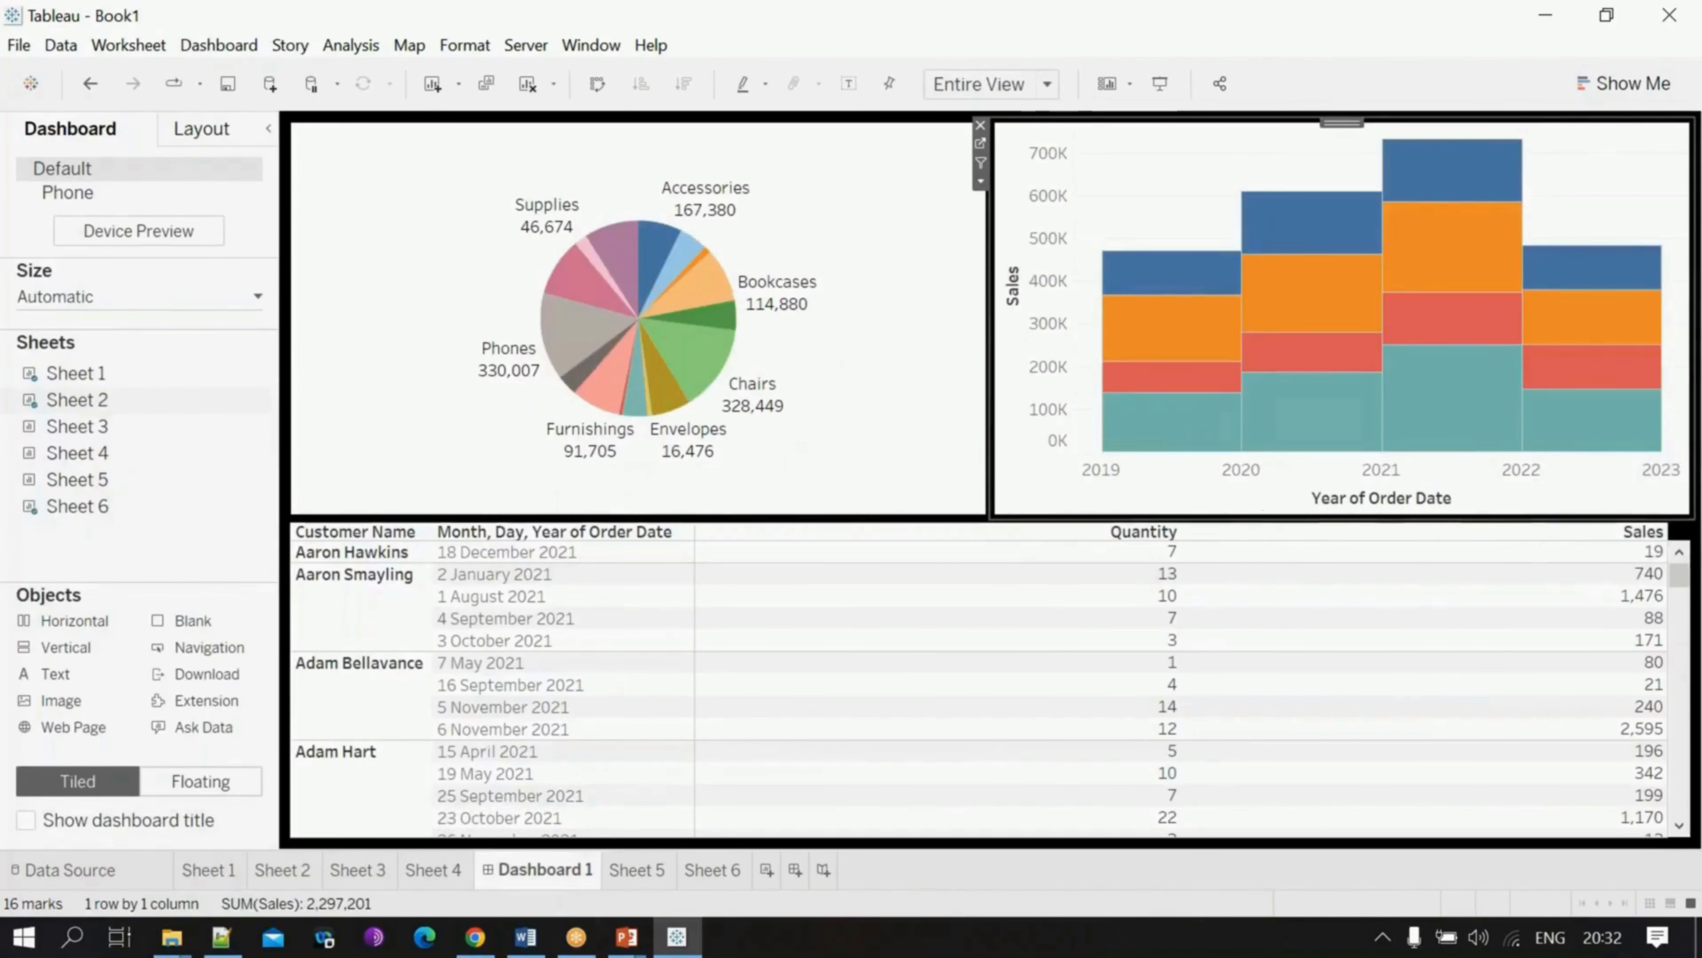
# Step: Check the bar size options on Sheet 2 without changing them and return to Dashboard 1
pyautogui.click(980, 143)
pyautogui.click(385, 419)
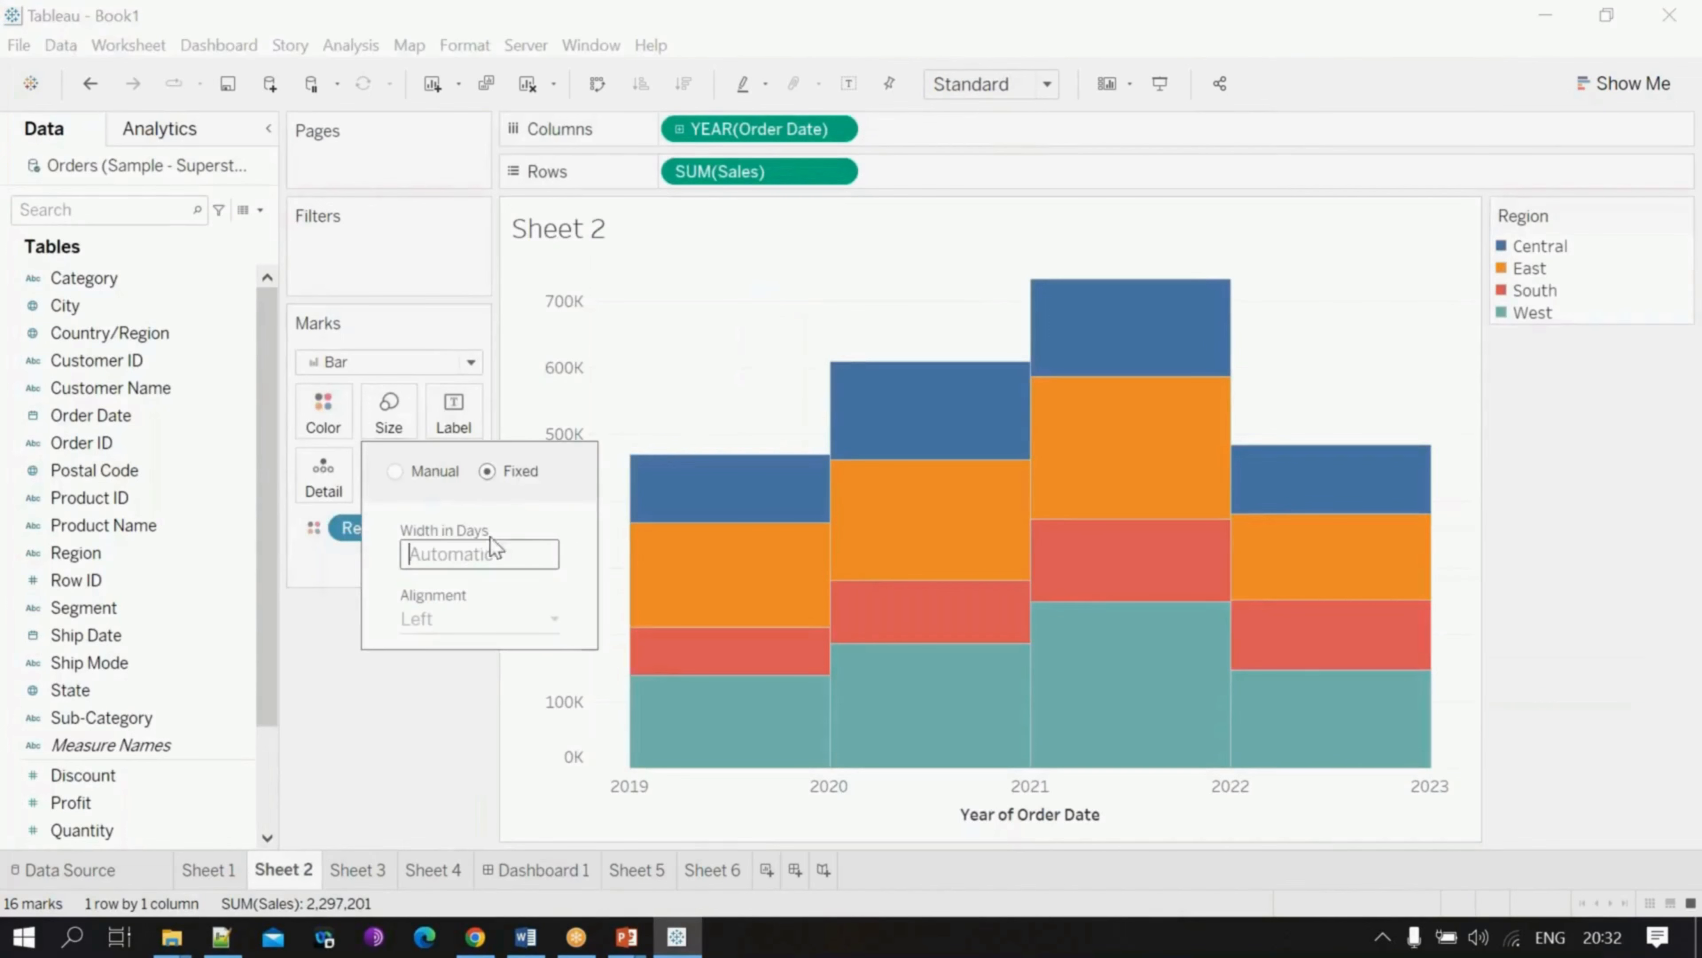
pyautogui.click(362, 785)
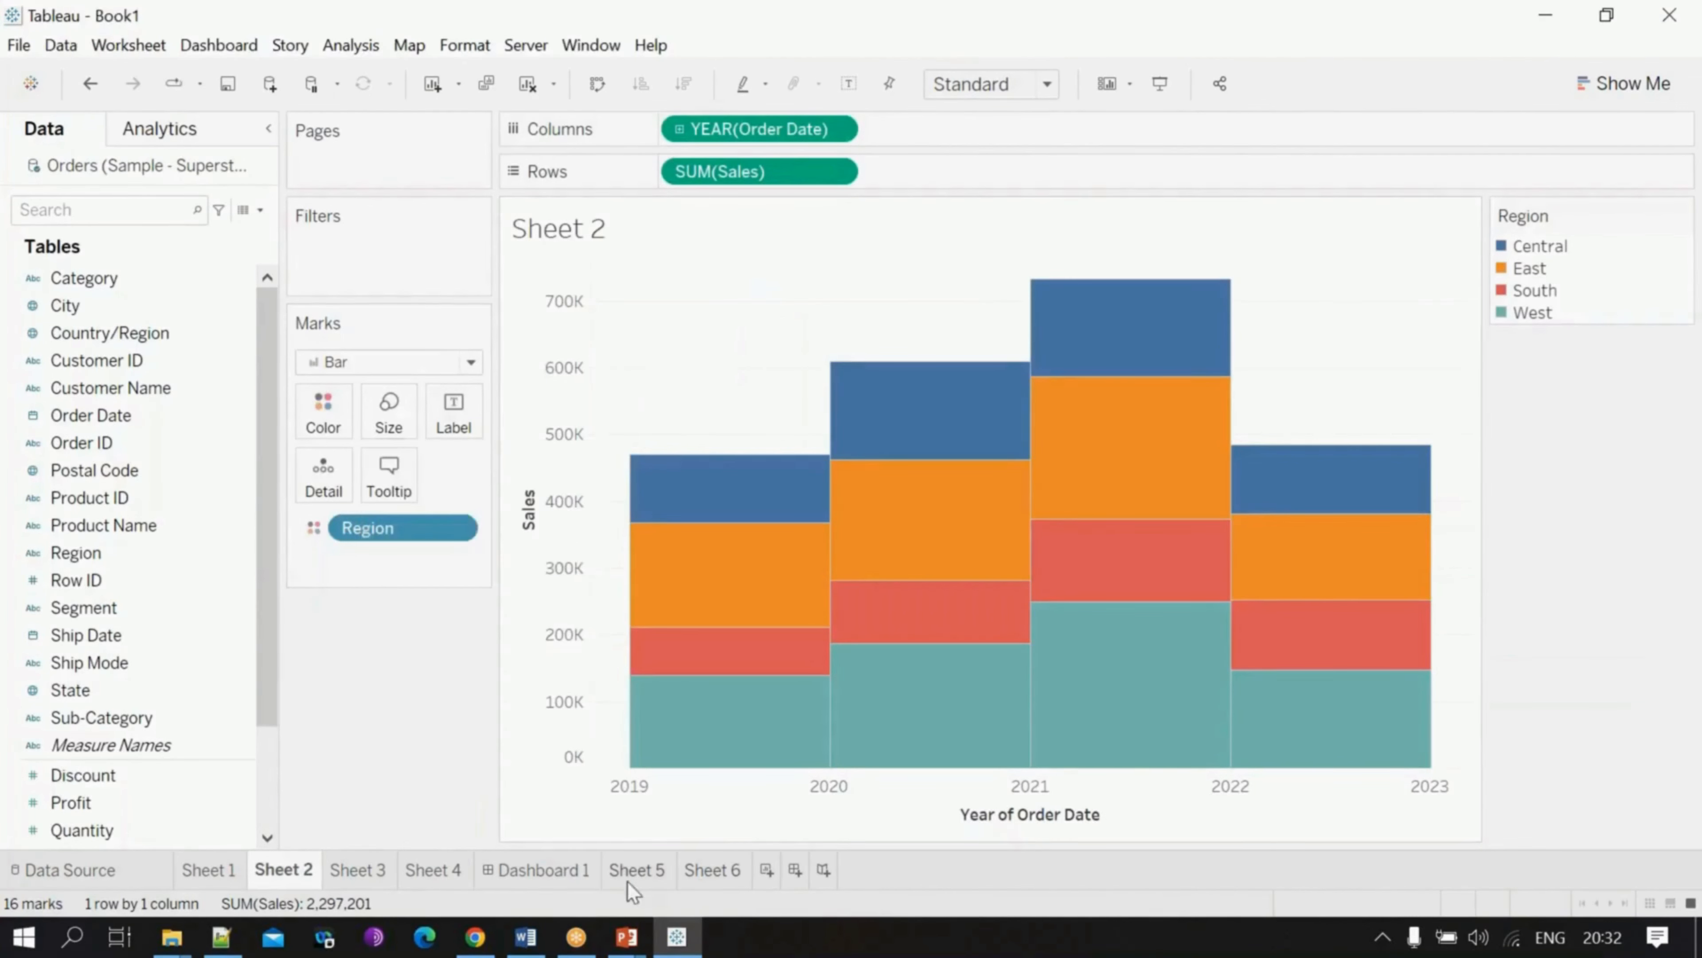
pyautogui.click(544, 870)
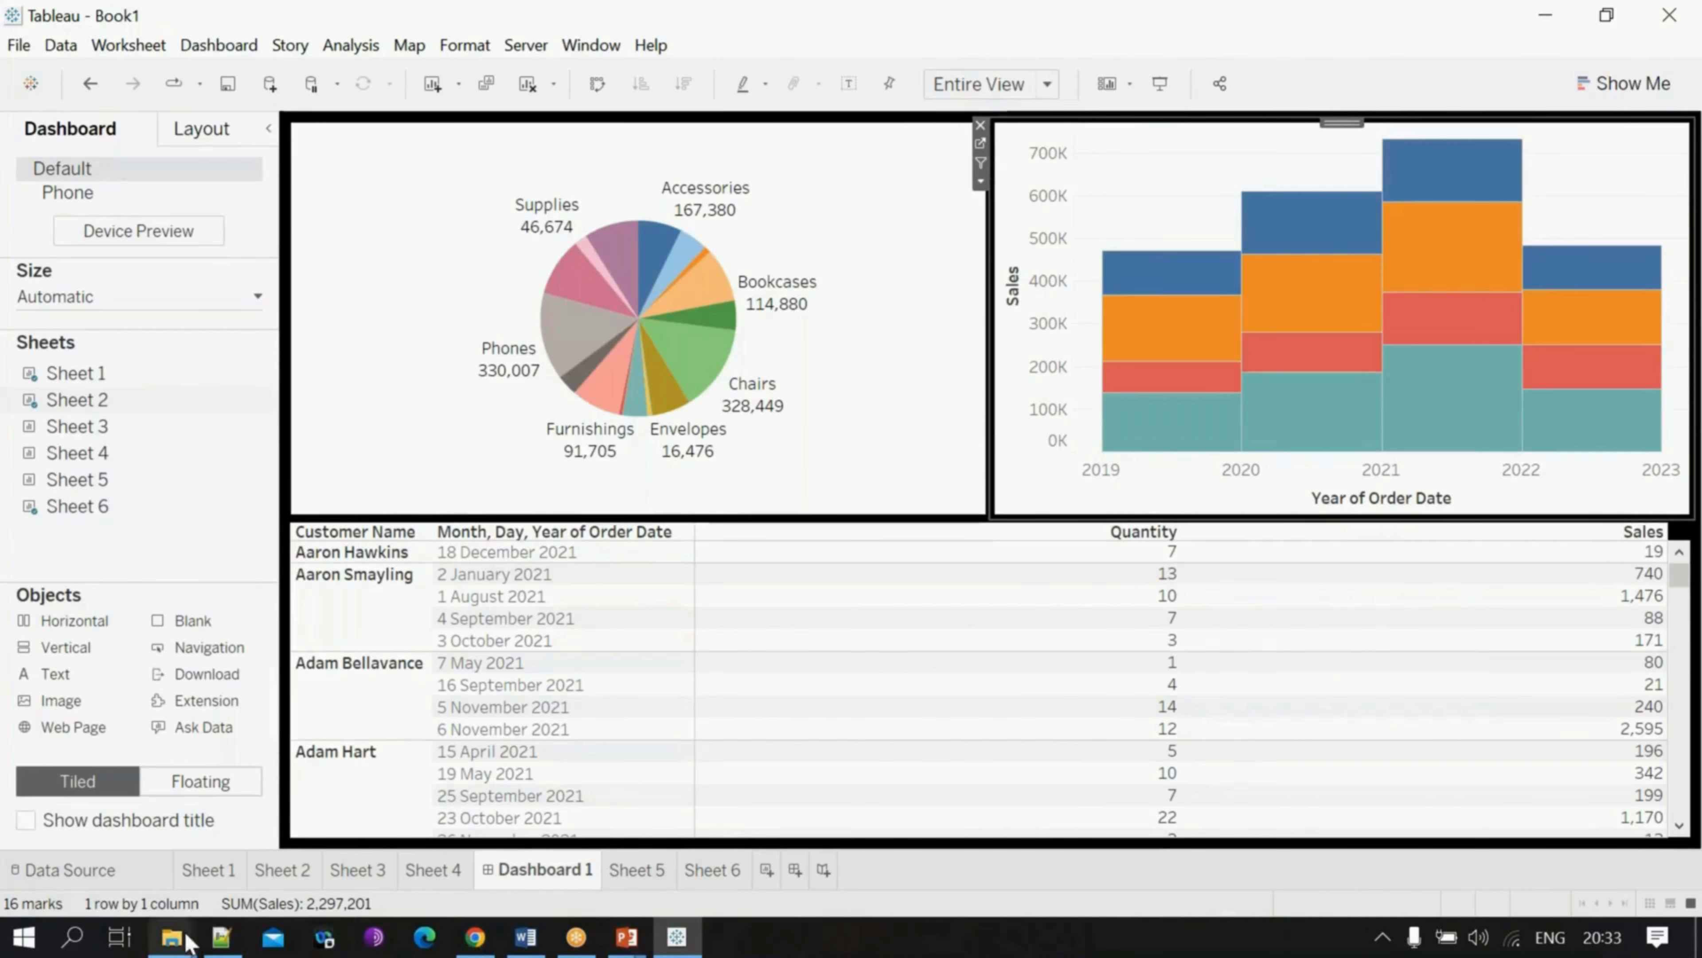
pyautogui.moveTo(172, 938)
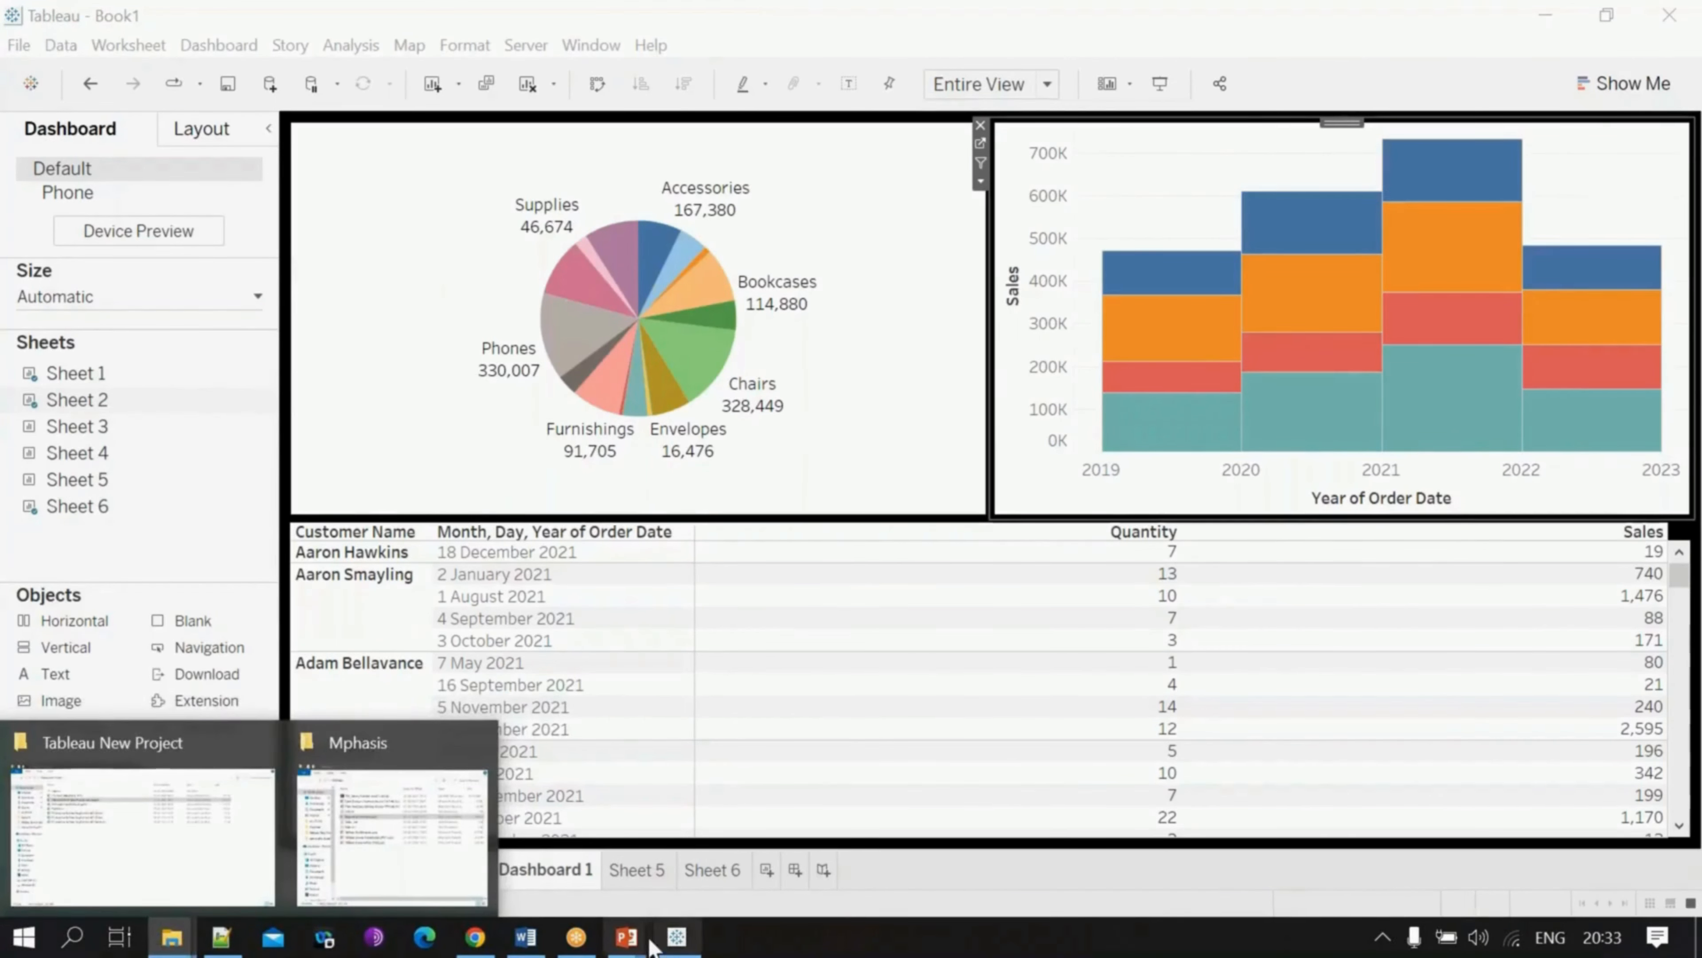
# Step: Switch to the Maintenance KPI System presentation and browse its slide list back to the first slides
pyautogui.moveTo(630, 939)
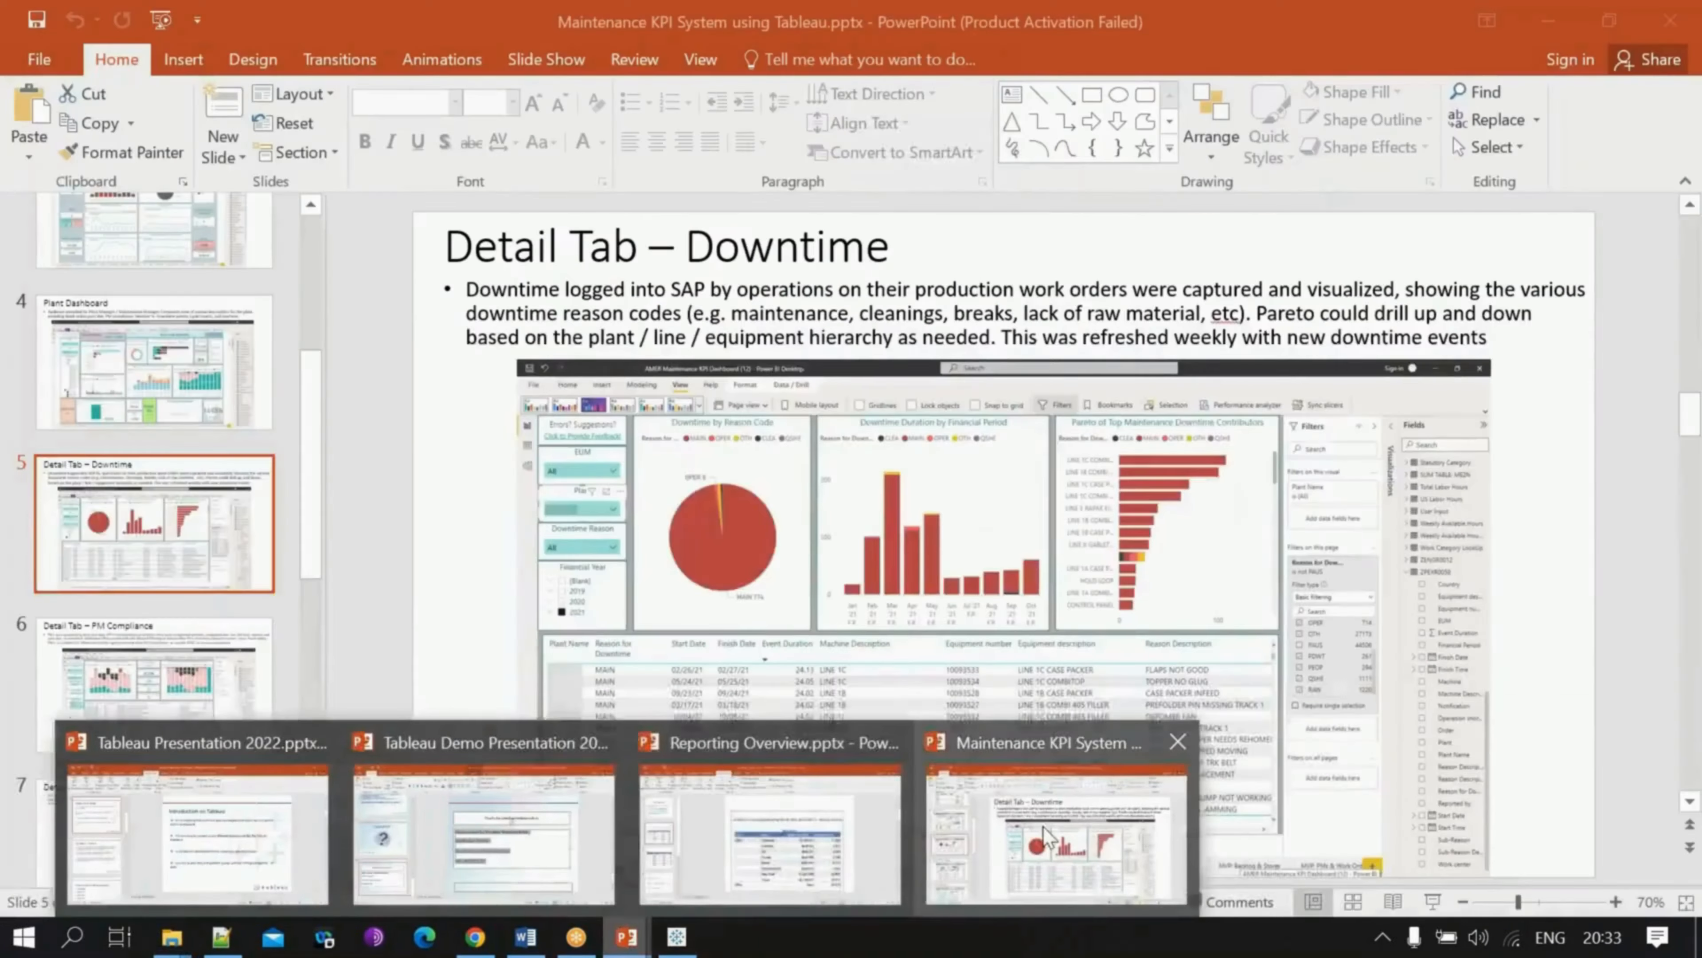
pyautogui.click(1063, 837)
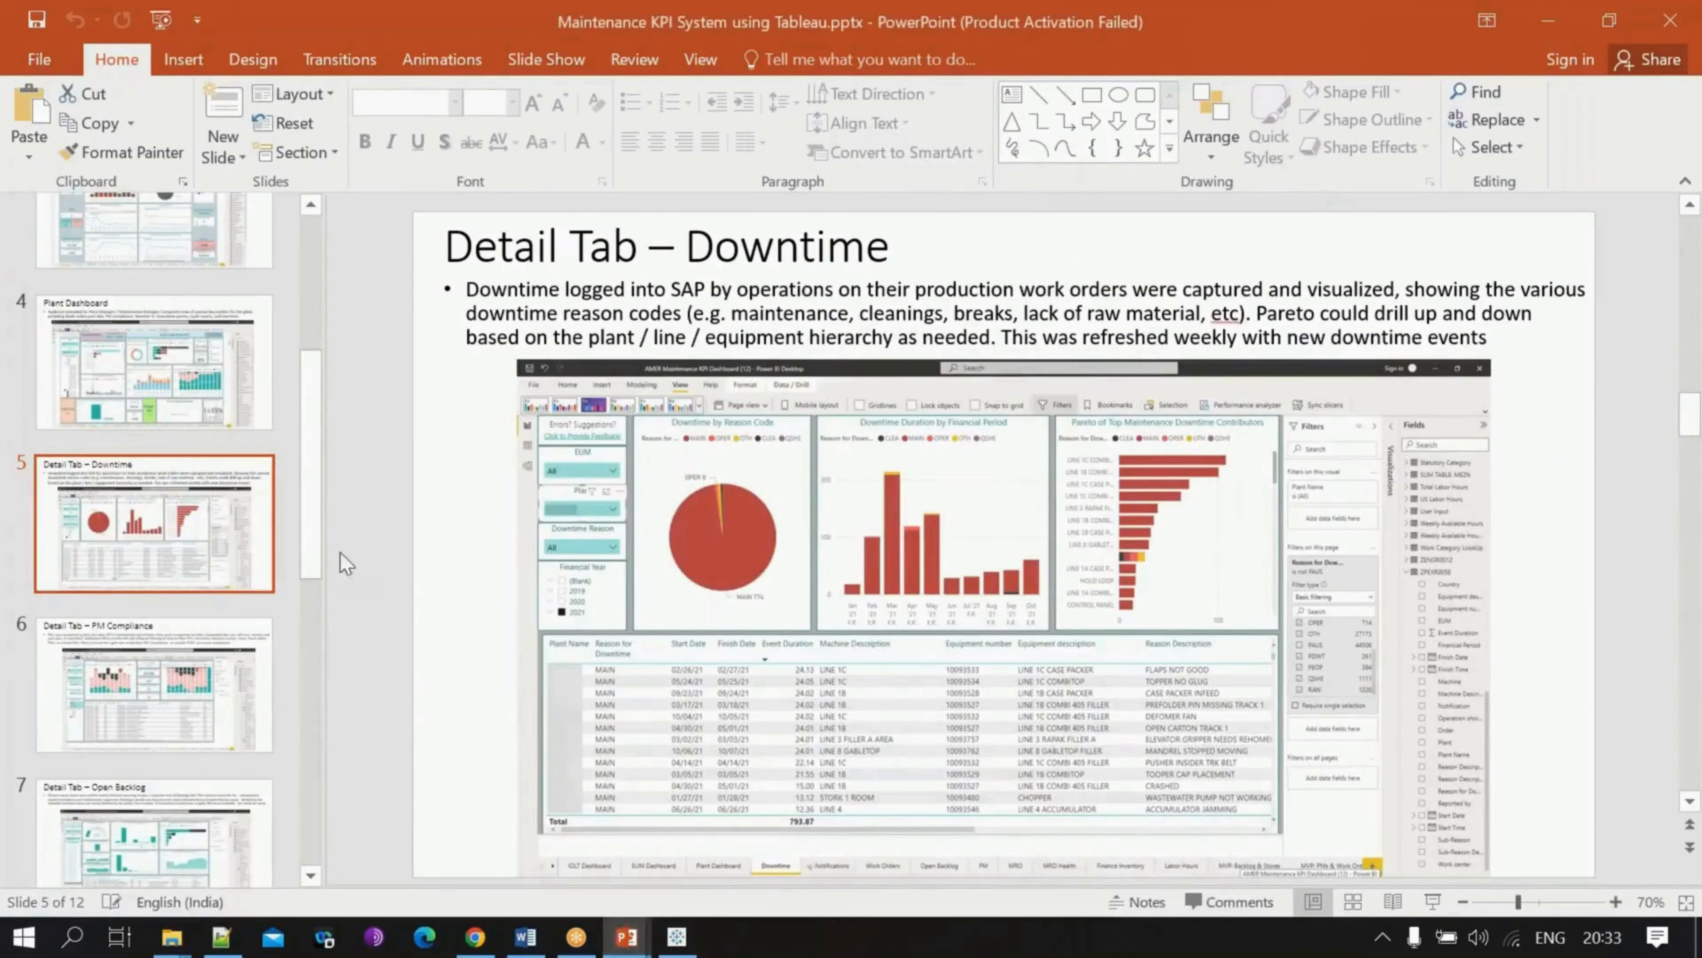
pyautogui.moveTo(311, 545); pyautogui.dragTo(301, 354)
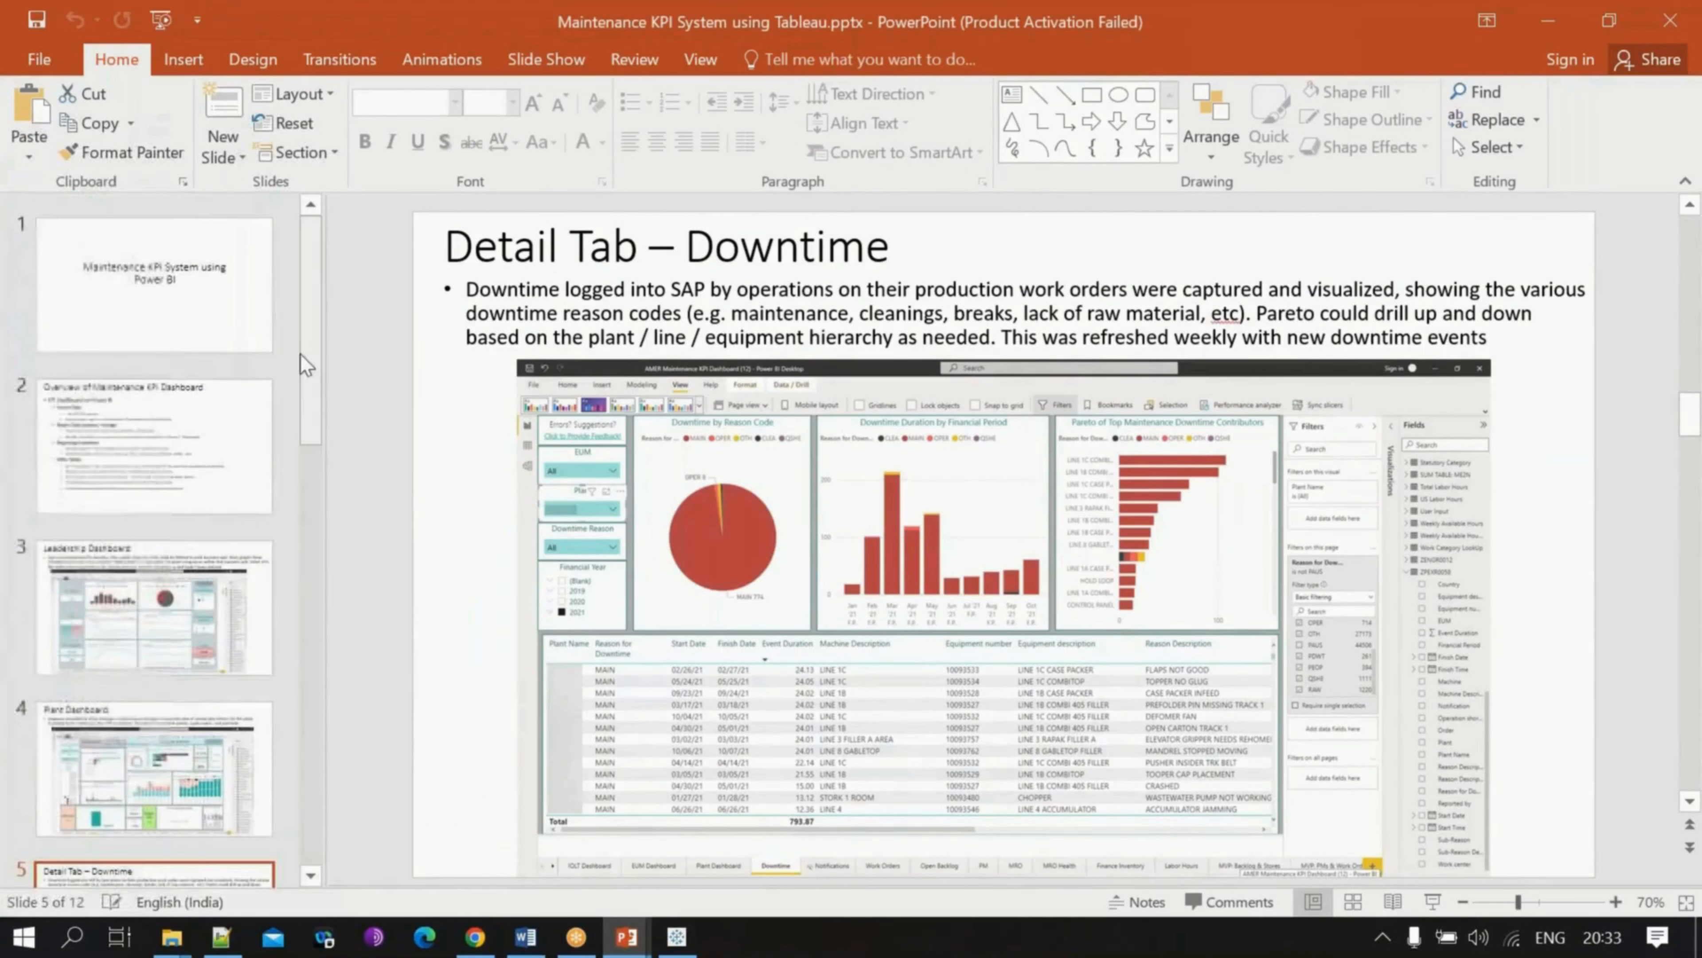
# Step: Switch to the Tableau New Project folder in File Explorer, look inside its May3rd subfolder, and return to the parent folder
pyautogui.click(172, 942)
pyautogui.click(432, 841)
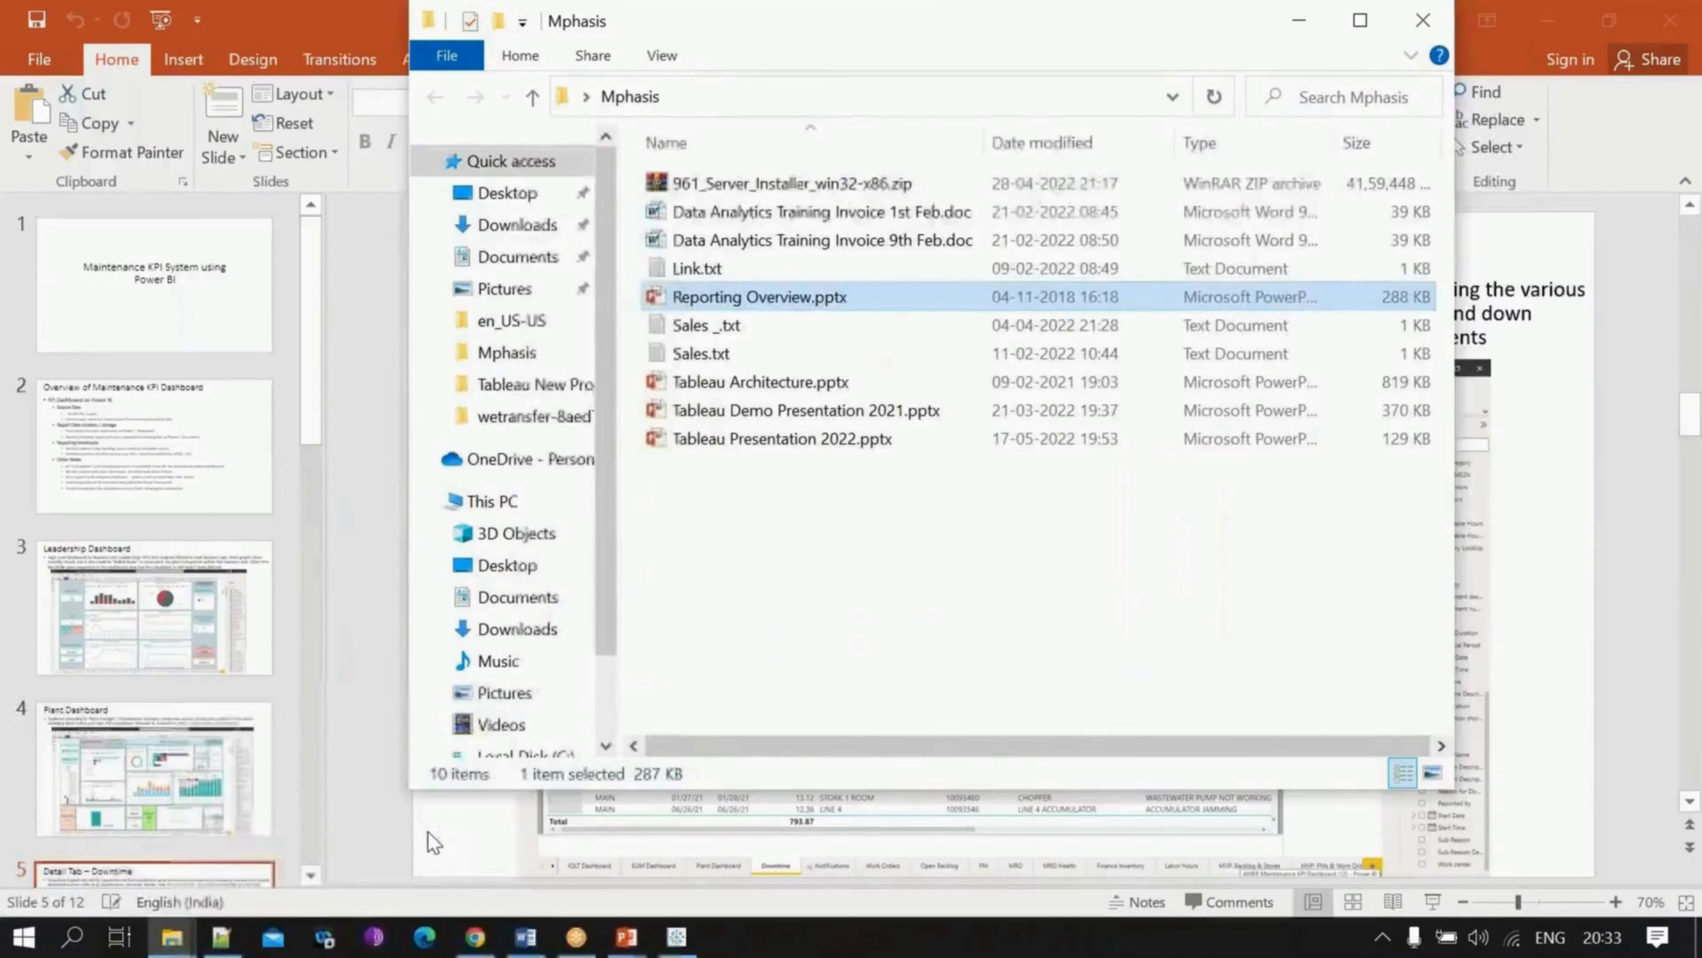
pyautogui.click(171, 936)
pyautogui.click(131, 793)
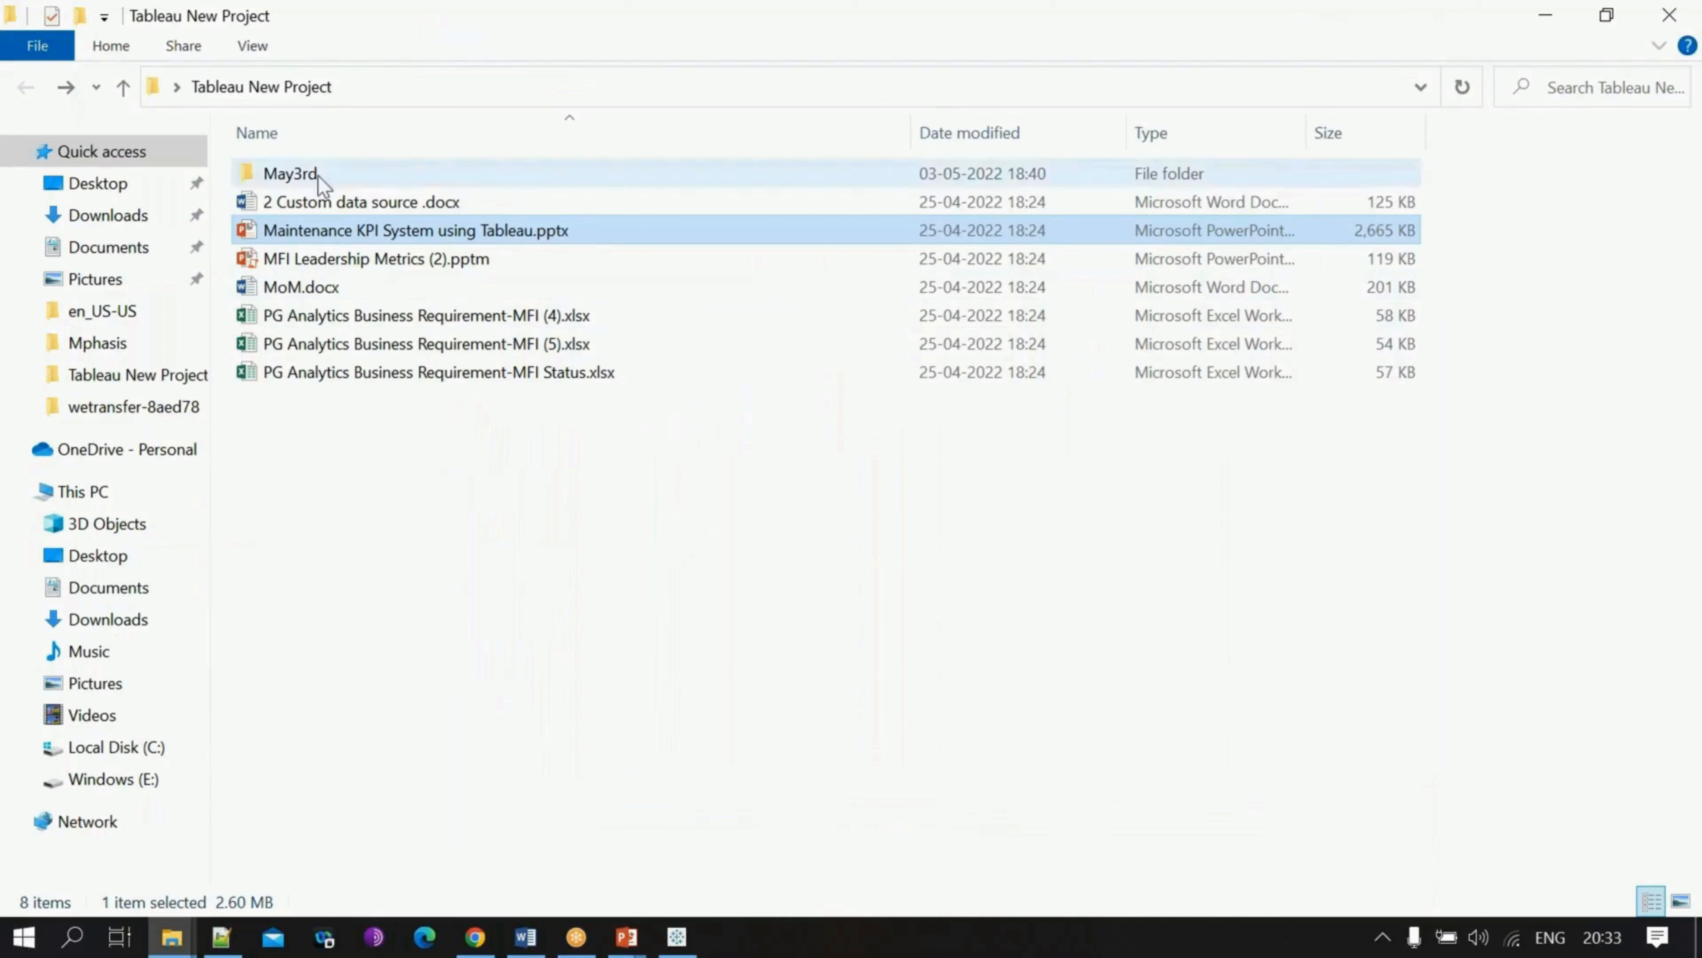
pyautogui.doubleClick(289, 174)
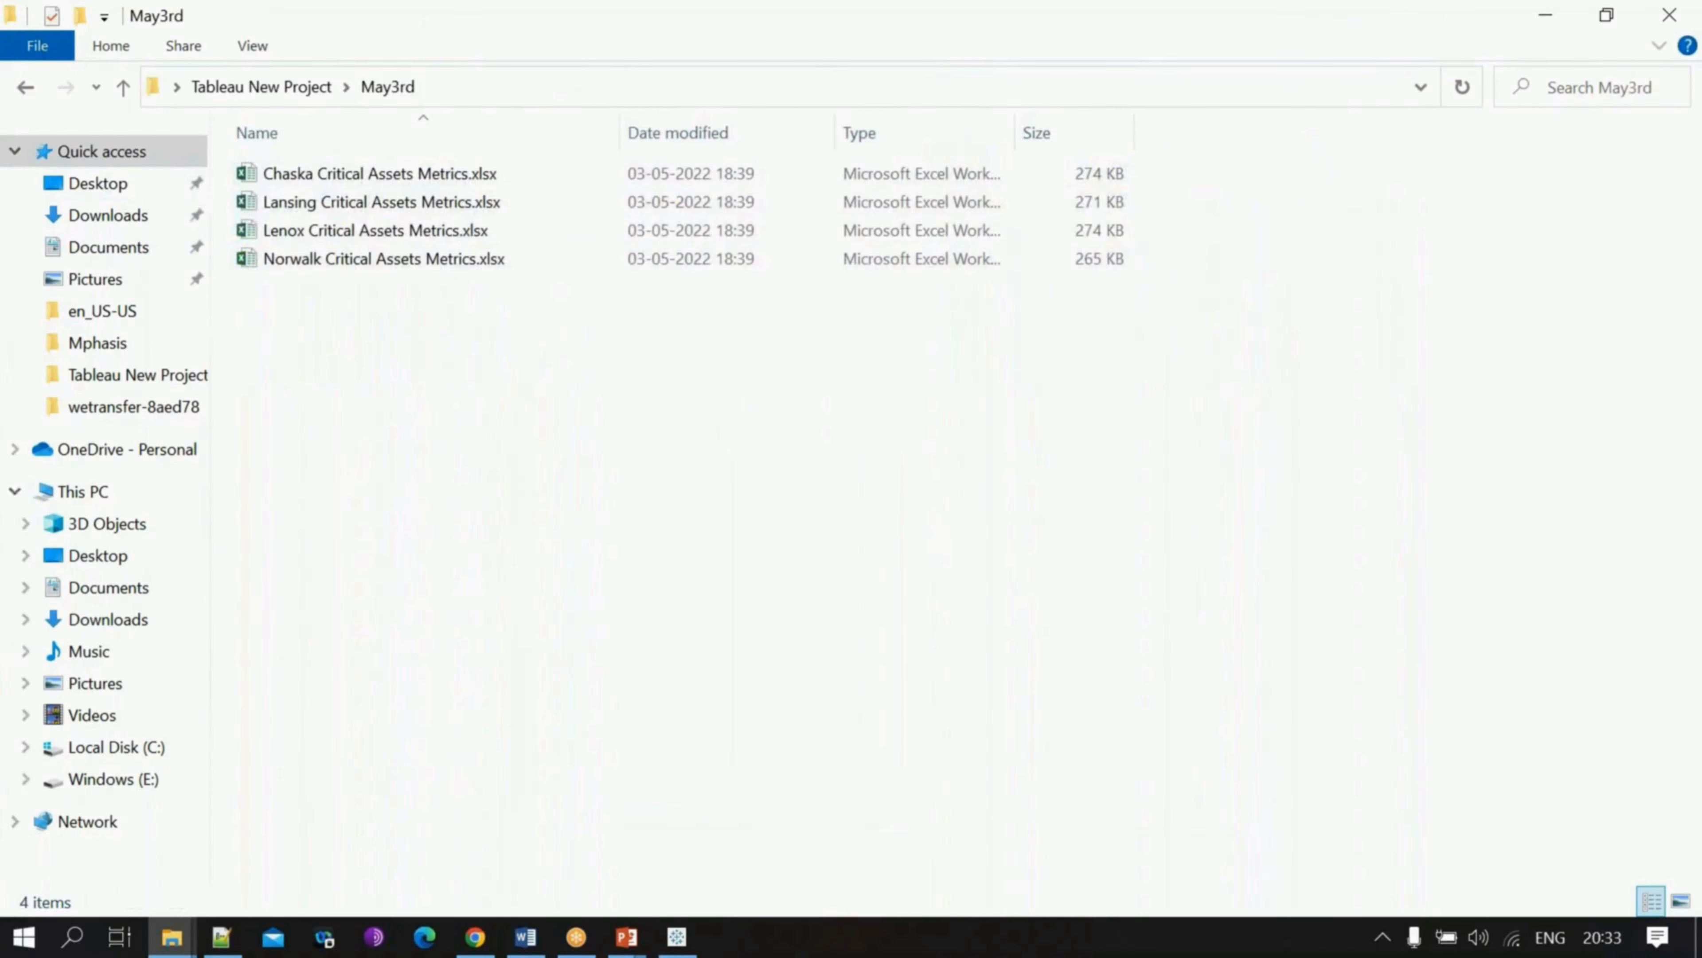
pyautogui.click(25, 87)
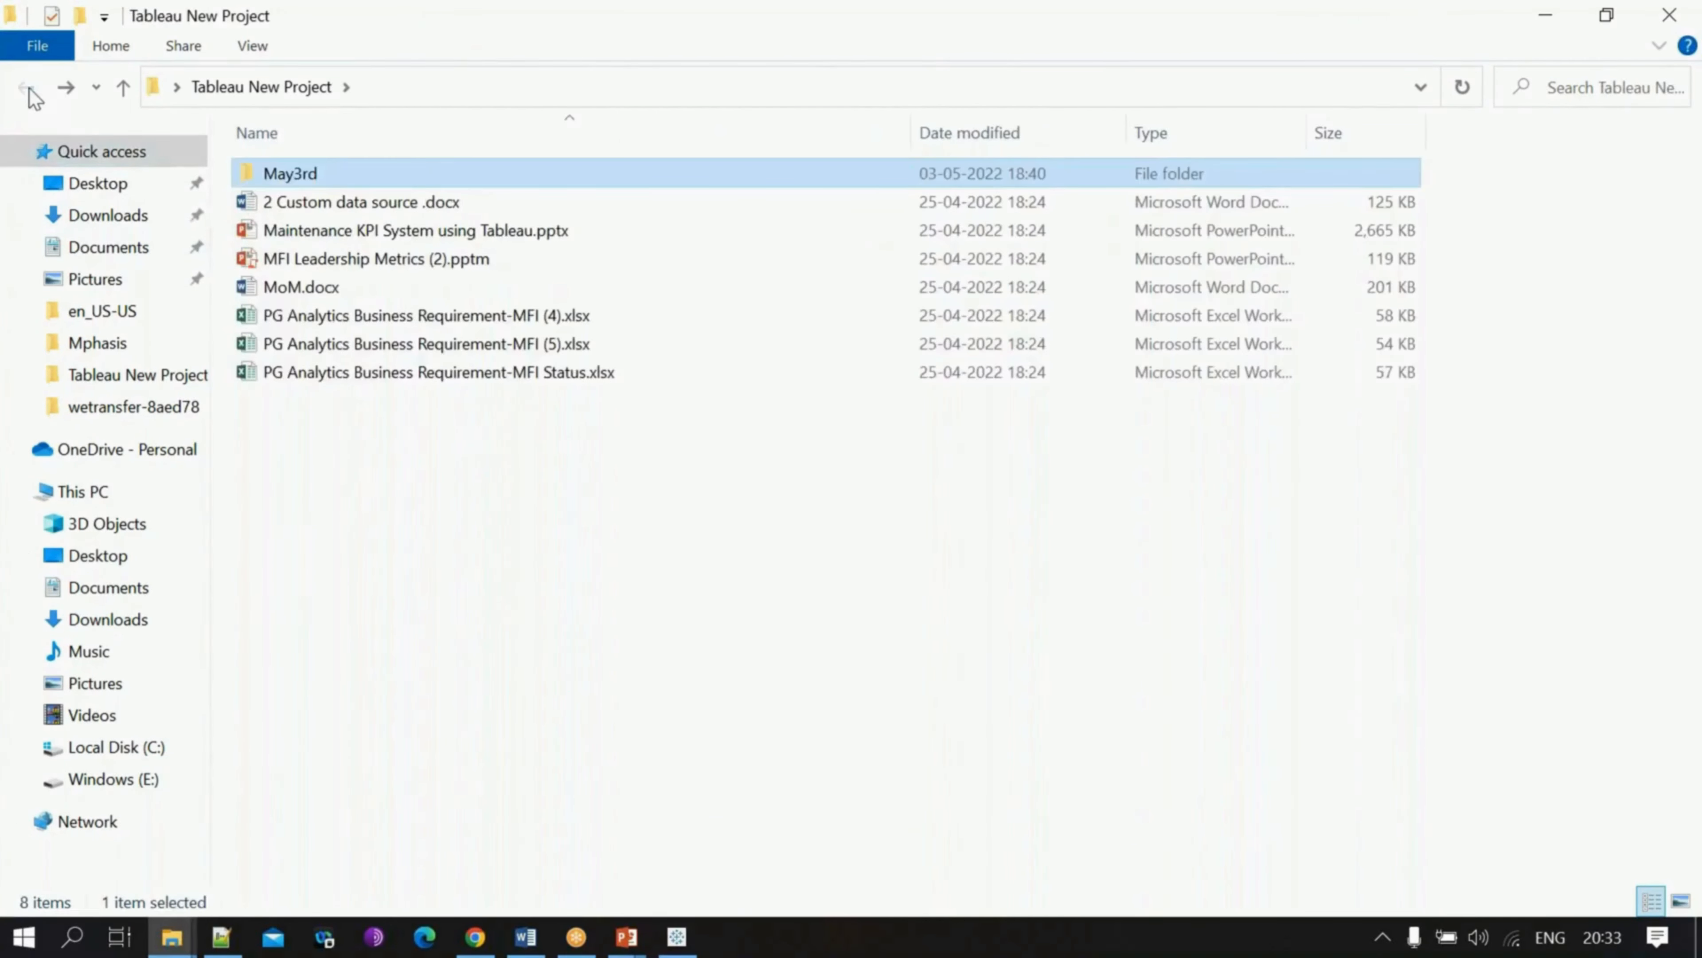
# Step: Open 2 Custom data source .docx, page through its SAP DataSource creation screens to screen 3, and close the document
pyautogui.doubleClick(445, 196)
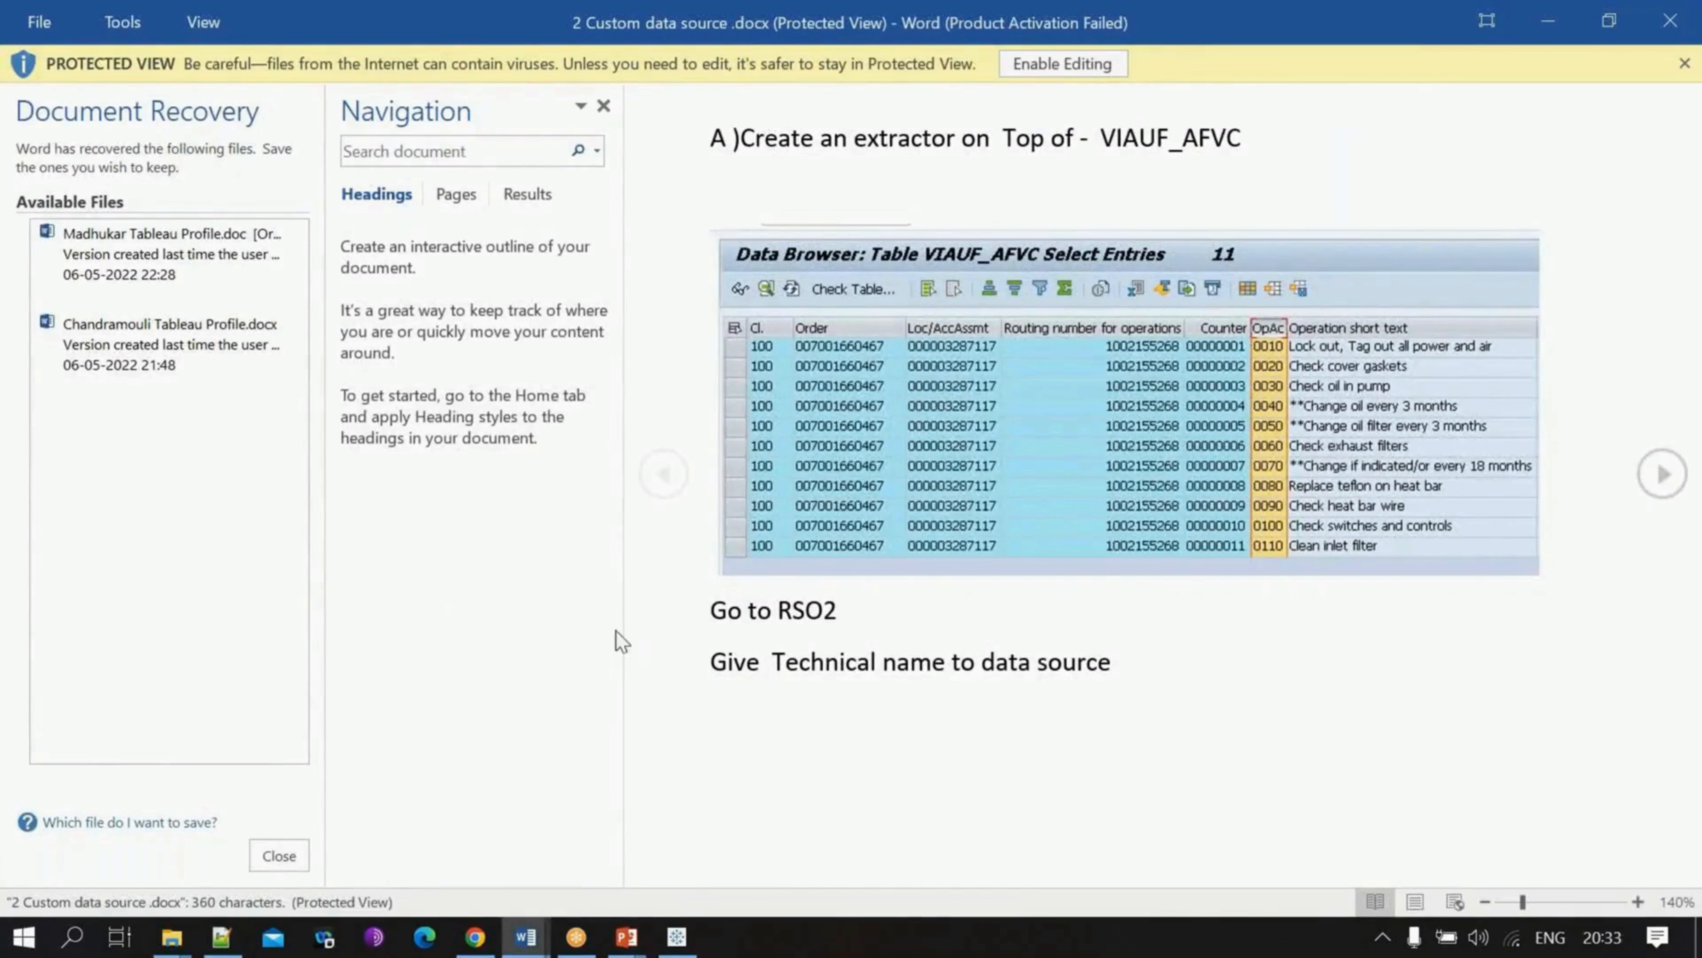
pyautogui.click(1680, 476)
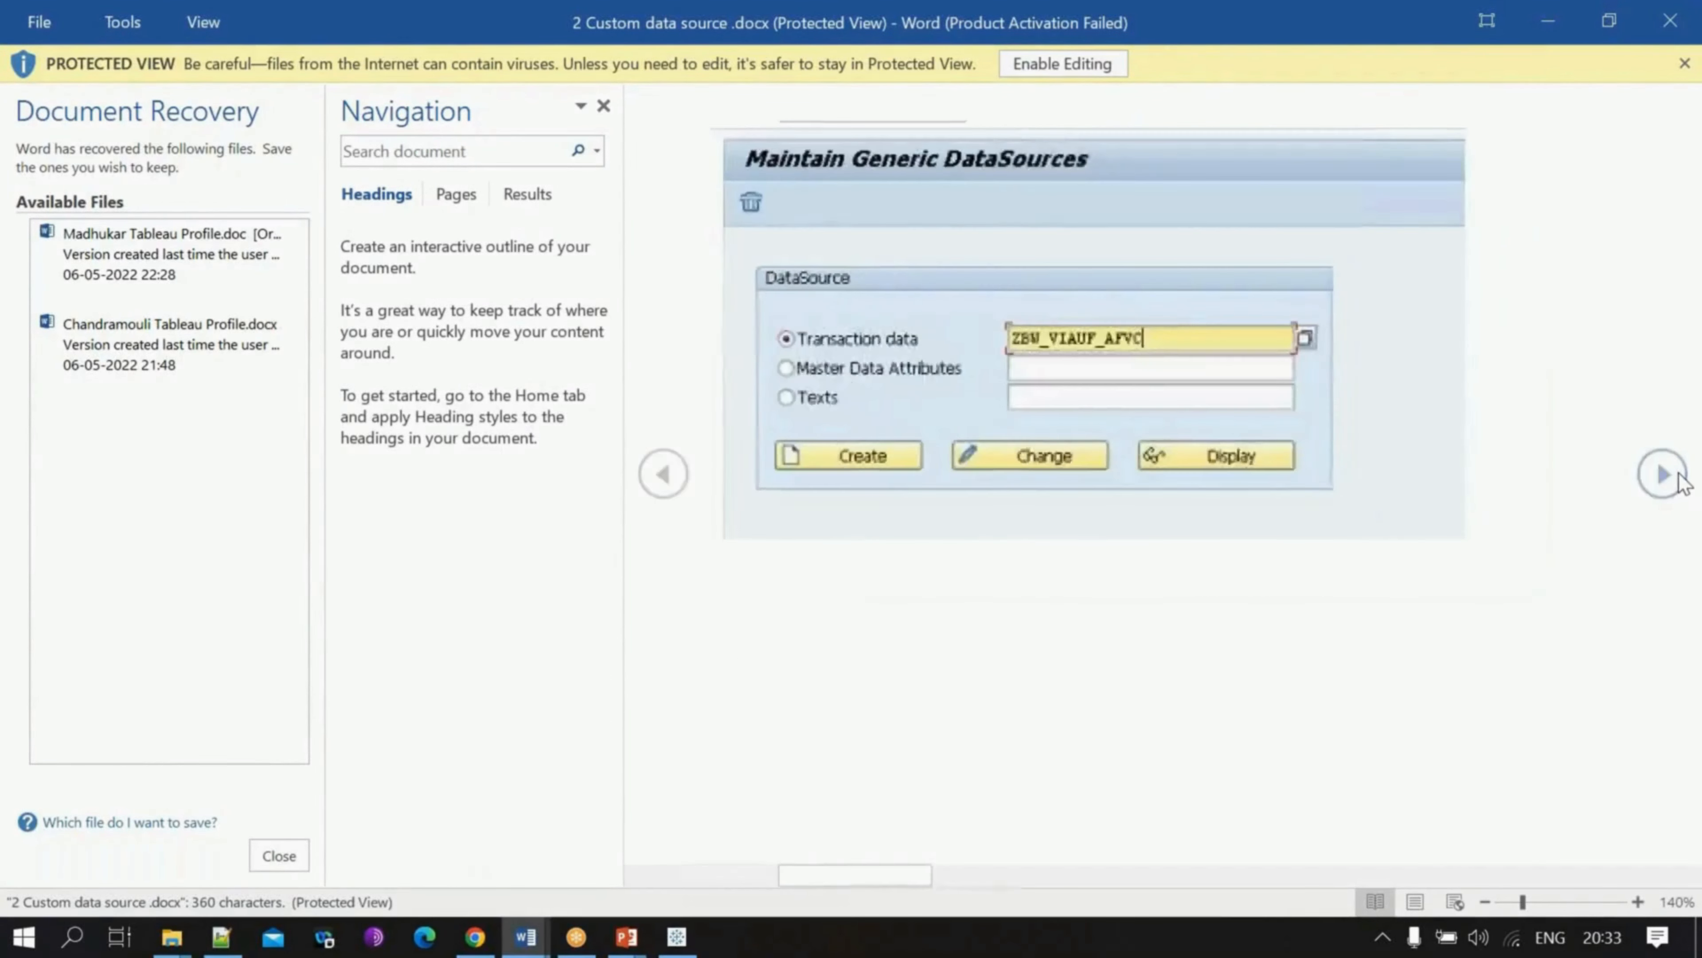
pyautogui.click(1680, 476)
pyautogui.click(1680, 477)
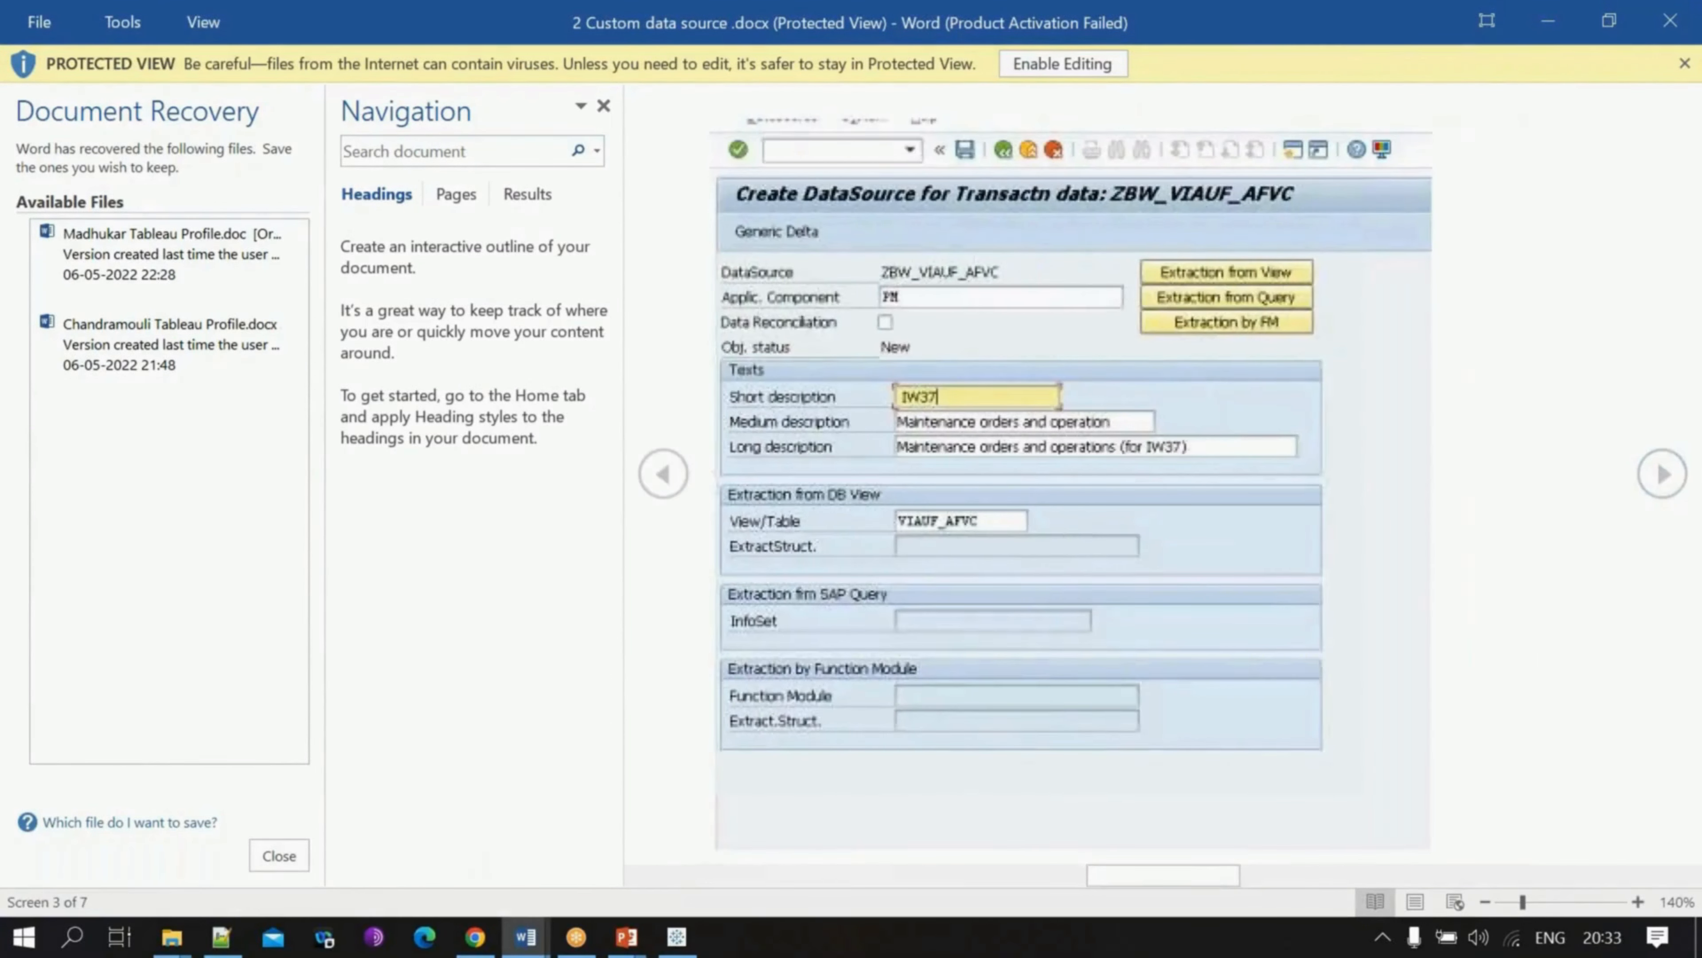
pyautogui.moveTo(412, 40); pyautogui.dragTo(367, 296)
pyautogui.click(1154, 279)
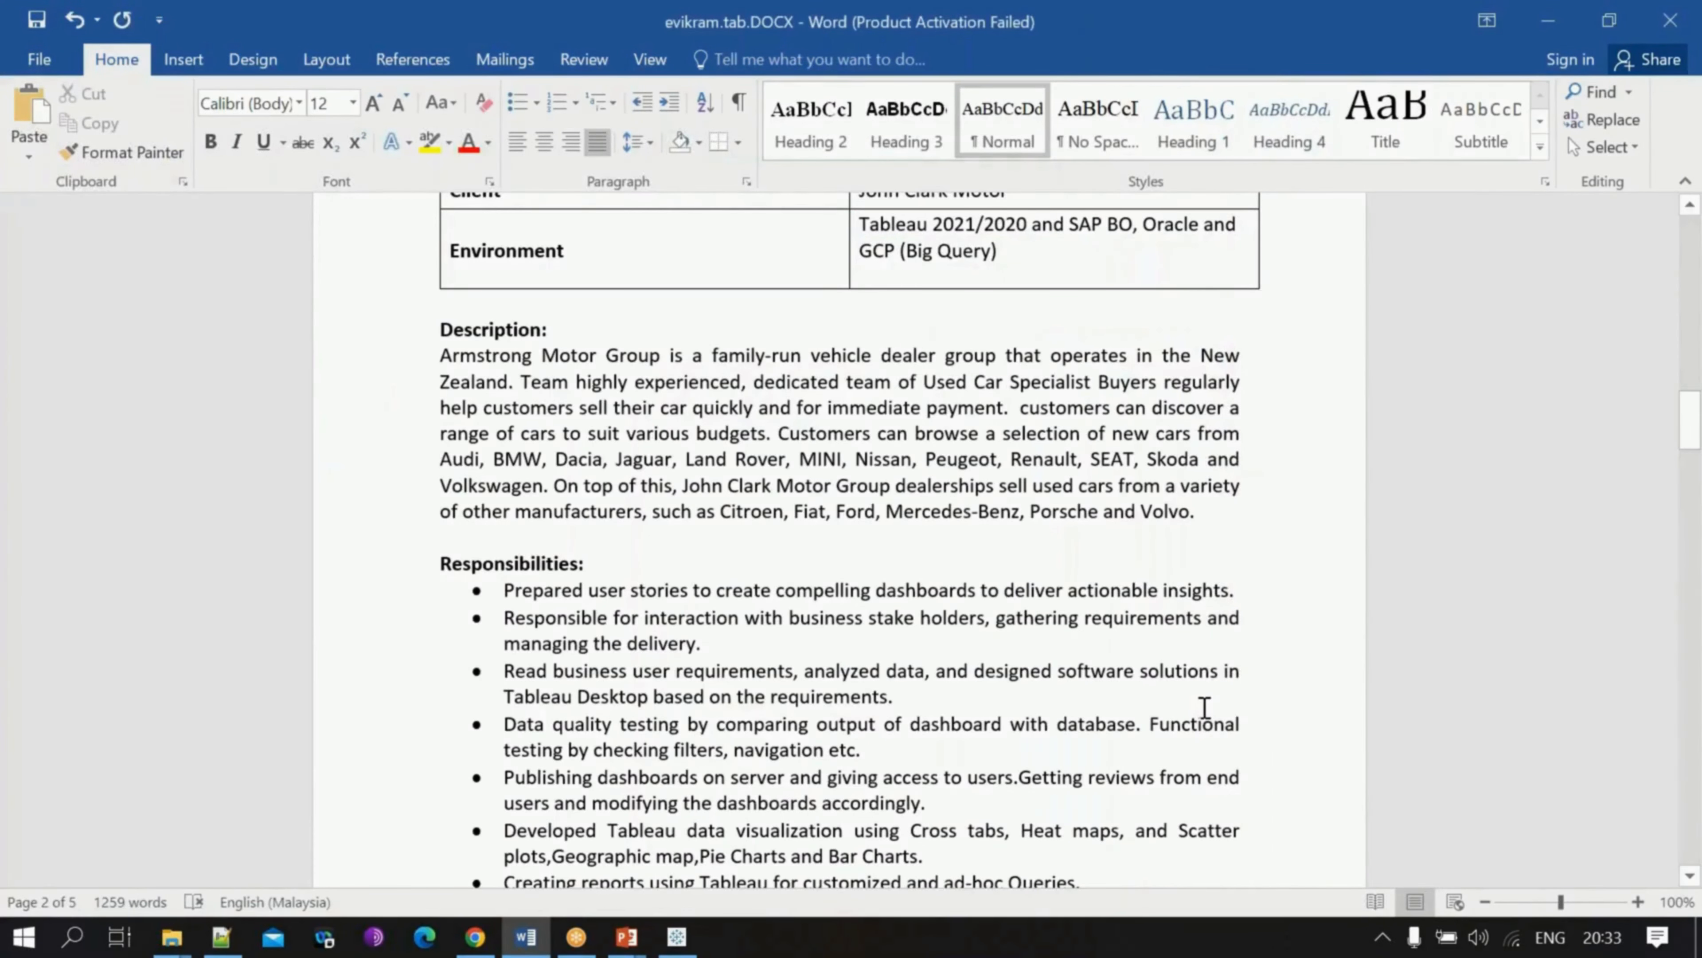
# Step: Bring up the Tableau New Project folder again, and switch back to Dashboard 1 in Tableau
pyautogui.click(175, 946)
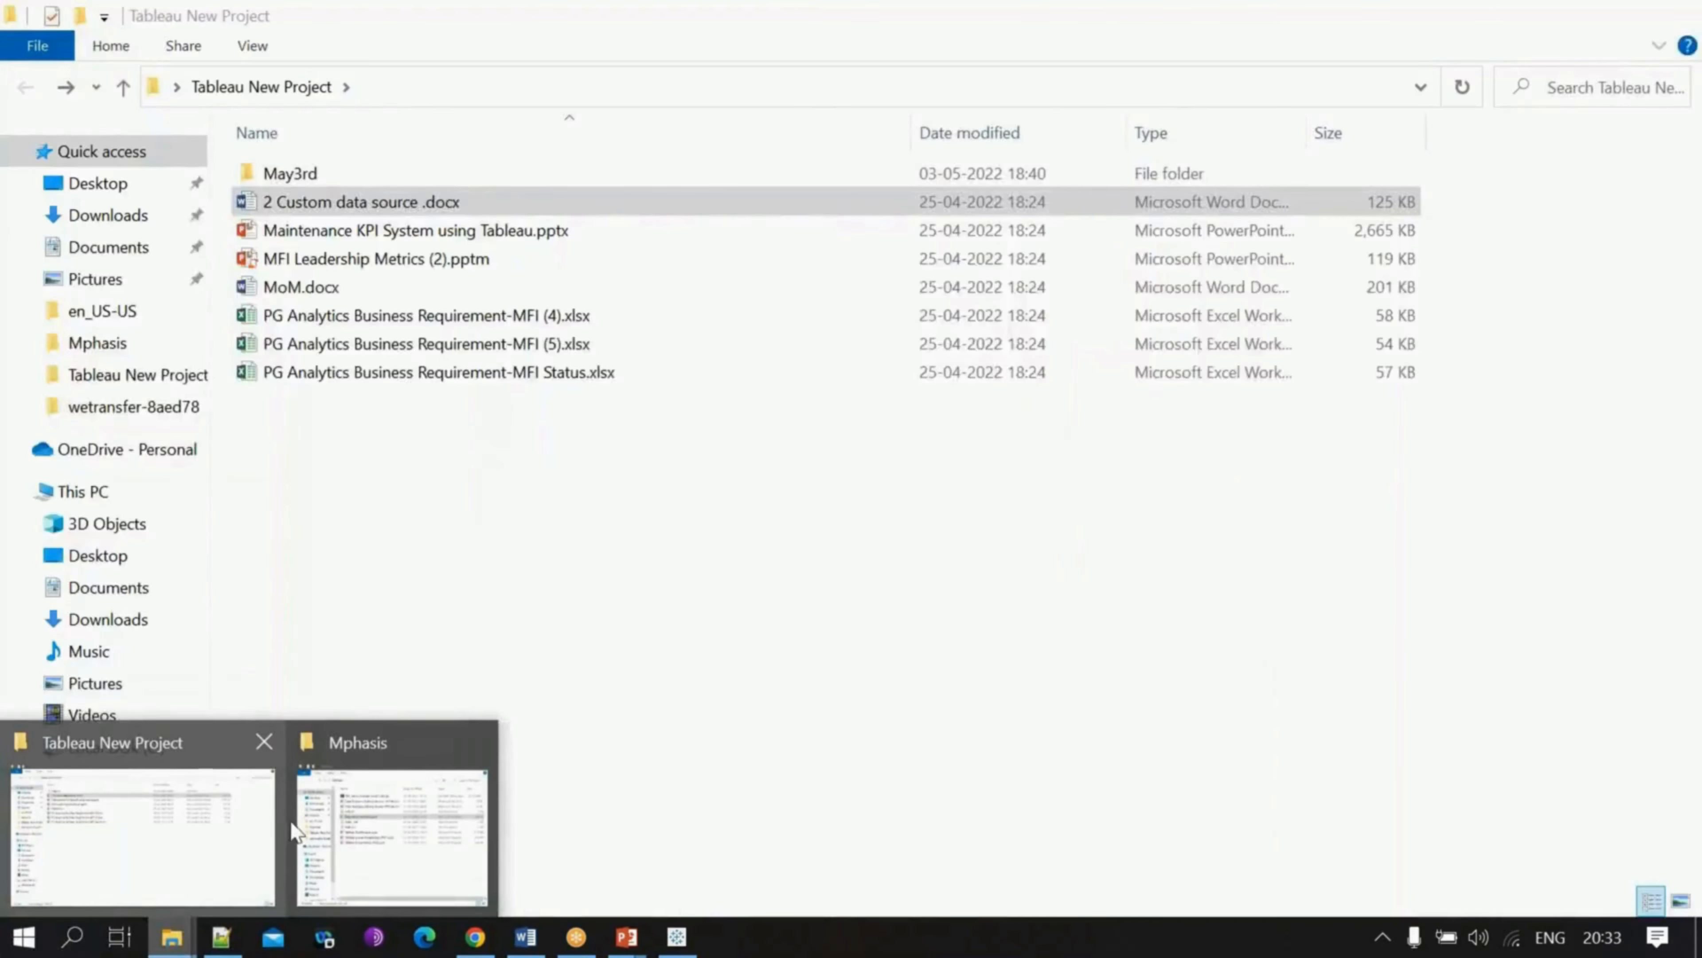
pyautogui.moveTo(403, 815)
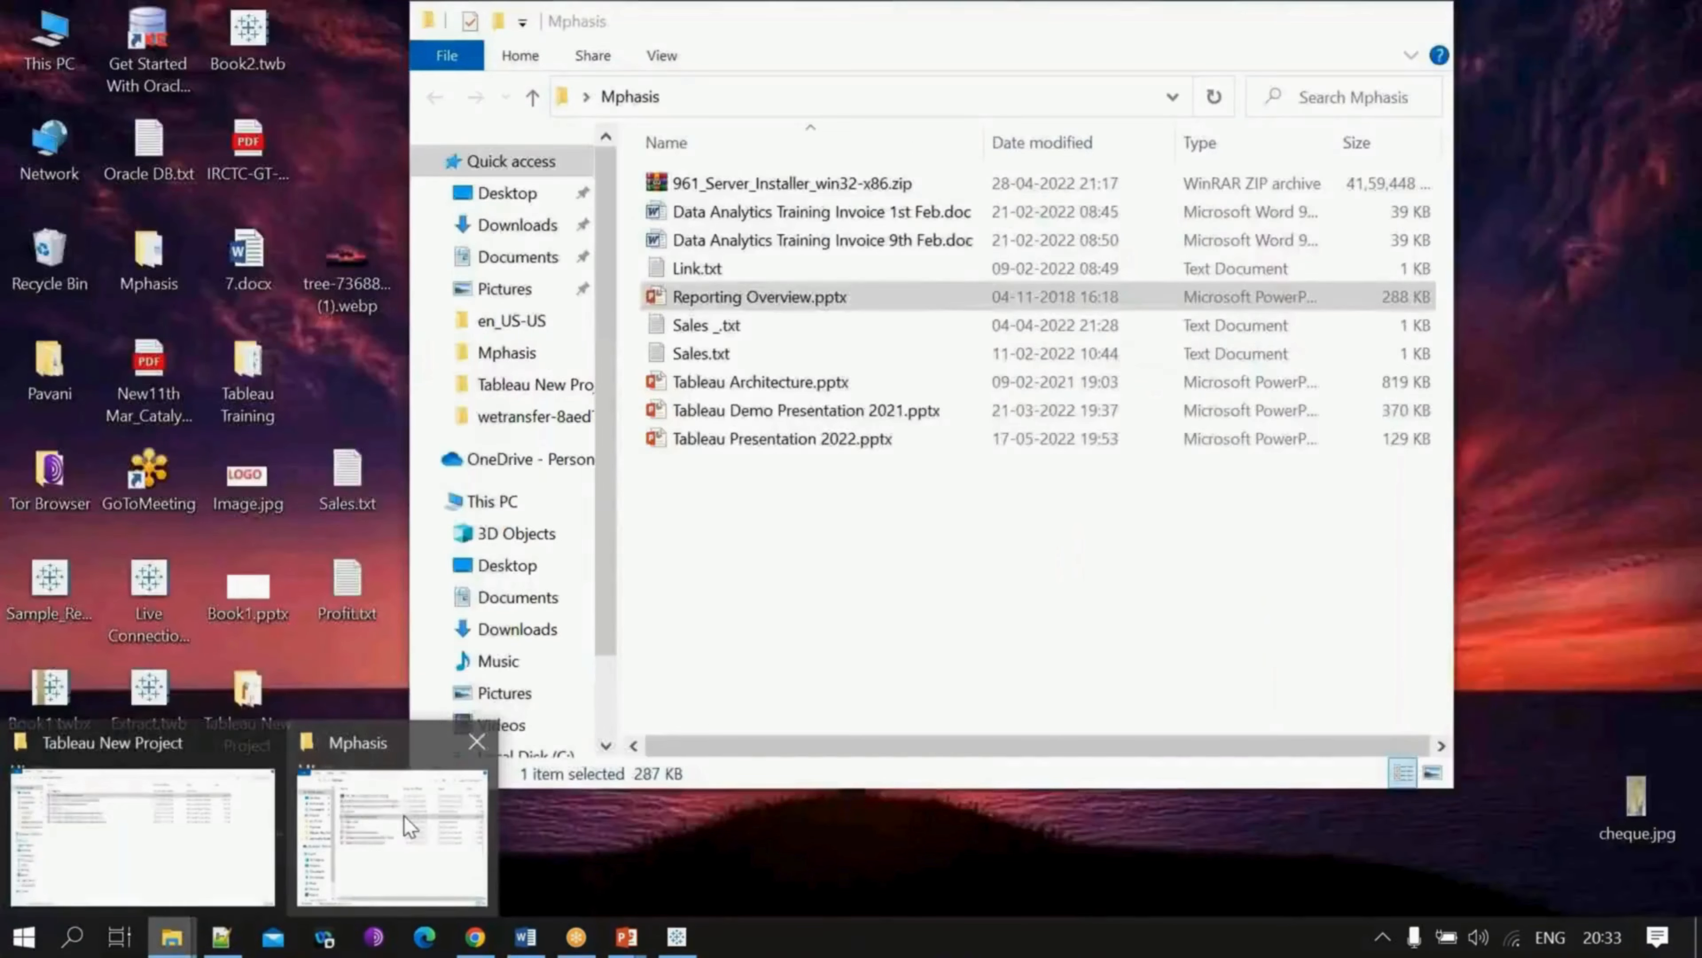
pyautogui.click(205, 820)
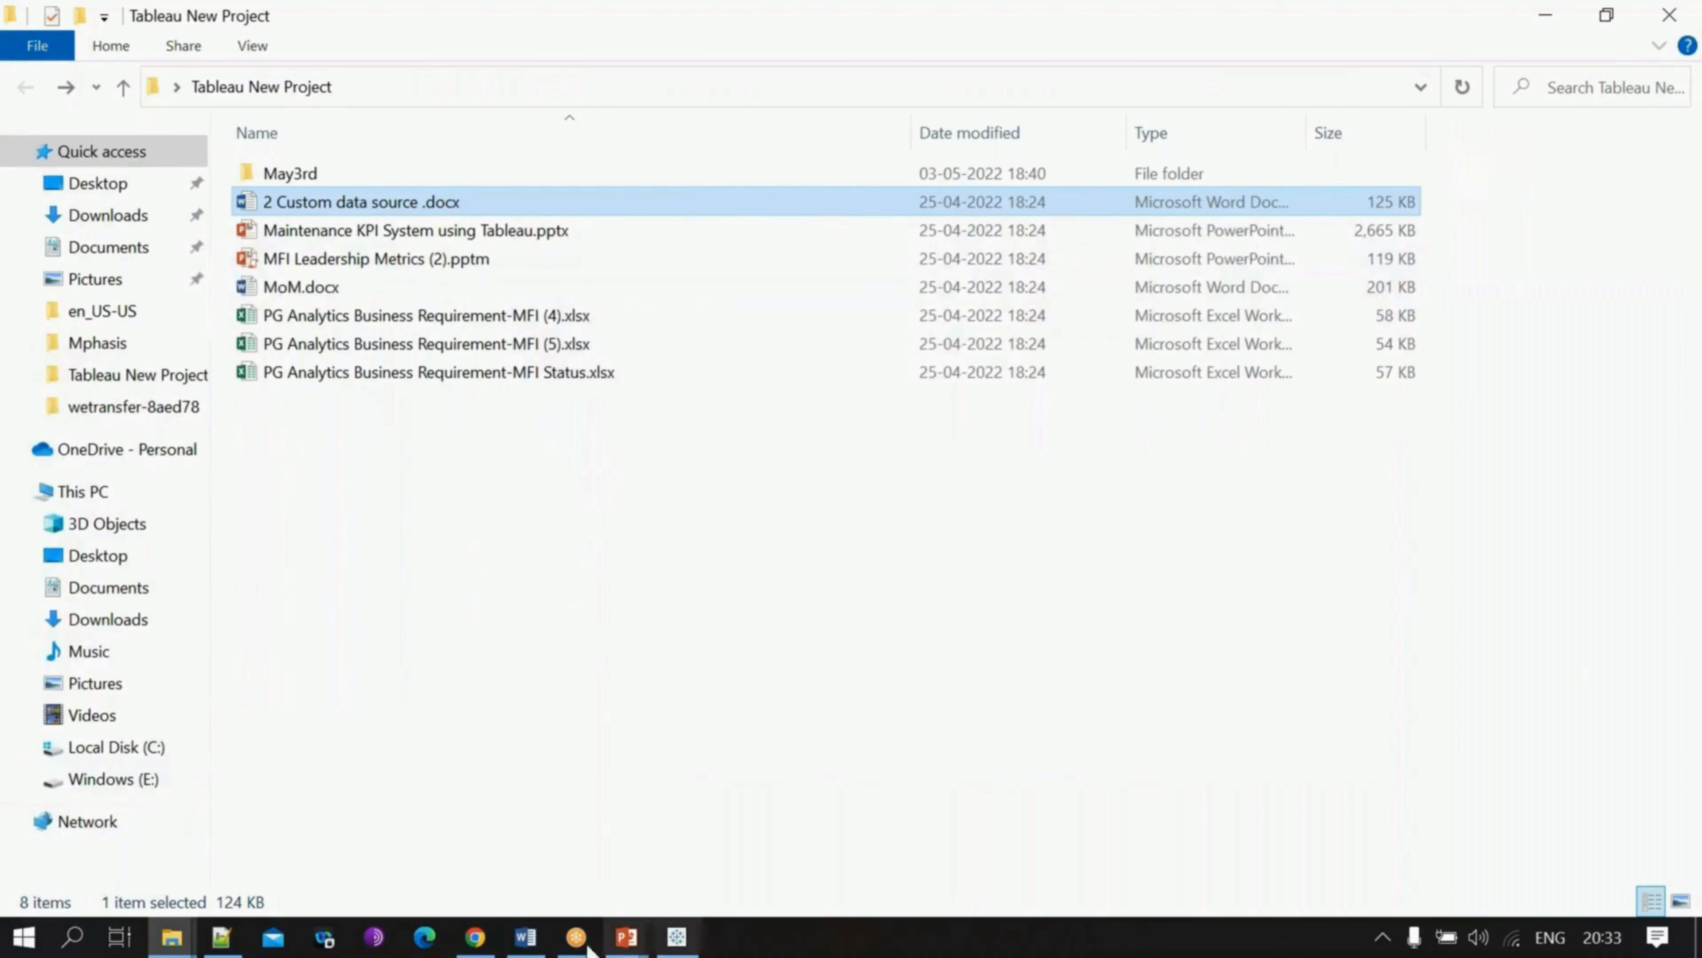
pyautogui.click(575, 939)
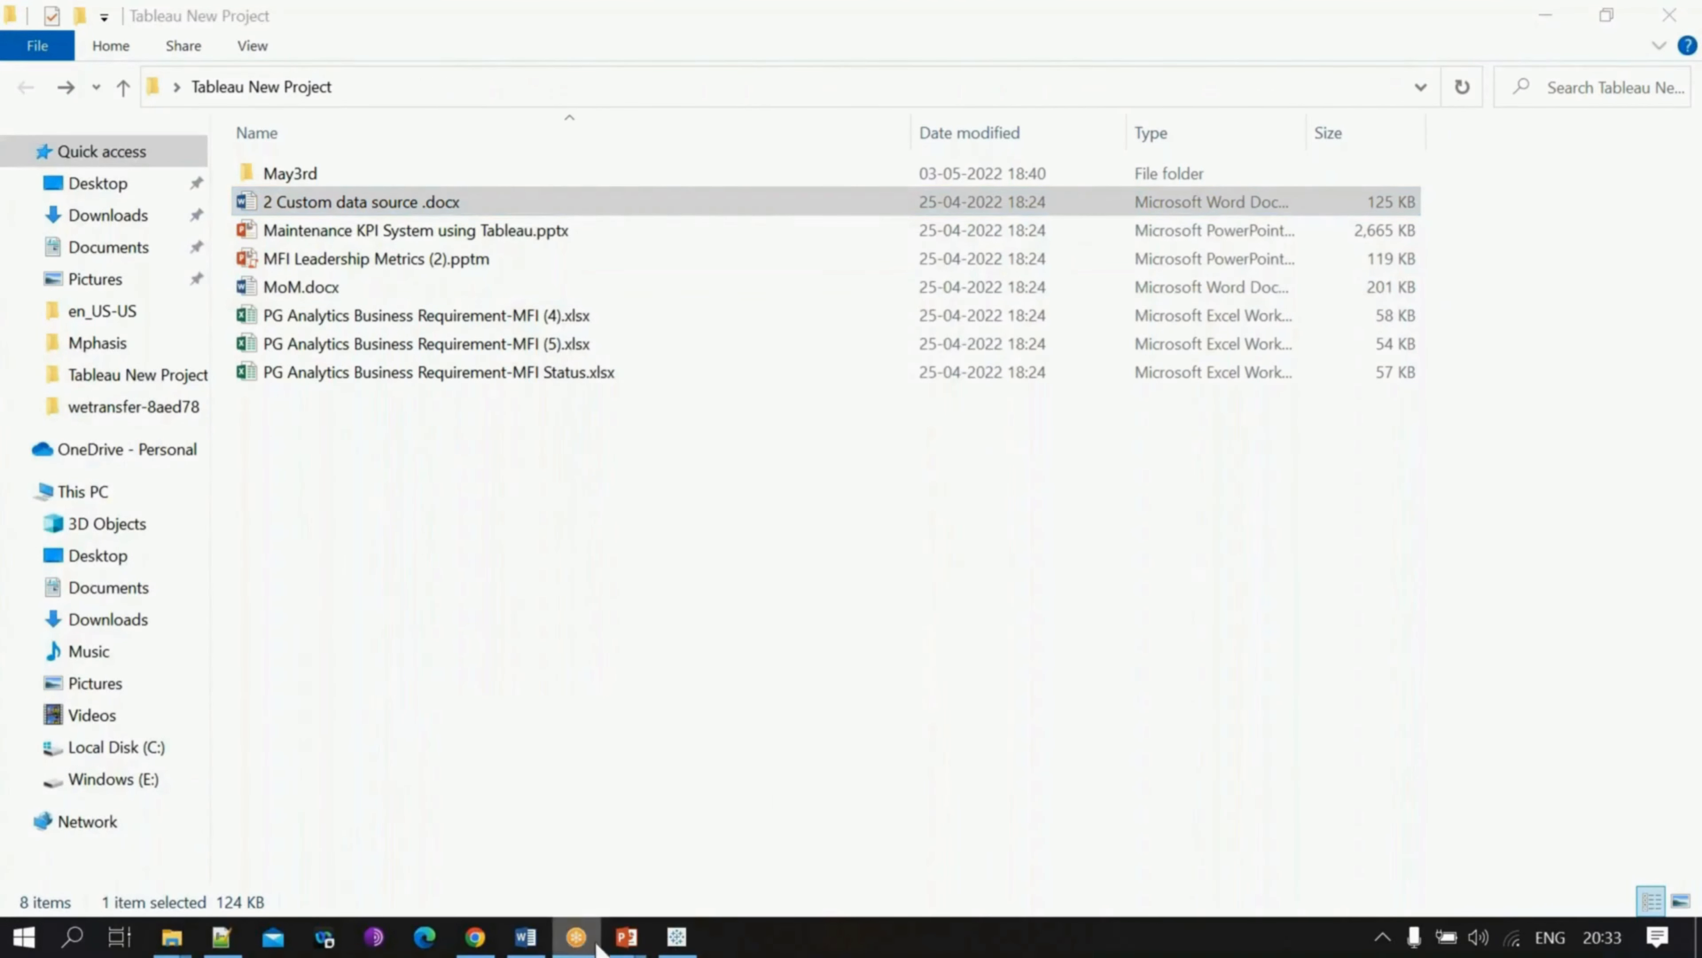
pyautogui.click(677, 938)
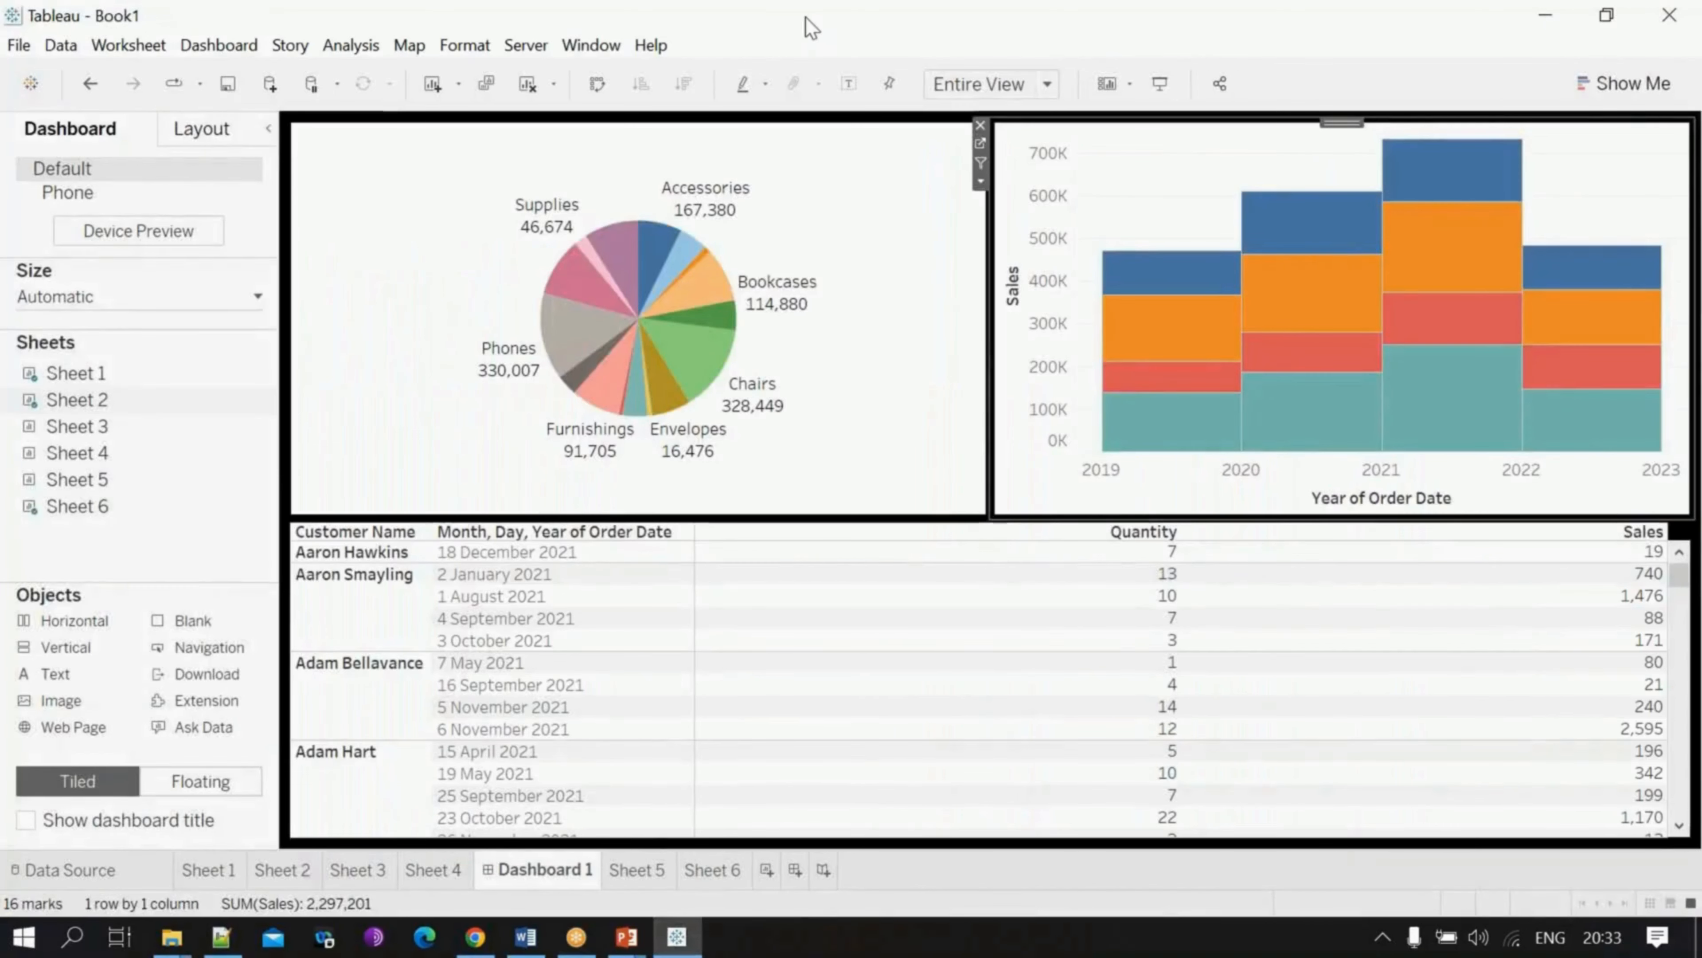
pyautogui.click(72, 937)
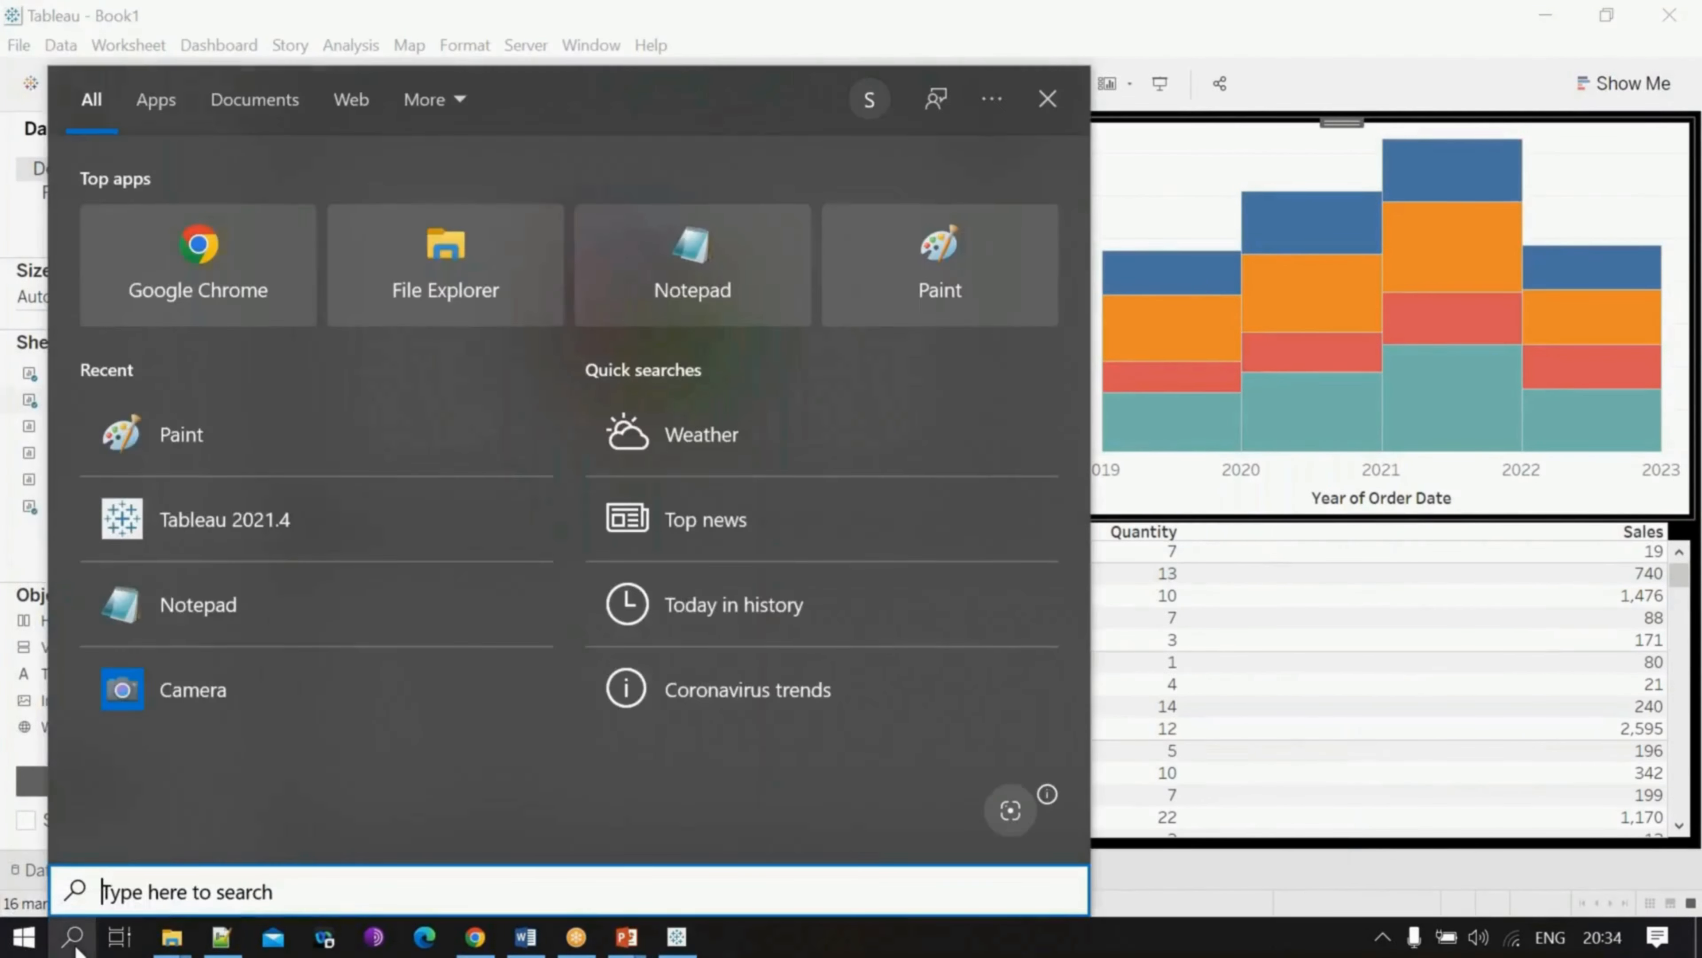
pyautogui.write('ms')
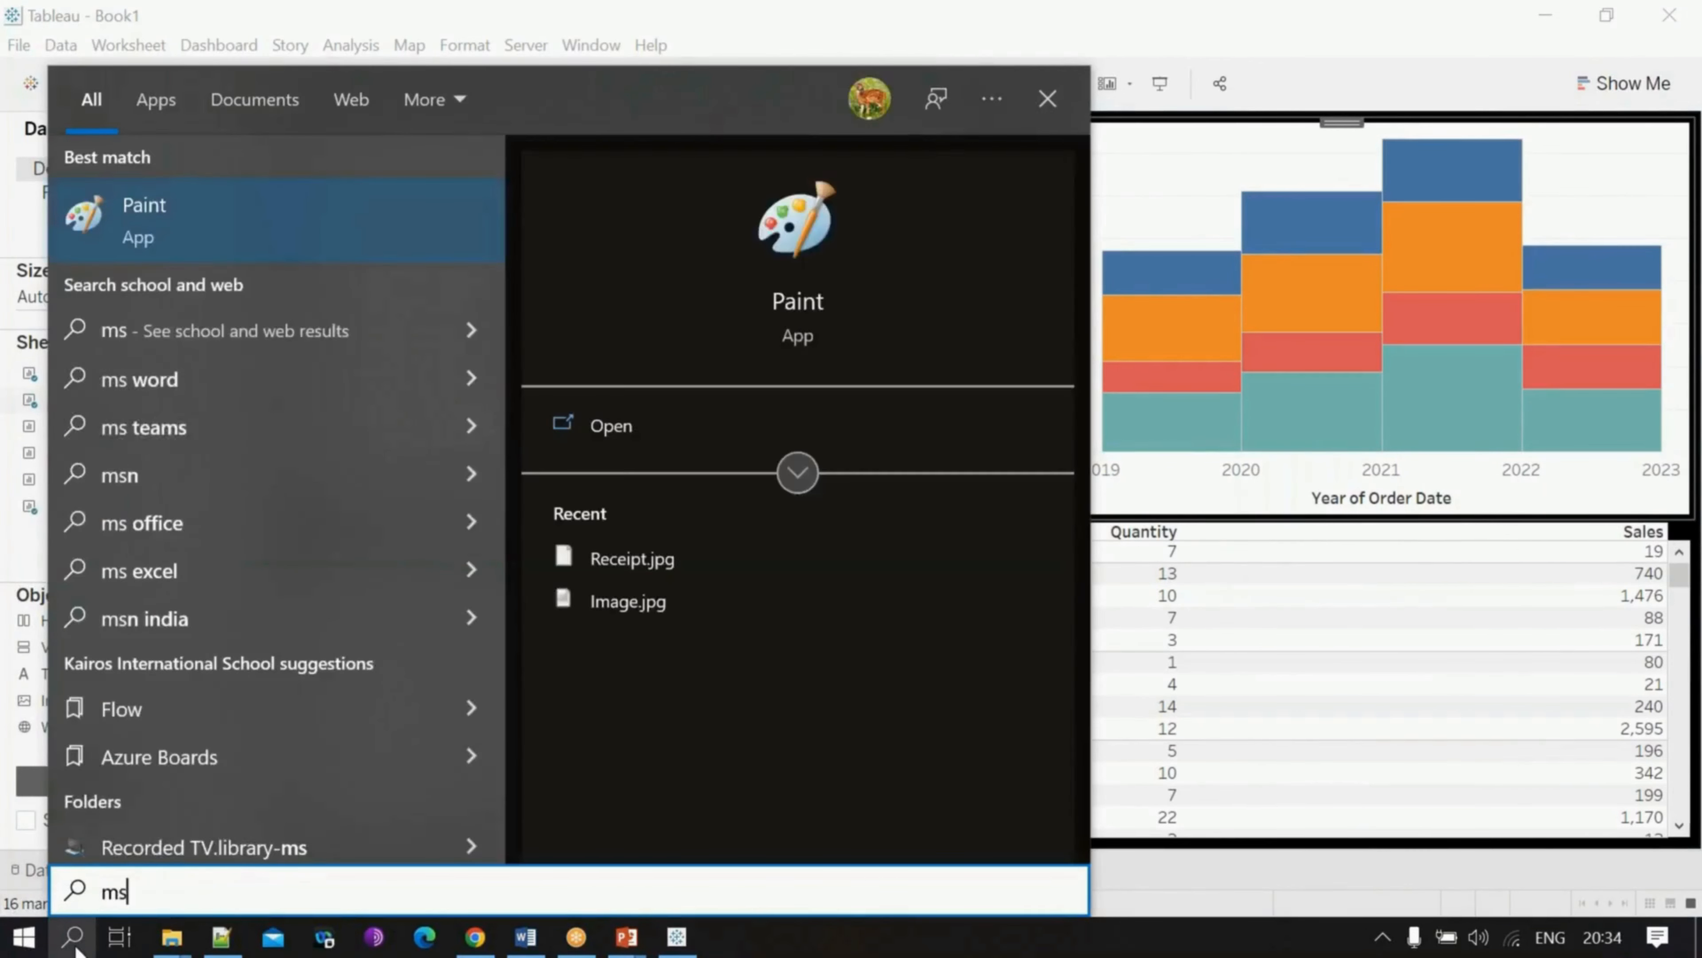
pyautogui.press('BackSpace')
pyautogui.press('BackSpace')
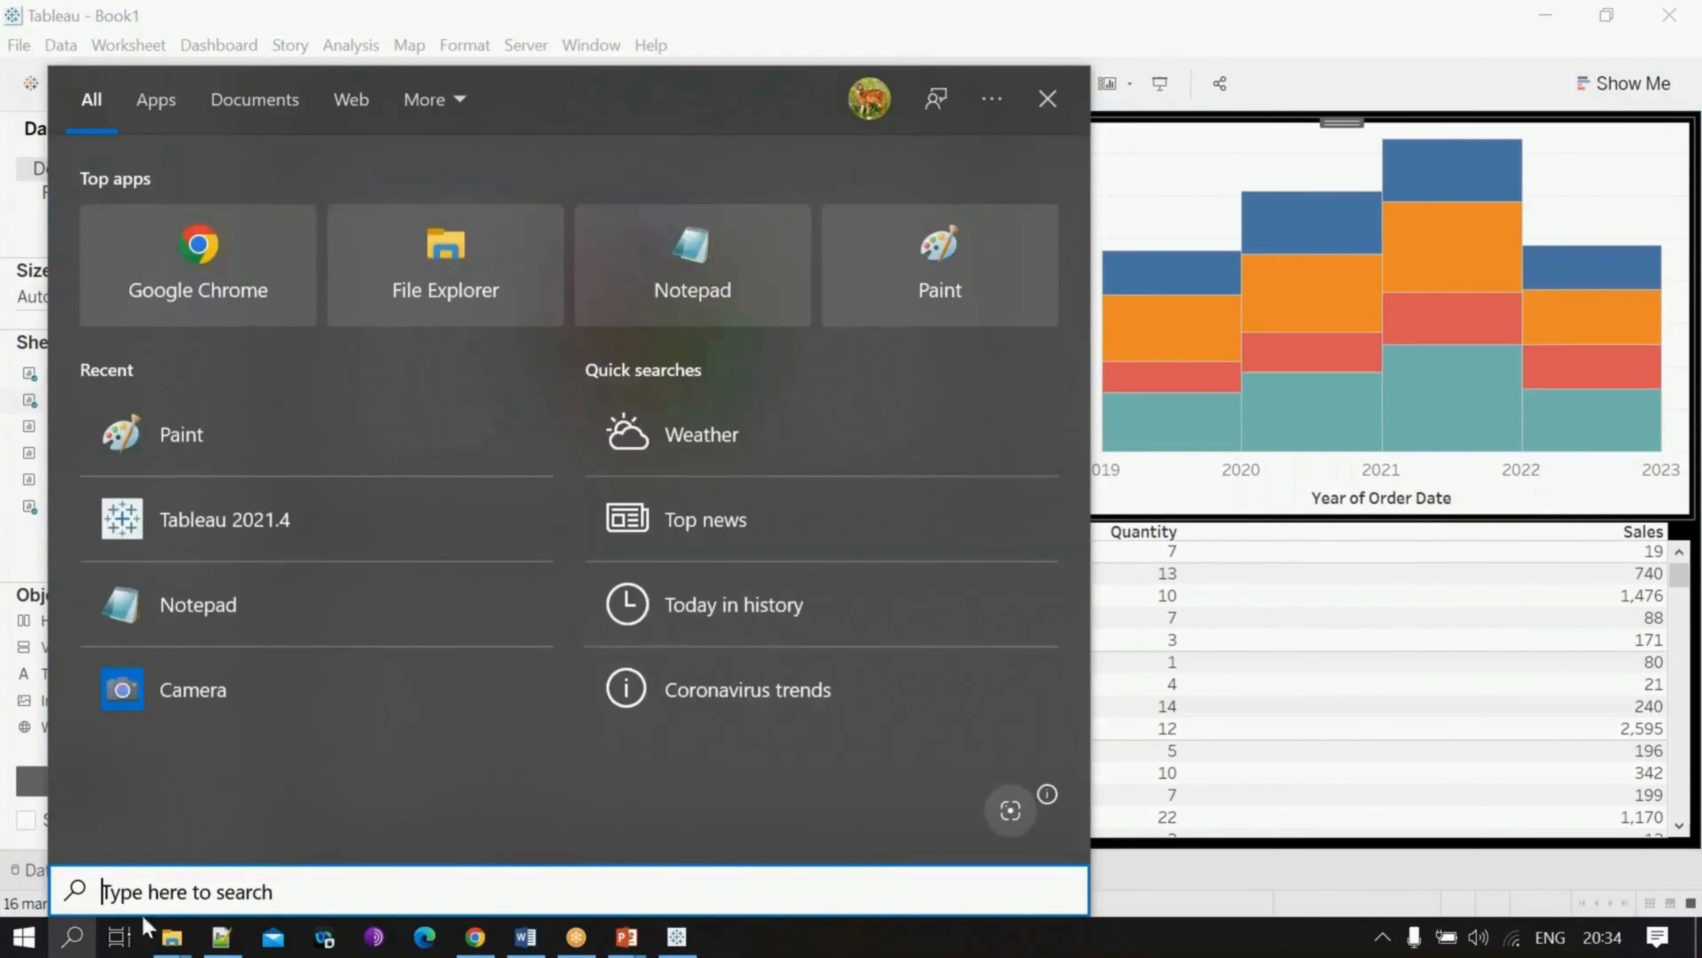
# Step: Switch to Tableau Presentation 2022.pptx in PowerPoint and show slide 5 listing the main Tableau products
pyautogui.click(626, 937)
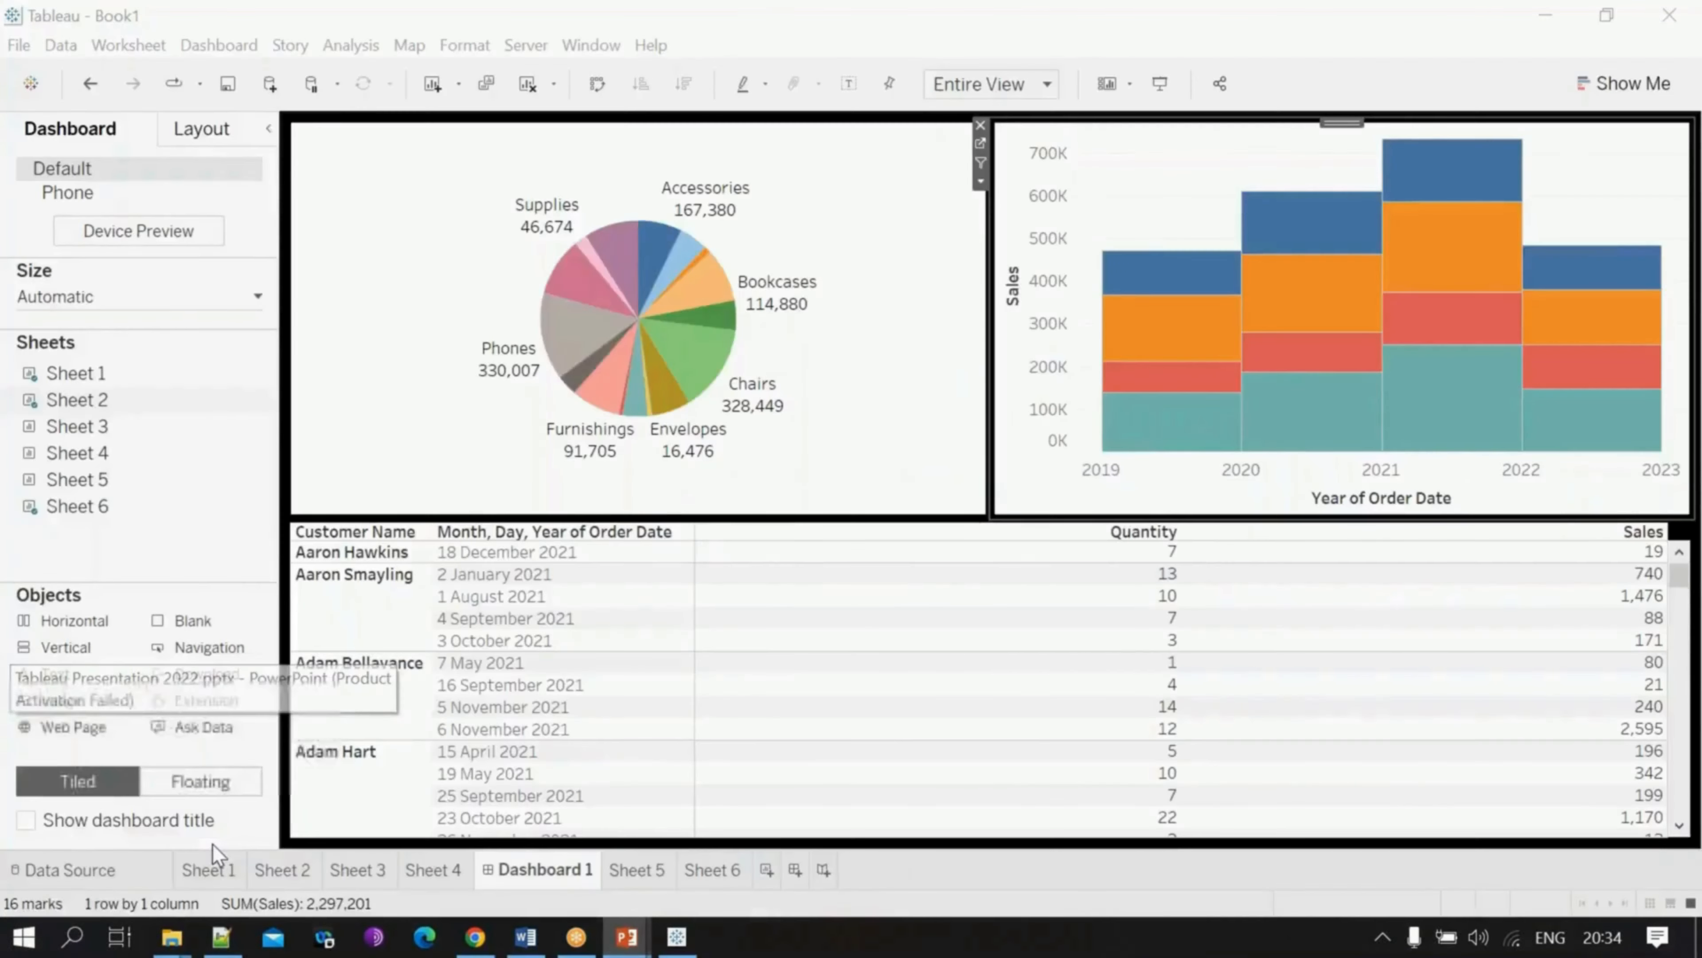
pyautogui.click(214, 844)
pyautogui.scroll(-2, 268, 771)
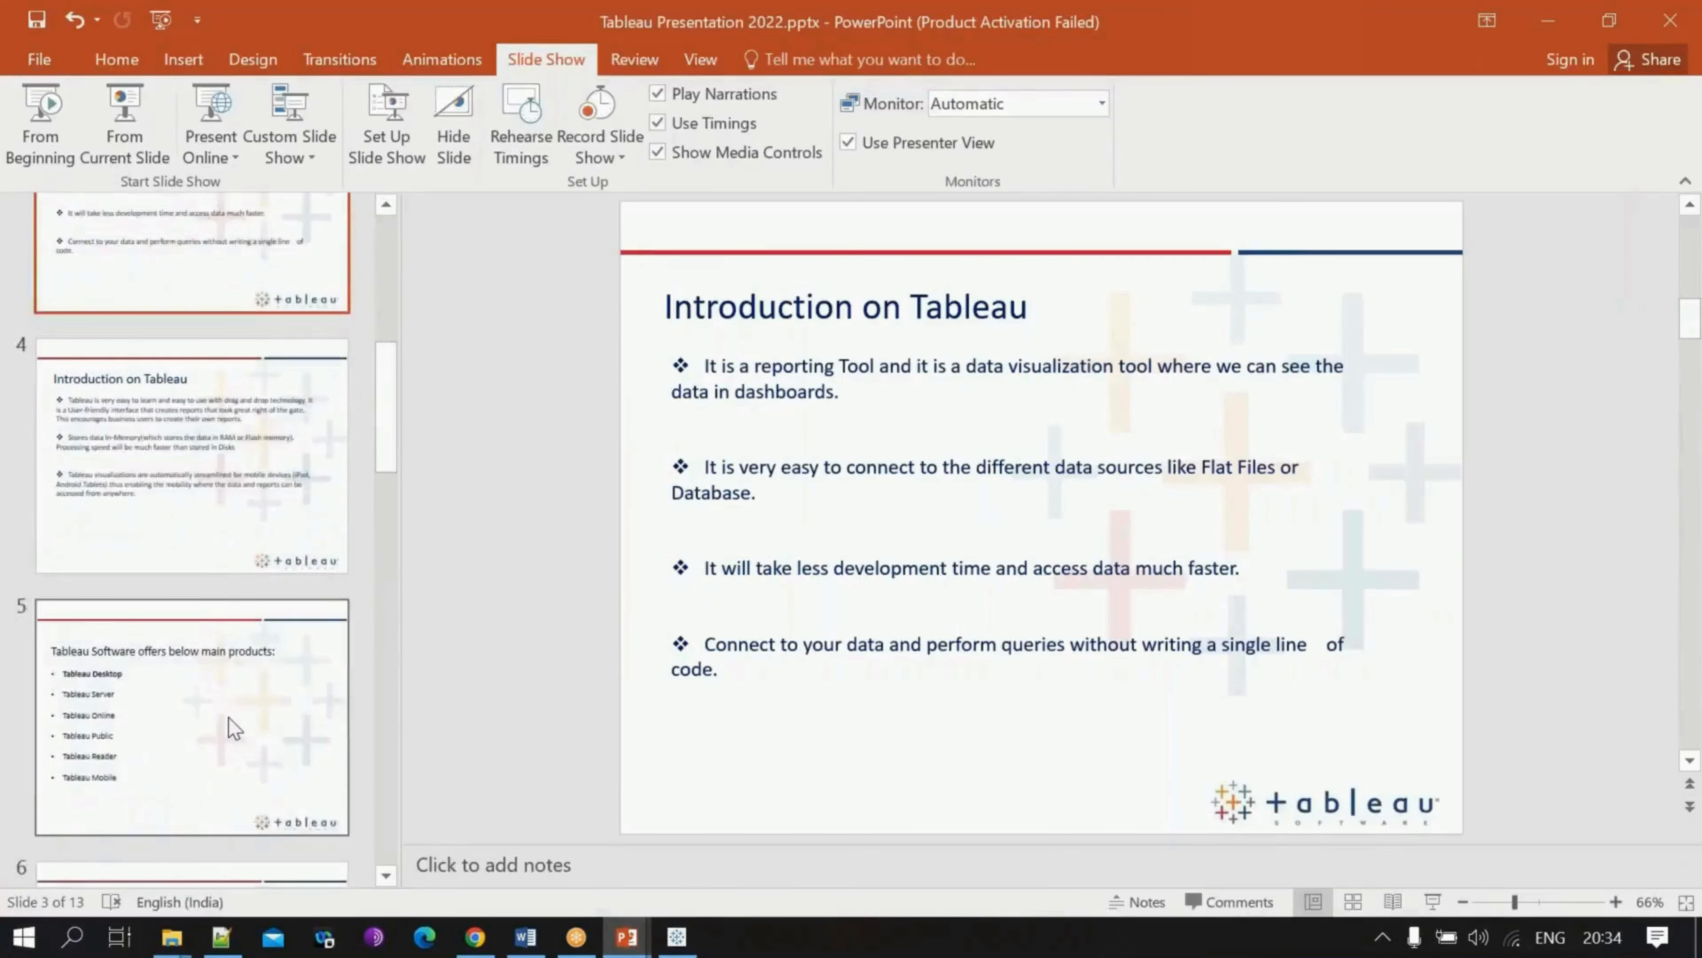
pyautogui.click(233, 727)
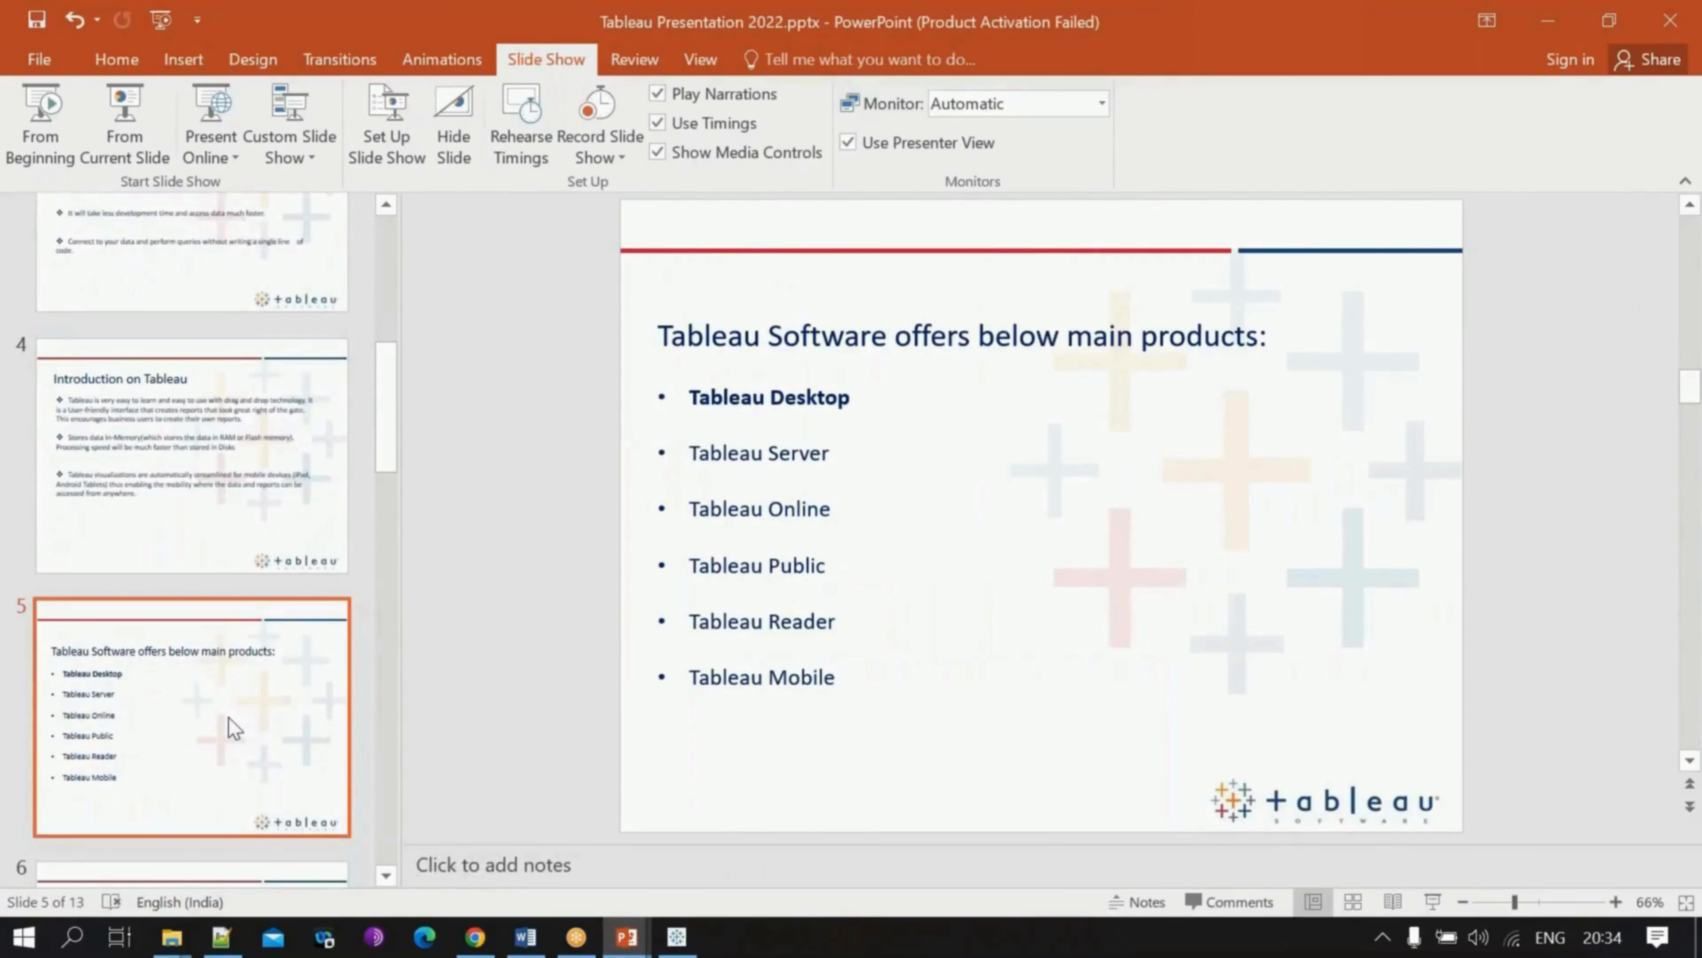
pyautogui.click(957, 647)
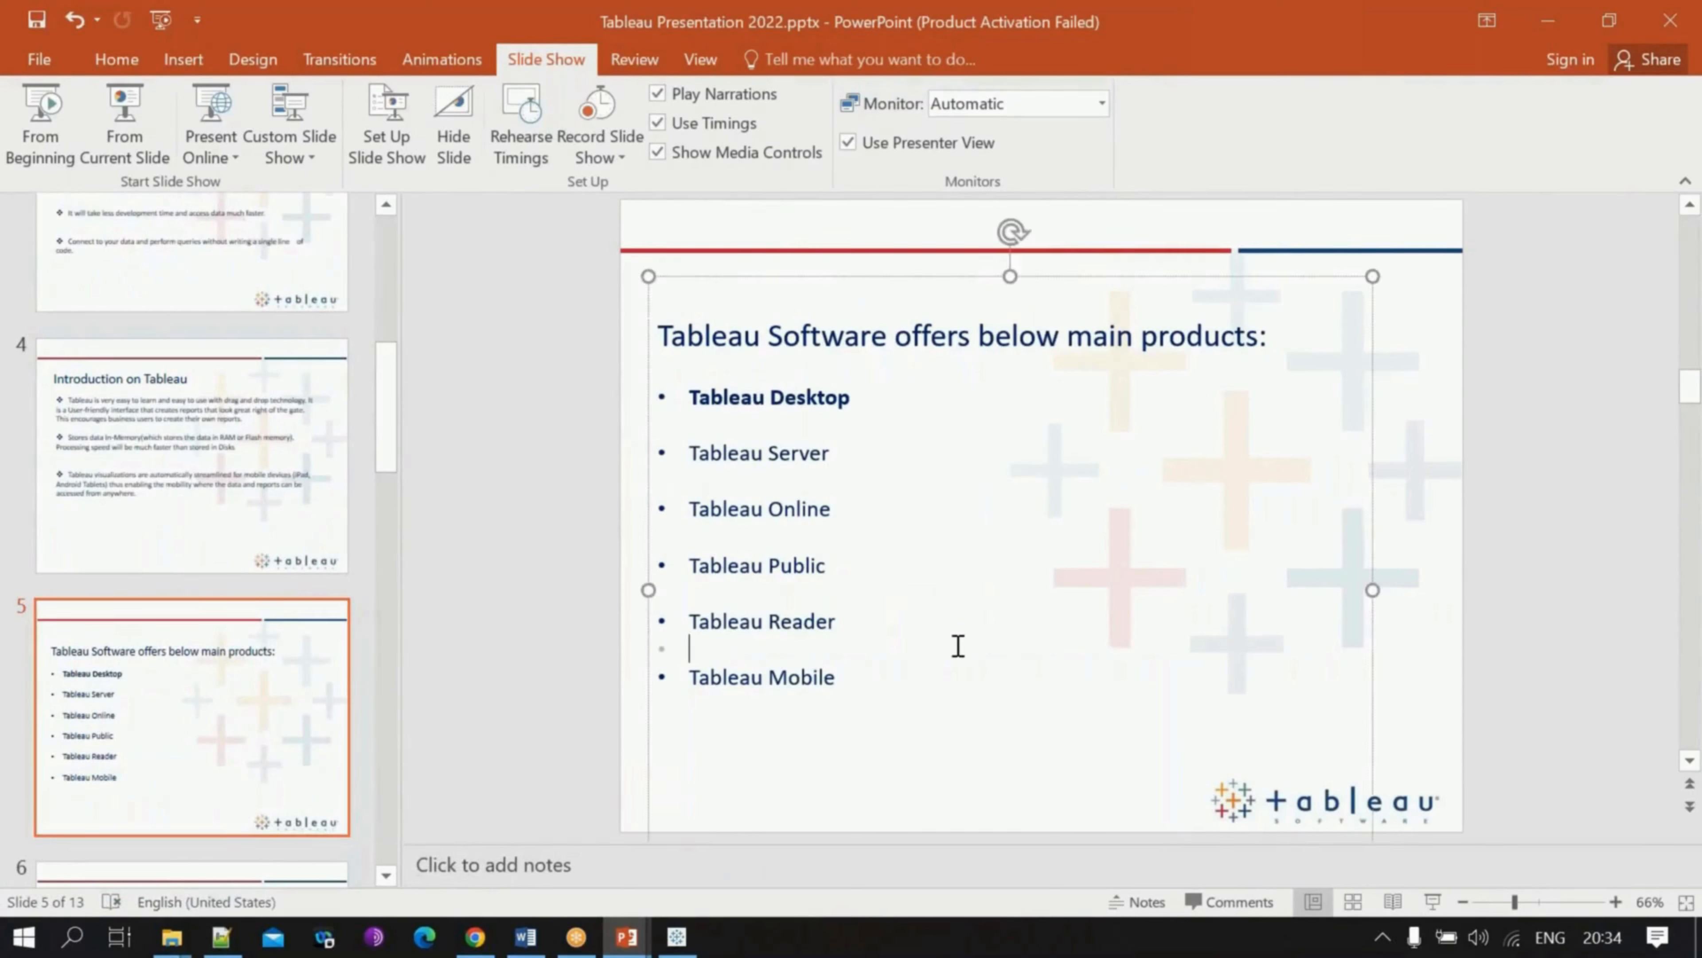
pyautogui.click(1421, 704)
pyautogui.click(1367, 729)
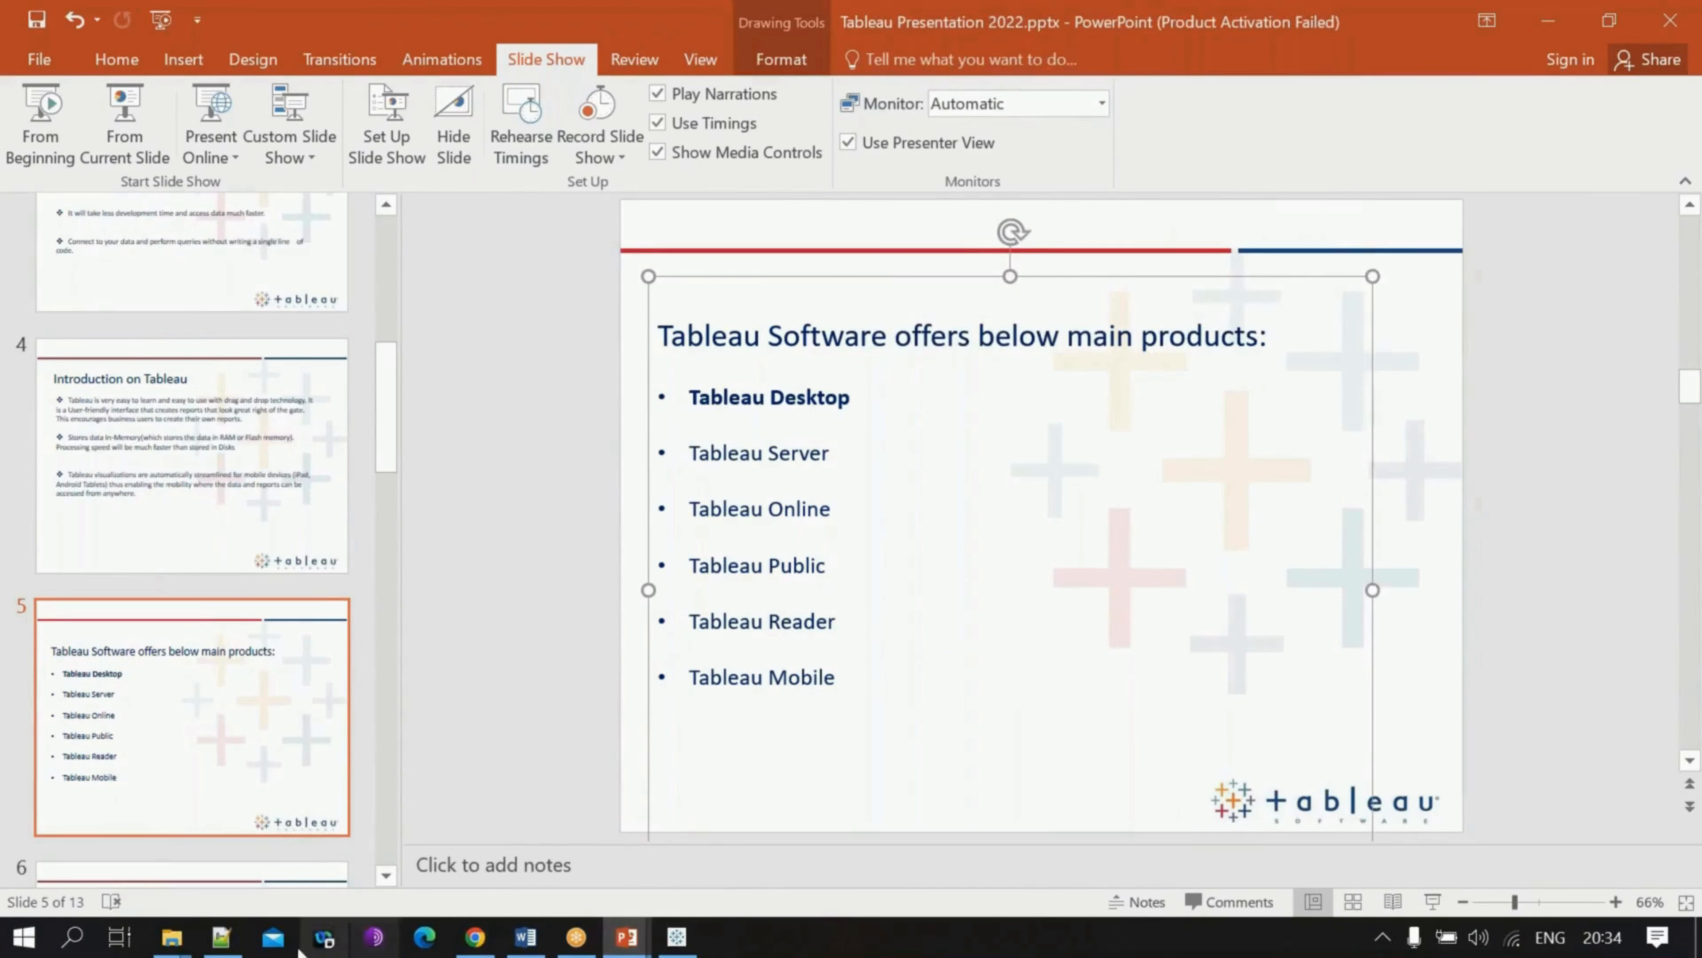
# Step: Open Chaska Critical Assets Metrics.xlsx from the May3rd folder of Tableau New Project, dismiss the activation wizard, and maximize the Excel window
pyautogui.click(173, 939)
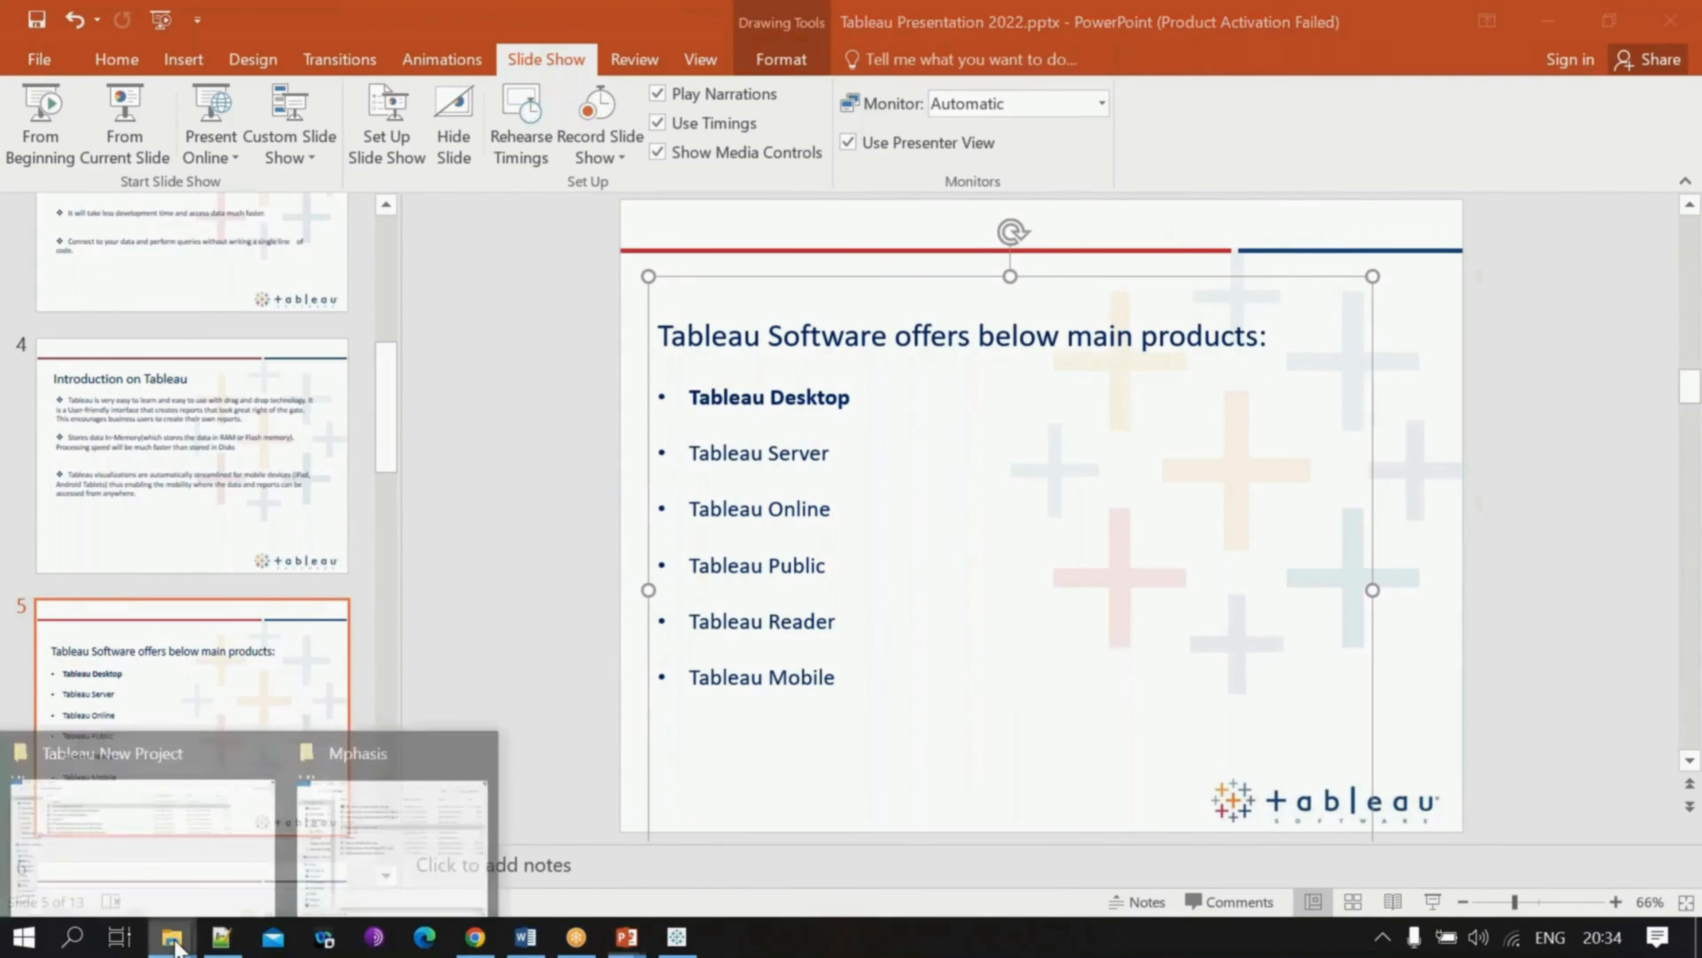
pyautogui.click(235, 815)
pyautogui.doubleClick(287, 173)
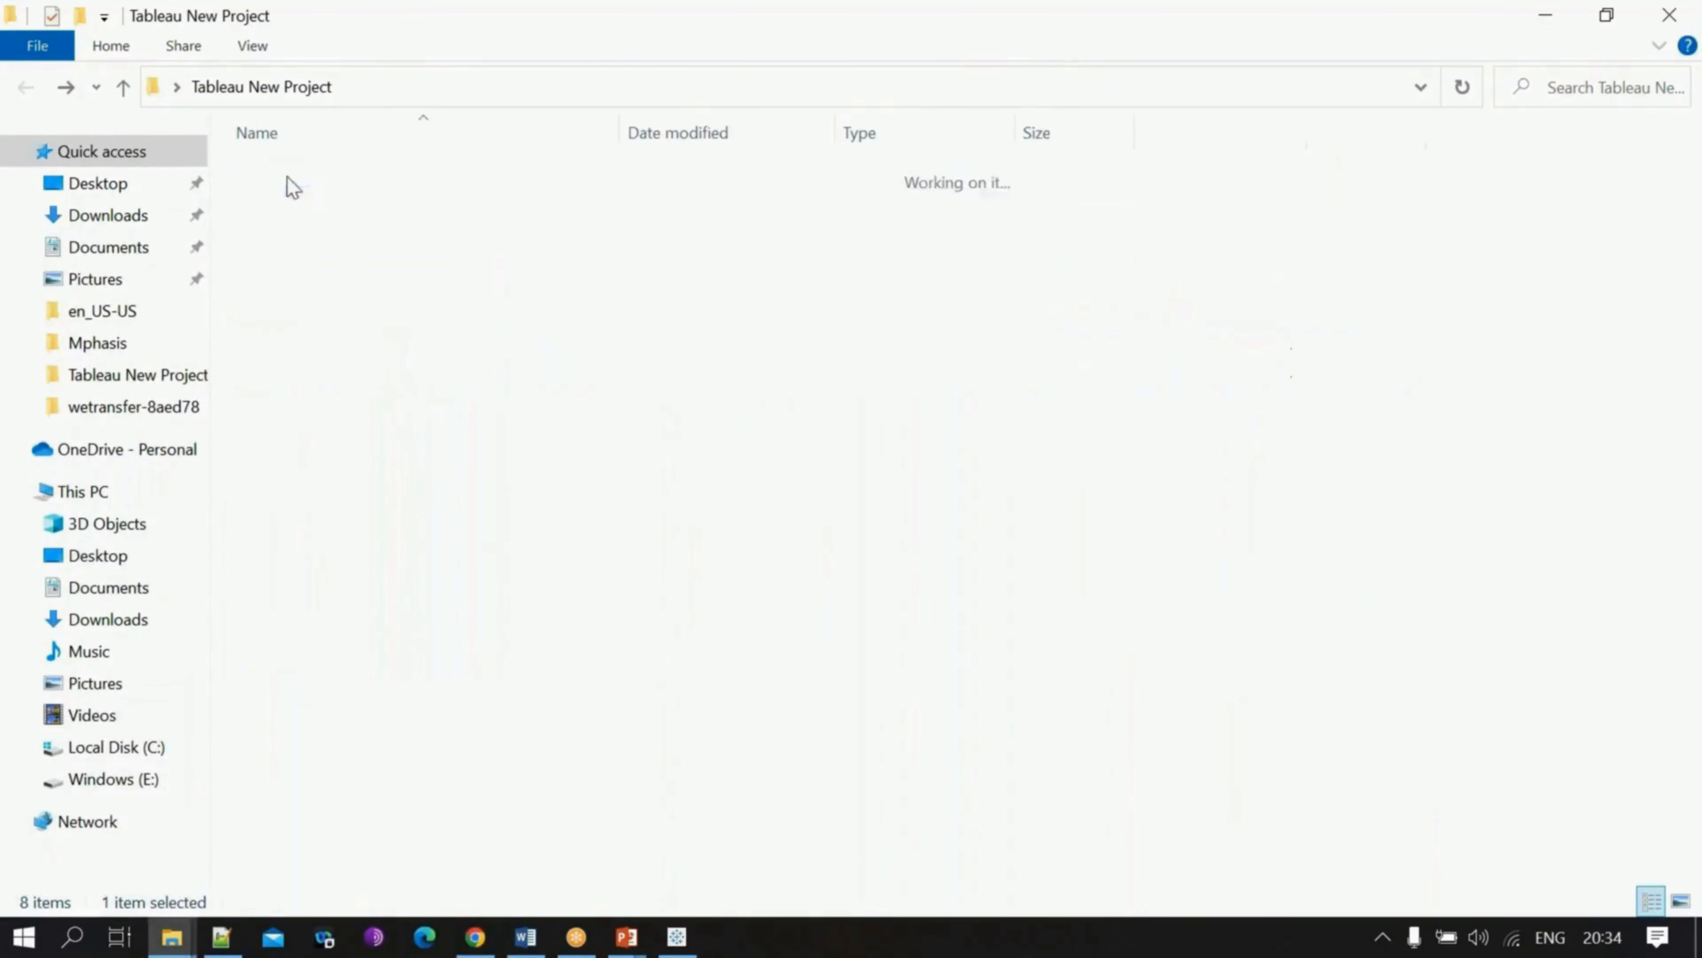
pyautogui.click(367, 176)
pyautogui.doubleClick(367, 176)
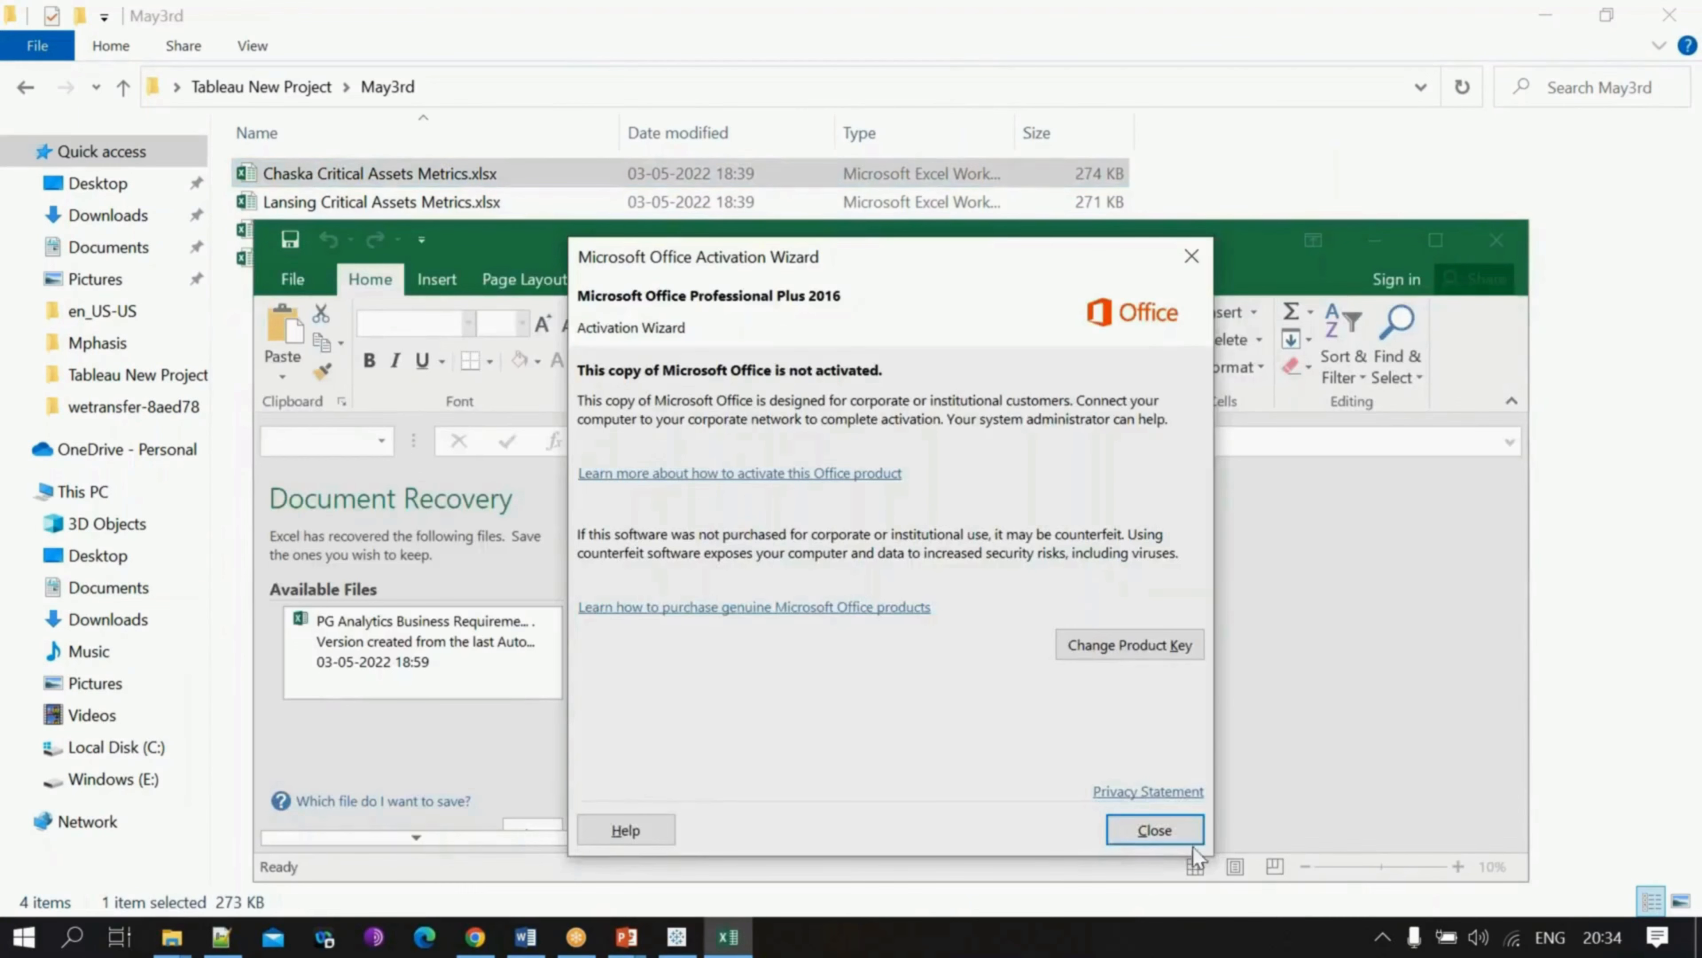
pyautogui.click(1186, 831)
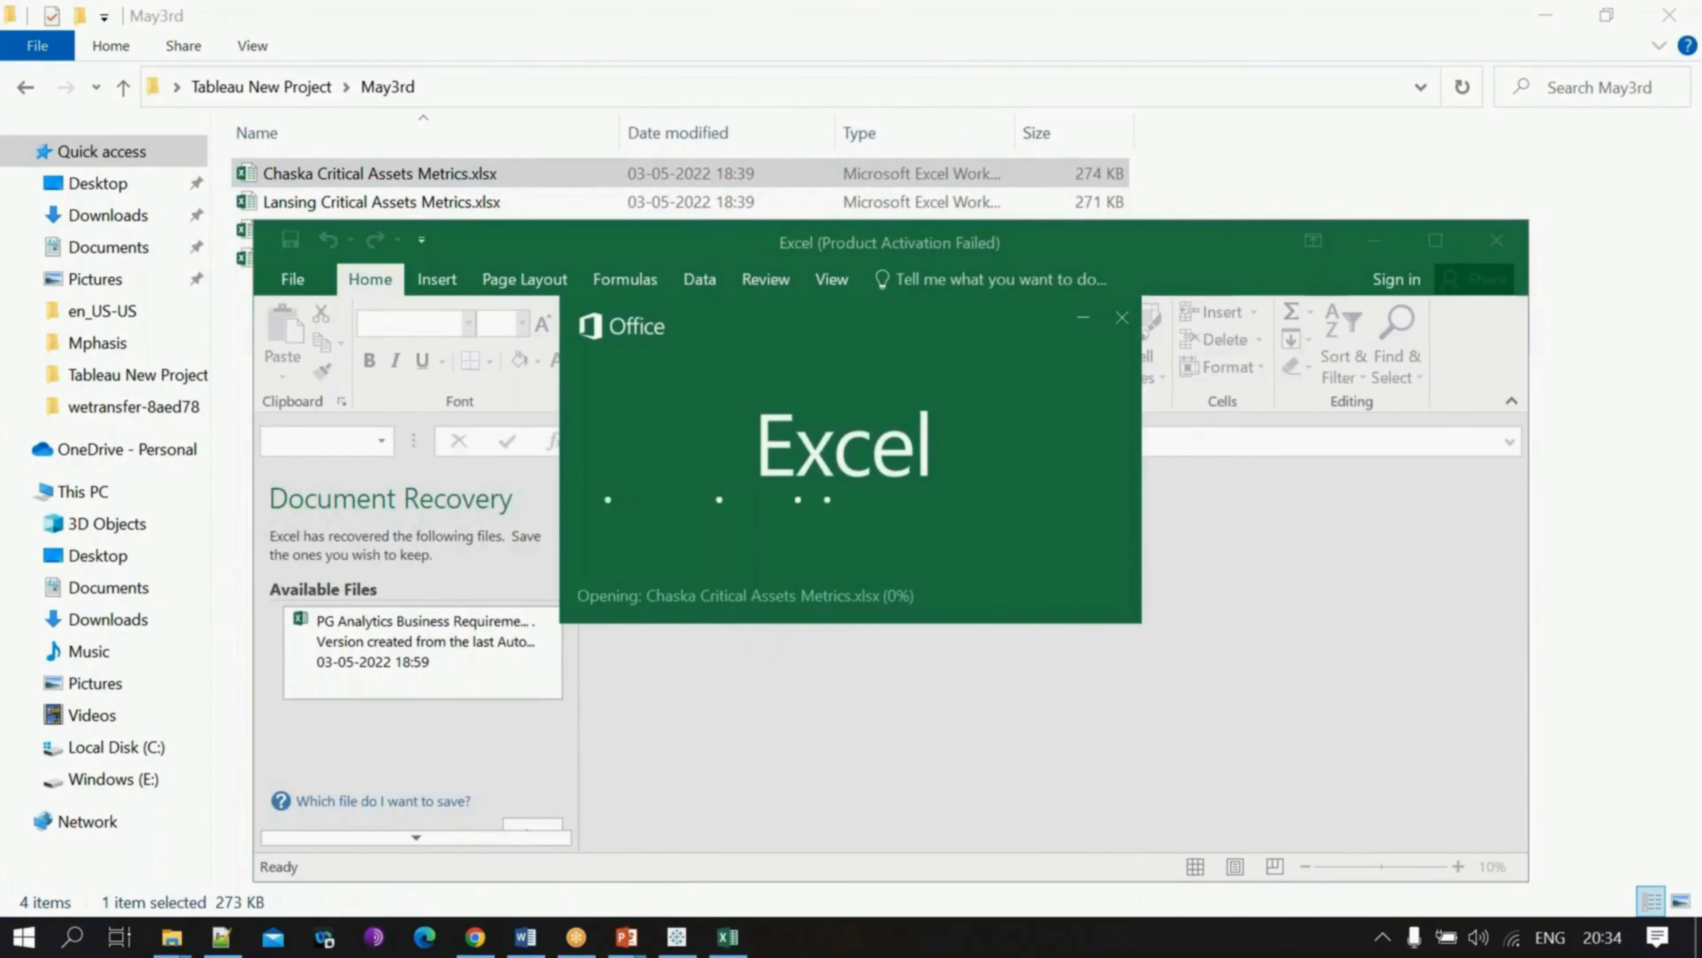
pyautogui.click(1435, 240)
# Step: Review the scheduled tasks on the Tasks Due sheet and the monthly percentages on the PM Compliance sheet
pyautogui.scroll(-1, 513, 639)
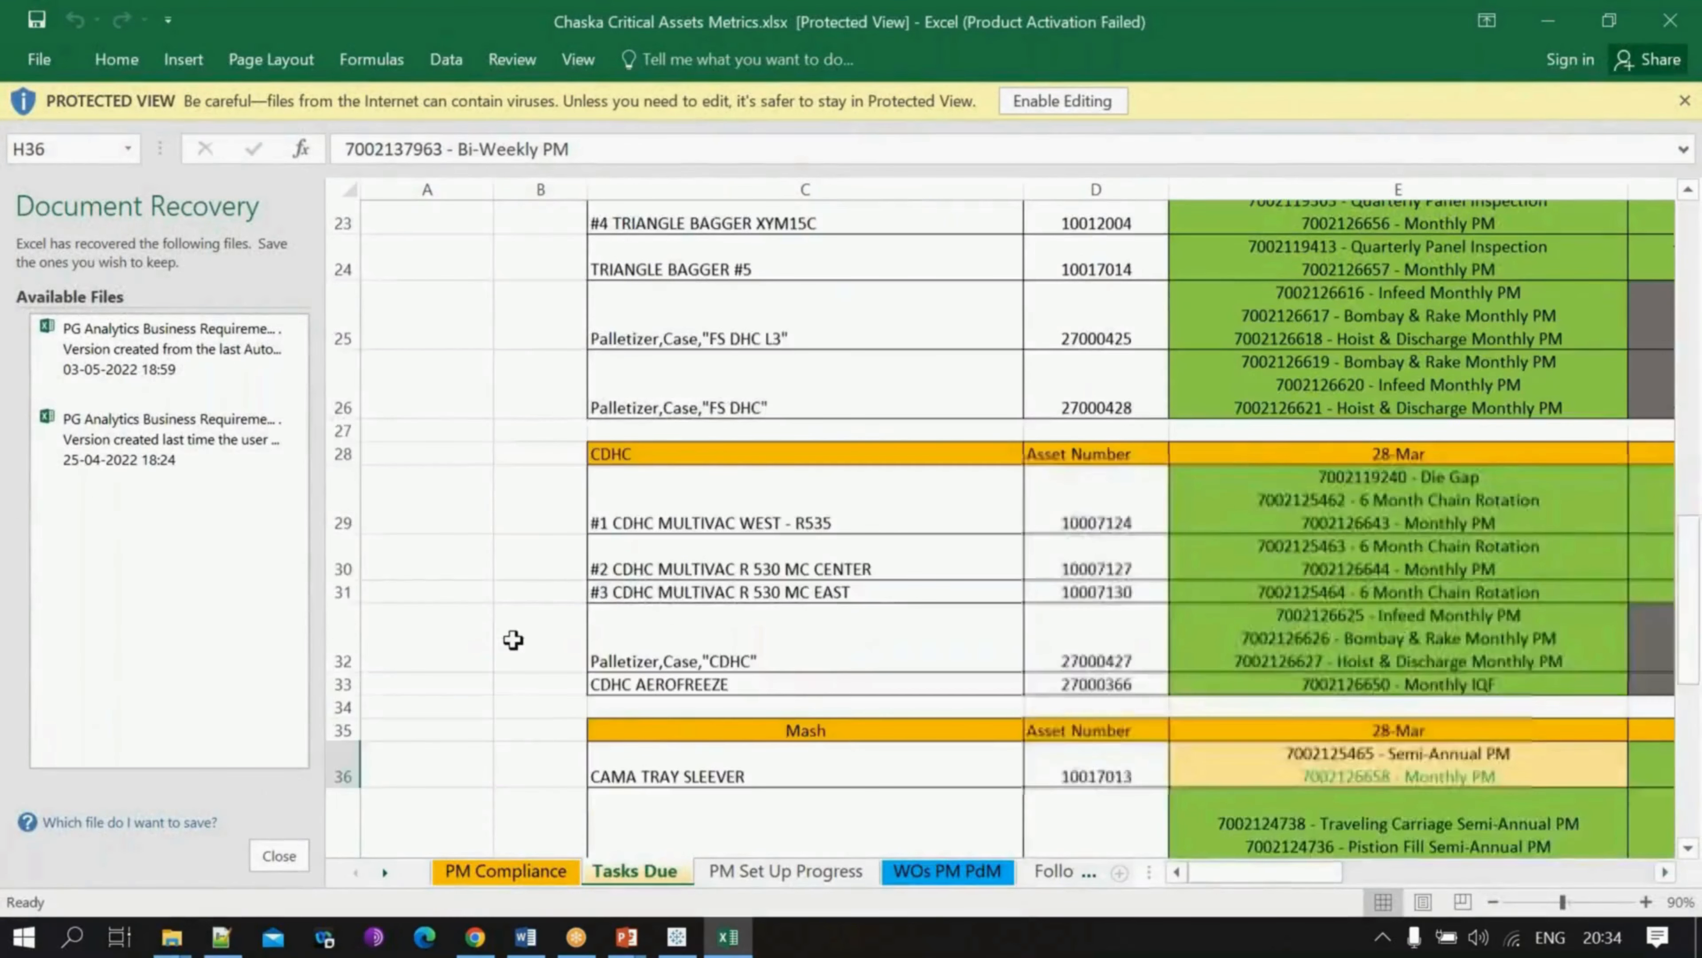
pyautogui.scroll(-4, 514, 640)
pyautogui.scroll(1, 513, 640)
pyautogui.scroll(-1, 514, 640)
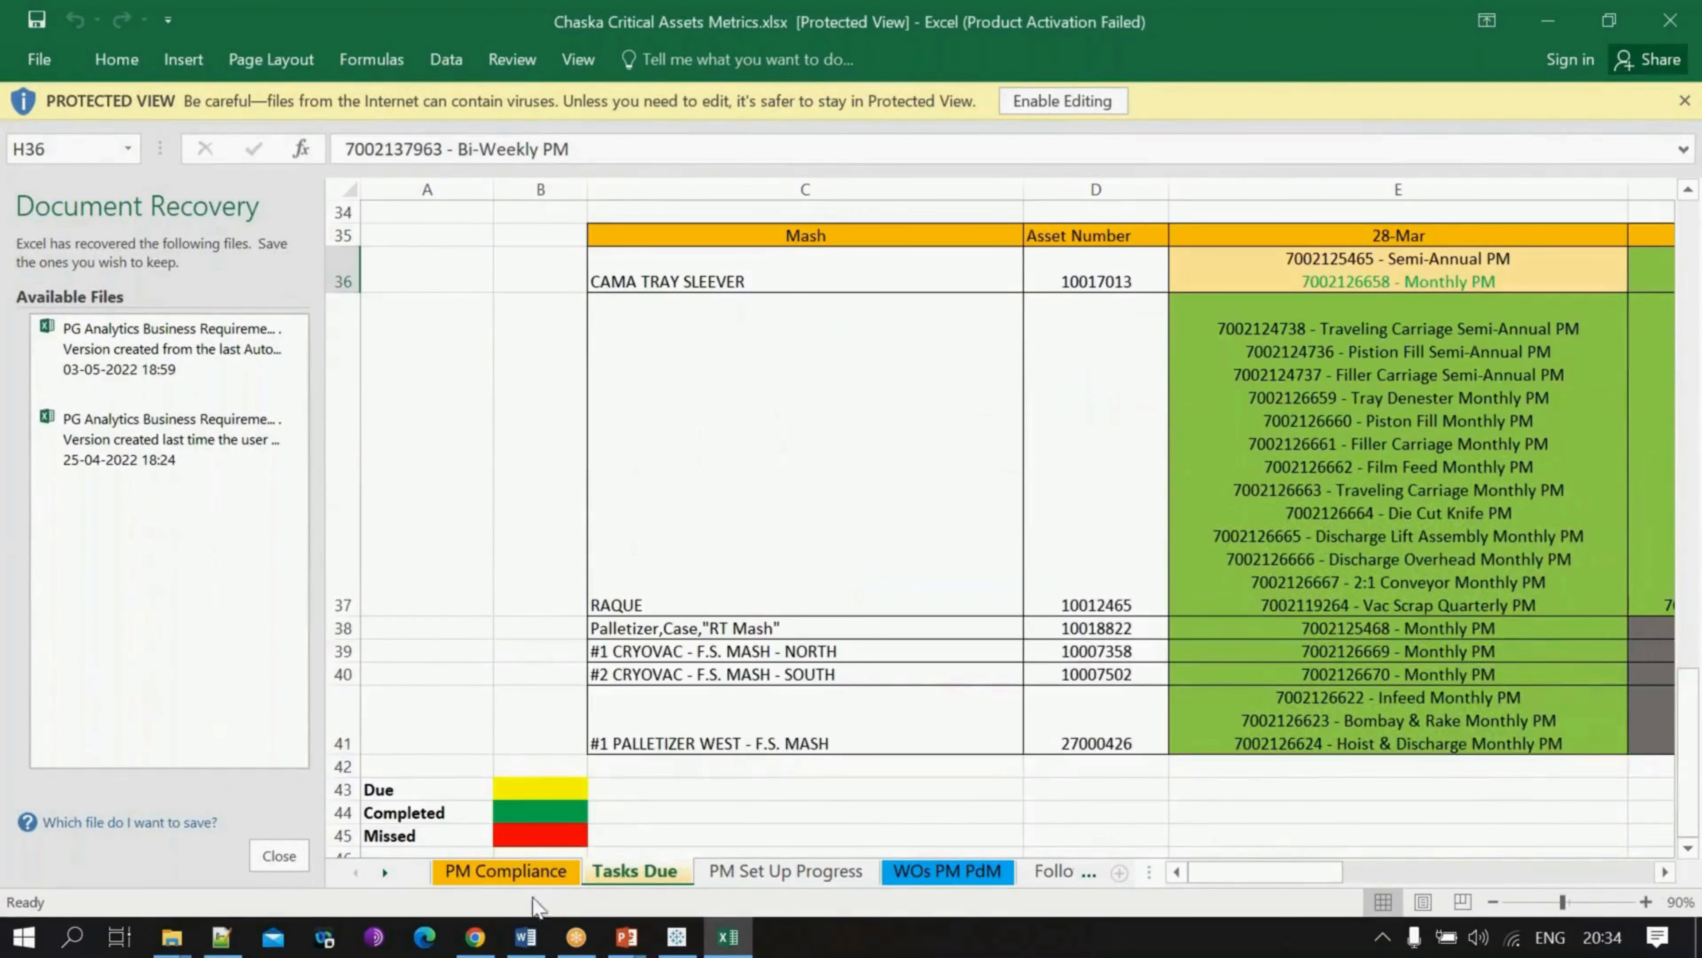
pyautogui.click(529, 873)
pyautogui.scroll(-3, 646, 620)
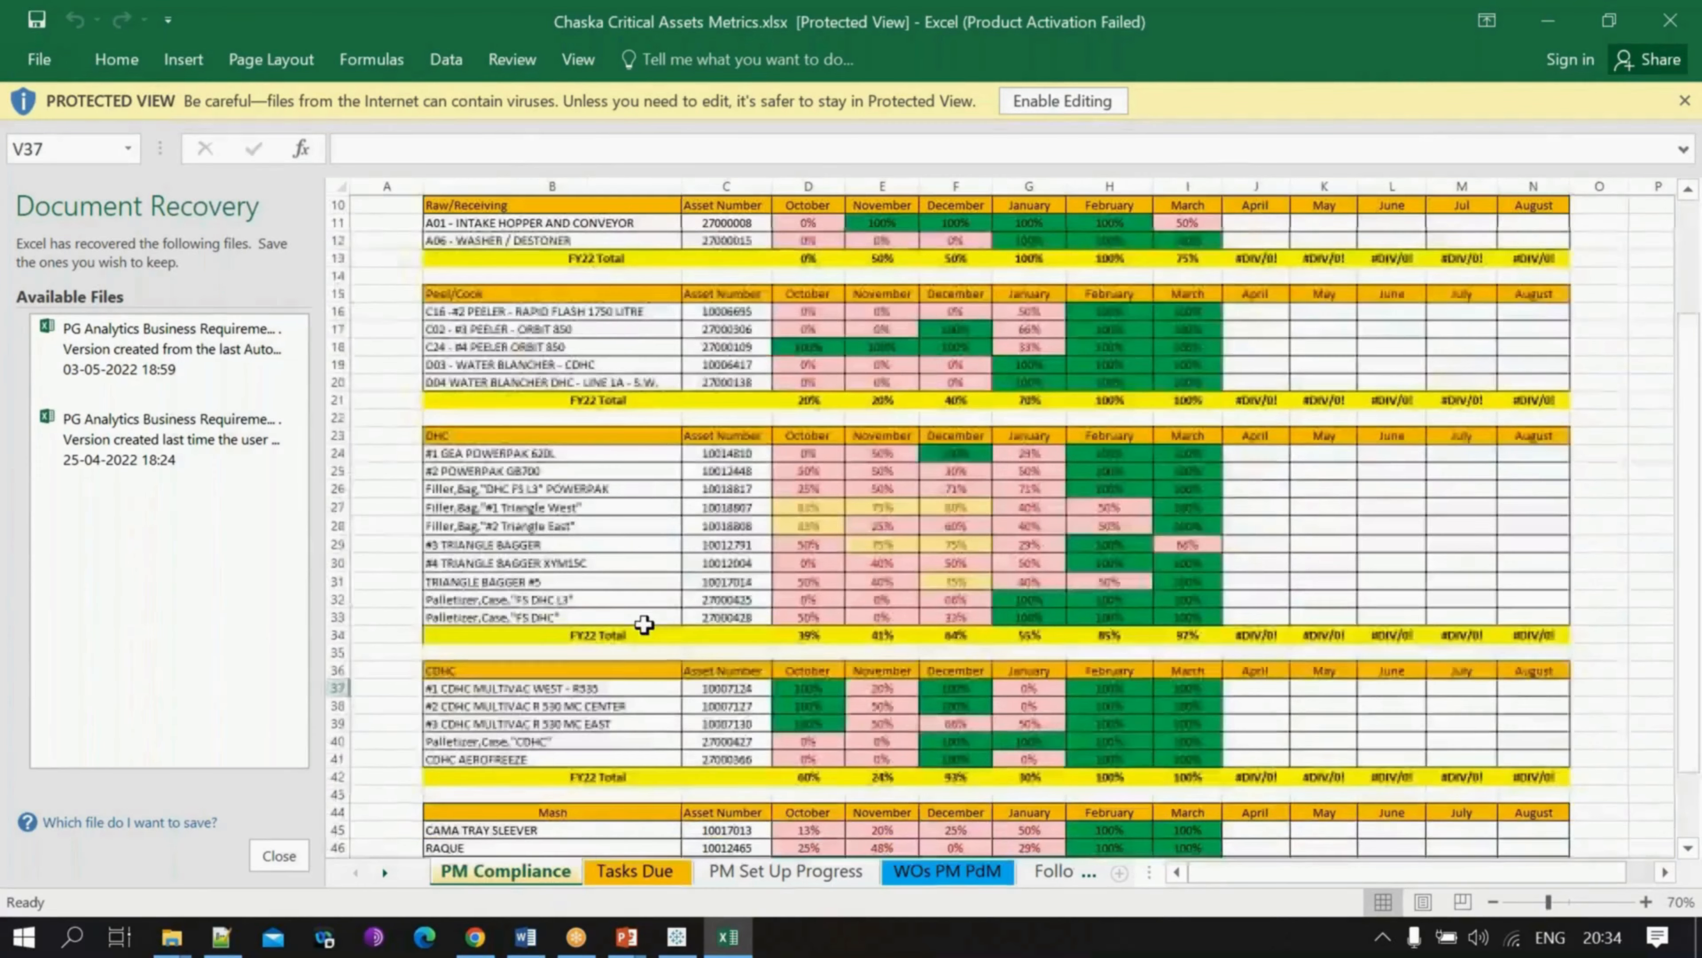
pyautogui.scroll(-1, 645, 623)
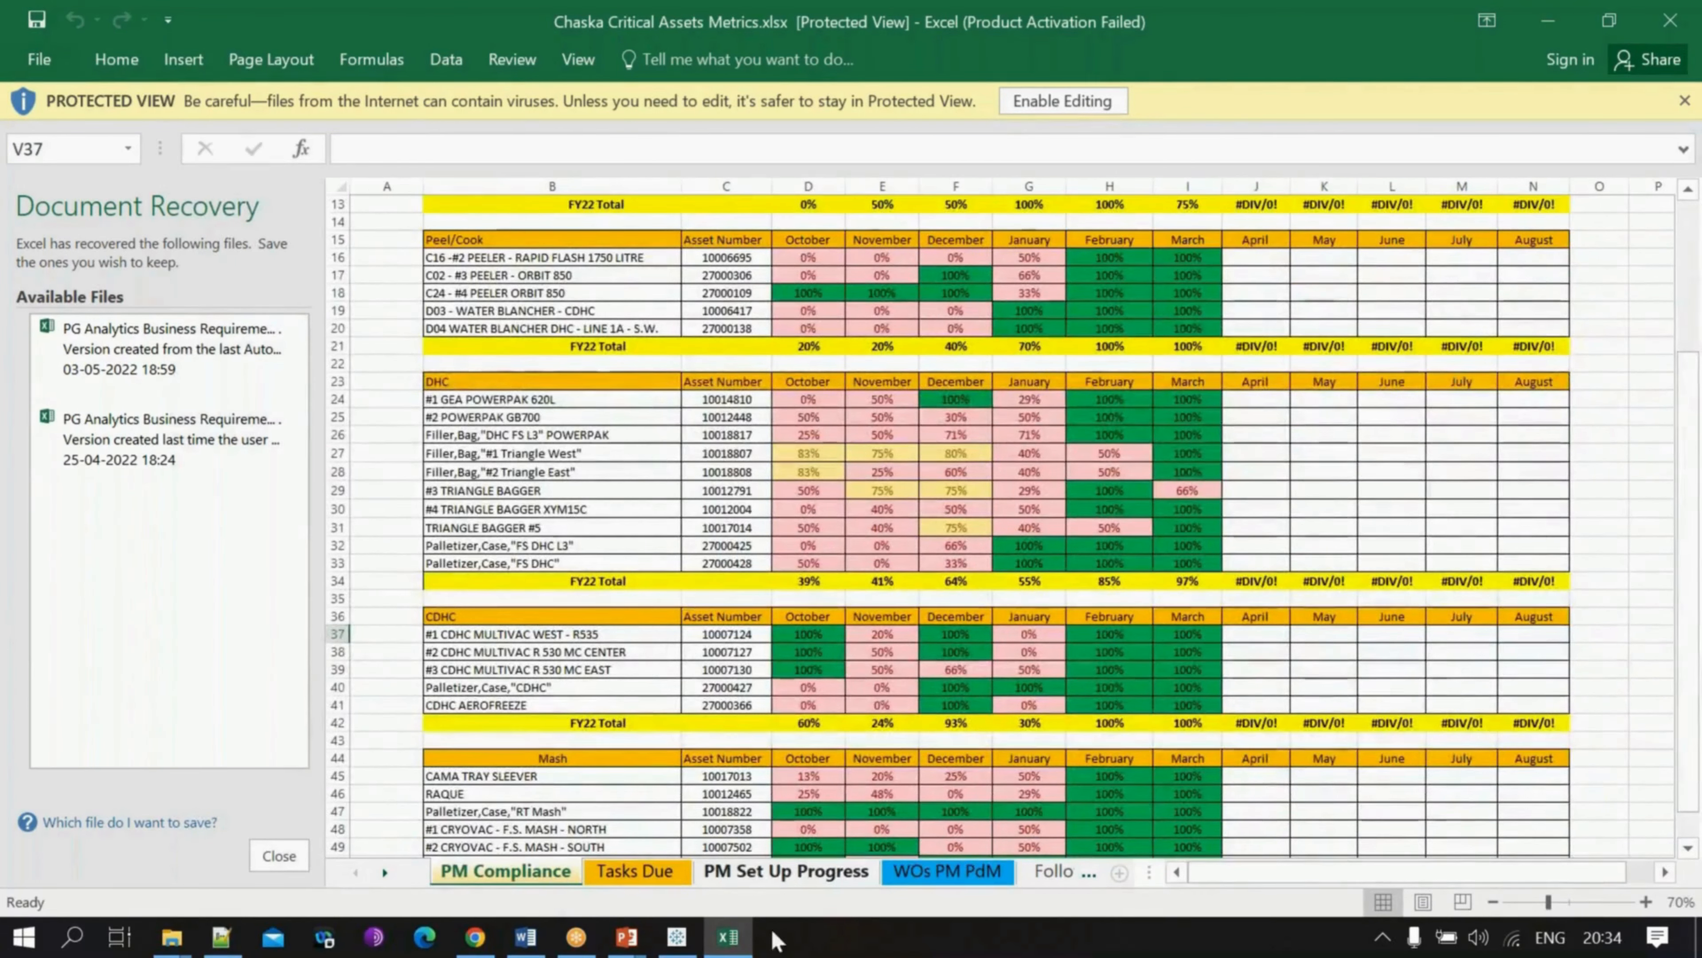
# Step: Review the asset status tables on the PM Set Up Progress sheet
pyautogui.click(827, 872)
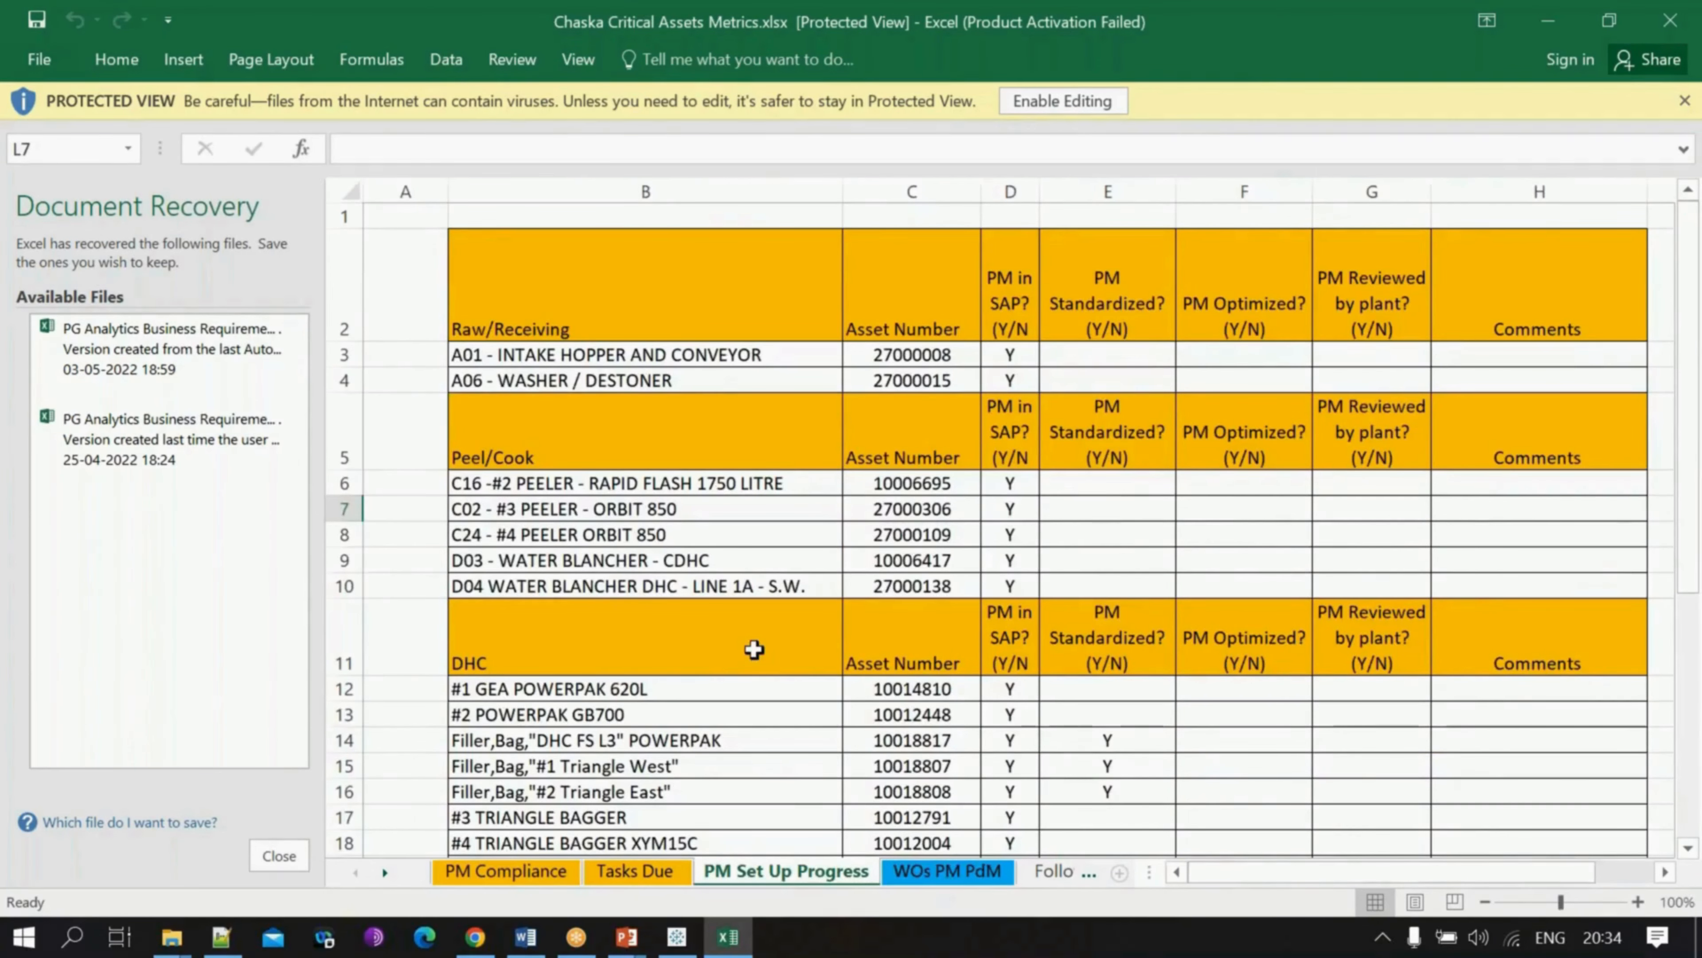
pyautogui.scroll(-4, 569, 493)
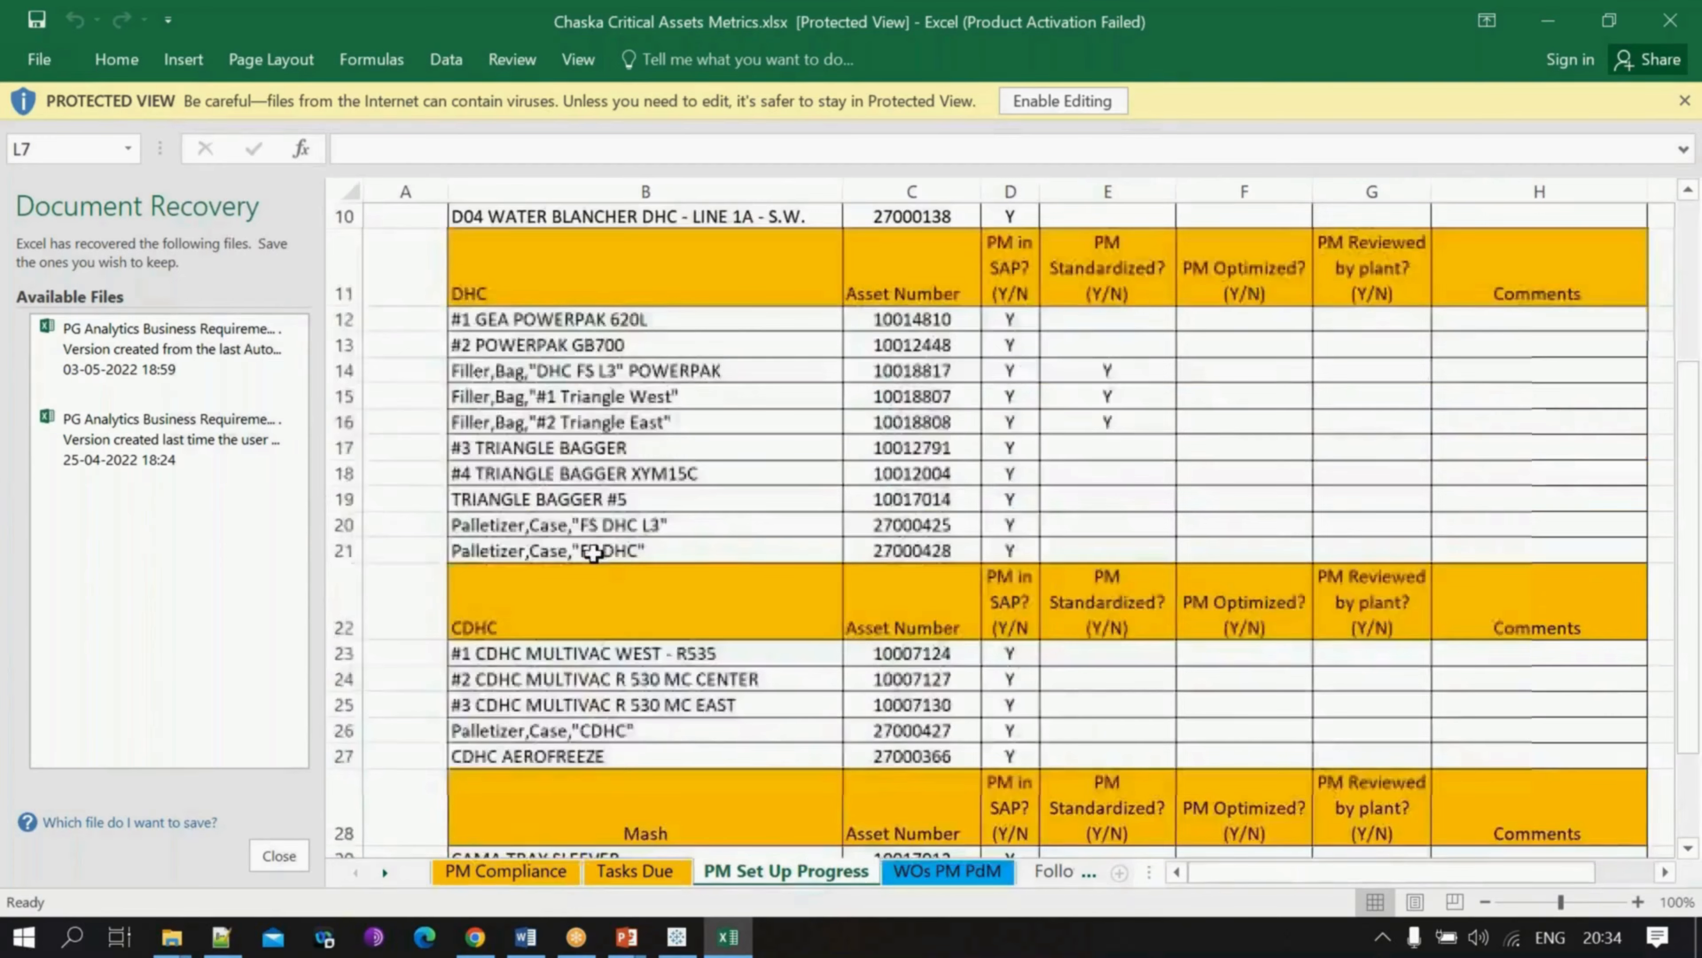
pyautogui.scroll(4, 583, 556)
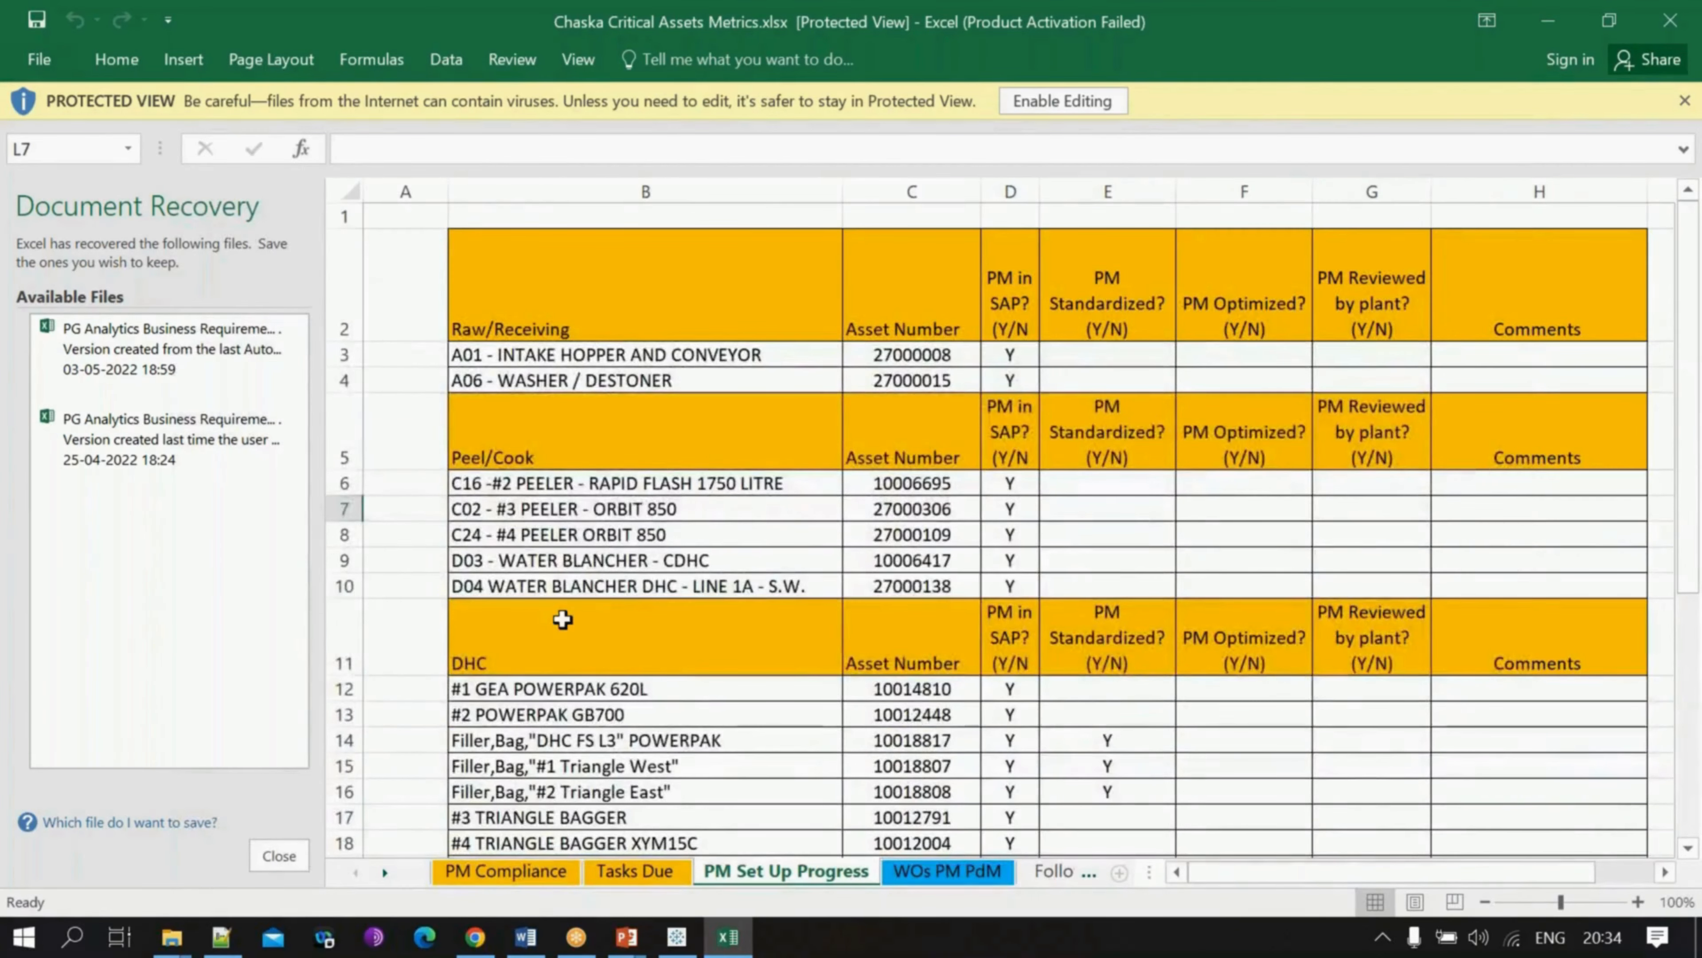
# Step: Review the DHC and CDHC asset tables in the Chaska workbook and shrink its window to get back to the May3rd folder
pyautogui.scroll(-6, 562, 620)
pyautogui.scroll(4, 603, 704)
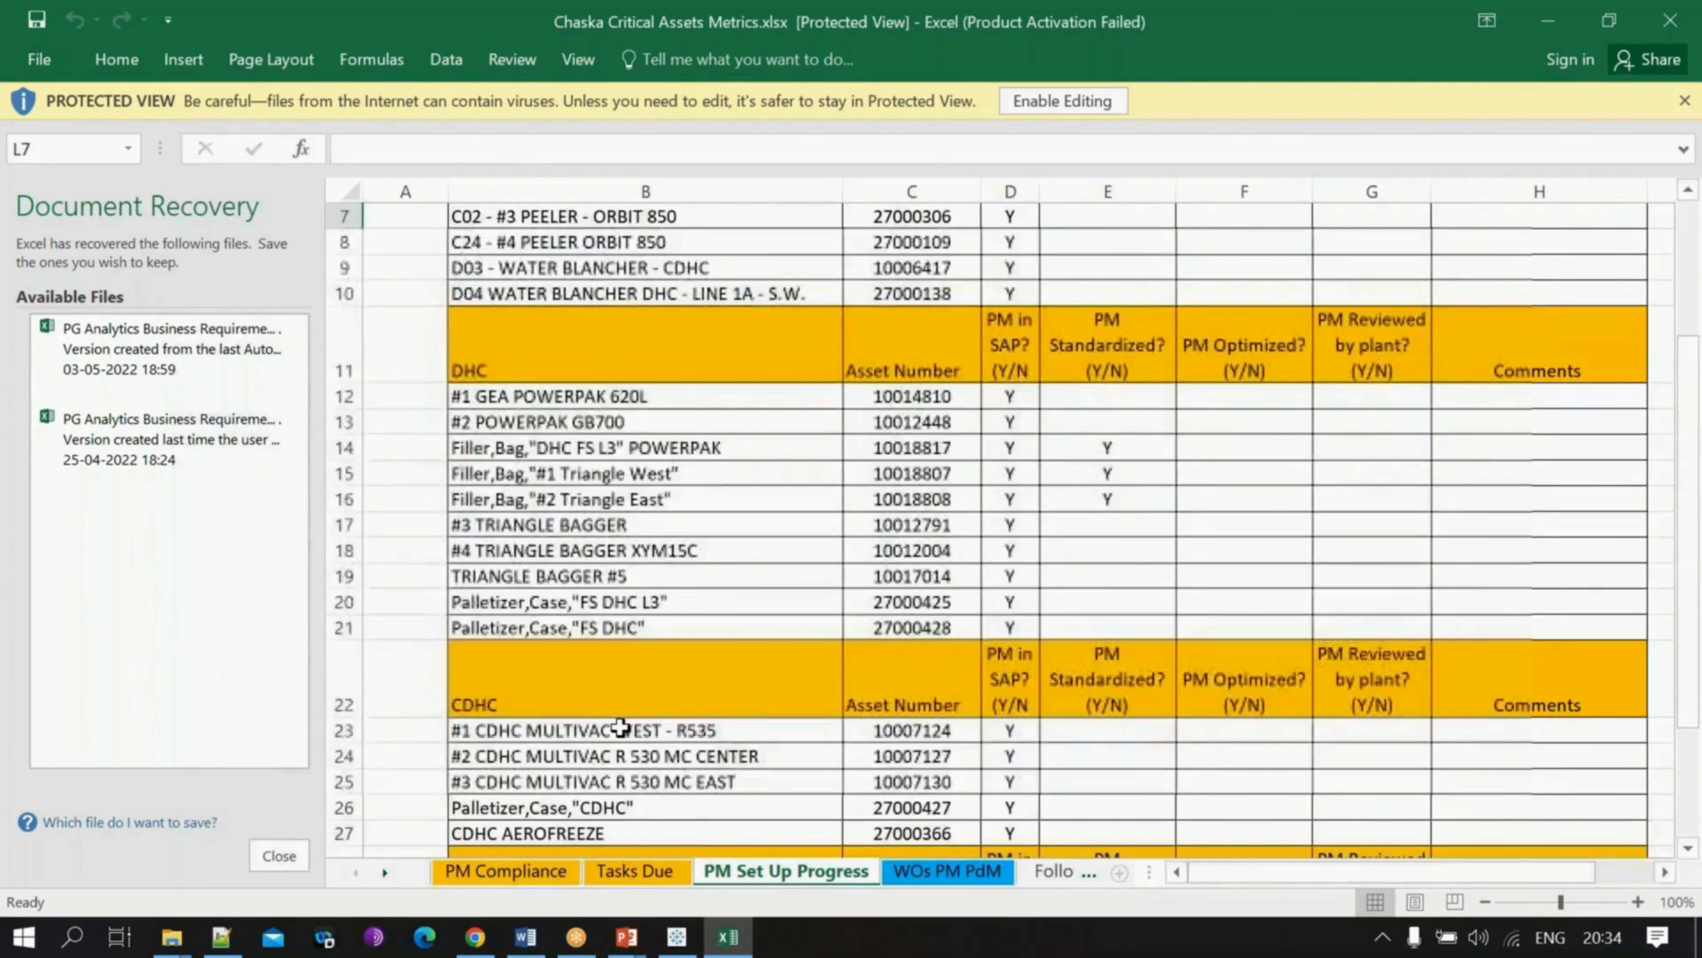
pyautogui.click(1684, 100)
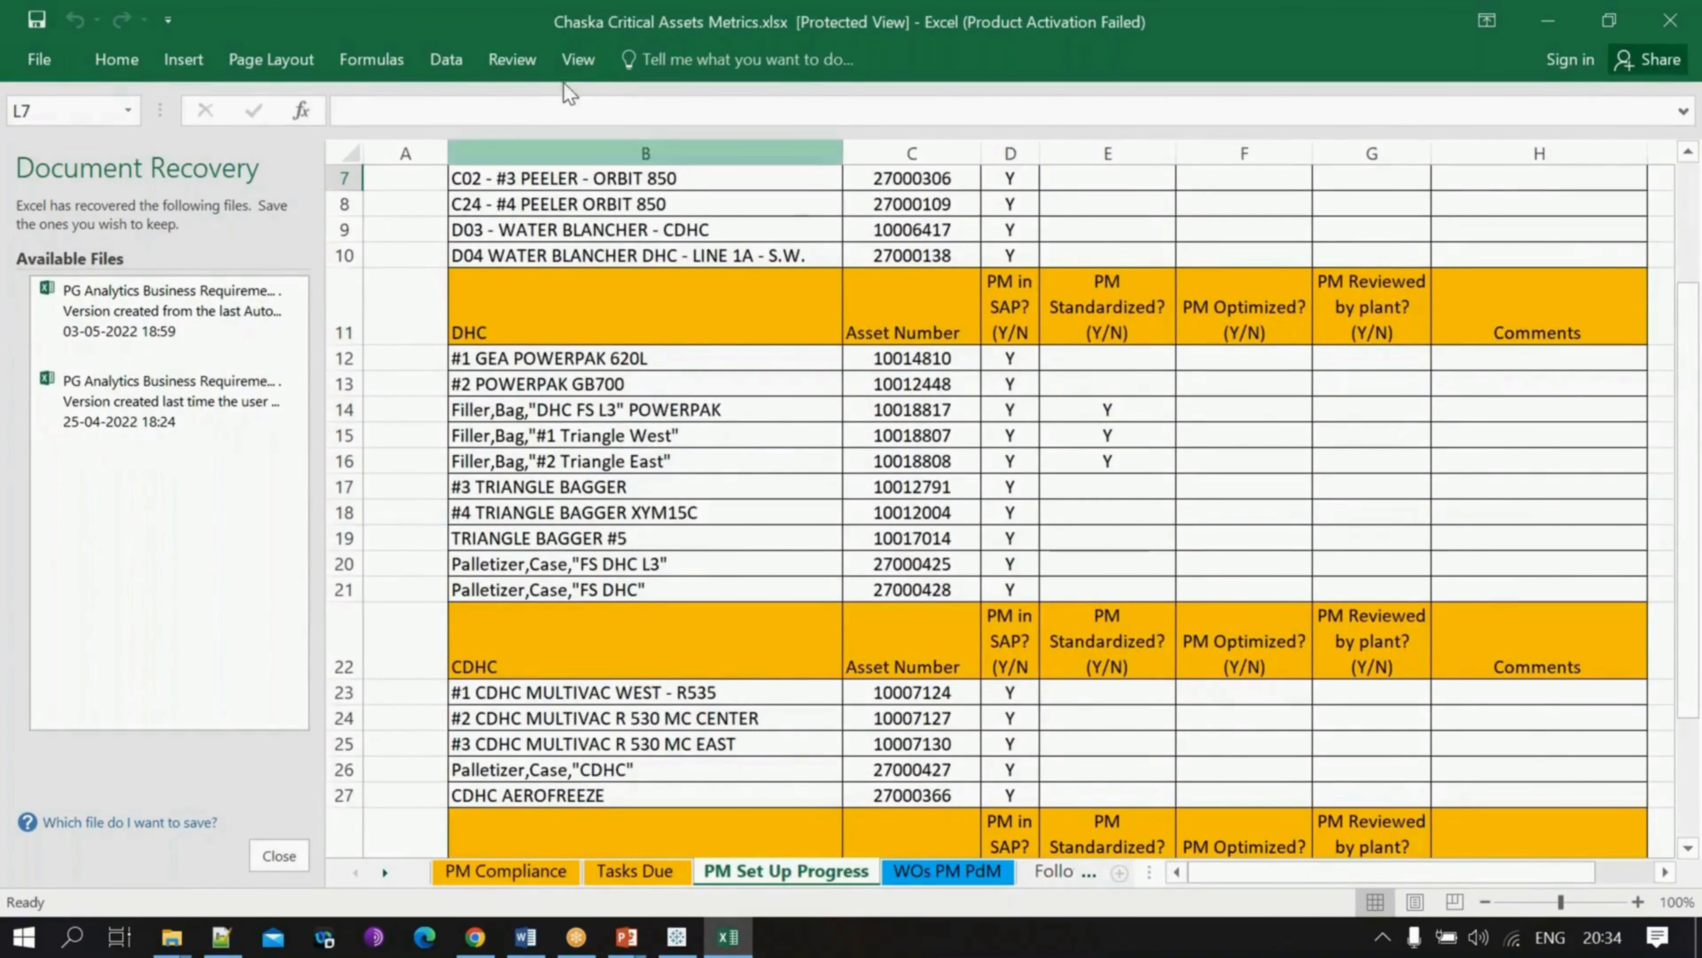
pyautogui.doubleClick(434, 20)
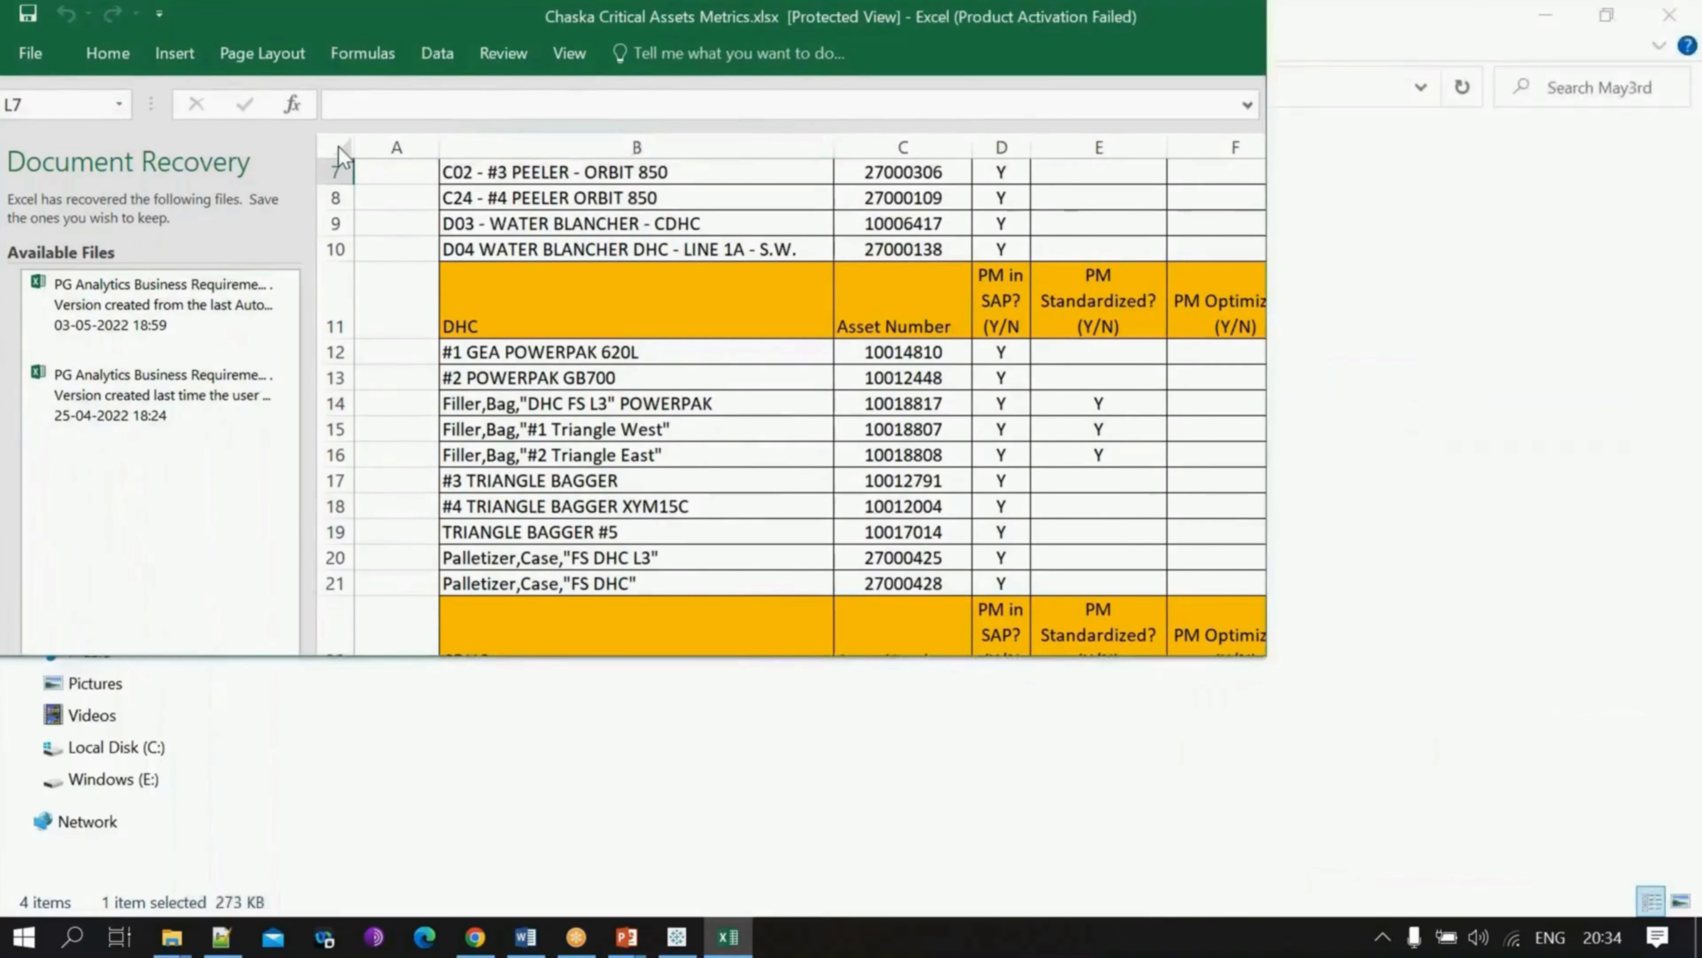
pyautogui.click(984, 213)
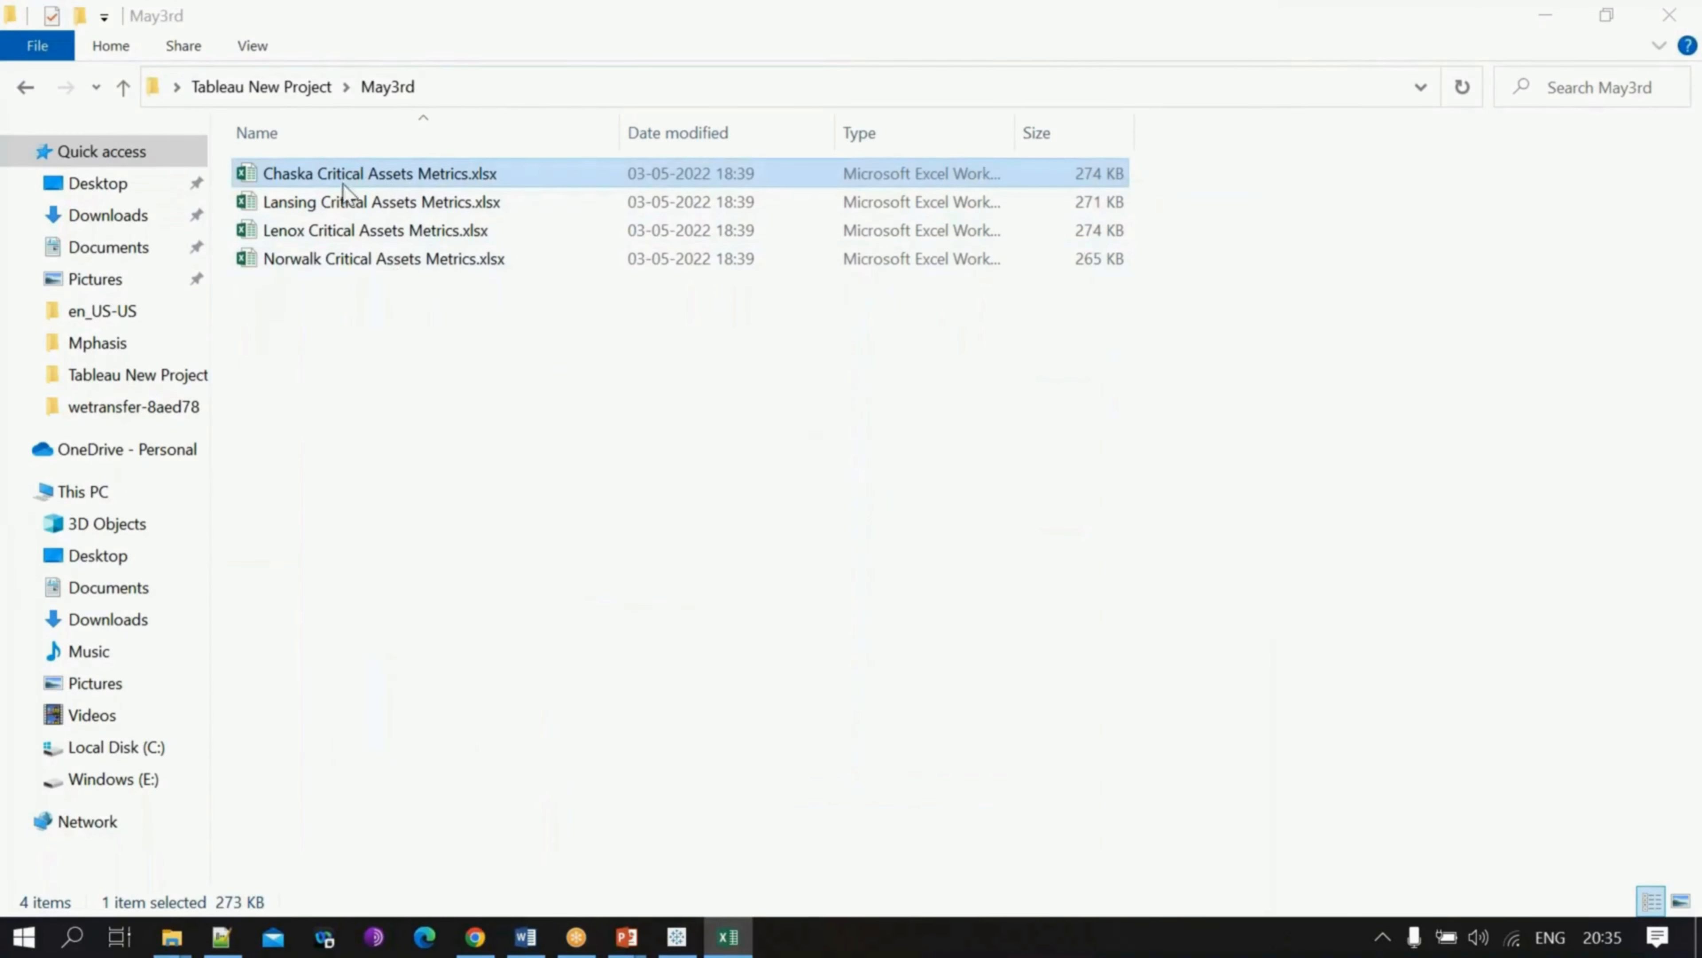
# Step: Open Norwalk Critical Assets Metrics.xlsx from the May3rd folder, maximize it, and review the monthly percentages on the PM Compliance sheet
pyautogui.doubleClick(471, 260)
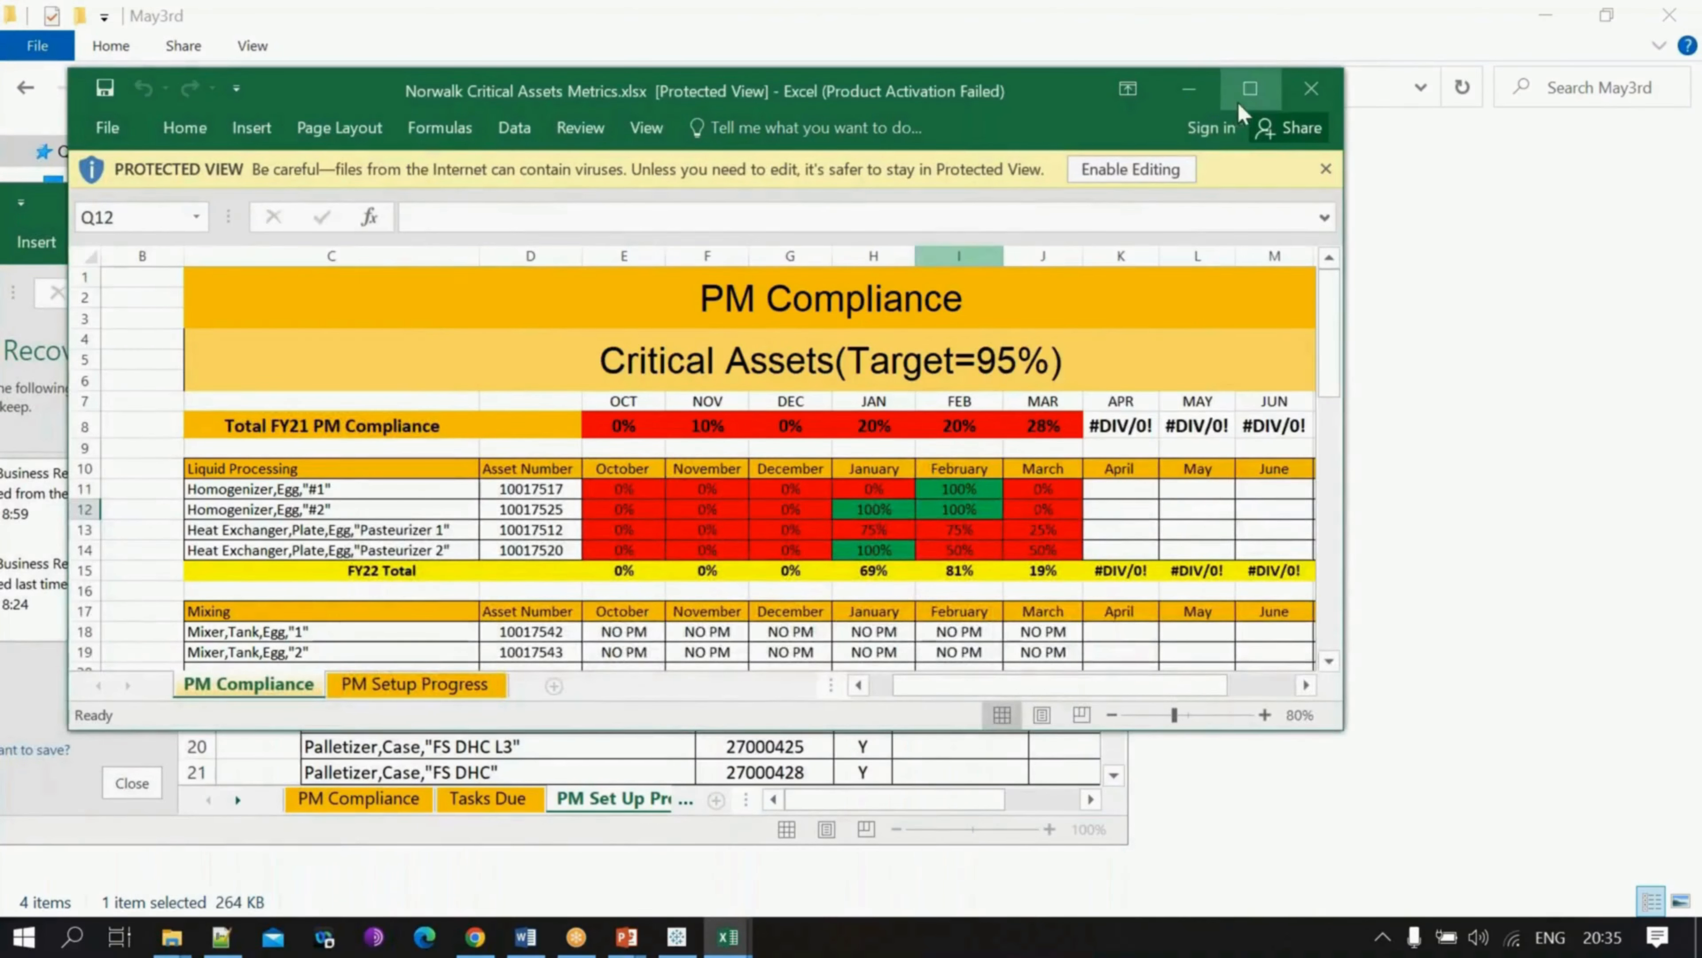
pyautogui.click(1238, 102)
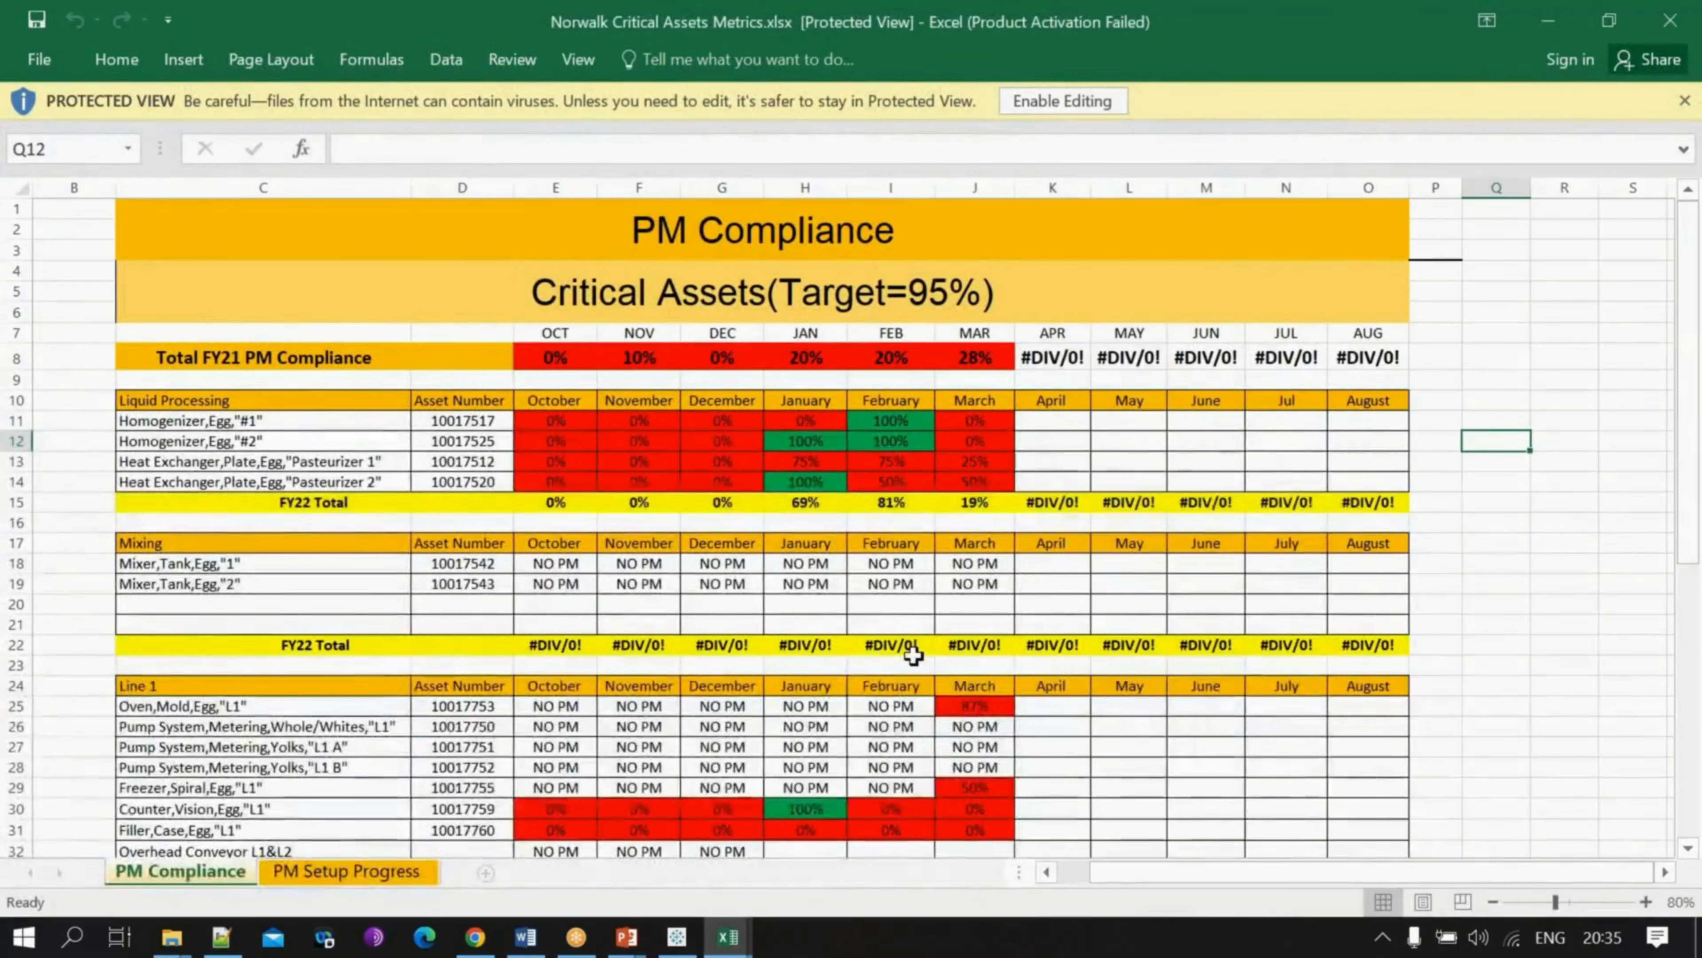
pyautogui.scroll(-1, 913, 656)
pyautogui.scroll(1, 913, 656)
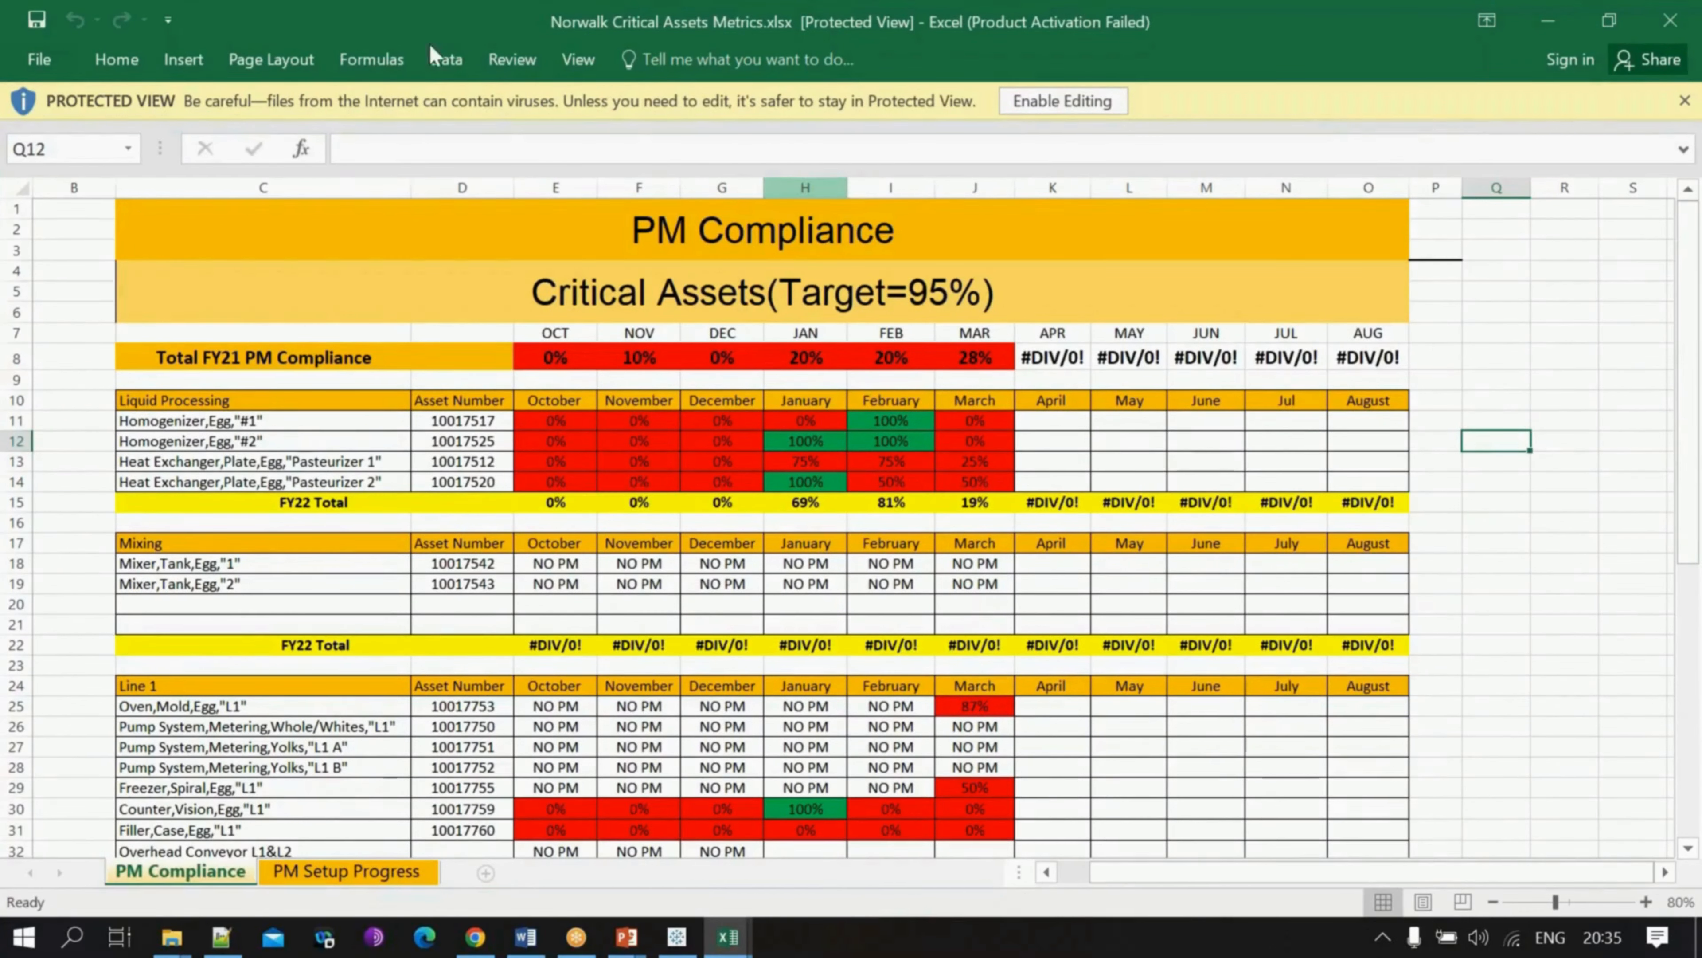
# Step: Close the Norwalk and Chaska workbooks, choosing to view the recovered files later
pyautogui.doubleClick(439, 37)
pyautogui.click(1197, 222)
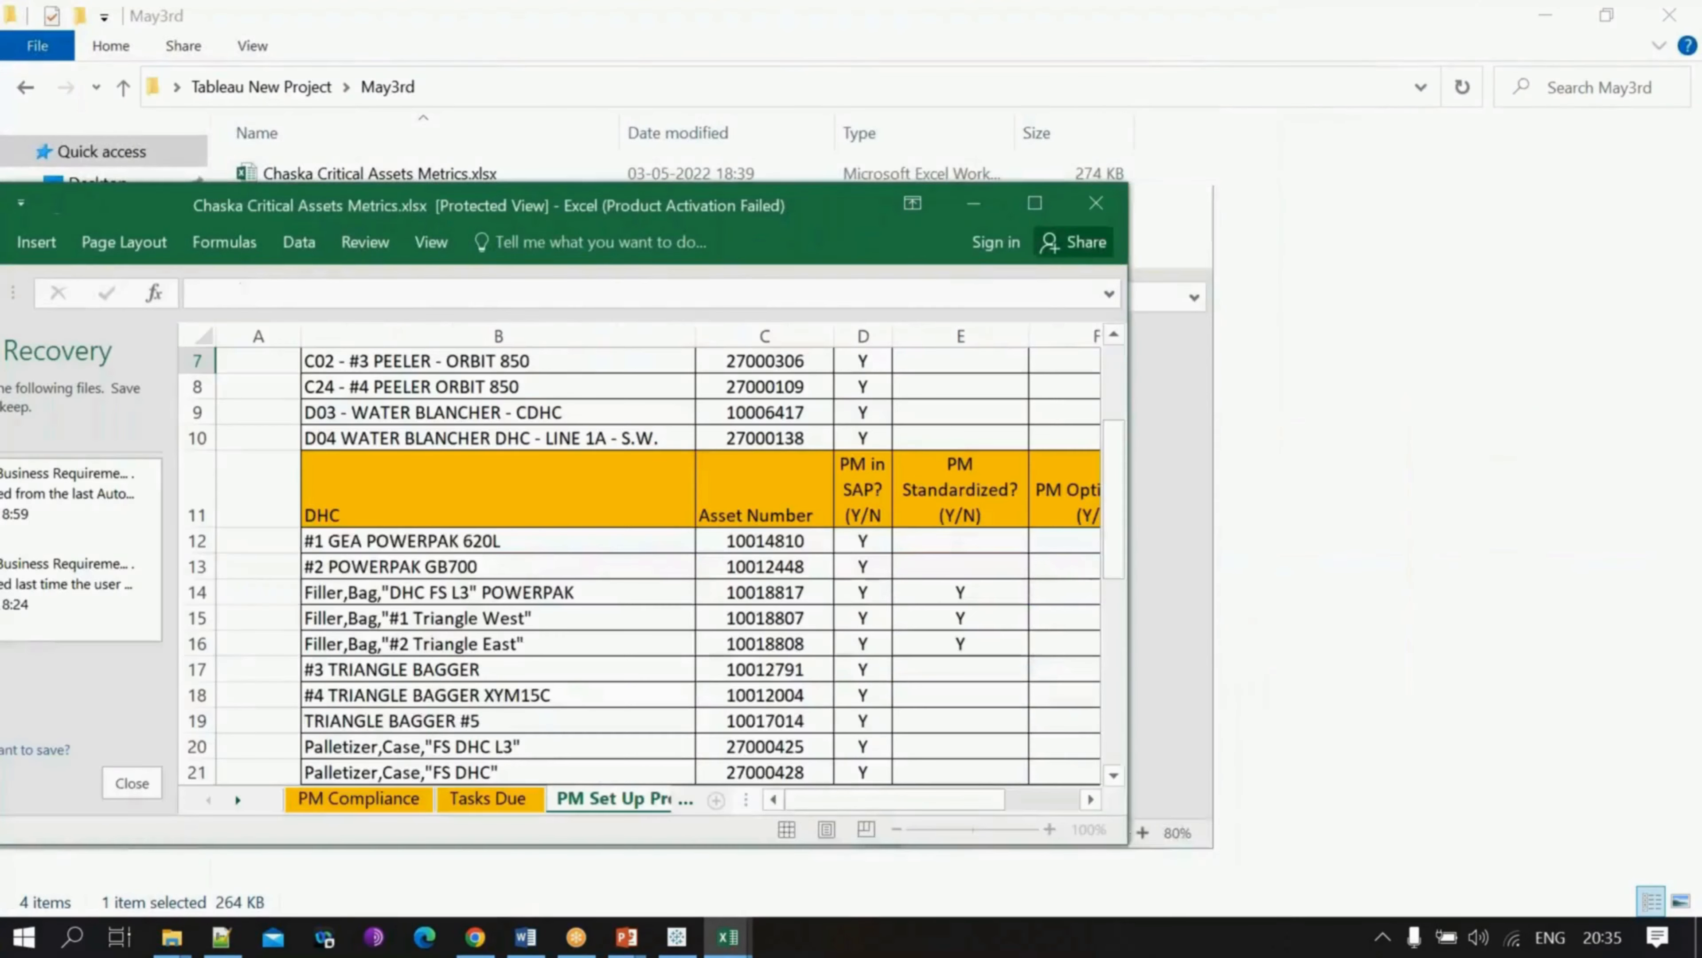
pyautogui.click(1097, 204)
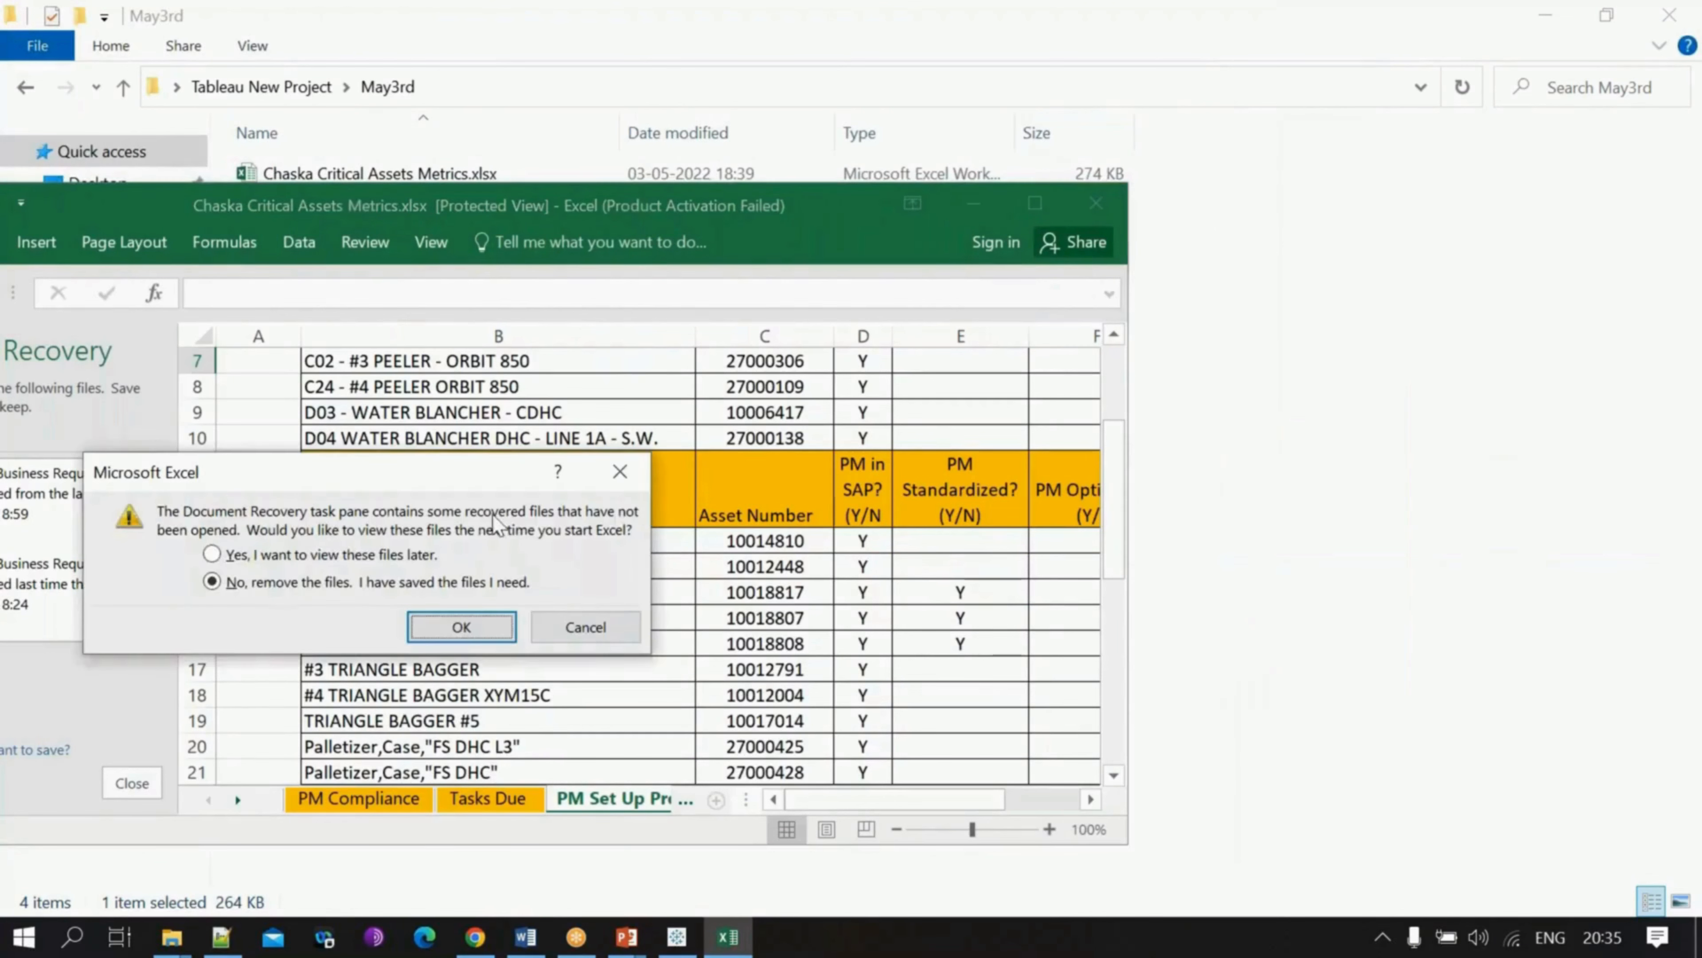
pyautogui.click(331, 556)
pyautogui.click(462, 627)
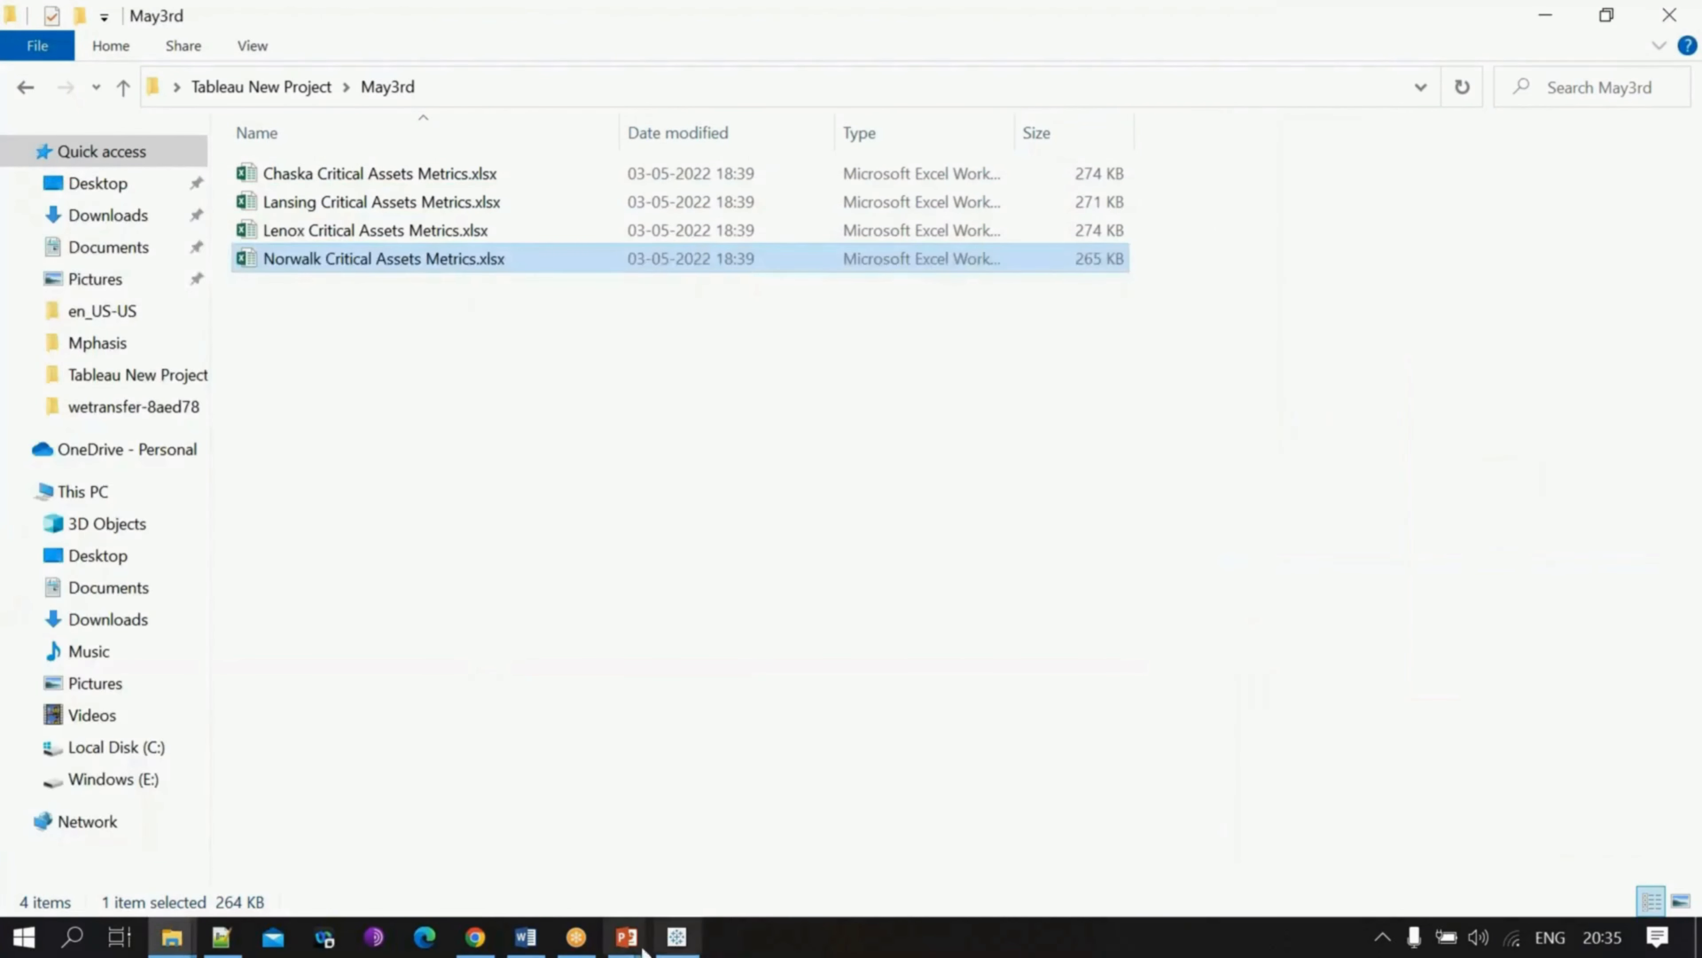
# Step: Bring up Tableau Presentation 2022.pptx briefly, and switch to Tableau to show the charts and customer table on Dashboard 1
pyautogui.moveTo(628, 948)
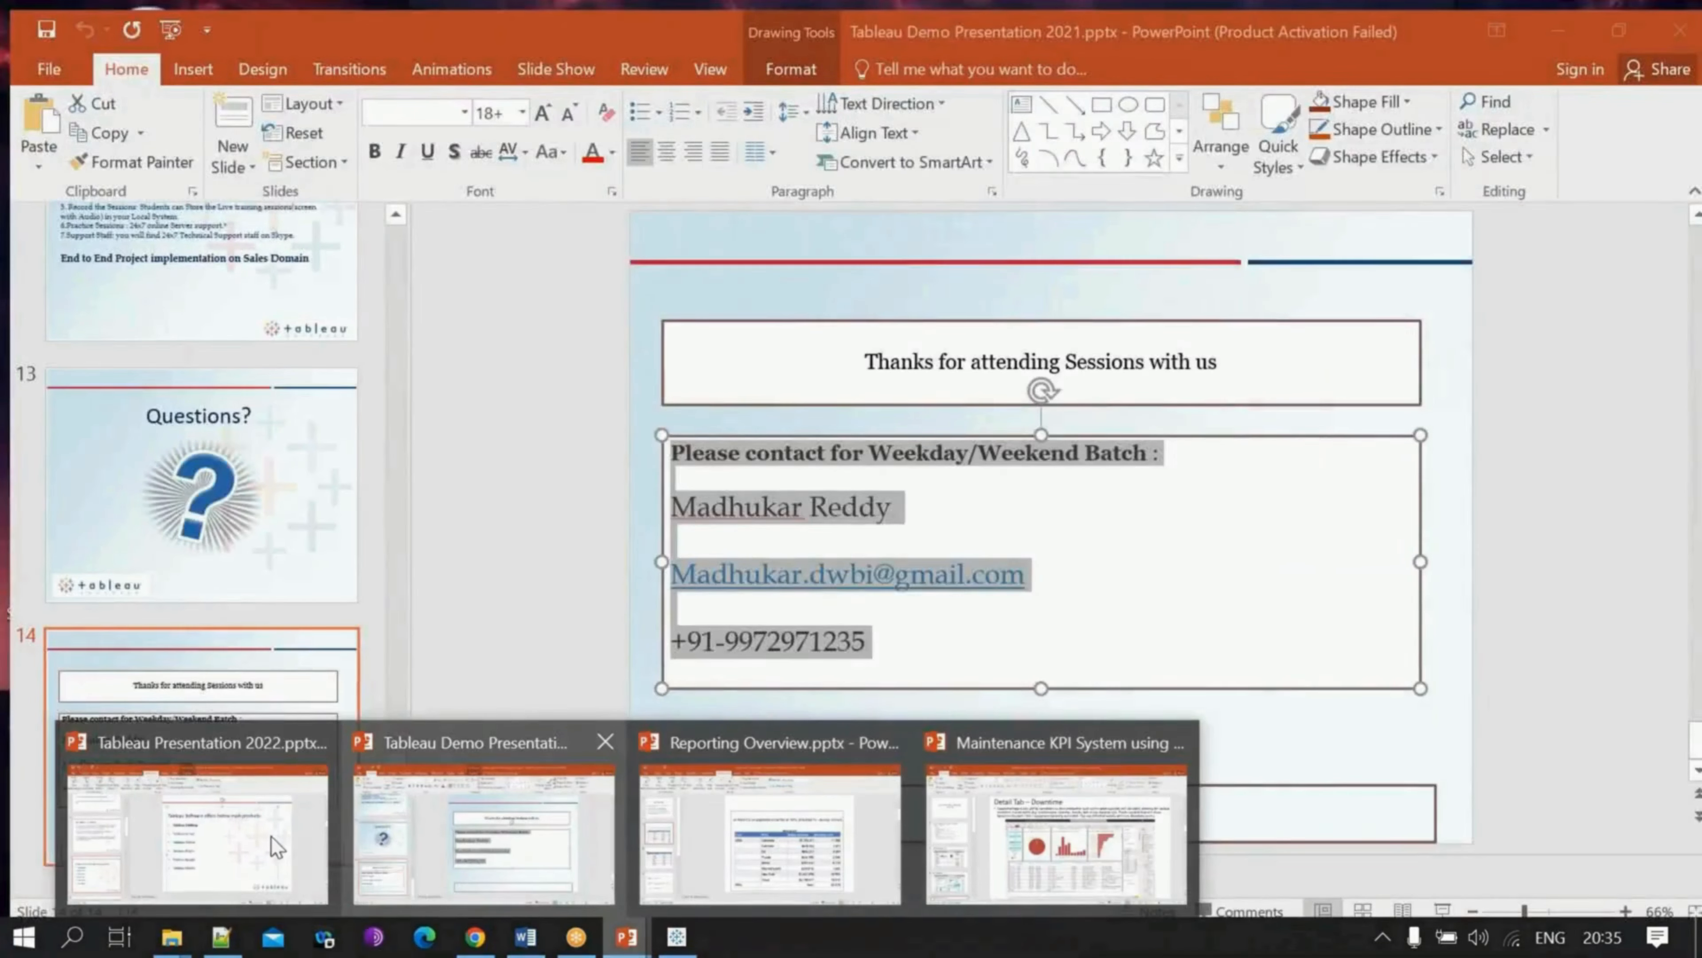
pyautogui.click(271, 835)
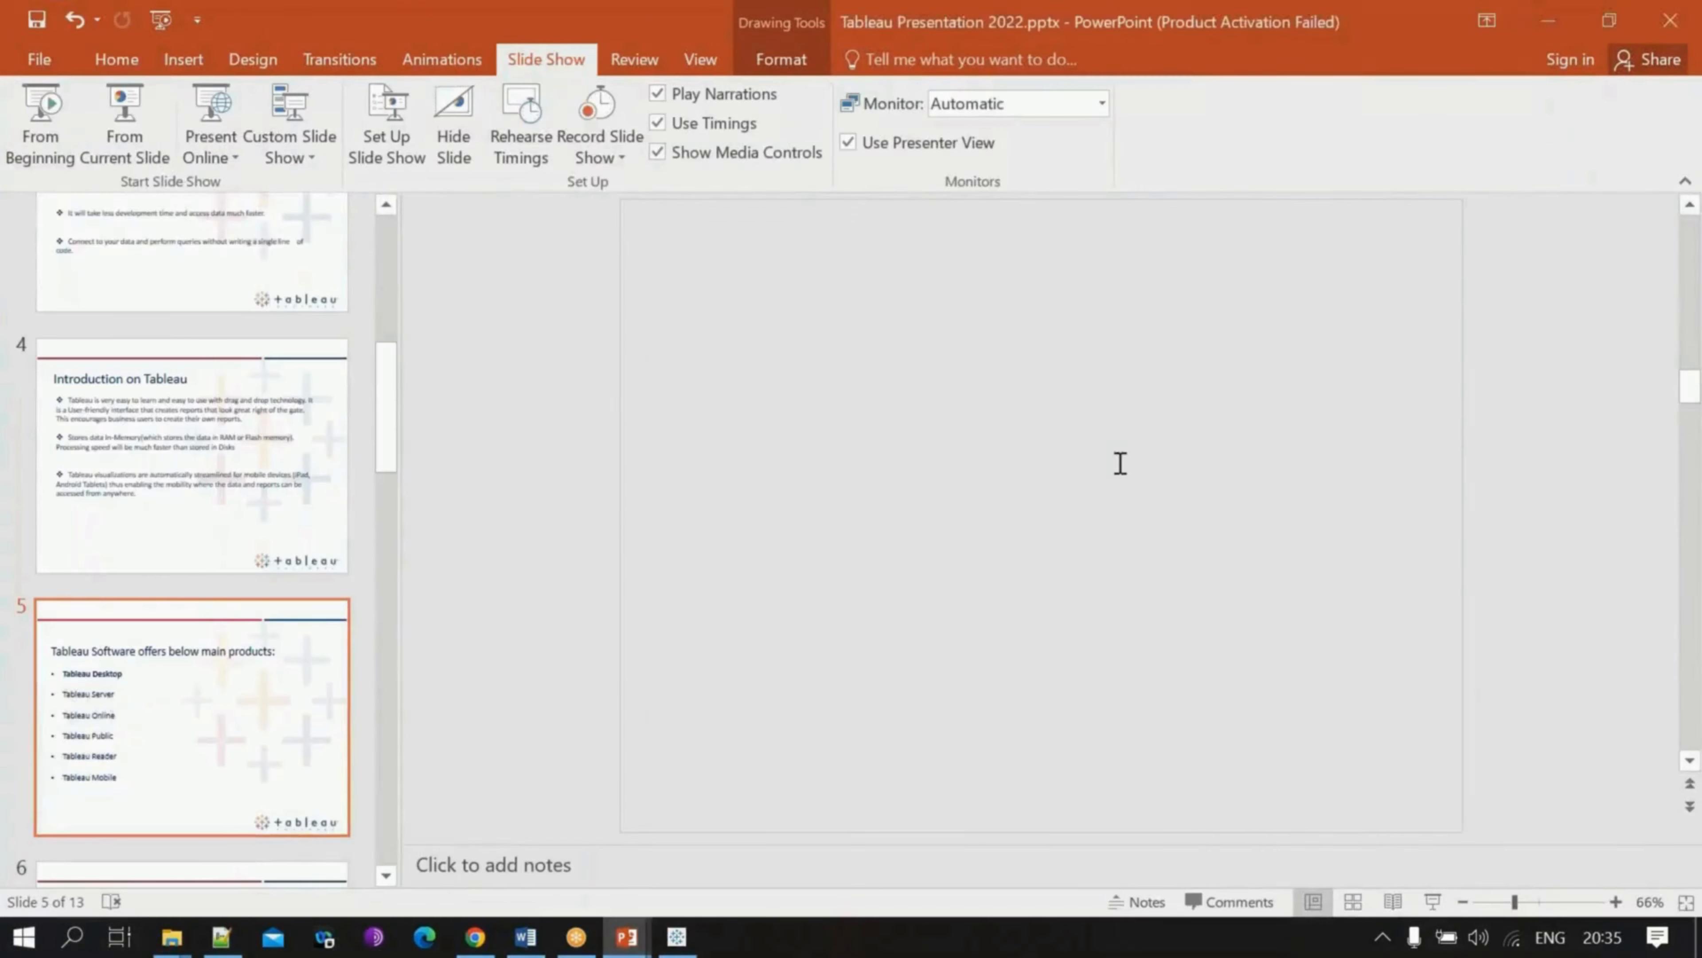
pyautogui.click(677, 942)
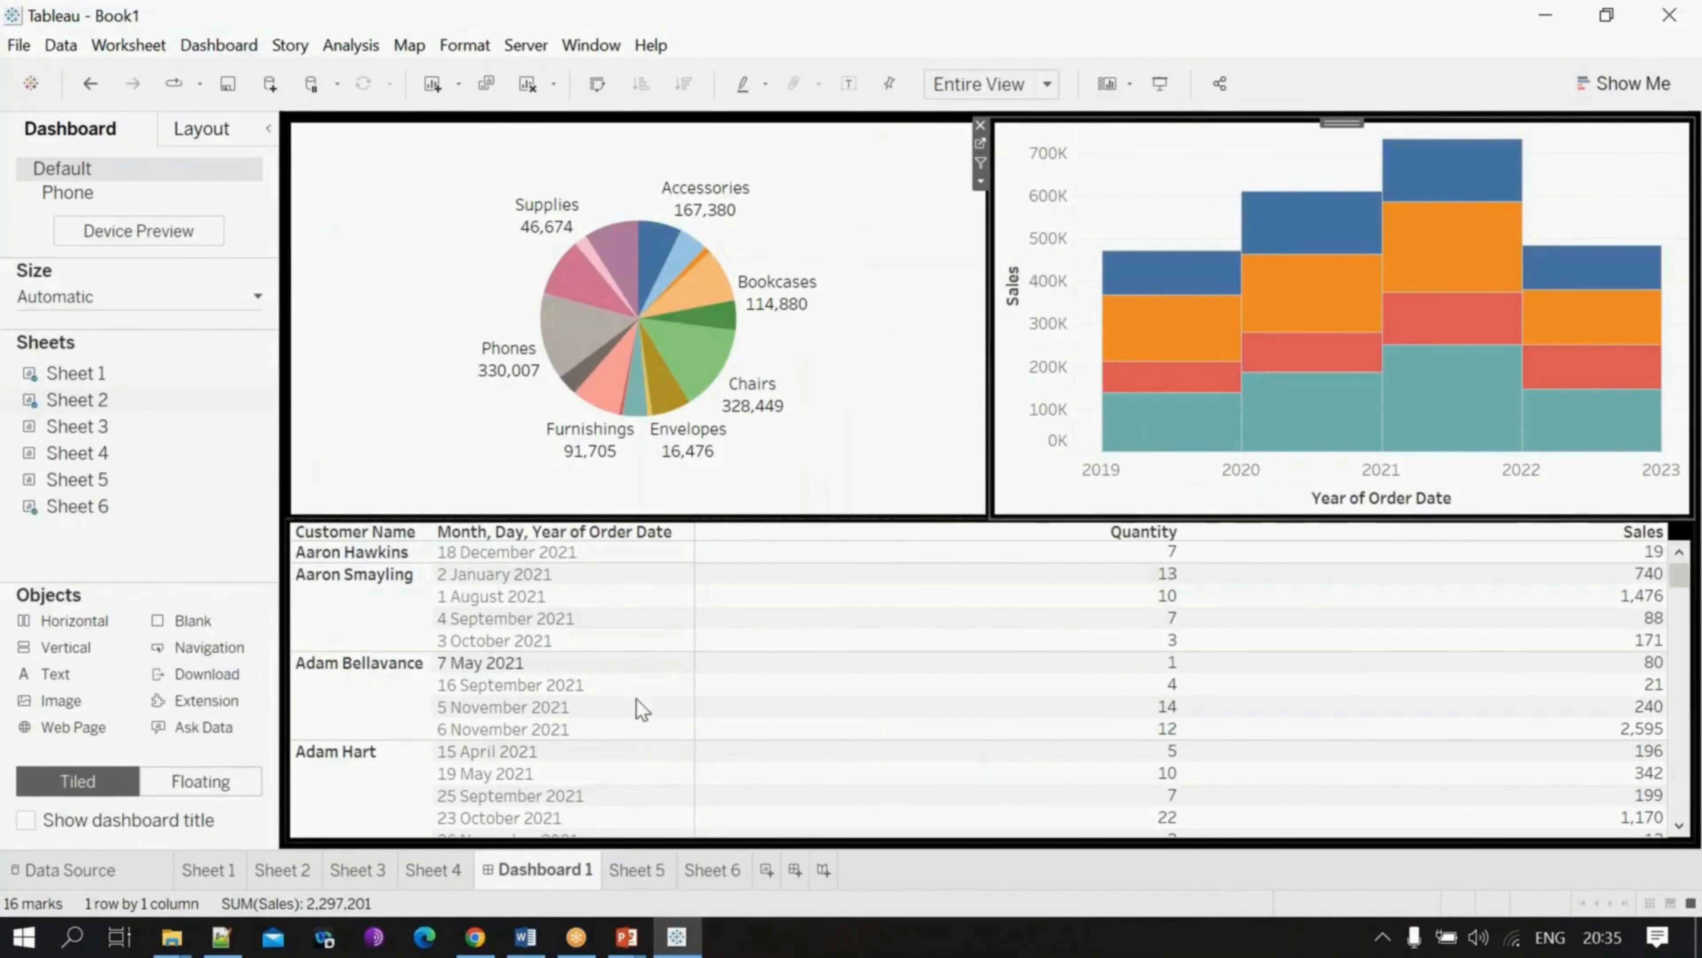
pyautogui.moveTo(699, 889)
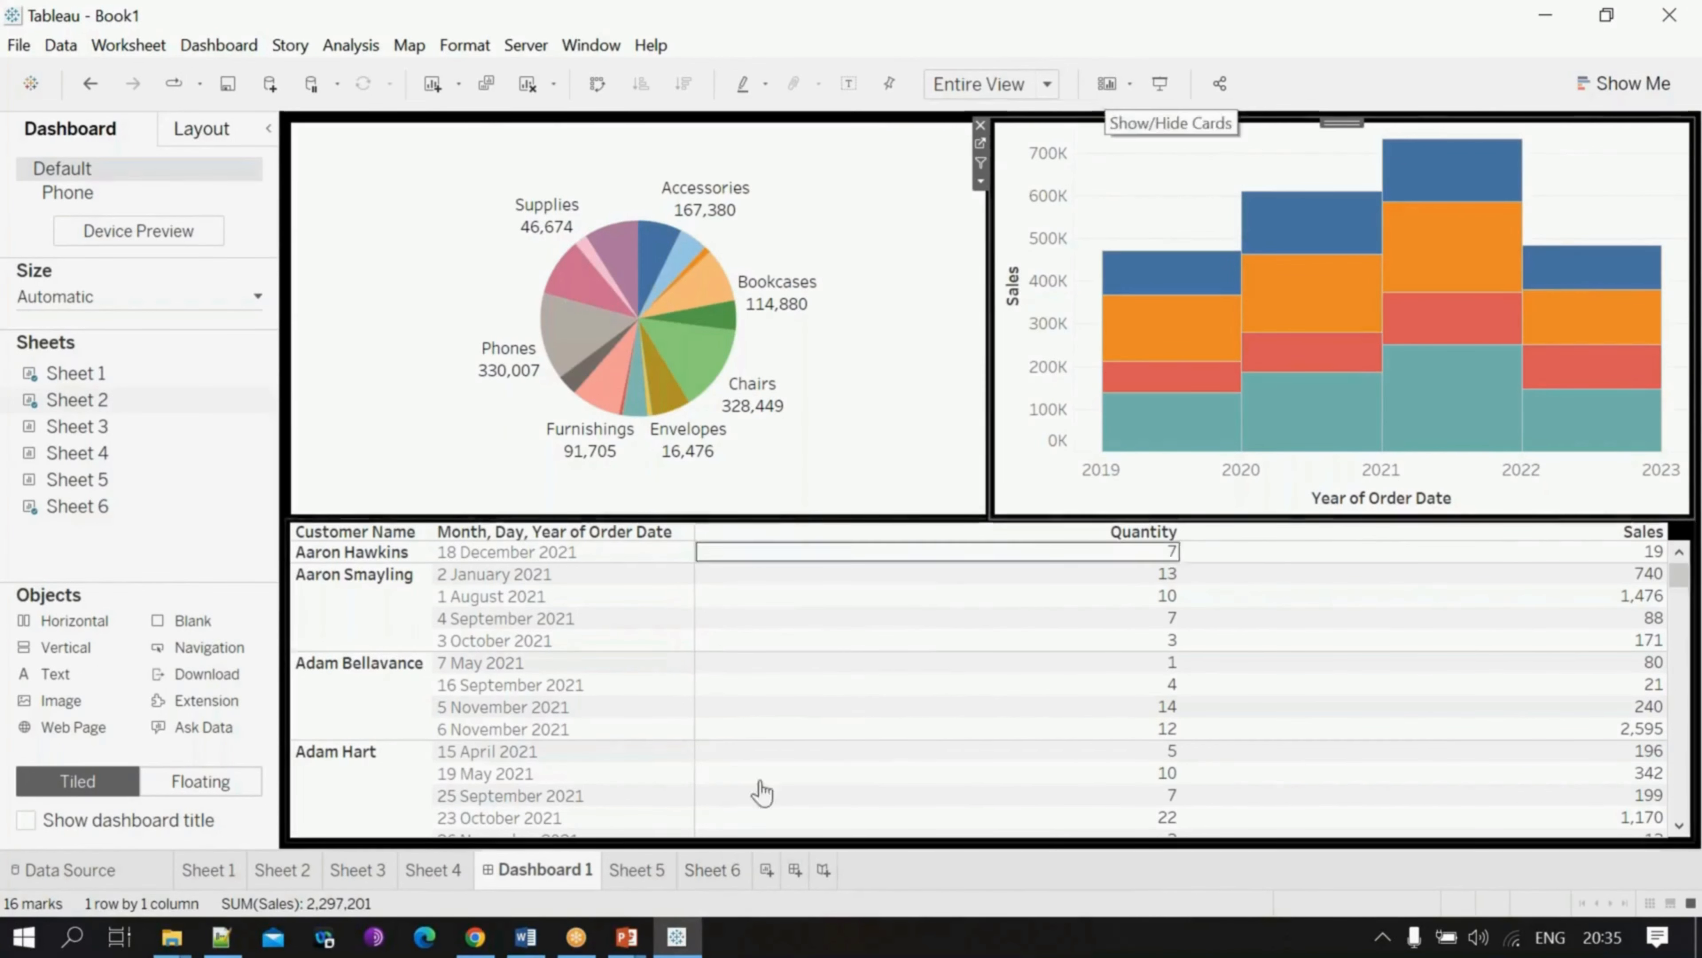
# Step: Switch back to Tableau Presentation 2022.pptx in PowerPoint and go through the product list on slide 5
pyautogui.click(625, 939)
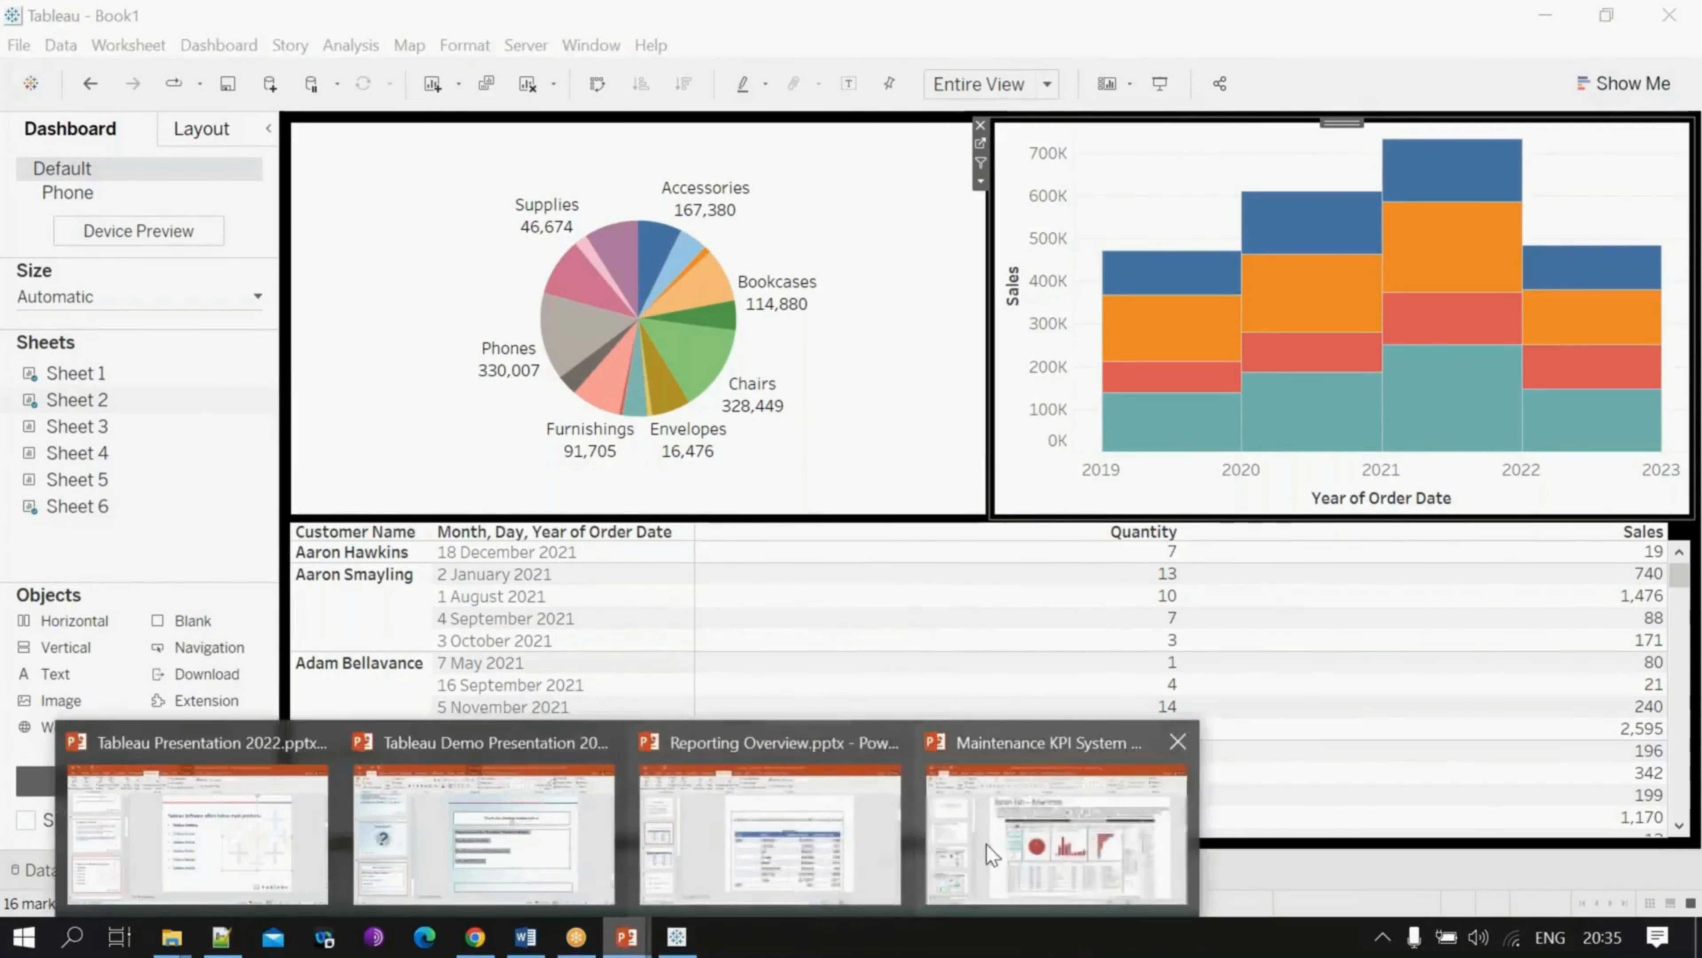
pyautogui.click(253, 884)
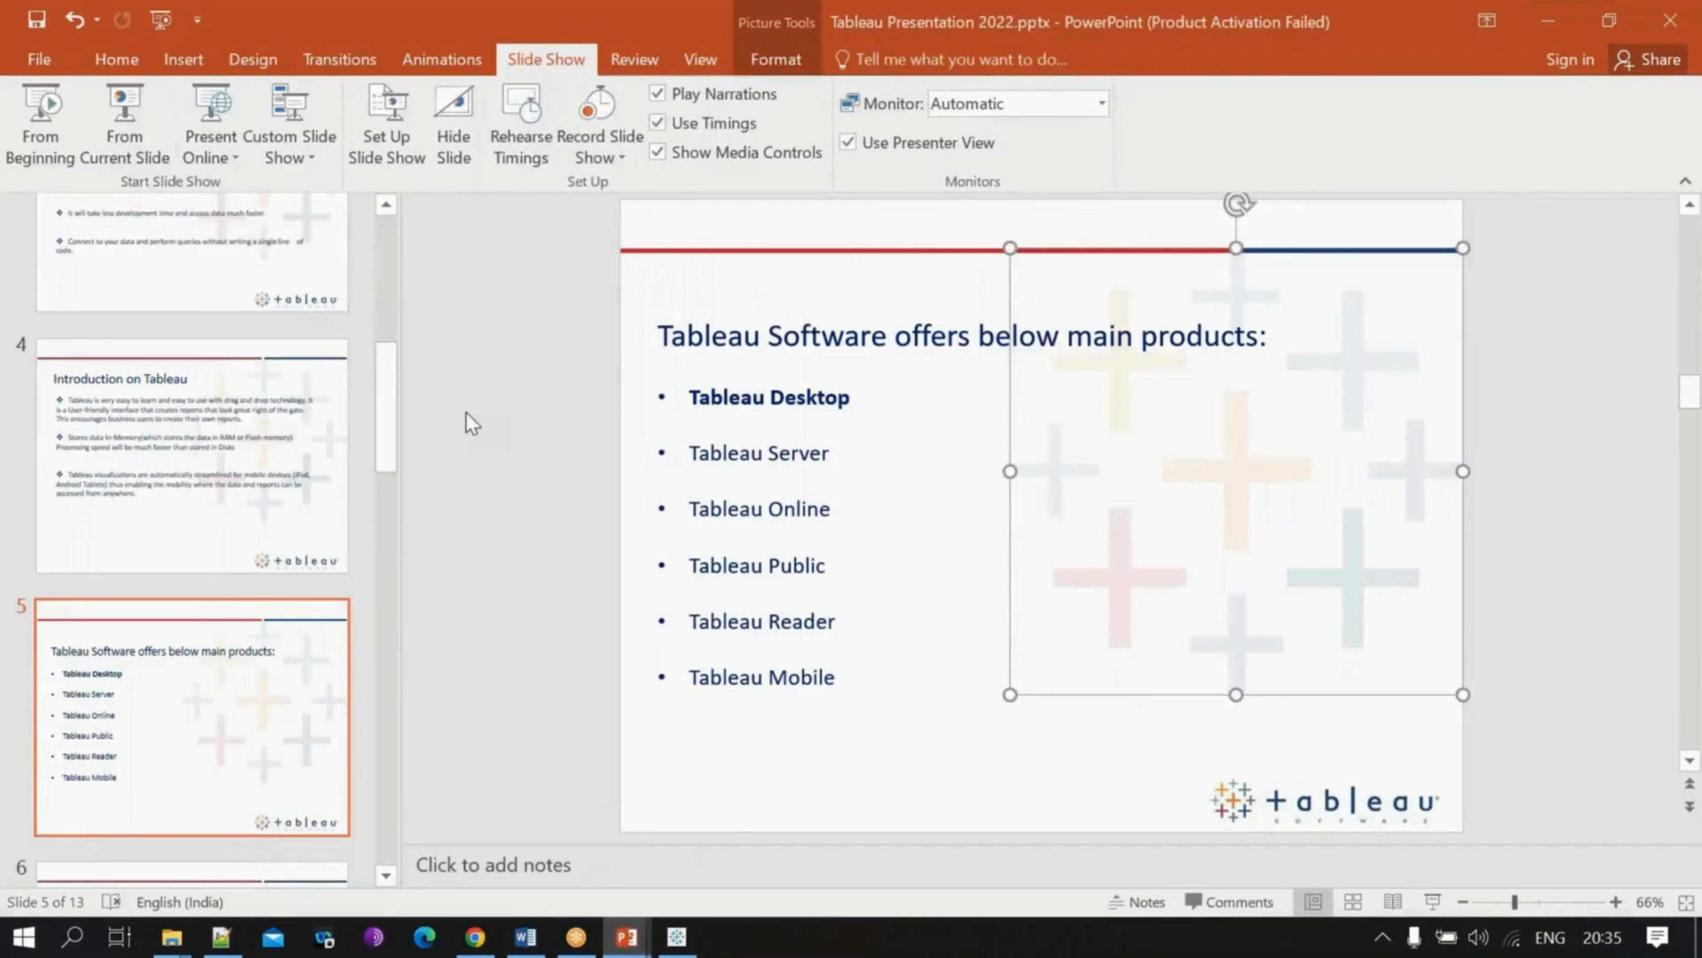
pyautogui.click(874, 738)
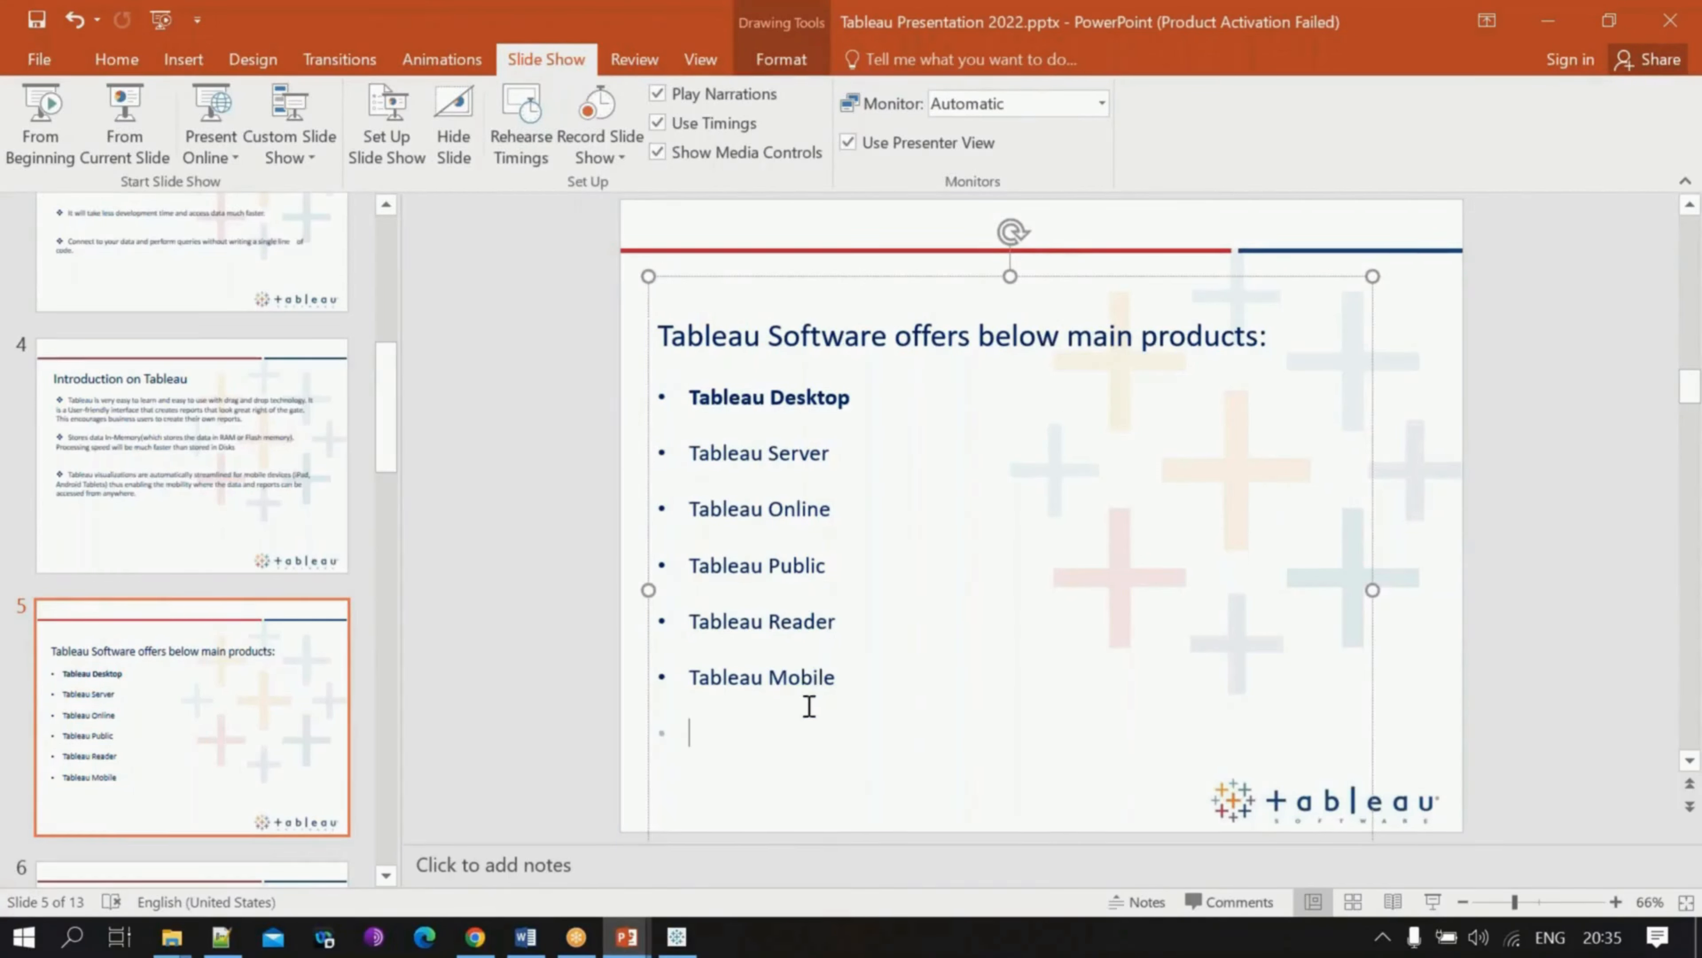
pyautogui.click(877, 251)
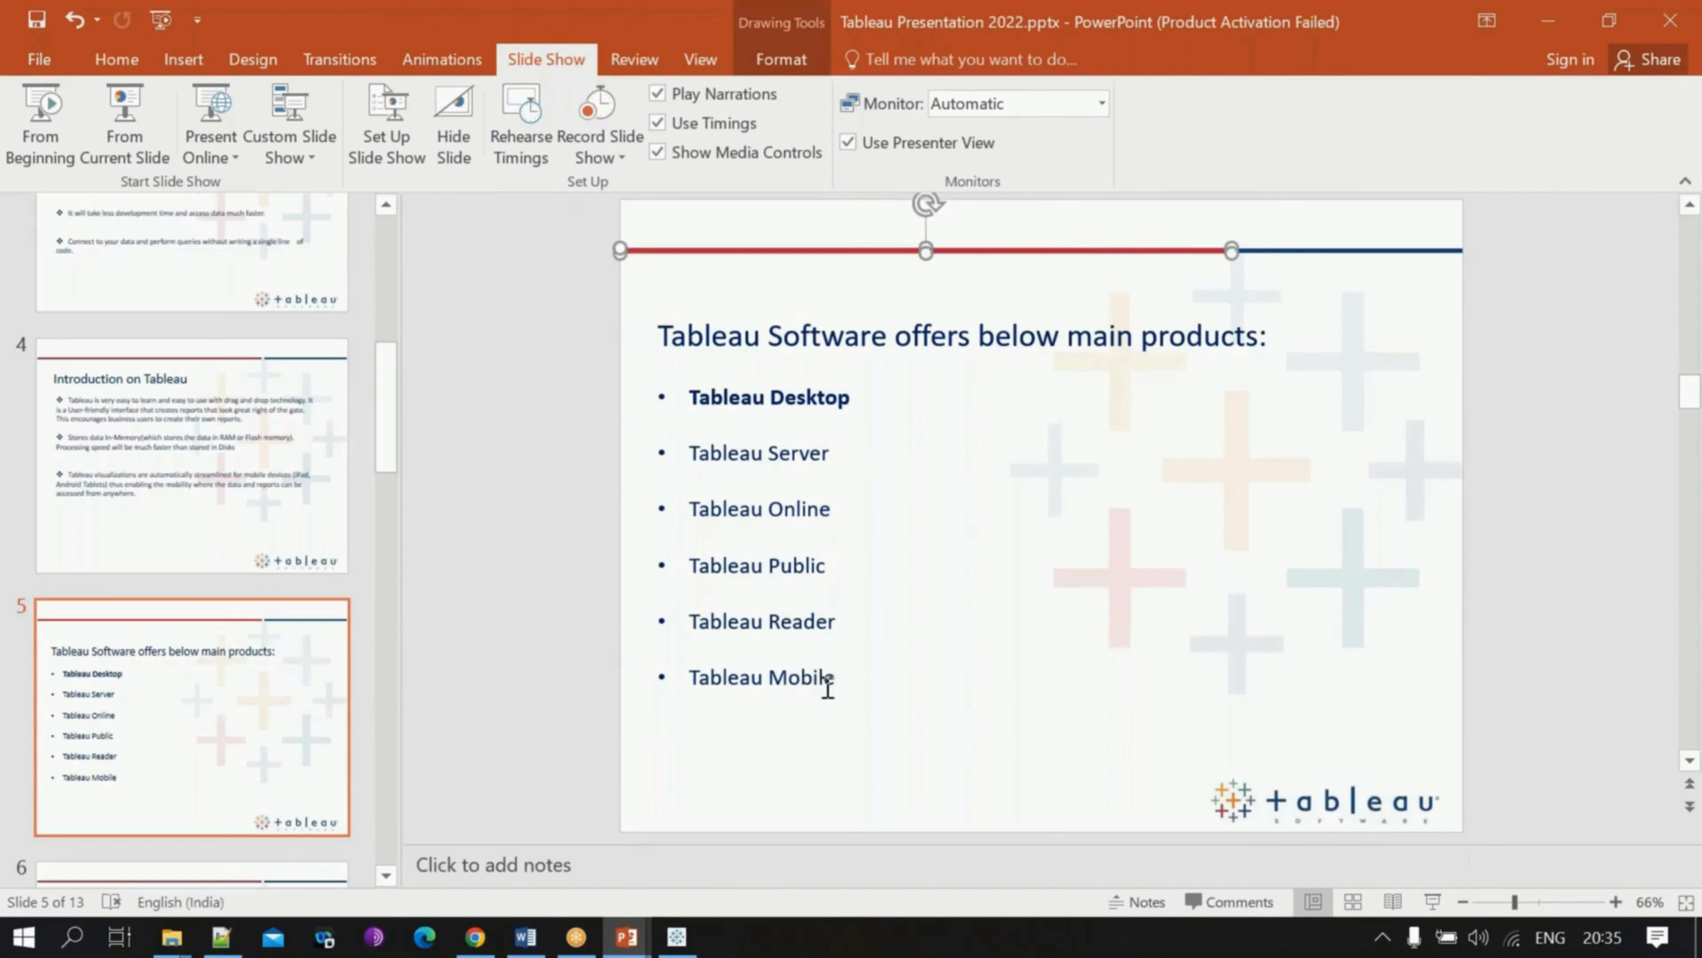
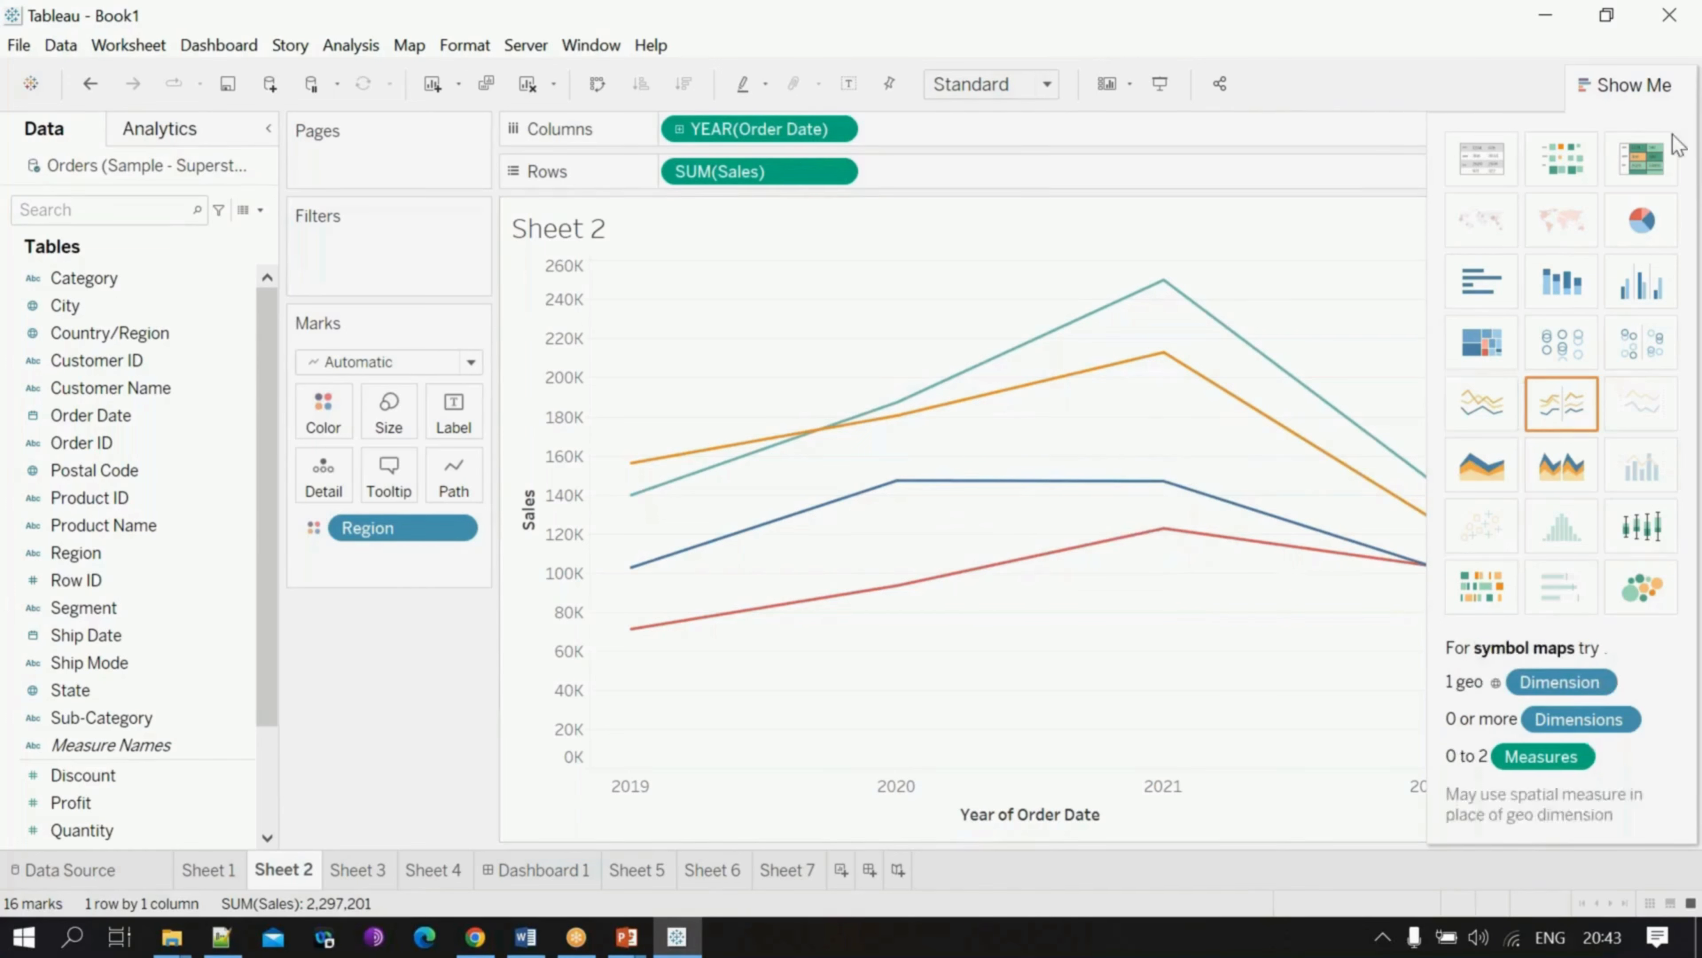
# Step: Point out the Category, City and State fields of the Superstore data on Sheet 2, and display the Show Me chart types again
pyautogui.click(1629, 84)
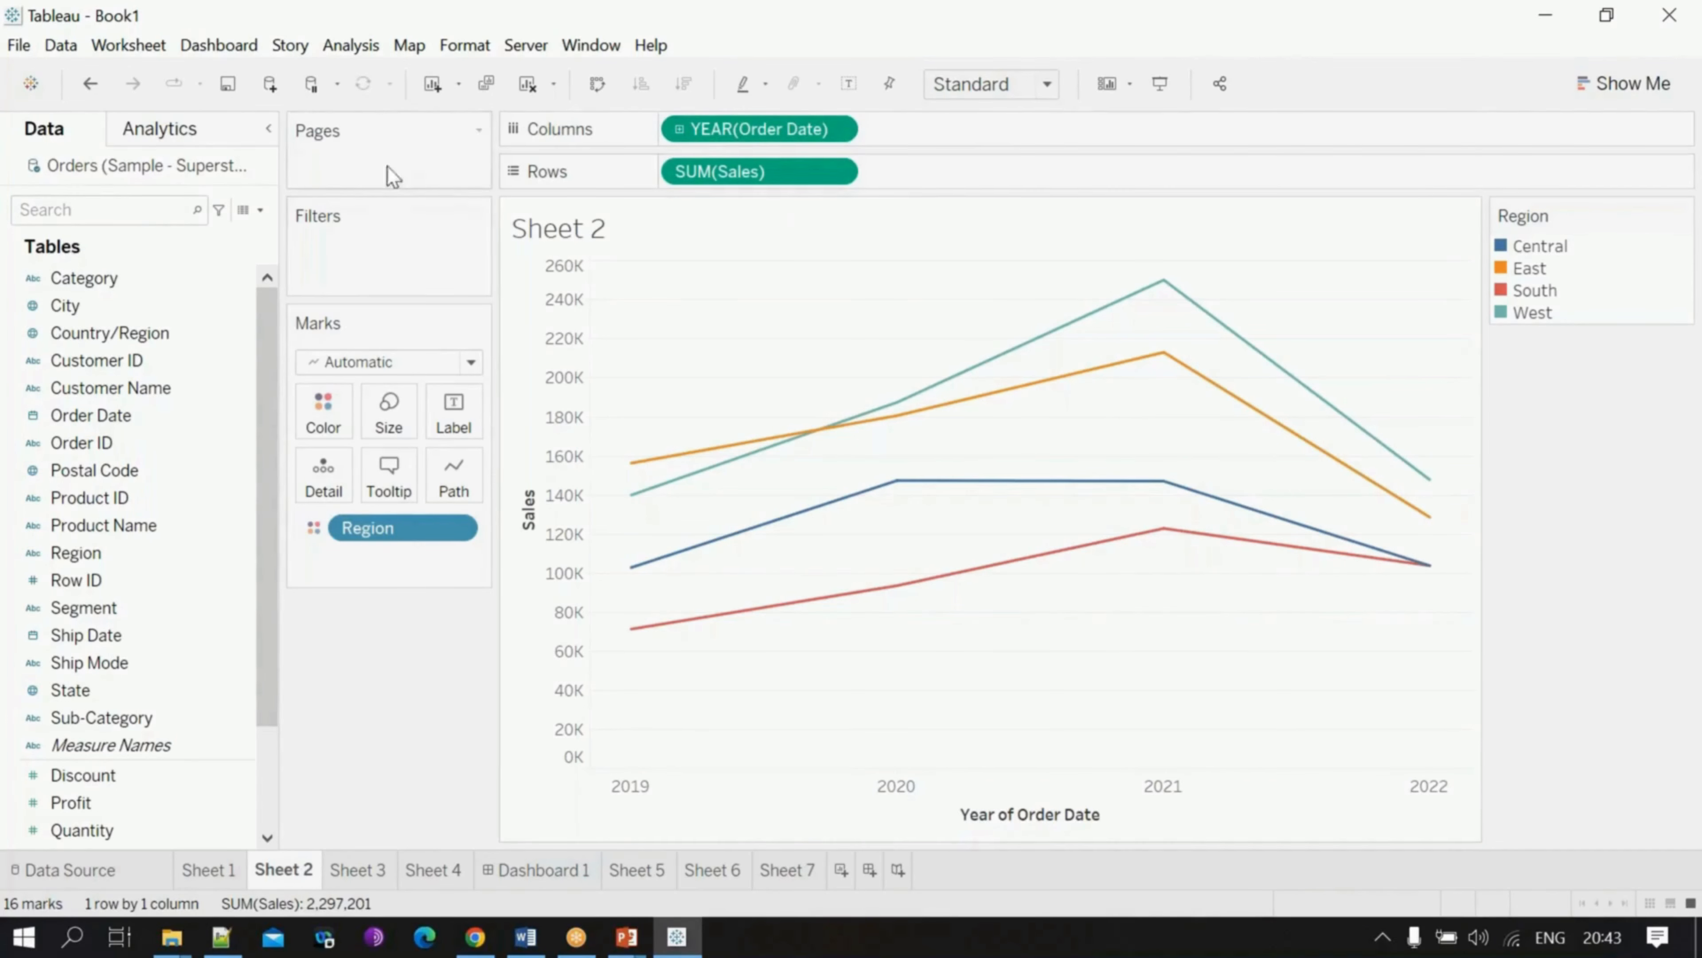
pyautogui.click(87, 308)
pyautogui.click(90, 285)
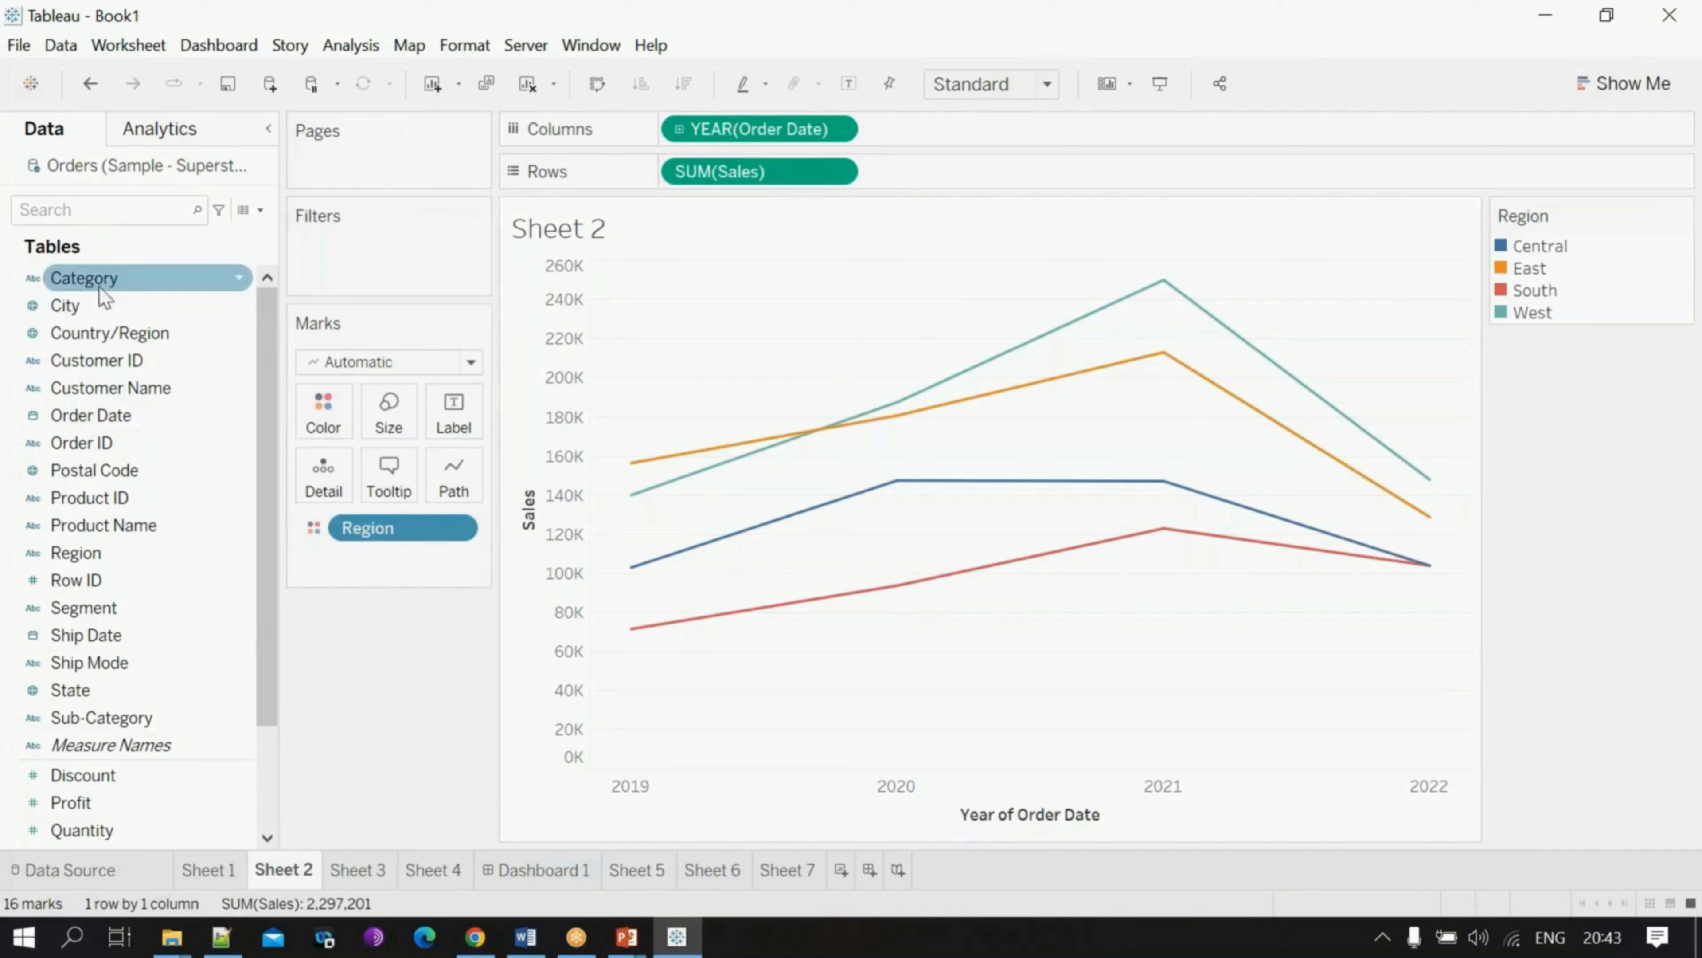
pyautogui.click(74, 307)
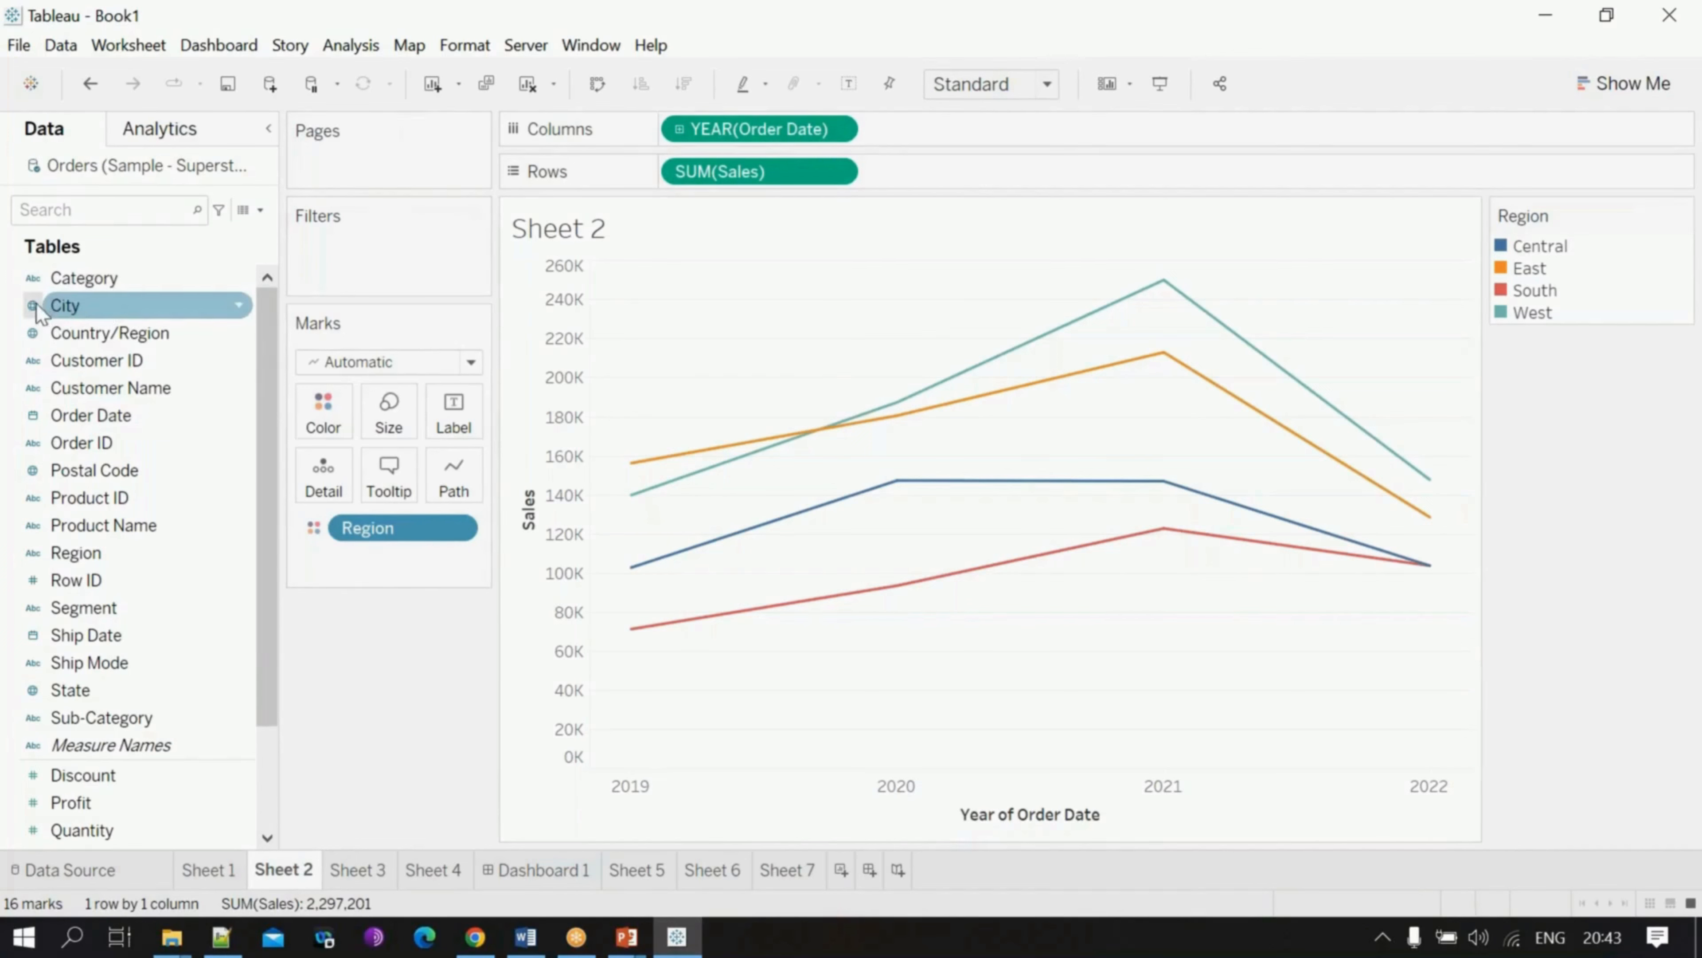
pyautogui.click(44, 690)
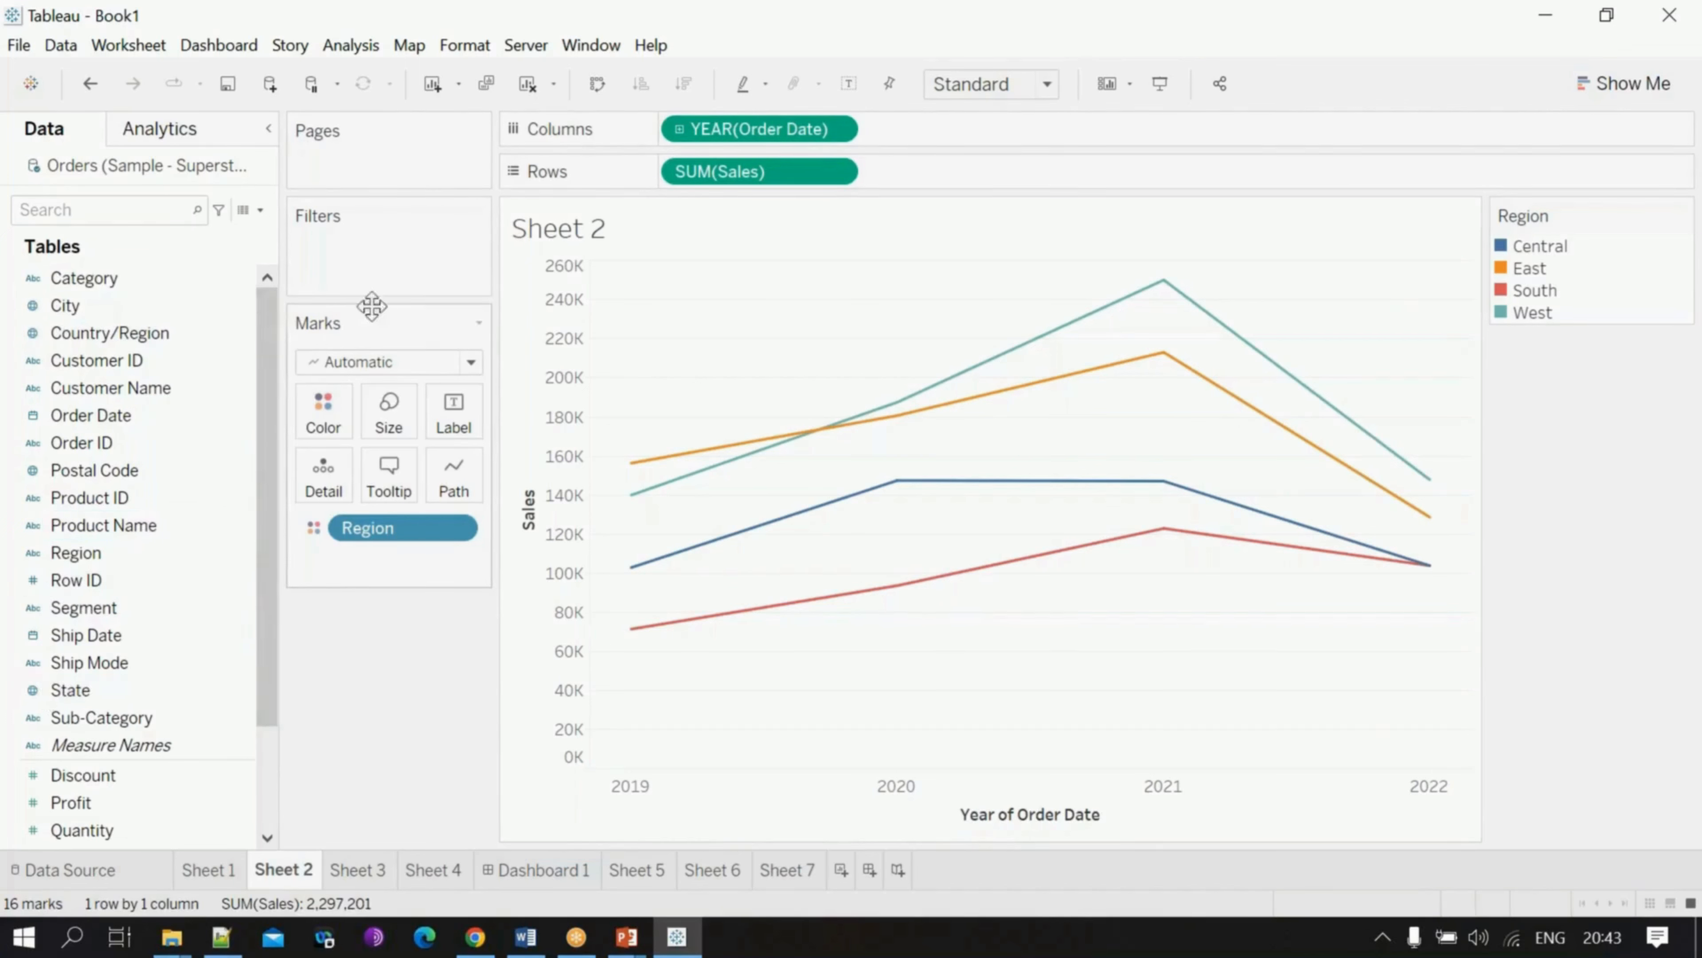
pyautogui.click(1625, 84)
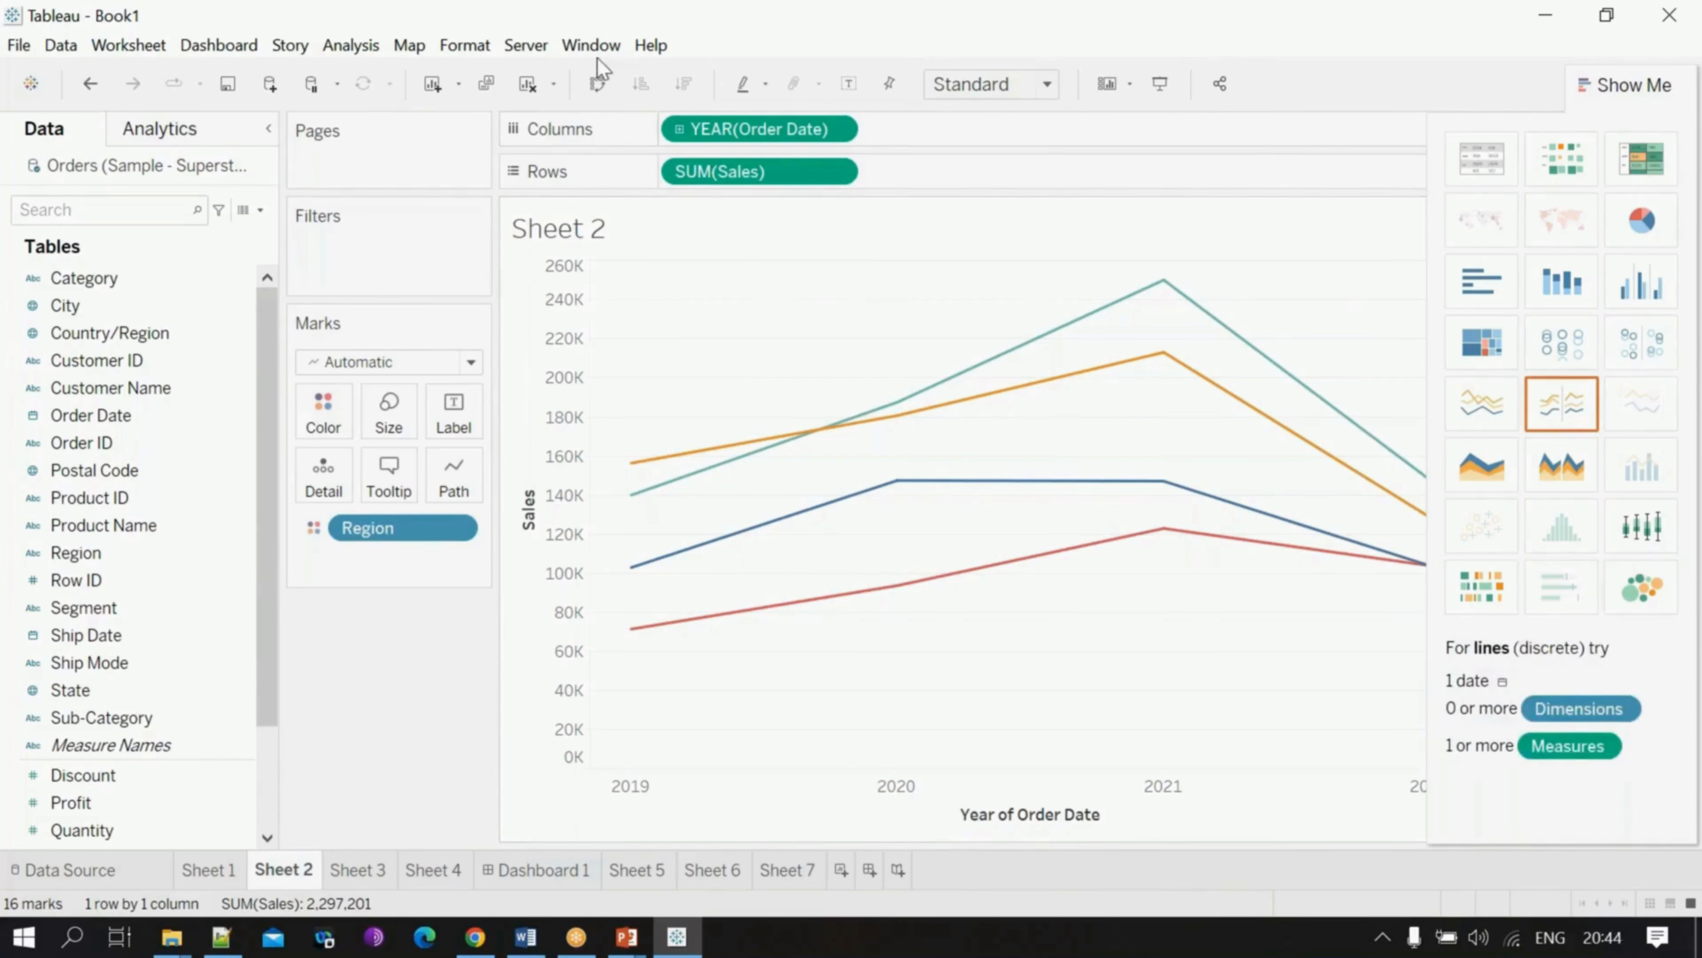
# Step: Look through the Server commands for publishing workbooks, publishing data sources and creating user filters
pyautogui.click(591, 45)
pyautogui.moveTo(526, 45)
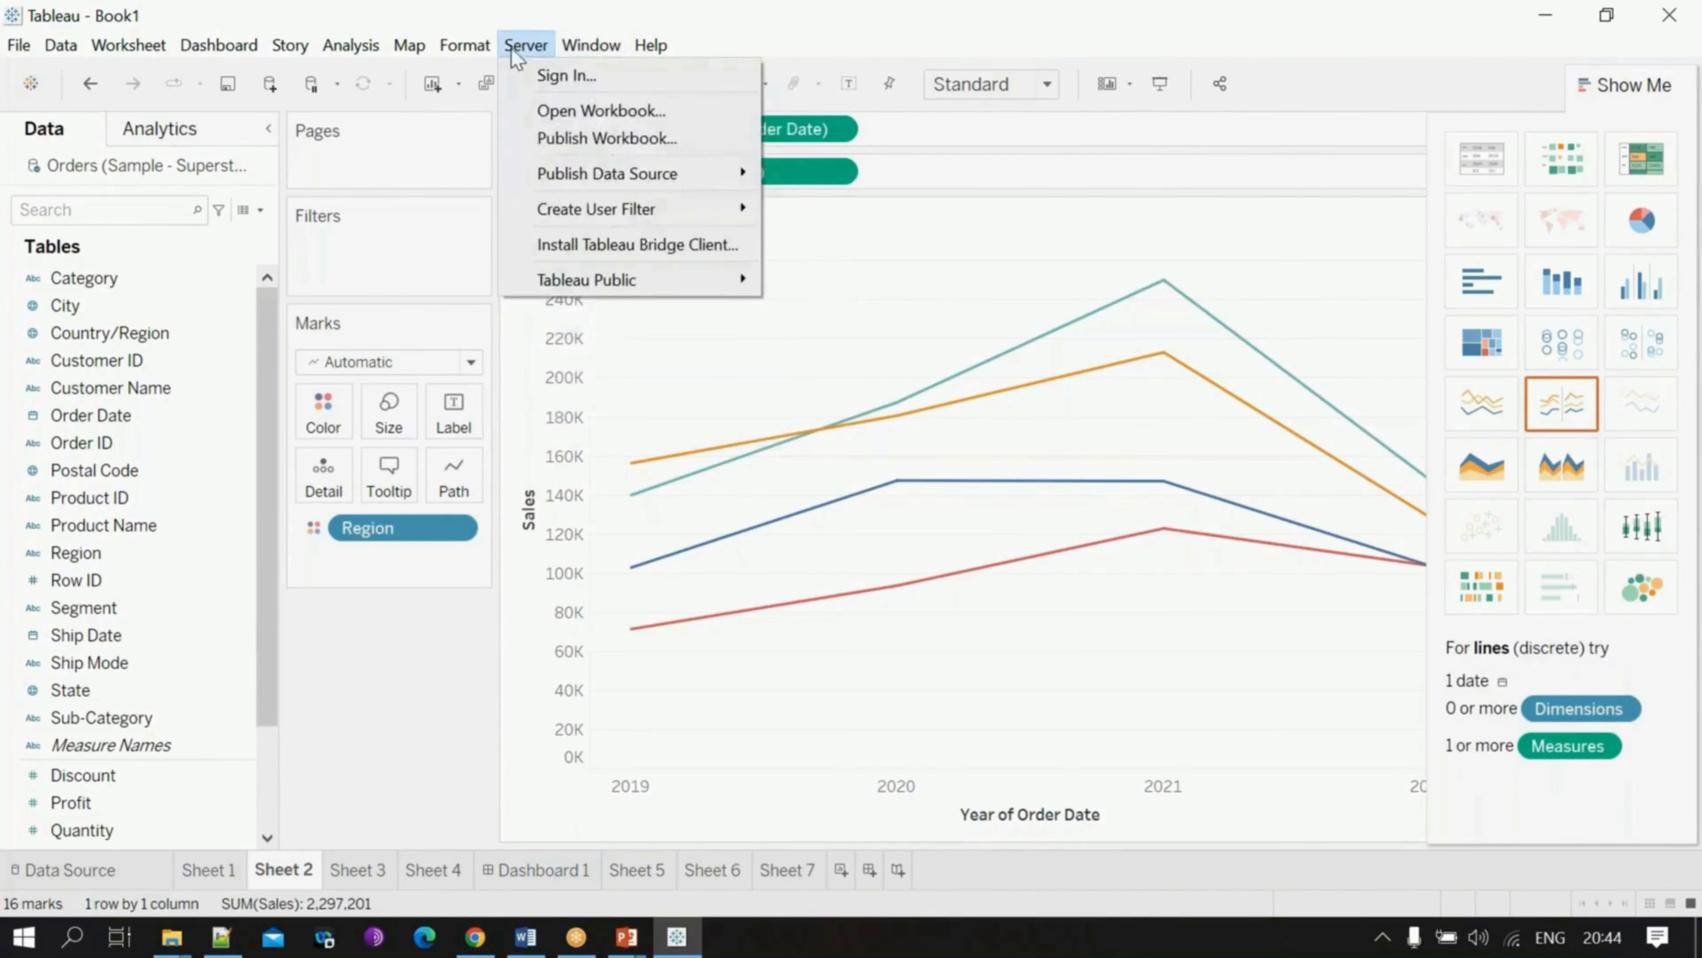
pyautogui.moveTo(711, 207)
# Step: Find Paint through the Windows search and open it with a blank canvas
pyautogui.moveTo(222, 936)
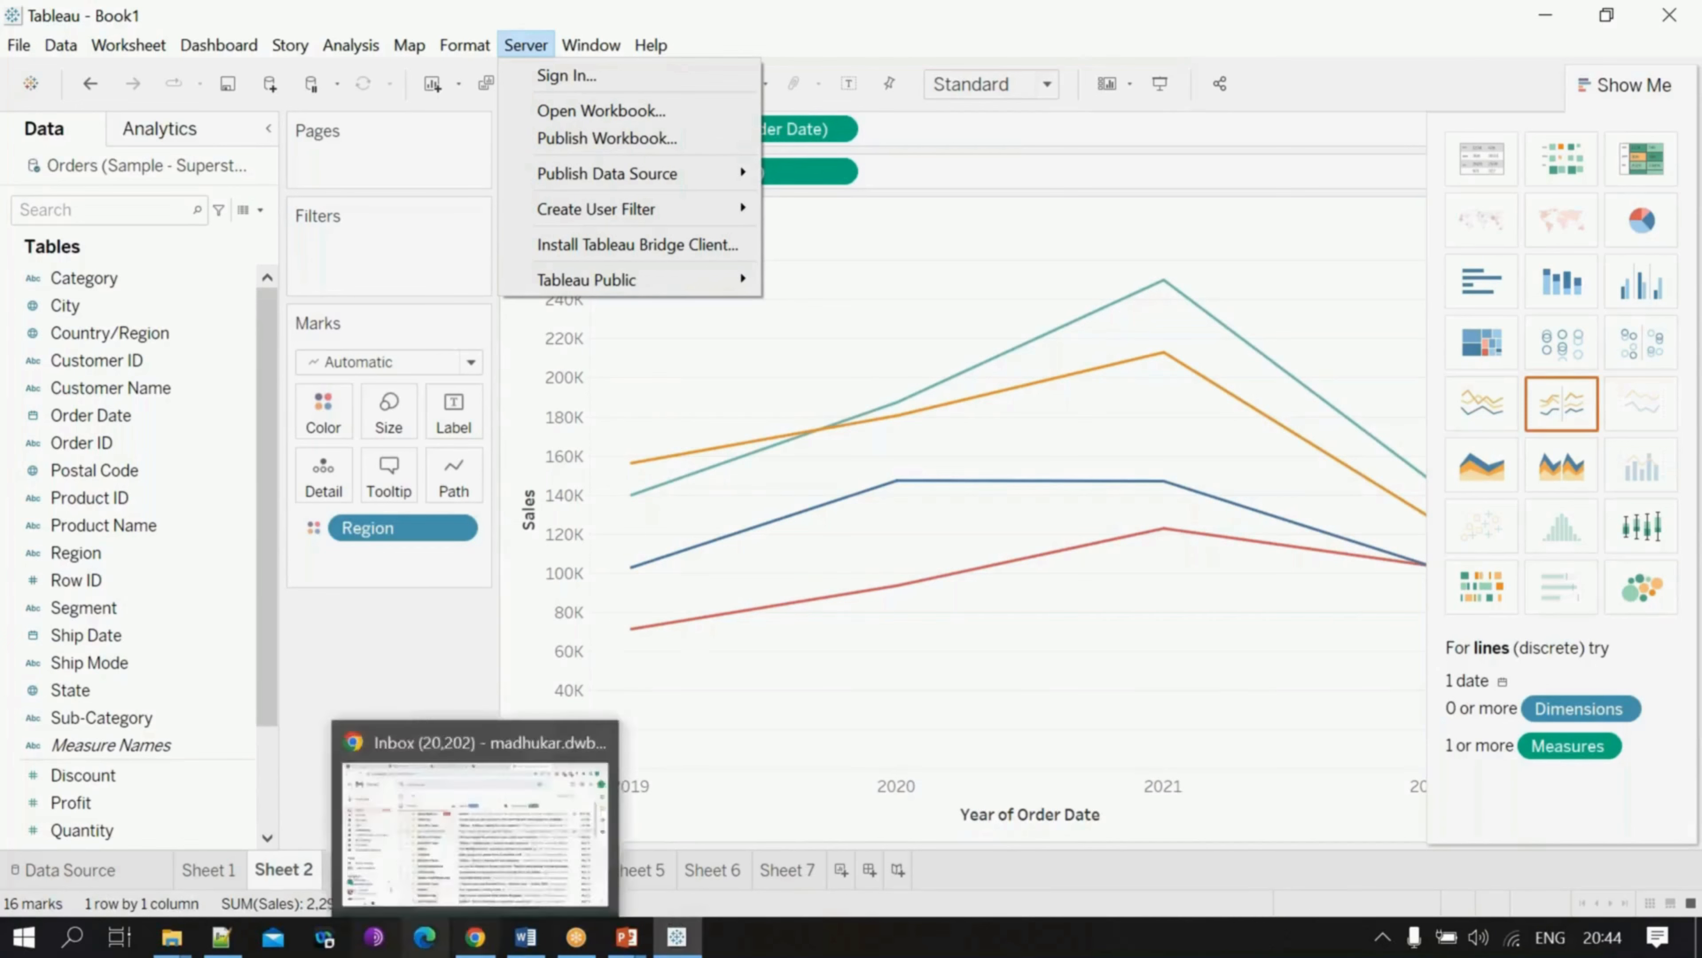
pyautogui.click(70, 943)
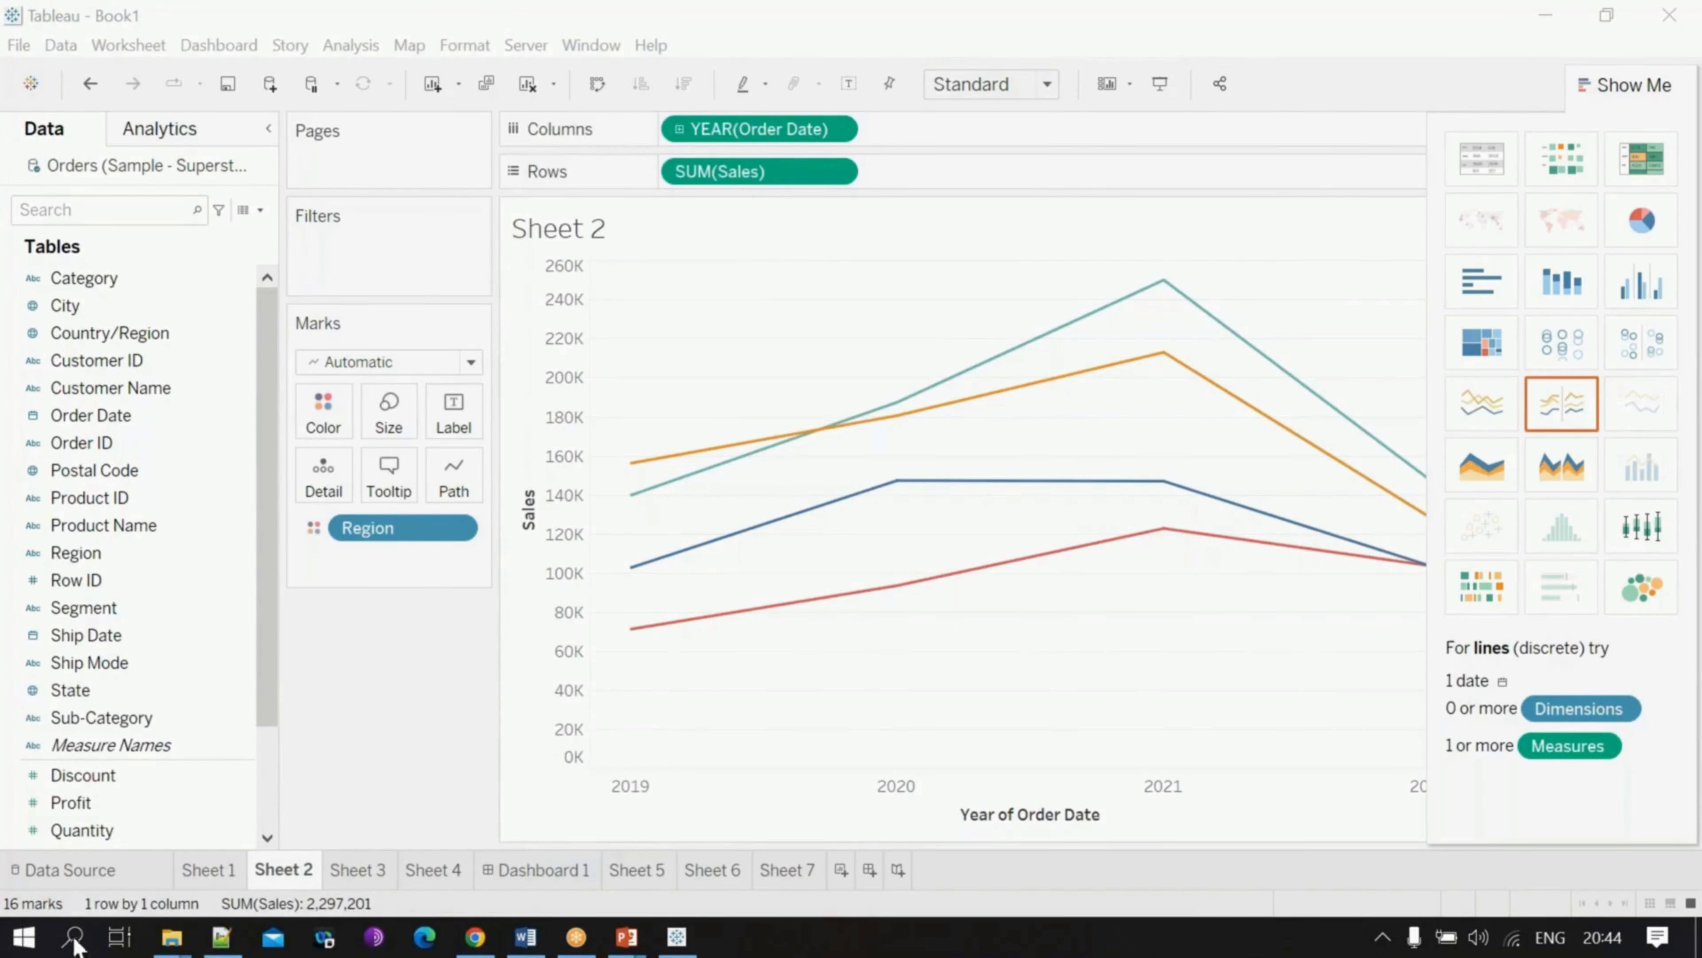
pyautogui.write('m')
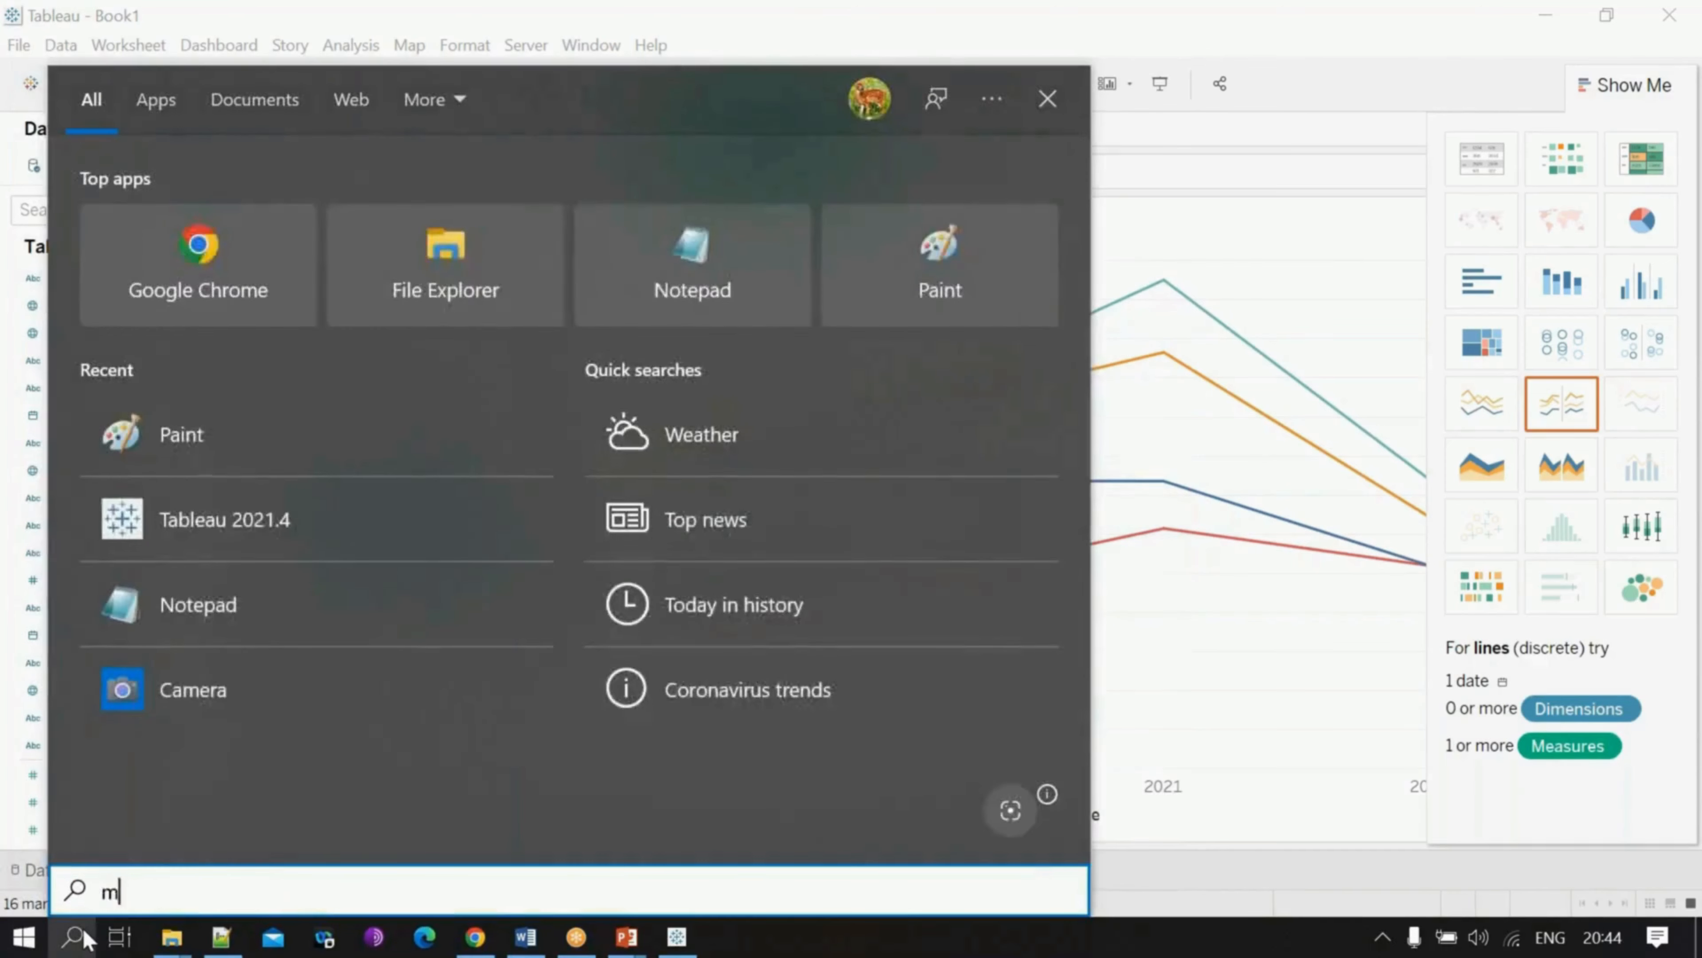
pyautogui.write('sapint')
pyautogui.press('Return')
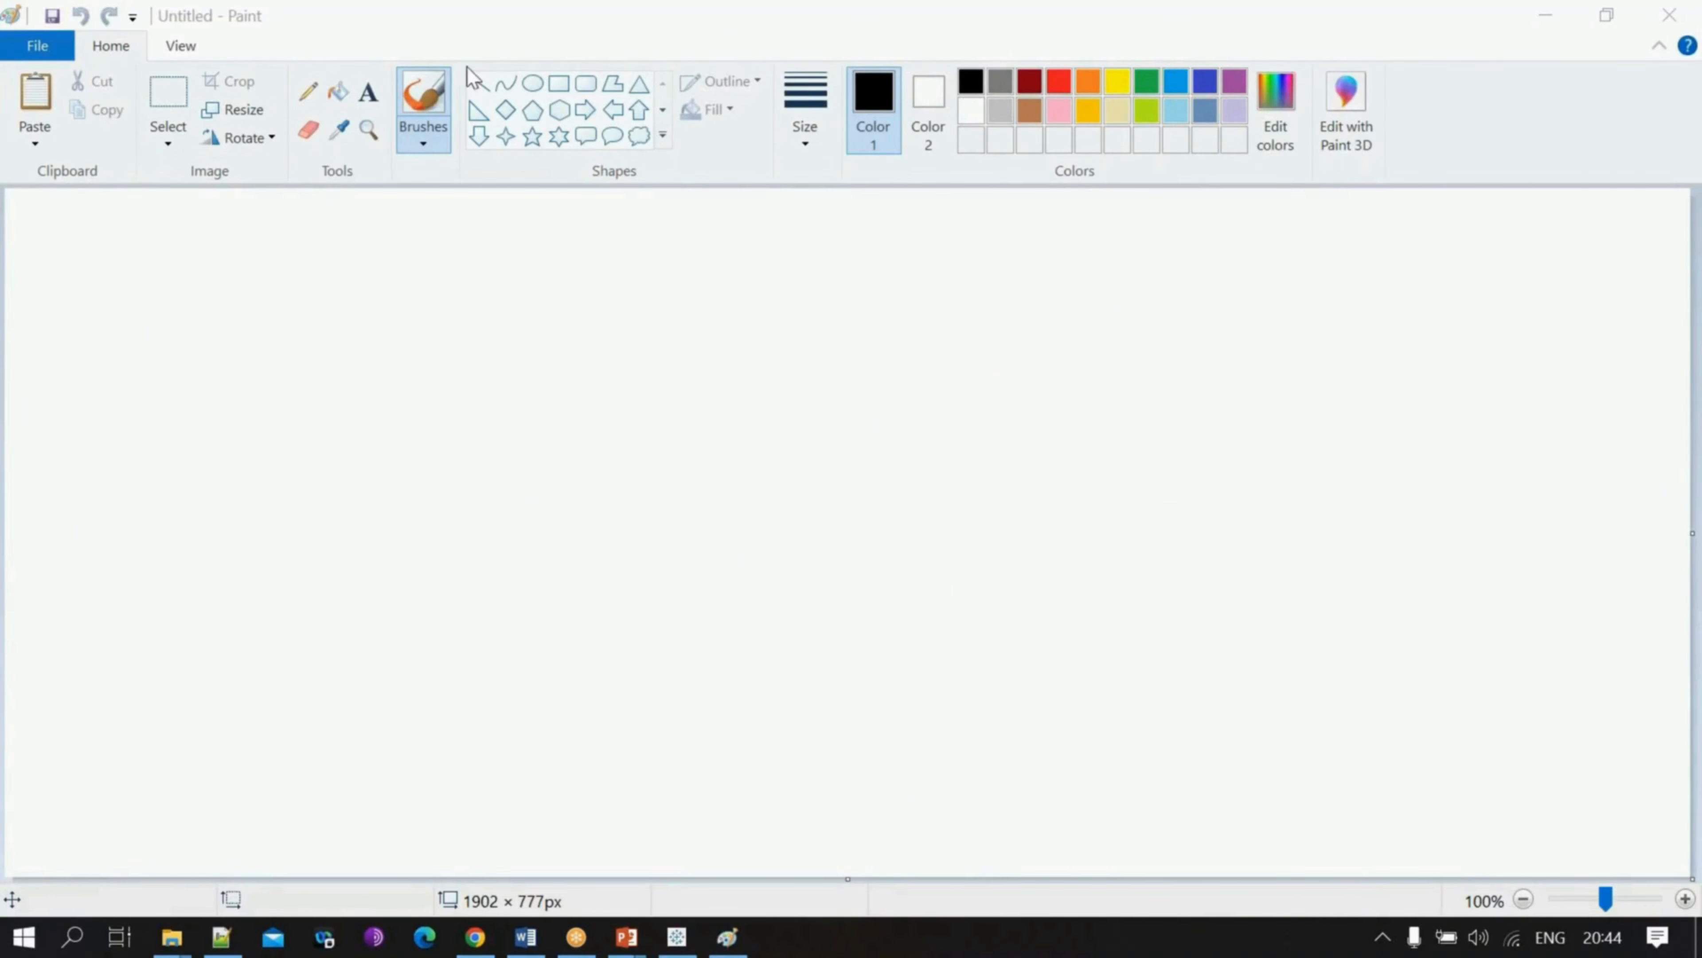
pyautogui.click(467, 34)
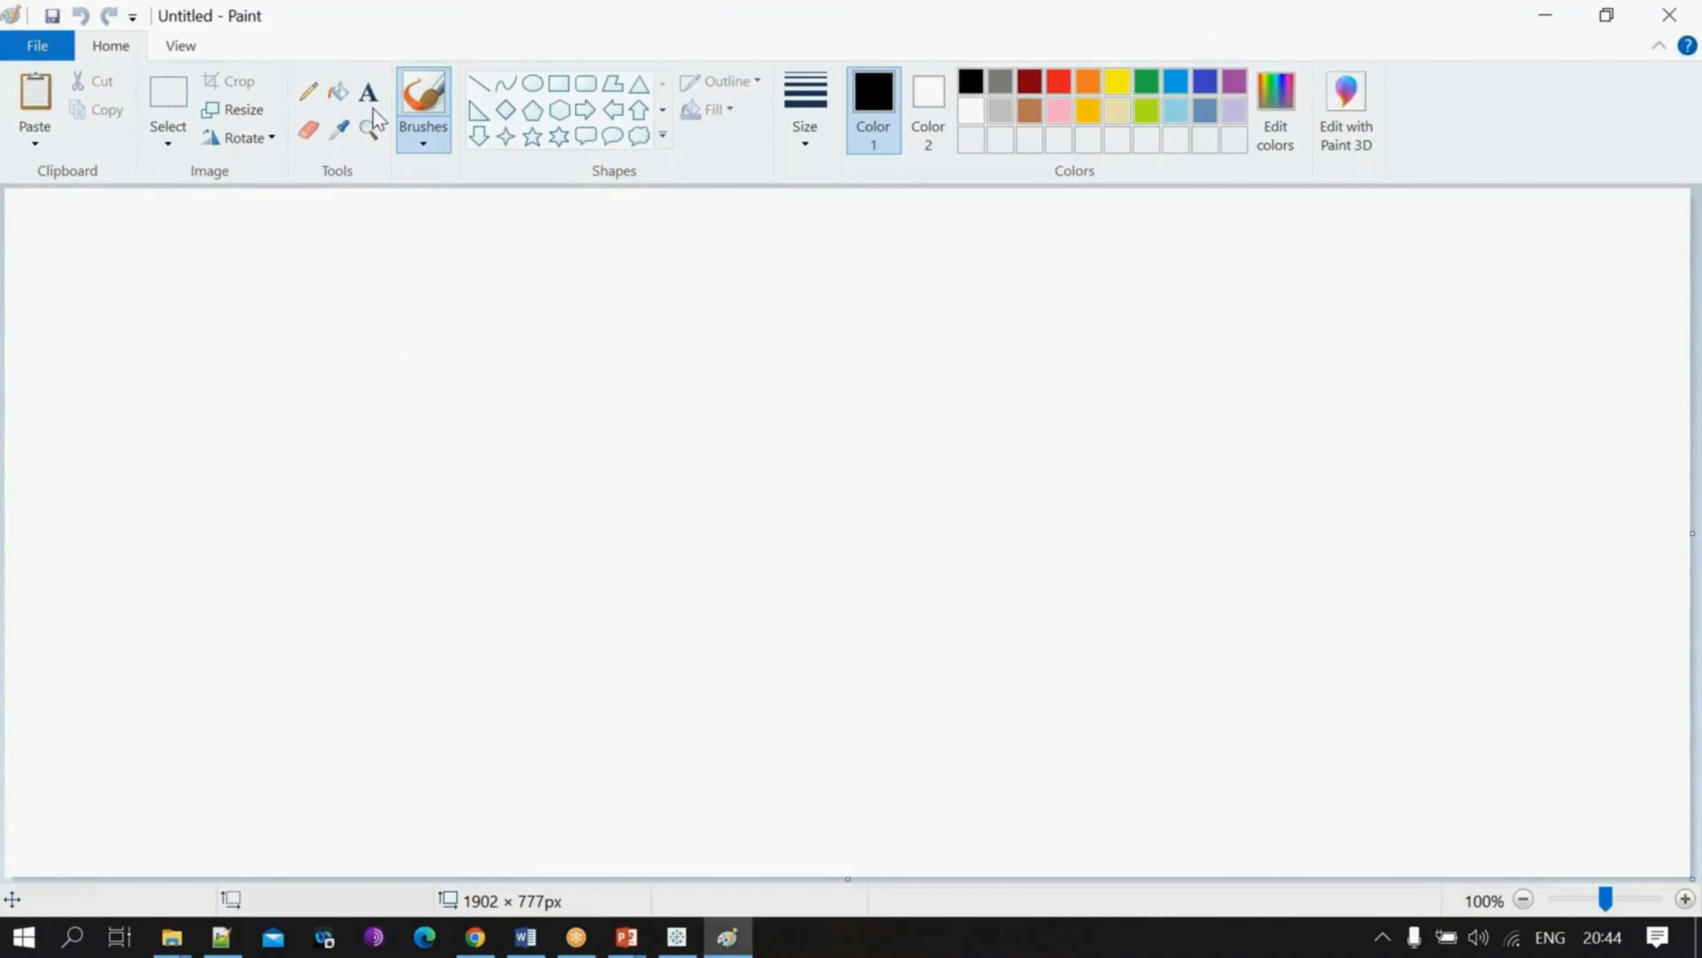
# Step: Add a text box about 1127 × 496 px on the canvas and write "12-15 Years -- 40 lakhs"
pyautogui.click(368, 94)
pyautogui.moveTo(515, 342); pyautogui.dragTo(1517, 785)
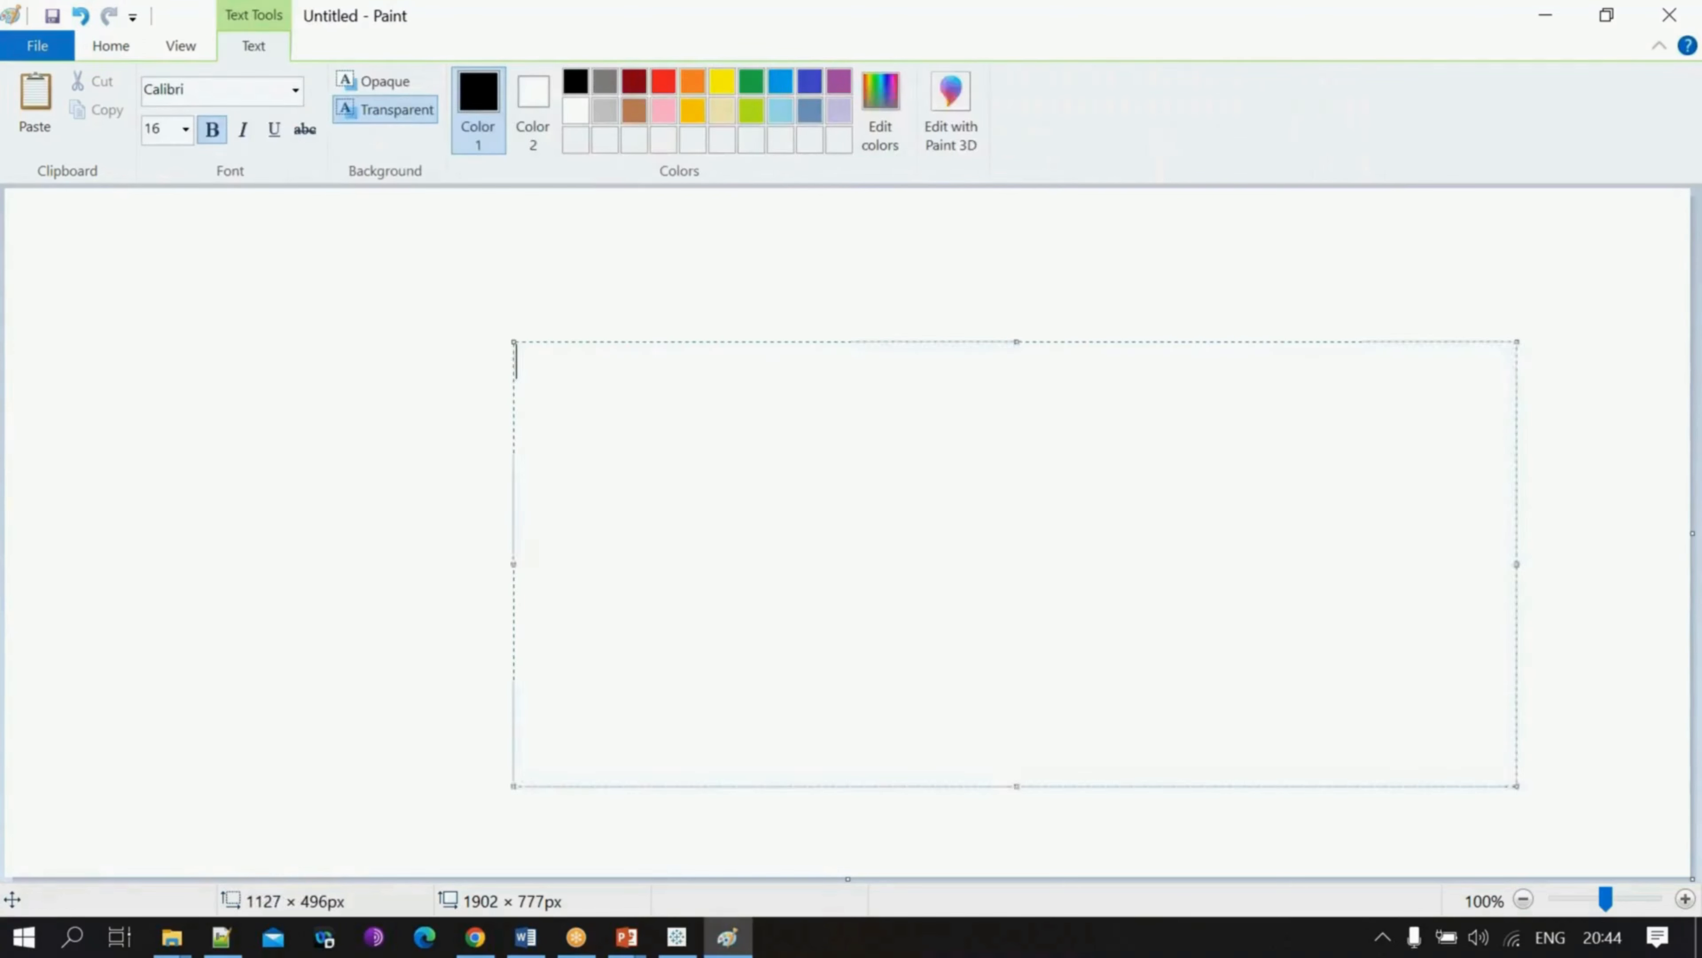
pyautogui.write('12-15 Year ')
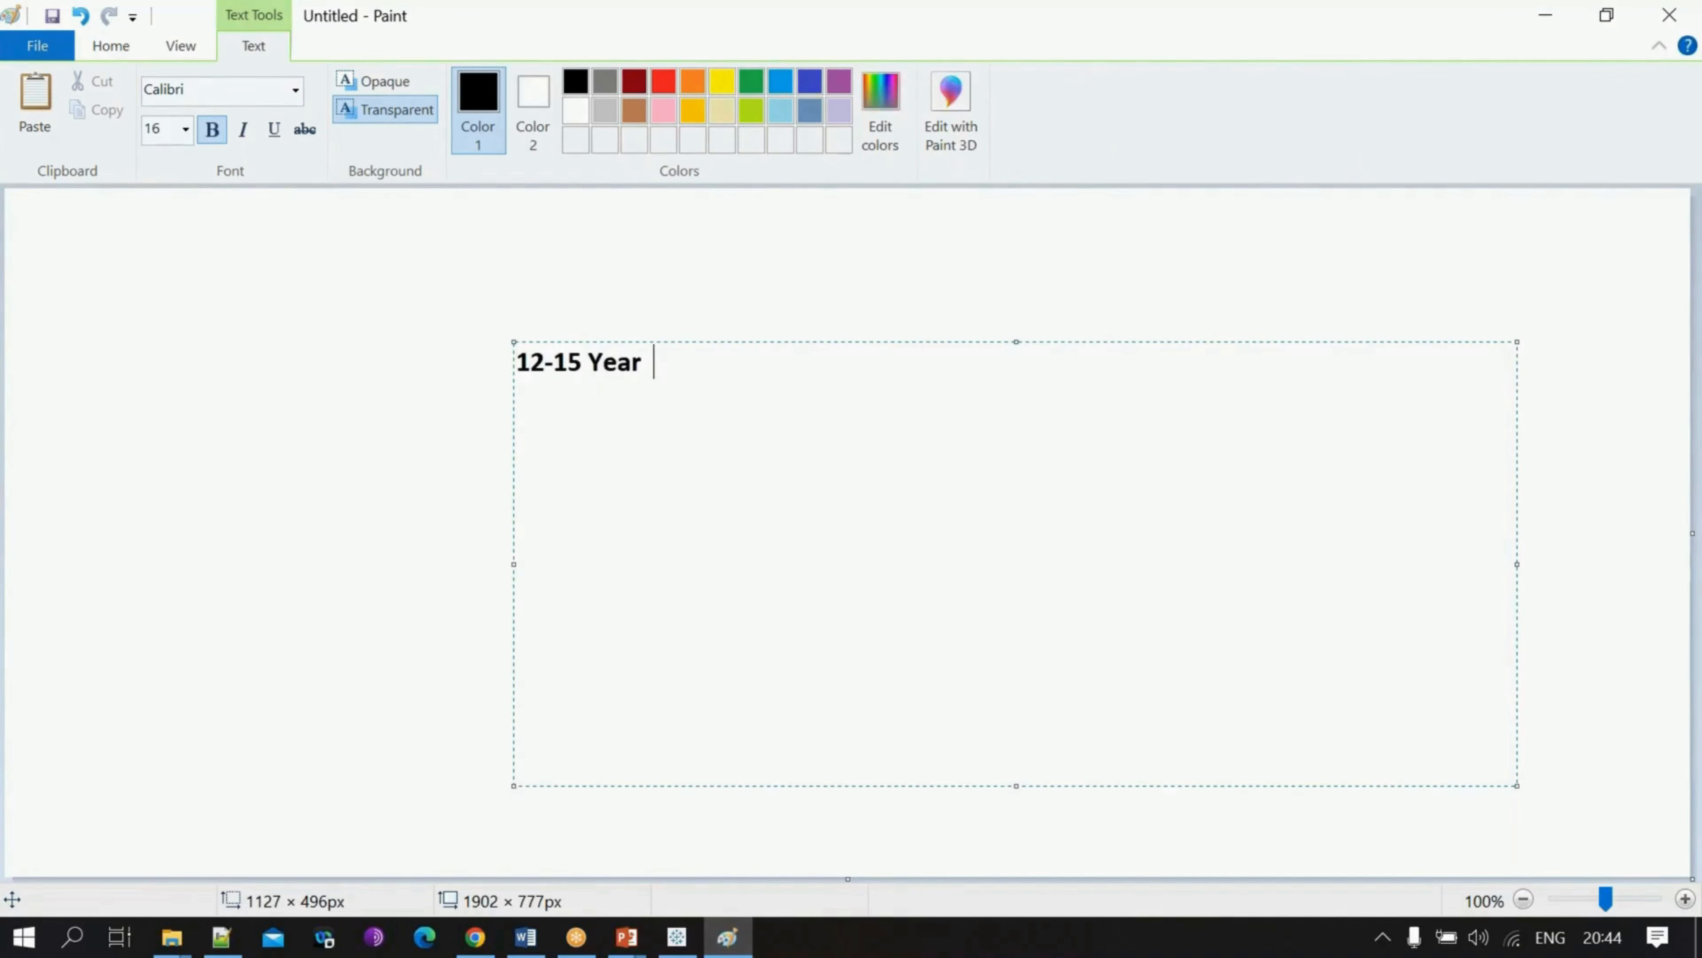
pyautogui.write('s')
pyautogui.press('BackSpace')
pyautogui.press('BackSpace')
pyautogui.write('s   --    40 laks')
pyautogui.press('BackSpace')
pyautogui.press('BackSpace')
pyautogui.write('khs ')
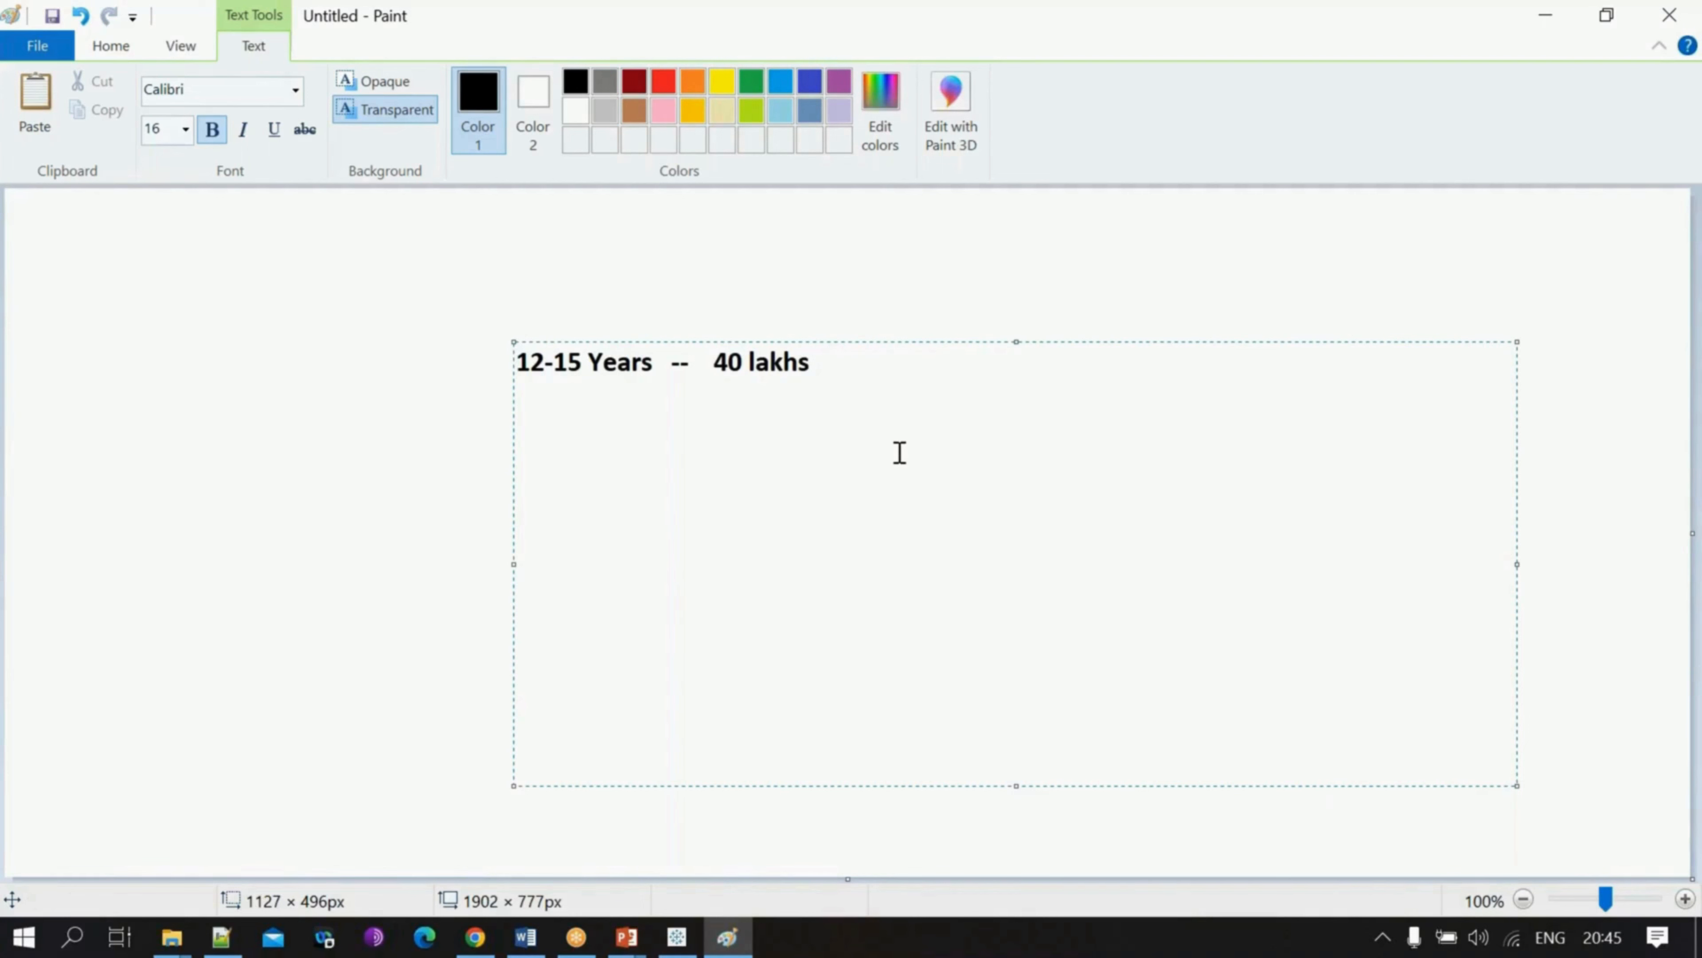
# Step: Append "-- Current 20 Lakhs" to the 12-15 Years line
pyautogui.write('  -- Curren')
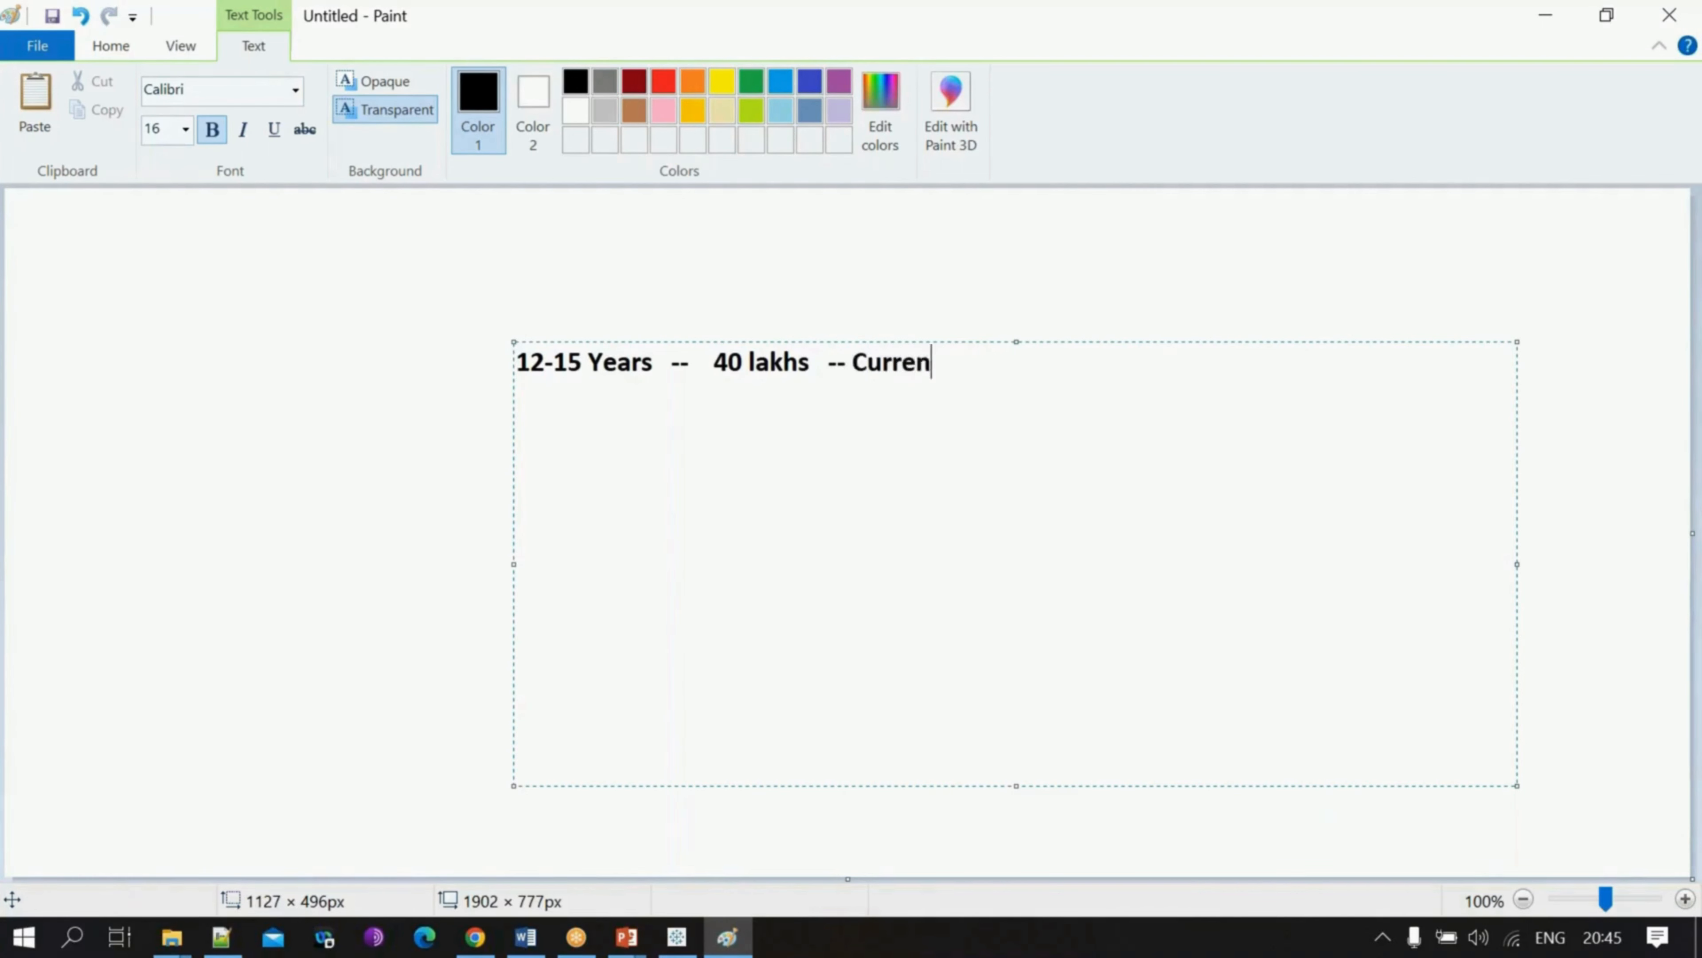
pyautogui.write('t   20 Lak')
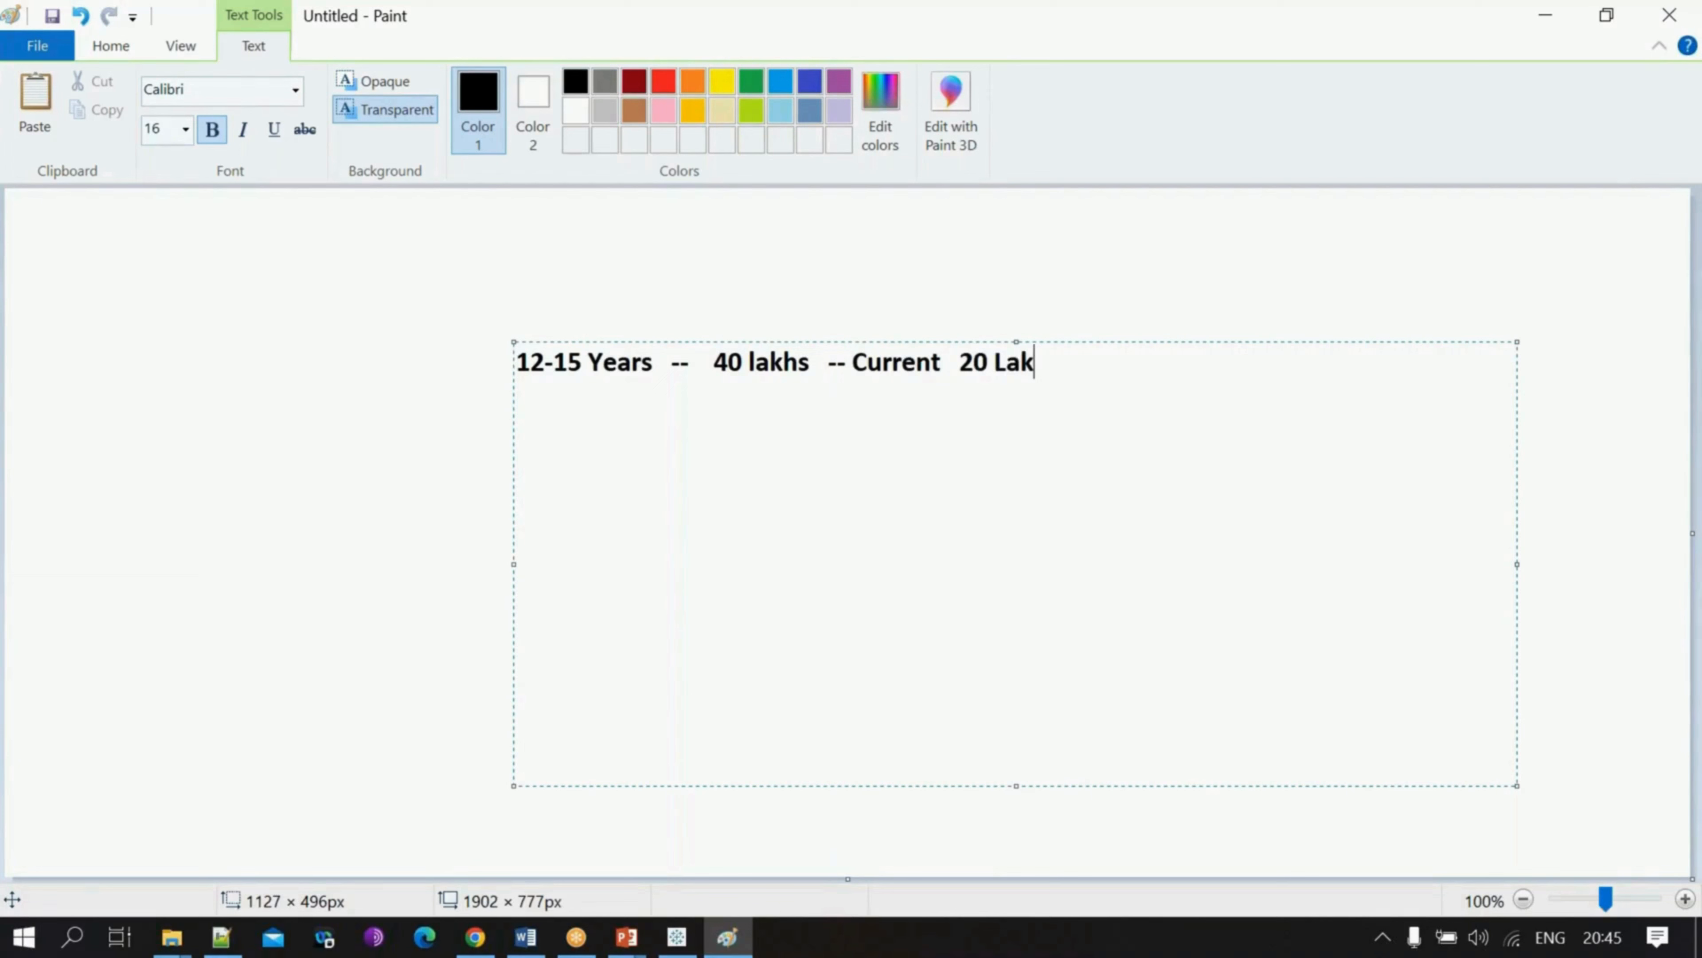
pyautogui.write('sh')
pyautogui.press('BackSpace')
pyautogui.press('BackSpace')
pyautogui.write('hs')
# Step: Replace the Current figure with 10 Lakhs and the 12-15 Years figure with 25 lakhs
pyautogui.moveTo(988, 366); pyautogui.dragTo(962, 369)
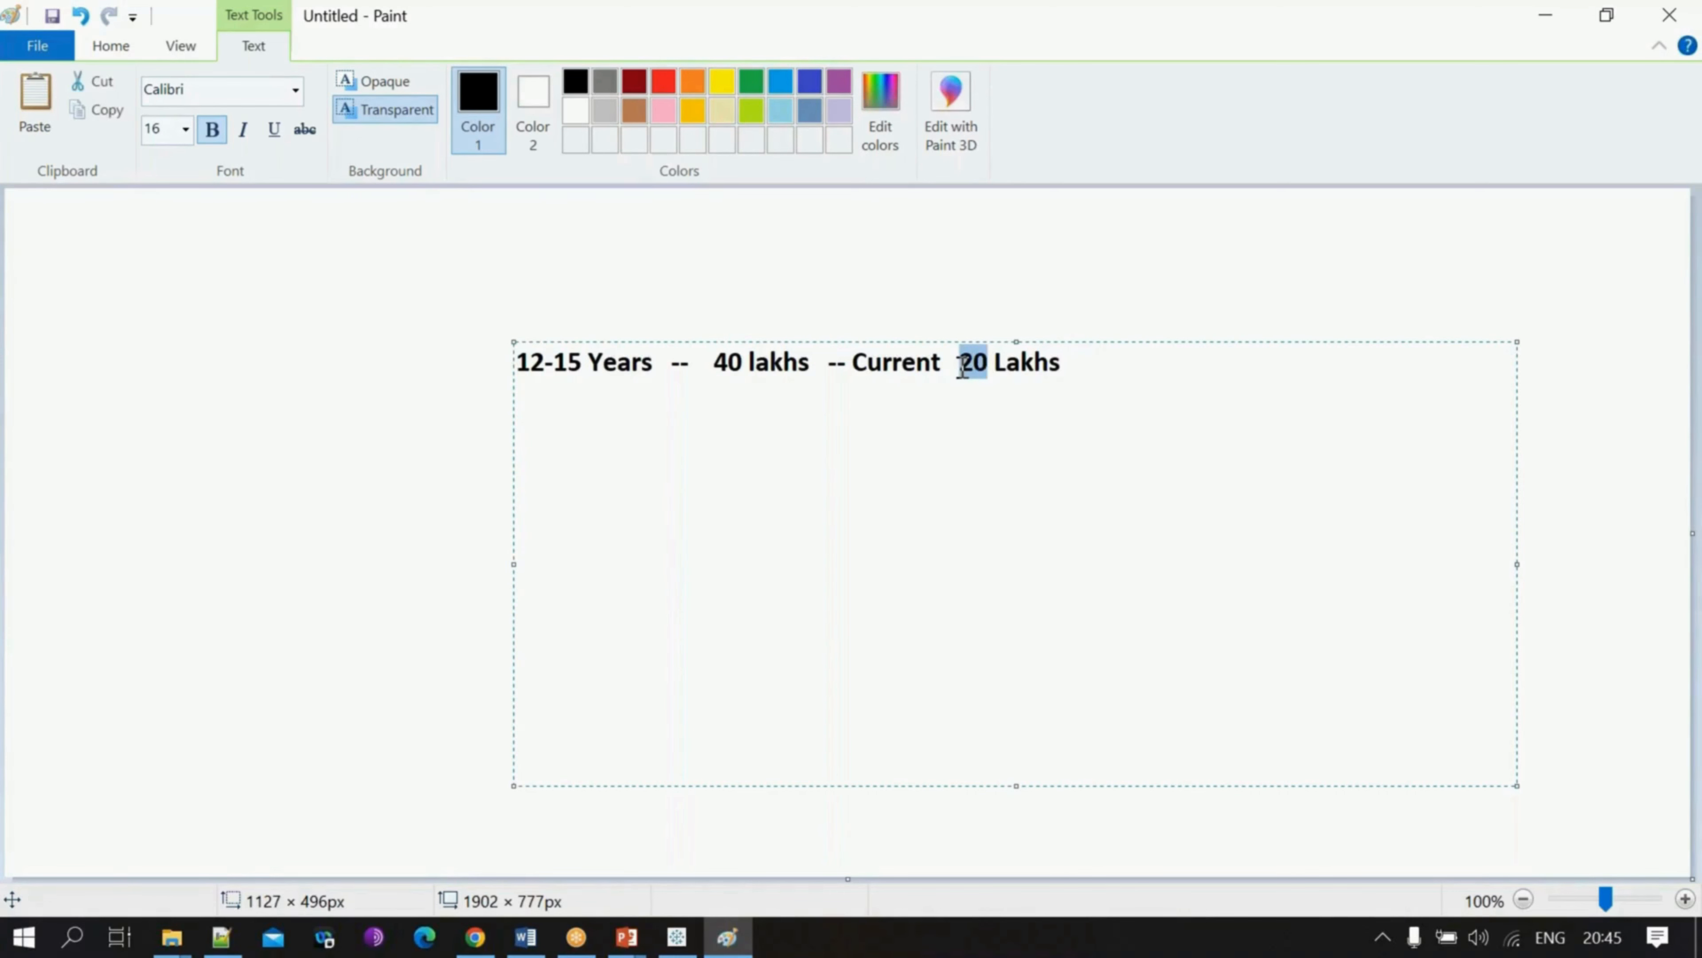
pyautogui.write('10')
pyautogui.moveTo(749, 365); pyautogui.dragTo(717, 366)
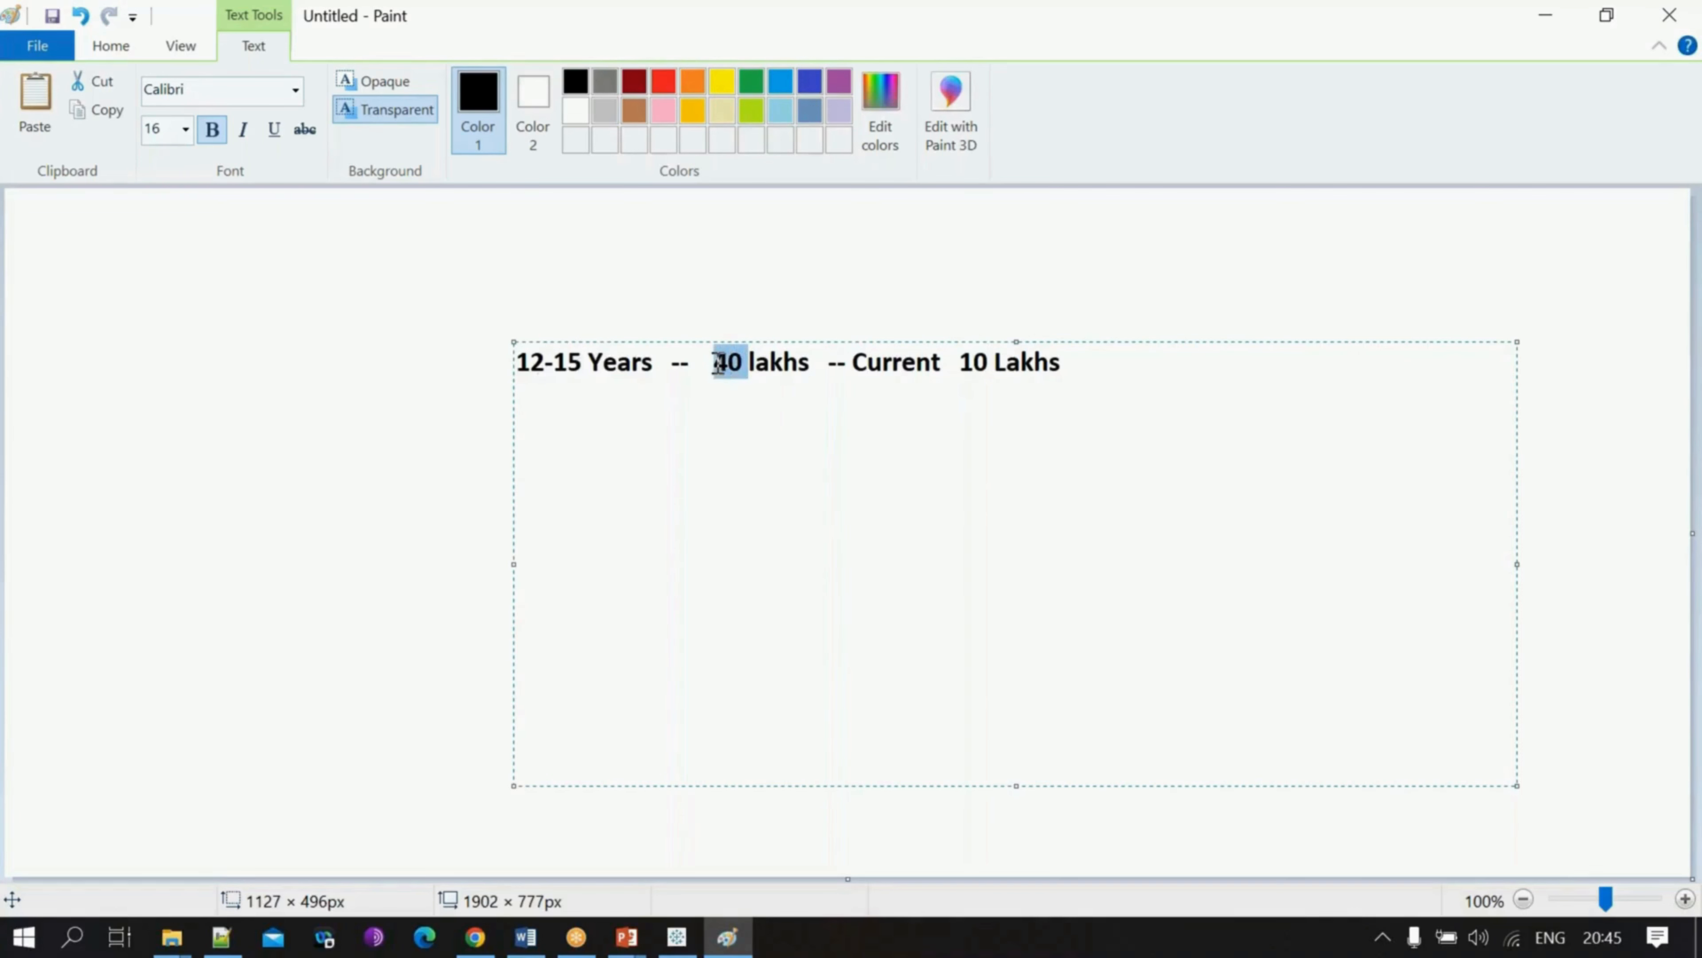
pyautogui.write('2')
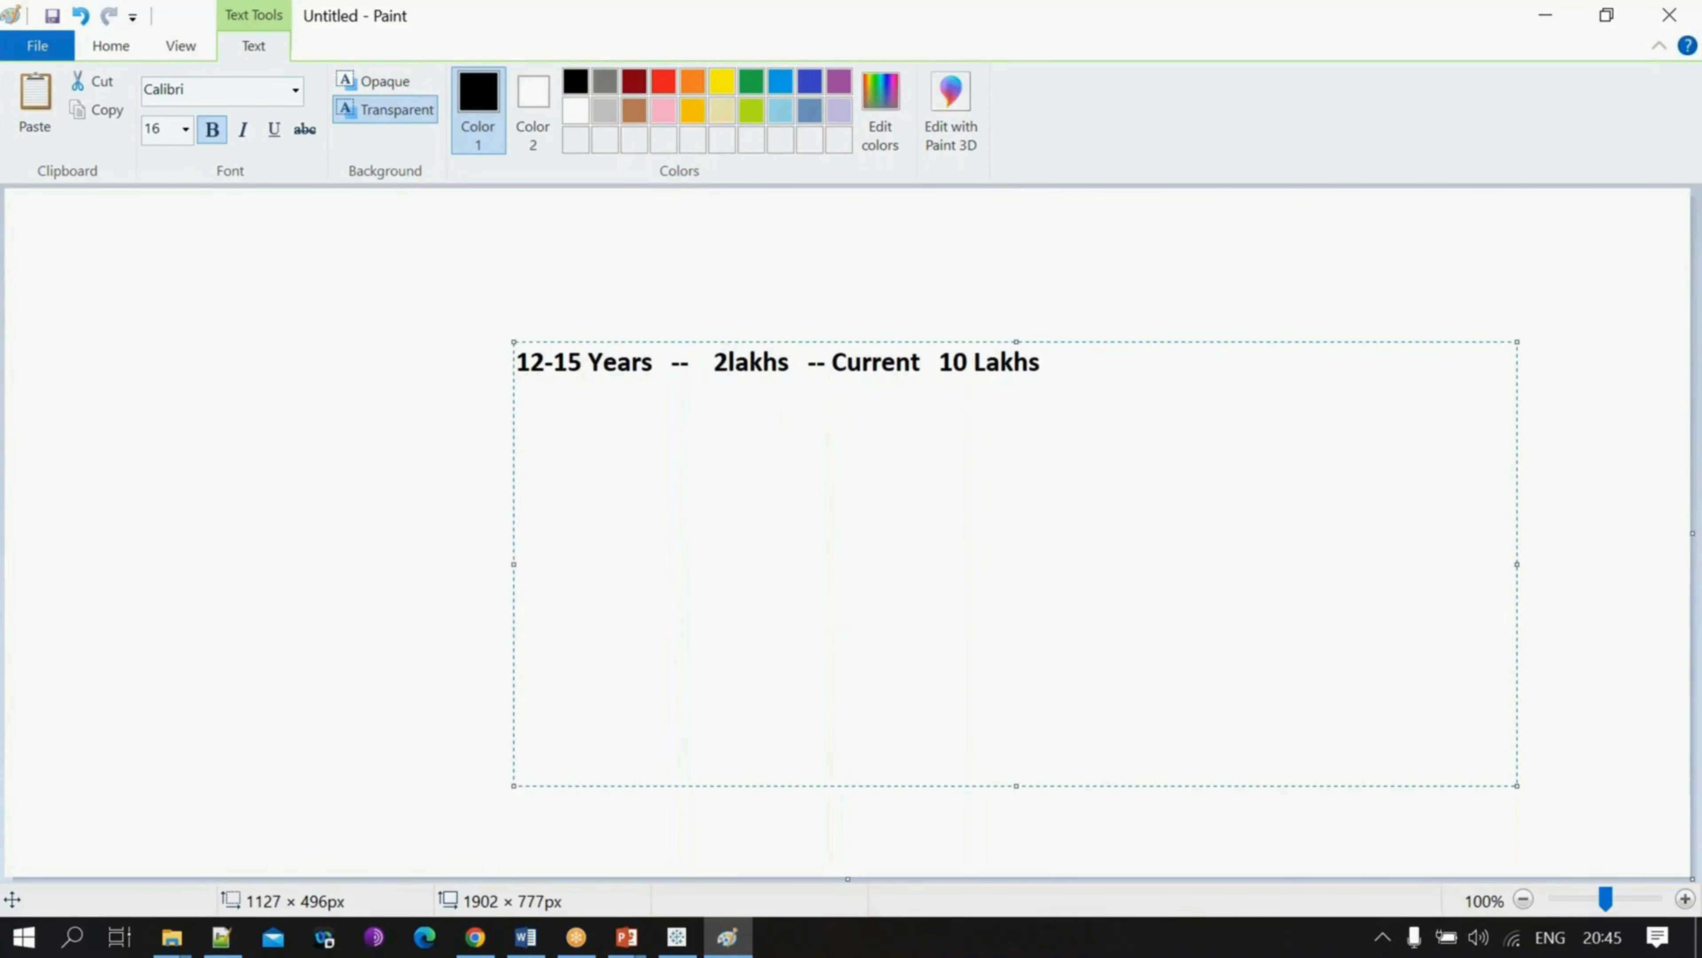
pyautogui.write('5')
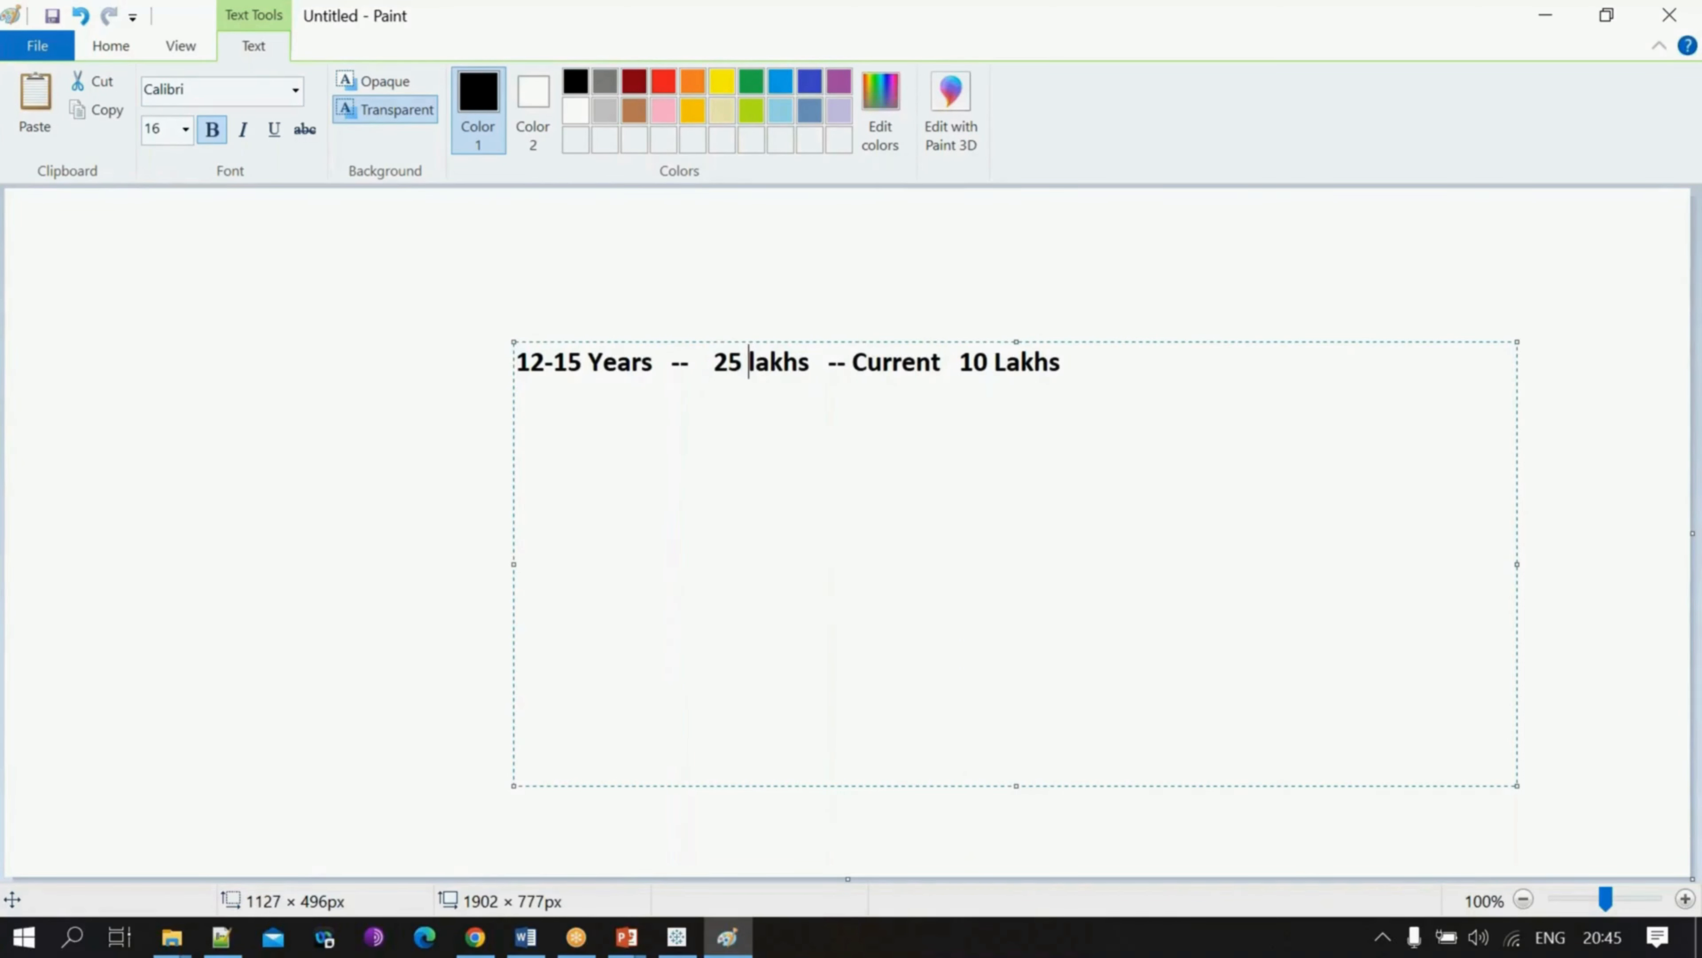
# Step: Leave a blank line below the 12-15 Years text and write "6-10 -- 20"
pyautogui.click(1105, 352)
pyautogui.press('Return')
pyautogui.press('Return')
pyautogui.write('6-10      --  20')
# Step: Change the 12-15 Years salary figure to 20 and finally to 45 lakhs
pyautogui.click(742, 364)
pyautogui.press('BackSpace')
pyautogui.write('0')
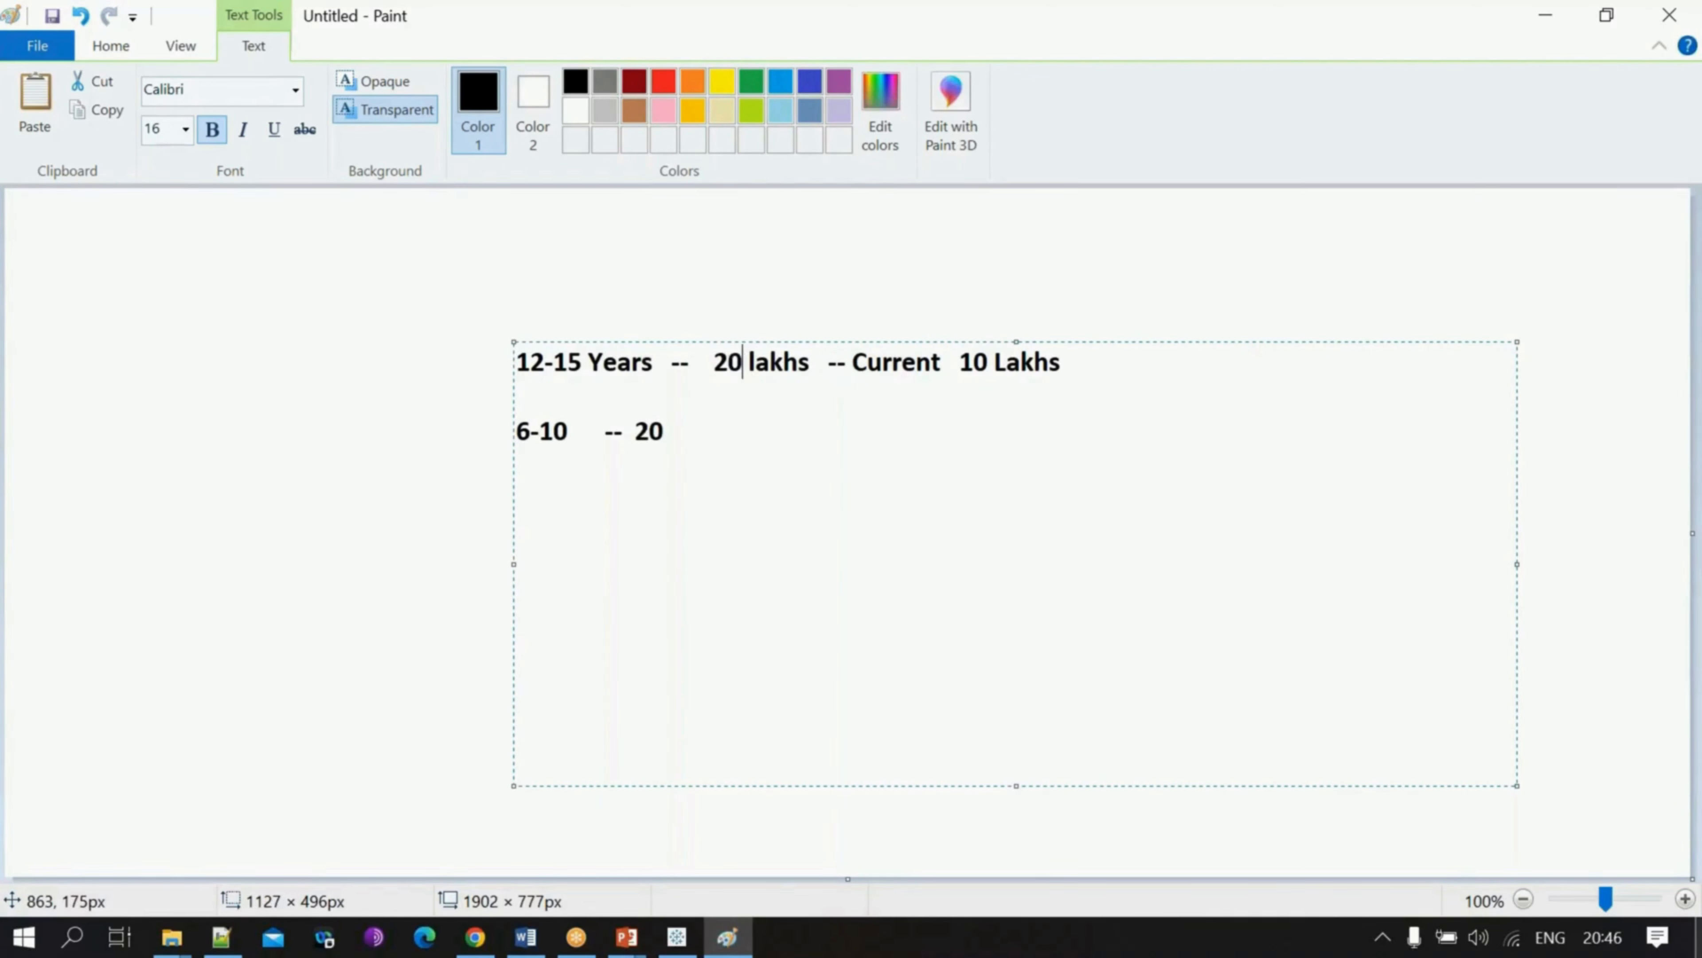
pyautogui.press('BackSpace')
pyautogui.press('BackSpace')
pyautogui.write('45')
# Step: Complete the 6-10 line with "Lakhs" and write "2-5 -- 12 lakhs" two lines below it
pyautogui.click(768, 430)
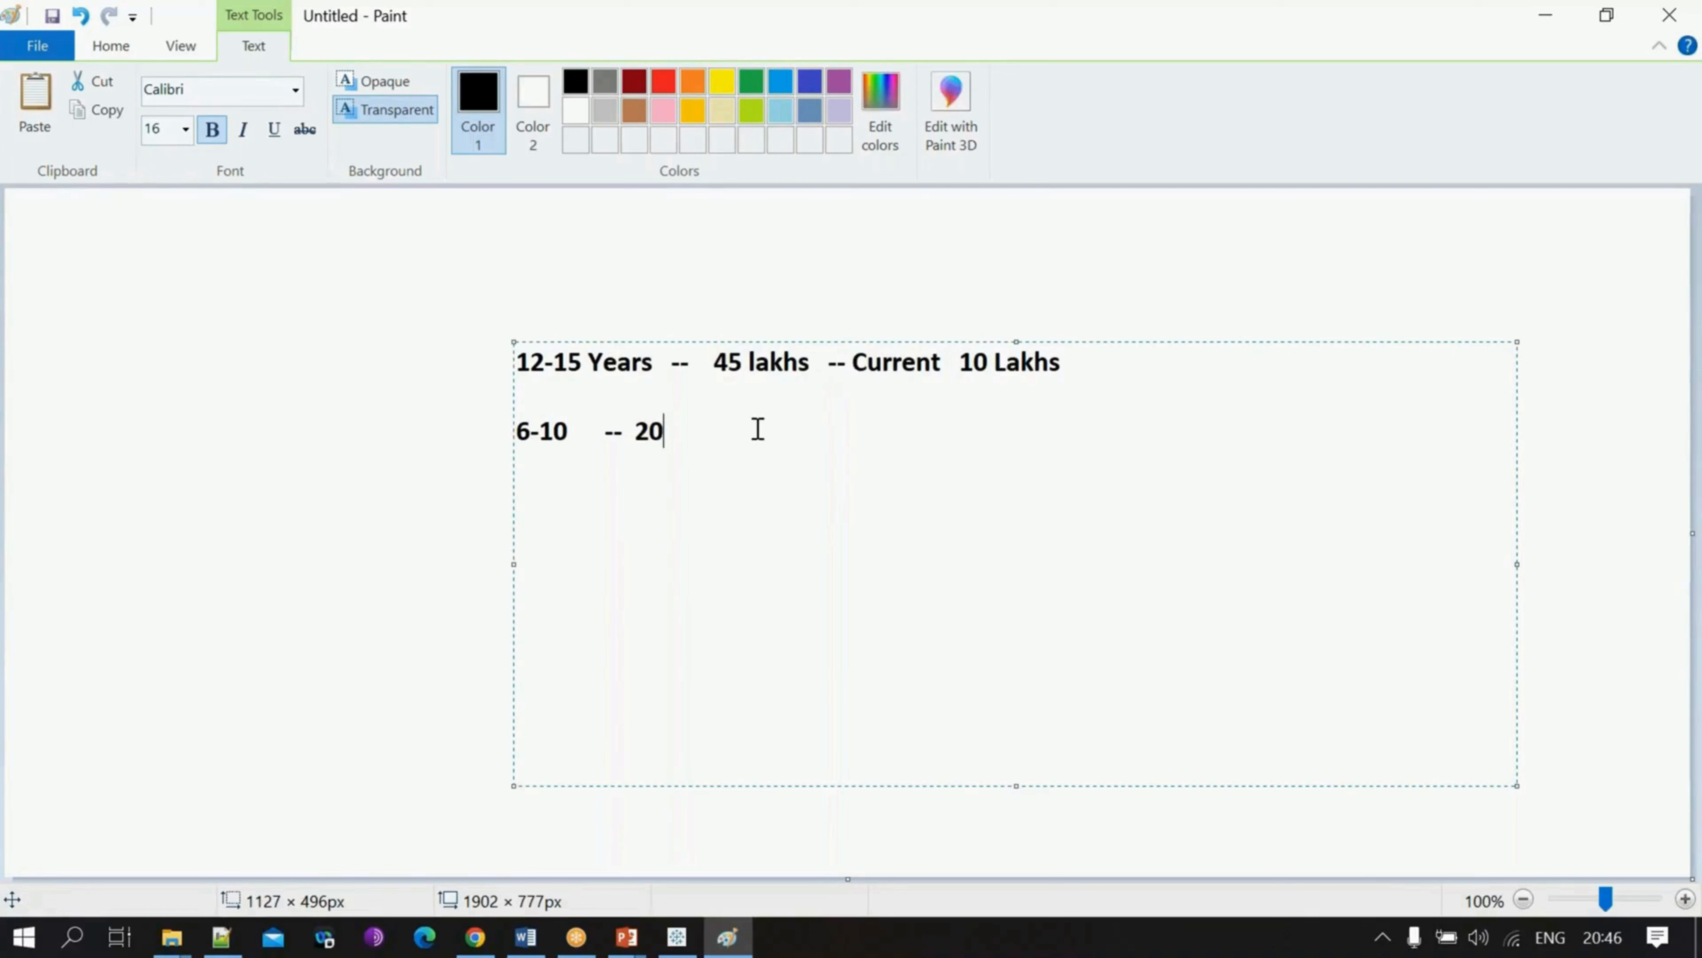
pyautogui.write('Lakhs')
pyautogui.press('Return')
pyautogui.press('Return')
pyautogui.write('3-')
pyautogui.press('BackSpace')
pyautogui.write('2-5      ')
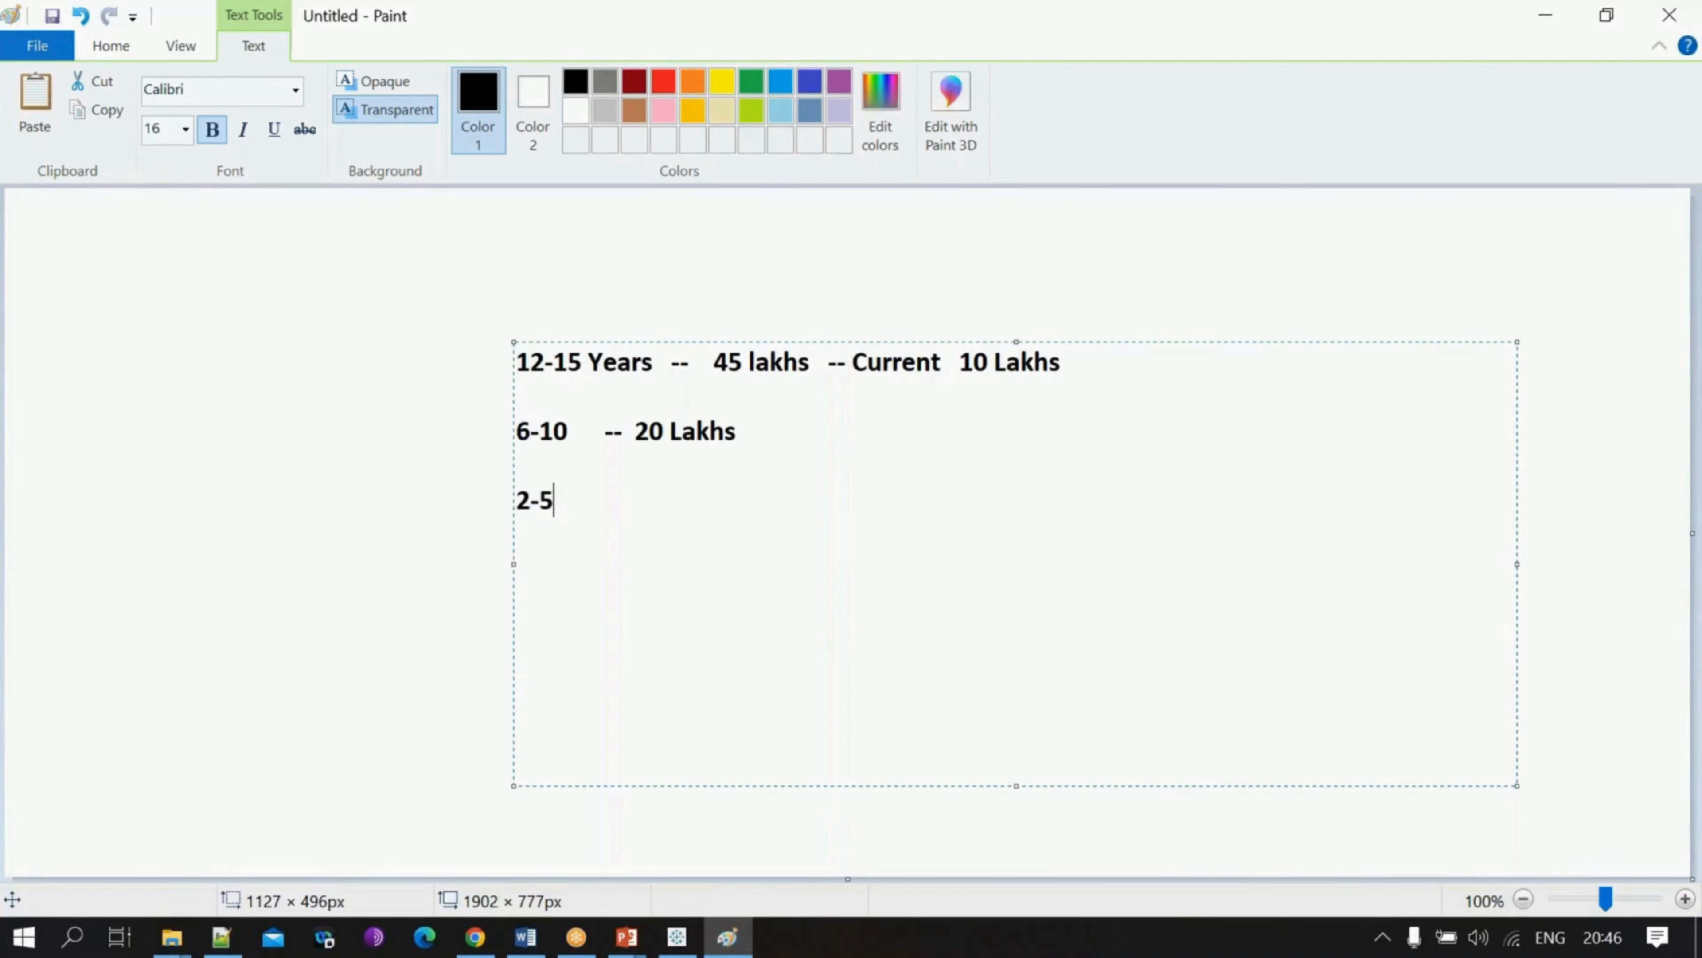
pyautogui.write(' -- 12 la')
pyautogui.press('BackSpace')
pyautogui.press('BackSpace')
pyautogui.write('lakhs')
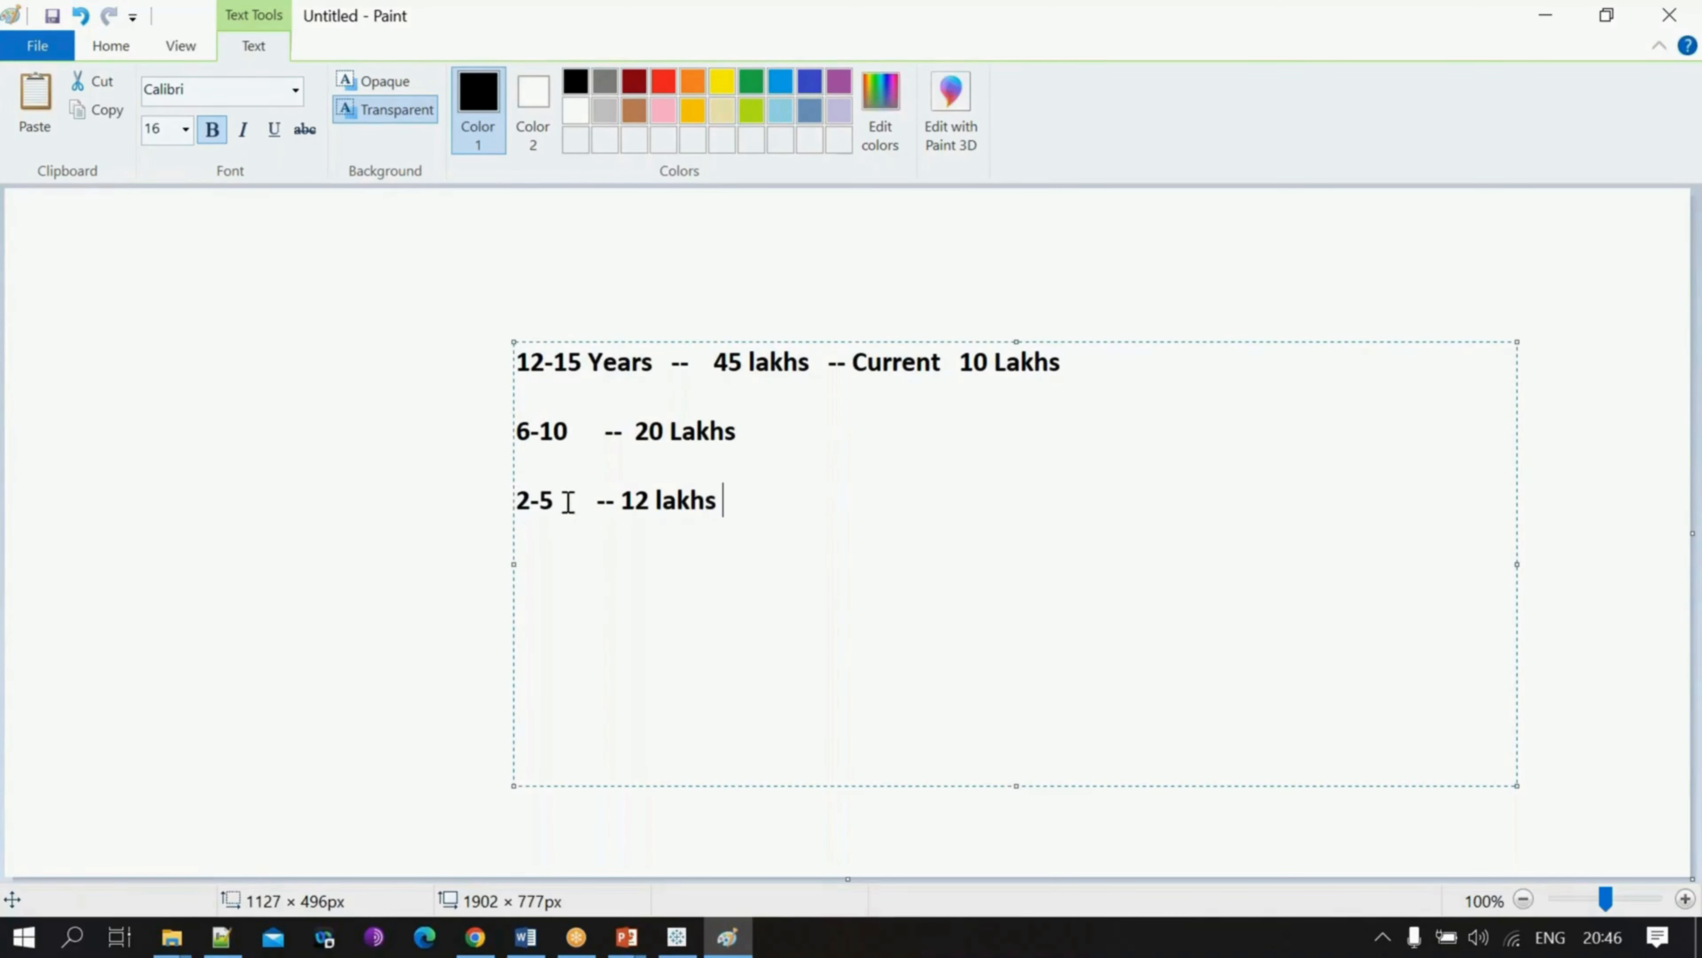
# Step: Turn the 2-5 line's figure into the range "10- 12 lakhs" and return the cursor to the line's end
pyautogui.click(647, 501)
pyautogui.click(622, 502)
pyautogui.write('1')
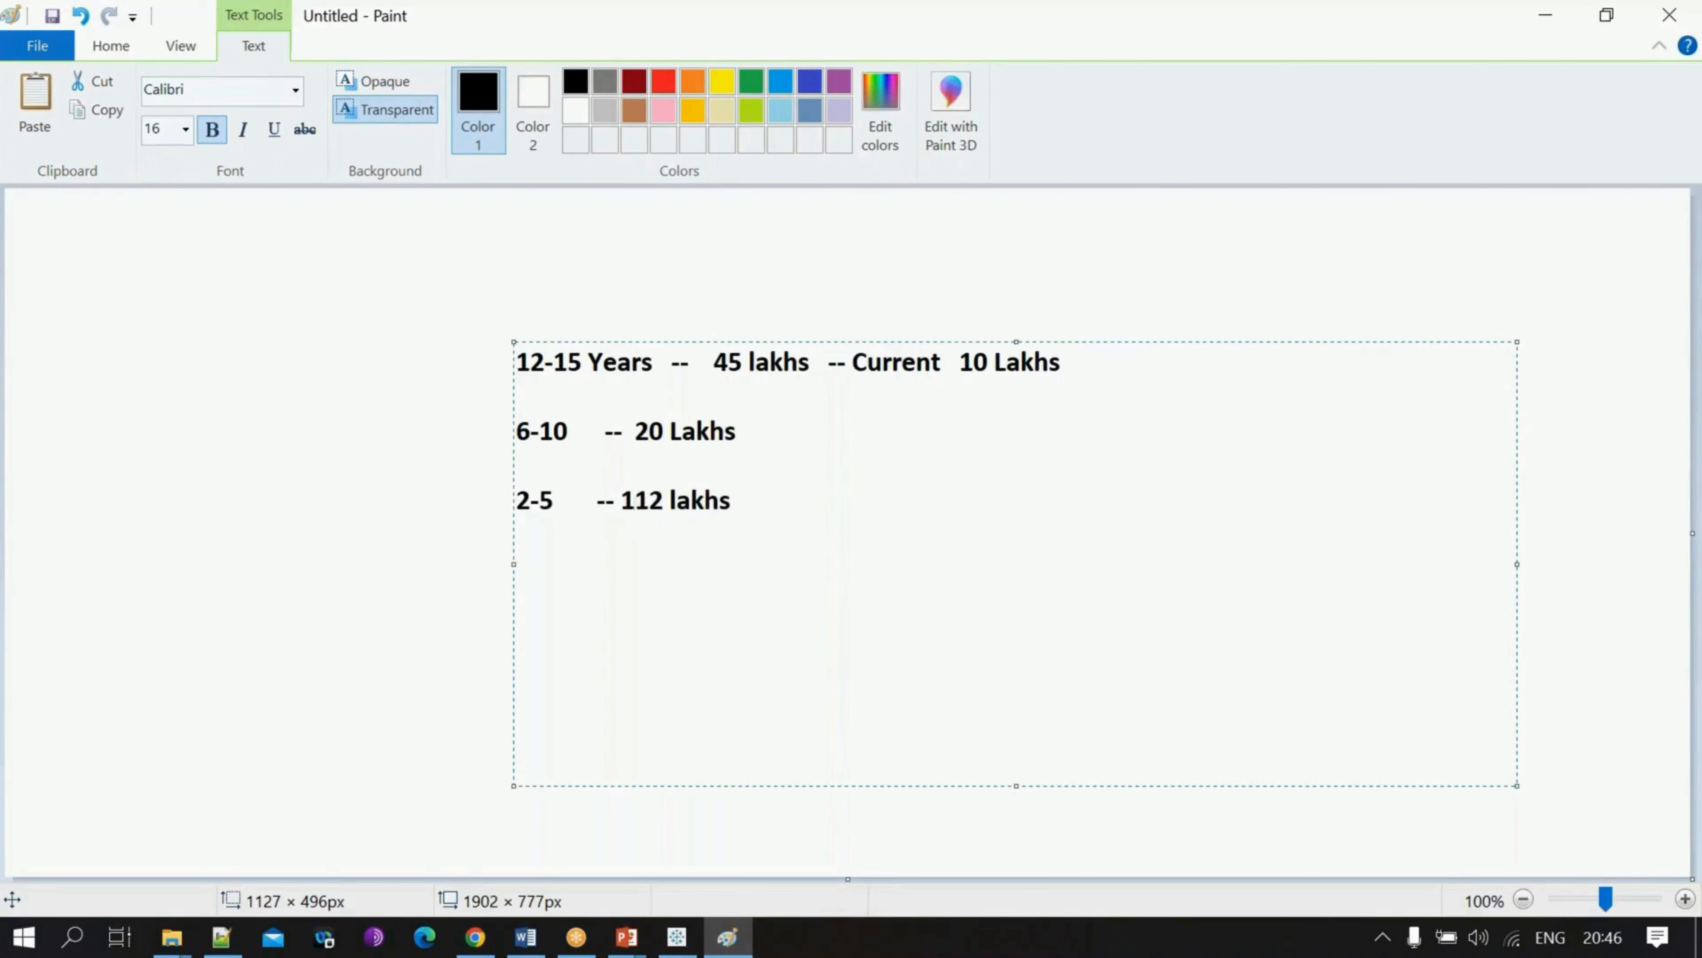
pyautogui.write('0-')
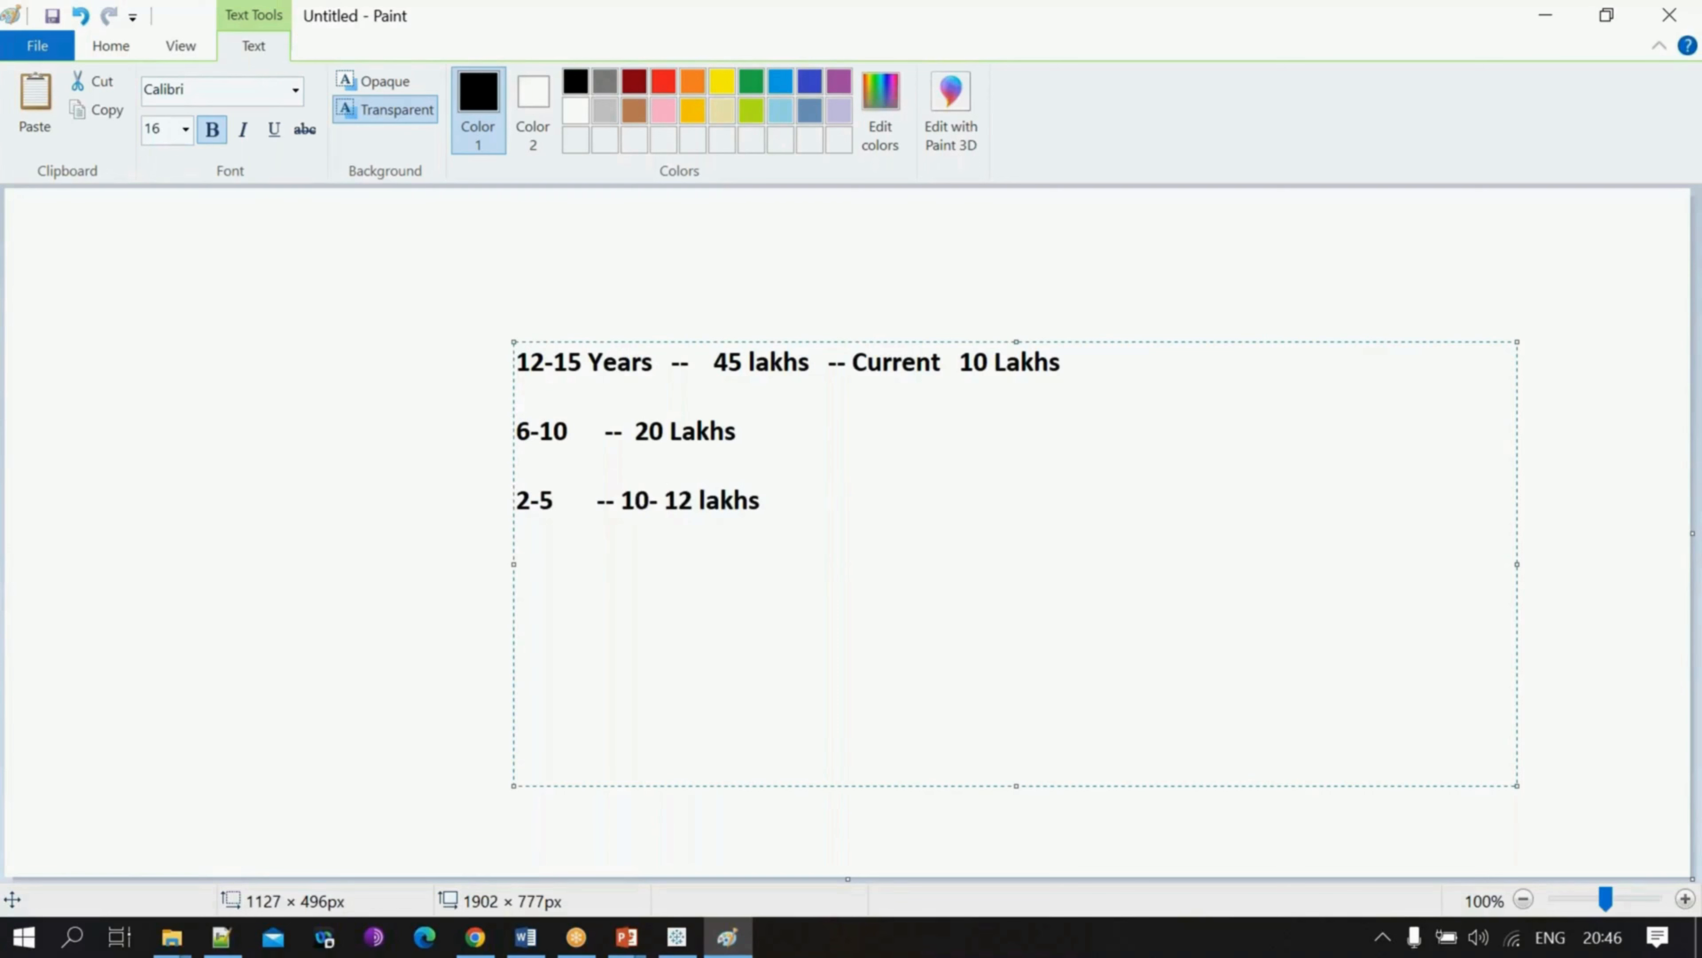
pyautogui.click(812, 510)
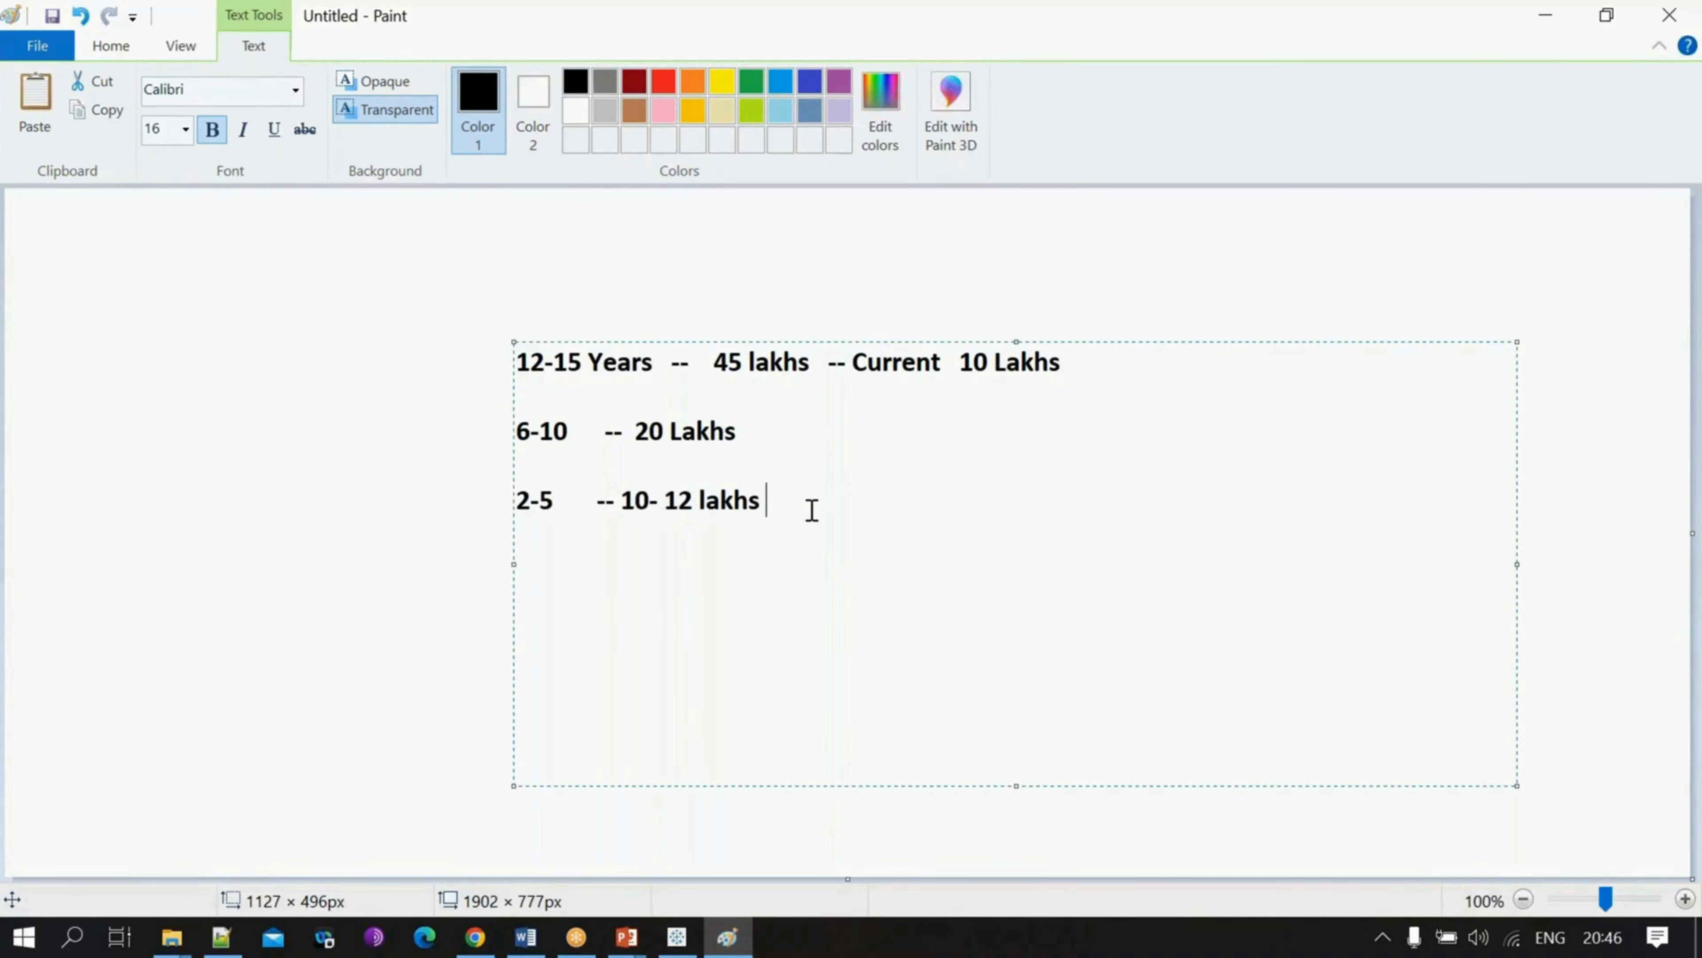